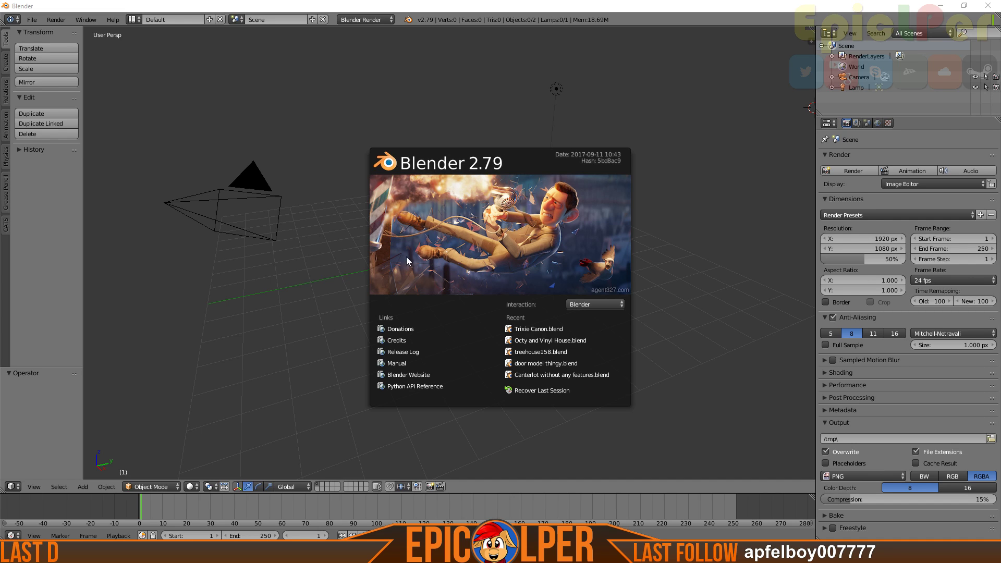
# Dismiss the startup splash screen to reveal the empty 3D scene
pyautogui.click(417, 7)
pyautogui.click(527, 285)
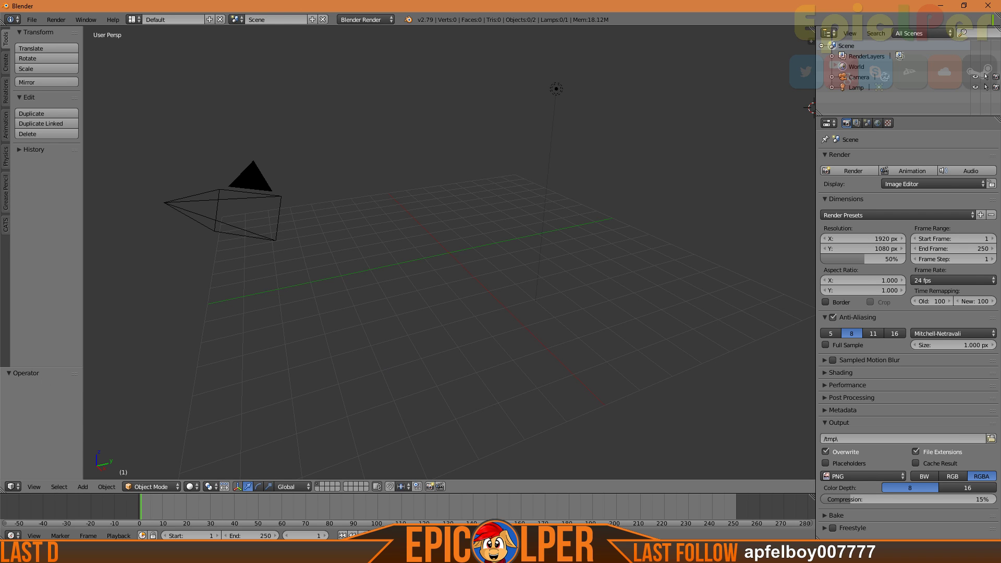
pyautogui.hotkey('alt', 'Tab')
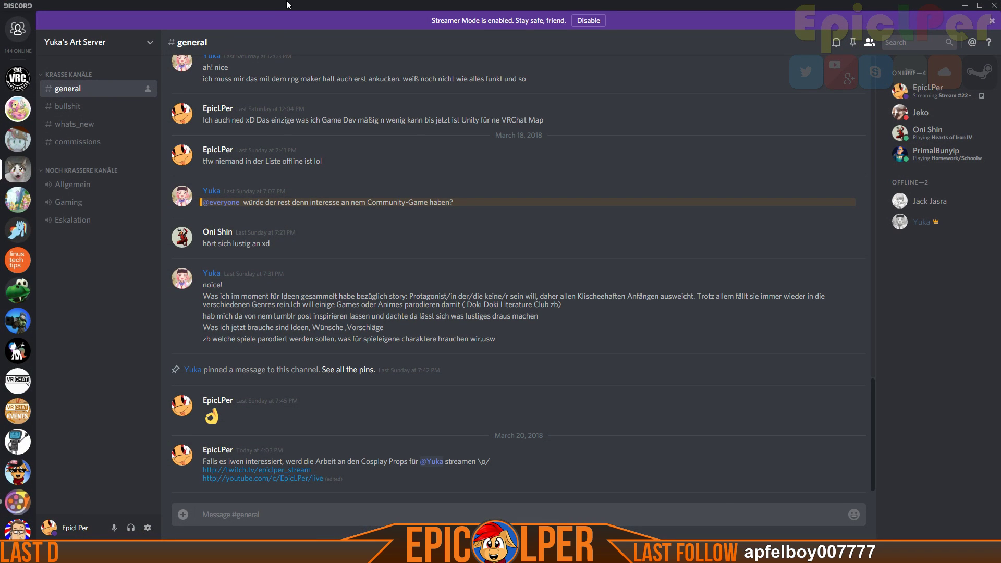
pyautogui.hotkey('alt', 'Tab')
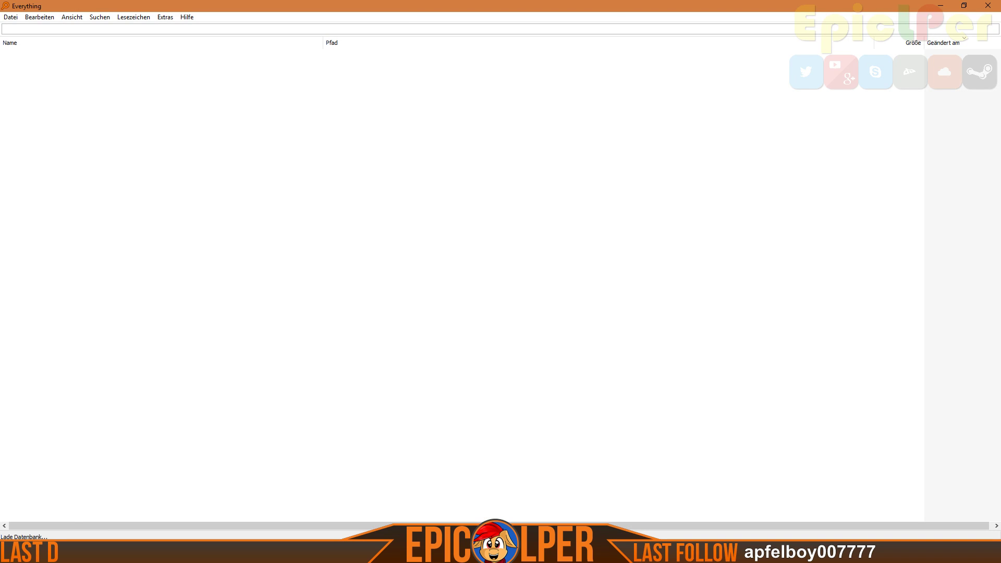
pyautogui.moveTo(69, 4); pyautogui.dragTo(0, 174)
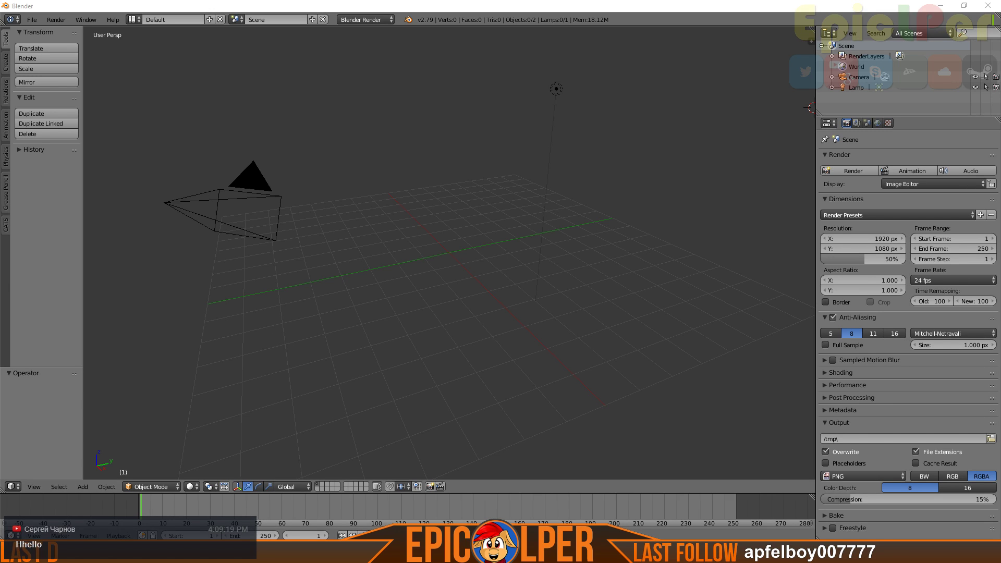
# Switch to Firefox and search the web for "super smash bros rosalina"
pyautogui.hotkey('alt', 'Tab')
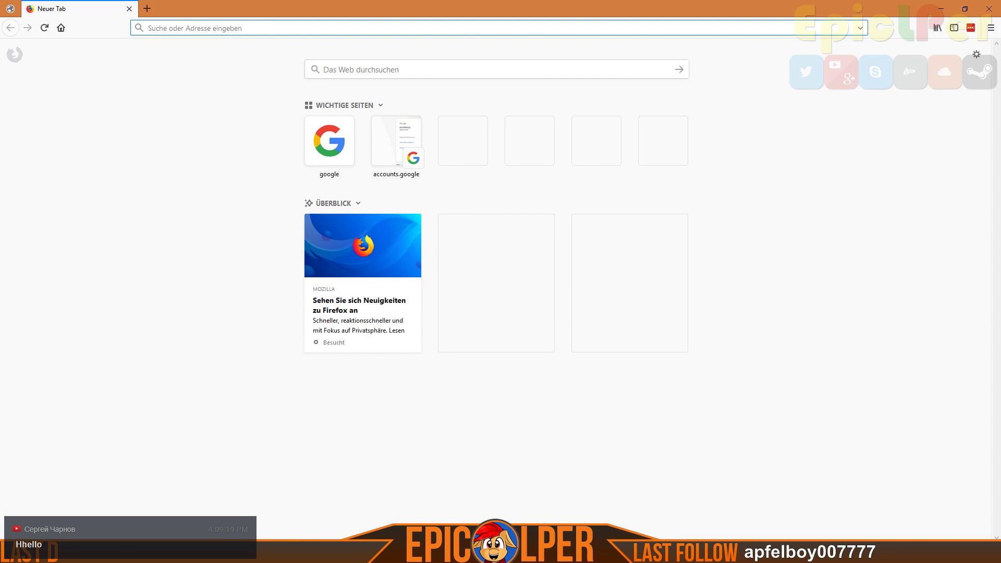
pyautogui.click(329, 31)
pyautogui.write('Firefc')
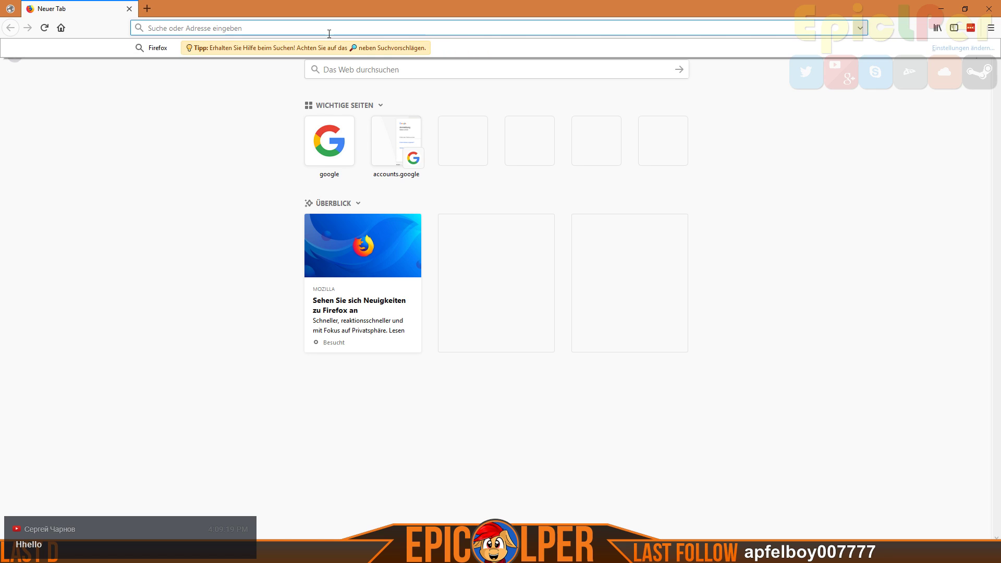
pyautogui.write('super smash bros roslaina')
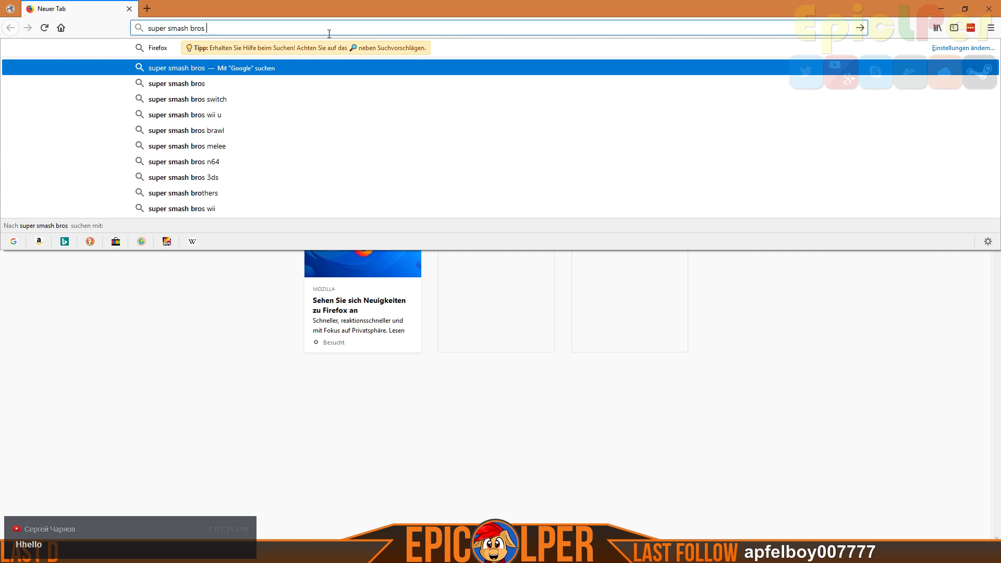
pyautogui.press('BackSpace')
pyautogui.press('BackSpace')
pyautogui.press('BackSpace')
pyautogui.press('BackSpace')
pyautogui.press('BackSpace')
pyautogui.press('BackSpace')
pyautogui.press('BackSpace')
pyautogui.press('BackSpace')
pyautogui.write('rosalina')
pyautogui.press('Return')
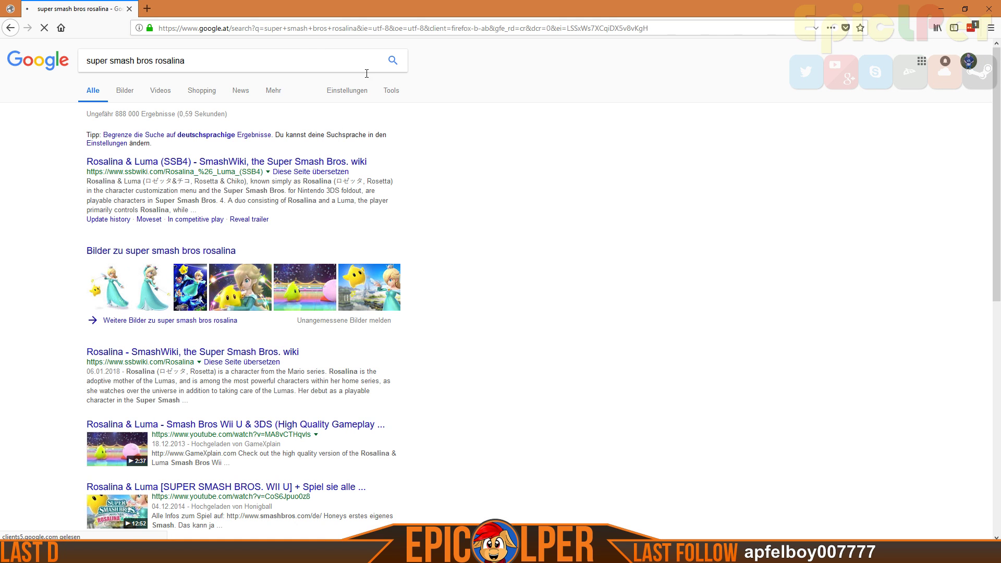
# Refine the web search to "super smash bros rosalina download"
pyautogui.click(224, 62)
pyautogui.write('model')
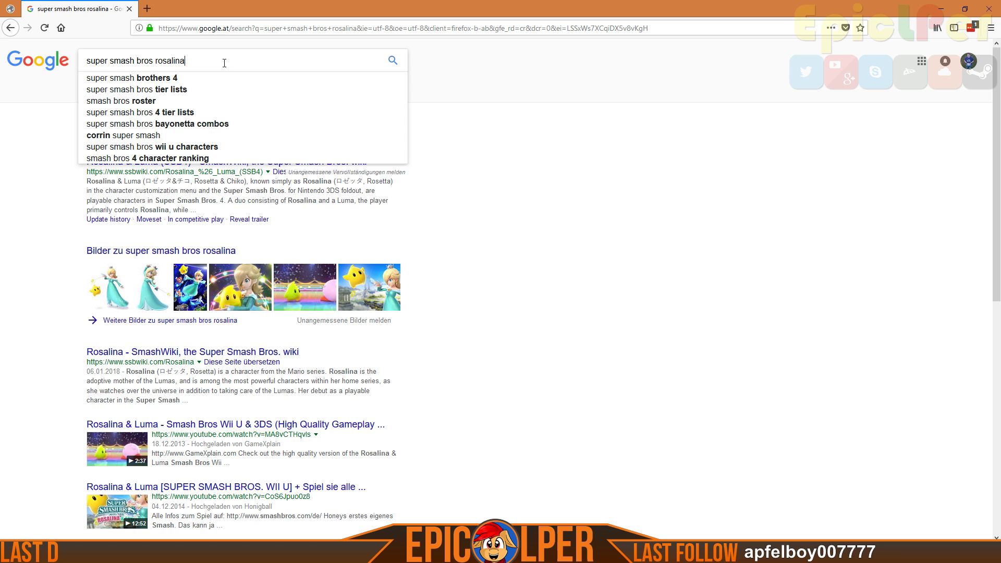
pyautogui.press('BackSpace')
pyautogui.press('BackSpace')
pyautogui.press('BackSpace')
pyautogui.press('BackSpace')
pyautogui.press('BackSpace')
pyautogui.write('download')
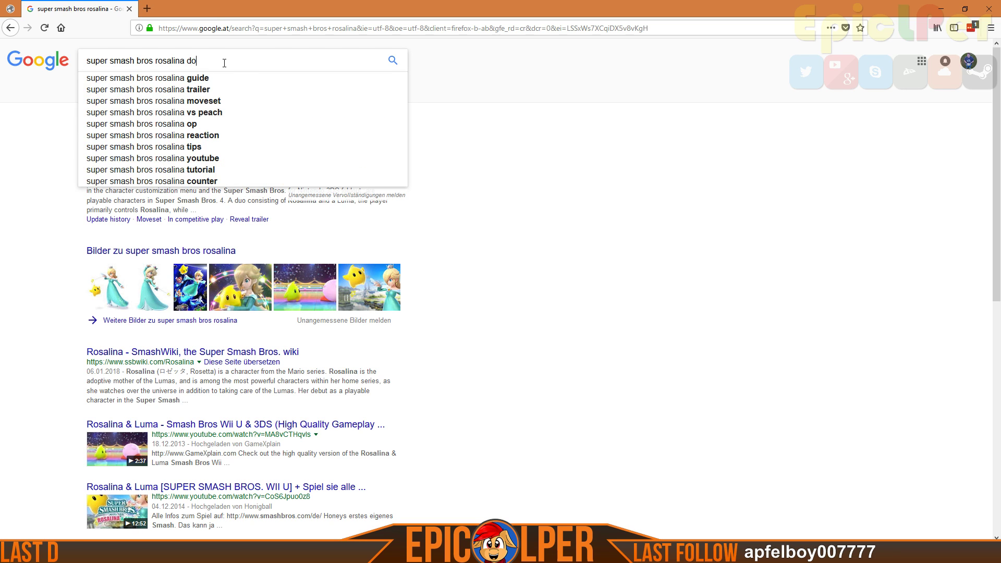
pyautogui.press('Return')
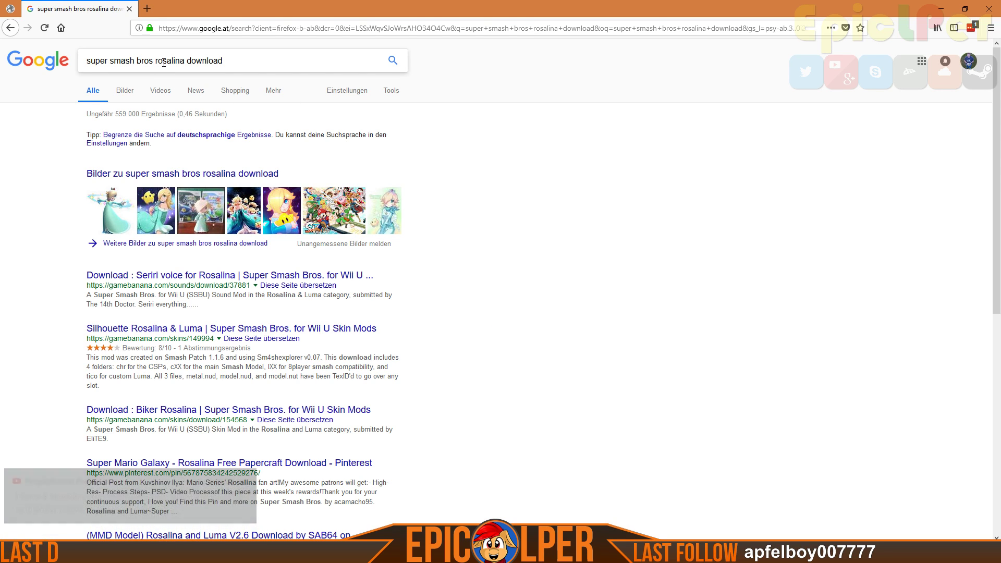
# Remove "download" from the search query and show the image results for "super smash bros rosalina"
pyautogui.doubleClick(204, 61)
pyautogui.press('BackSpace')
pyautogui.press('Return')
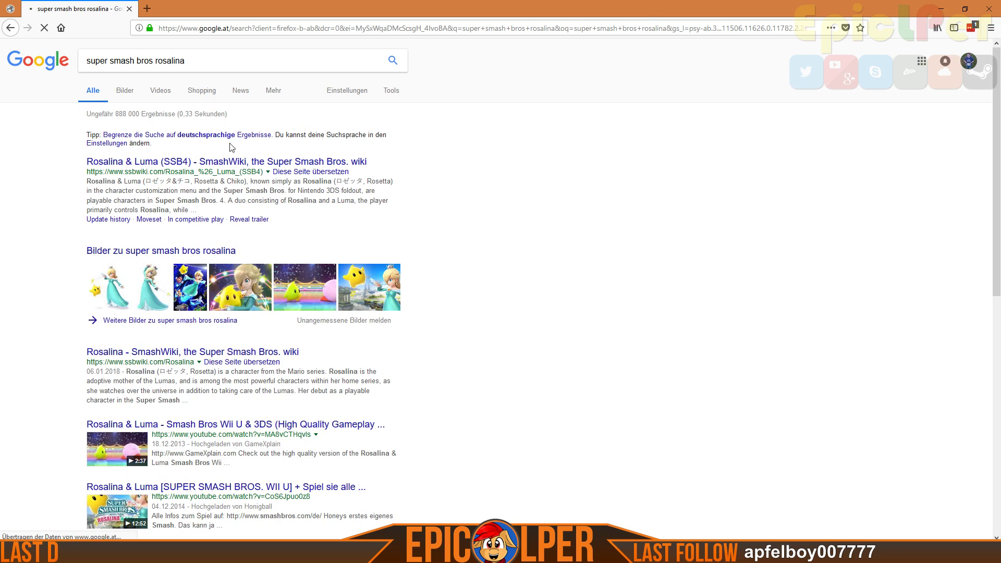
pyautogui.click(125, 90)
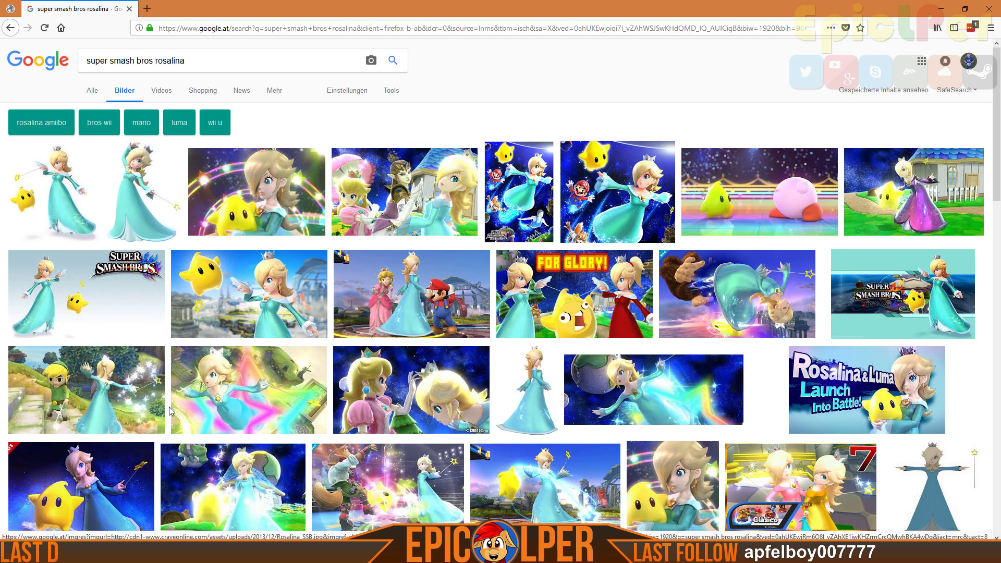
# Examine enlarged image results of Rosalina beside the green-clad swordsman and standing between Peach and Mario
pyautogui.click(133, 406)
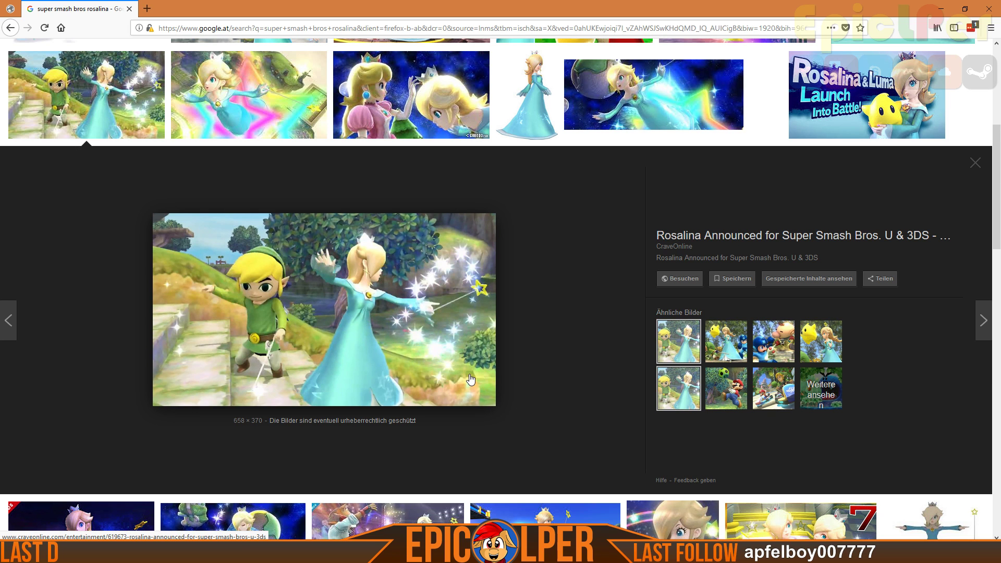
pyautogui.scroll(5, 590, 302)
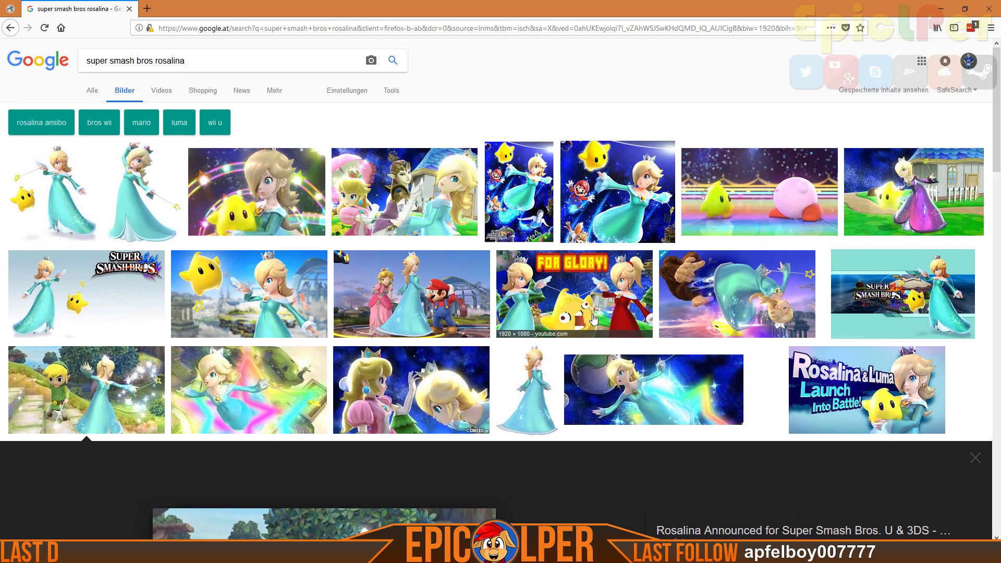
pyautogui.click(442, 288)
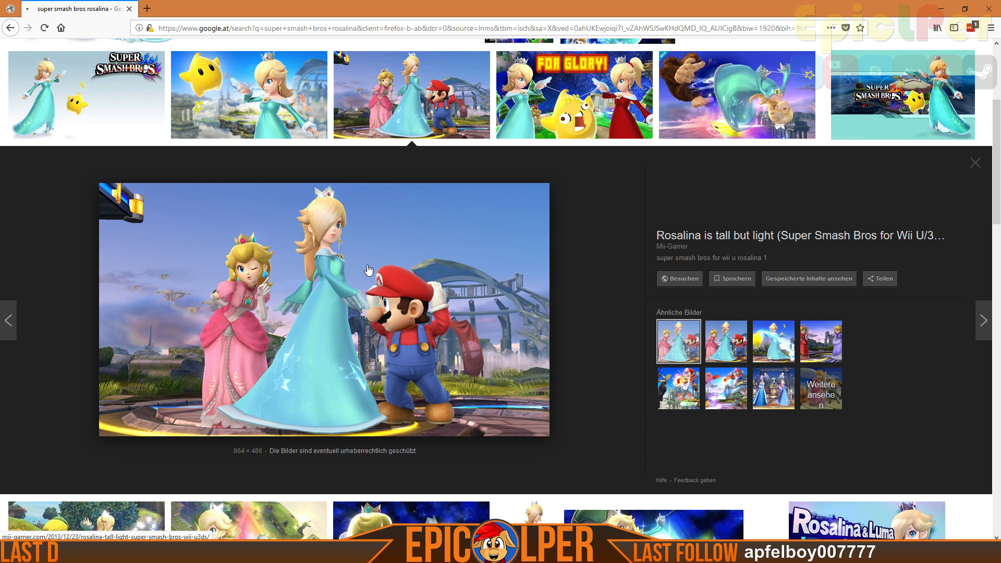
# Return to the web results and search for "super smash bros rosalina model"
pyautogui.hotkey('alt', 'Left')
pyautogui.click(193, 63)
pyautogui.doubleClick(193, 63)
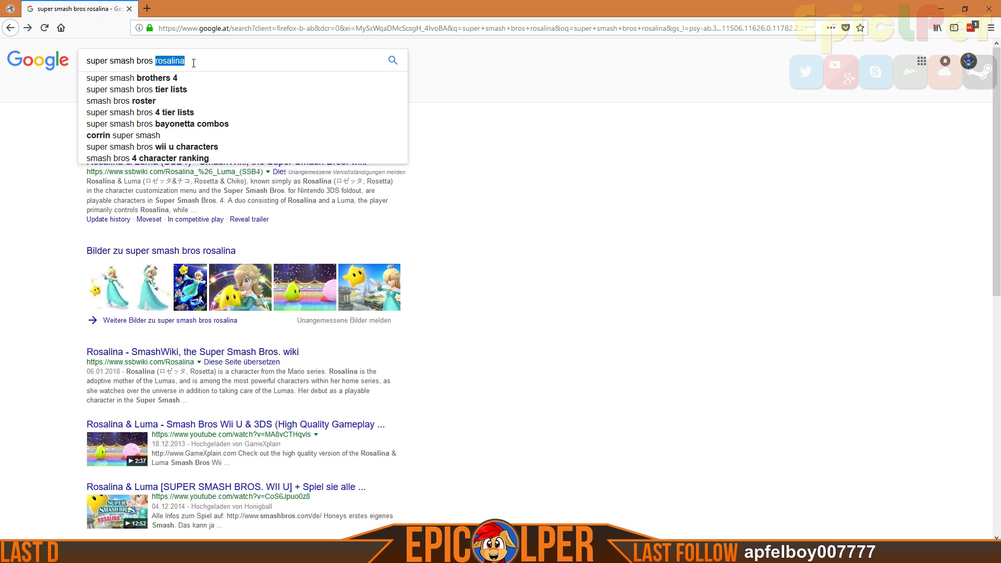
pyautogui.click(194, 63)
pyautogui.write('model')
pyautogui.press('Return')
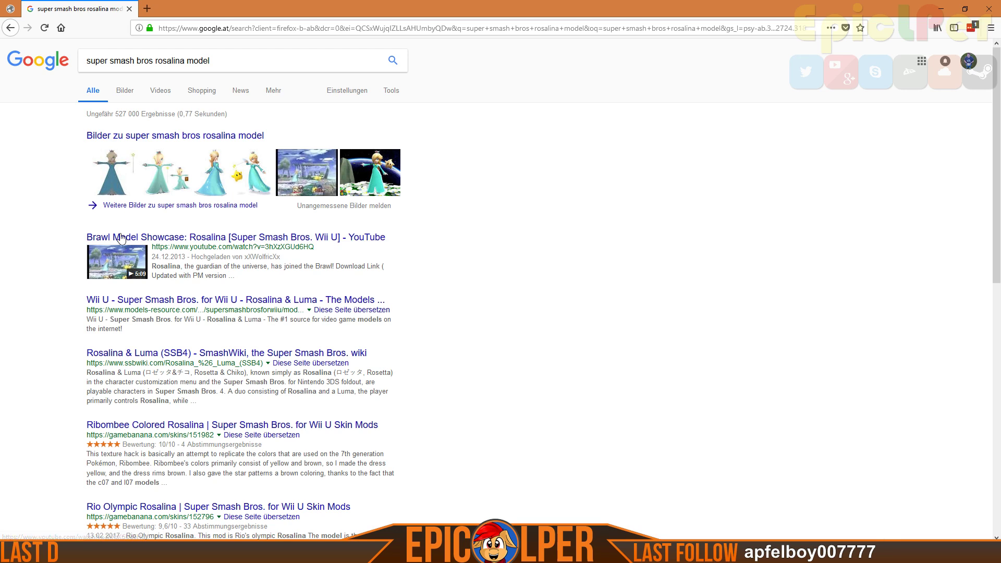
# Shorten the search query to "smash bros rosalina model" and run it
pyautogui.doubleClick(101, 60)
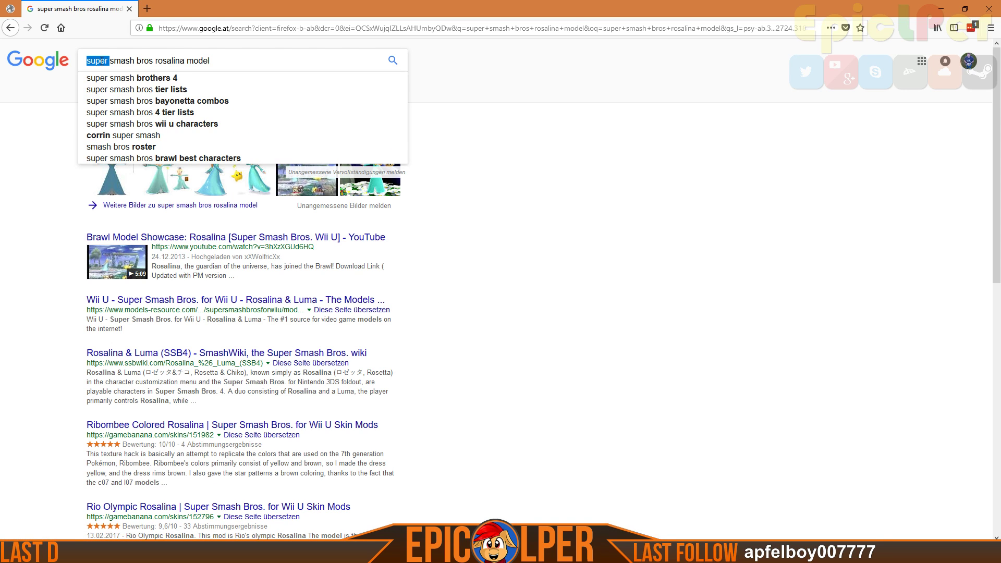
pyautogui.press('BackSpace')
pyautogui.press('Return')
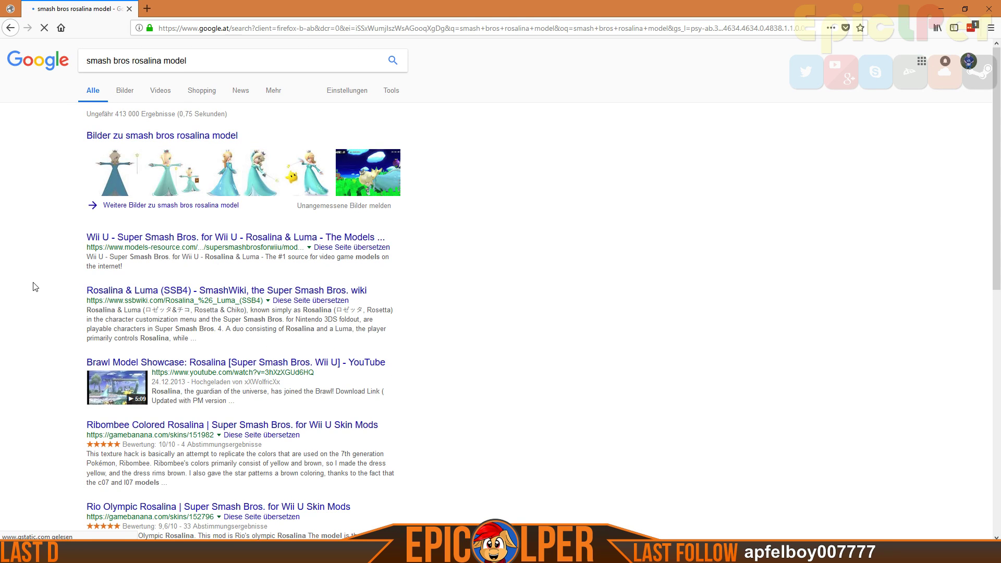
# View the enlarged SSB4 Wii U Model Swaps image, then return to the web results
pyautogui.click(345, 189)
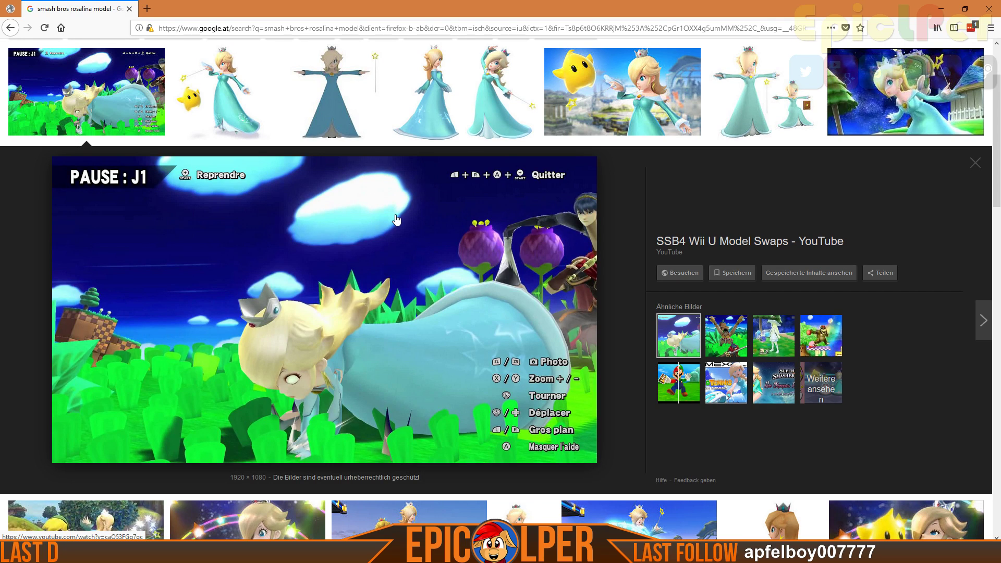
pyautogui.click(296, 432)
pyautogui.hotkey('alt', 'Left')
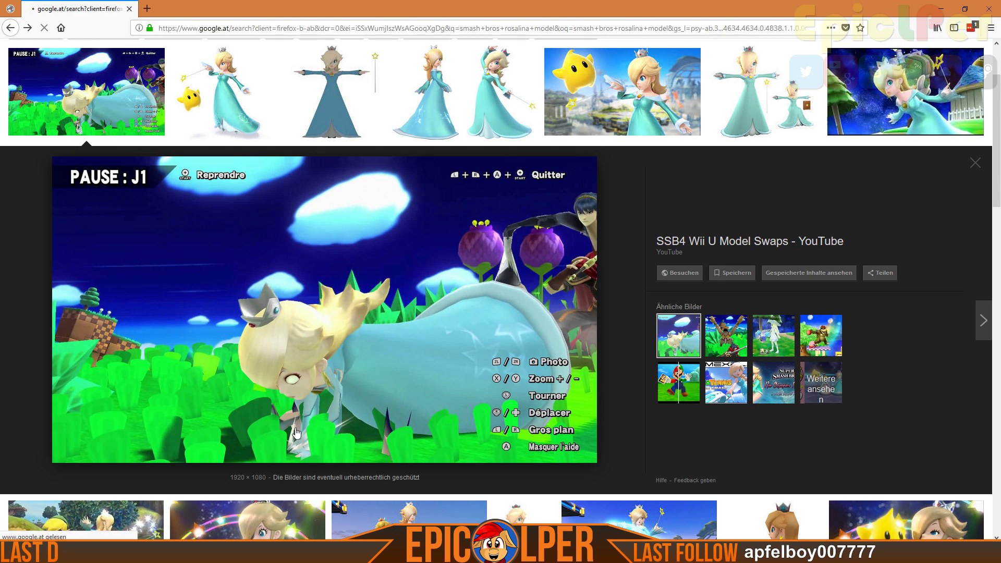
# Open the Models Resource page for the Wii U Rosalina & Luma model and review its preview and comments
pyautogui.click(129, 240)
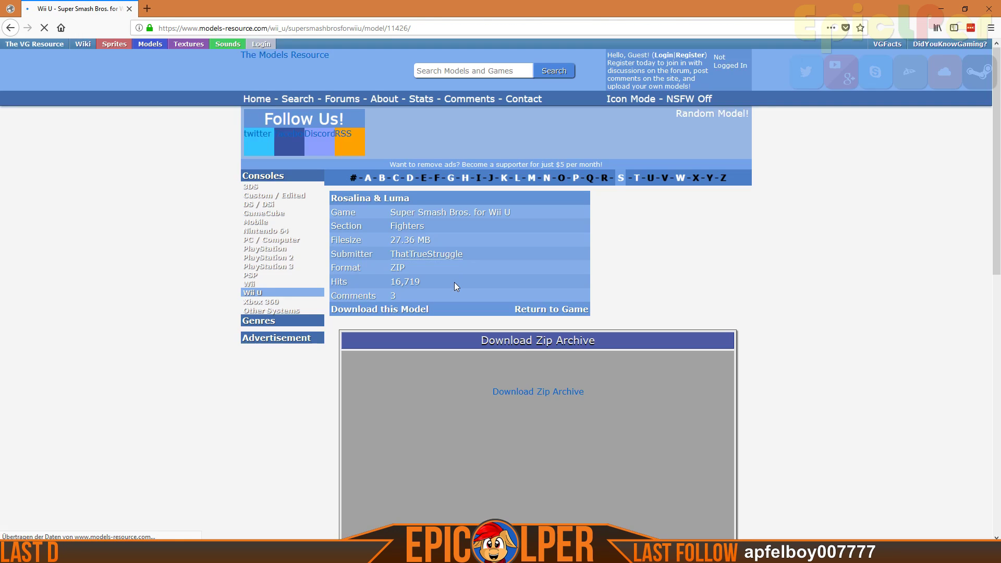
pyautogui.scroll(-3, 290, 383)
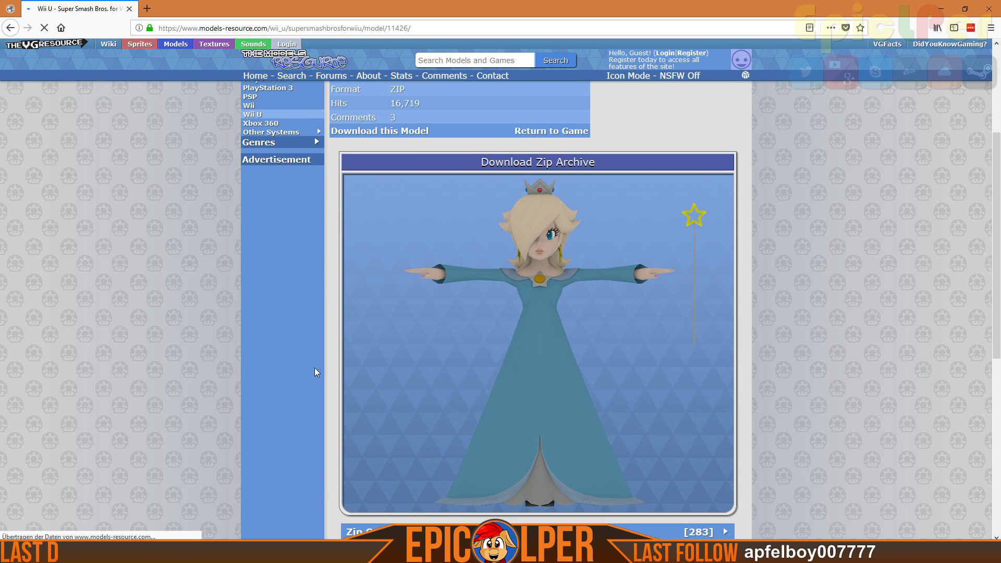
pyautogui.scroll(-3, 328, 364)
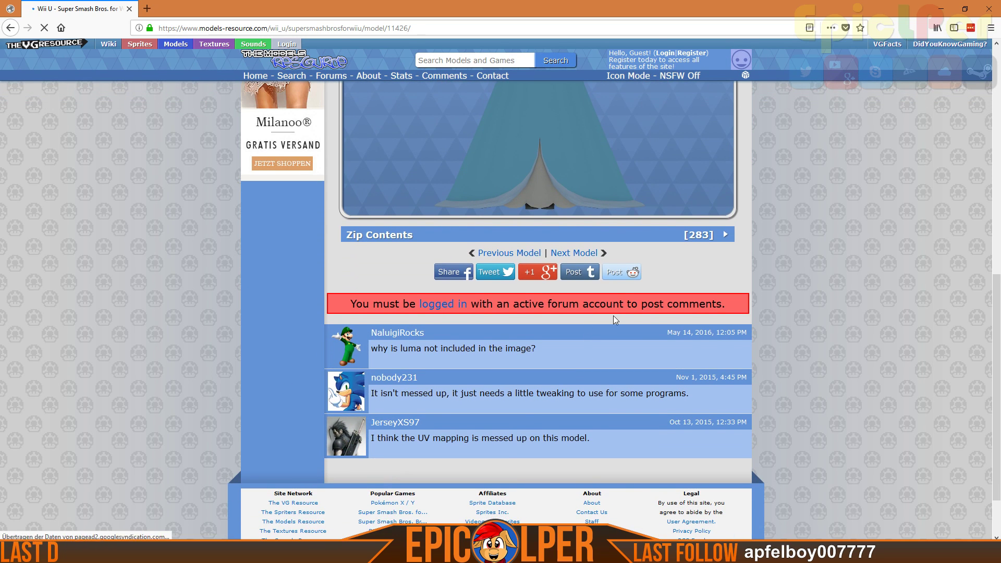
pyautogui.scroll(10, 613, 314)
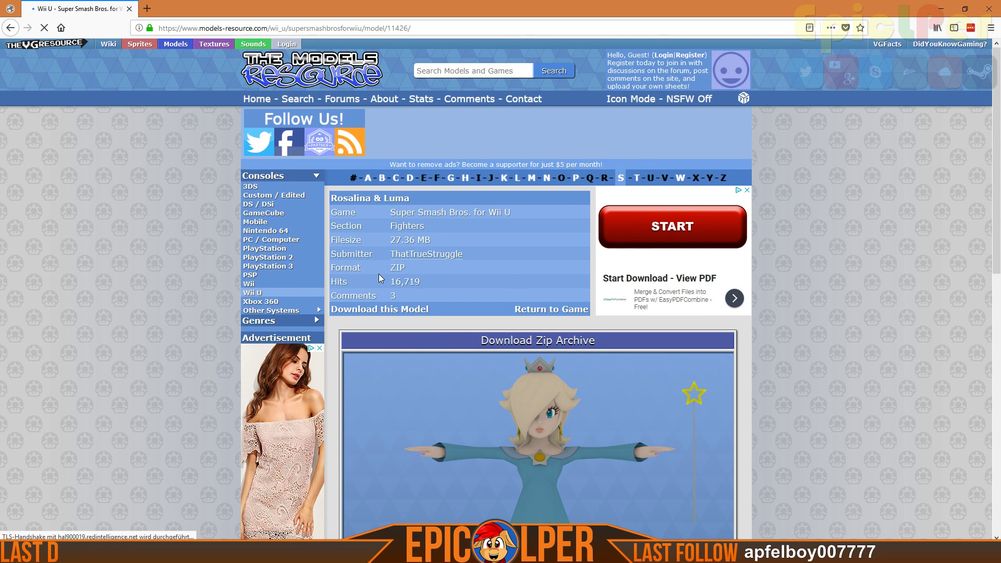
# Open Firefox's add-ons manager and go on to the Firefox Add-ons website
pyautogui.click(990, 27)
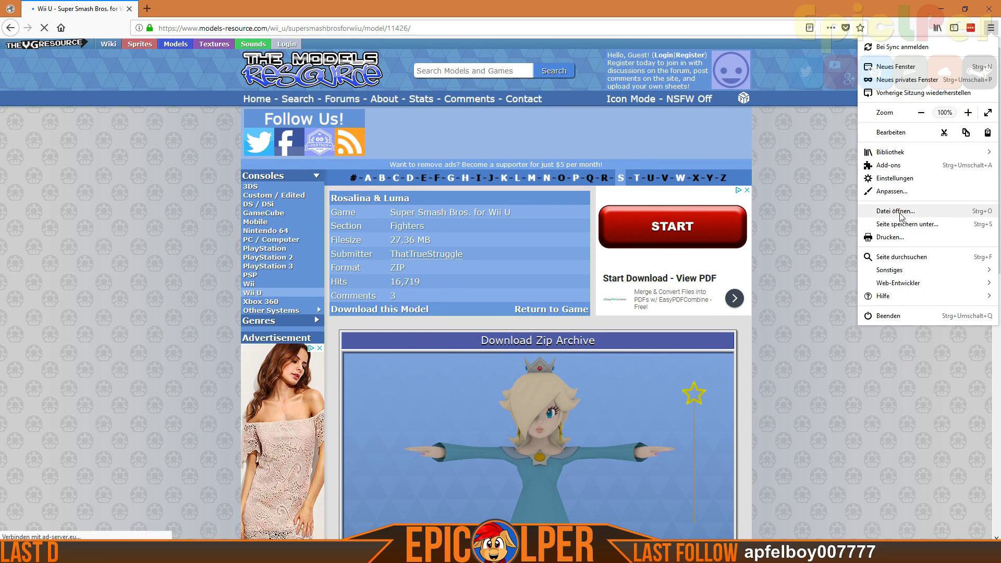
pyautogui.click(901, 168)
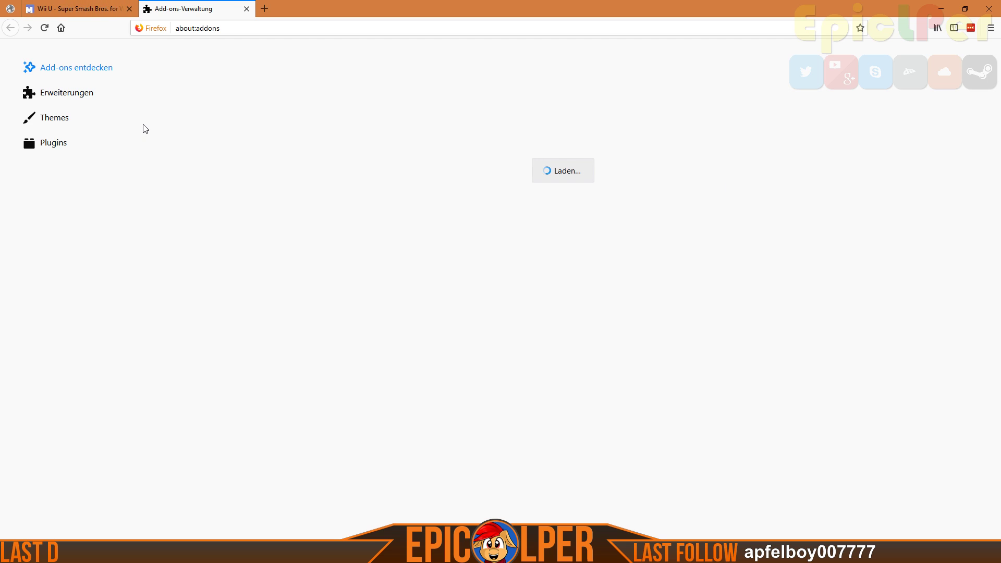
pyautogui.scroll(-6, 349, 311)
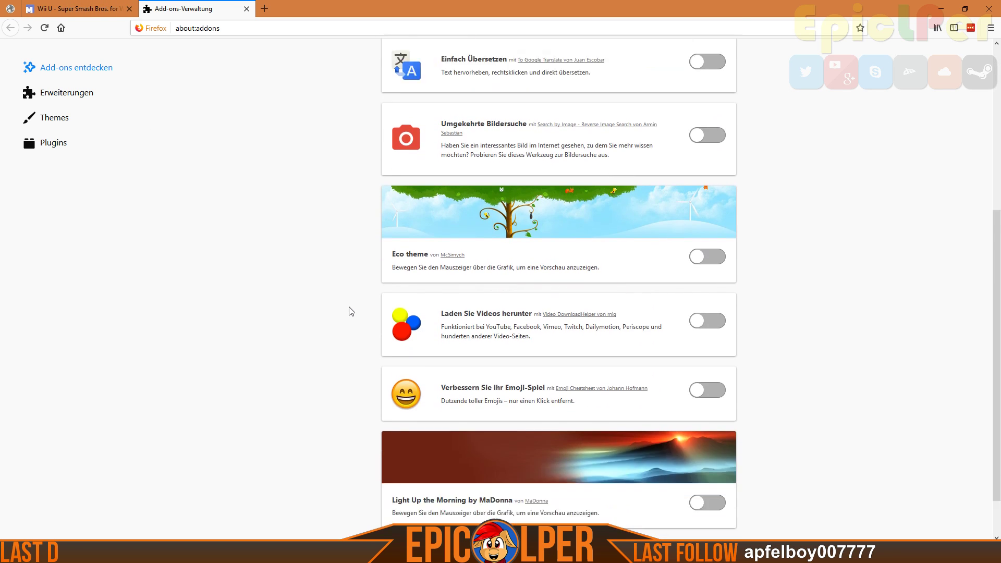
pyautogui.click(588, 506)
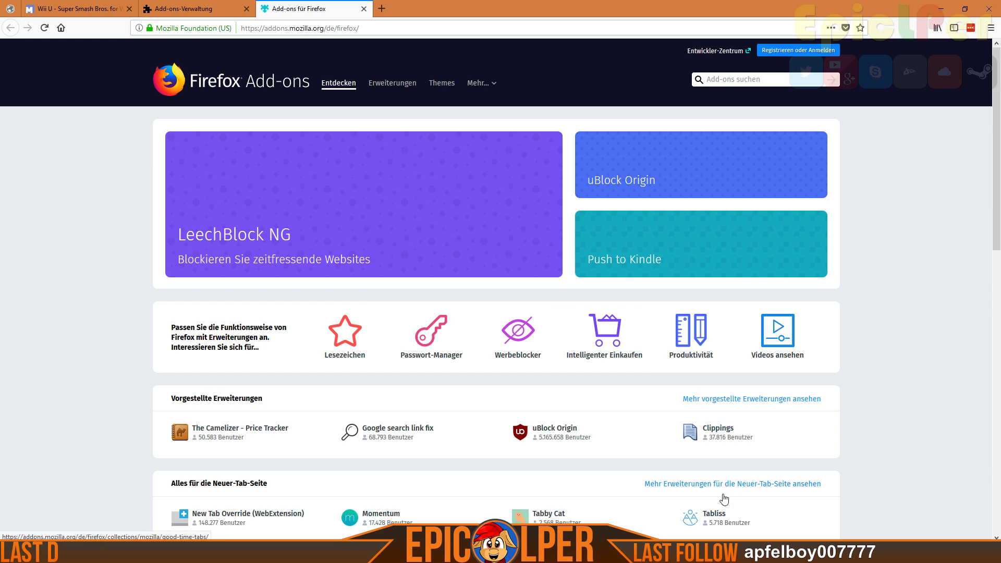
# Install the uBlock Origin extension from its add-on page, granting the requested permissions
pyautogui.click(672, 157)
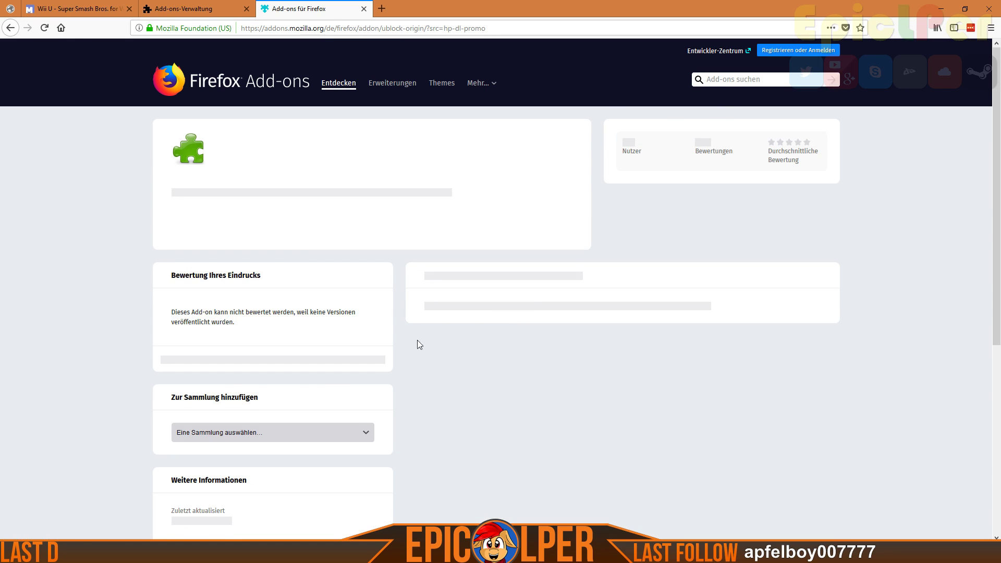
pyautogui.click(511, 265)
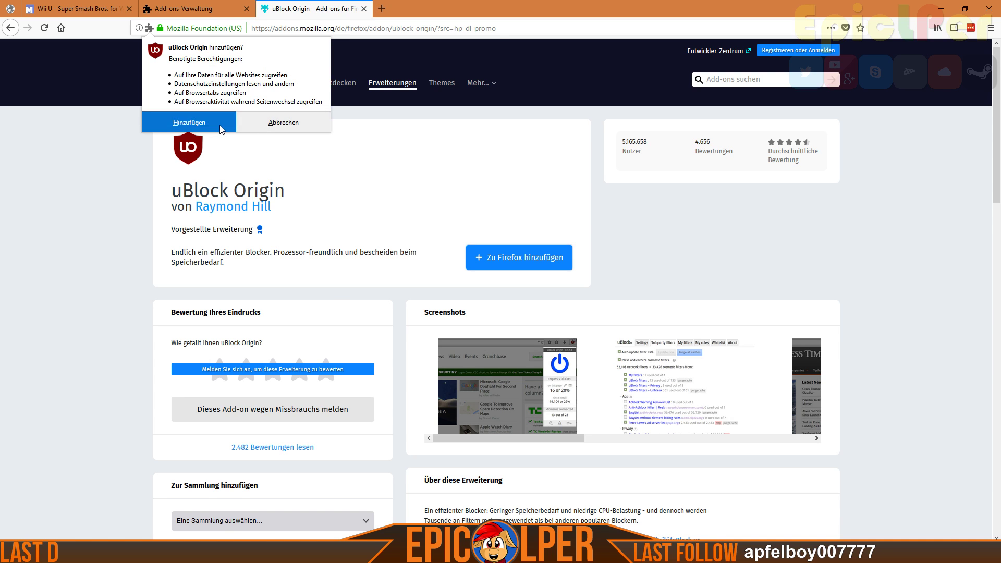
pyautogui.click(179, 121)
pyautogui.click(251, 90)
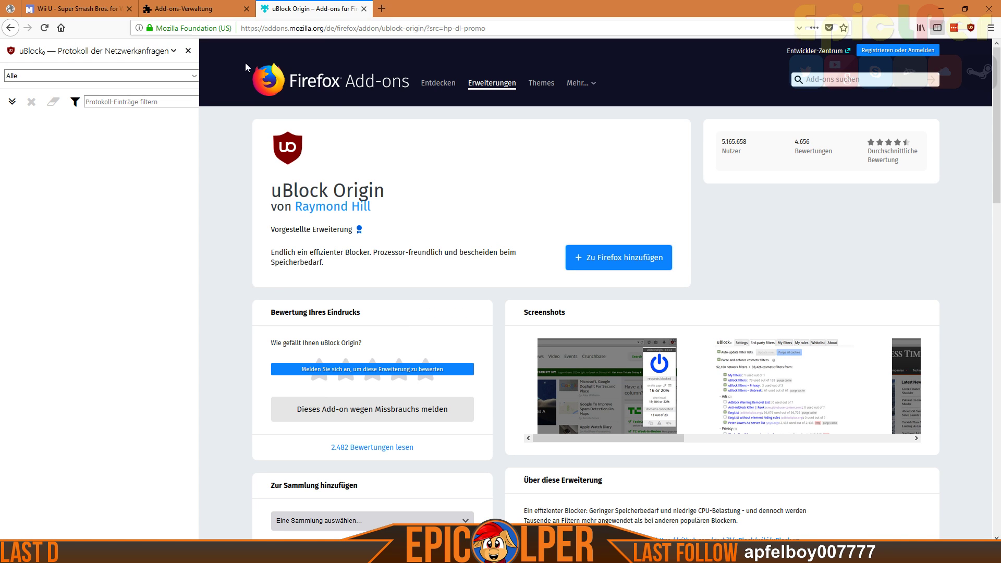
# Close the uBlock sidebar and the uBlock Origin page, then reload the Rosalina & Luma model page
pyautogui.click(191, 52)
pyautogui.click(364, 9)
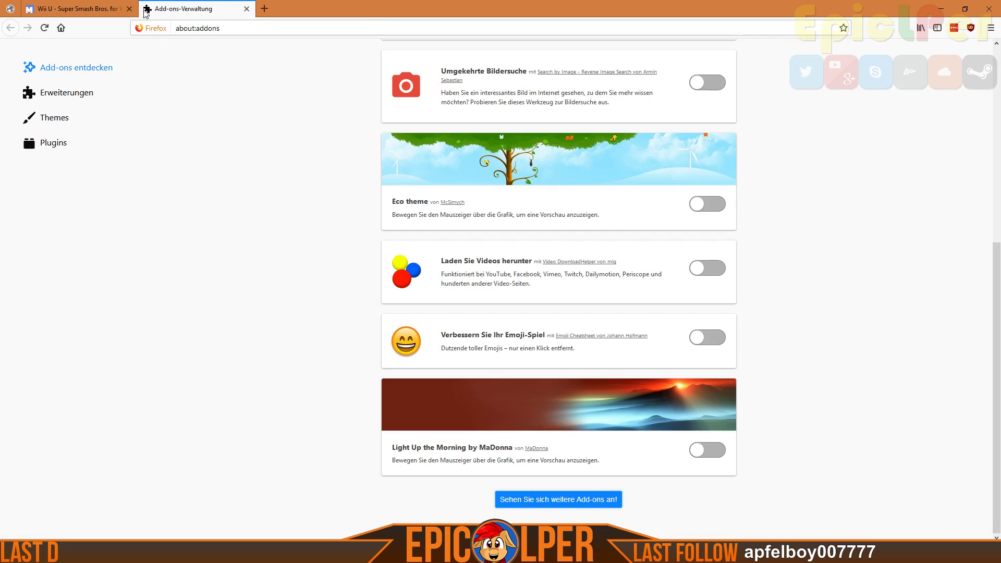
pyautogui.click(78, 9)
pyautogui.press('F5')
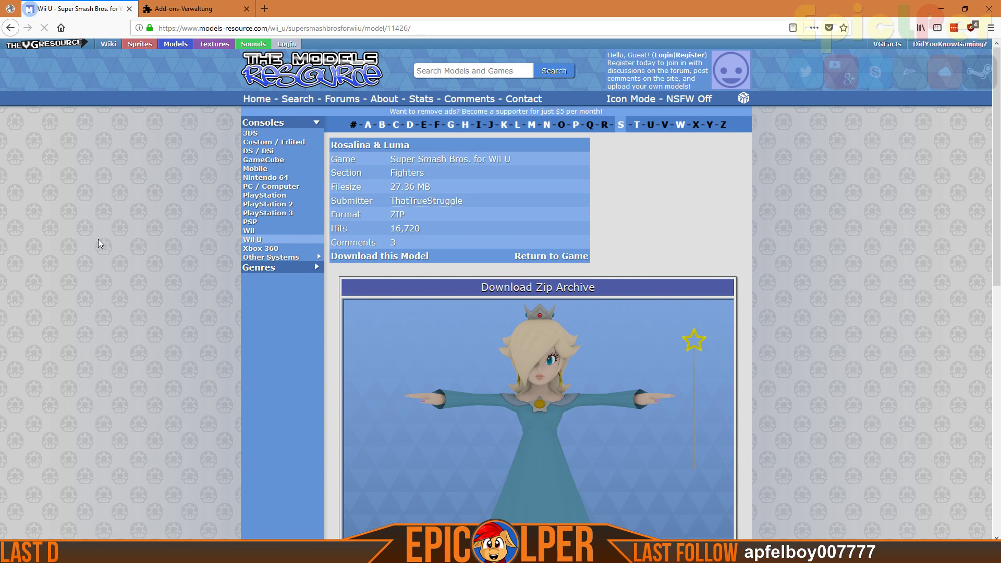
# Download the Rosalina & Luma zip archive, open it with 7-Zip File Manager and view the contents of its Rosalina folder
pyautogui.click(373, 256)
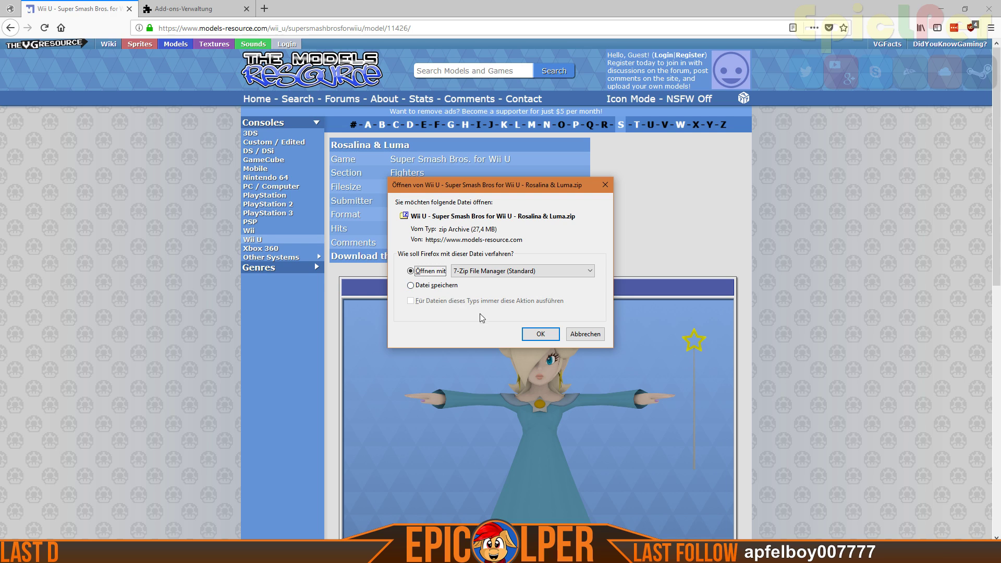
pyautogui.click(540, 334)
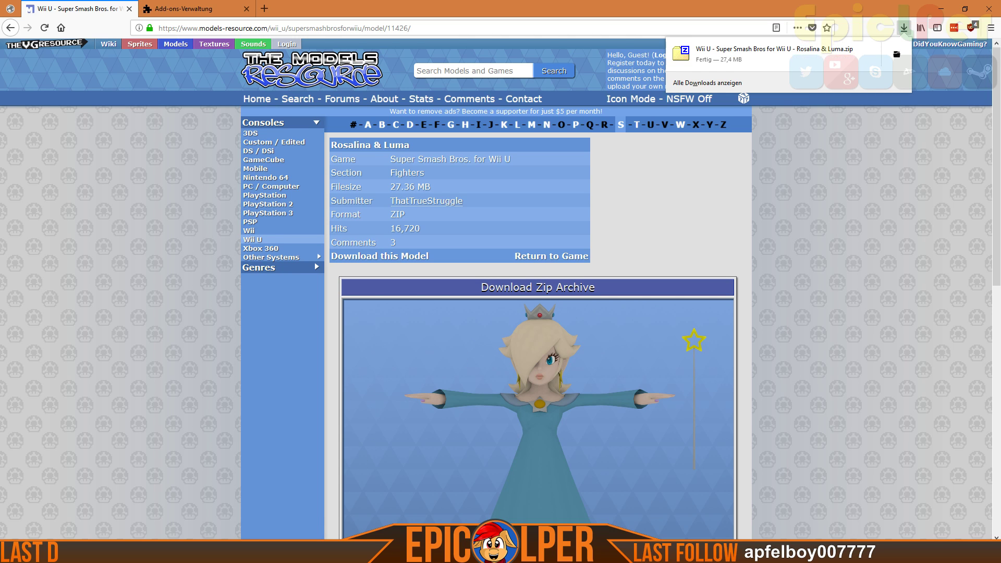
pyautogui.click(292, 551)
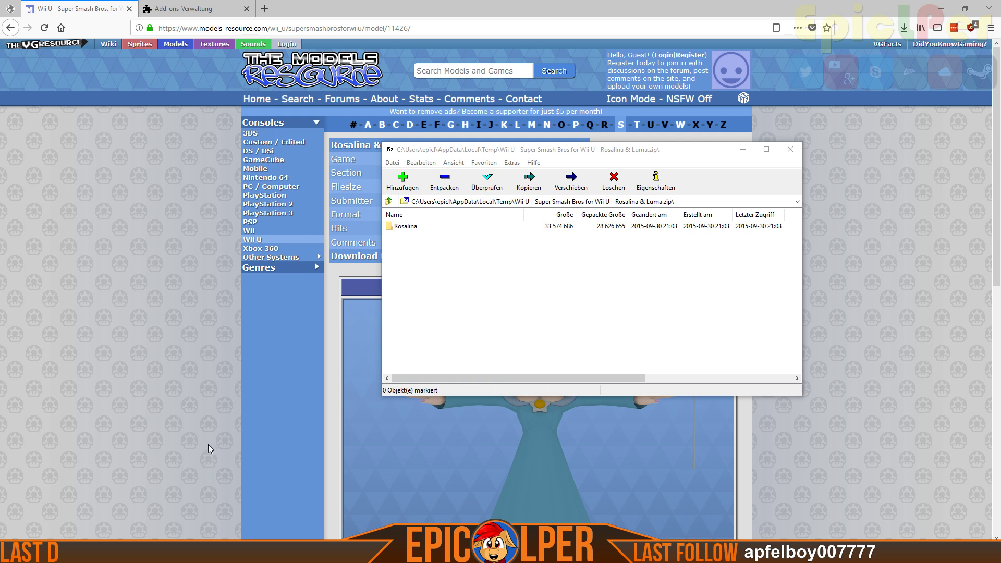
pyautogui.click(453, 329)
pyautogui.click(413, 229)
pyautogui.doubleClick(413, 229)
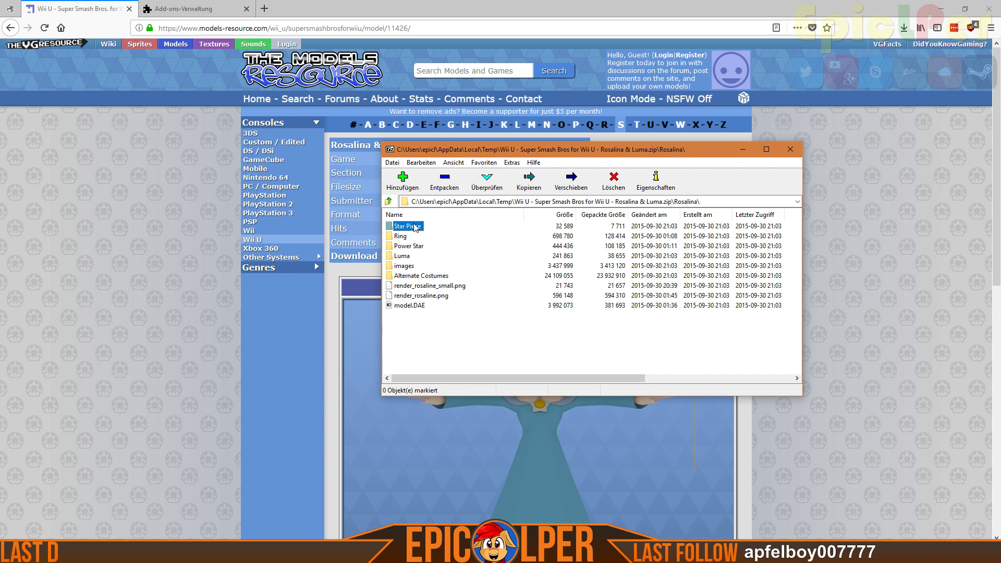
# Return to the archive's top level and extract the whole Rosalina folder from it
pyautogui.click(388, 201)
pyautogui.moveTo(464, 148); pyautogui.dragTo(719, 167)
pyautogui.click(172, 418)
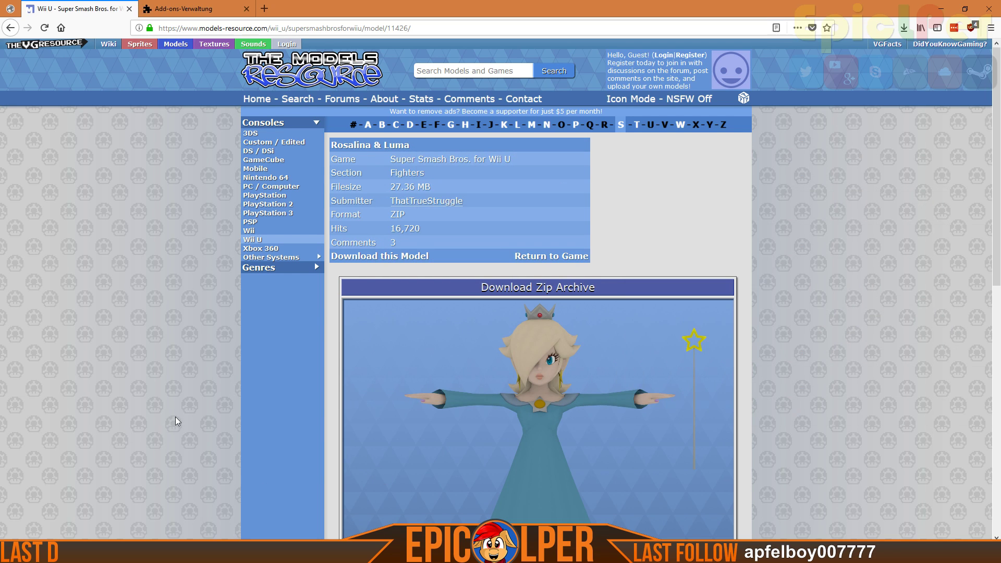
pyautogui.scroll(-3, 359, 339)
pyautogui.scroll(3, 195, 473)
pyautogui.scroll(1, 195, 468)
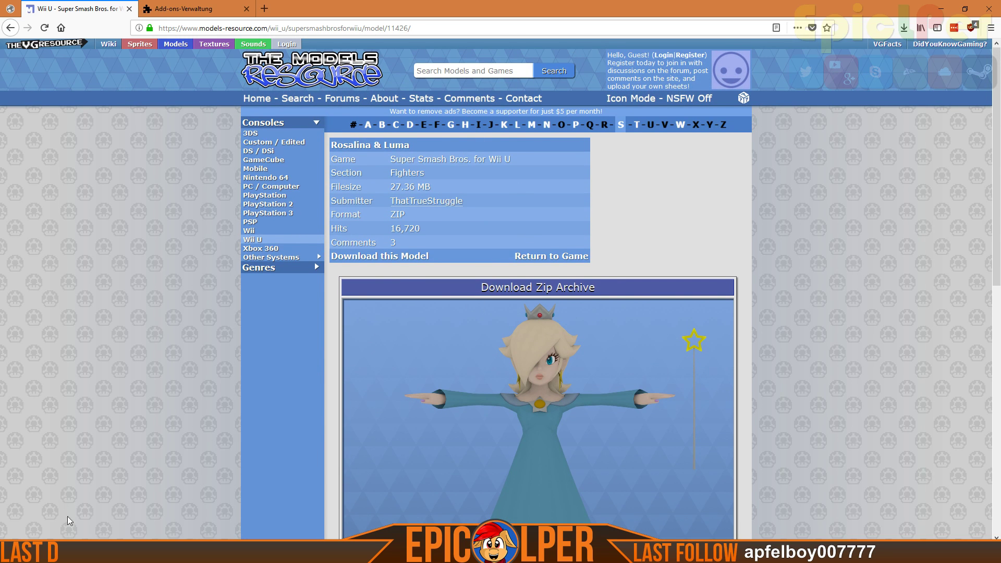
pyautogui.hotkey('alt', 'Tab')
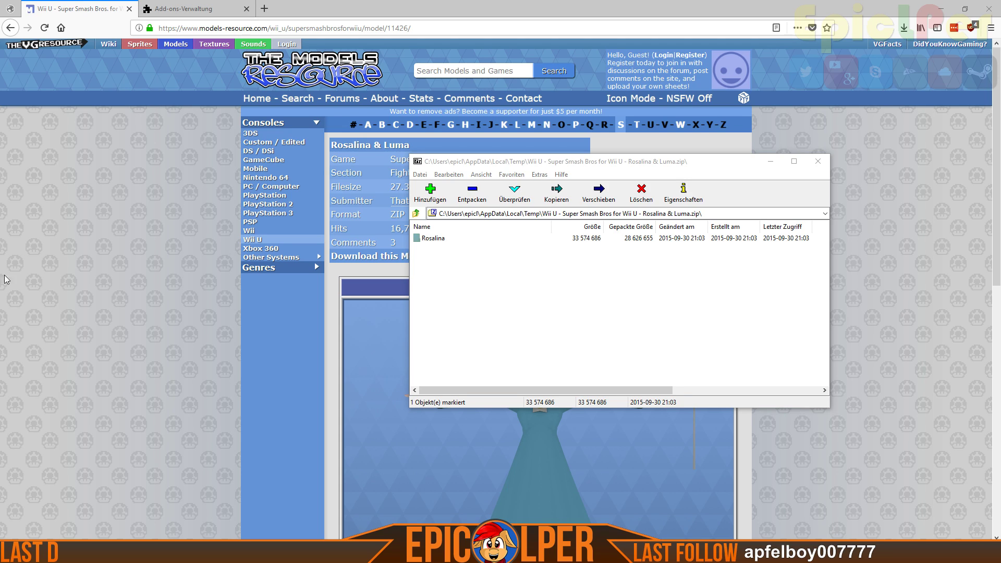
pyautogui.moveTo(417, 238); pyautogui.dragTo(0, 415)
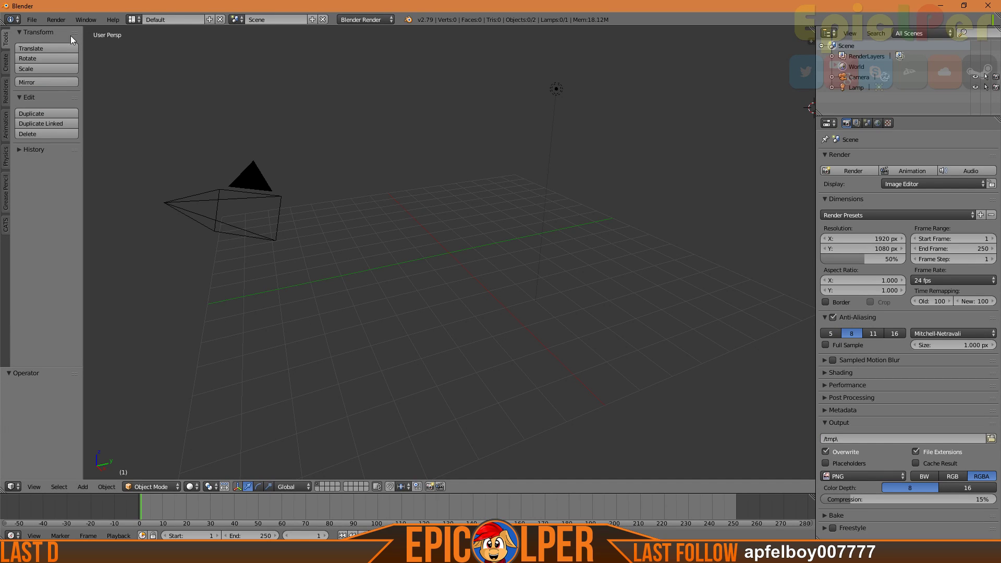
# Switch to Blender and import the Rosalina model as a Collada (.dae) file from the Rosalina folder in Downloads
pyautogui.click(31, 19)
pyautogui.moveTo(70, 216)
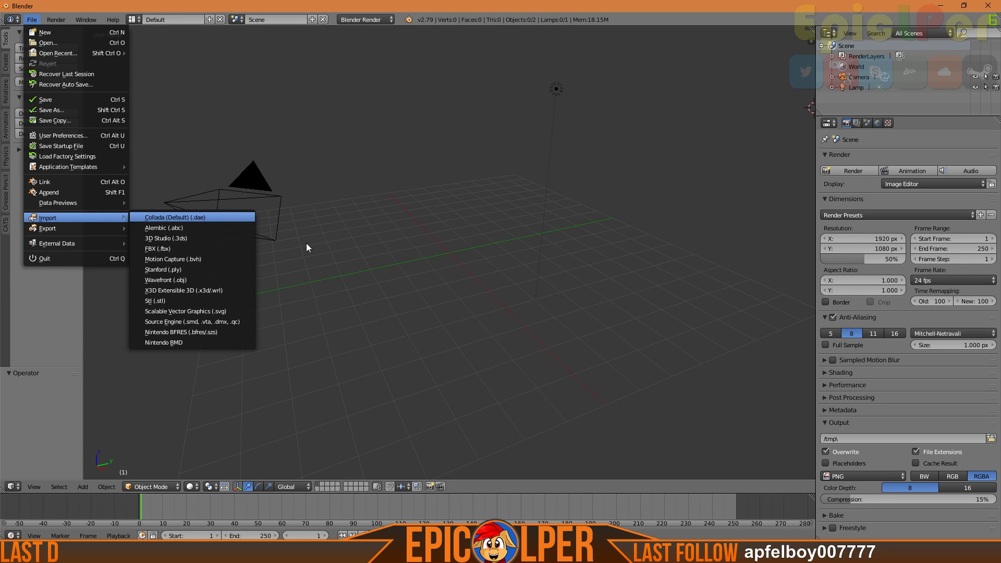
pyautogui.press('Return')
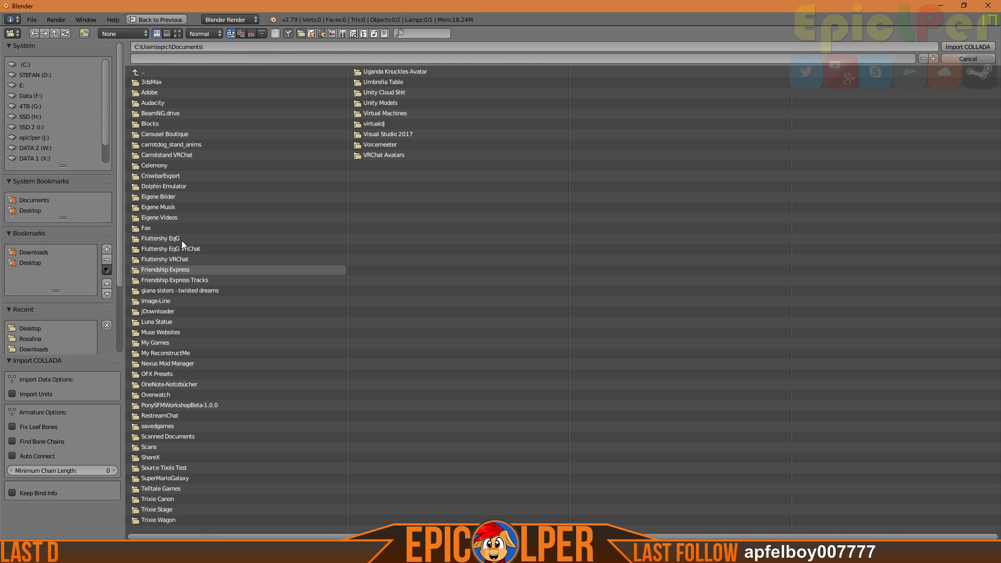
pyautogui.click(34, 252)
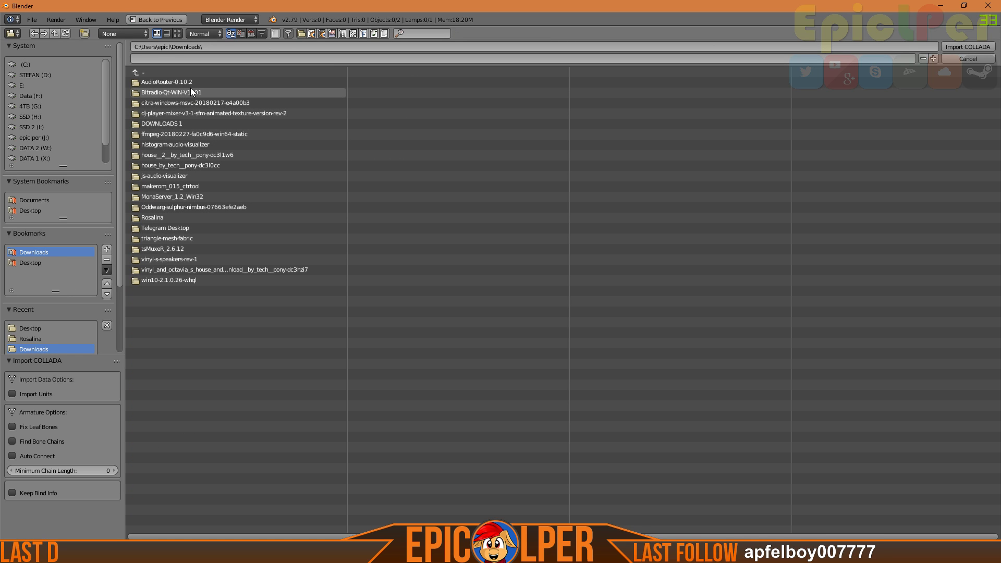
pyautogui.click(157, 218)
pyautogui.click(152, 82)
pyautogui.doubleClick(148, 144)
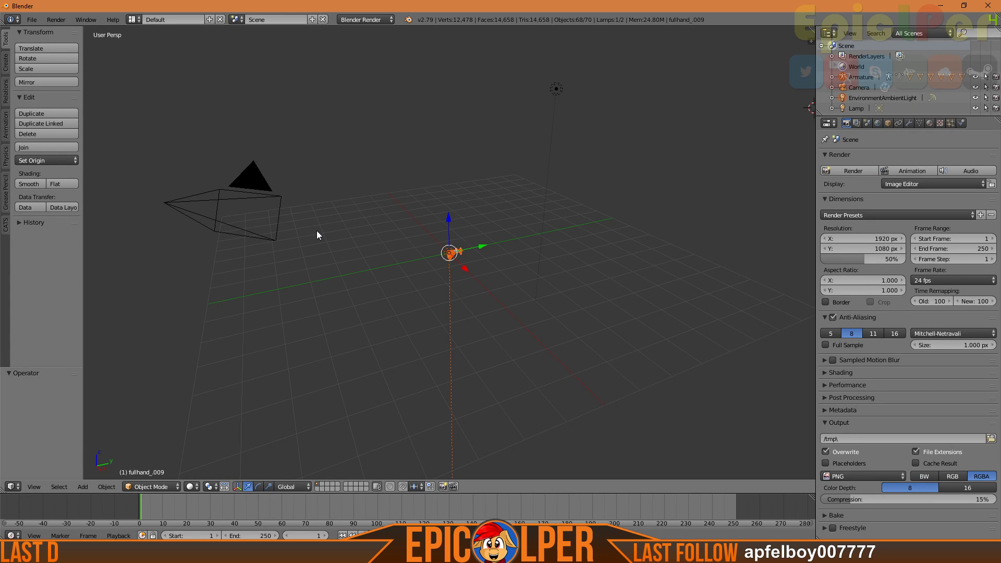
# Select the imported model's armature and compare its Rest Position with its Pose Position, ending in Pose Position
pyautogui.scroll(2, 514, 253)
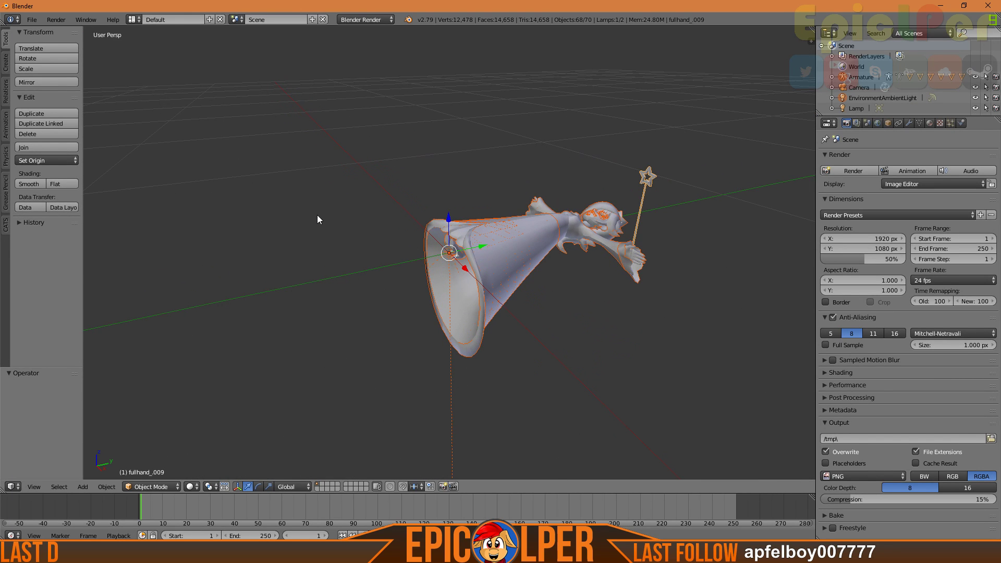
pyautogui.press('g')
pyautogui.click(324, 245)
pyautogui.press('a')
pyautogui.moveTo(324, 230)
pyautogui.mouseDown(button='middle')
pyautogui.moveTo(480, 339)
pyautogui.moveTo(332, 217)
pyautogui.mouseUp(button='middle')
pyautogui.scroll(-3, 405, 268)
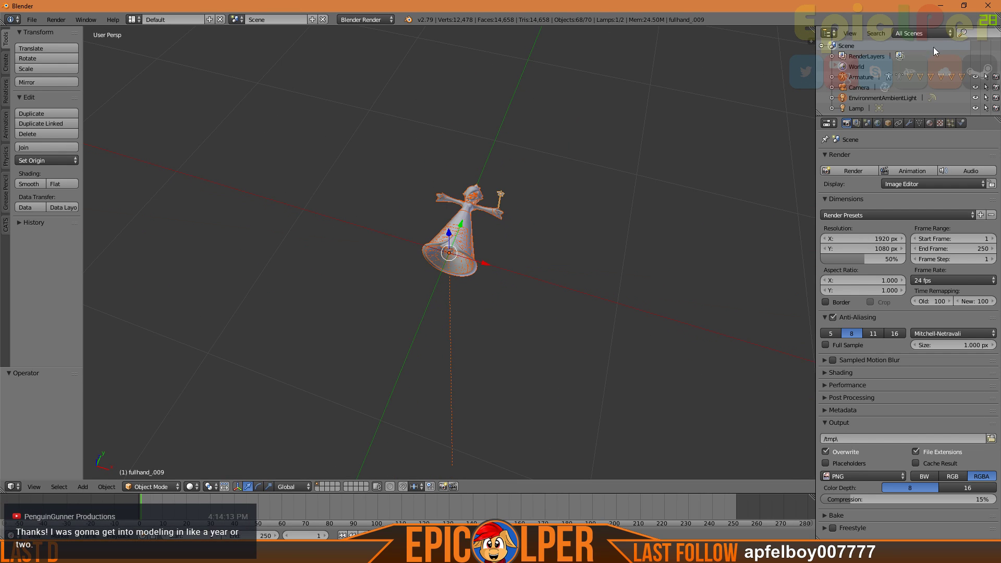
pyautogui.click(868, 79)
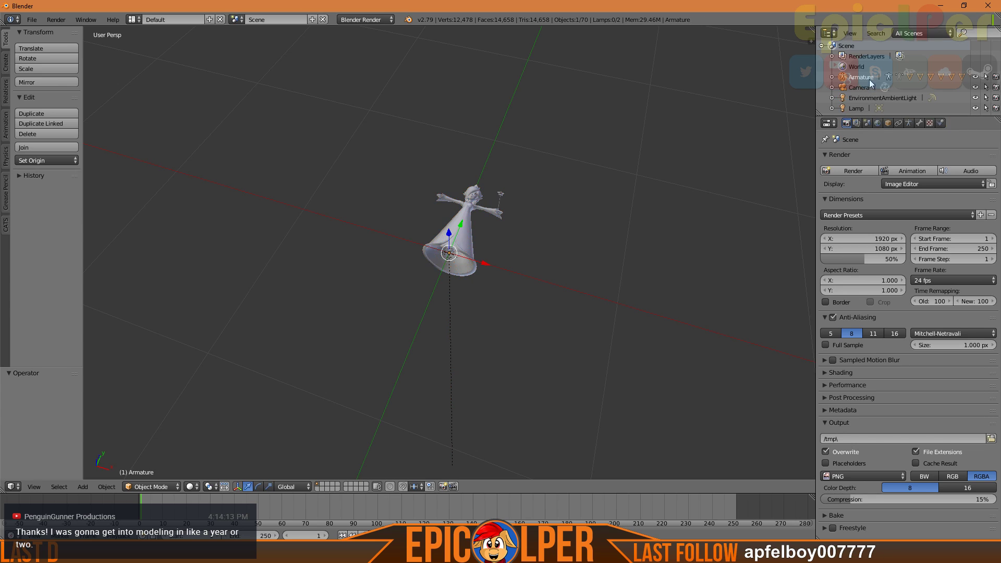
pyautogui.click(909, 124)
pyautogui.click(913, 191)
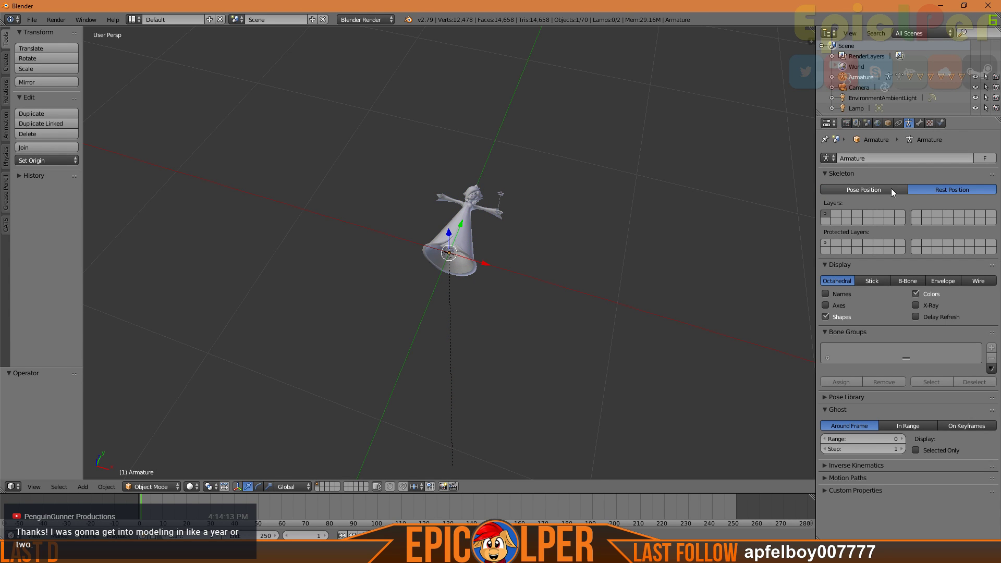
pyautogui.click(899, 189)
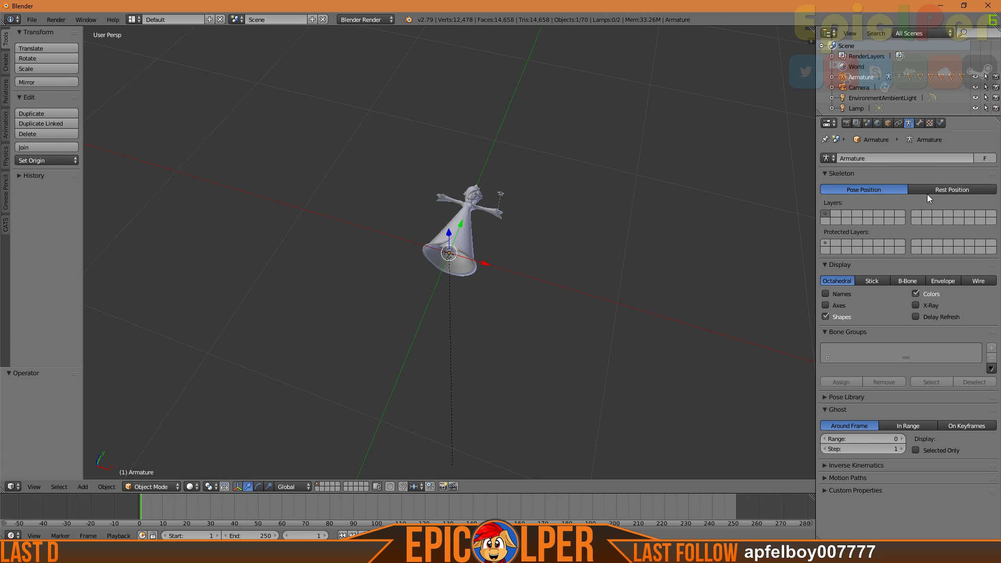
pyautogui.click(927, 192)
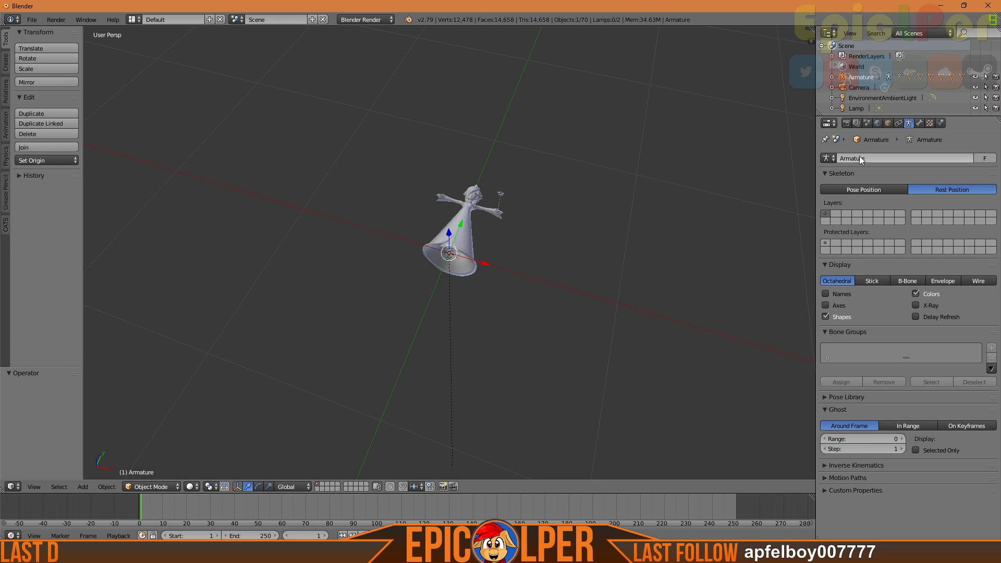
pyautogui.click(866, 189)
# Examine the Rosalina model from the front and inspect her face and eye area up close
pyautogui.moveTo(348, 169)
pyautogui.mouseDown(button='middle')
pyautogui.moveTo(339, 200)
pyautogui.moveTo(354, 183)
pyautogui.mouseUp(button='middle')
pyautogui.moveTo(302, 316); pyautogui.dragTo(333, 317, button='middle')
pyautogui.moveTo(358, 285); pyautogui.dragTo(273, 273, button='middle')
pyautogui.press('g')
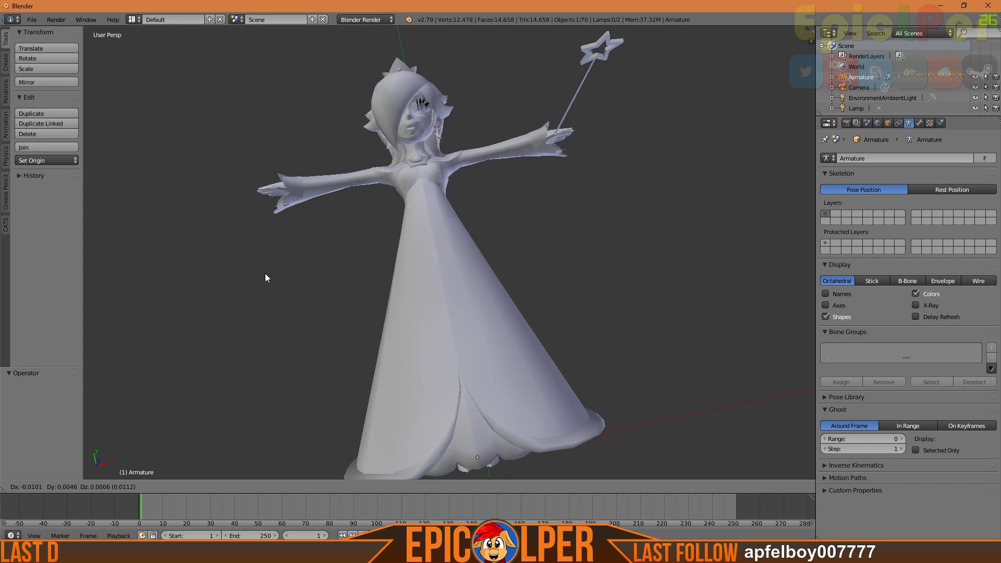
pyautogui.rightClick(278, 272)
pyautogui.scroll(3, 404, 131)
pyautogui.keyDown('shift'); pyautogui.moveTo(419, 73); pyautogui.dragTo(423, 250, button='middle'); pyautogui.keyUp('shift')
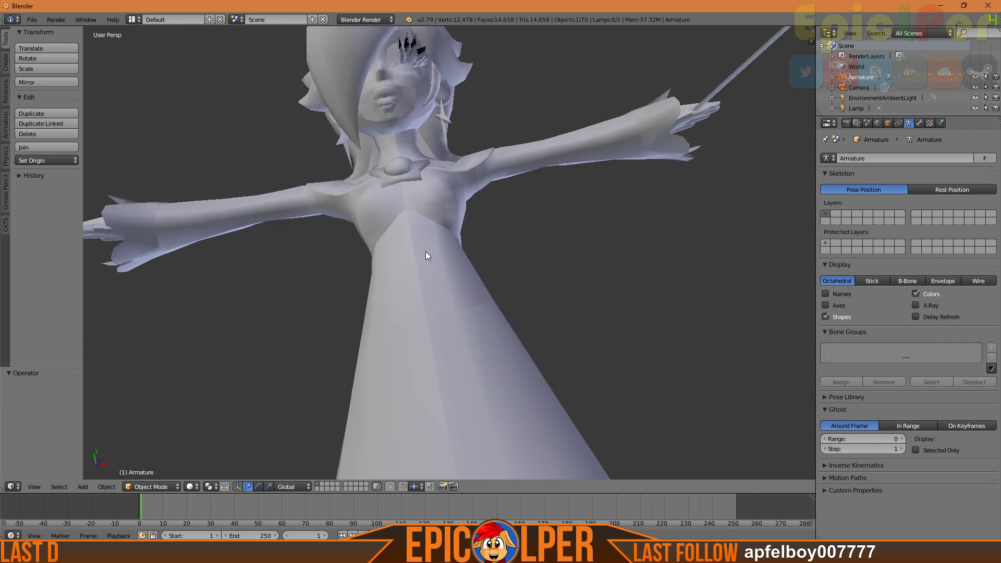
pyautogui.keyDown('shift'); pyautogui.moveTo(412, 99); pyautogui.dragTo(393, 250, button='middle'); pyautogui.keyUp('shift')
pyautogui.scroll(4, 389, 220)
pyautogui.scroll(-3, 387, 218)
pyautogui.moveTo(546, 317); pyautogui.dragTo(542, 286, button='middle')
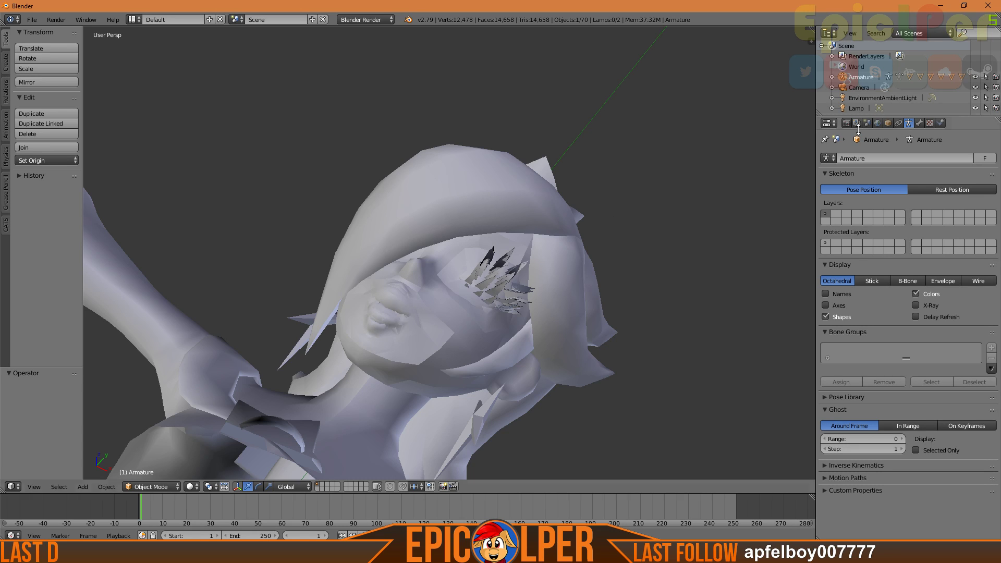
# Expand the Armature hierarchy in an enlarged Outliner and select the Rosetta_Blink meshes one at a time to identify them
pyautogui.click(837, 77)
pyautogui.moveTo(840, 116); pyautogui.dragTo(907, 218)
pyautogui.click(893, 118)
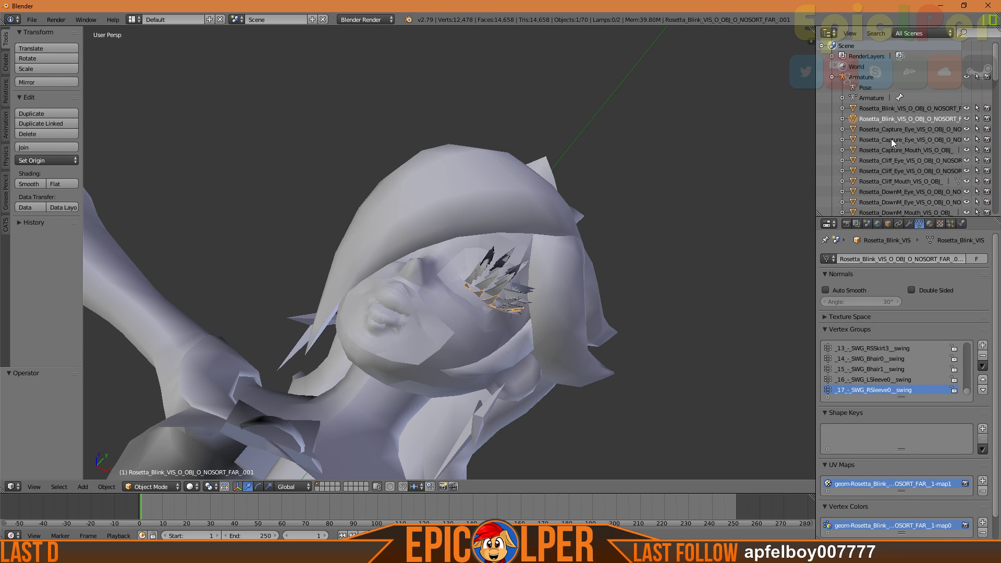
pyautogui.click(909, 111)
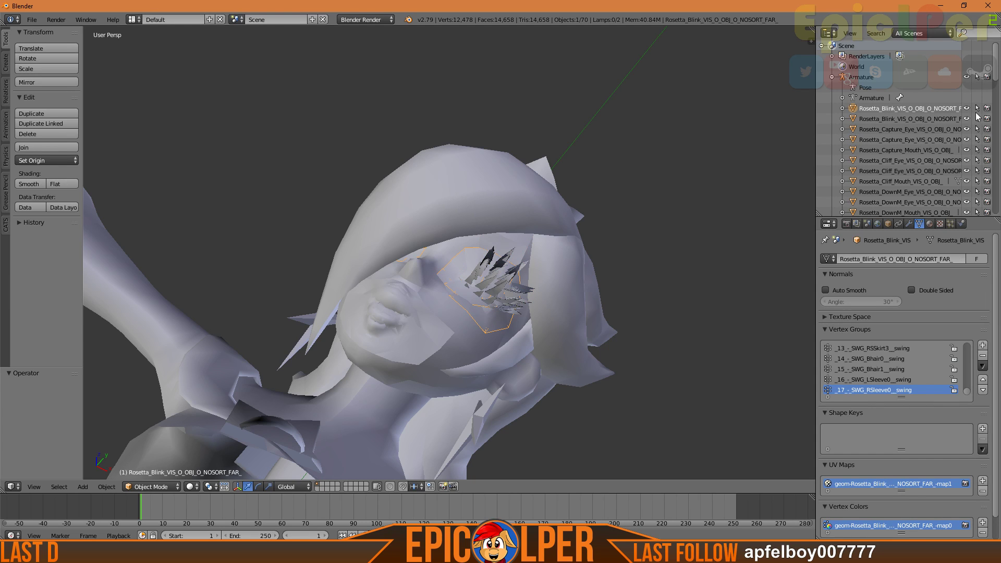
# Hide the overlapping facial expression meshes, from the Rosetta_Blink meshes through Rosetta_Result_Mouth
pyautogui.moveTo(963, 116); pyautogui.dragTo(964, 204)
pyautogui.scroll(-3, 962, 185)
pyautogui.moveTo(967, 154); pyautogui.dragTo(967, 201)
pyautogui.scroll(-3, 966, 200)
pyautogui.moveTo(967, 140); pyautogui.dragTo(965, 202)
pyautogui.scroll(-3, 931, 164)
pyautogui.scroll(-3, 937, 160)
pyautogui.moveTo(966, 87); pyautogui.dragTo(964, 178)
pyautogui.scroll(-3, 964, 177)
pyautogui.moveTo(966, 129); pyautogui.dragTo(966, 203)
# Examine the cleaned-up face, the upper body and the star wand from several angles
pyautogui.moveTo(312, 289); pyautogui.dragTo(335, 312, button='middle')
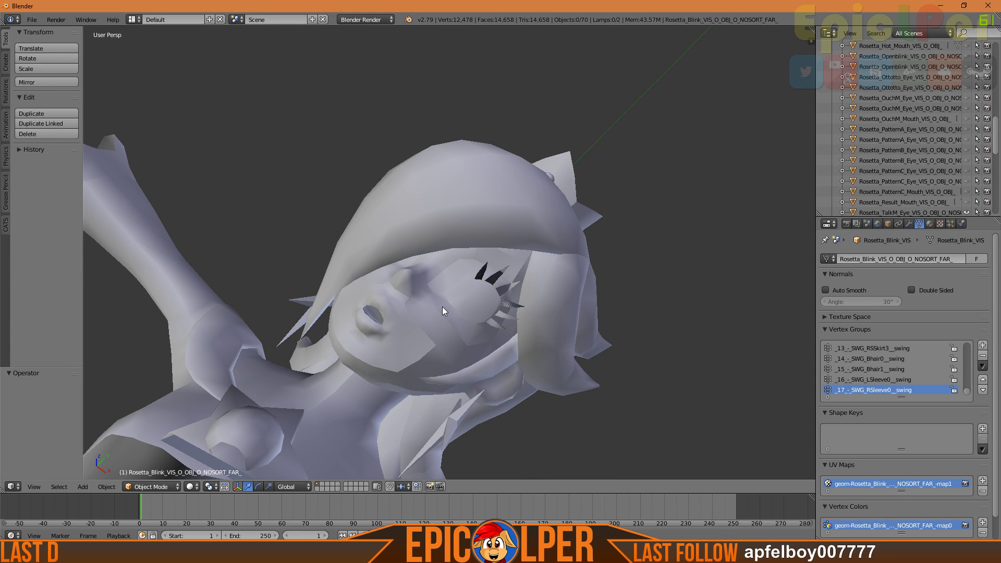
pyautogui.scroll(-2, 442, 308)
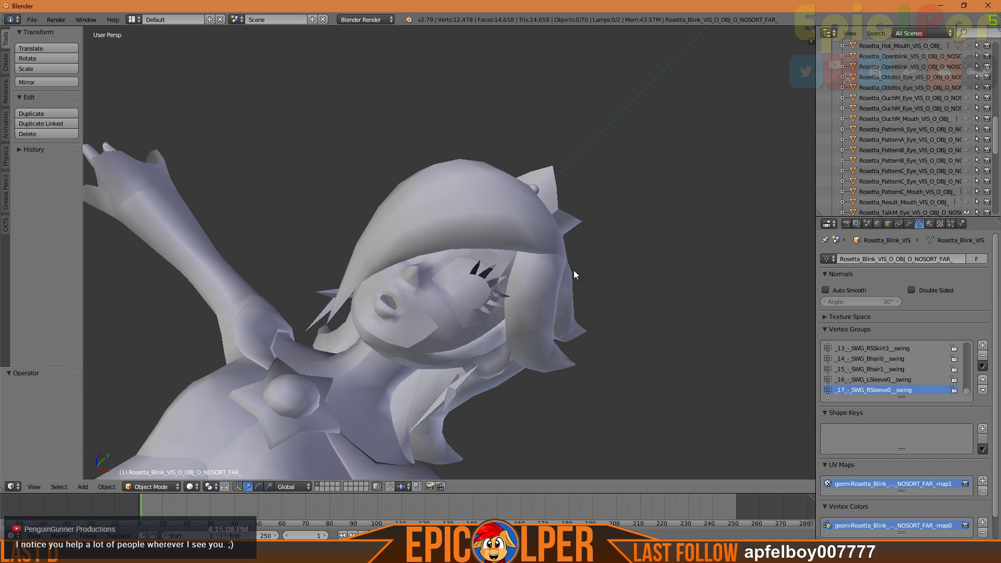
pyautogui.scroll(3, 520, 306)
pyautogui.scroll(-3, 422, 318)
pyautogui.moveTo(411, 296); pyautogui.dragTo(453, 298, button='middle')
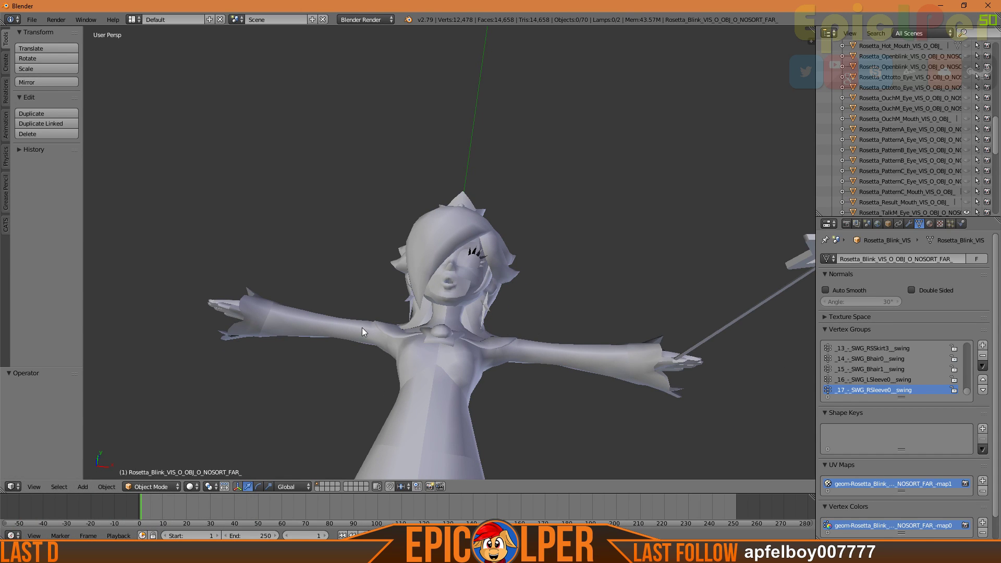
pyautogui.moveTo(368, 264); pyautogui.dragTo(391, 292, button='middle')
pyautogui.moveTo(524, 311); pyautogui.dragTo(291, 259, button='middle')
pyautogui.moveTo(464, 252); pyautogui.dragTo(466, 264, button='middle')
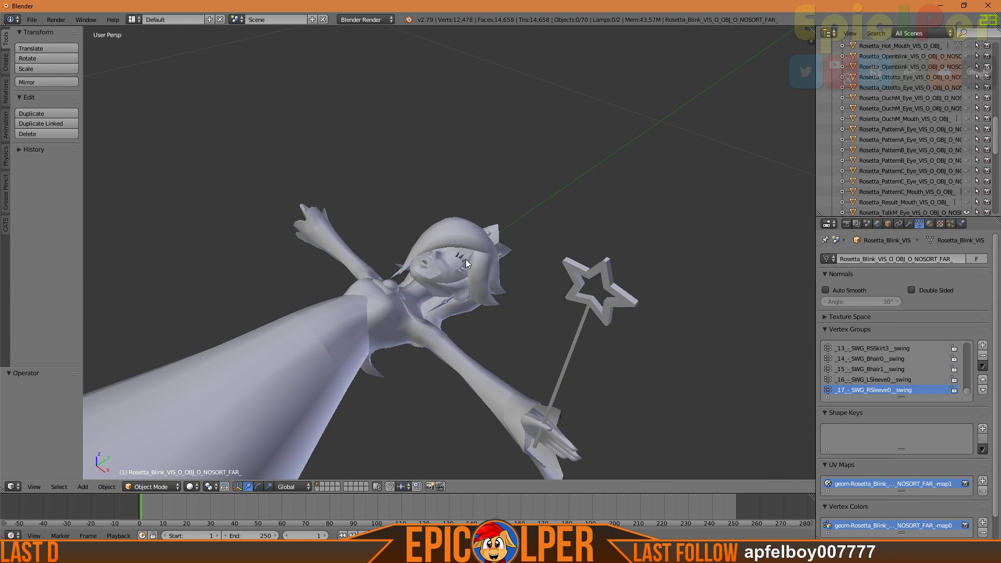
pyautogui.scroll(-2, 465, 258)
# Hide the Rosetta_TalkM meshes, the Rosetta_eye meshes and the objects from fullhand_ through fullhand_005
pyautogui.scroll(-8, 935, 164)
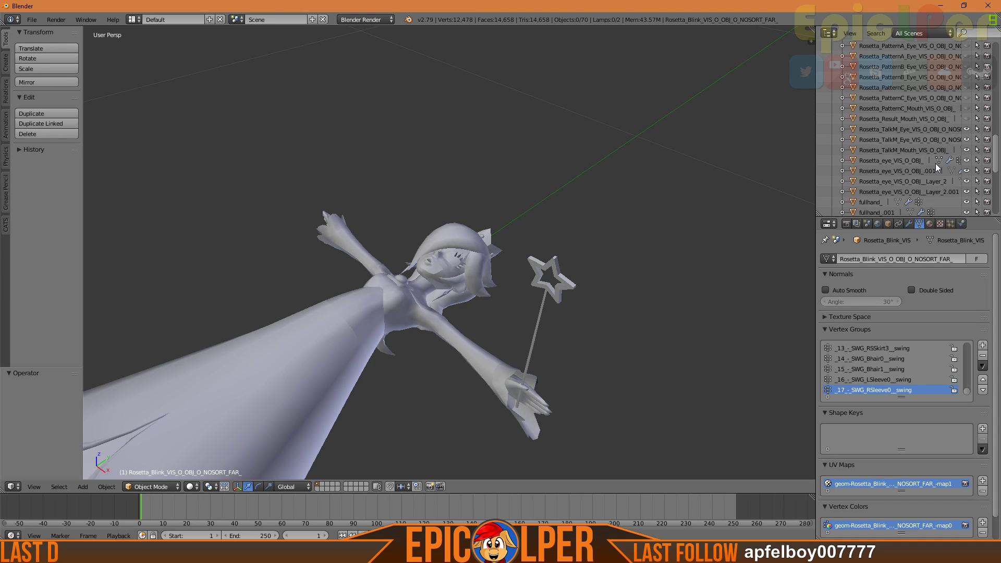
pyautogui.scroll(2, 920, 193)
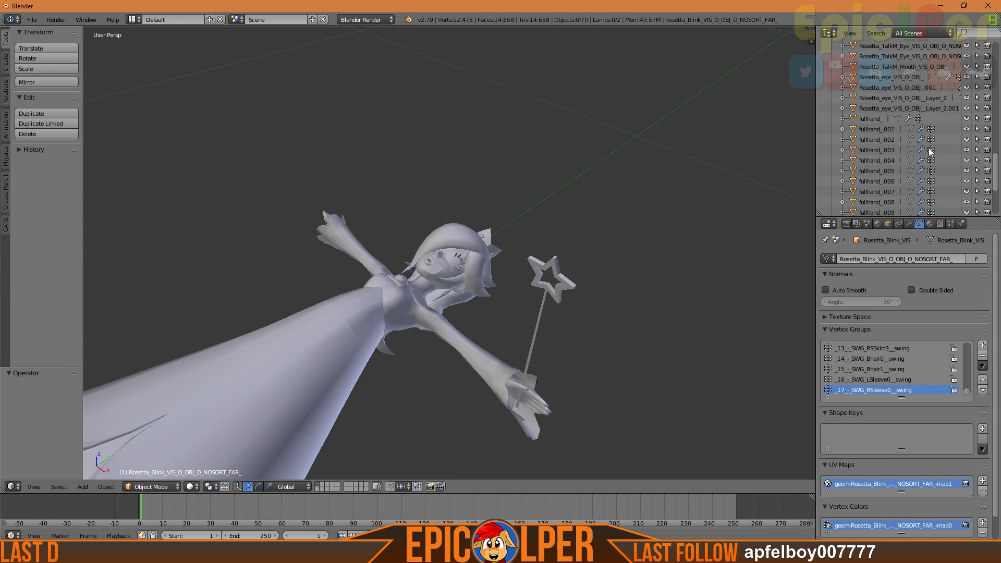
pyautogui.scroll(3, 965, 125)
pyautogui.doubleClick(965, 108)
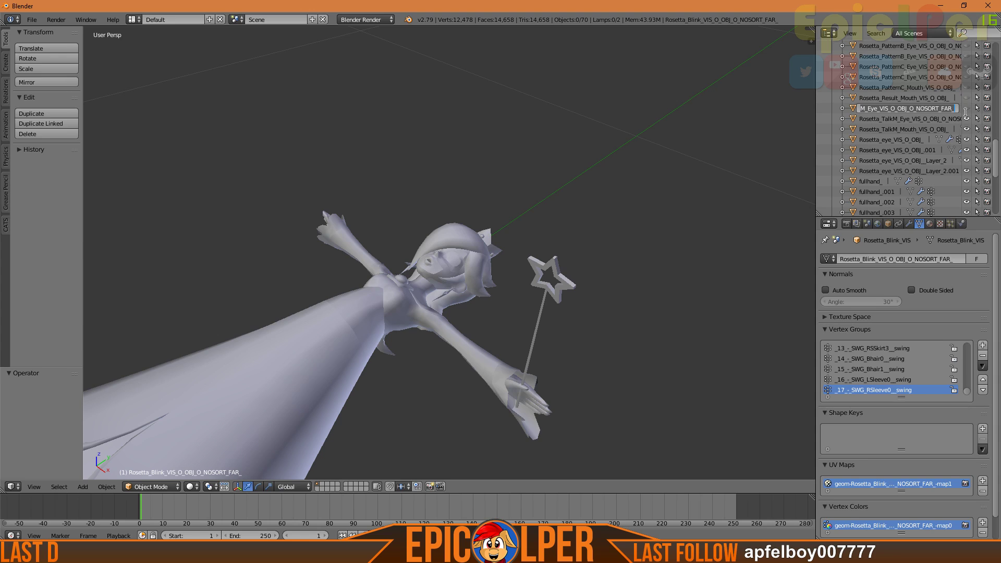
pyautogui.click(965, 126)
pyautogui.click(965, 119)
pyautogui.moveTo(965, 128); pyautogui.dragTo(965, 211)
pyautogui.scroll(-4, 966, 152)
pyautogui.moveTo(966, 140); pyautogui.dragTo(966, 150)
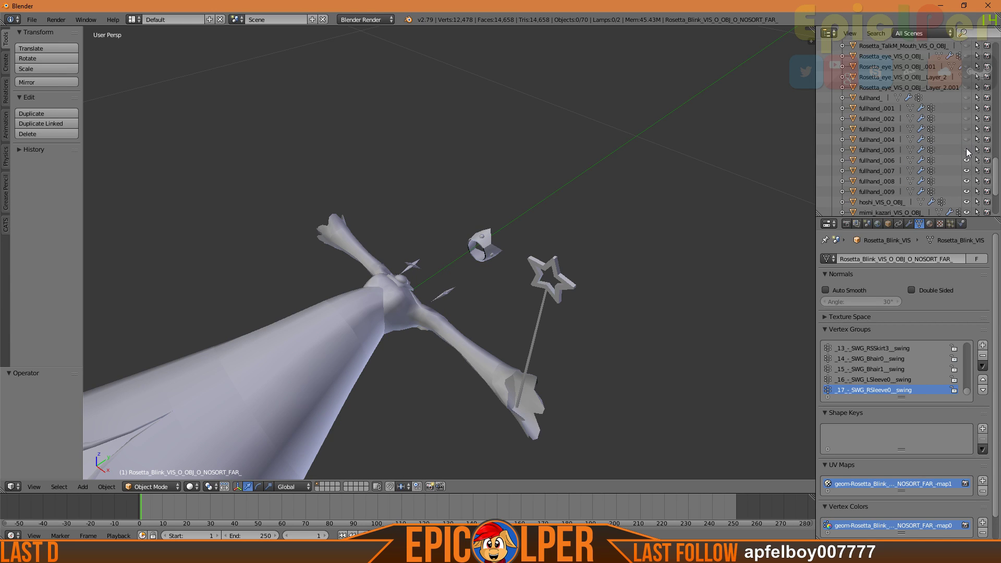
# Toggle the visibility of fullhand_006 to identify its part, leave it hidden, and hide fullhand_007 and fullhand_008
pyautogui.click(966, 161)
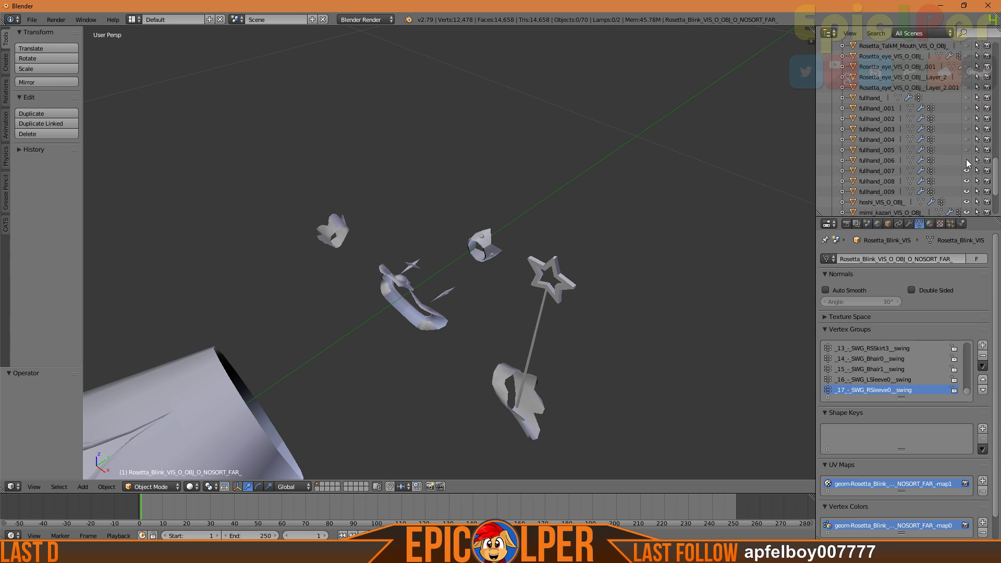
pyautogui.click(967, 161)
pyautogui.click(967, 161)
pyautogui.click(967, 161)
pyautogui.click(967, 161)
pyautogui.click(967, 162)
pyautogui.click(967, 162)
pyautogui.click(967, 175)
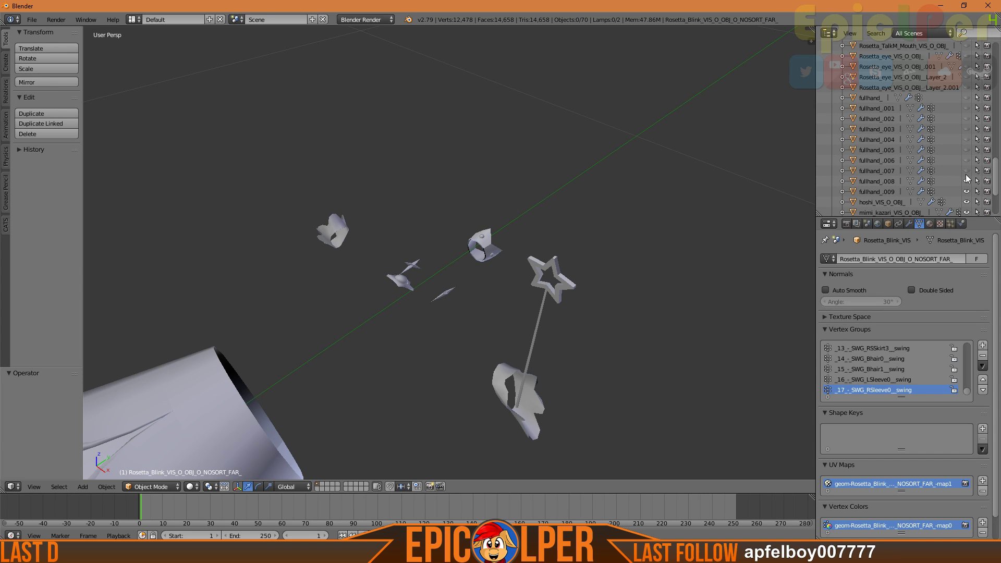
# Toggle the visibility of fullhand_009 to identify its part, leave it visible, and rename the object as wand
pyautogui.click(967, 191)
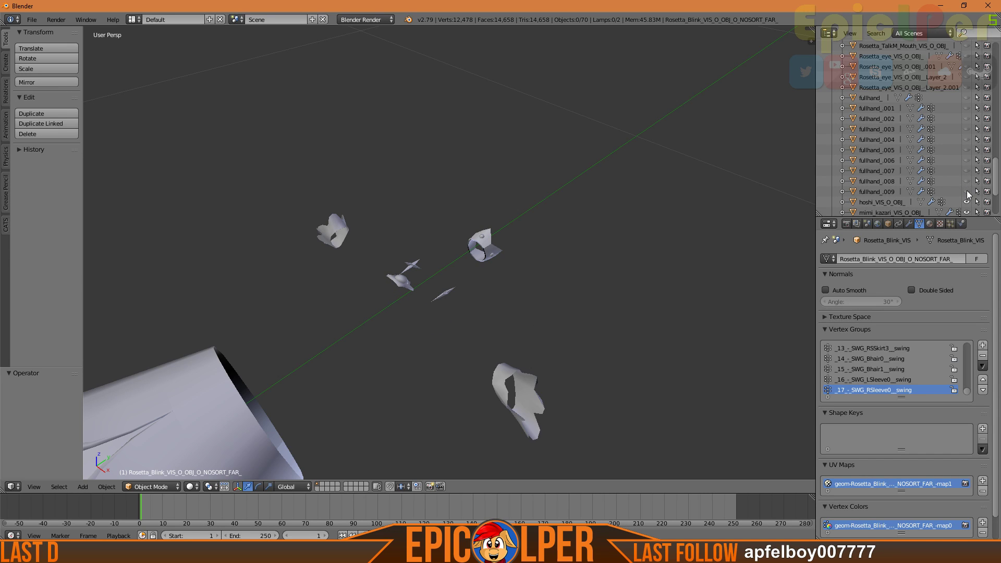
pyautogui.click(967, 191)
pyautogui.click(967, 193)
pyautogui.click(967, 192)
pyautogui.doubleClick(876, 193)
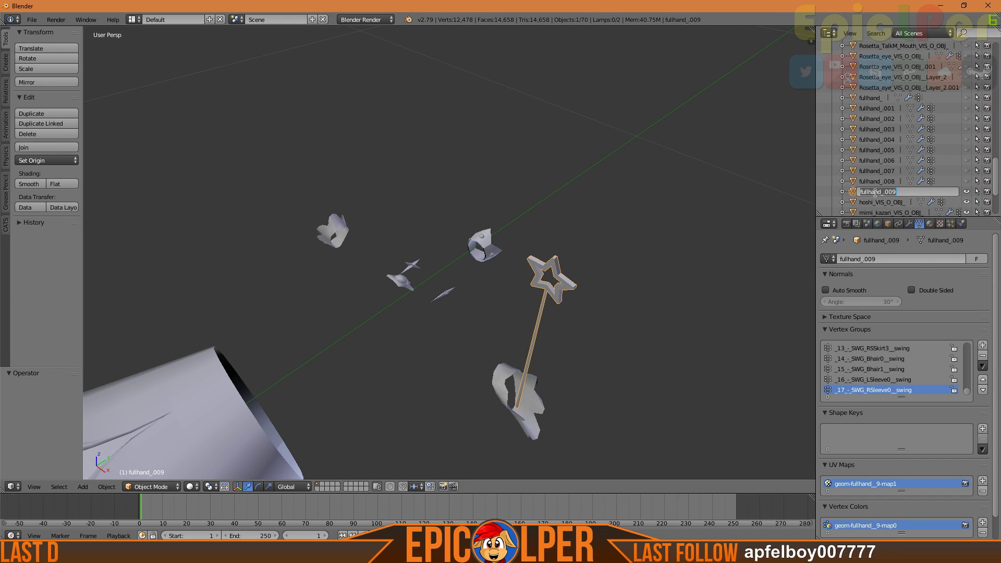
pyautogui.write('wand')
pyautogui.press('Return')
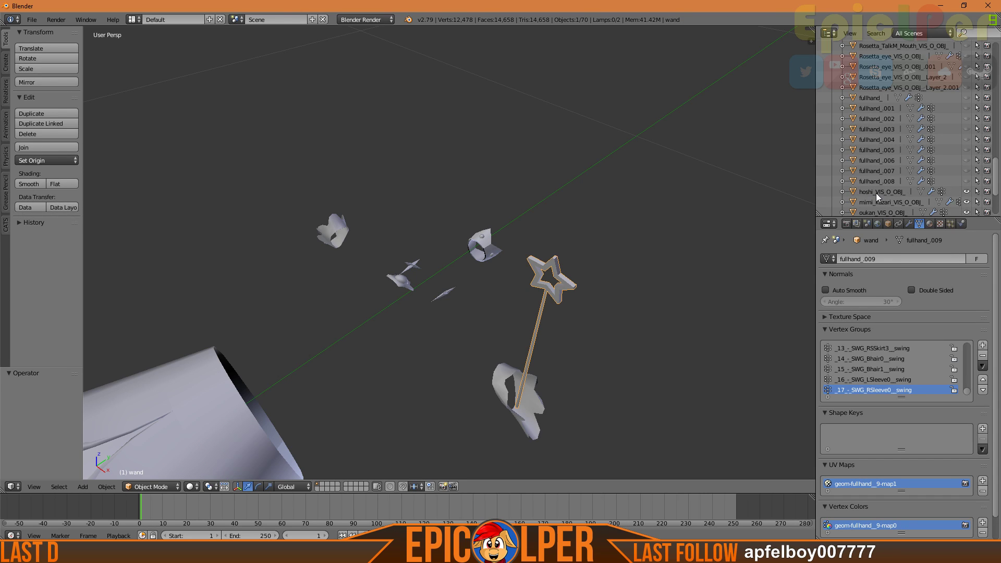
# Toggle the visibility of the hoshi mesh to identify it and examine the remaining accessories from another angle
pyautogui.click(967, 193)
pyautogui.click(967, 193)
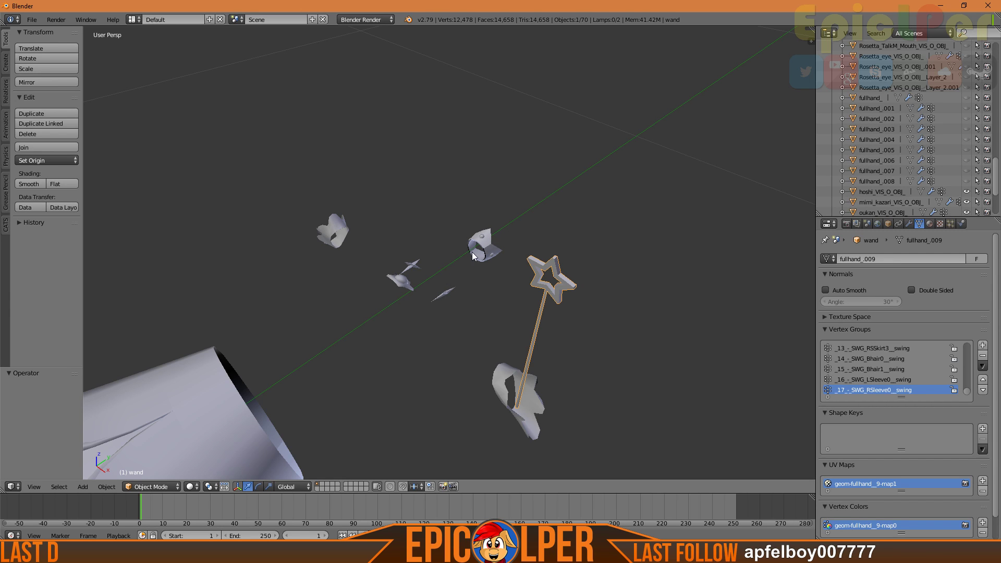
pyautogui.scroll(4, 482, 248)
pyautogui.moveTo(649, 248); pyautogui.dragTo(560, 298, button='middle')
pyautogui.scroll(-3, 653, 229)
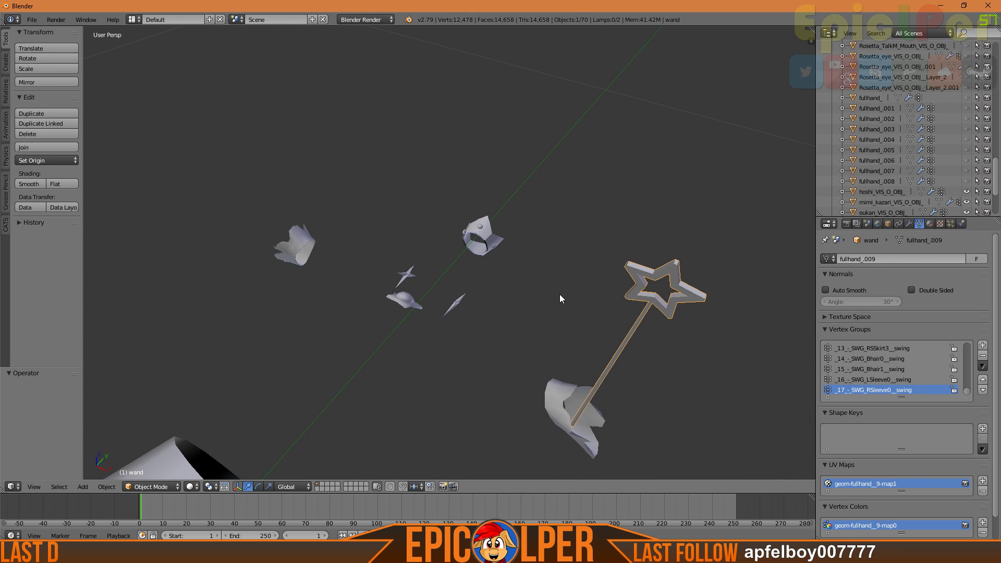
# Hide the three skirt meshes and the polySurface159 mesh so that only the prop accessories remain visible
pyautogui.scroll(-4, 949, 171)
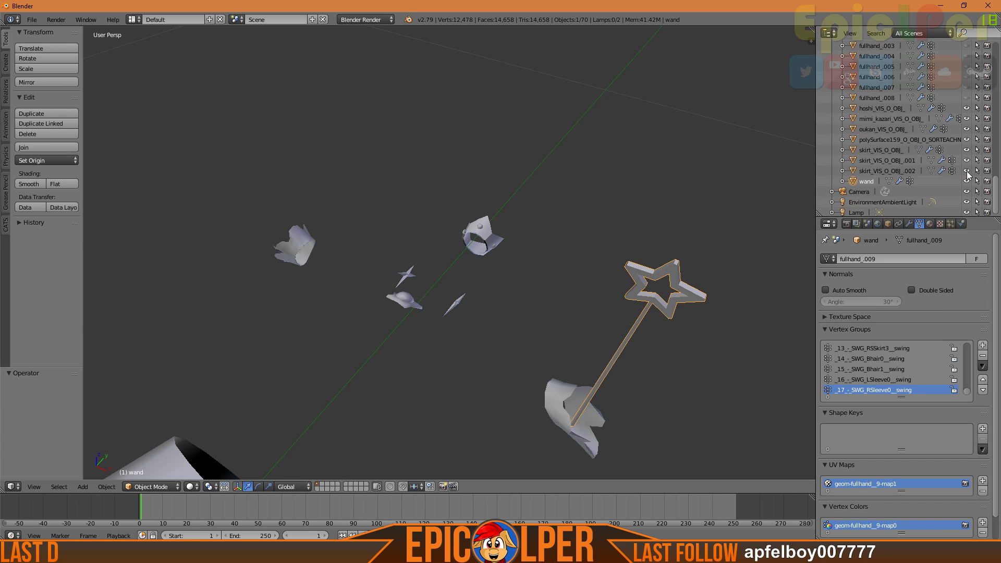
pyautogui.click(966, 160)
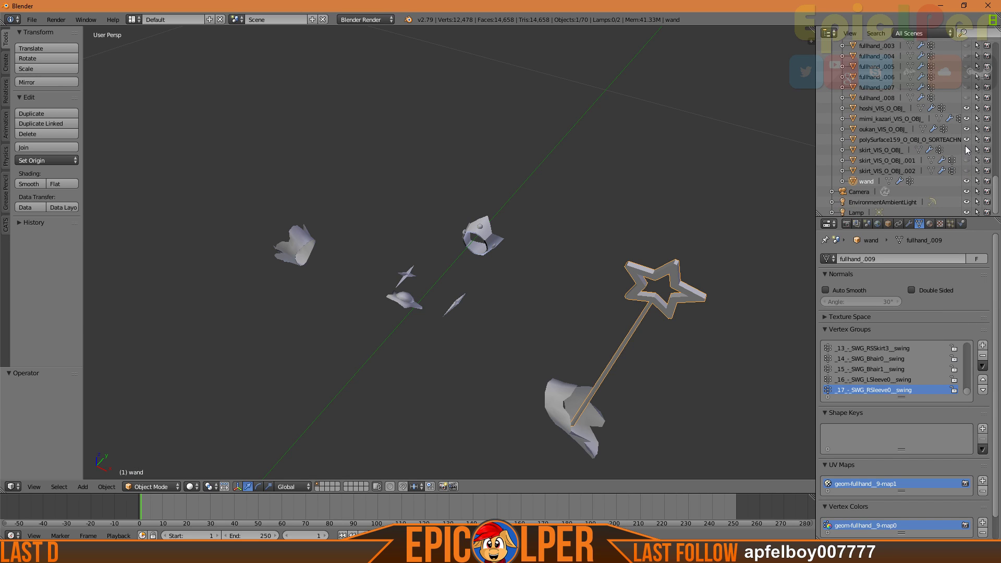
pyautogui.doubleClick(965, 140)
pyautogui.click(966, 139)
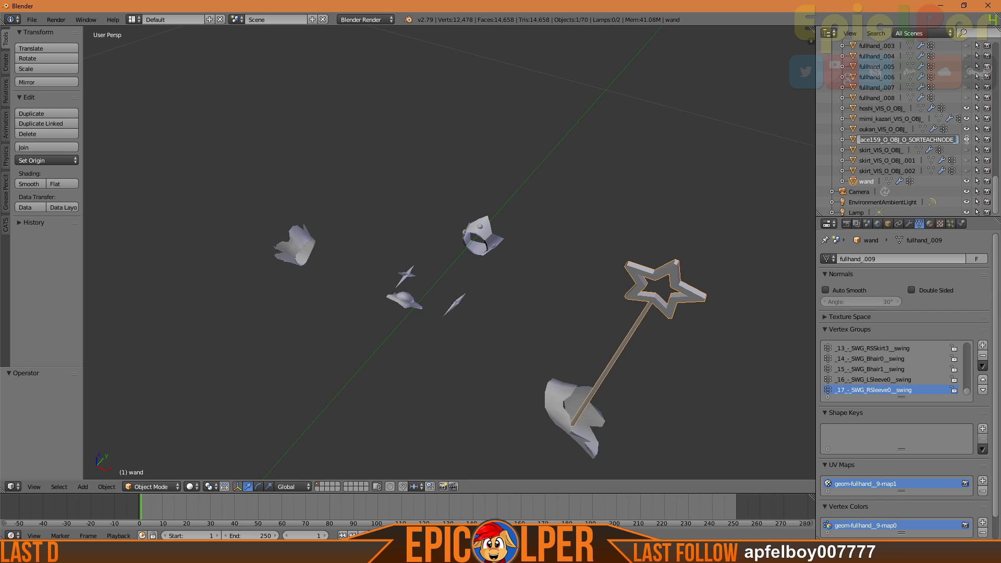
pyautogui.scroll(-5, 378, 336)
pyautogui.scroll(5, 412, 333)
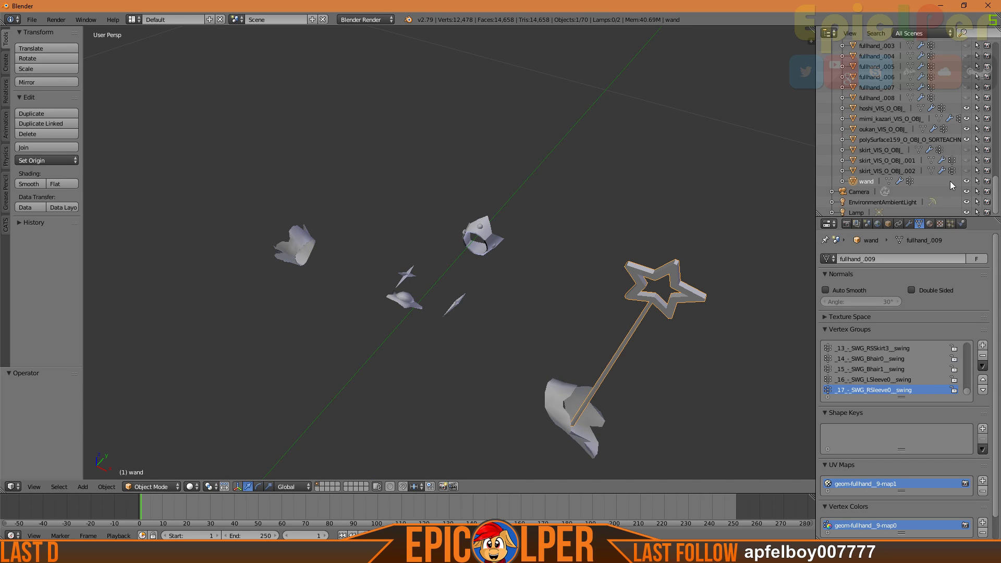
pyautogui.click(966, 141)
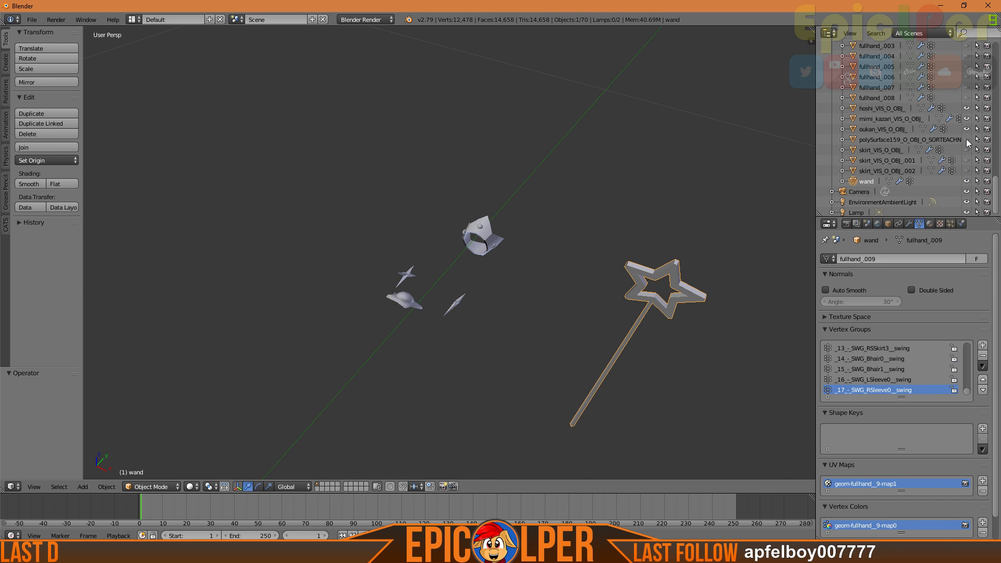
pyautogui.moveTo(576, 299); pyautogui.dragTo(521, 334, button='middle')
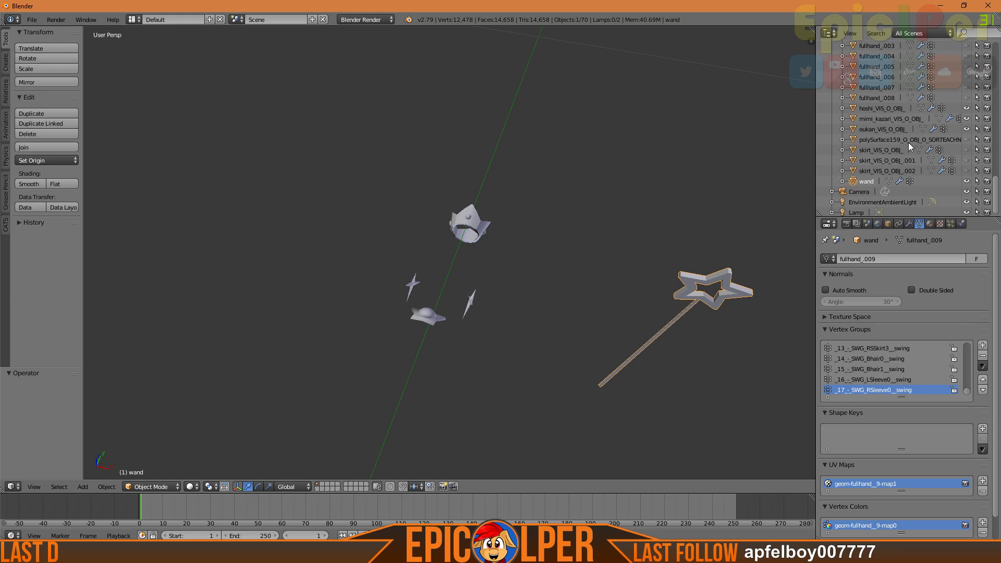
# Select the mimi_kazari, oukan, wand and hoshi objects in turn to identify which accessory each one is
pyautogui.click(872, 109)
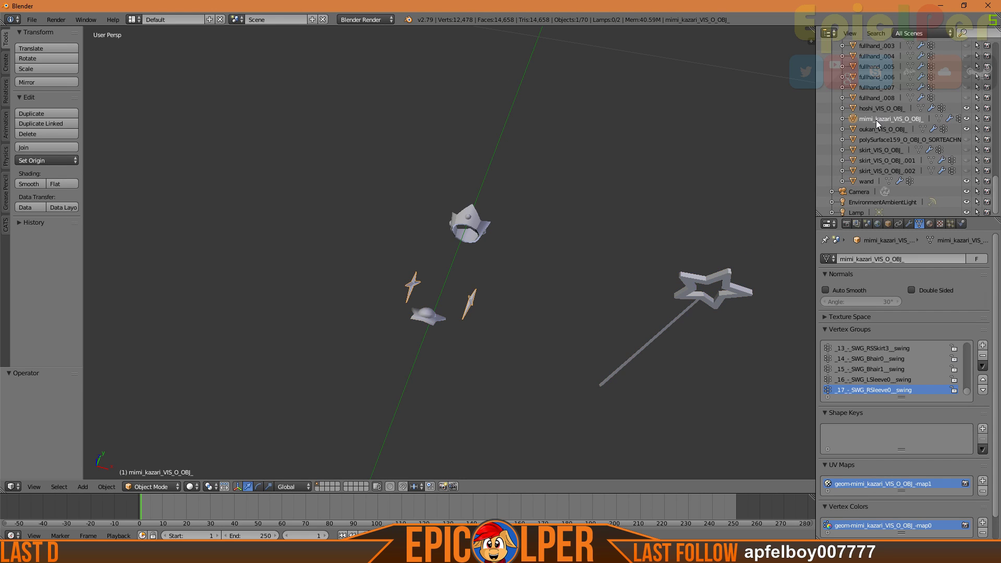
pyautogui.click(877, 129)
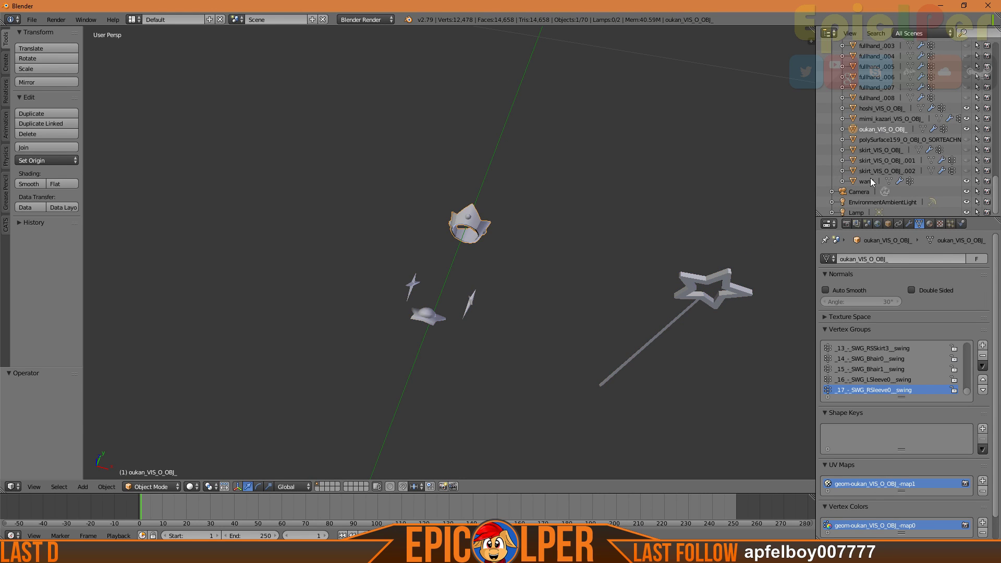
pyautogui.click(868, 180)
pyautogui.click(878, 108)
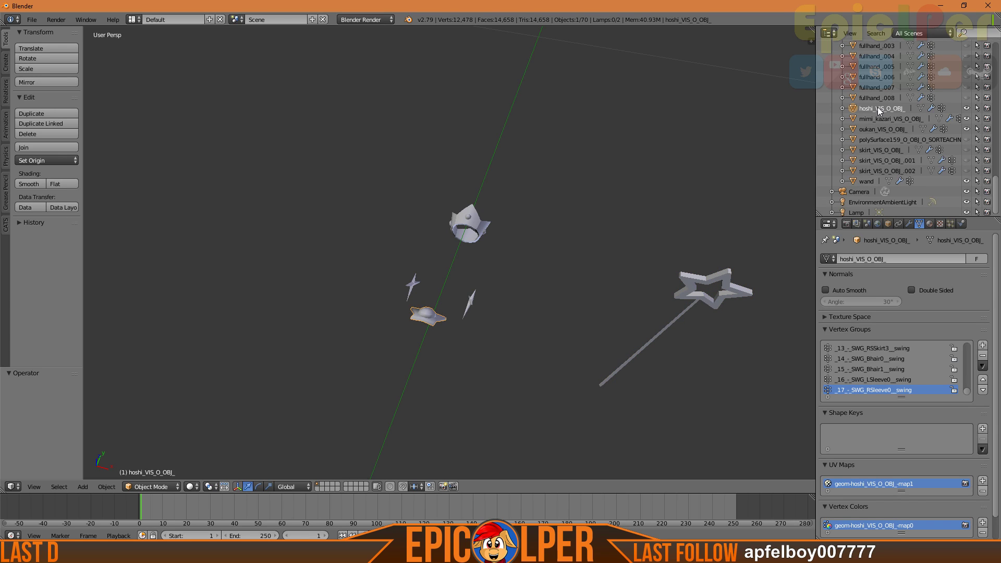
# Rename the mimi_kazari_VIS_O_OBJ_ object as earrings
pyautogui.click(878, 117)
pyautogui.doubleClick(875, 120)
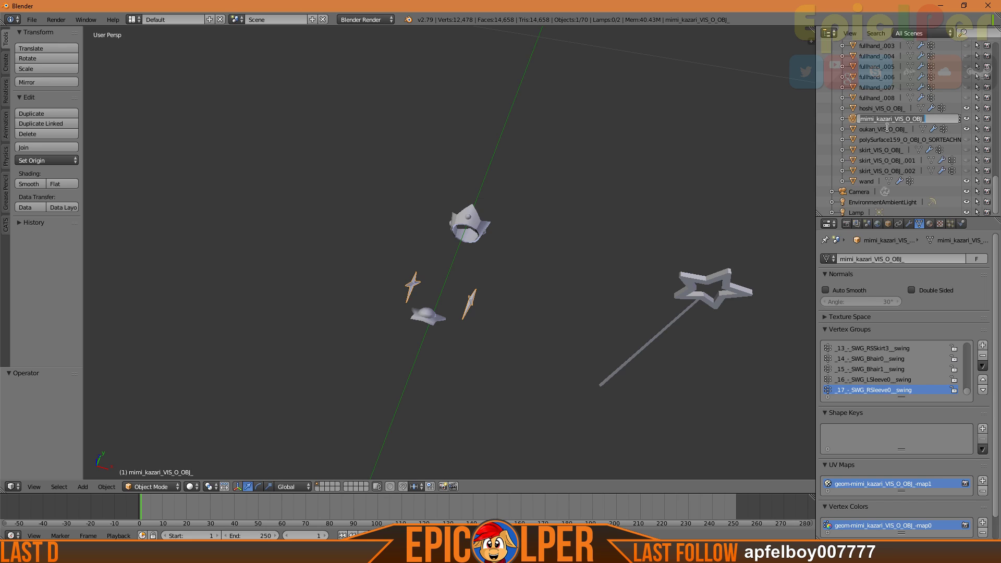
pyautogui.write('earrings')
pyautogui.press('Return')
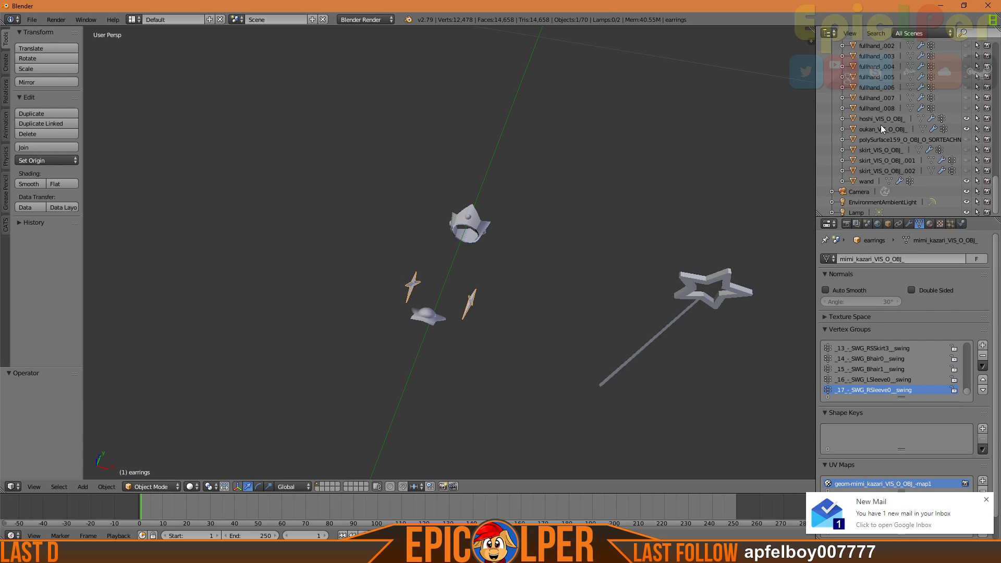
# Rename the oukan_VIS_O_OBJ_ object as crown
pyautogui.click(881, 128)
pyautogui.doubleClick(880, 128)
pyautogui.write('crown')
pyautogui.press('Return')
pyautogui.scroll(10, 880, 128)
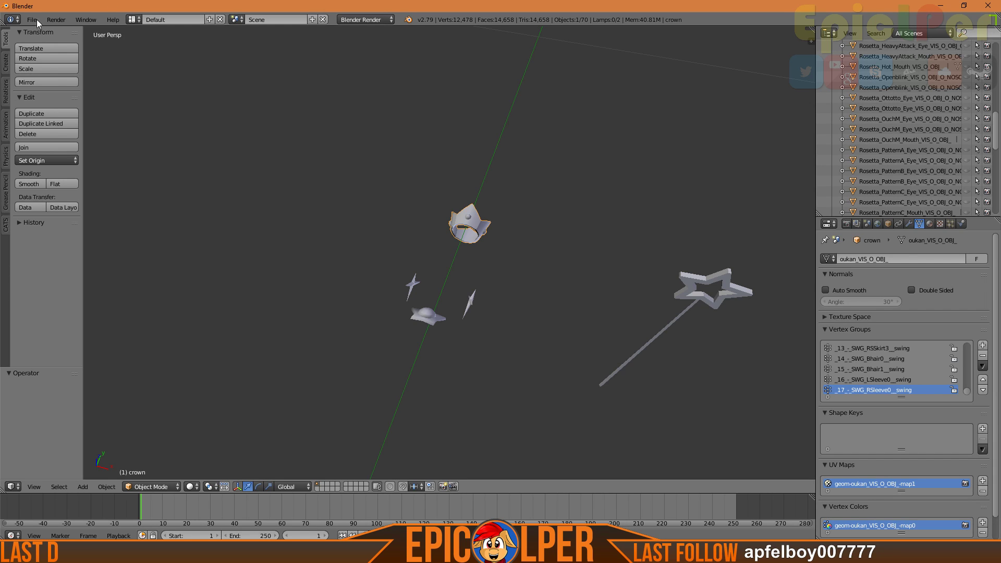
# Save the scene as Rosalina Props.blend in the inner Rosalina folder under Downloads\Rosalina
pyautogui.hotkey('ctrl', 's')
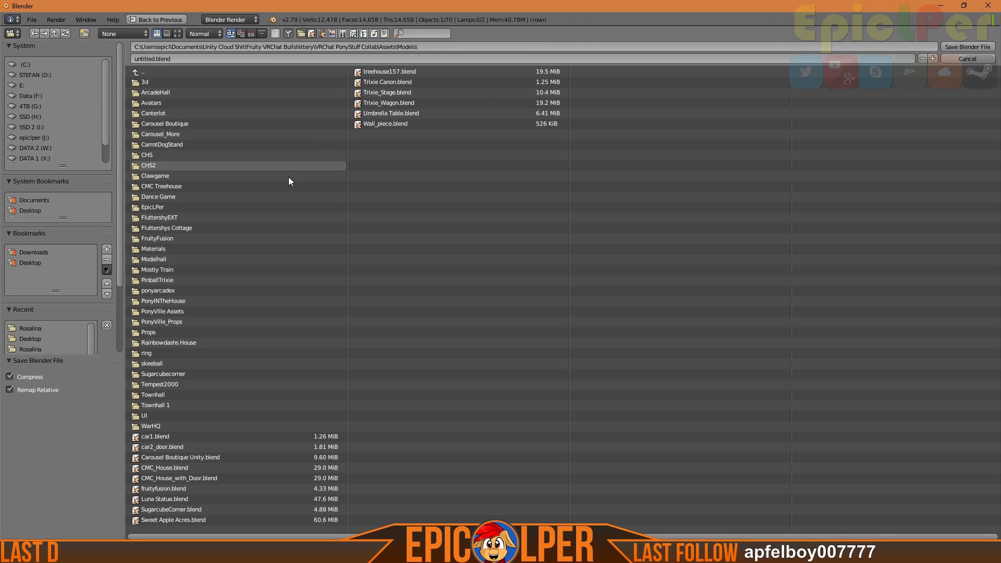
pyautogui.click(55, 251)
pyautogui.click(157, 219)
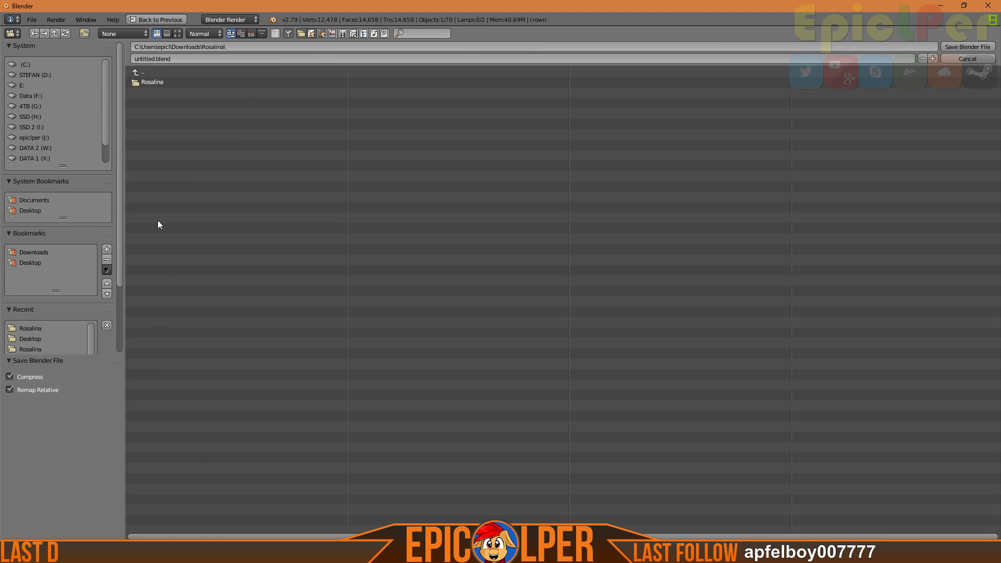
pyautogui.click(162, 82)
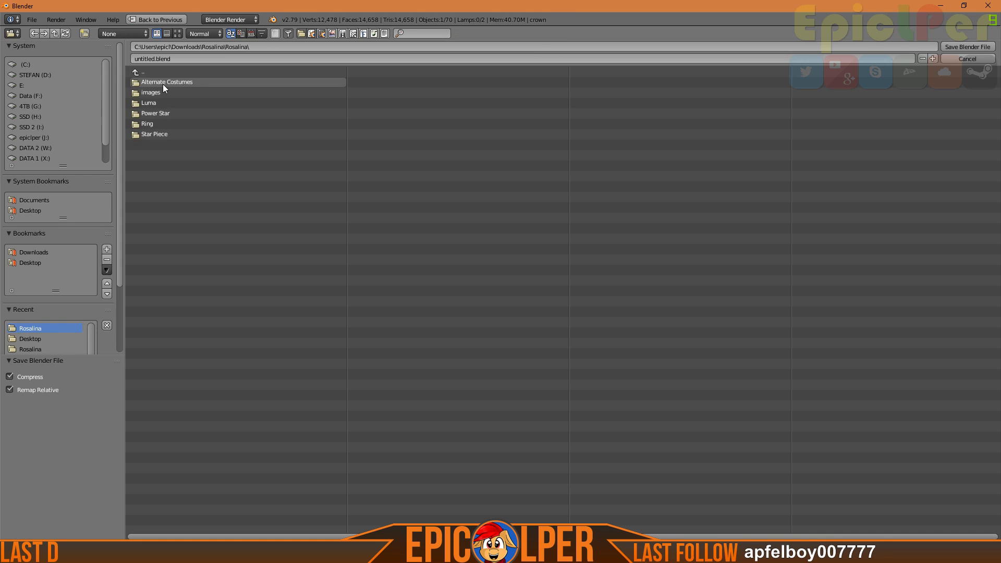
pyautogui.click(140, 59)
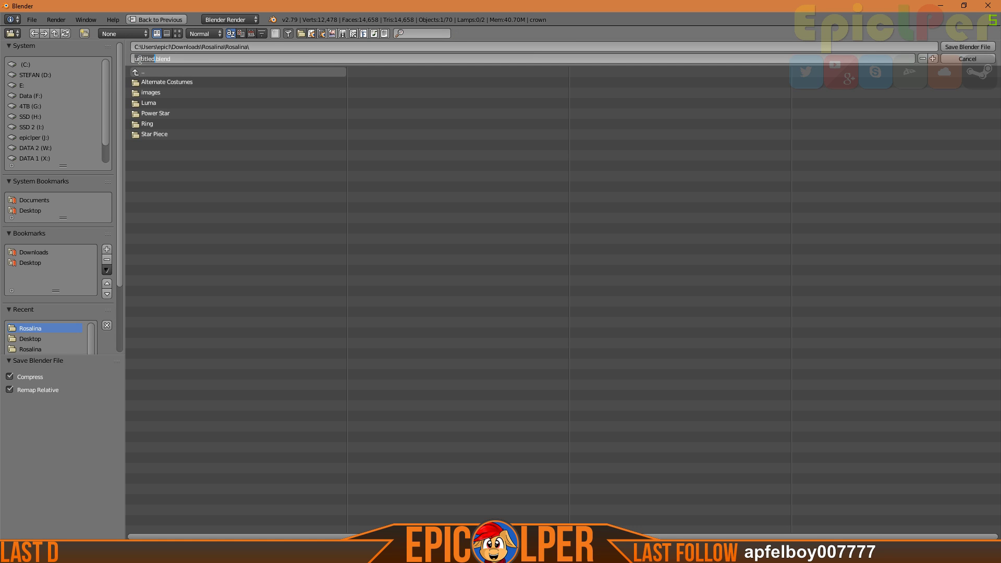
pyautogui.write('Rosalina Props')
pyautogui.press('Return')
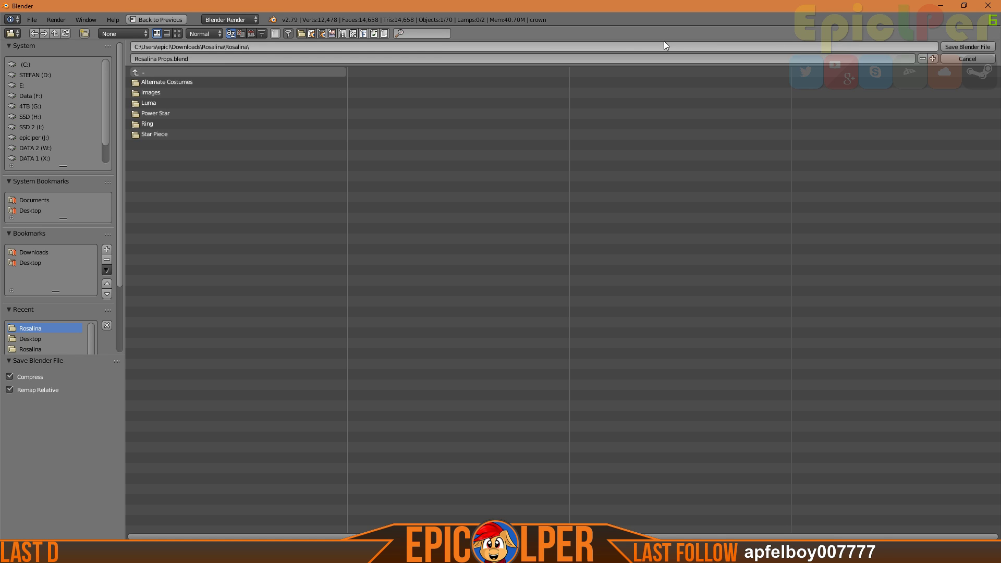
pyautogui.click(949, 46)
# Select the crown in the scene and open the FBX export for it
pyautogui.moveTo(514, 235); pyautogui.dragTo(527, 283, button='middle')
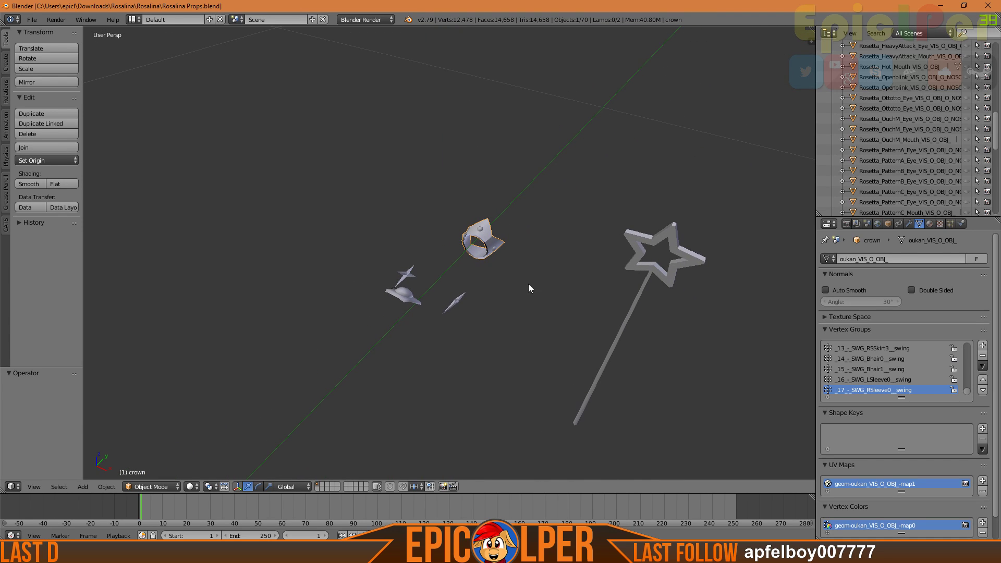
pyautogui.rightClick(488, 241)
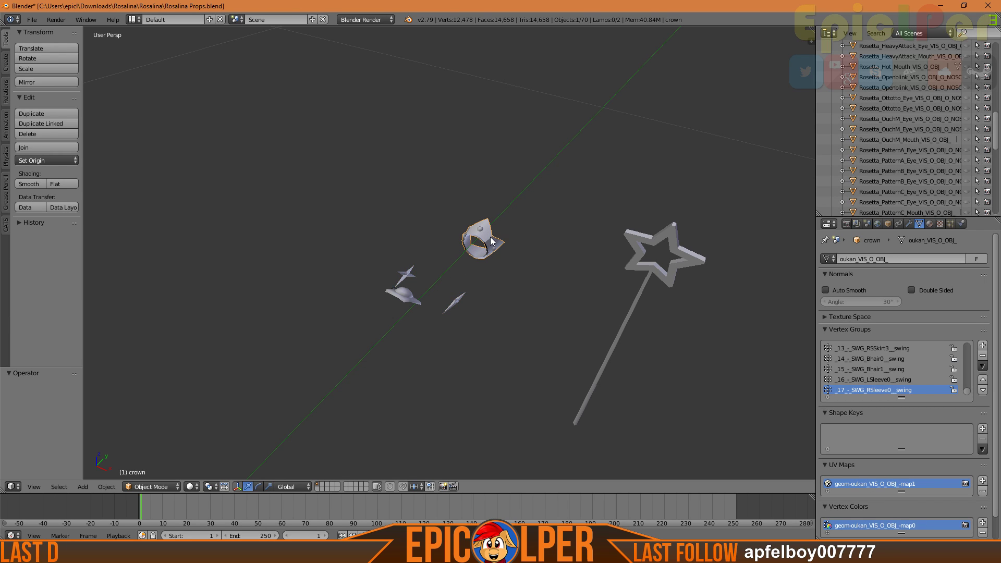
pyautogui.click(34, 20)
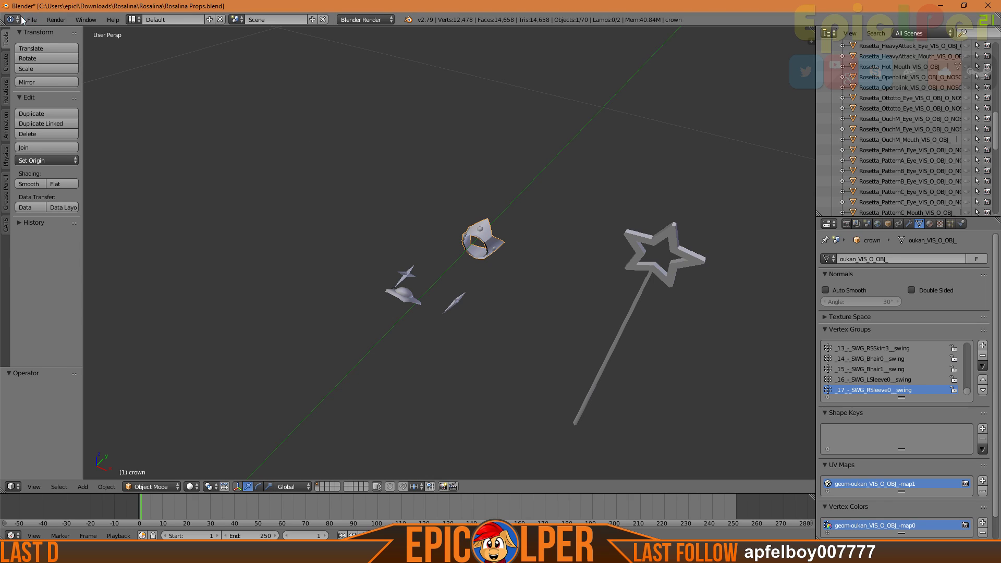
pyautogui.click(33, 20)
pyautogui.moveTo(63, 228)
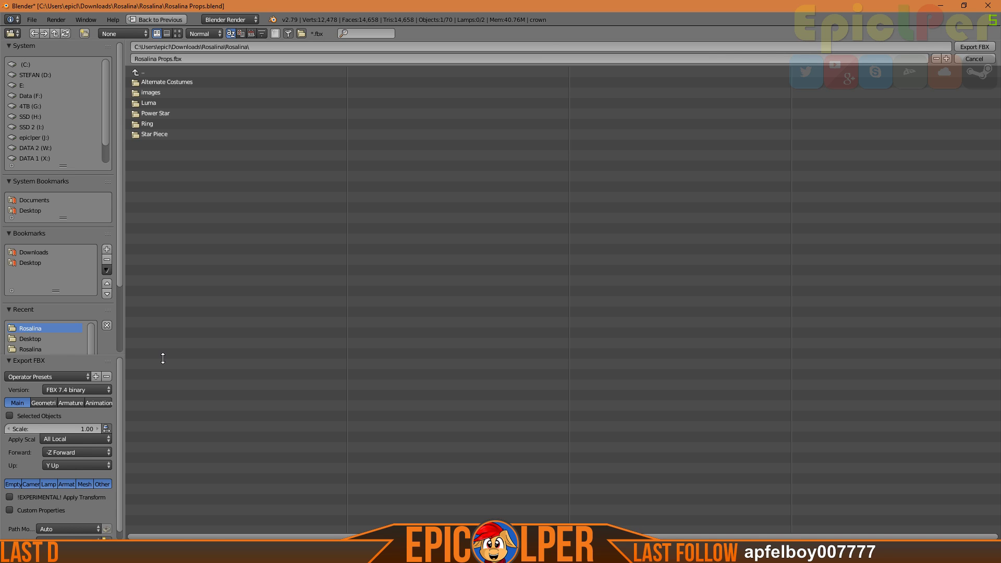
pyautogui.moveTo(163, 358); pyautogui.dragTo(203, 408)
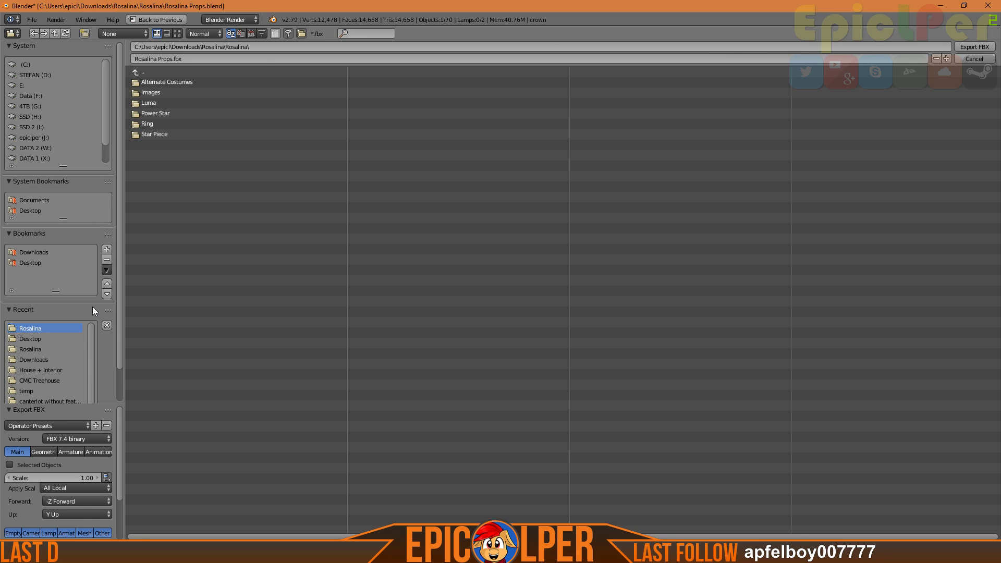
pyautogui.click(153, 553)
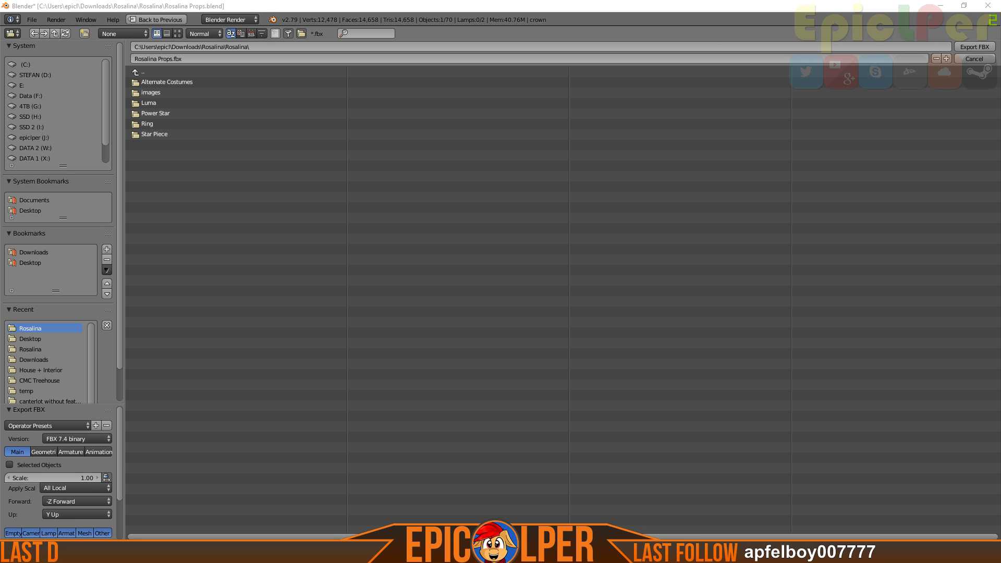
pyautogui.hotkey('alt', 'Tab')
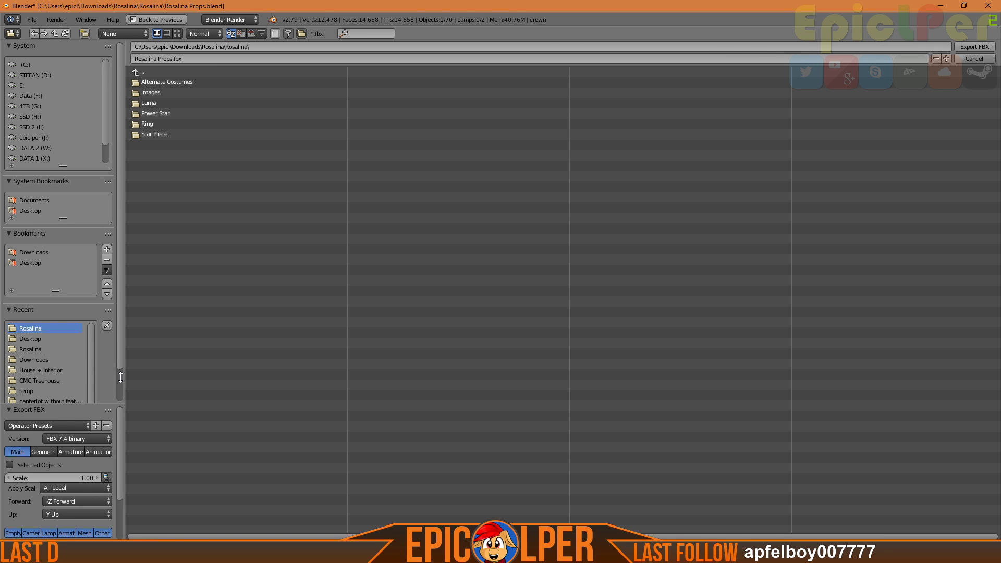
pyautogui.moveTo(121, 403); pyautogui.dragTo(120, 377)
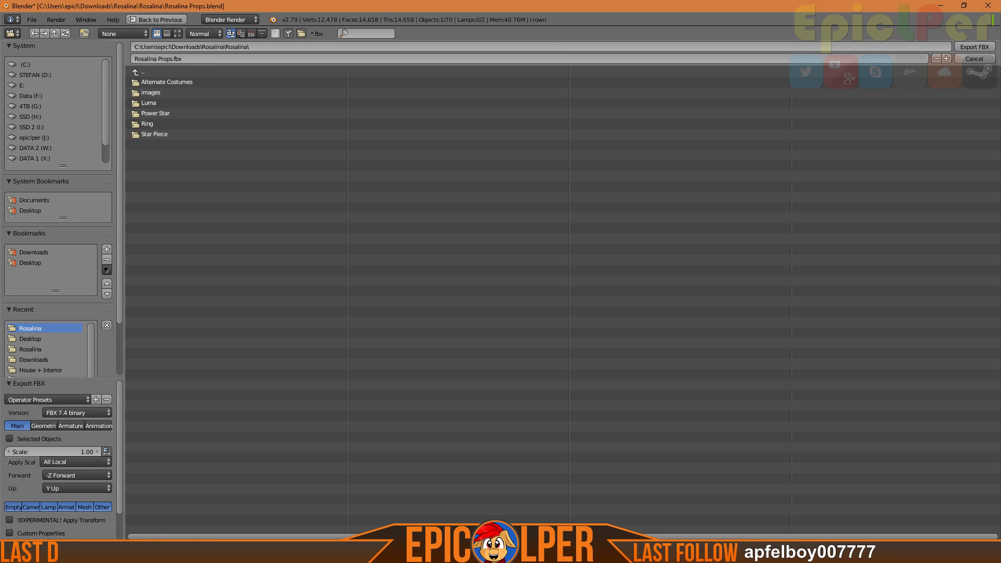
pyautogui.moveTo(344, 552)
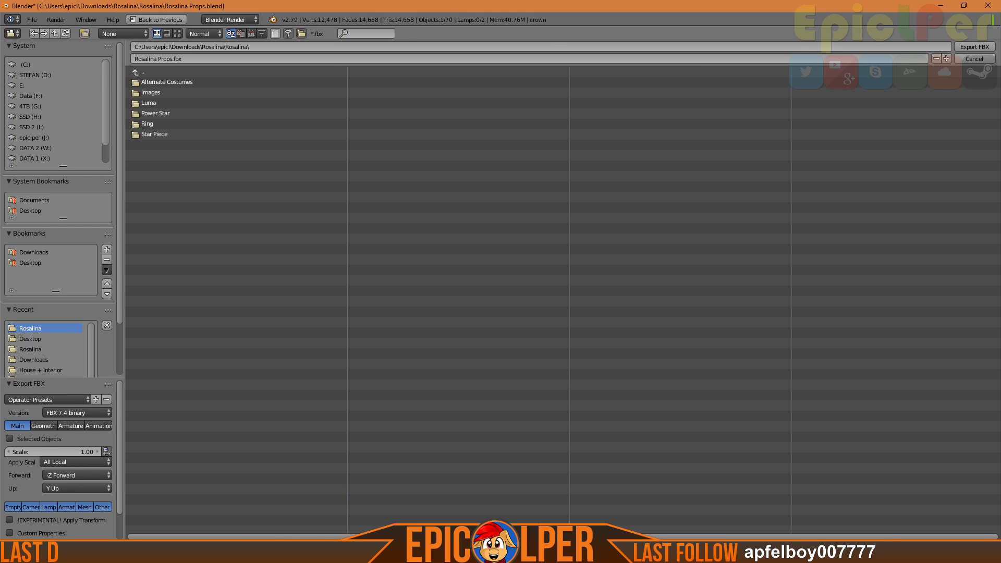
pyautogui.click(314, 552)
pyautogui.scroll(-3, 118, 419)
pyautogui.scroll(2, 116, 422)
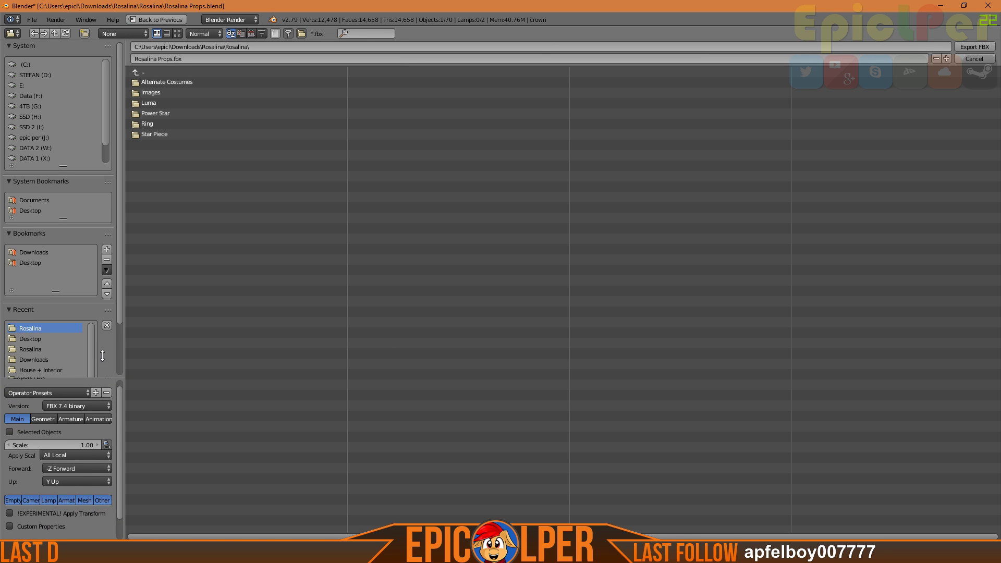
# Enlarge the FBX export options and restrict the export to mesh types and selected objects only
pyautogui.moveTo(121, 399); pyautogui.dragTo(107, 331)
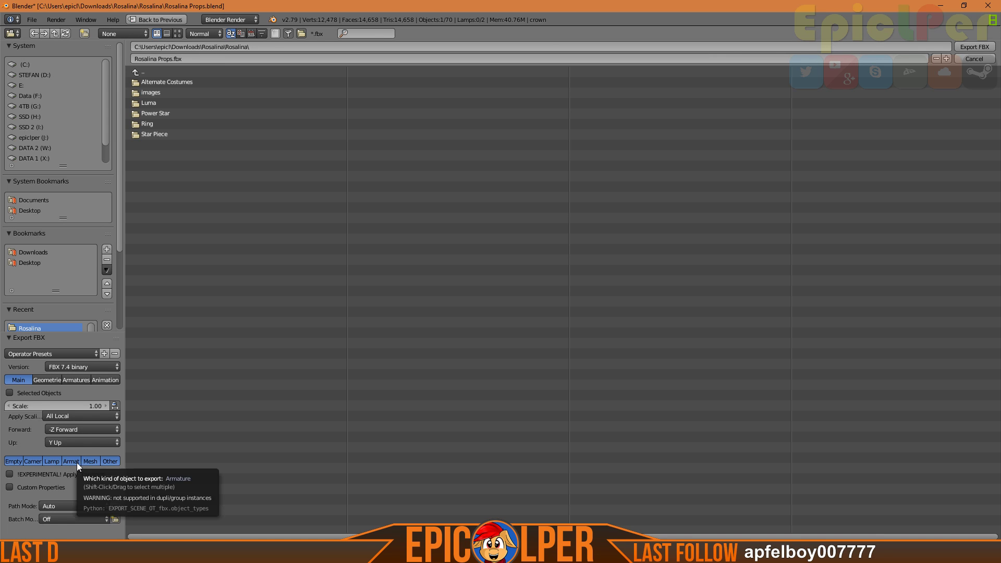
pyautogui.click(90, 461)
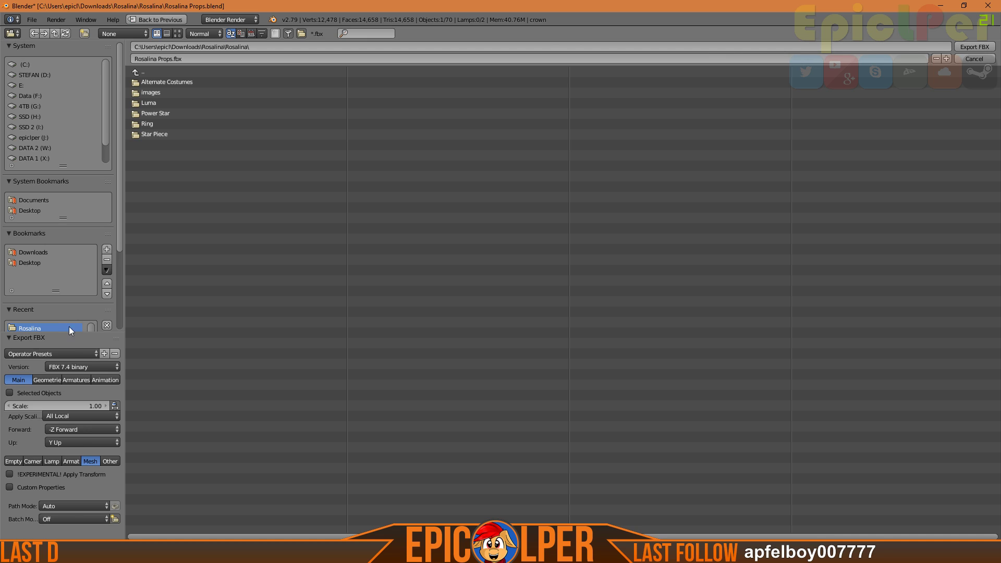
pyautogui.click(45, 395)
# Name the export file Crown.fbx and export the crown as FBX into the inner Rosalina folder
pyautogui.click(165, 59)
pyautogui.click(173, 59)
pyautogui.moveTo(172, 59); pyautogui.dragTo(130, 62)
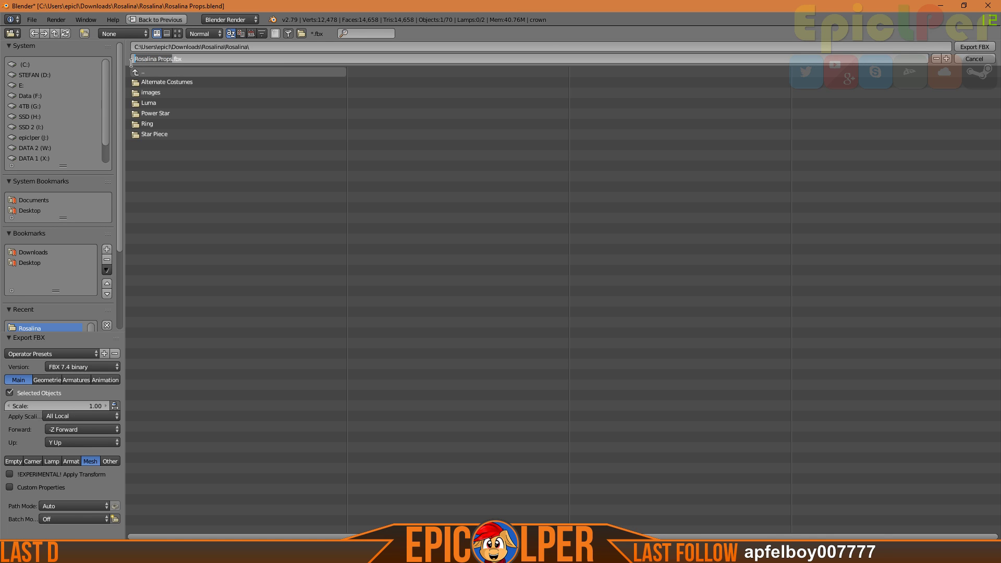
pyautogui.write('Crown')
pyautogui.click(974, 47)
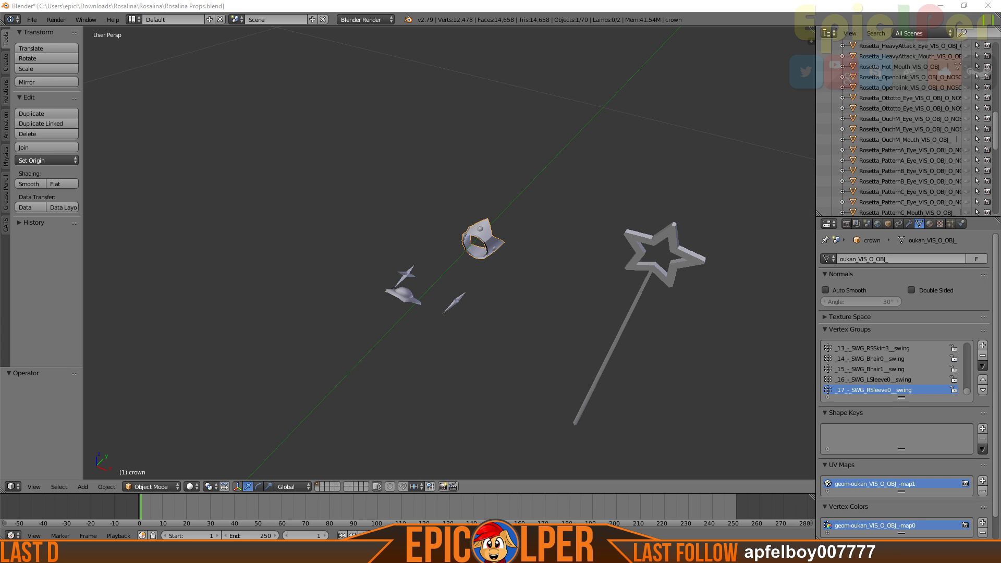
# Launch Noesis through the system search to check the exported file
pyautogui.press('super')
pyautogui.press('super')
pyautogui.write('noesis')
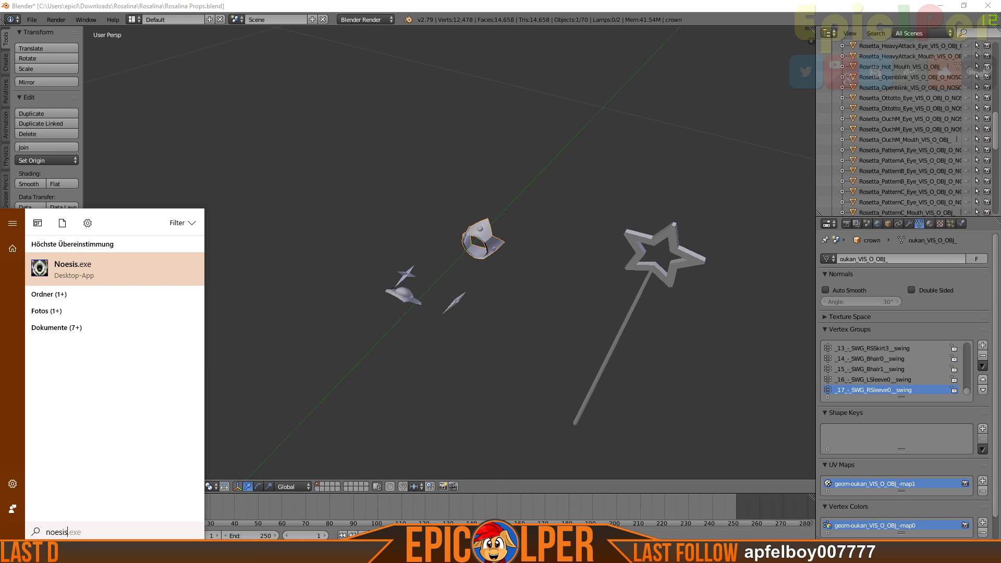
pyautogui.press('Return')
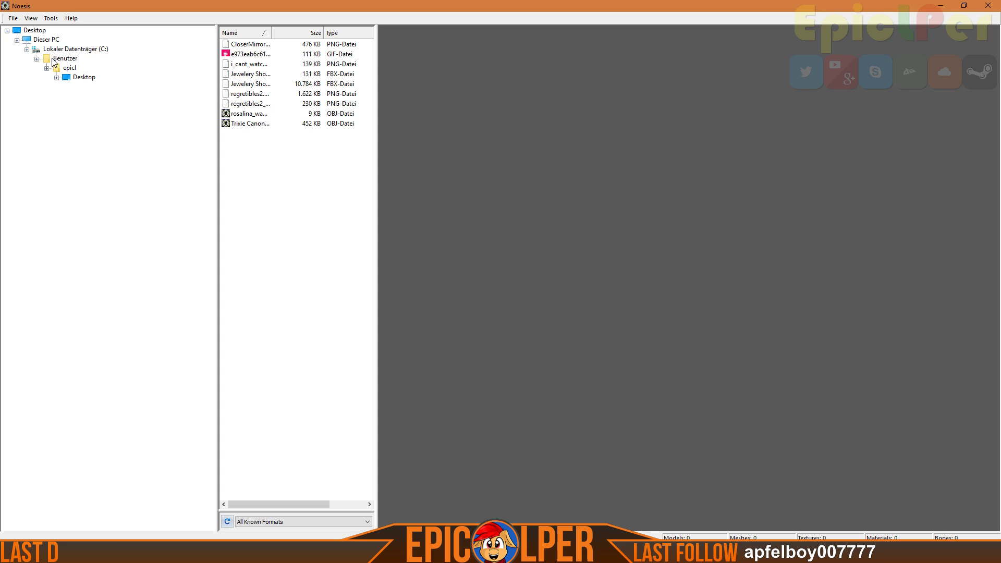
# Browse the folder tree to the inner Rosalina folder under Downloads\Rosalina
pyautogui.click(46, 68)
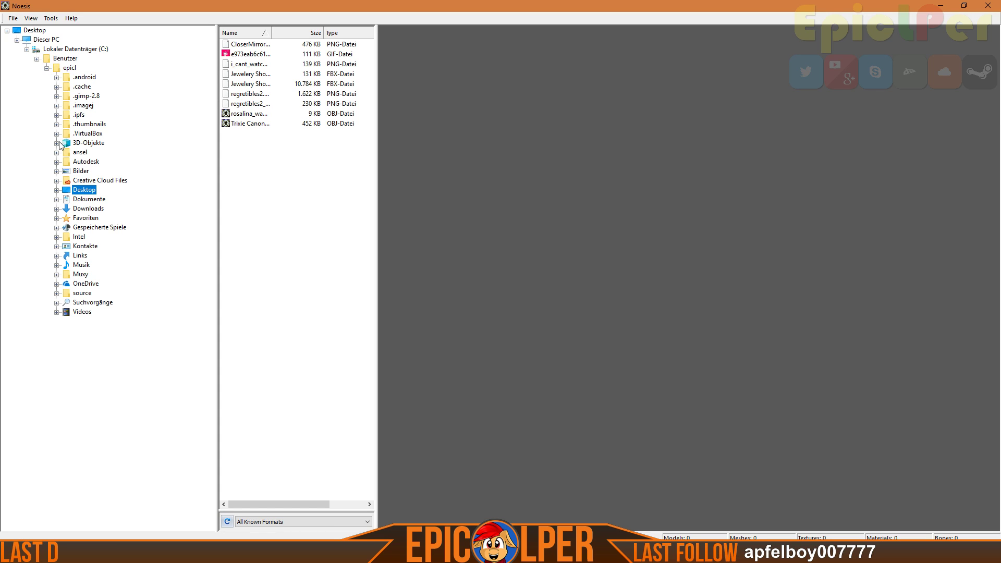
pyautogui.click(57, 209)
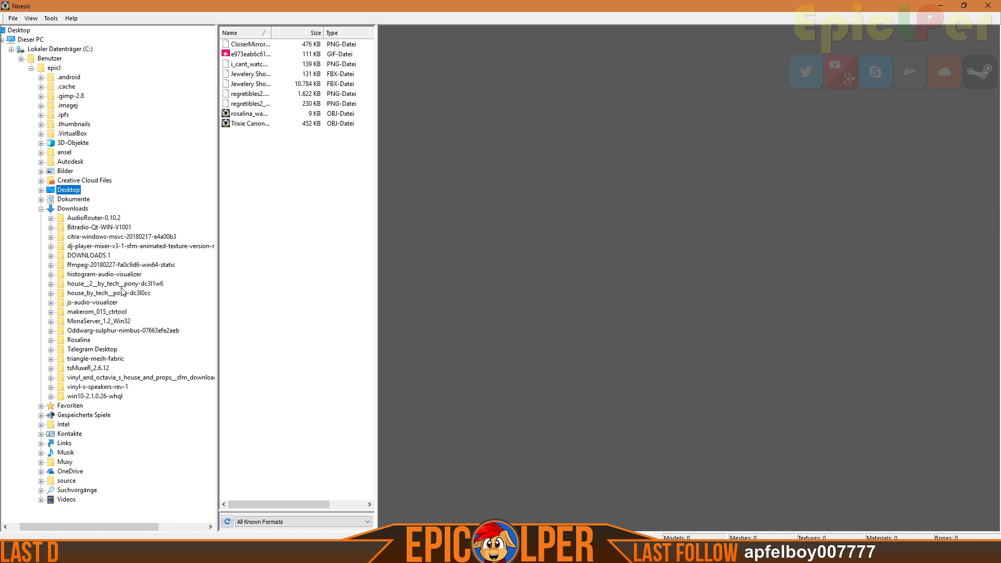
pyautogui.click(78, 340)
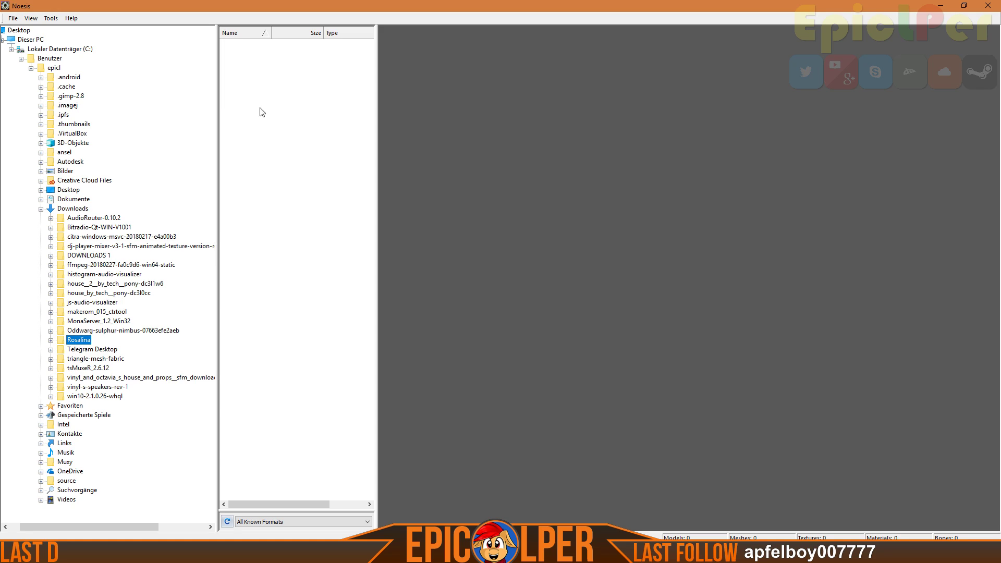
pyautogui.click(51, 340)
pyautogui.click(98, 349)
# Load Crown.fbx in the preview, rotate the model to inspect it, and switch back to Blender
pyautogui.click(259, 45)
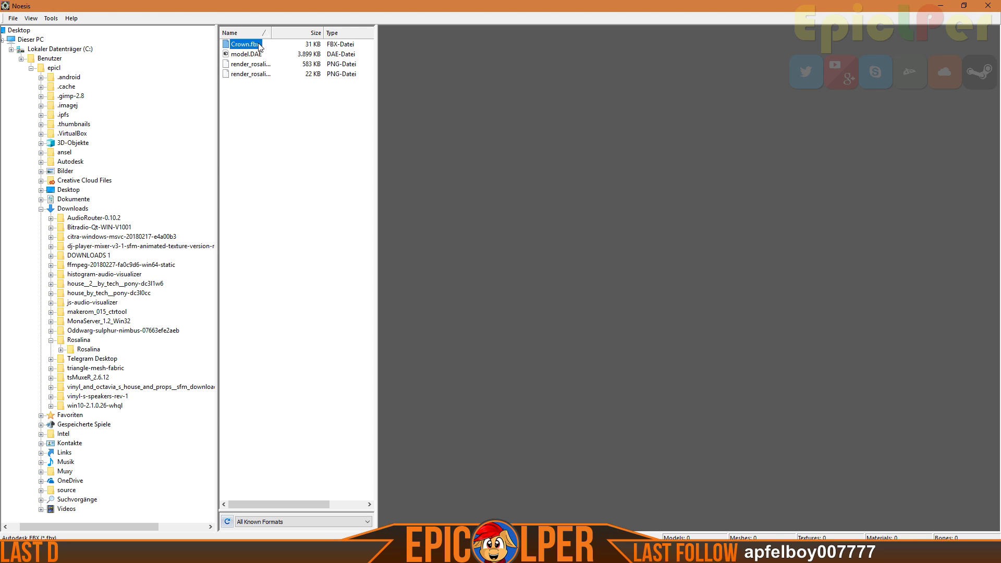
pyautogui.doubleClick(245, 45)
pyautogui.moveTo(706, 292); pyautogui.dragTo(727, 240)
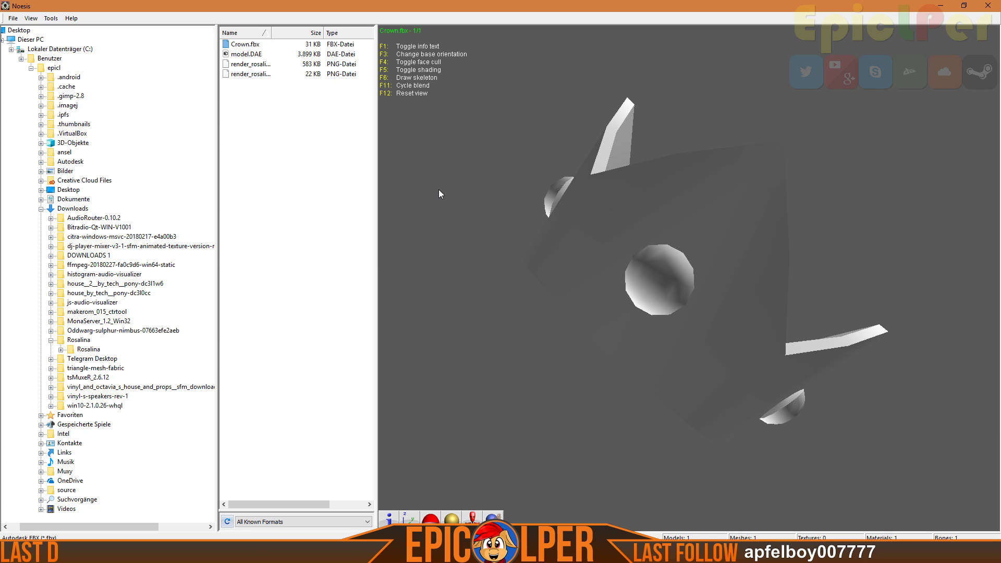
pyautogui.doubleClick(271, 32)
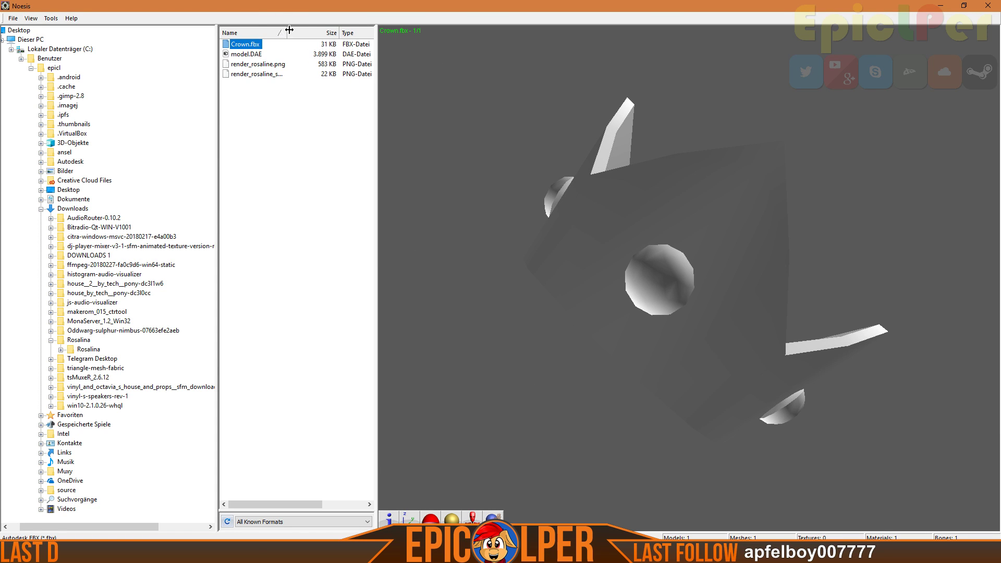
pyautogui.click(938, 6)
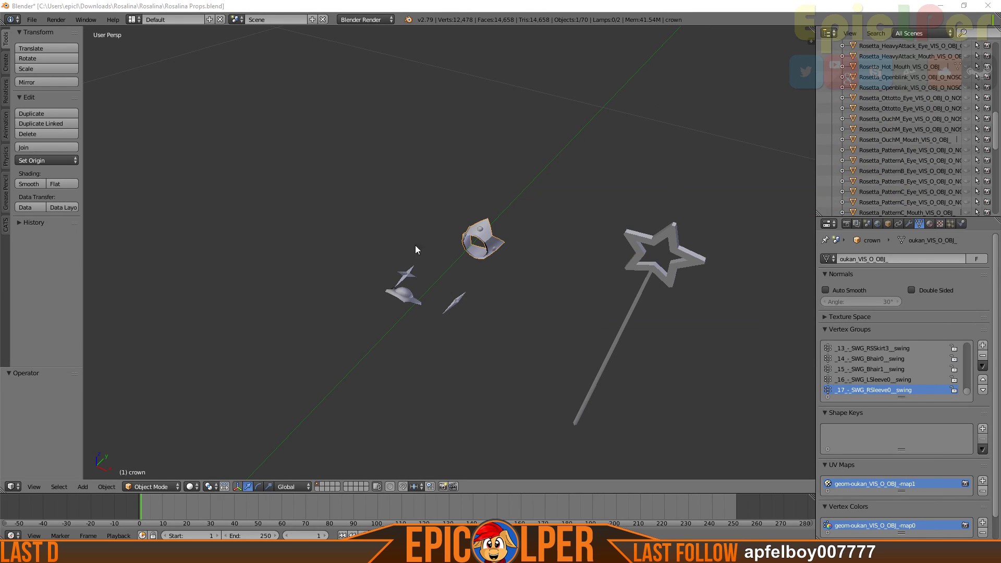
# Delete all vertices of one of the two star earrings in the earrings object, keeping a single earring
pyautogui.rightClick(415, 273)
pyautogui.moveTo(322, 275); pyautogui.dragTo(534, 267, button='middle')
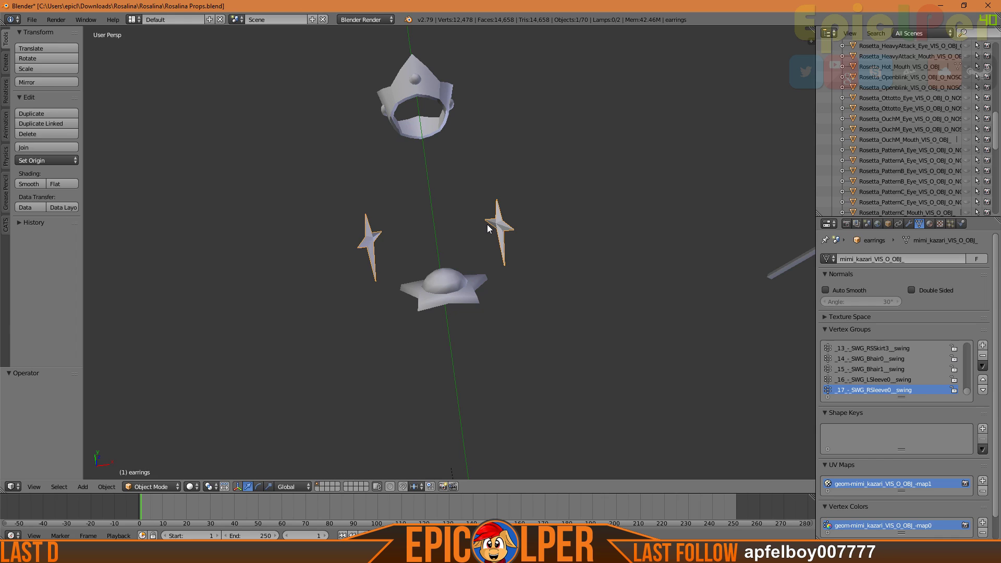
pyautogui.press('Tab')
pyautogui.scroll(5, 498, 224)
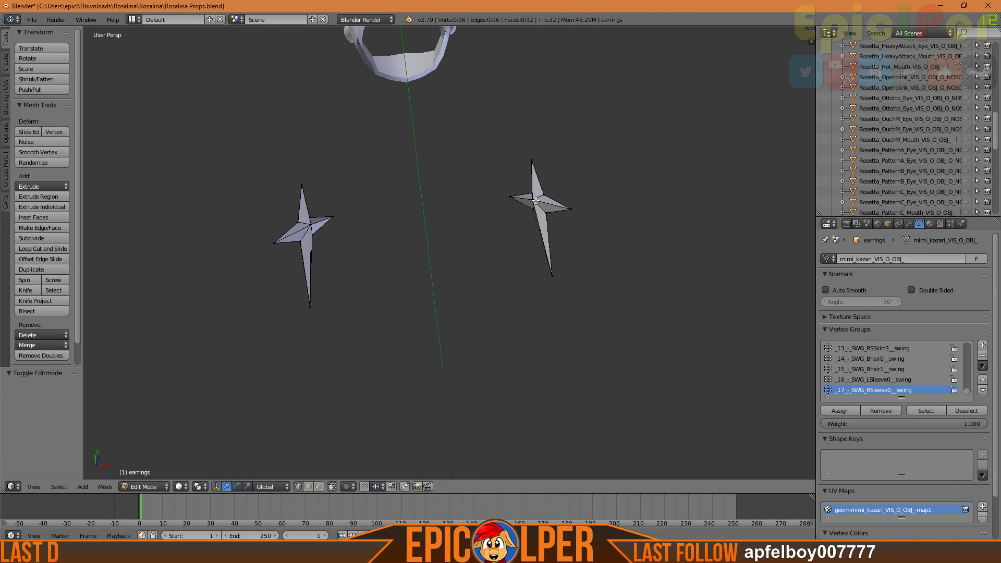
pyautogui.press('l')
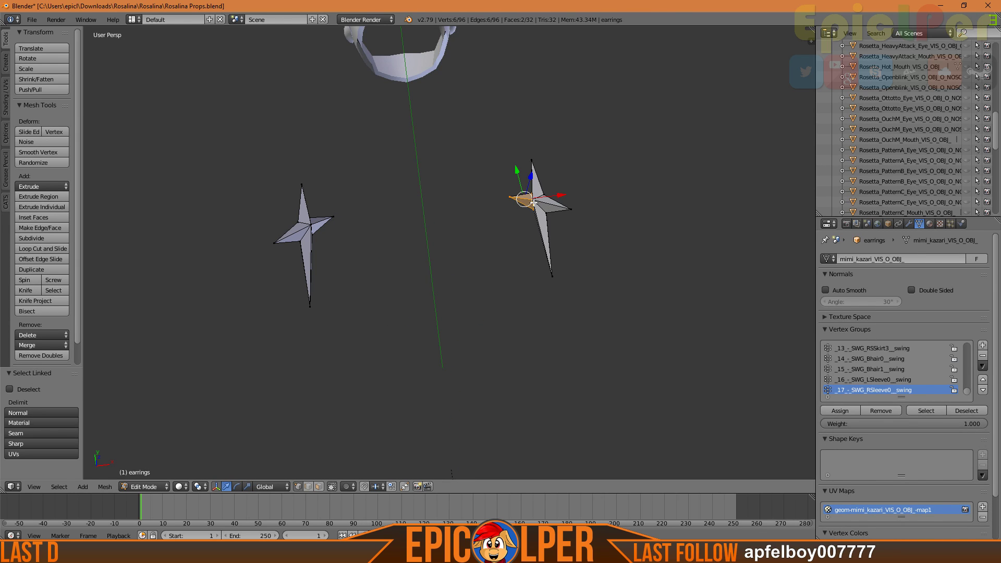
pyautogui.click(332, 486)
pyautogui.press('l')
pyautogui.moveTo(461, 159)
pyautogui.keyDown('ctrl'); pyautogui.mouseDown()
pyautogui.moveTo(597, 148)
pyautogui.moveTo(476, 177)
pyautogui.mouseUp(); pyautogui.keyUp('ctrl')
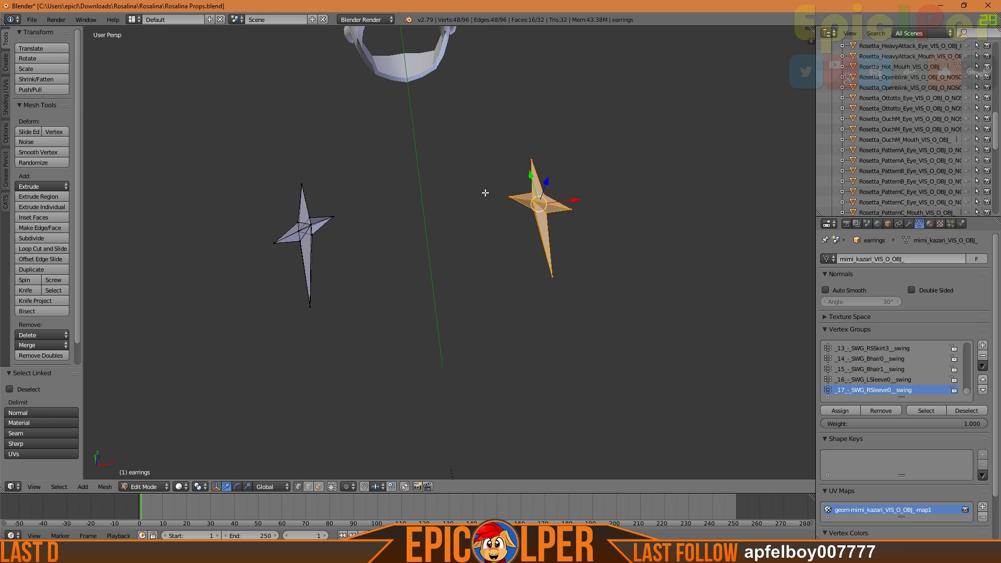
pyautogui.press('x')
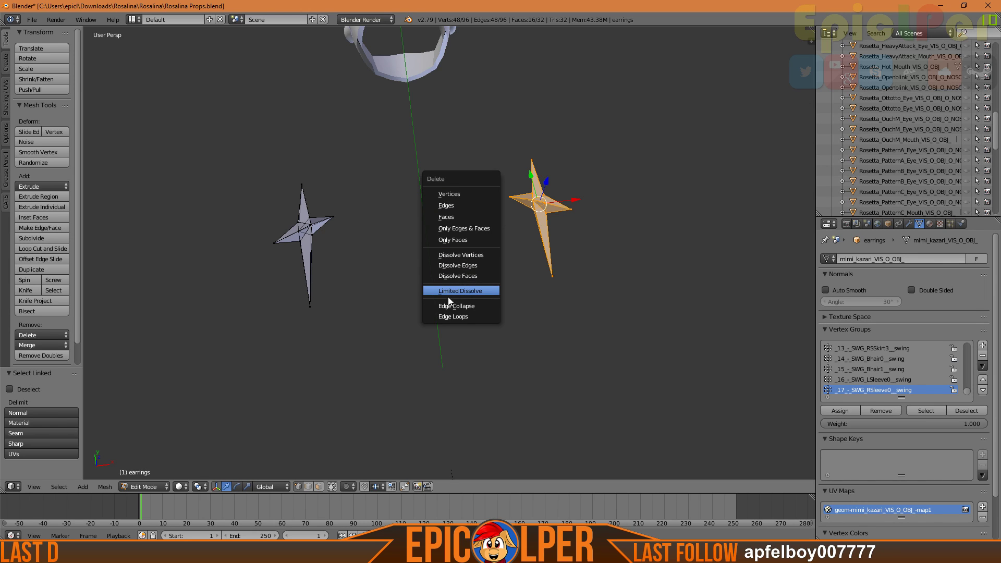
pyautogui.click(448, 194)
pyautogui.moveTo(449, 259); pyautogui.dragTo(440, 194, button='middle')
pyautogui.press('Tab')
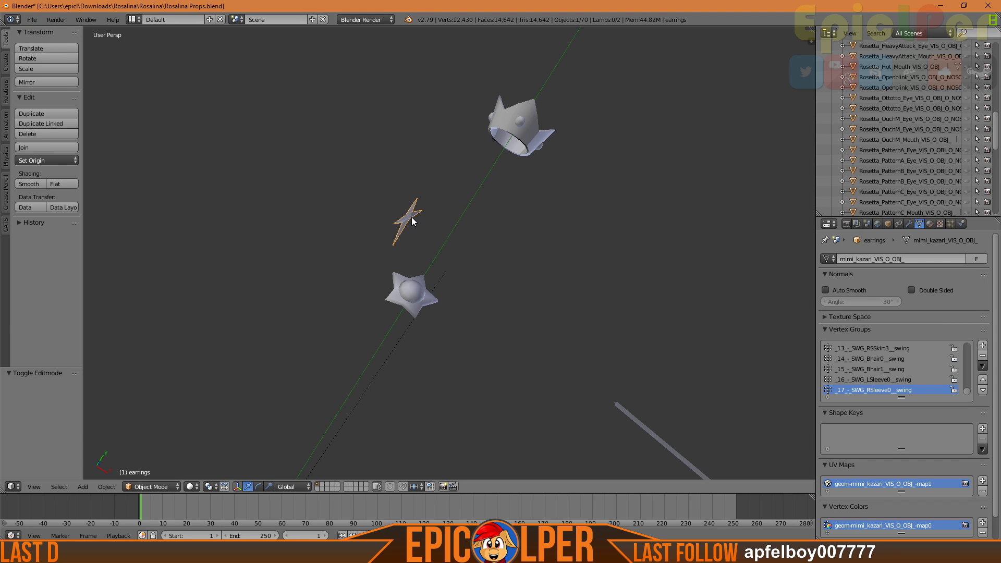
pyautogui.click(32, 20)
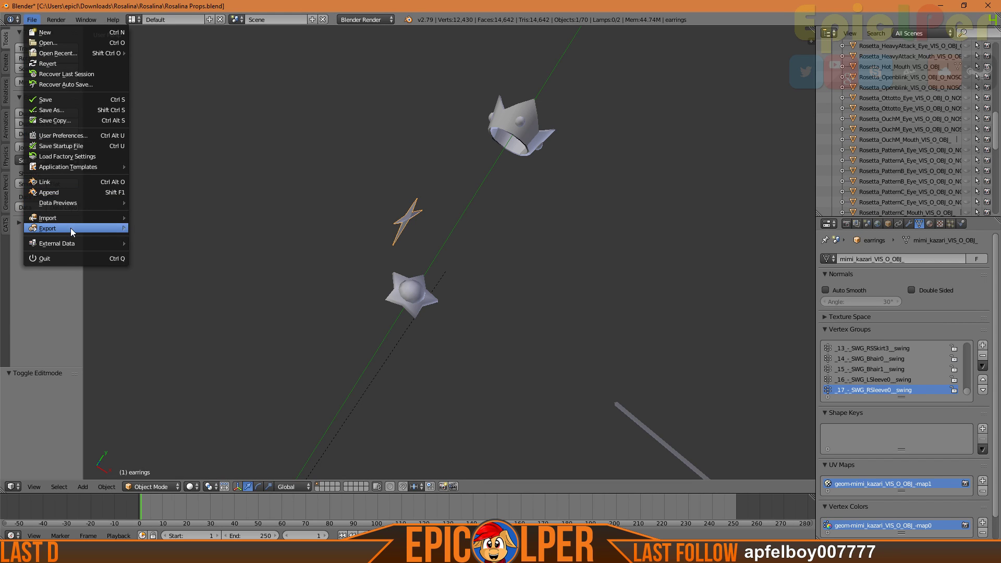
pyautogui.moveTo(70, 228)
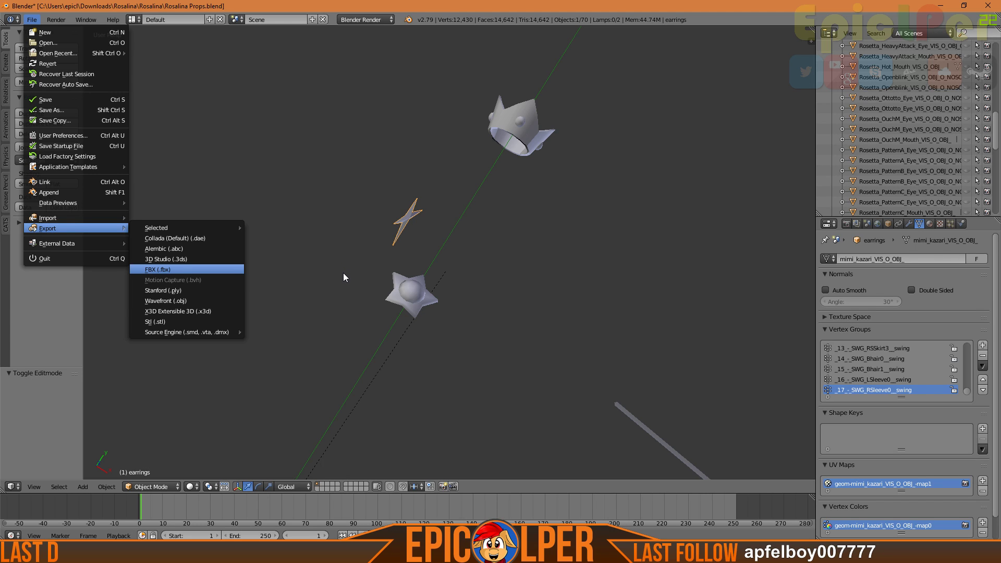
pyautogui.press('Return')
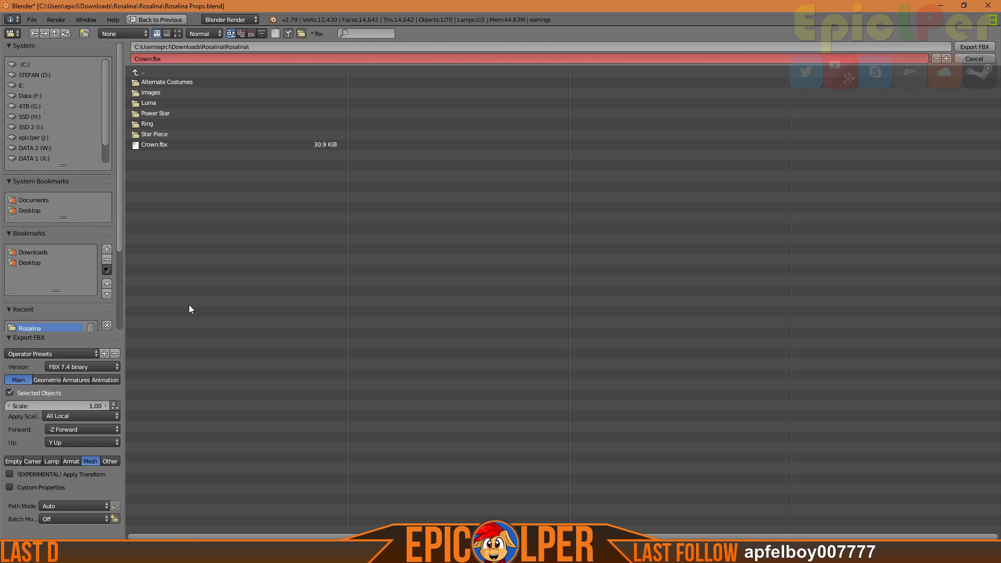
pyautogui.click(974, 46)
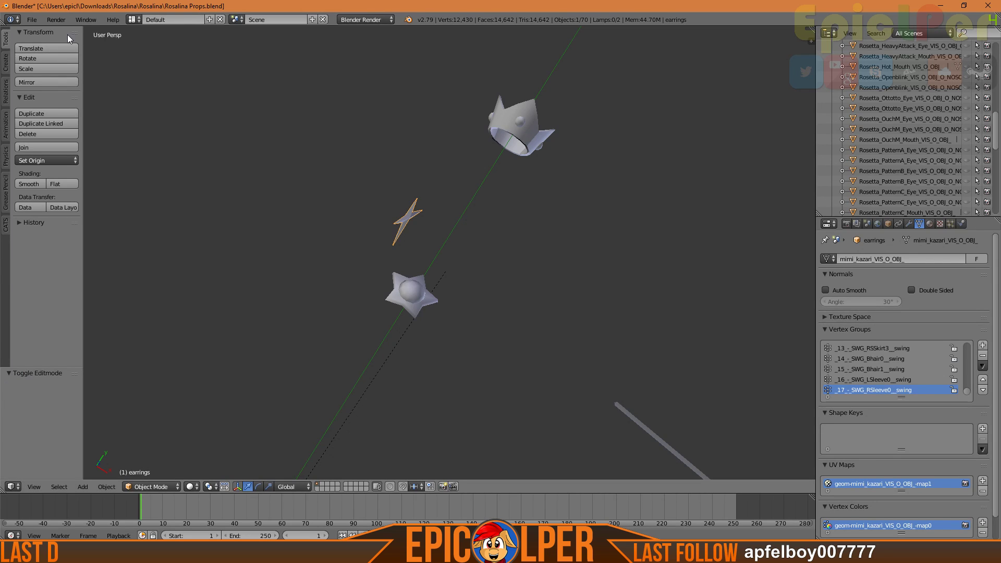
# Export the remaining earring as Rosalina Earrings.stl, restricting the STL export to the selection only
pyautogui.click(27, 21)
pyautogui.moveTo(78, 232)
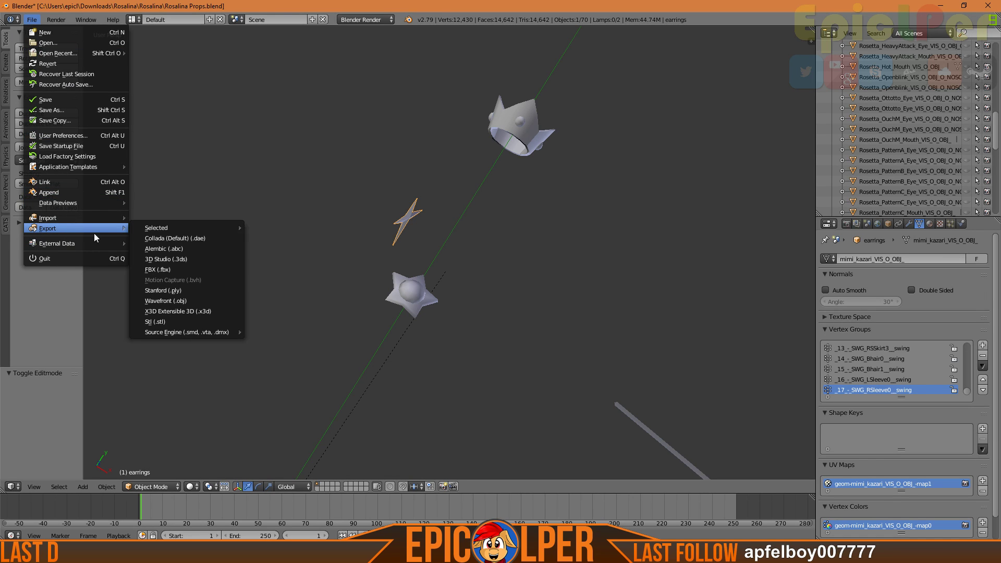
pyautogui.click(196, 321)
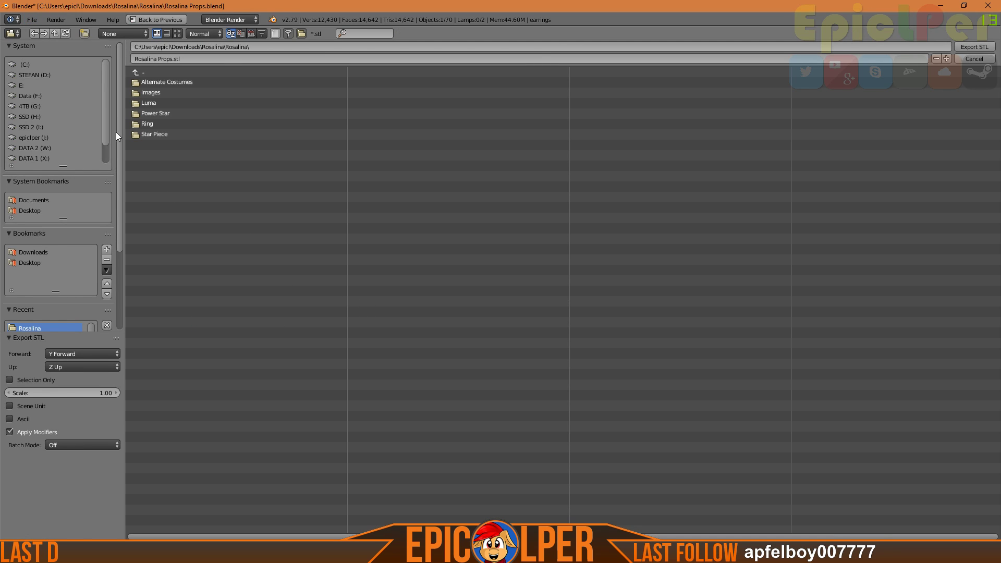
pyautogui.click(144, 57)
pyautogui.click(159, 60)
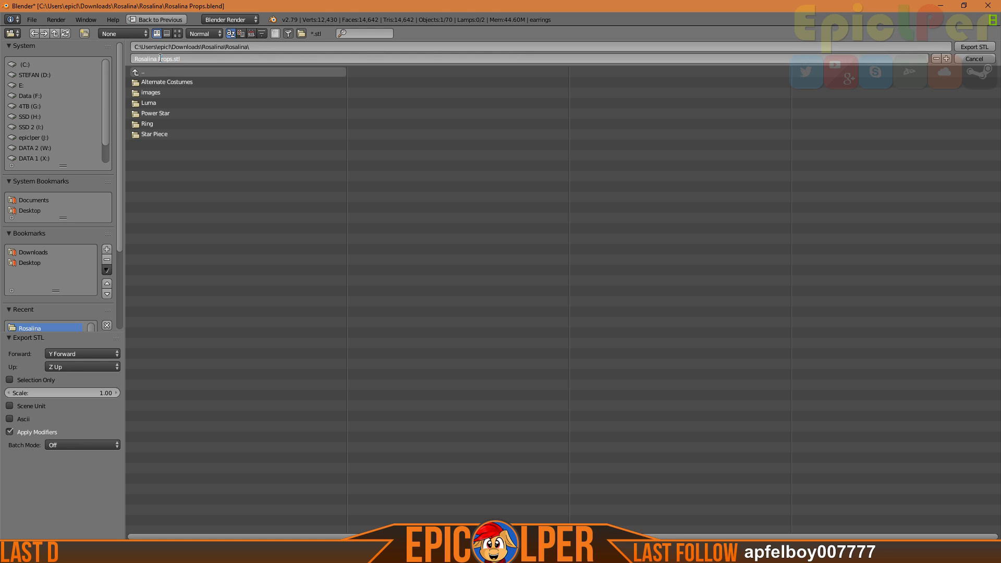
pyautogui.click(42, 380)
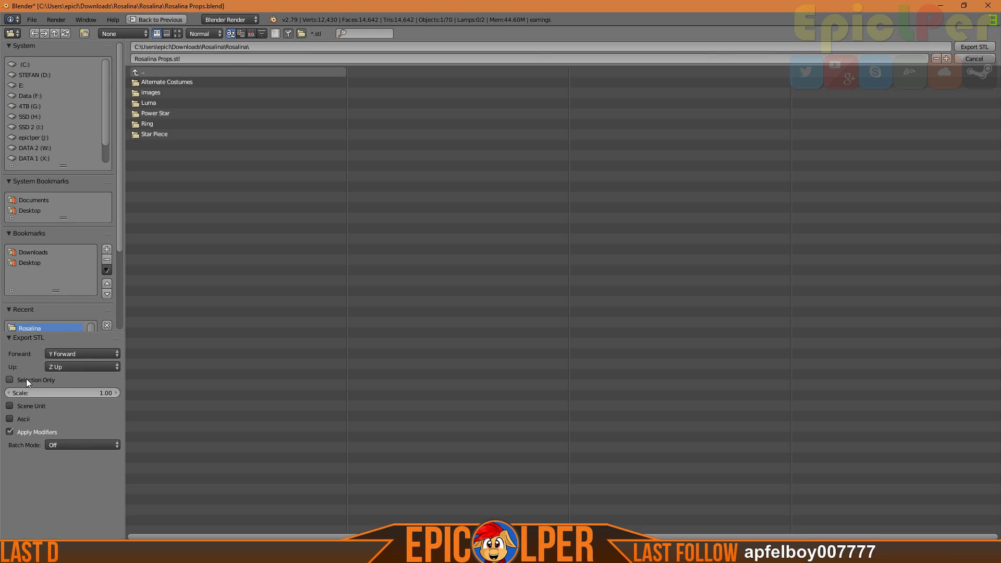
pyautogui.doubleClick(163, 59)
pyautogui.write('Earrings')
pyautogui.press('Return')
# Select the crown and export it as Rosalina Crown.stl with the selection-only setting
pyautogui.rightClick(498, 130)
pyautogui.click(32, 19)
pyautogui.moveTo(104, 228)
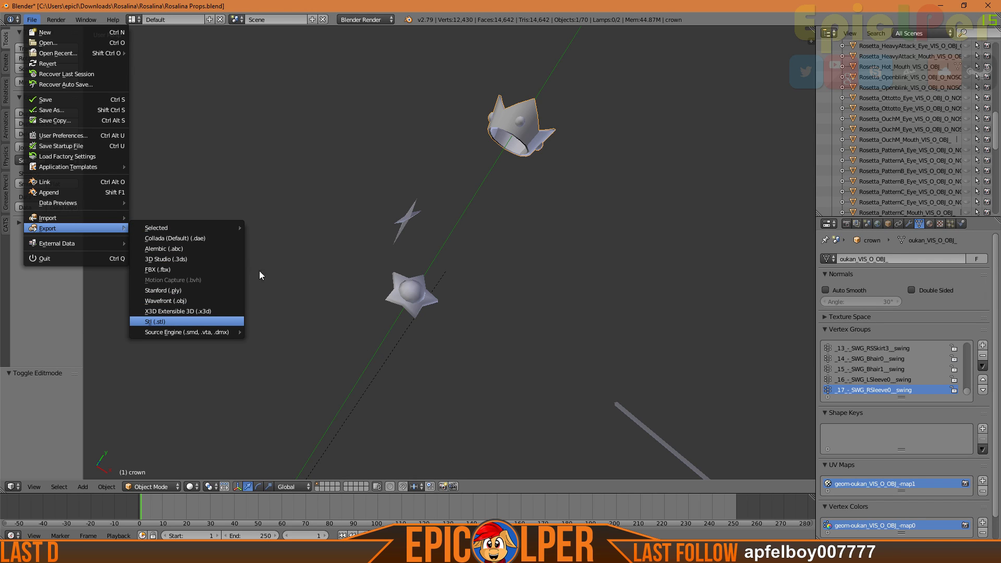
pyautogui.press('Return')
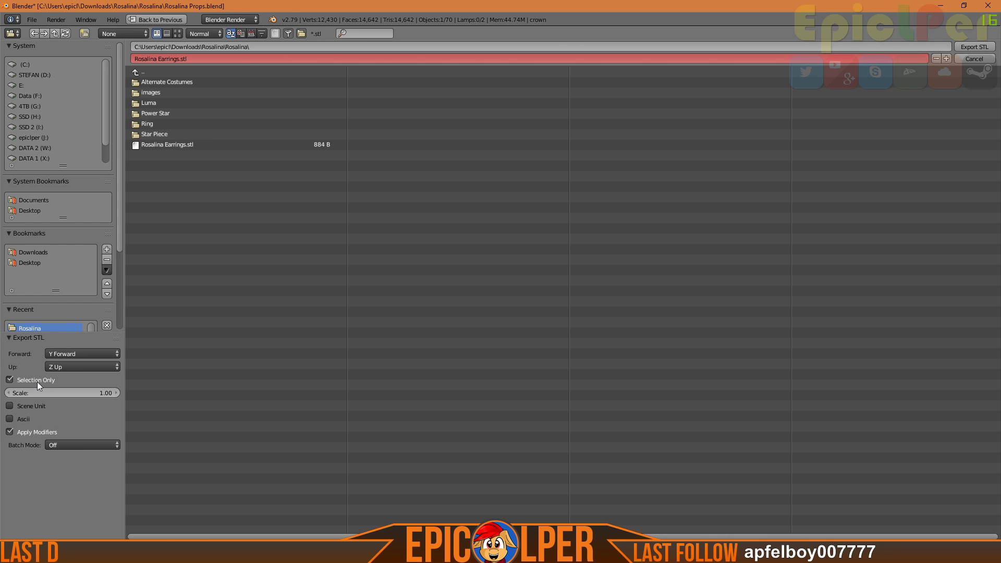
pyautogui.doubleClick(173, 59)
pyautogui.write('Crown')
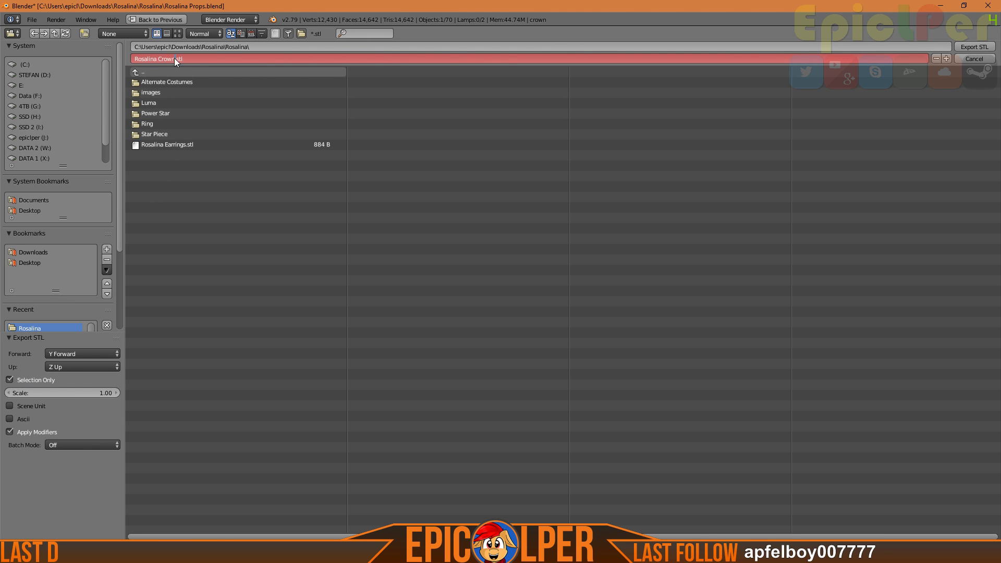
pyautogui.press('Return')
# Select the star-shaped brooch and export it as a separate STL file with a name ending in "thingy"
pyautogui.moveTo(584, 359); pyautogui.dragTo(621, 319, button='middle')
pyautogui.moveTo(525, 214); pyautogui.dragTo(557, 208, button='middle')
pyautogui.rightClick(435, 263)
pyautogui.scroll(5, 465, 267)
pyautogui.moveTo(465, 267); pyautogui.dragTo(440, 255, button='middle')
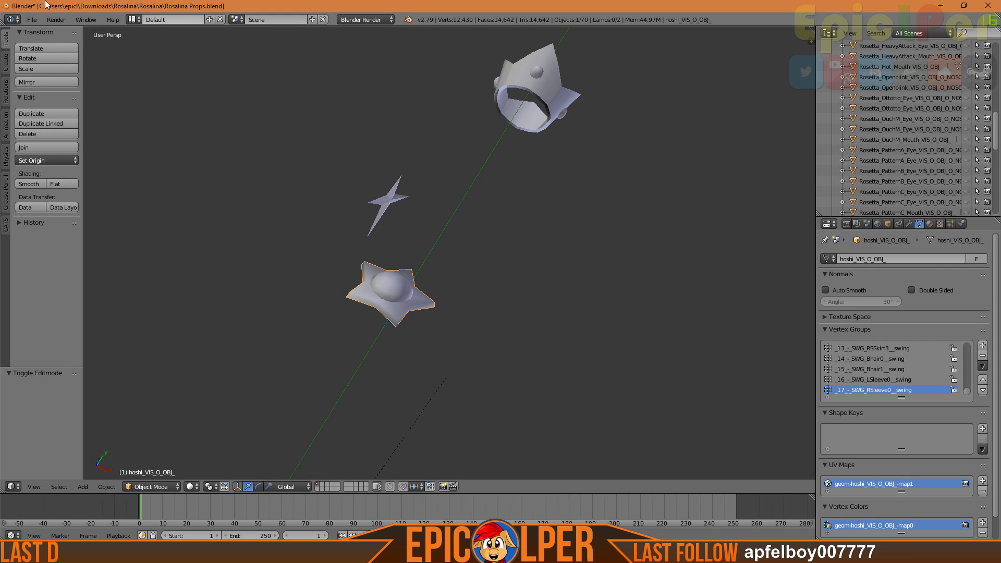
pyautogui.click(29, 20)
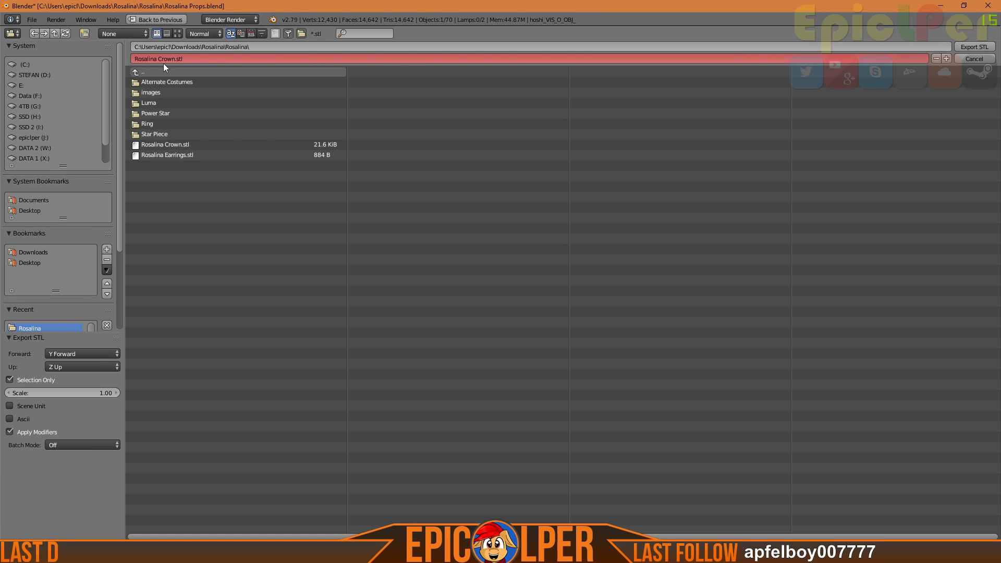
pyautogui.doubleClick(166, 58)
pyautogui.write('Bra')
pyautogui.write('ast thingy')
pyautogui.press('Return')
# Select the wand and delete the vertices of its long handle, leaving only the star head
pyautogui.moveTo(387, 199); pyautogui.dragTo(418, 232, button='middle')
pyautogui.rightClick(412, 208)
pyautogui.moveTo(452, 278); pyautogui.dragTo(459, 254, button='middle')
pyautogui.press('Tab')
pyautogui.moveTo(517, 357); pyautogui.dragTo(422, 449, button='middle')
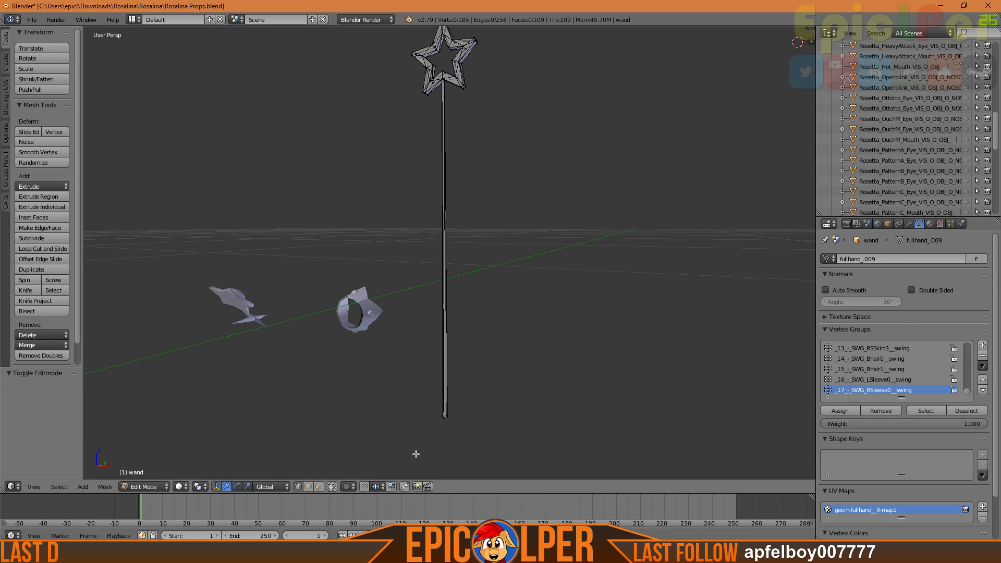
pyautogui.keyDown('ctrl'); pyautogui.moveTo(435, 402); pyautogui.dragTo(437, 398); pyautogui.keyUp('ctrl')
pyautogui.press('x')
pyautogui.click(436, 397)
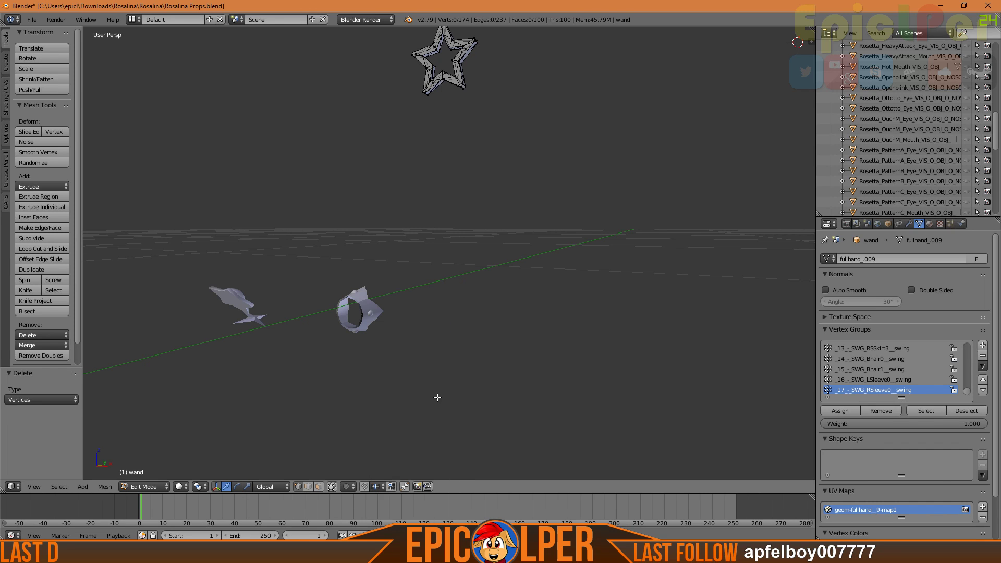
# Examine the remaining star head of the wand, centring it in the 3D view
pyautogui.moveTo(459, 174); pyautogui.dragTo(477, 150, button='middle')
pyautogui.scroll(-4, 485, 149)
pyautogui.scroll(8, 495, 104)
pyautogui.moveTo(507, 69); pyautogui.dragTo(544, 88, button='middle')
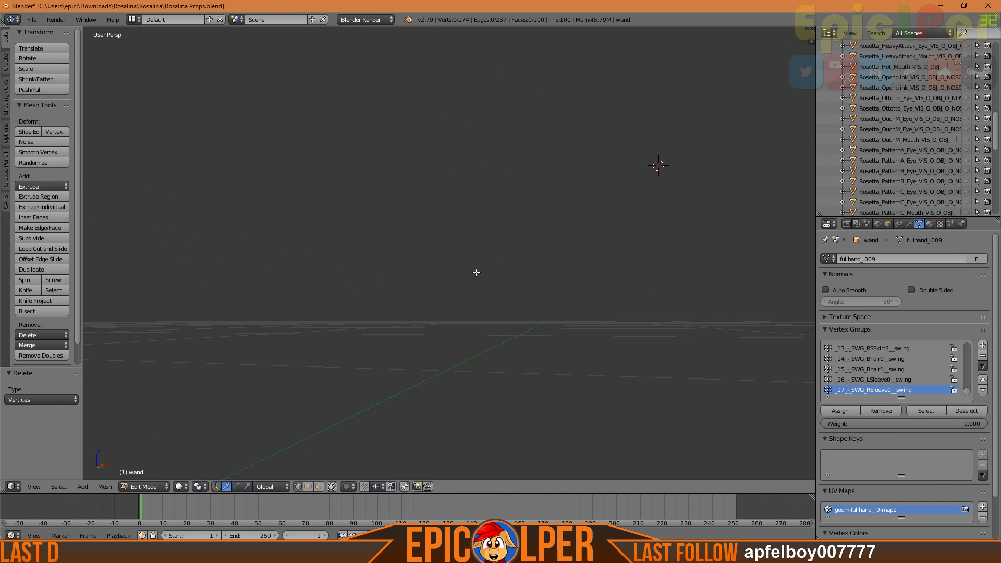
pyautogui.scroll(-4, 451, 335)
pyautogui.moveTo(451, 335); pyautogui.dragTo(471, 190, button='middle')
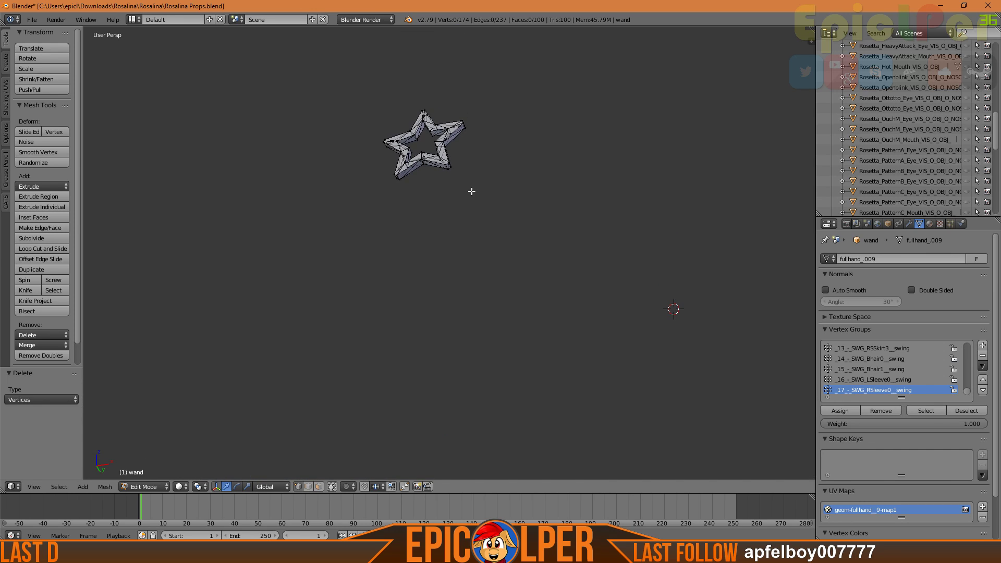
pyautogui.hotkey('shift', 'f')
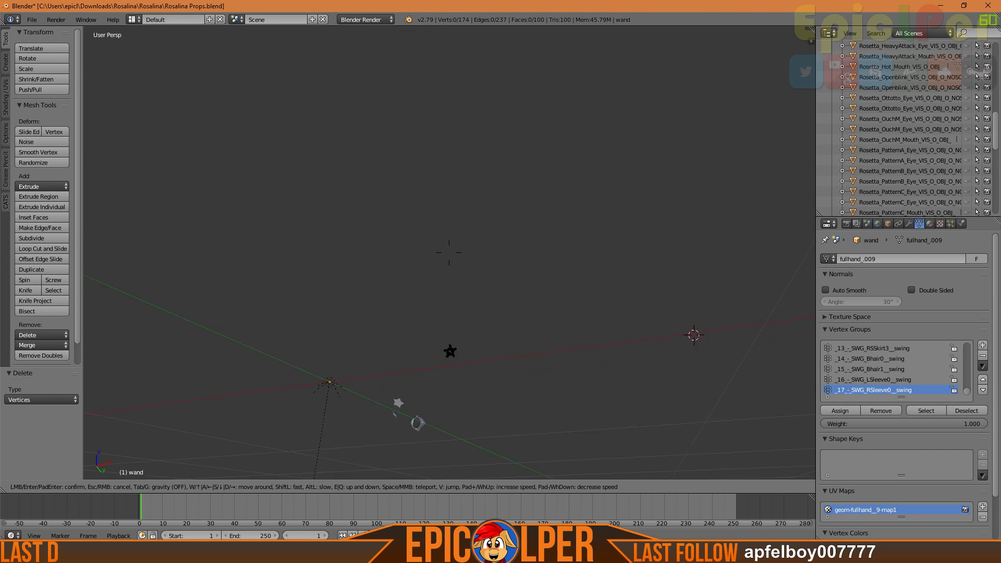
pyautogui.press('w')
pyautogui.press('s')
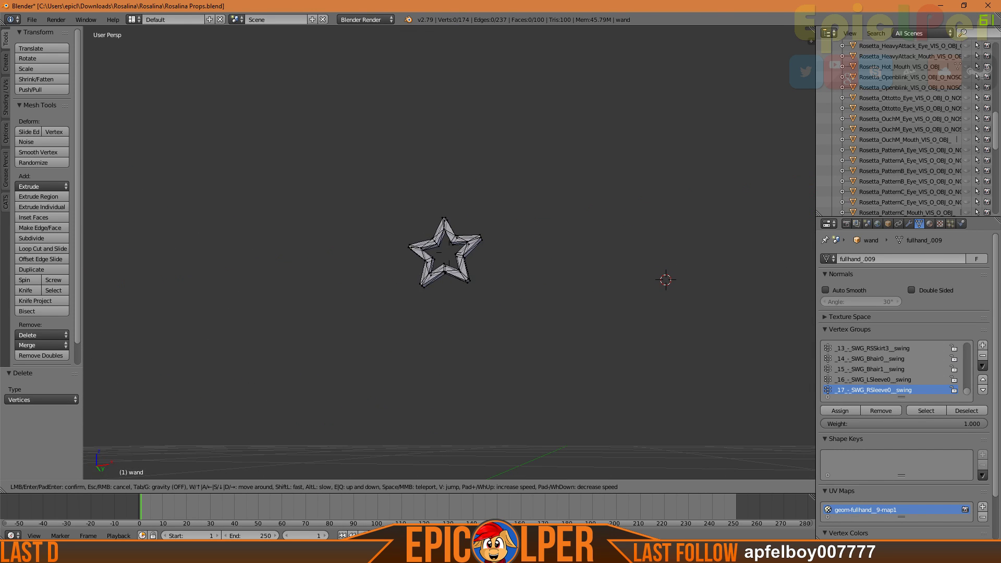
pyautogui.press('Return')
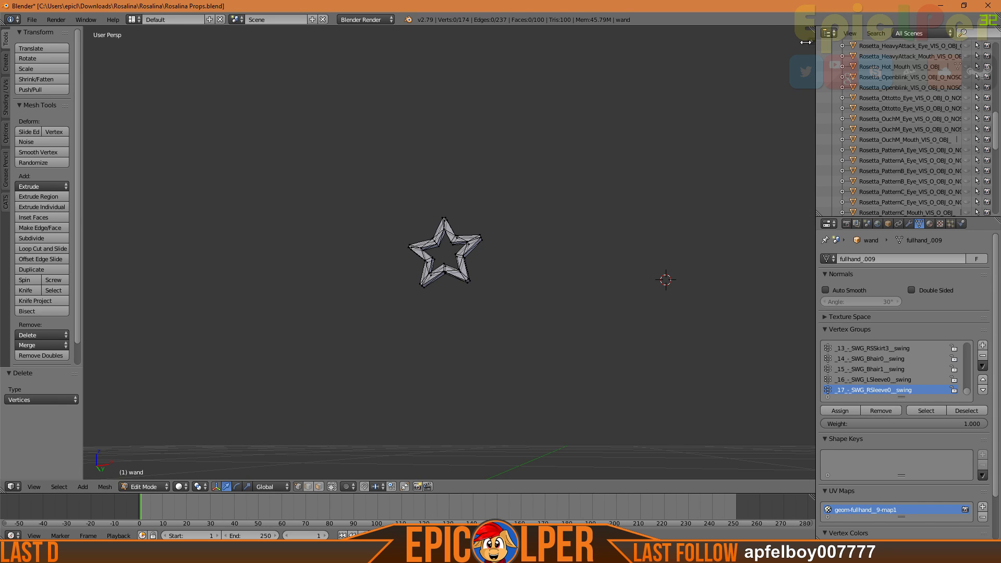
# Set the 3D view's clipping range to start at 0 and end at 90000
pyautogui.press('n')
pyautogui.moveTo(695, 46); pyautogui.dragTo(692, 45)
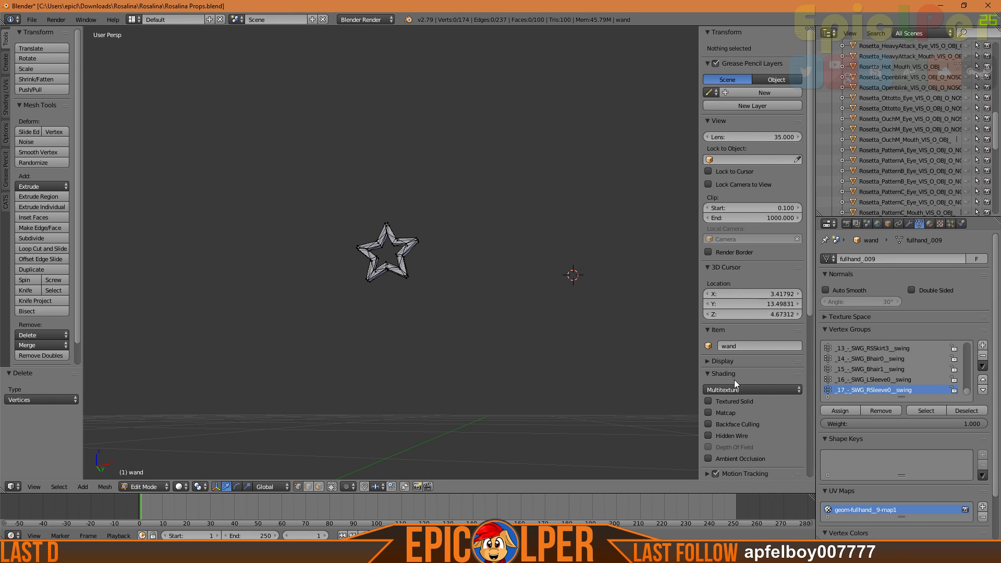
pyautogui.moveTo(748, 216); pyautogui.dragTo(702, 230)
pyautogui.click(753, 216)
pyautogui.write('90000')
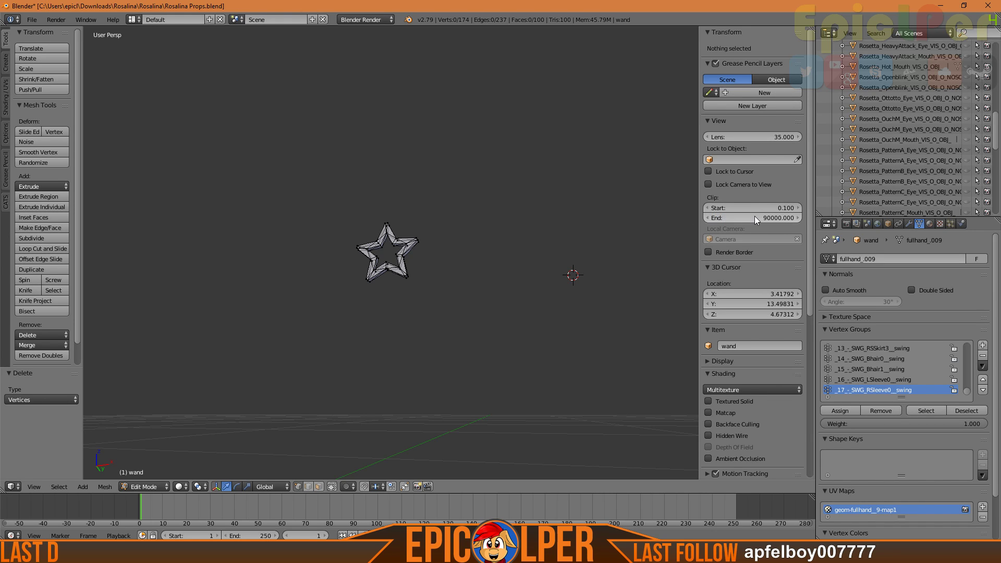
pyautogui.press('Return')
pyautogui.click(758, 207)
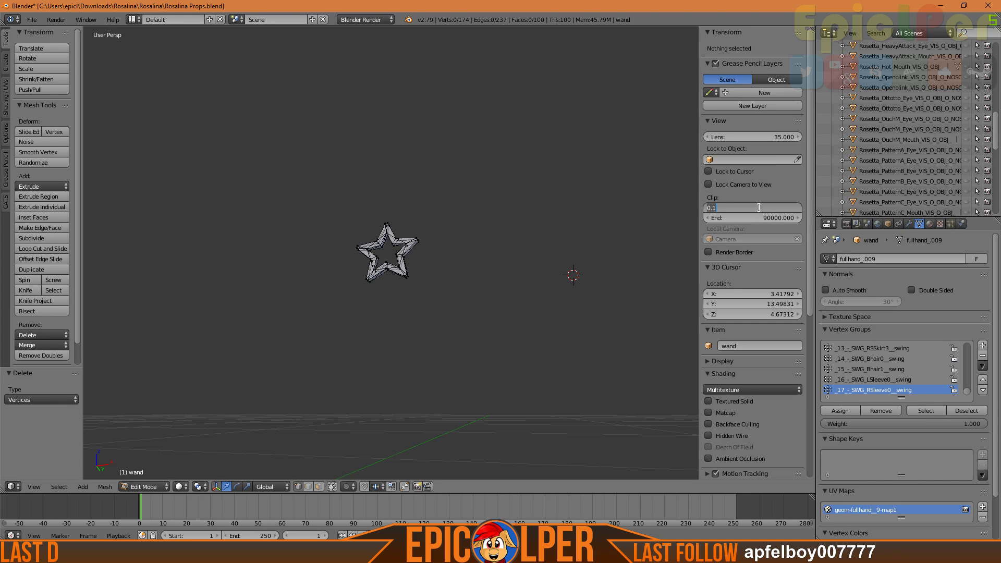
pyautogui.write('0')
pyautogui.press('Return')
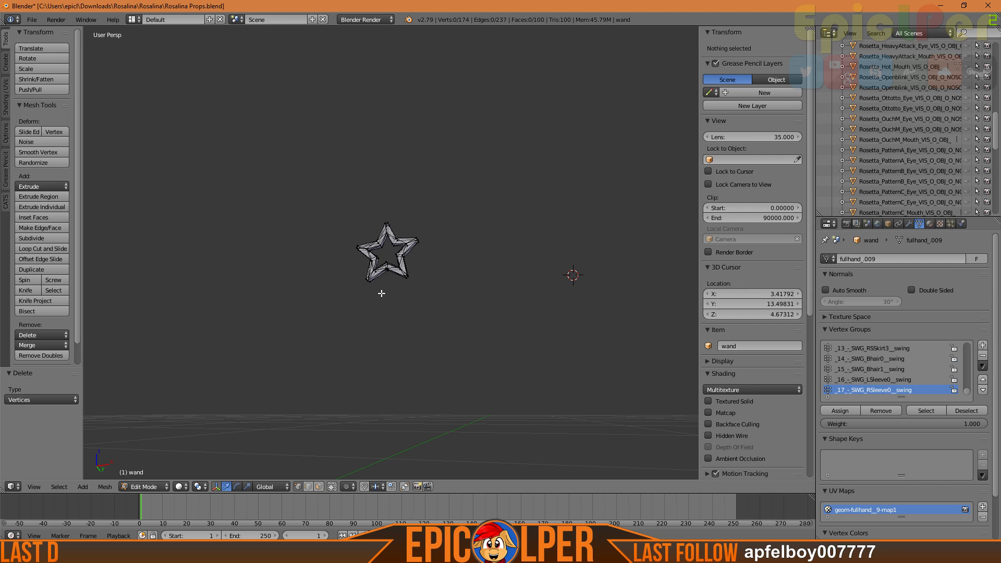
# Fly around the wand's star head to inspect its front, underside and inner edges at close range
pyautogui.hotkey('shift', 'f')
pyautogui.press('w')
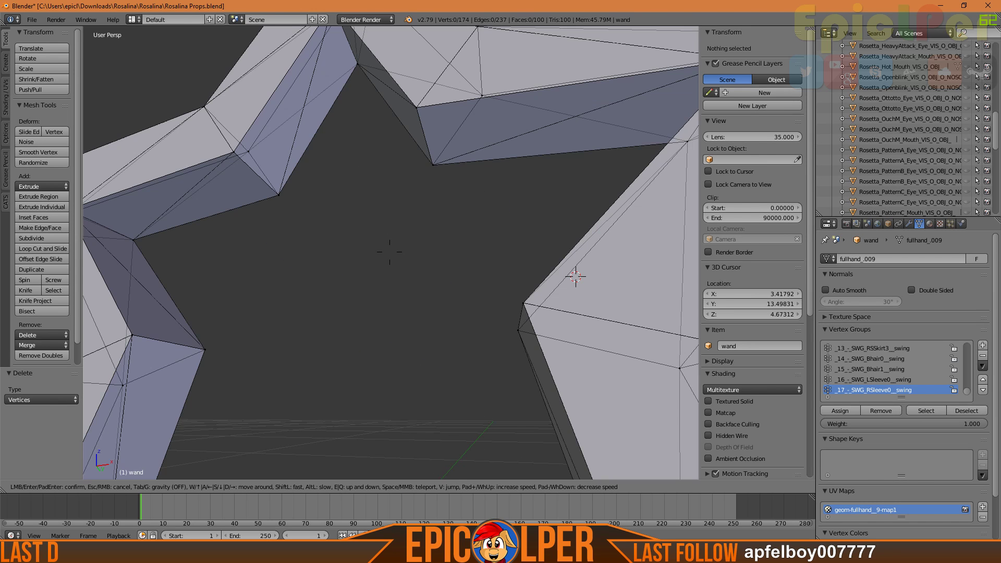
pyautogui.press('s')
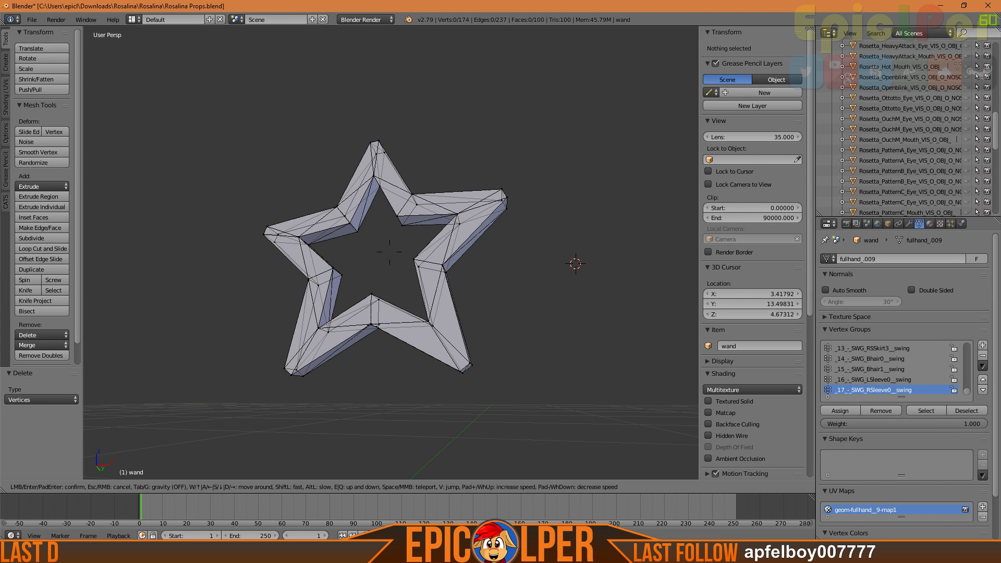
pyautogui.press('w')
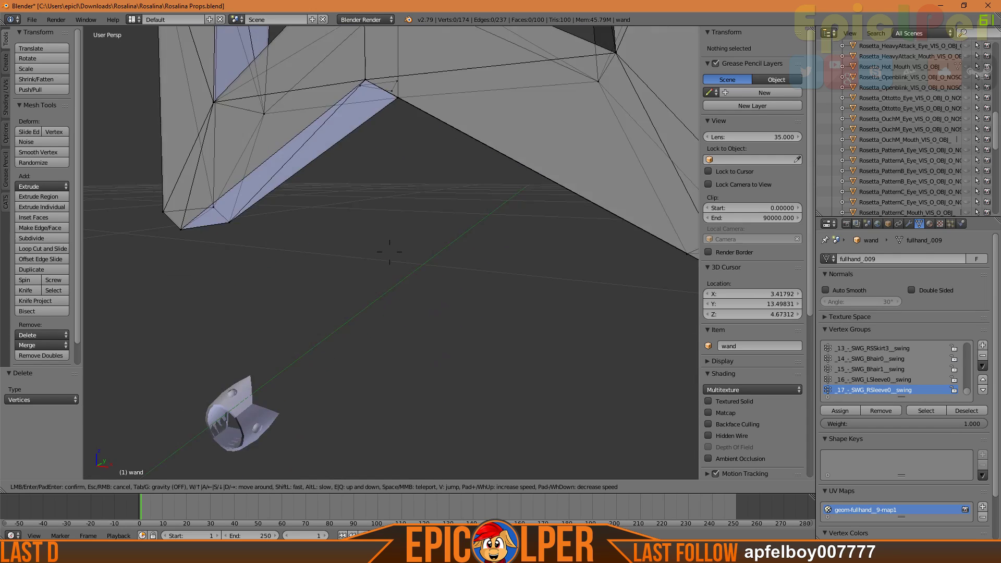
pyautogui.press('w')
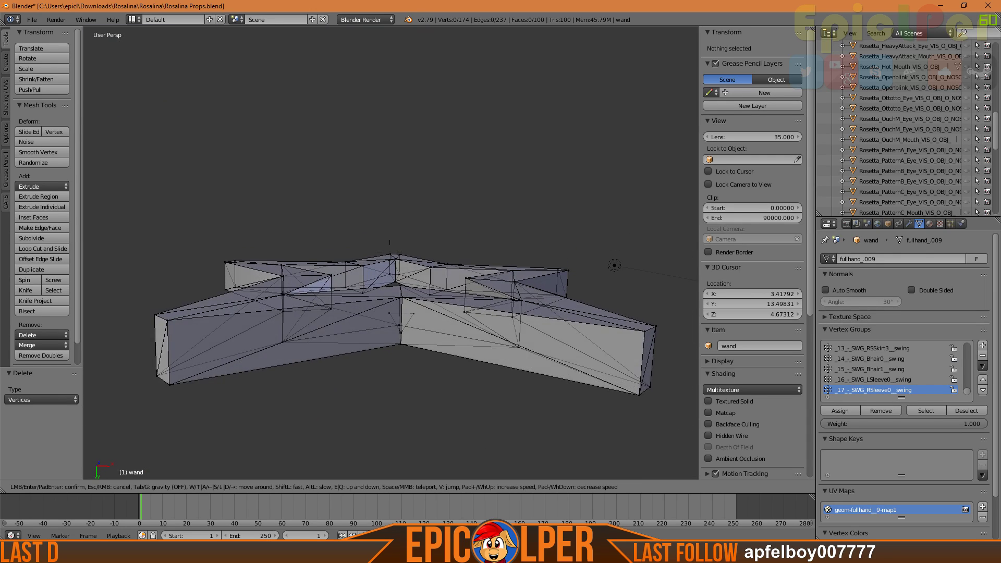
pyautogui.press('s')
pyautogui.press('w')
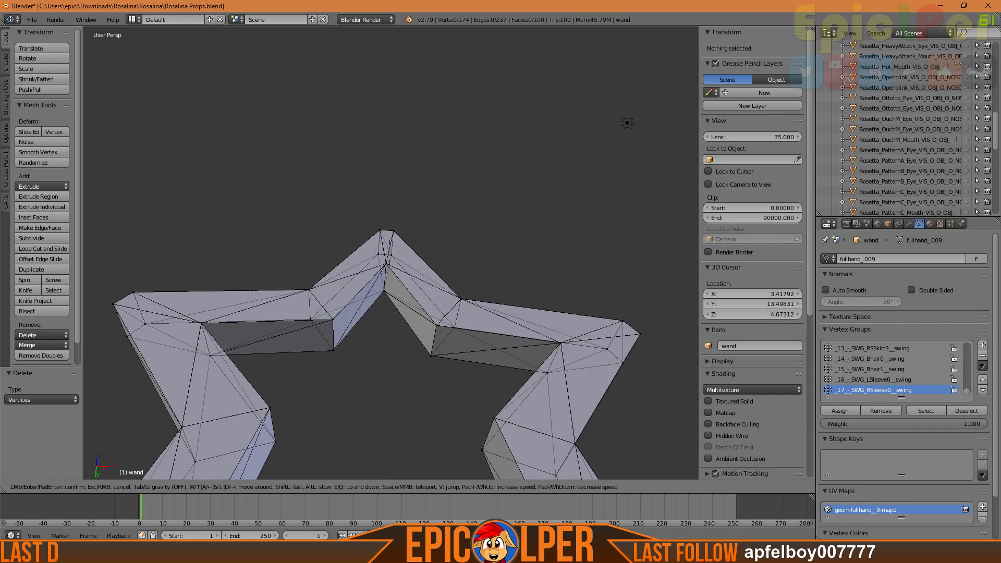
pyautogui.press('s')
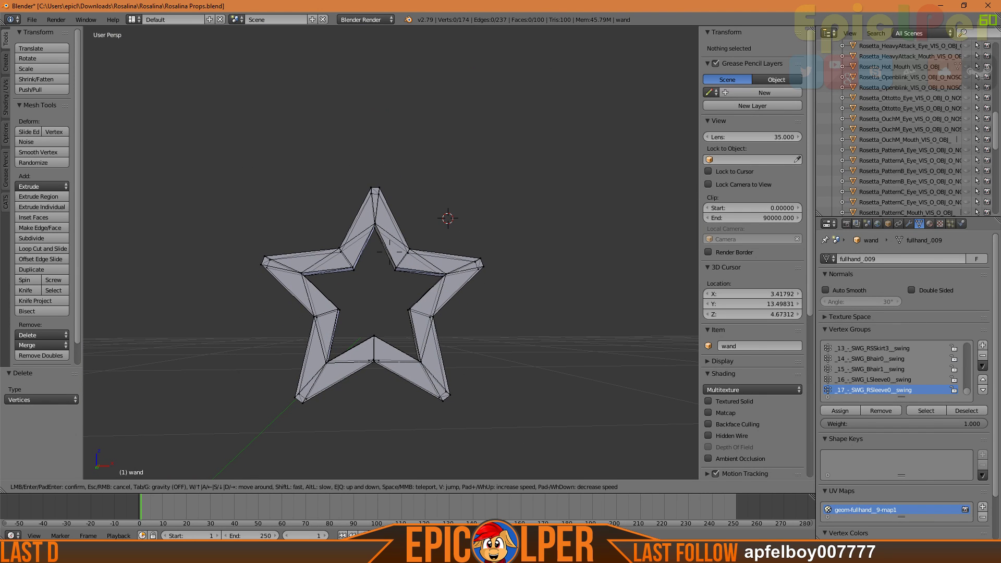
pyautogui.press('Return')
pyautogui.scroll(-10, 199, 332)
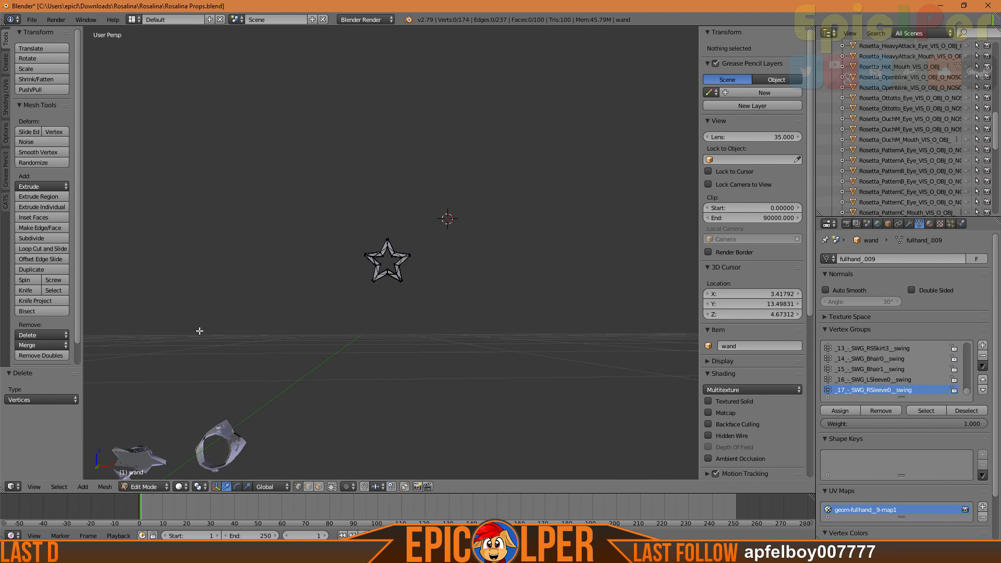
pyautogui.moveTo(245, 270)
pyautogui.mouseDown(button='middle')
pyautogui.moveTo(250, 293)
pyautogui.moveTo(246, 271)
pyautogui.mouseUp(button='middle')
# Return the wand to Object Mode and export its star head as Rosalina Wand Star.stl
pyautogui.press('Tab')
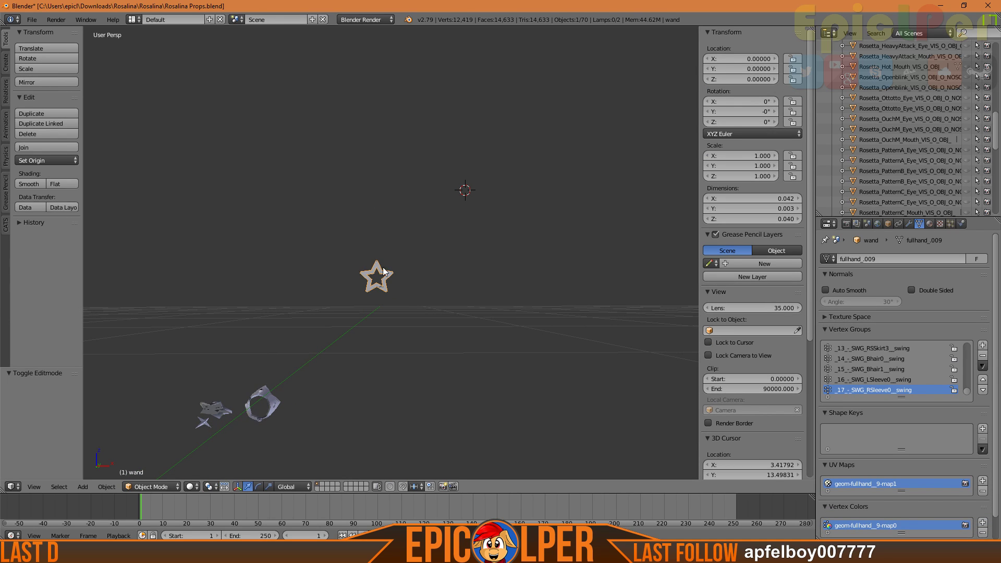
pyautogui.press('KP_Decimal')
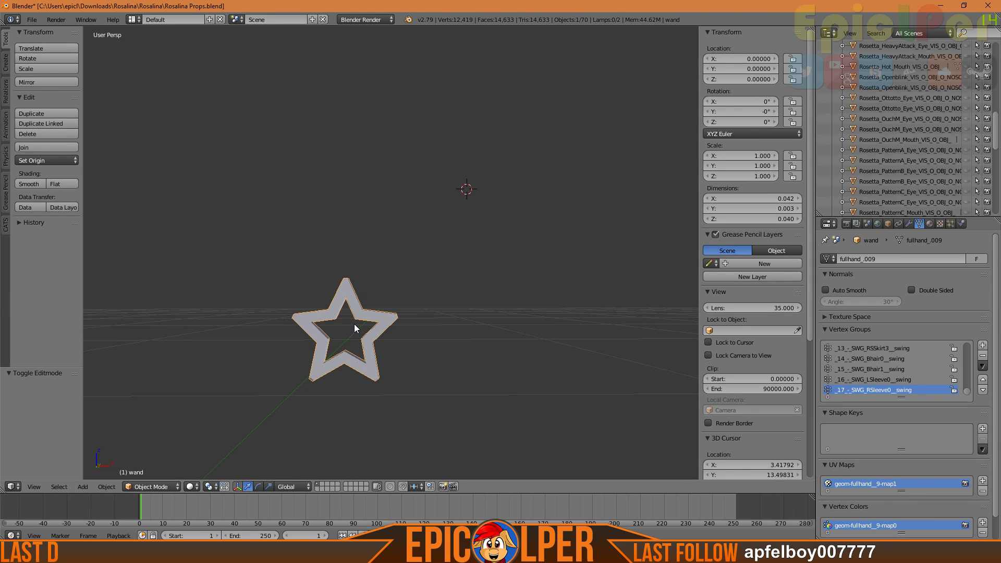
pyautogui.click(32, 19)
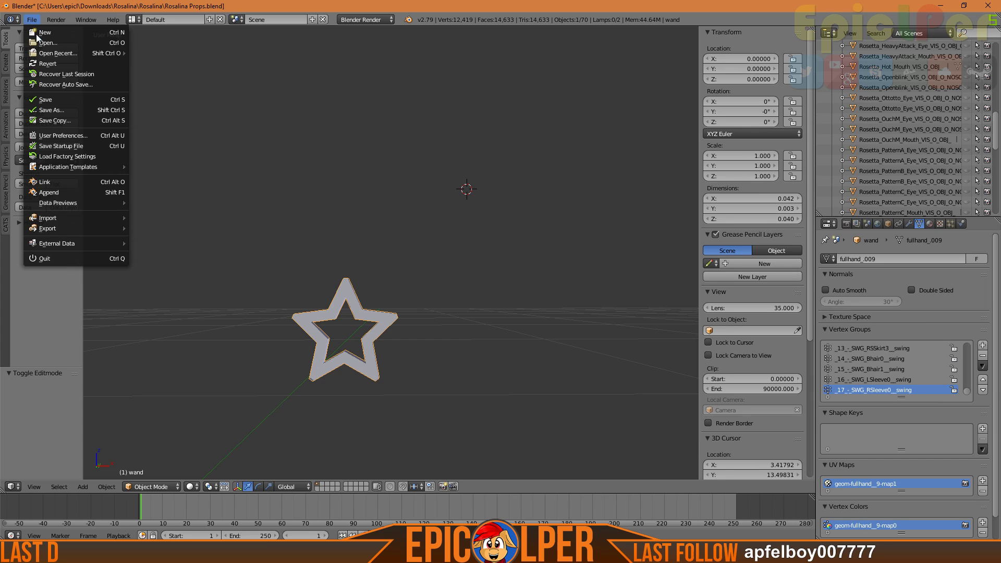
pyautogui.moveTo(86, 230)
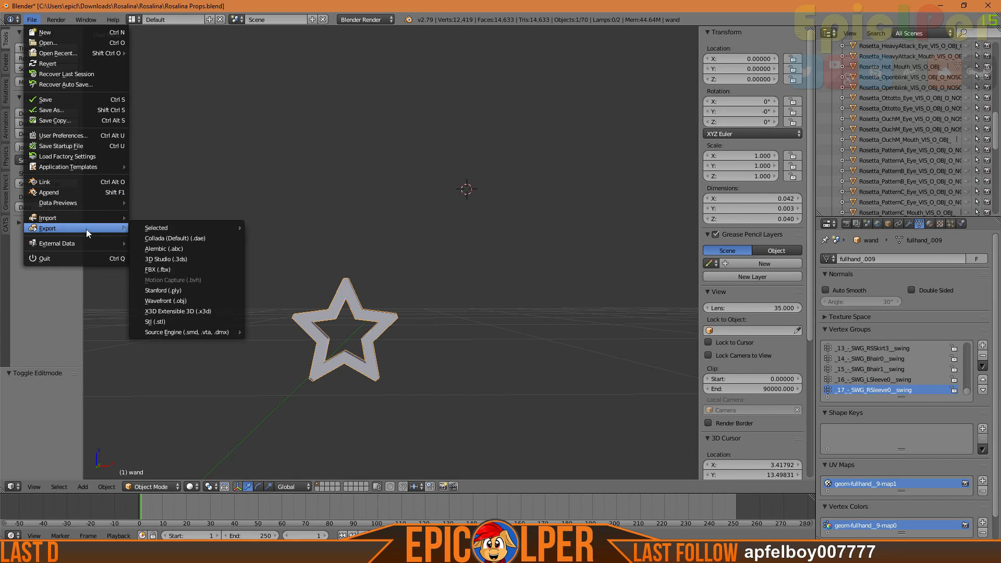
pyautogui.click(183, 320)
pyautogui.click(158, 58)
pyautogui.moveTo(158, 59); pyautogui.dragTo(193, 58)
pyautogui.press('BackSpace')
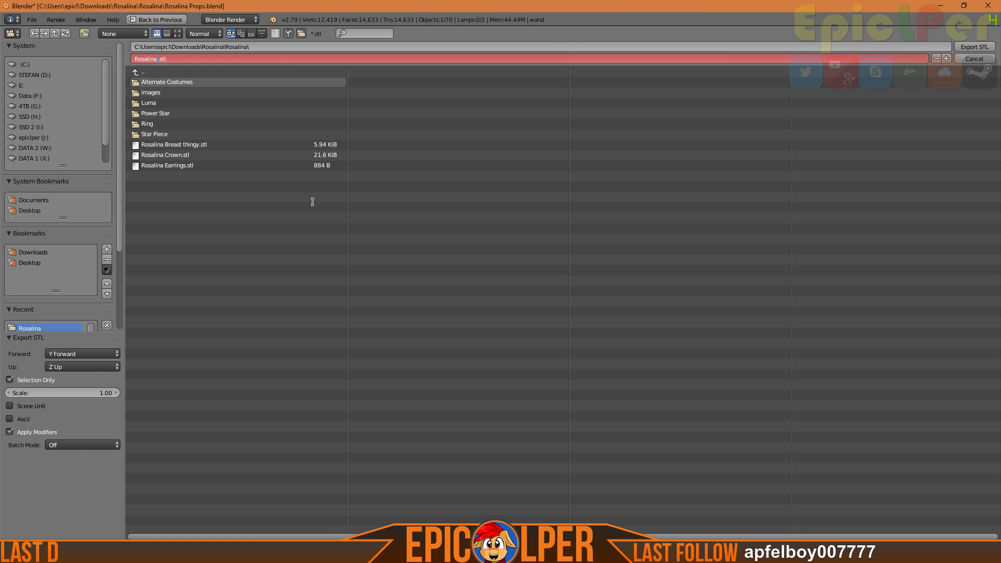
pyautogui.write('Wand Star')
pyautogui.press('Return')
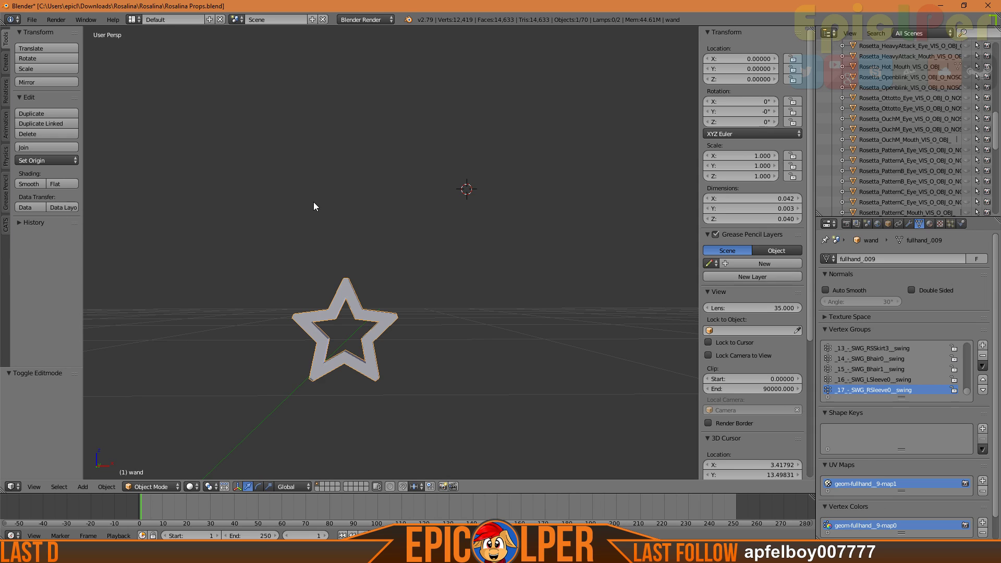
# Delete the three stray vertices left near the lower inner corner of the wand's star head
pyautogui.scroll(-2, 453, 298)
pyautogui.moveTo(453, 297); pyautogui.dragTo(353, 250, button='middle')
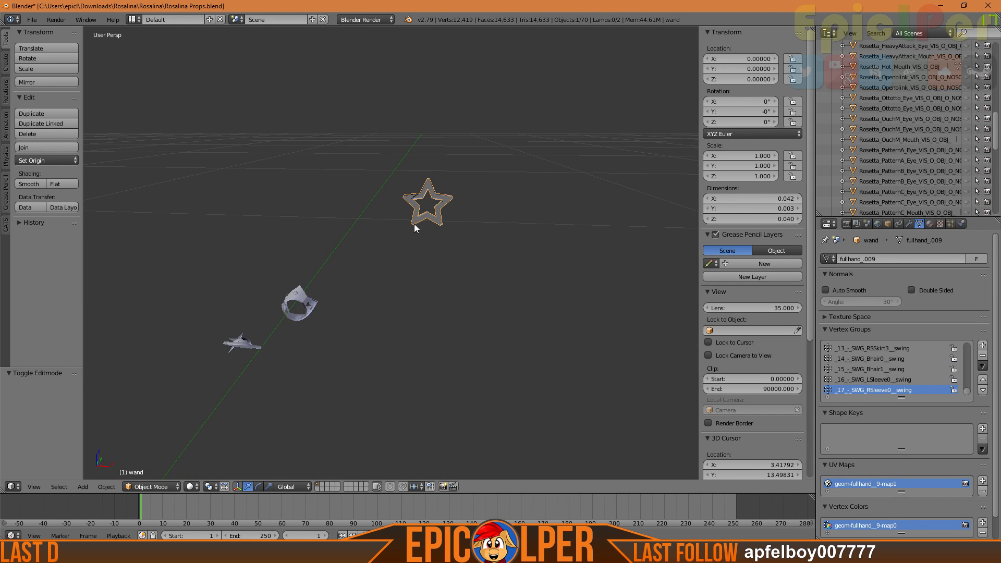
pyautogui.scroll(8, 402, 231)
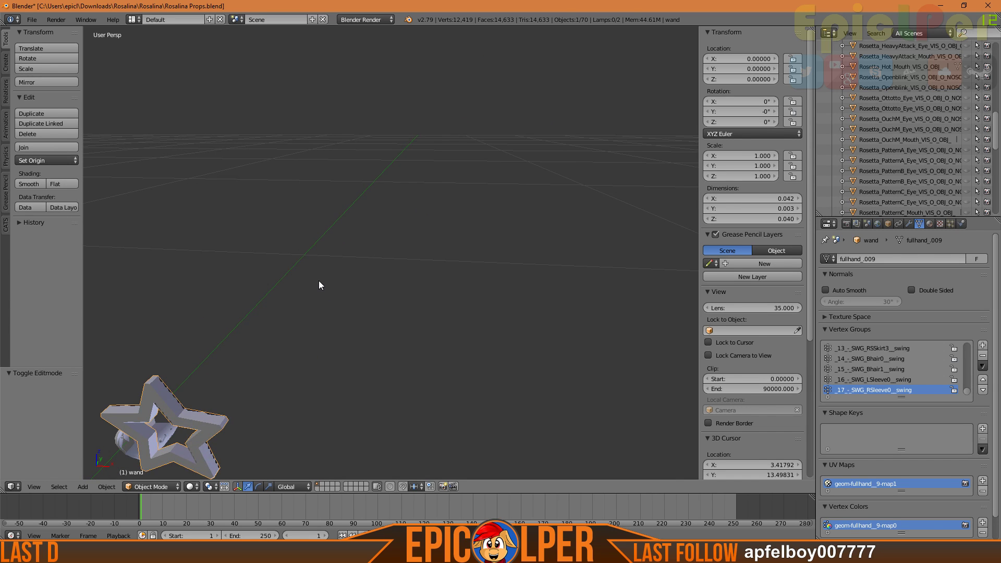
pyautogui.scroll(-4, 319, 285)
pyautogui.moveTo(320, 284); pyautogui.dragTo(421, 272, button='middle')
pyautogui.press('Tab')
pyautogui.scroll(5, 439, 214)
pyautogui.scroll(3, 443, 171)
pyautogui.scroll(-4, 443, 172)
pyautogui.scroll(-3, 426, 248)
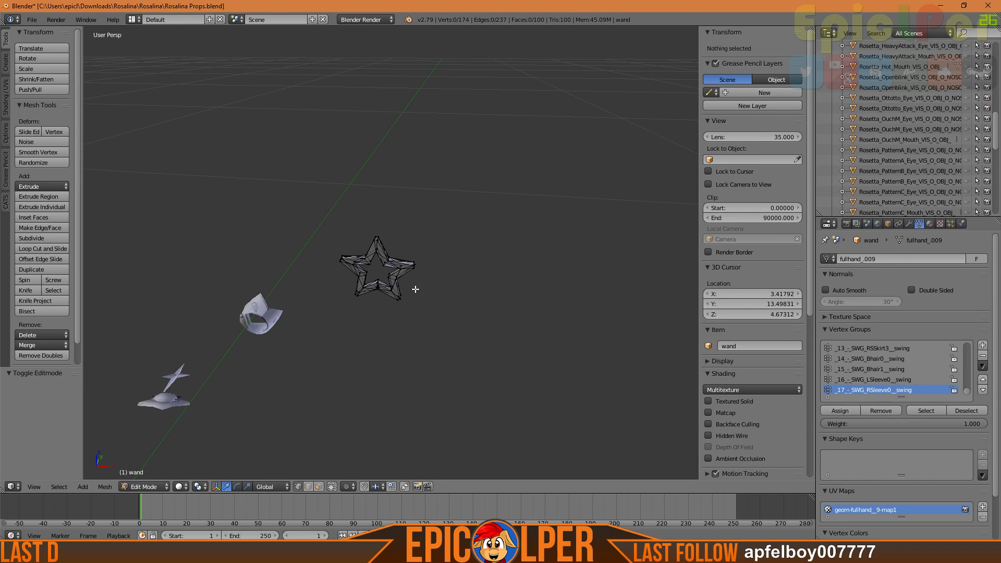
pyautogui.scroll(6, 421, 272)
pyautogui.rightClick(340, 401)
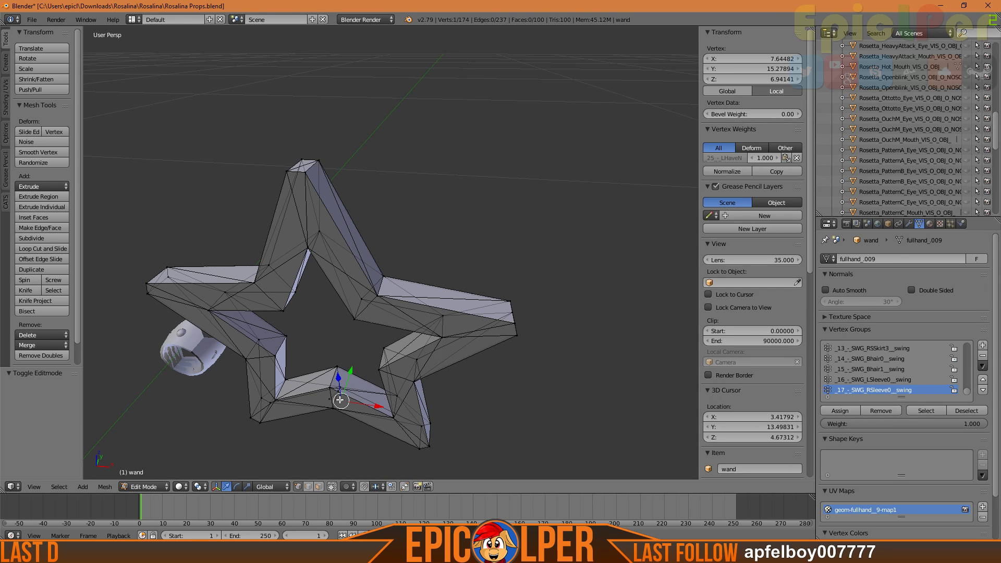
pyautogui.keyDown('shift'); pyautogui.rightClick(332, 401); pyautogui.keyUp('shift')
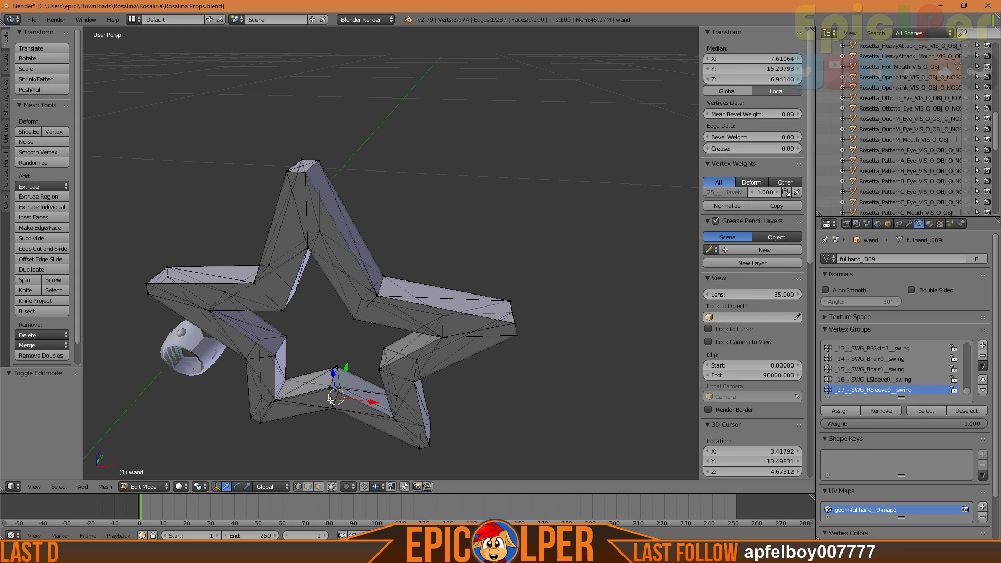
pyautogui.press('x')
pyautogui.click(333, 400)
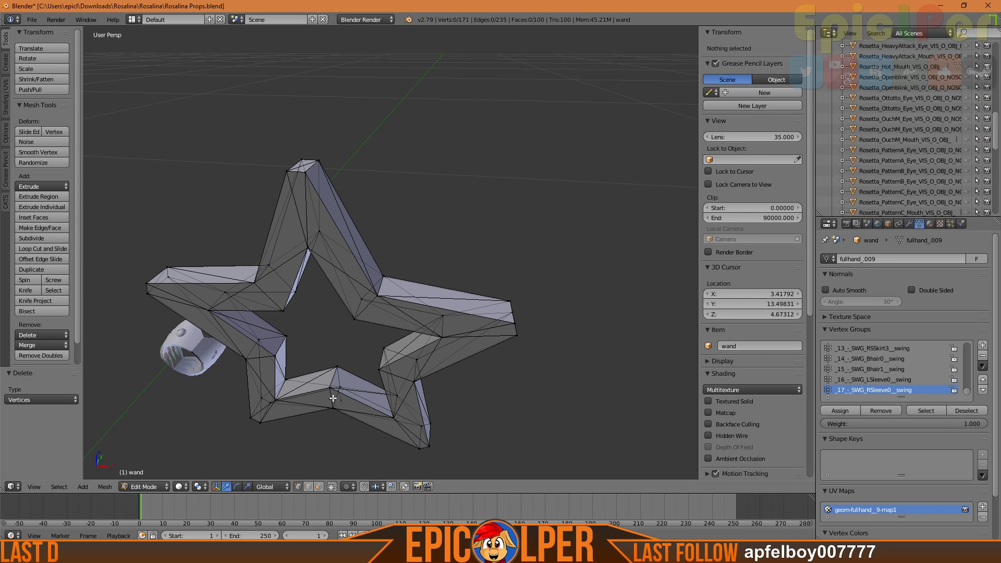
# Check the cleaned star head and export it again as STL, overwriting Rosalina Wand Star.stl
pyautogui.moveTo(324, 445); pyautogui.dragTo(327, 435, button='middle')
pyautogui.keyDown('shift'); pyautogui.moveTo(372, 327); pyautogui.dragTo(380, 388, button='middle'); pyautogui.keyUp('shift')
pyautogui.scroll(5, 411, 158)
pyautogui.keyDown('shift'); pyautogui.moveTo(411, 158); pyautogui.dragTo(412, 238, button='middle'); pyautogui.keyUp('shift')
pyautogui.scroll(-4, 419, 200)
pyautogui.scroll(2, 419, 199)
pyautogui.scroll(-3, 393, 275)
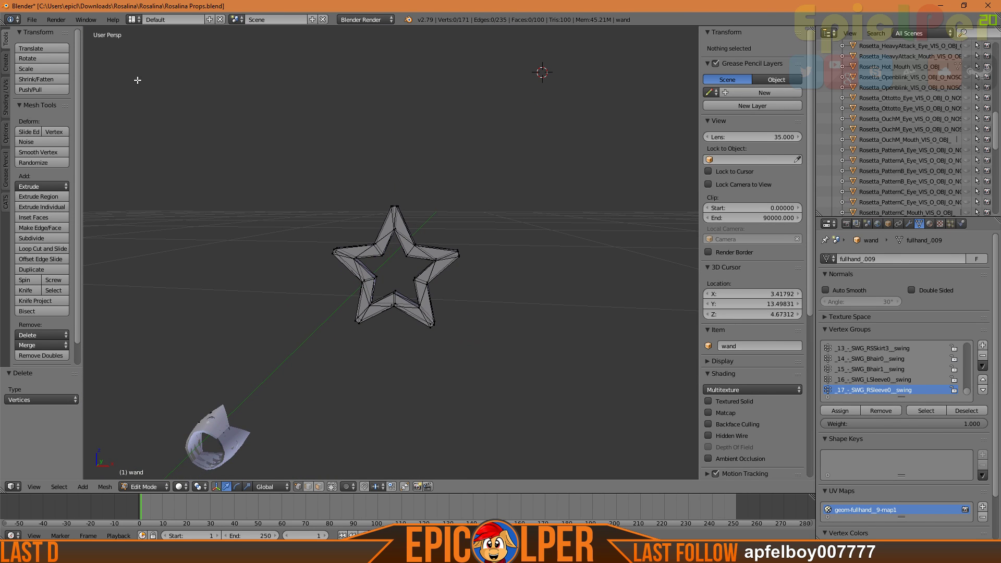
pyautogui.press('Tab')
pyautogui.click(33, 21)
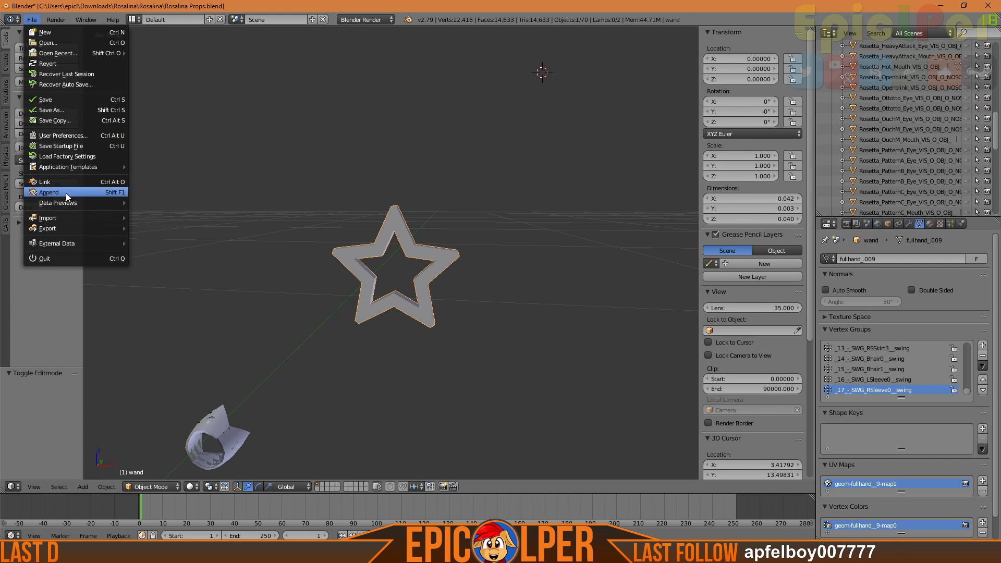
pyautogui.moveTo(83, 229)
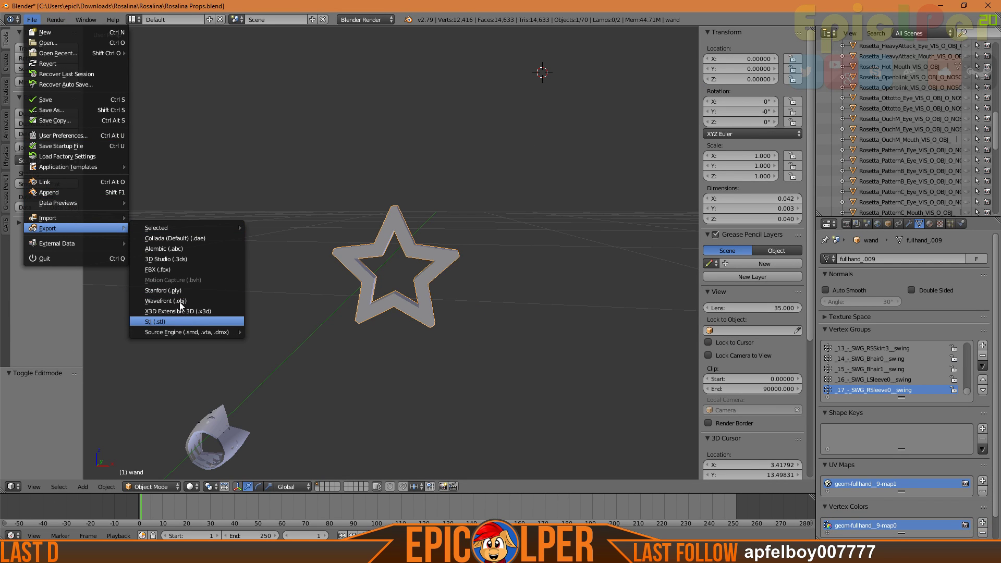
pyautogui.click(184, 322)
pyautogui.doubleClick(184, 176)
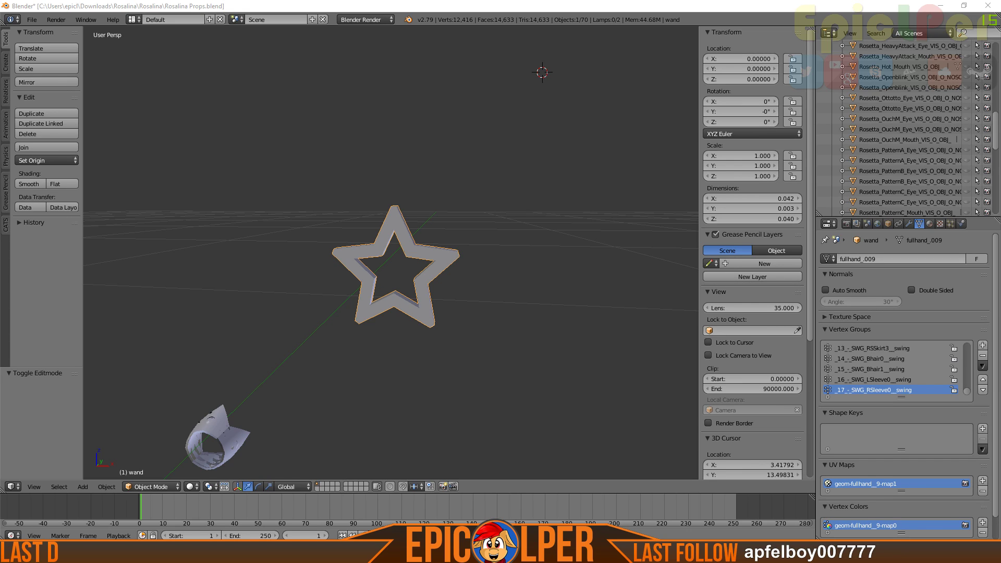
# Launch Ultimaker Cura 3.2.1 from the system search
pyautogui.click(566, 6)
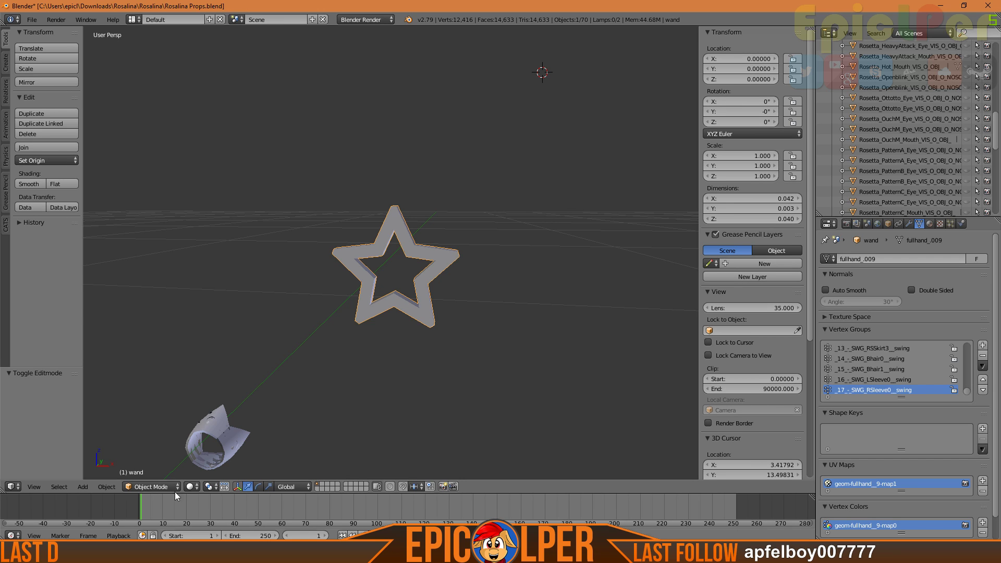
pyautogui.scroll(-2, 304, 321)
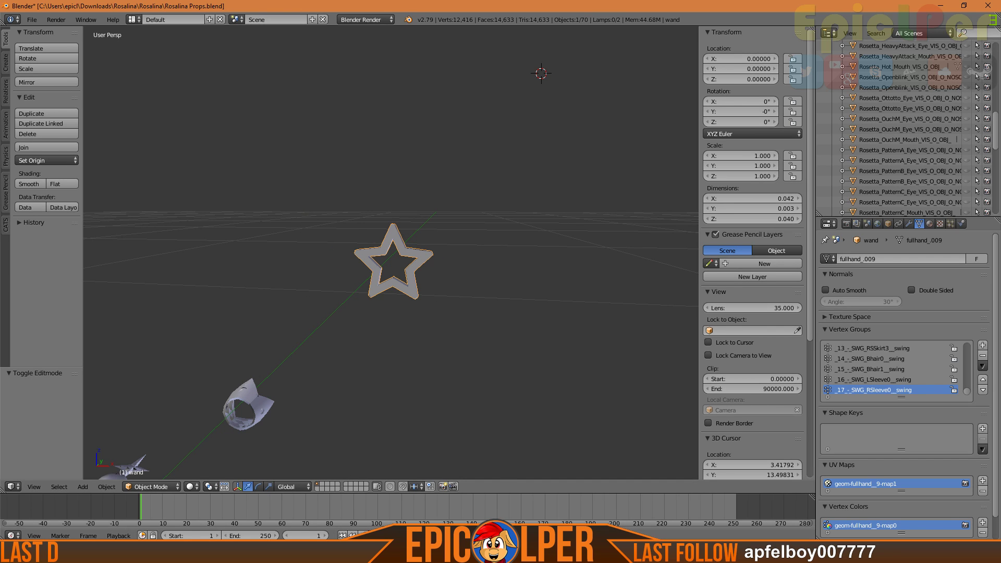
pyautogui.press('super')
pyautogui.write('cura')
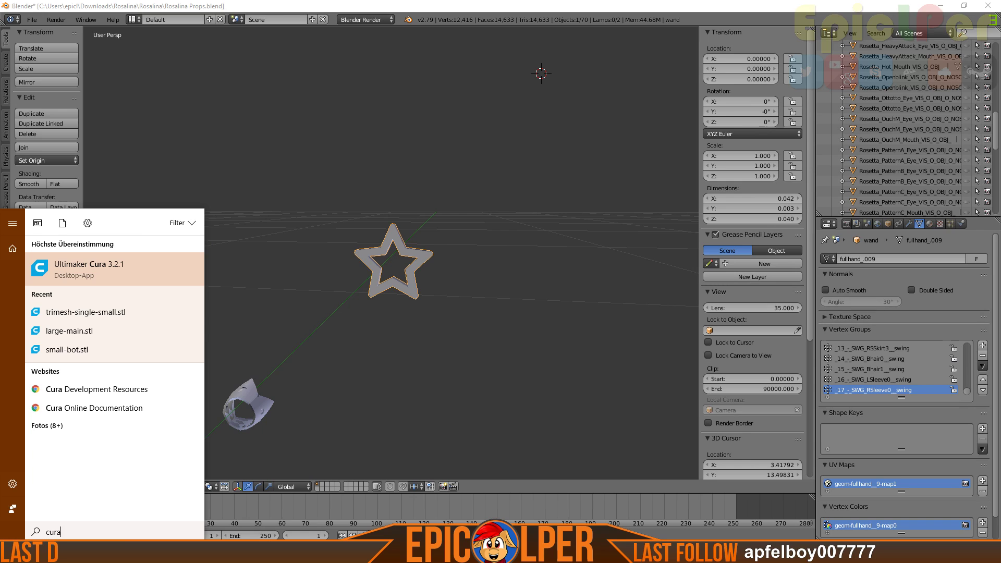
pyautogui.press('Return')
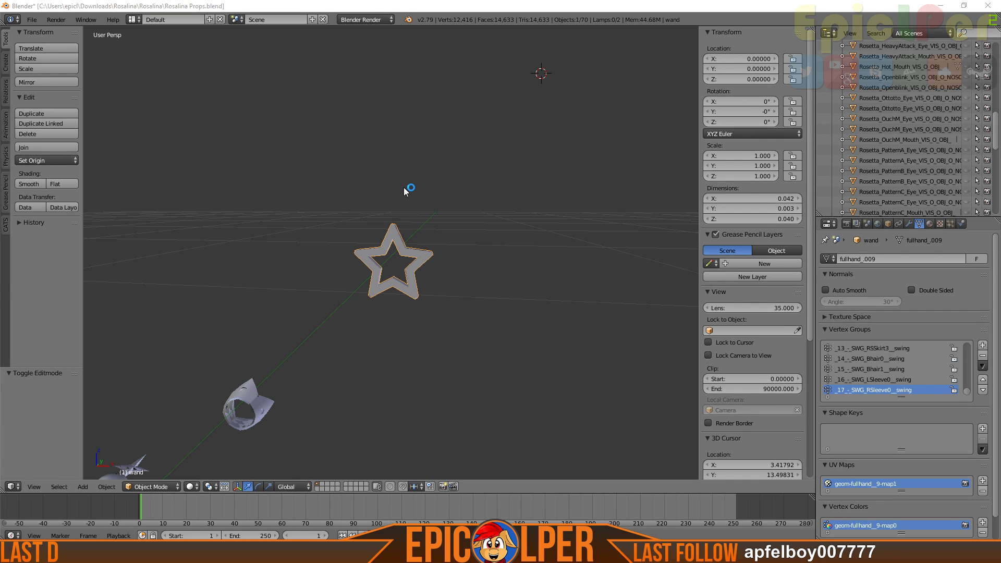
# Fly from the wand star to the crown in the Blender viewport and select the crown at close range
pyautogui.scroll(3, 225, 465)
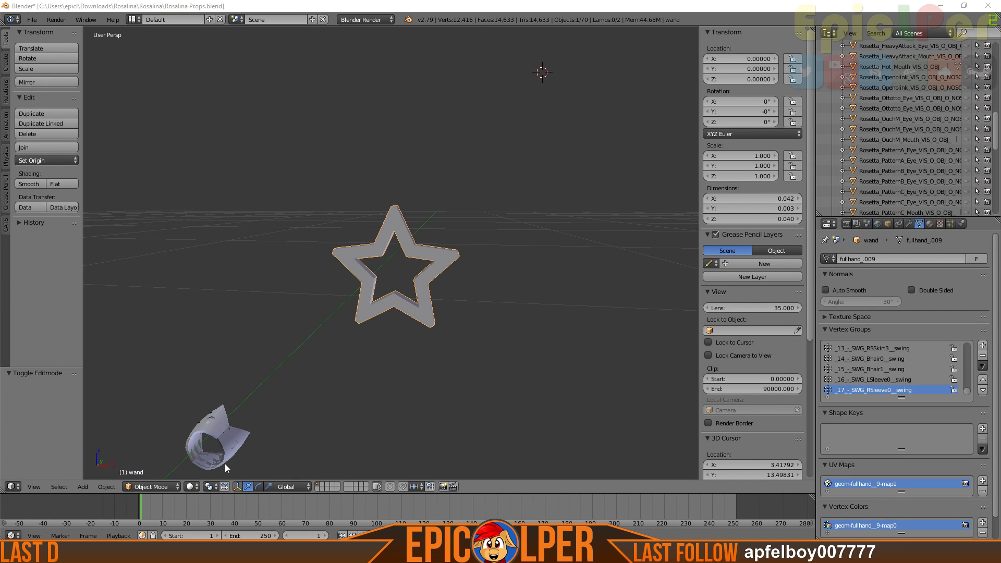
pyautogui.moveTo(205, 442)
pyautogui.mouseDown(button='middle')
pyautogui.moveTo(218, 423)
pyautogui.moveTo(205, 455)
pyautogui.mouseUp(button='middle')
pyautogui.hotkey('shift', 'f')
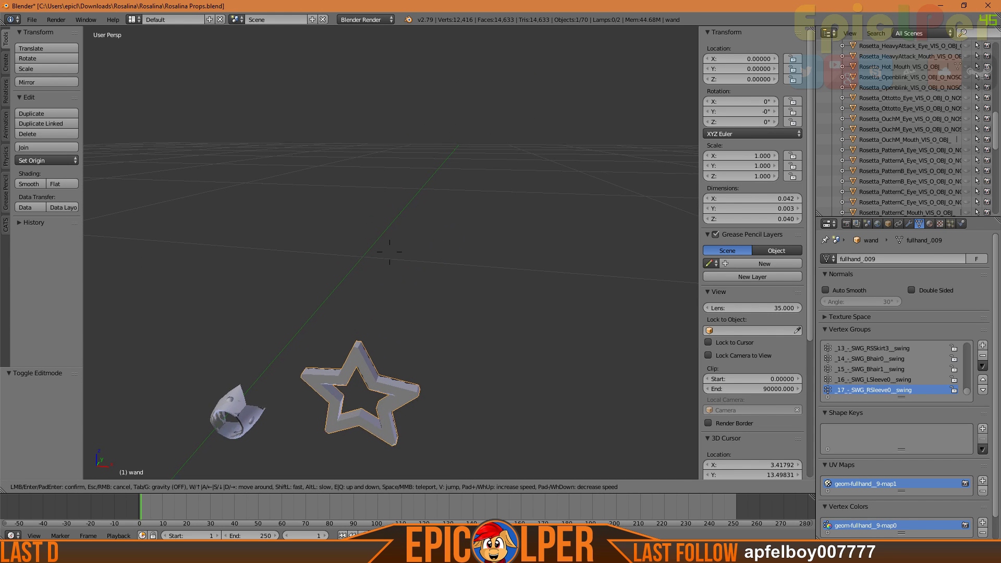
pyautogui.press('w')
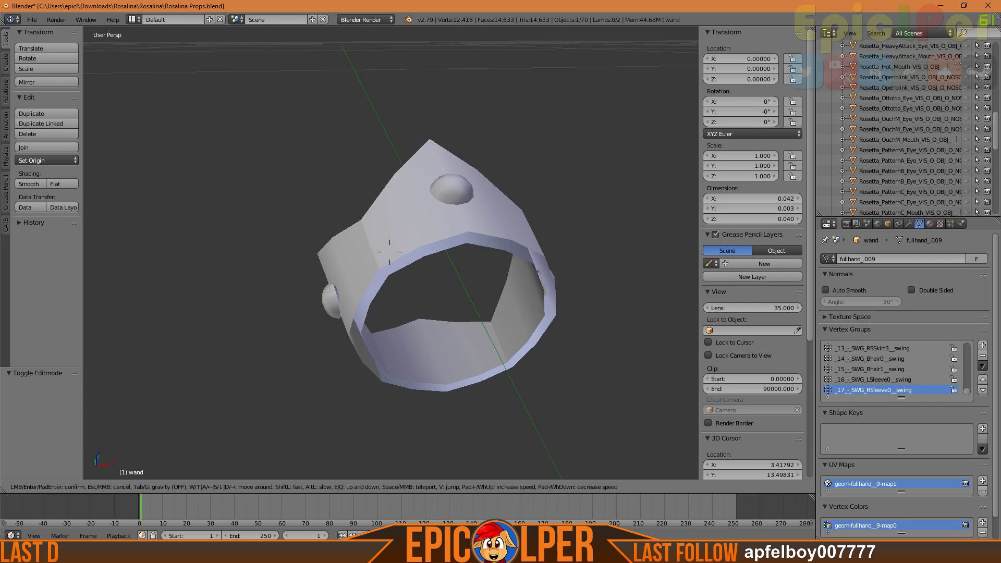
pyautogui.press('s')
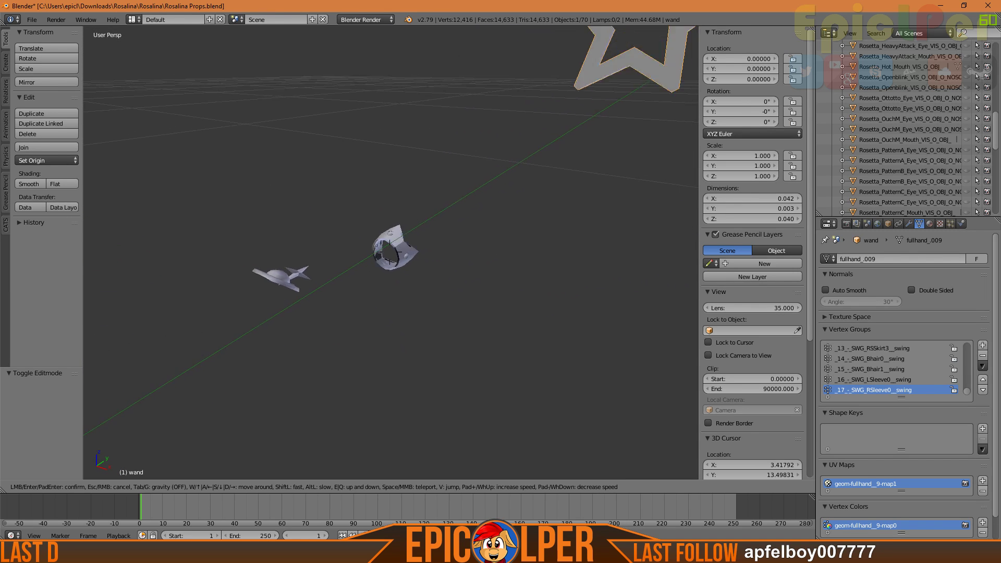
pyautogui.press('w')
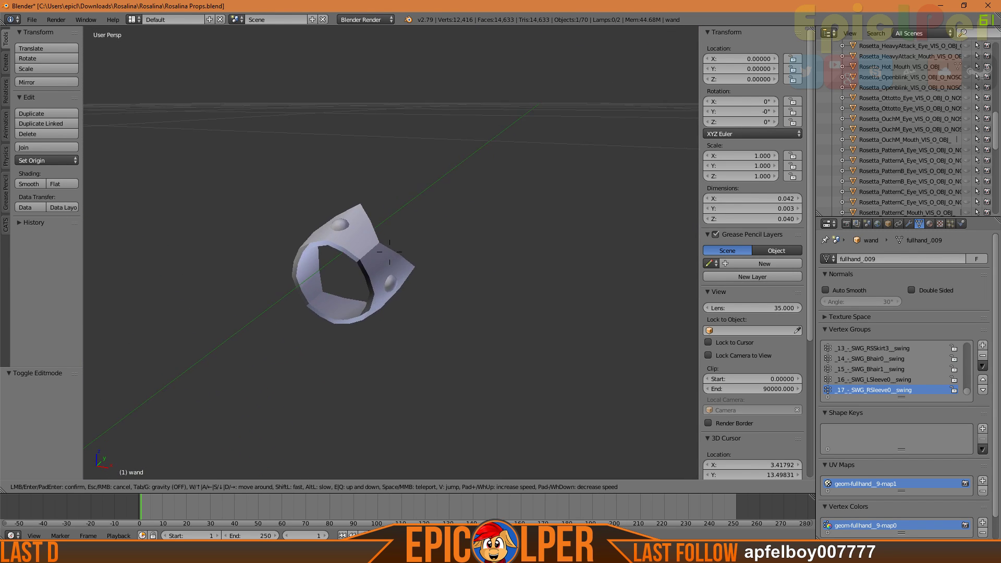
pyautogui.press('w')
pyautogui.click(390, 252)
pyautogui.rightClick(390, 252)
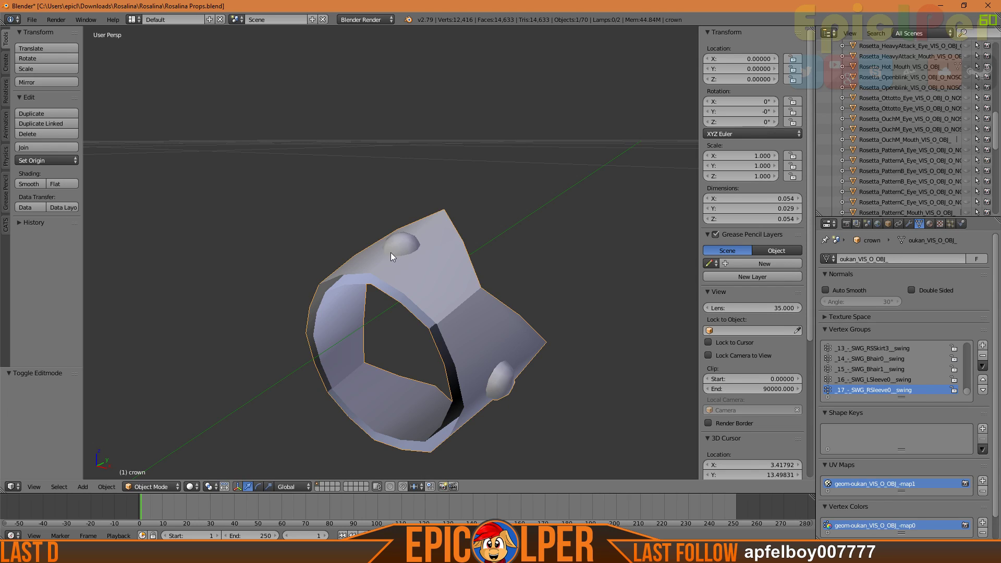
# Find the crown in the object list, hide and reshow it to identify it, and inspect its ring from another angle
pyautogui.scroll(-5, 925, 183)
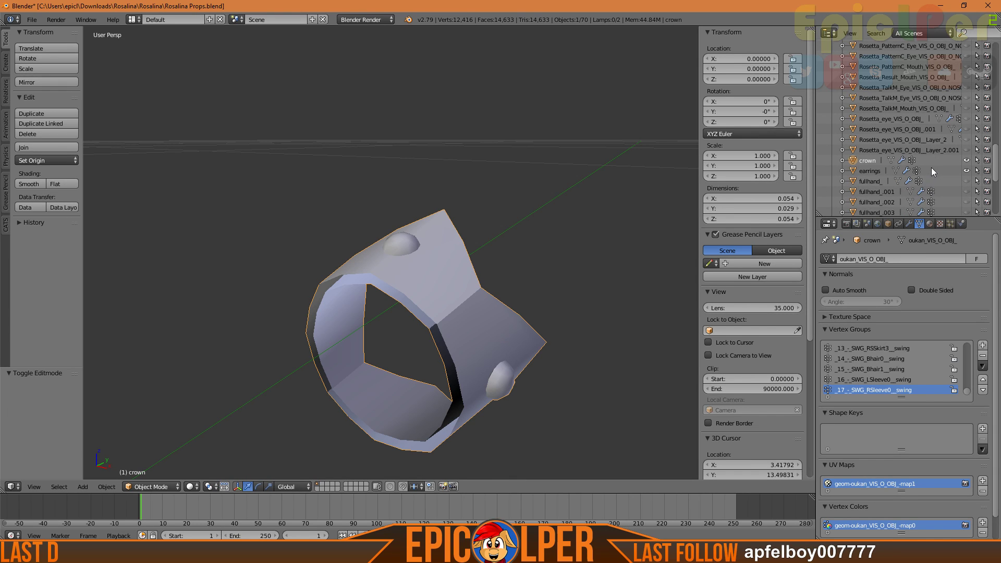
pyautogui.click(967, 160)
pyautogui.click(967, 160)
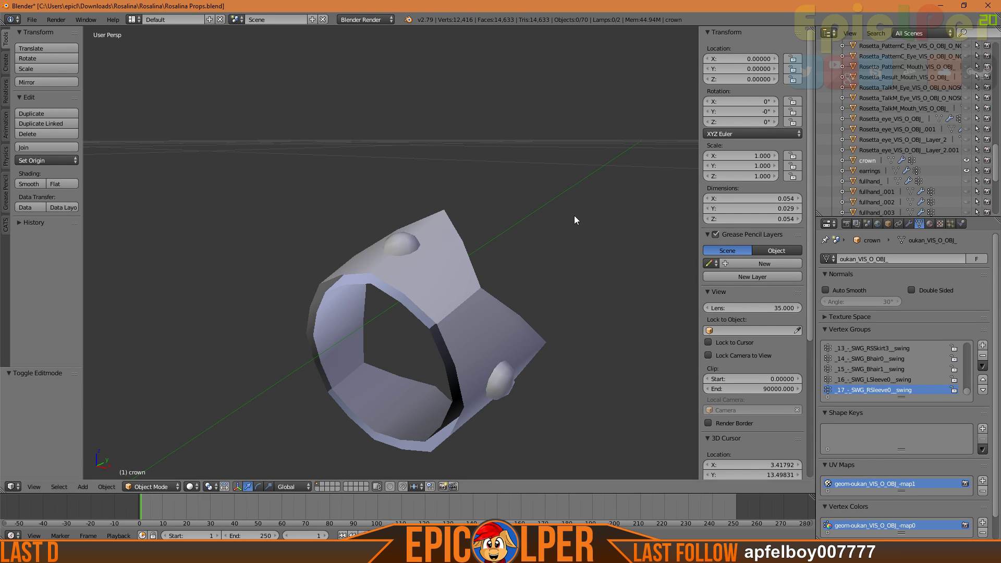
pyautogui.moveTo(360, 214); pyautogui.dragTo(392, 205, button='middle')
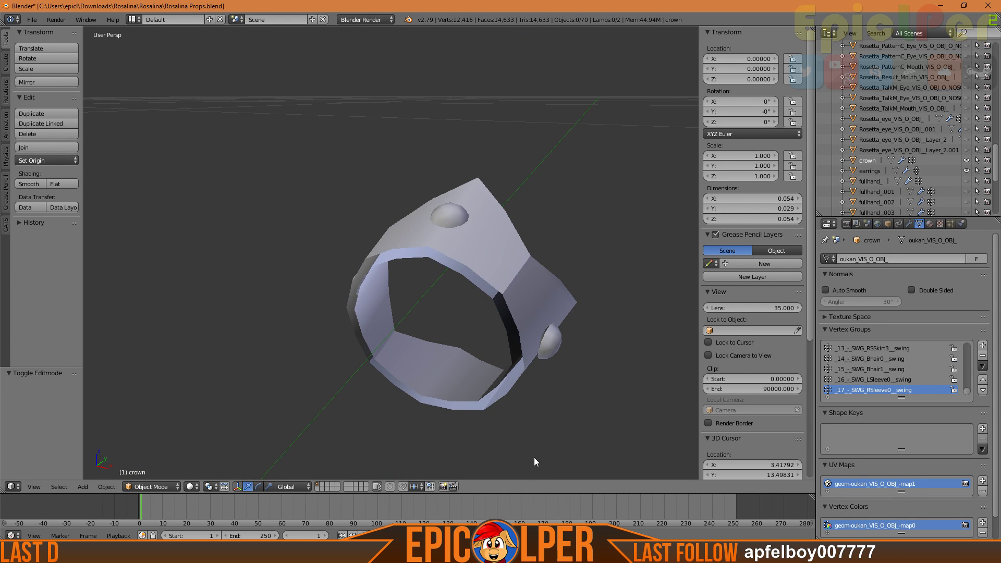
# Switch to Cura and try to load Rosalina Crown.stl from the nested Rosalina folder in Downloads
pyautogui.hotkey('alt', 'Tab')
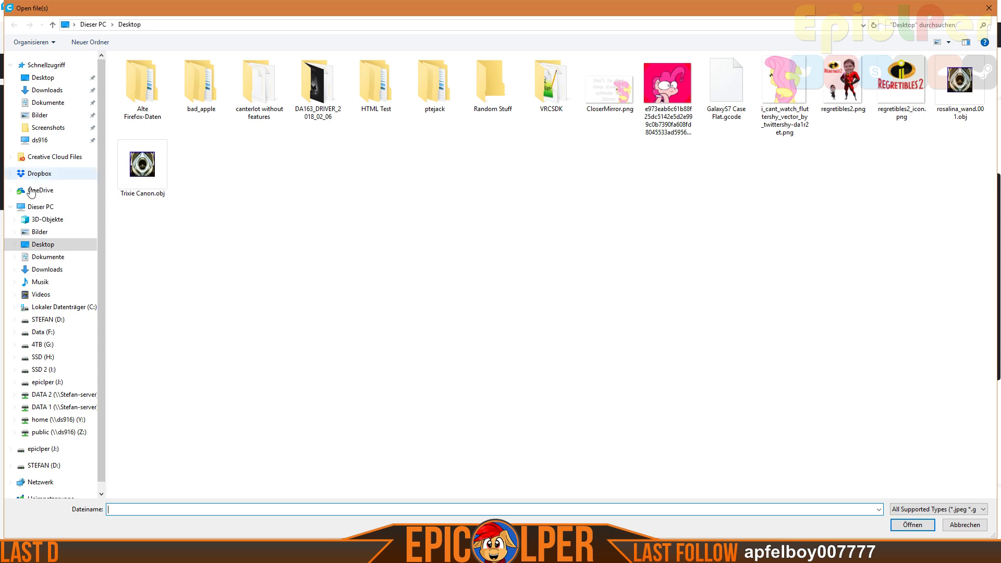
pyautogui.click(54, 270)
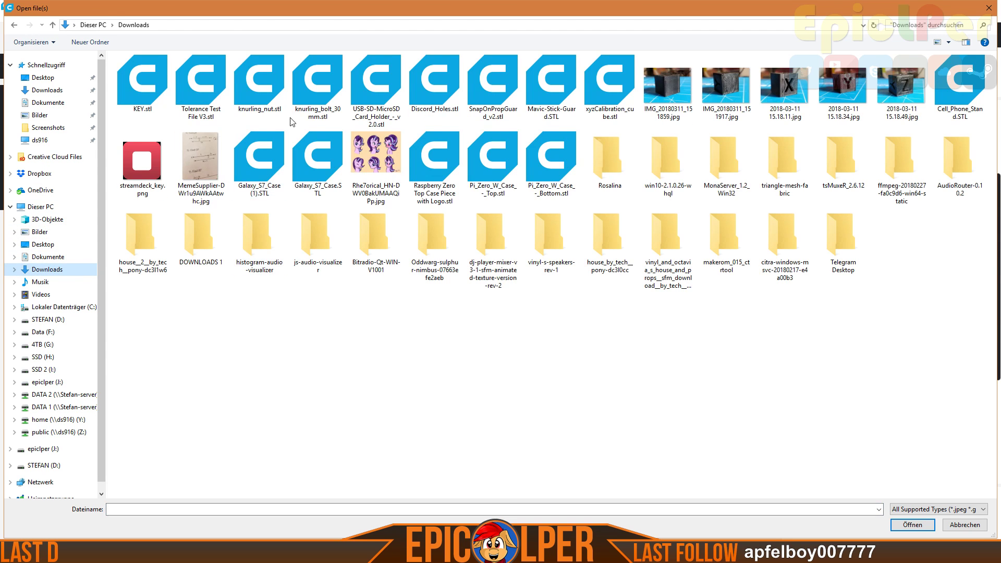
pyautogui.doubleClick(605, 172)
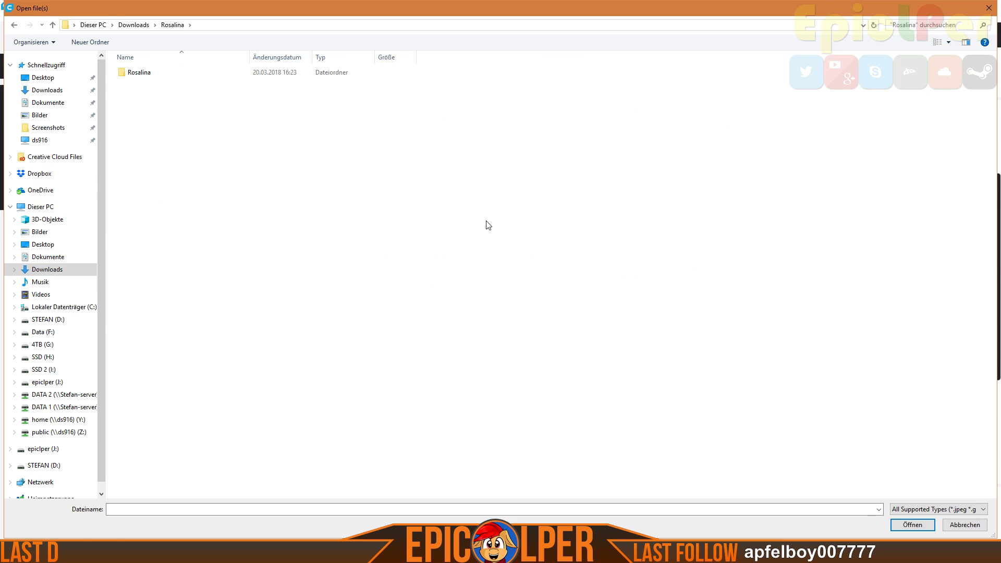
pyautogui.doubleClick(161, 74)
pyautogui.doubleClick(153, 170)
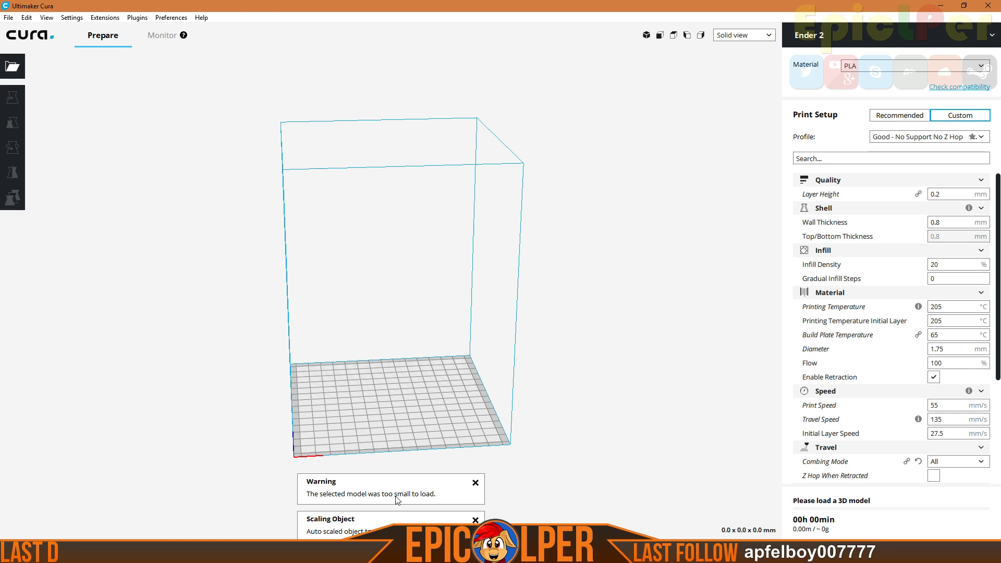
# Examine the build volume at far and close range to look for the crown model
pyautogui.scroll(-5, 492, 364)
pyautogui.scroll(-1, 492, 363)
pyautogui.scroll(10, 492, 364)
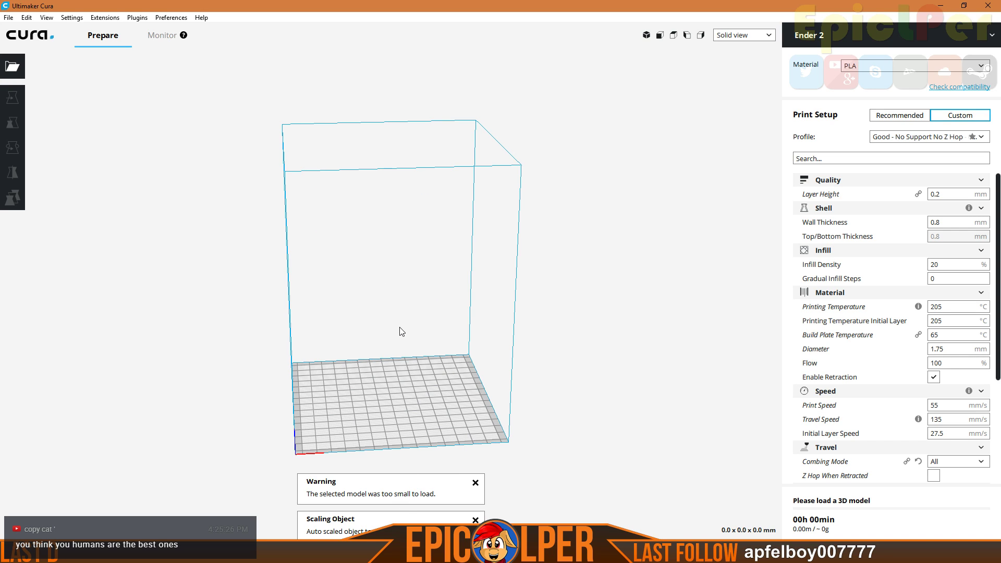
pyautogui.scroll(-10, 272, 341)
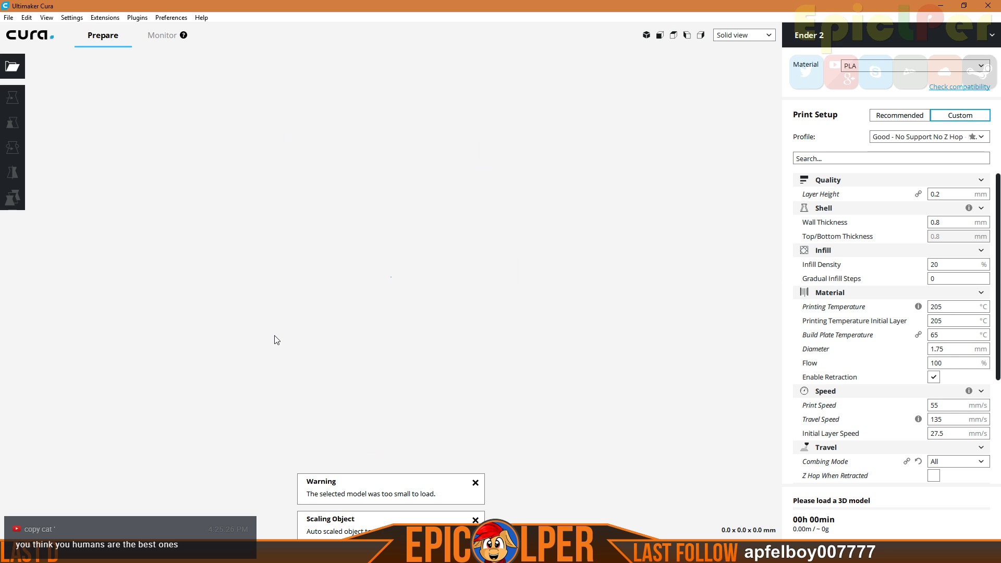
pyautogui.scroll(5, 276, 340)
pyautogui.scroll(2, 276, 339)
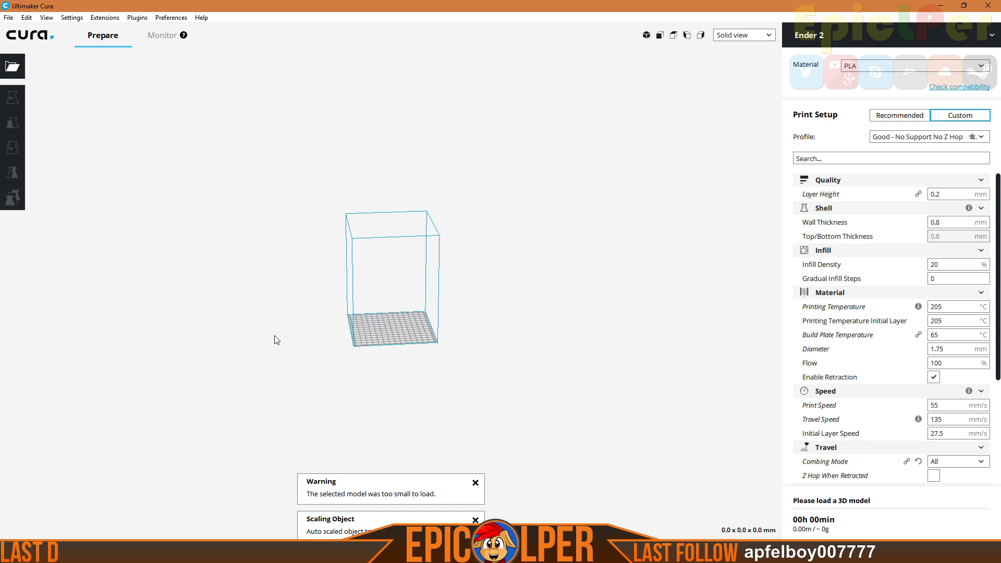
pyautogui.scroll(2, 277, 340)
# Try to locate the crown by arranging and selecting all models on the build plate
pyautogui.rightClick(349, 336)
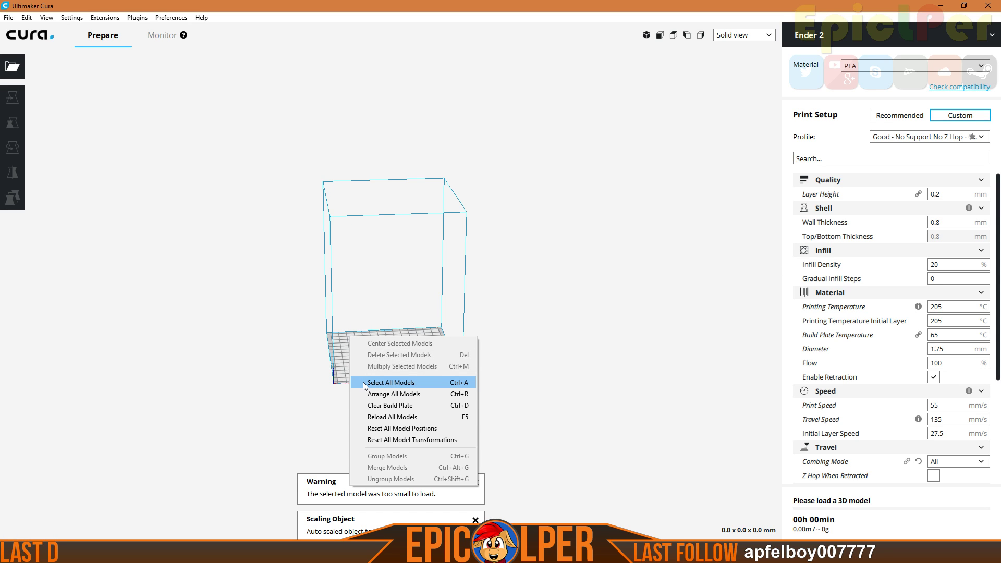
pyautogui.click(376, 396)
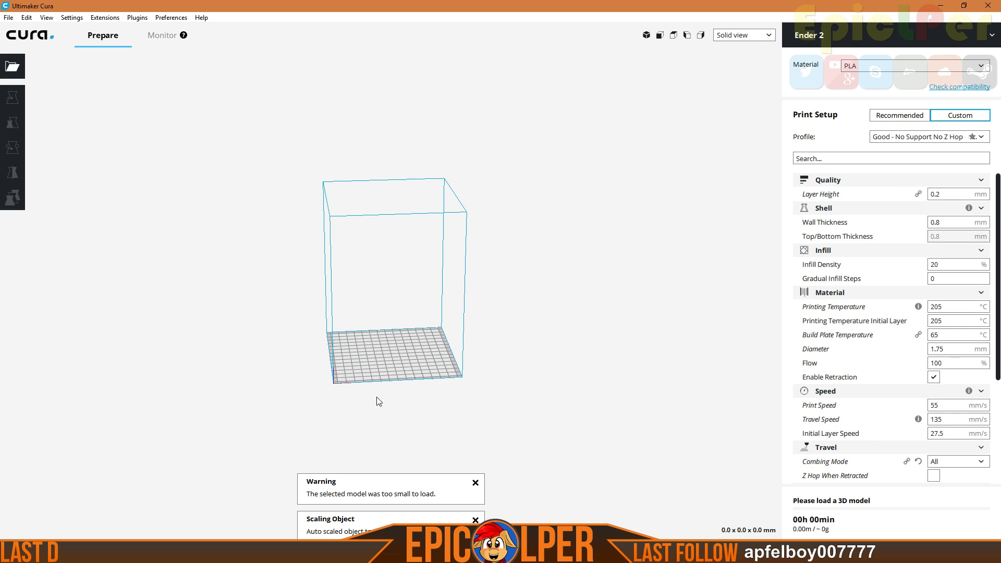
pyautogui.rightClick(385, 366)
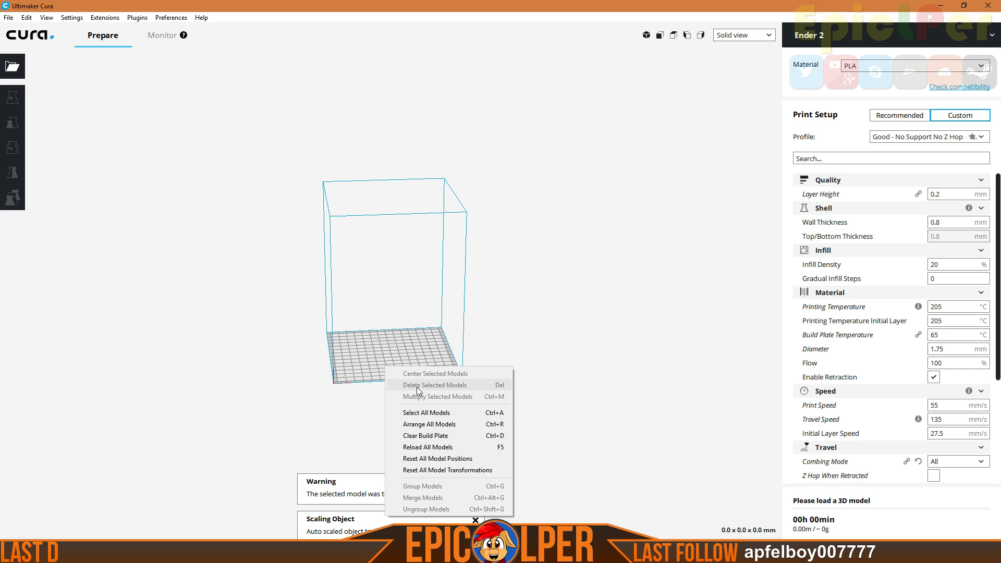
pyautogui.click(417, 413)
pyautogui.rightClick(383, 352)
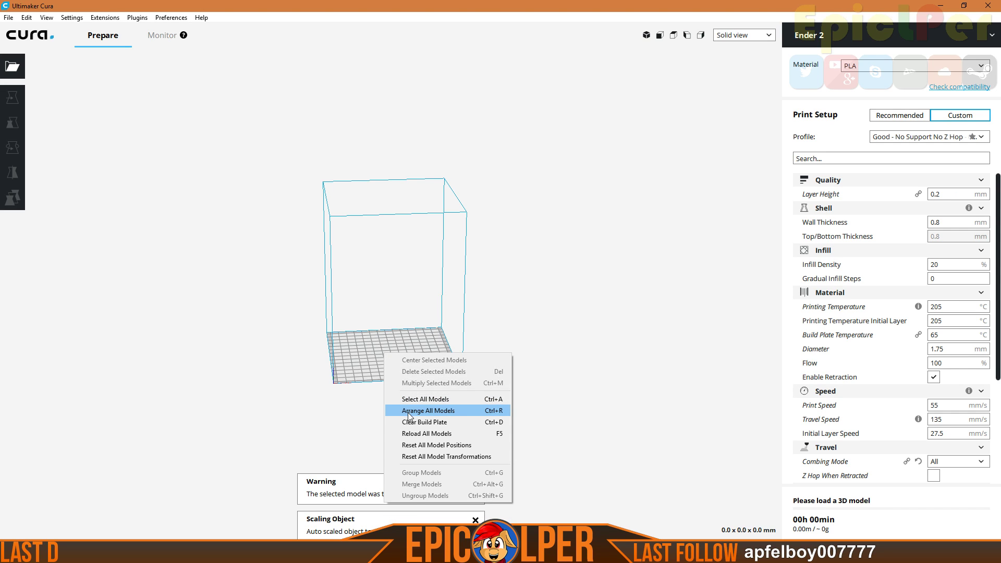
pyautogui.click(417, 410)
pyautogui.rightClick(394, 363)
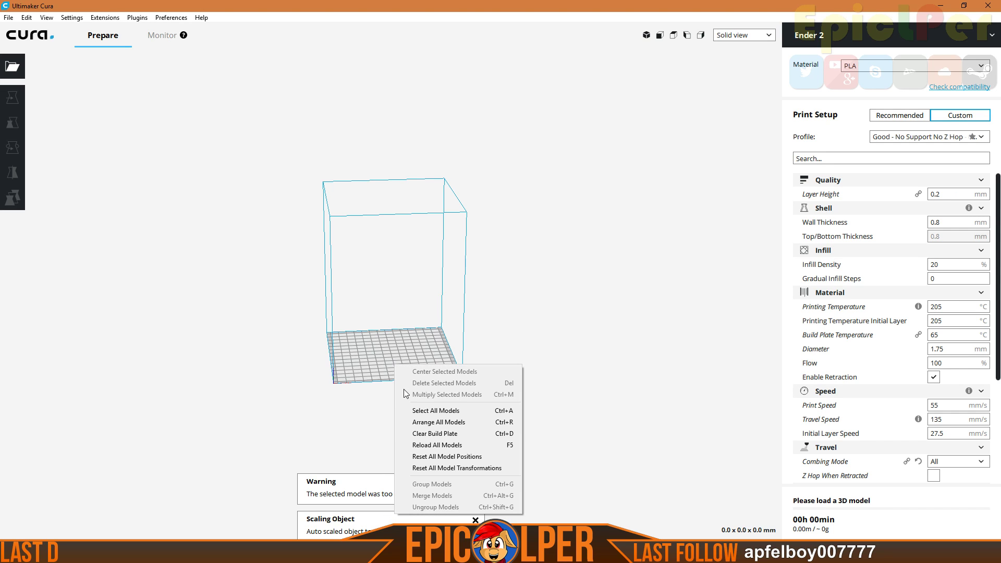
pyautogui.click(353, 429)
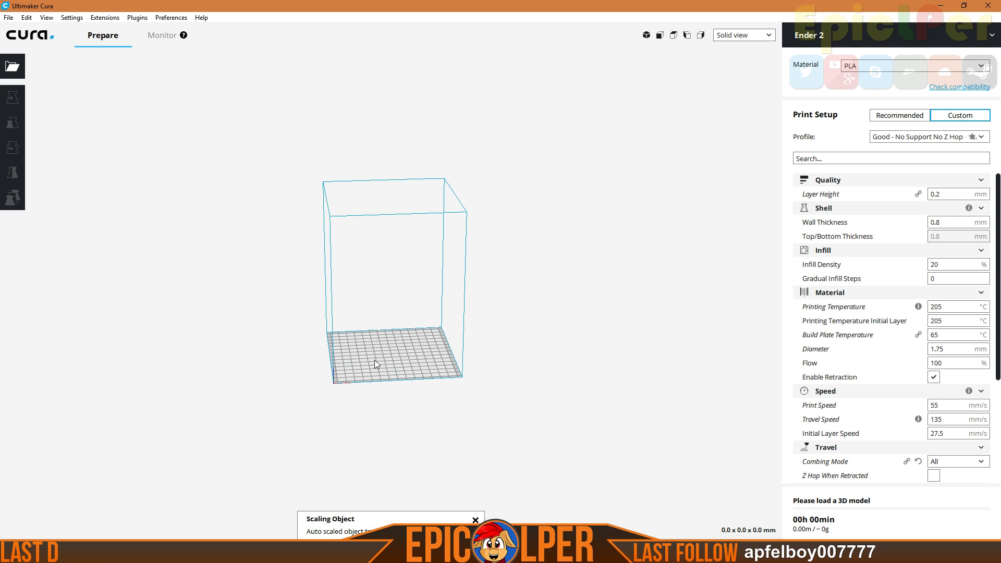
# Check the build plate at different distances again and try resetting all model transformations
pyautogui.scroll(-10, 375, 361)
pyautogui.scroll(10, 380, 365)
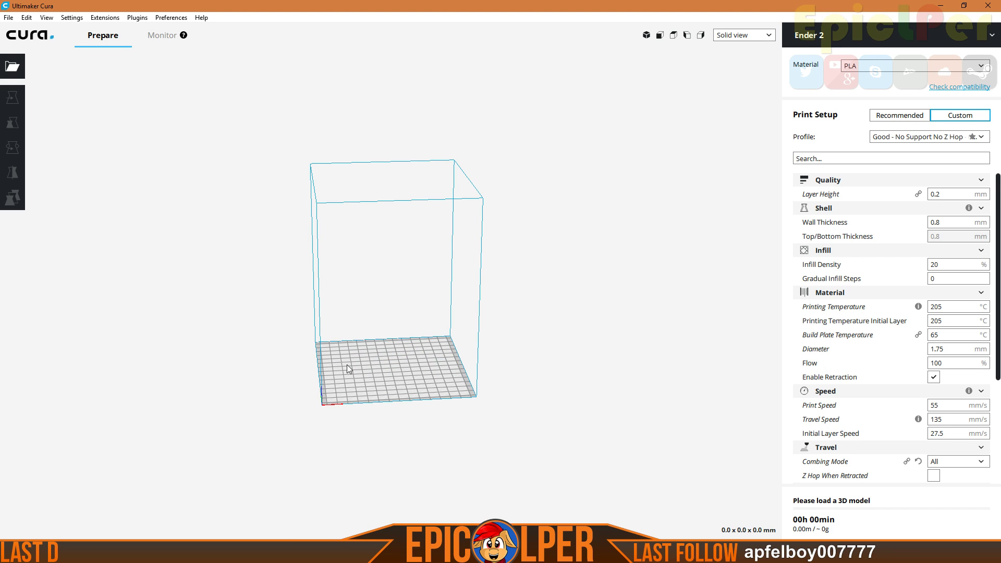
pyautogui.rightClick(364, 351)
pyautogui.click(296, 369)
pyautogui.rightClick(346, 380)
pyautogui.click(375, 486)
# Try reloading all models, and clear the build plate
pyautogui.rightClick(379, 385)
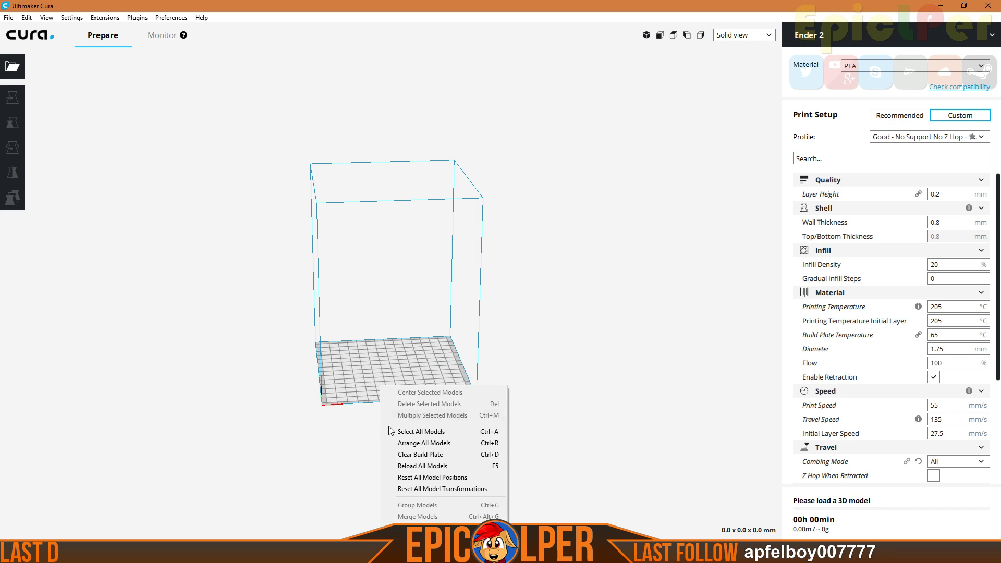
pyautogui.click(395, 462)
pyautogui.rightClick(379, 385)
pyautogui.click(398, 454)
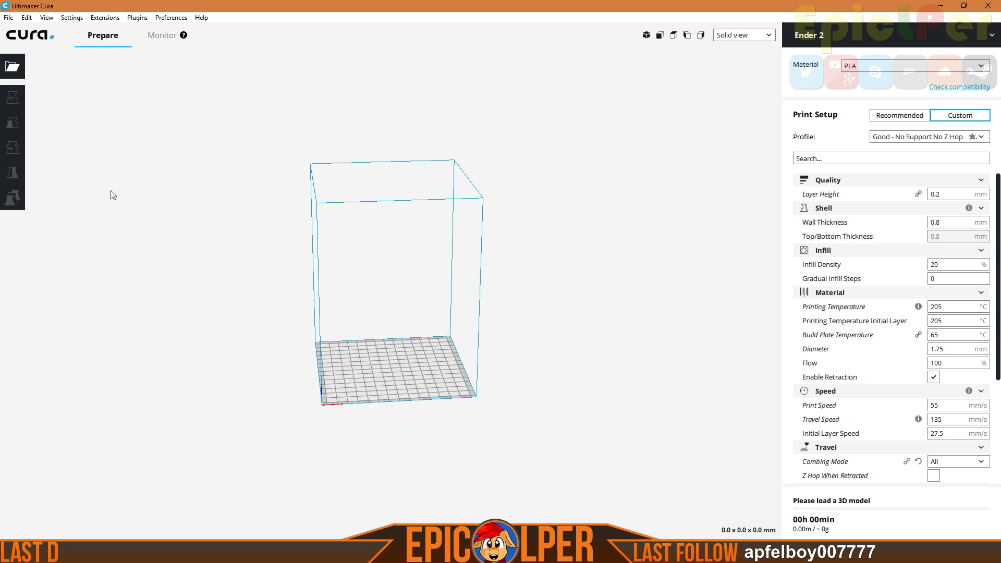
# Try to load Rosalina Crown.stl into Cura again and select all models
pyautogui.click(17, 75)
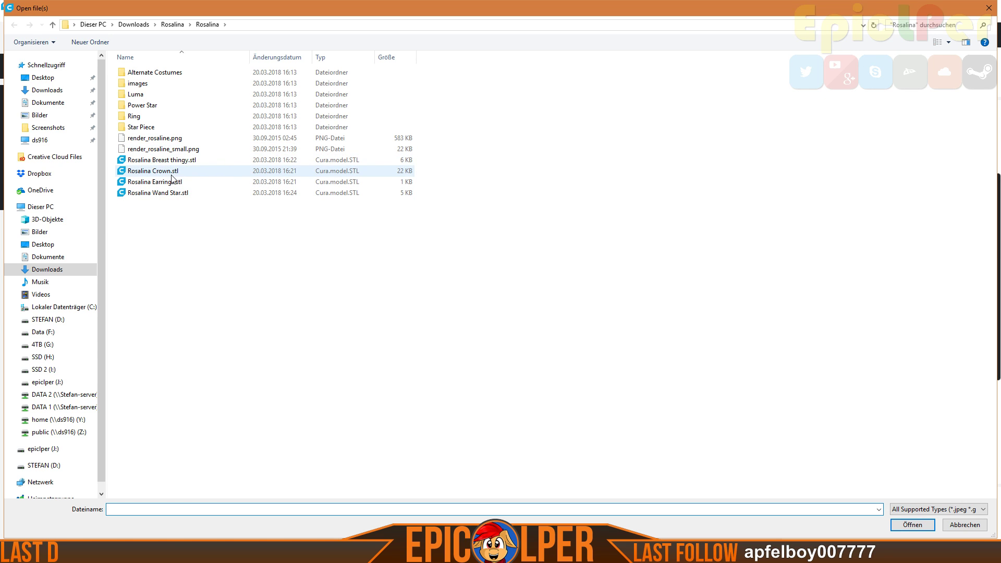
pyautogui.doubleClick(172, 174)
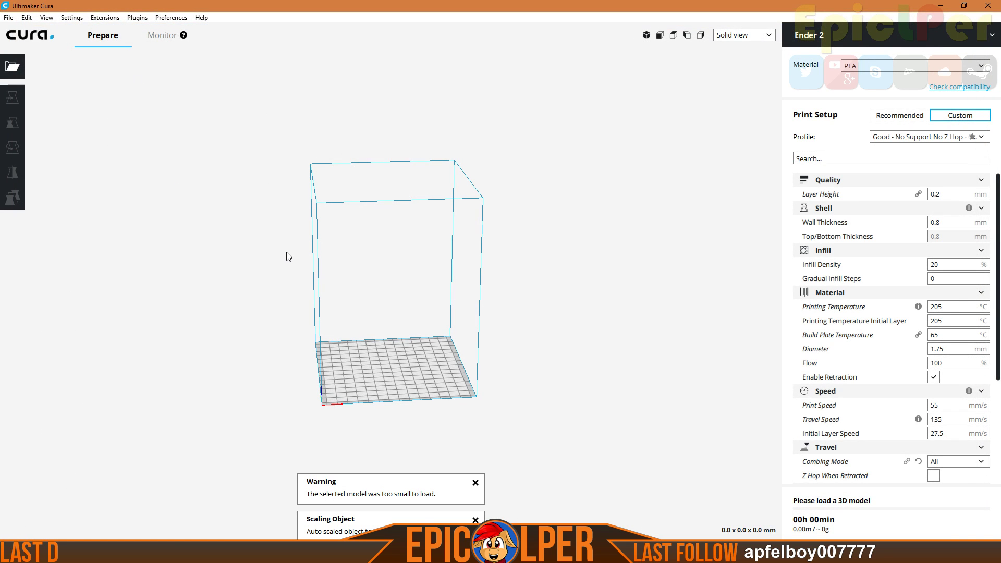
pyautogui.rightClick(246, 225)
pyautogui.click(261, 271)
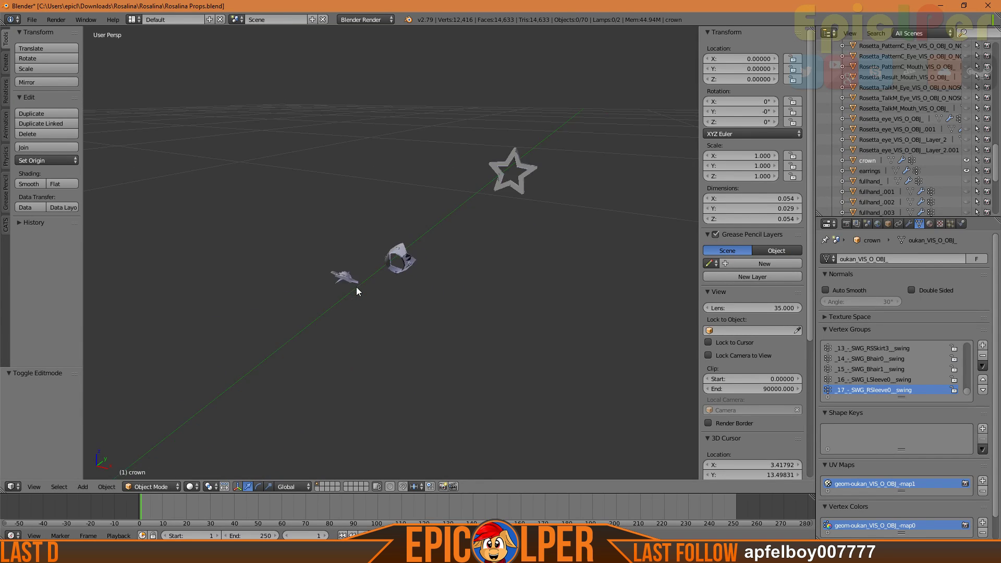
# Select the crown and set up an STL export of only the selection at a scale of 1000
pyautogui.moveTo(342, 185); pyautogui.dragTo(350, 199, button='middle')
pyautogui.rightClick(413, 301)
pyautogui.scroll(2, 425, 249)
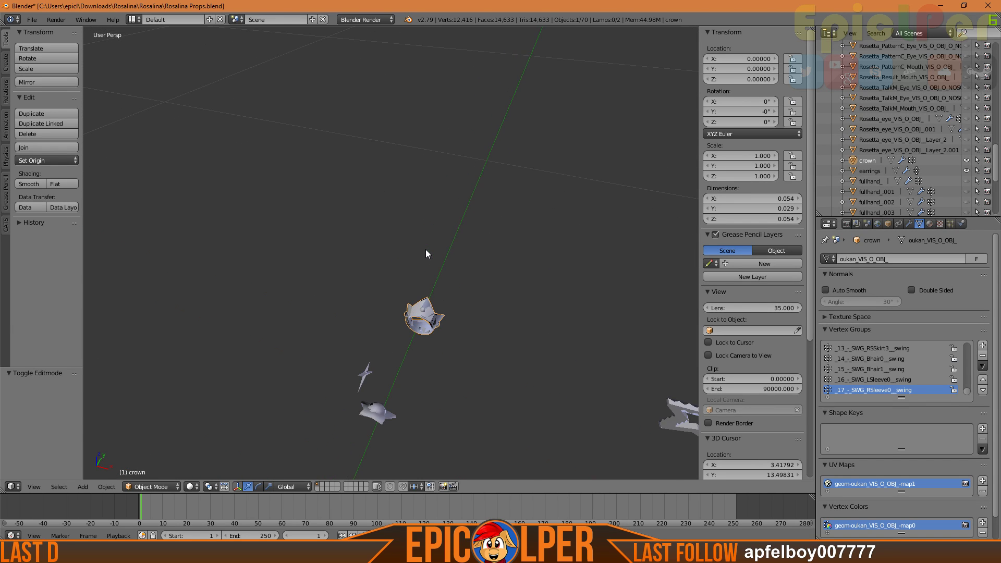
pyautogui.click(31, 19)
pyautogui.moveTo(68, 232)
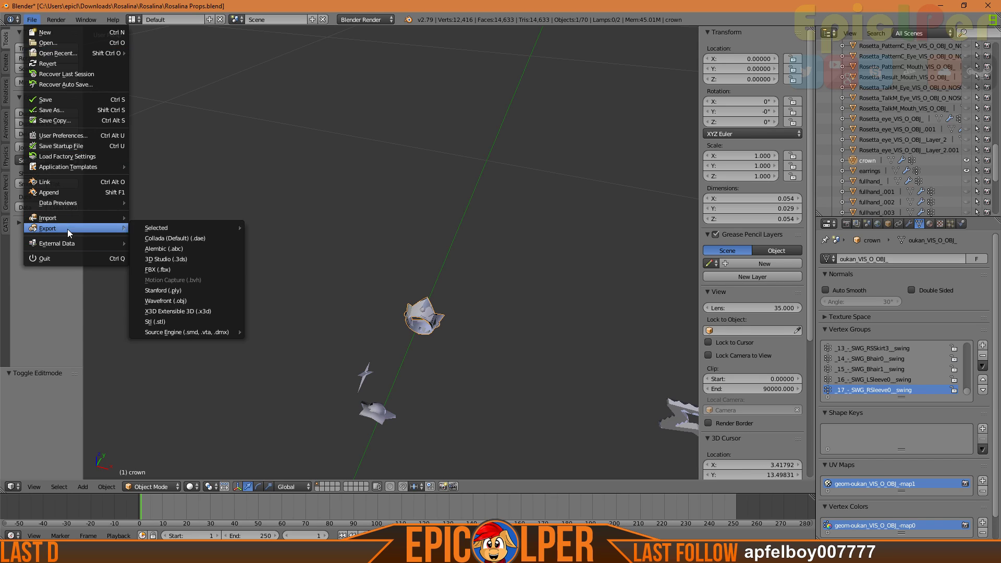
pyautogui.click(190, 315)
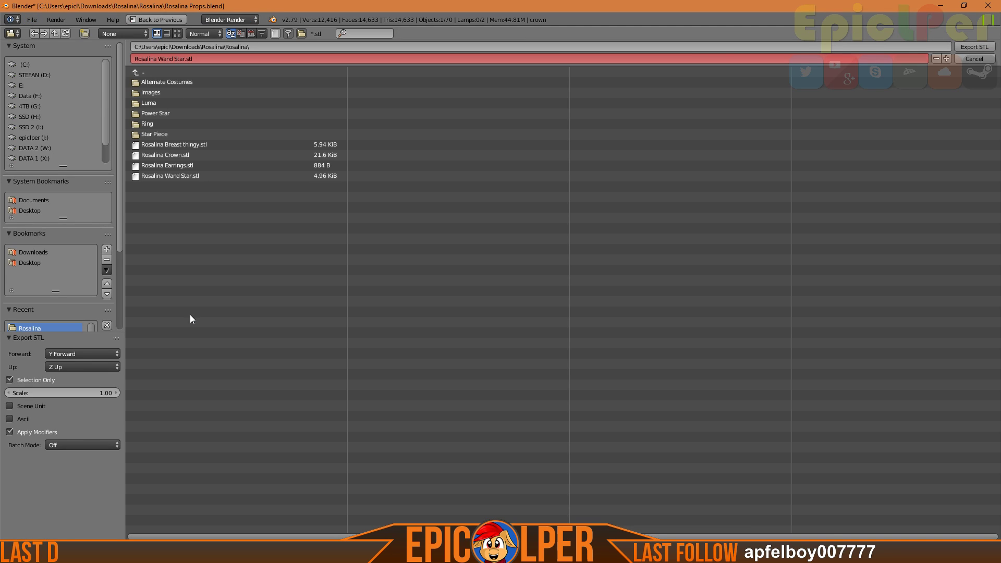
pyautogui.click(85, 394)
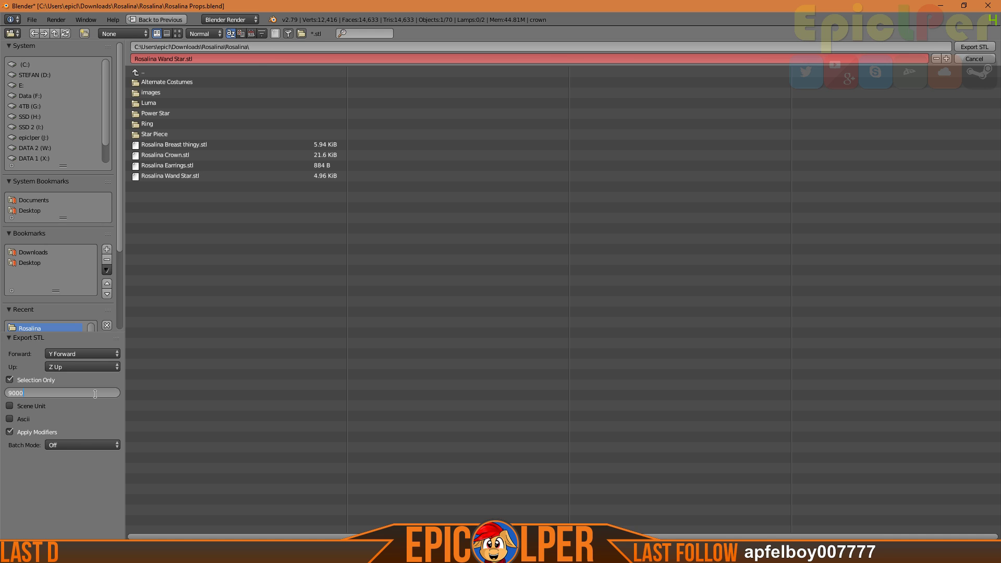
pyautogui.write('1000')
pyautogui.press('Return')
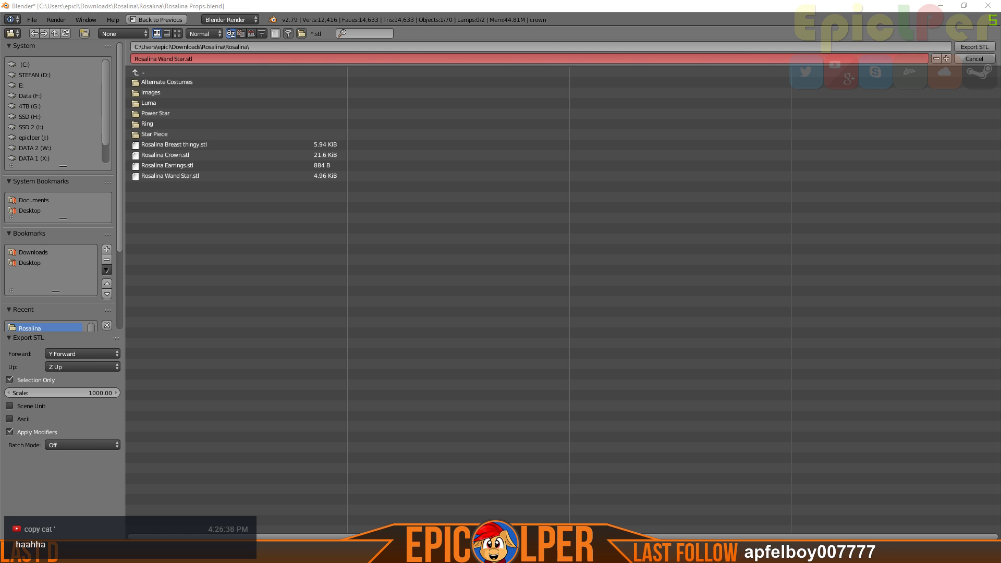
# Export the crown over the existing file Rosalina Crown.stl
pyautogui.click(214, 212)
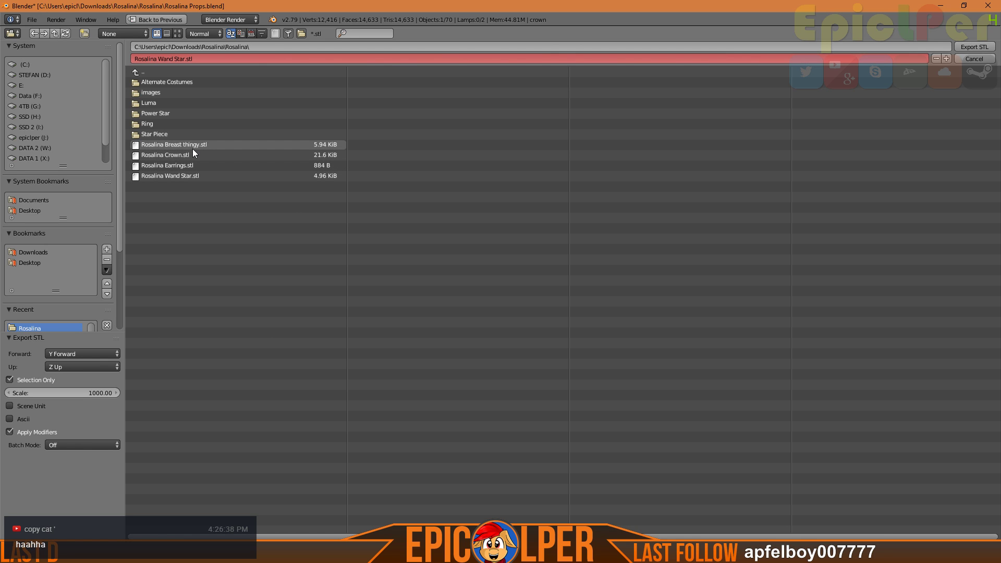
pyautogui.click(188, 155)
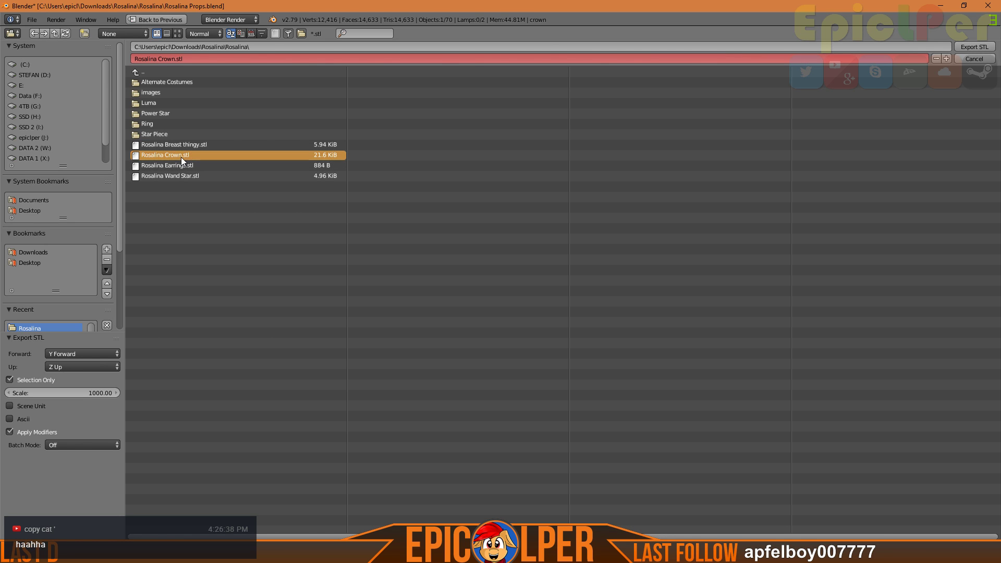
pyautogui.doubleClick(180, 155)
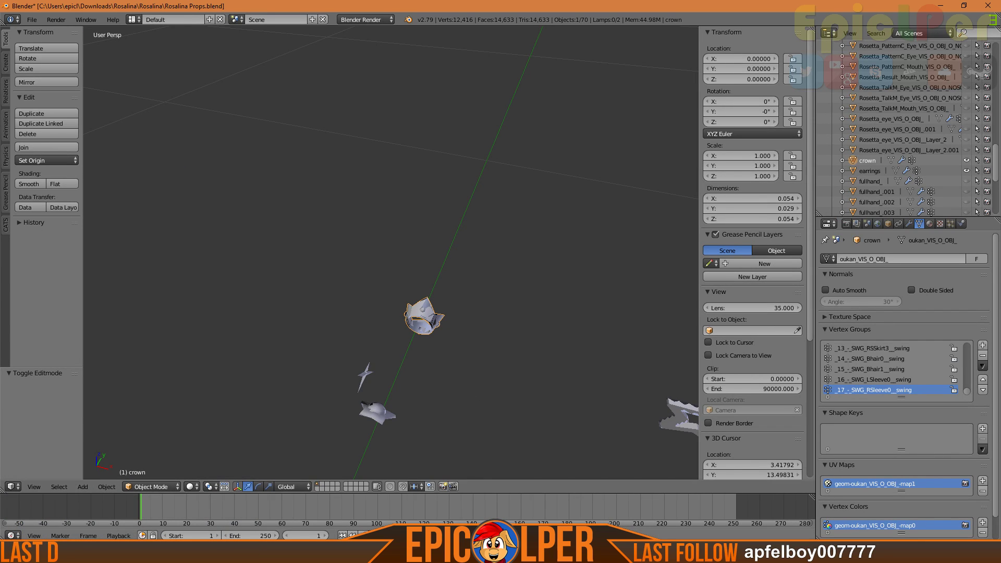
# Switch to Cura, load Rosalina Crown.stl onto the build plate and inspect the selected crown from several sides
pyautogui.hotkey('alt', 'Tab')
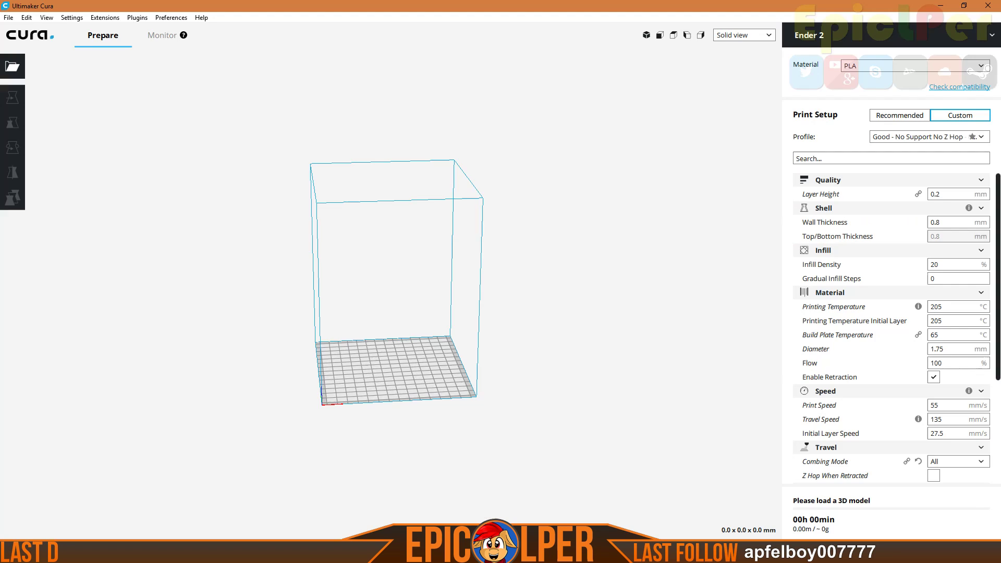
pyautogui.click(12, 67)
pyautogui.doubleClick(167, 176)
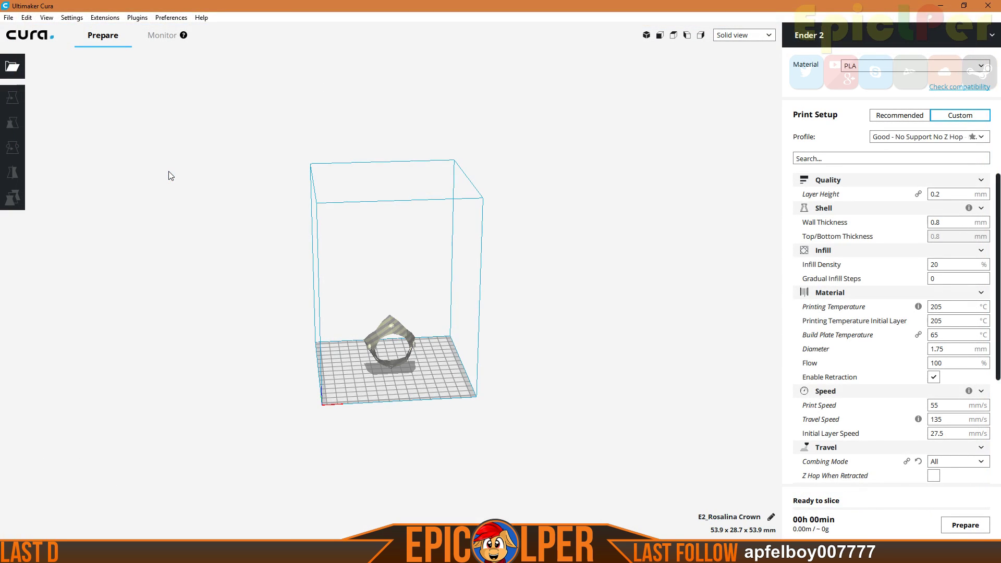
pyautogui.scroll(5, 412, 291)
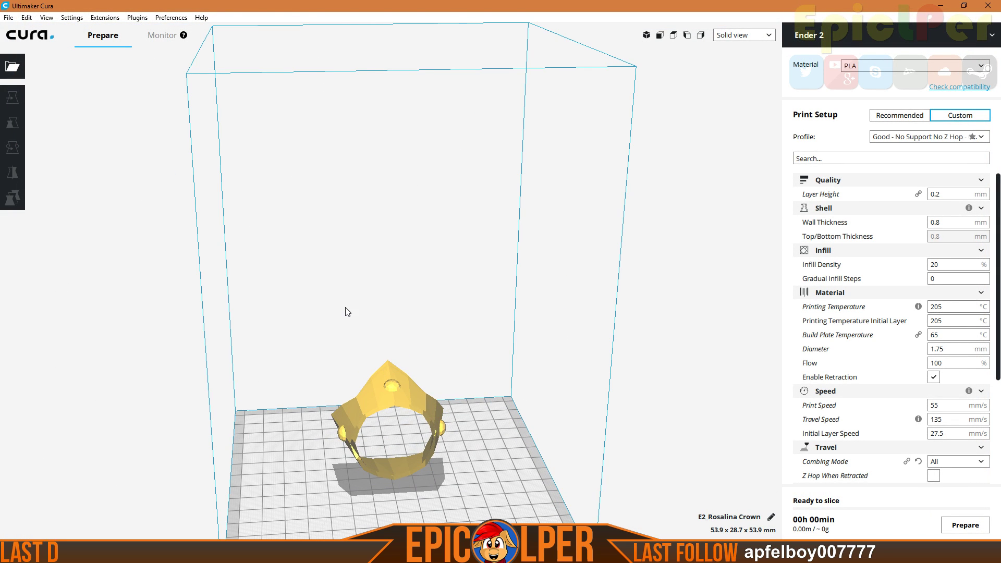
pyautogui.moveTo(334, 321); pyautogui.dragTo(567, 215, button='right')
pyautogui.click(376, 293)
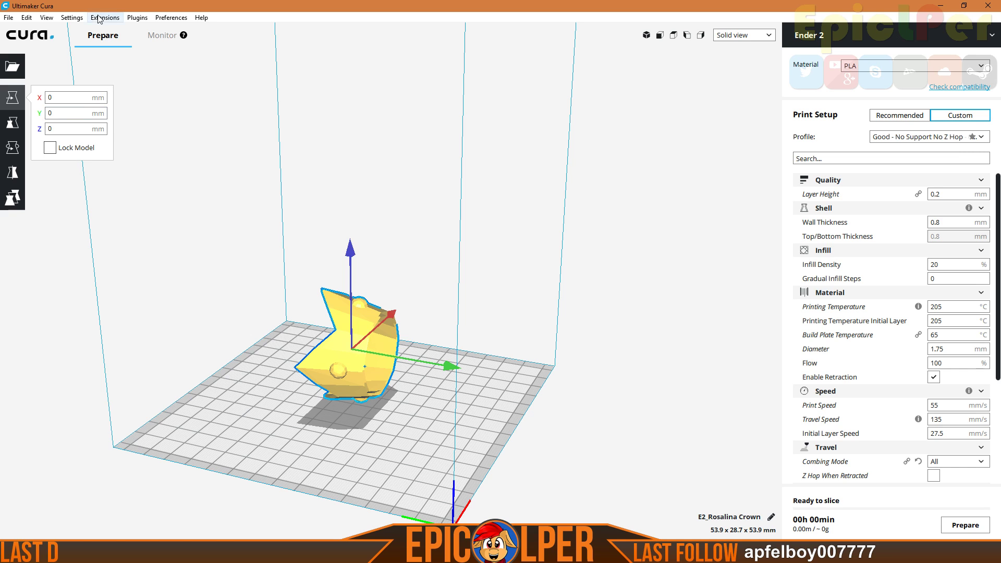
pyautogui.moveTo(291, 348); pyautogui.dragTo(318, 360, button='middle')
pyautogui.moveTo(318, 361); pyautogui.dragTo(467, 408, button='right')
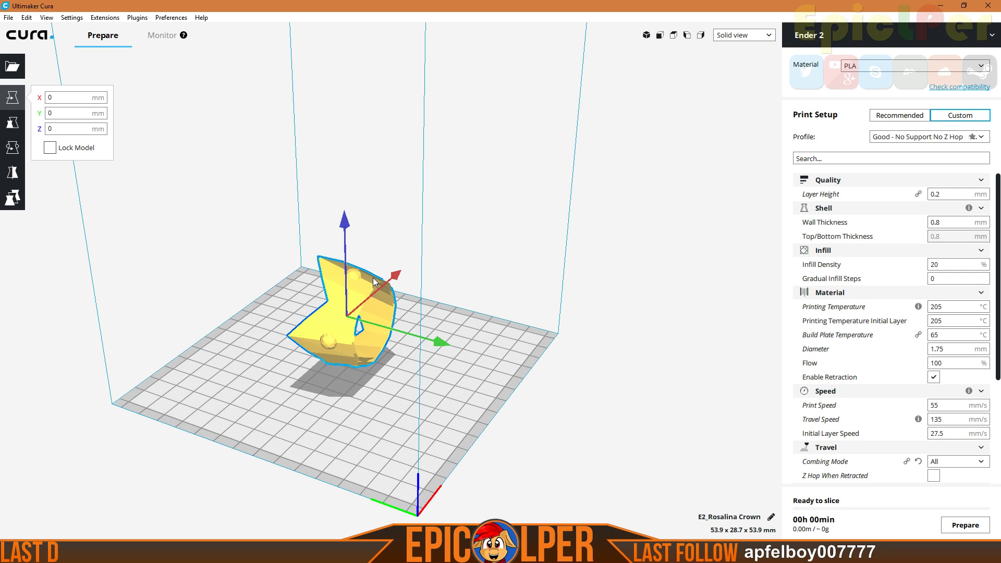
# Rotate the crown so its base faces the build plate and its points face up
pyautogui.click(66, 19)
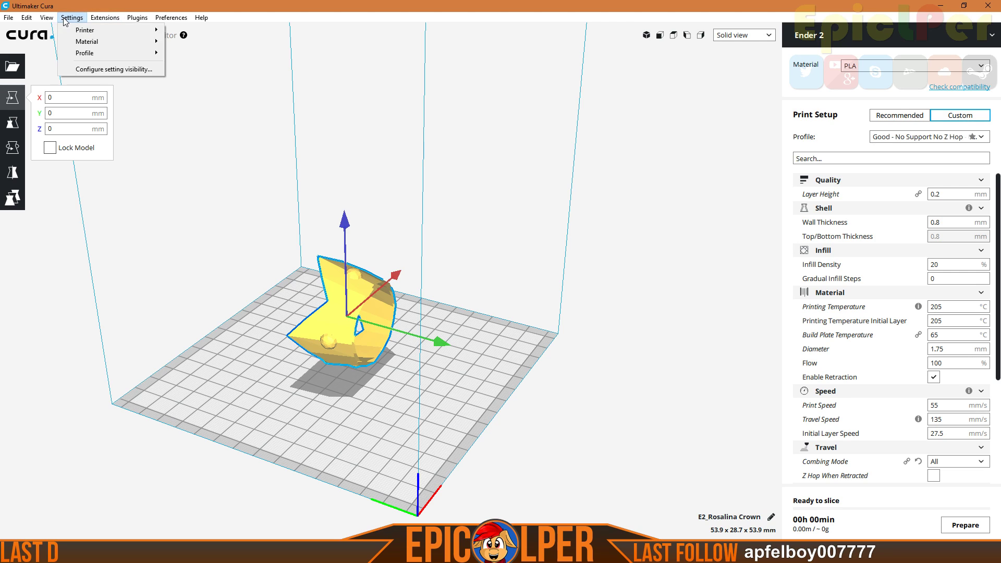
pyautogui.click(144, 20)
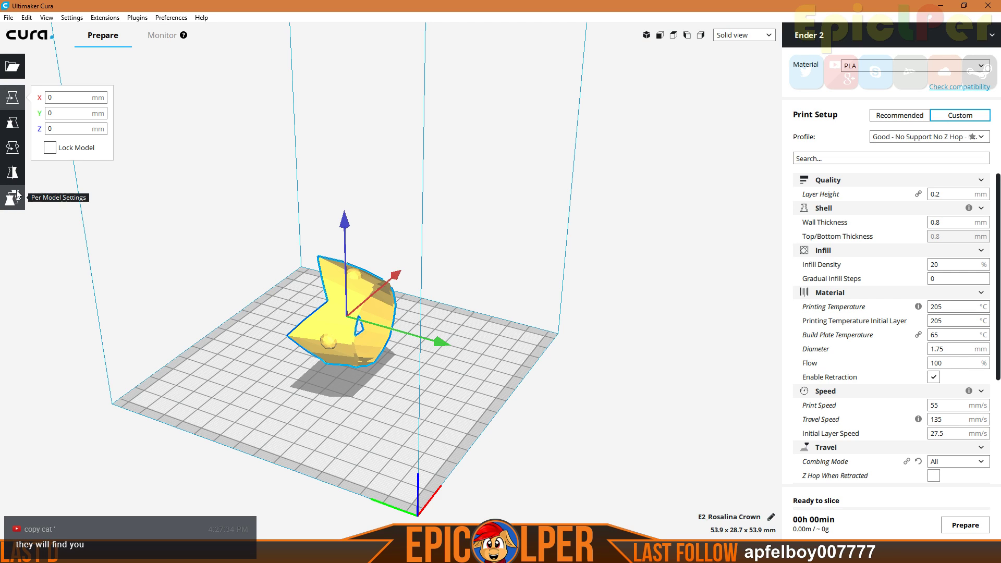
pyautogui.click(12, 147)
pyautogui.moveTo(281, 253); pyautogui.dragTo(484, 441)
pyautogui.moveTo(490, 426); pyautogui.dragTo(571, 268, button='right')
pyautogui.scroll(5, 319, 217)
pyautogui.moveTo(465, 217); pyautogui.dragTo(483, 402, button='right')
pyautogui.moveTo(493, 333); pyautogui.dragTo(515, 351, button='middle')
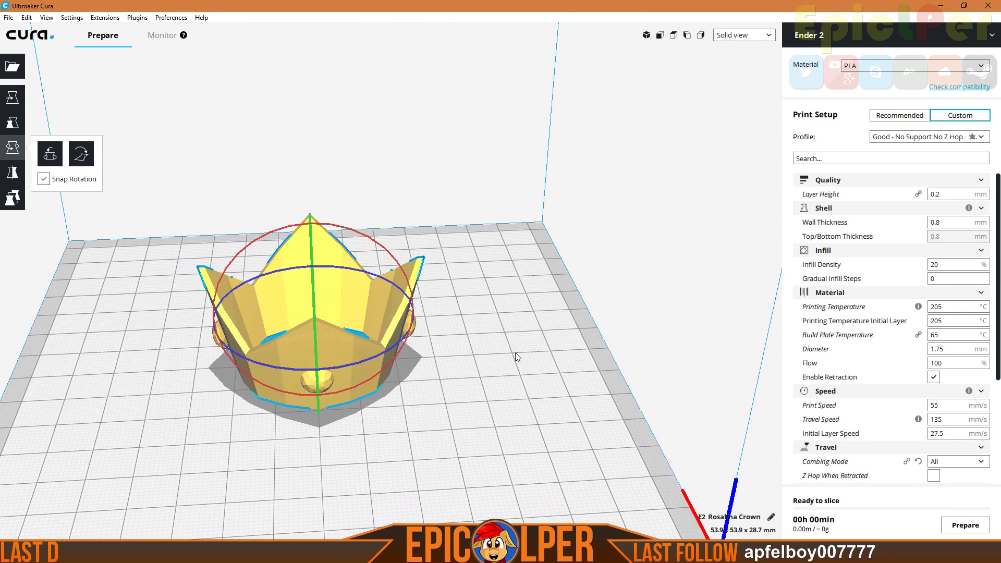
# Display the crown in Layer view and examine the sliced walls and supports up close
pyautogui.click(725, 36)
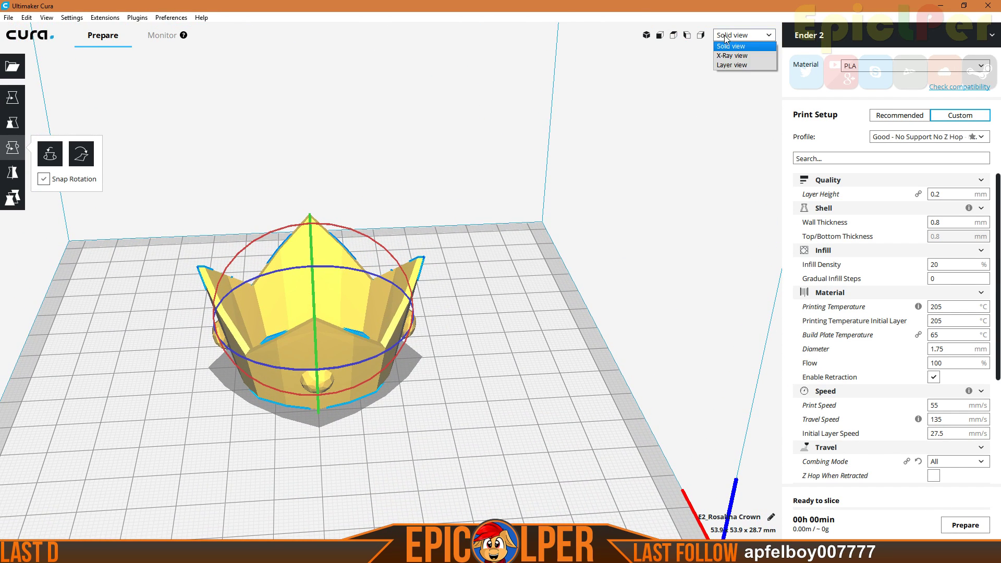
pyautogui.click(732, 65)
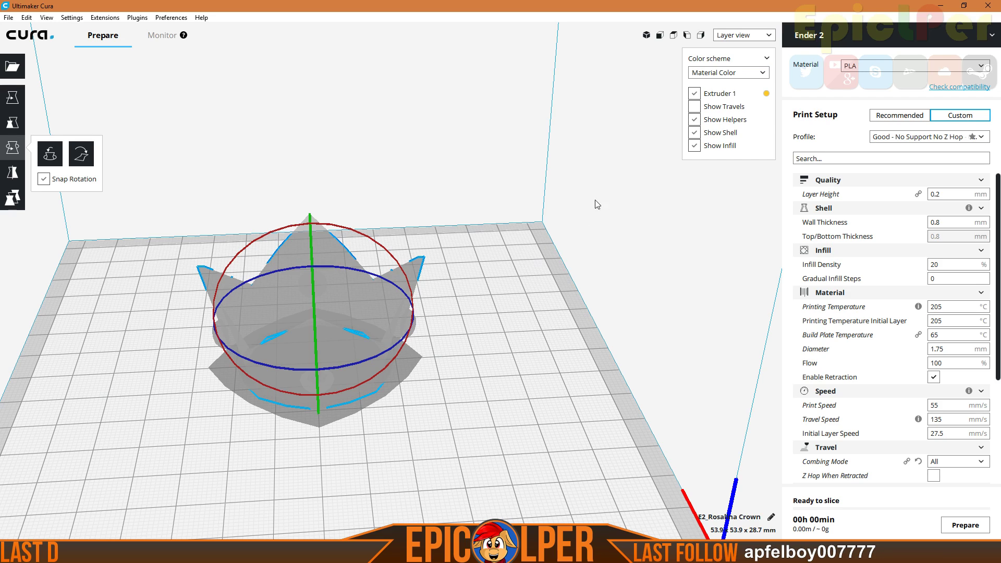
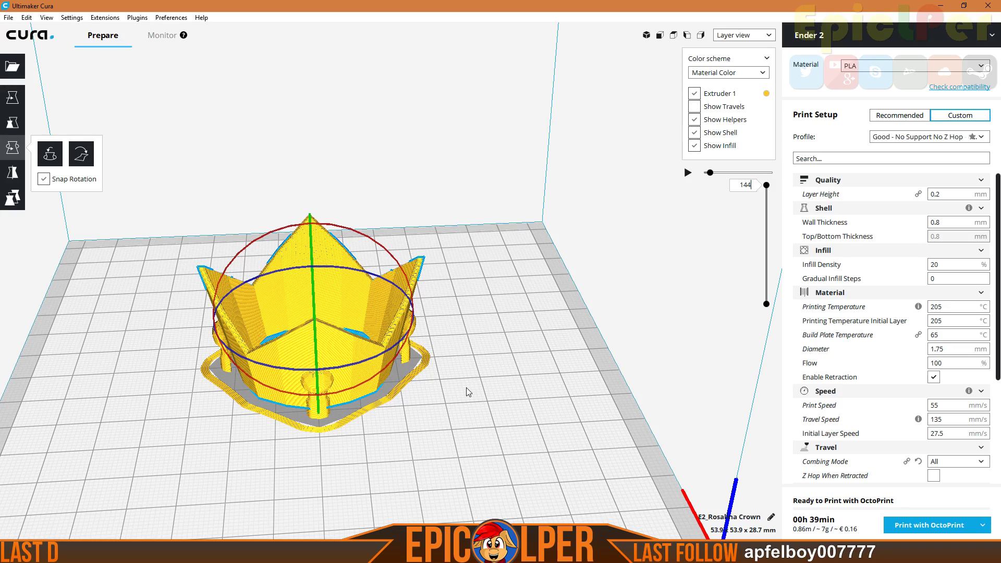
pyautogui.moveTo(466, 386); pyautogui.dragTo(417, 258, button='right')
pyautogui.scroll(3, 387, 267)
pyautogui.moveTo(511, 280); pyautogui.dragTo(576, 283, button='right')
pyautogui.scroll(5, 533, 300)
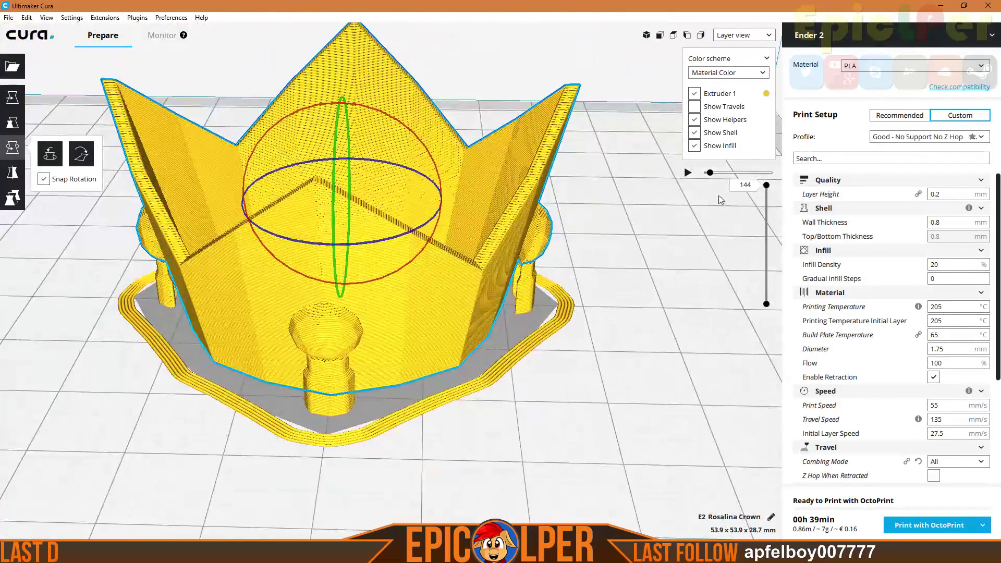
# Examine the crown's sliced layers from layer 144 down to layer 1 and back up again
pyautogui.moveTo(770, 192); pyautogui.dragTo(749, 310)
pyautogui.moveTo(353, 316); pyautogui.dragTo(362, 301, button='right')
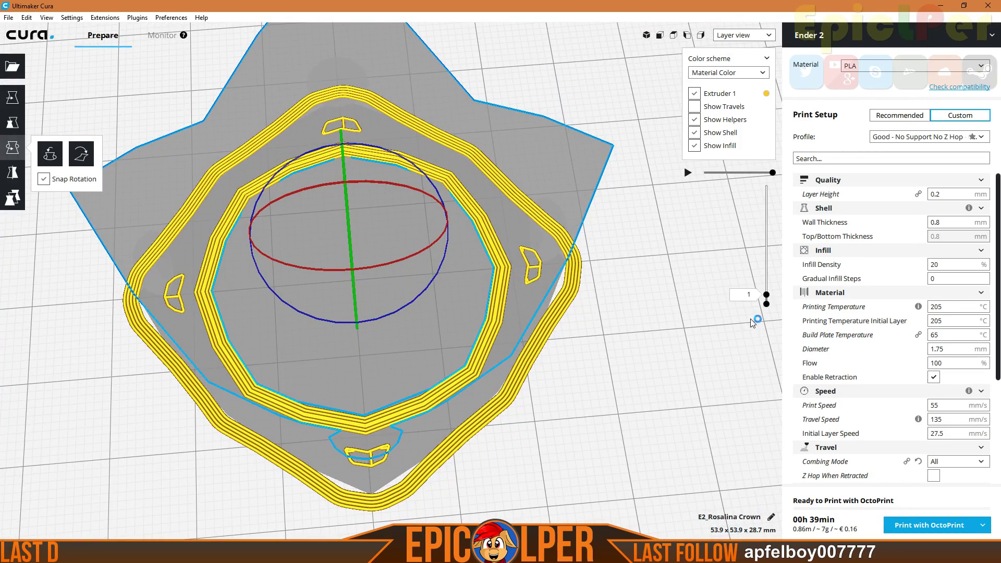
pyautogui.moveTo(765, 294); pyautogui.dragTo(766, 184)
pyautogui.scroll(-5, 716, 293)
pyautogui.moveTo(716, 293); pyautogui.dragTo(558, 279, button='right')
pyautogui.scroll(4, 560, 277)
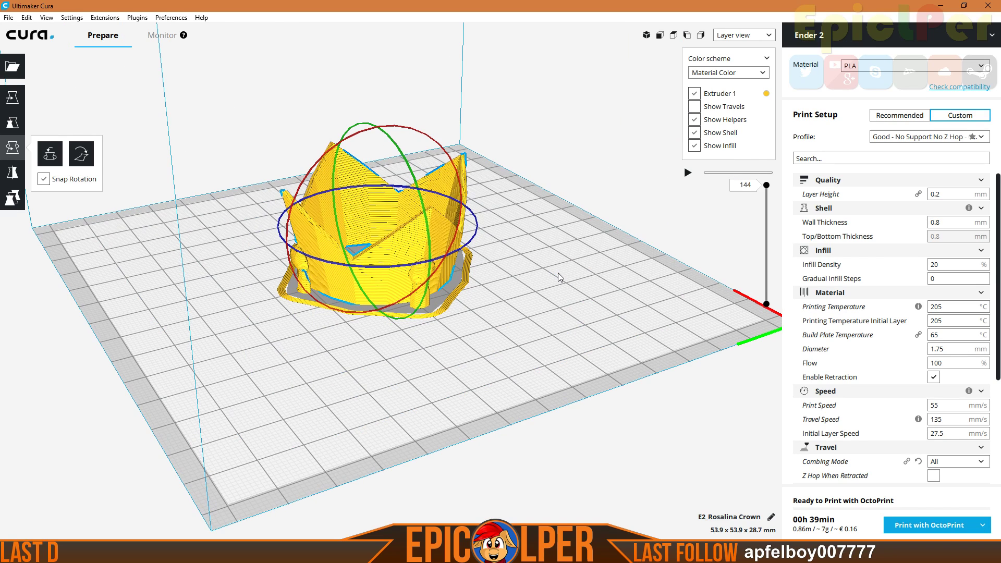
# Scale the crown uniformly to 200%
pyautogui.click(12, 123)
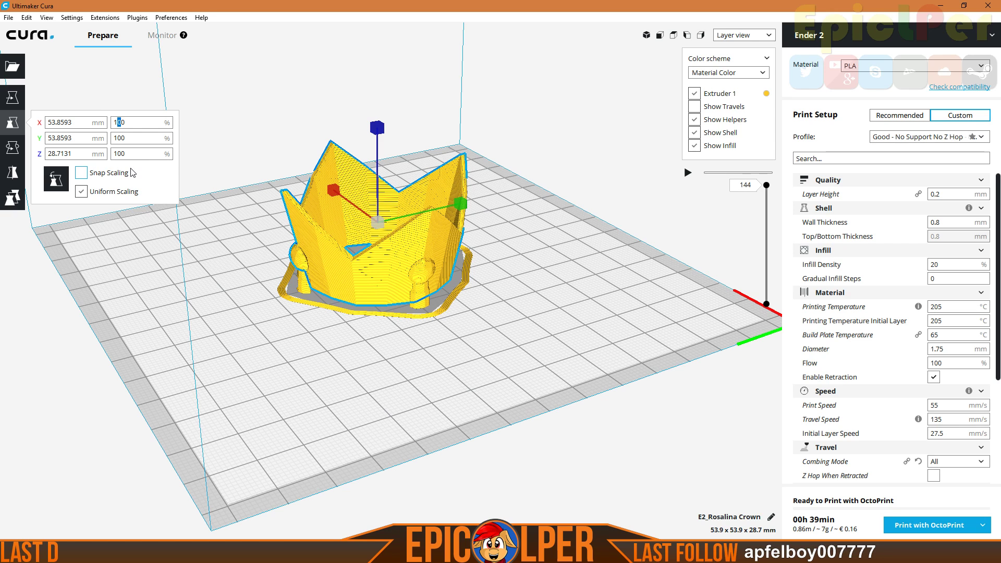
pyautogui.press('Tab')
pyautogui.moveTo(634, 202)
pyautogui.mouseDown(button='right')
pyautogui.moveTo(611, 198)
pyautogui.moveTo(632, 224)
pyautogui.moveTo(625, 218)
pyautogui.mouseUp(button='right')
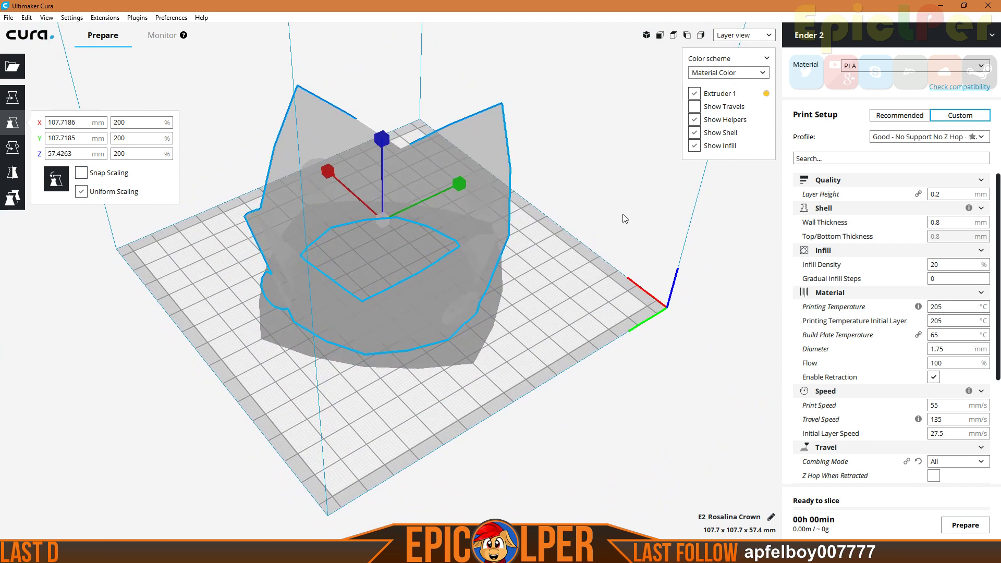
pyautogui.scroll(-2, 625, 218)
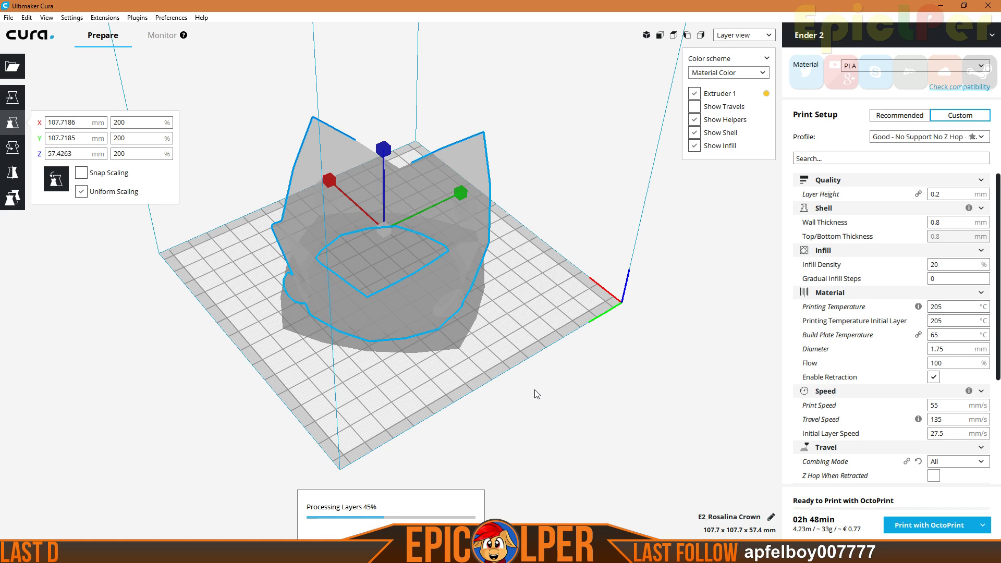
# Examine layer 1 of the enlarged crown from above and below to check its base opening
pyautogui.moveTo(179, 340); pyautogui.dragTo(192, 420, button='right')
pyautogui.moveTo(764, 188); pyautogui.dragTo(750, 303)
pyautogui.scroll(3, 444, 319)
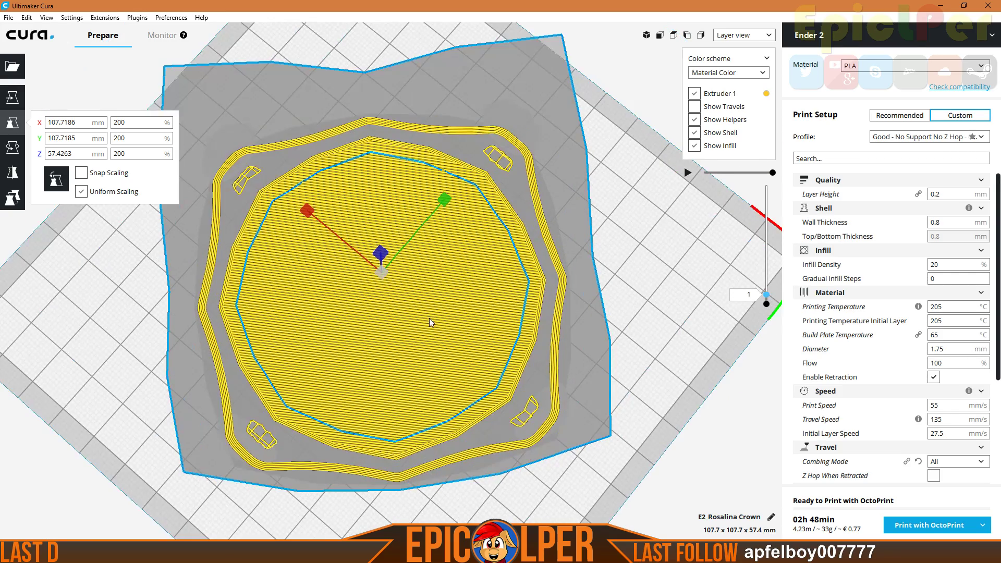
pyautogui.moveTo(464, 315); pyautogui.dragTo(453, 120, button='right')
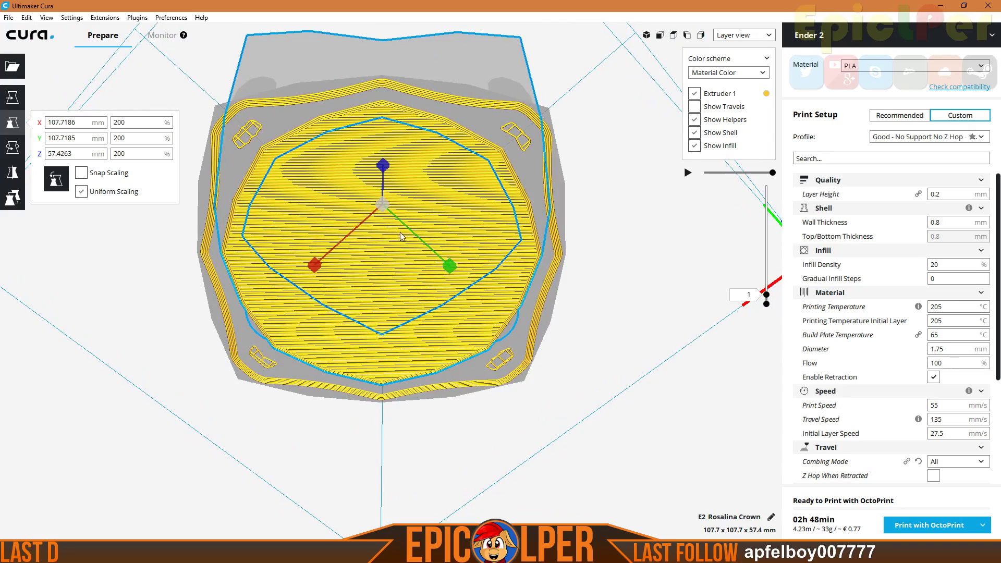
pyautogui.moveTo(407, 214); pyautogui.dragTo(472, 377, button='right')
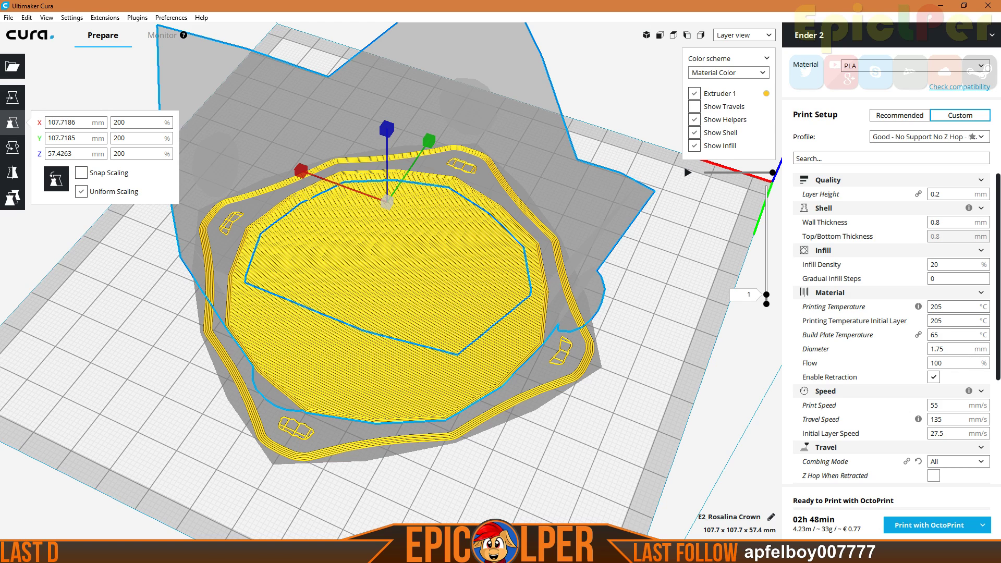
# Switch to Blender and fly around the crown to examine its open base and inner walls
pyautogui.hotkey('alt', 'Tab')
pyautogui.scroll(3, 441, 333)
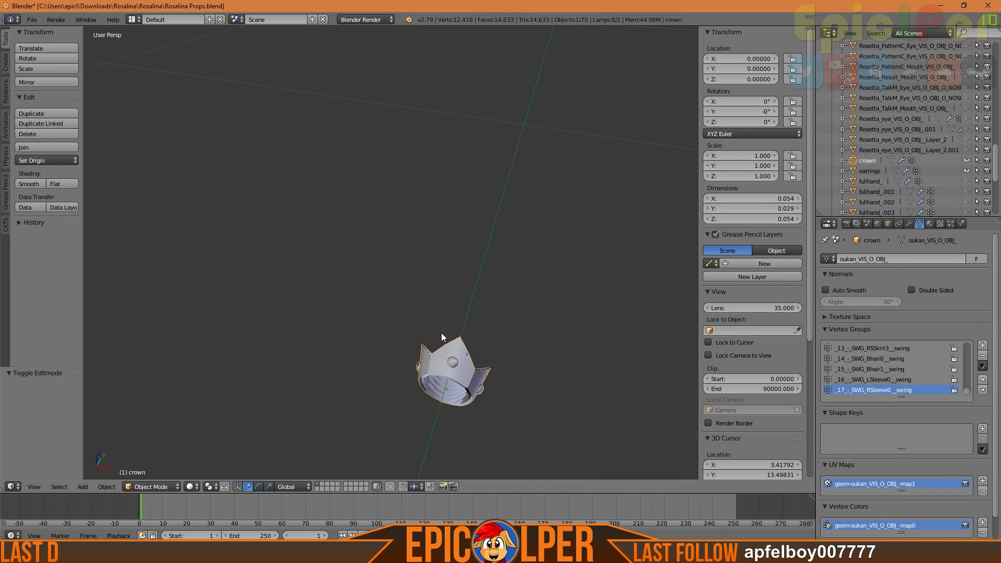
pyautogui.hotkey('shift', 'f')
pyautogui.press('w')
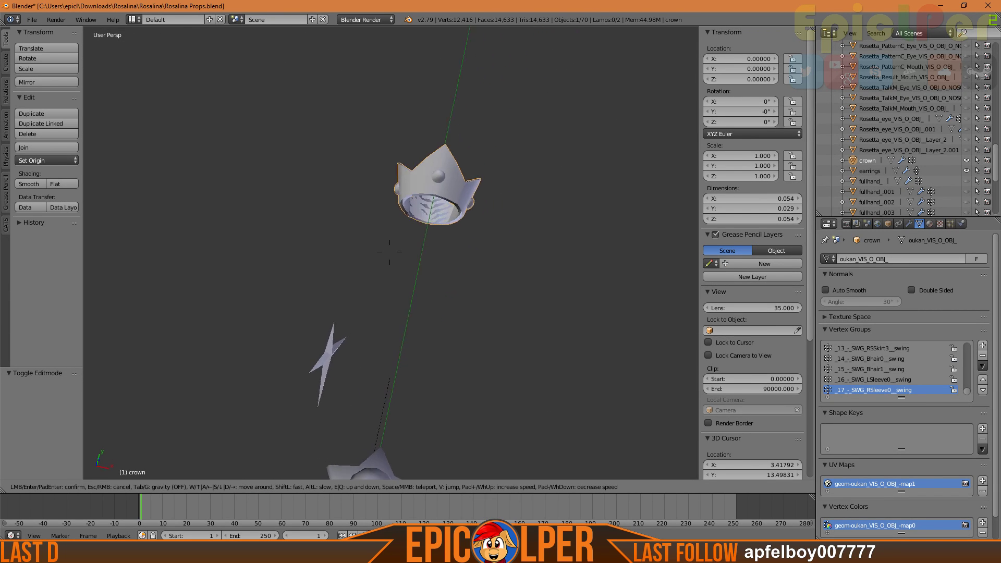
pyautogui.press('w')
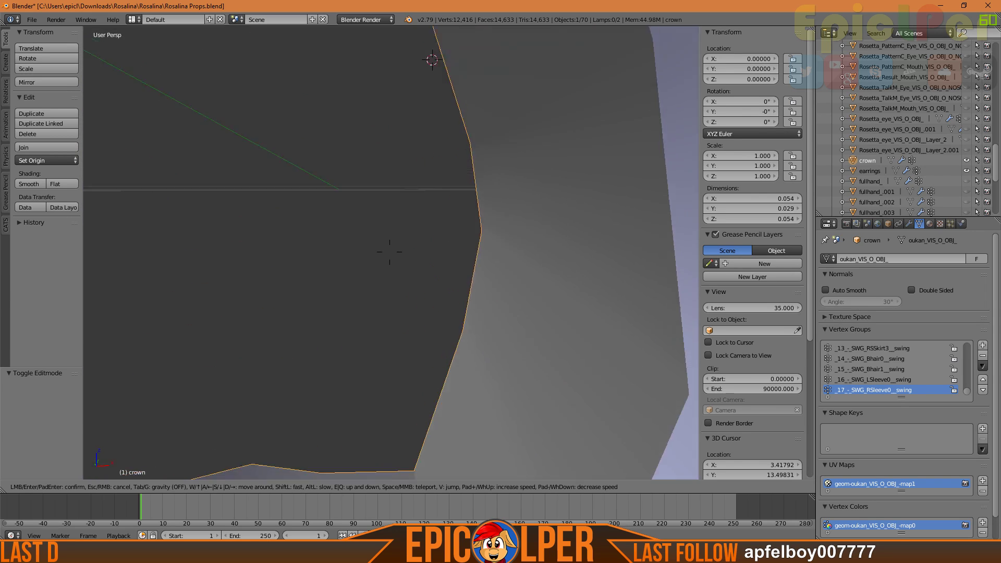
pyautogui.press('s')
pyautogui.press('w')
pyautogui.press('s')
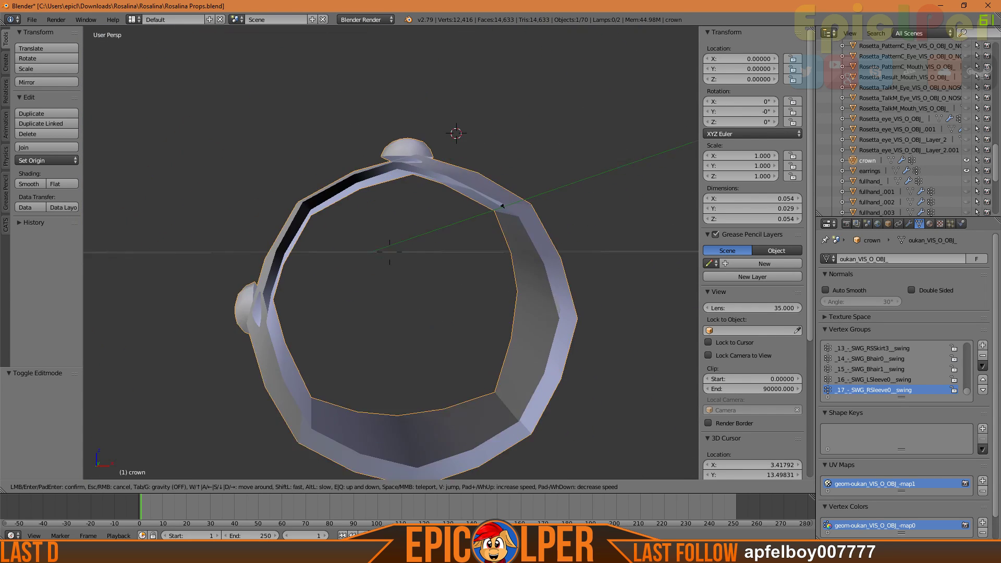
pyautogui.moveTo(390, 251)
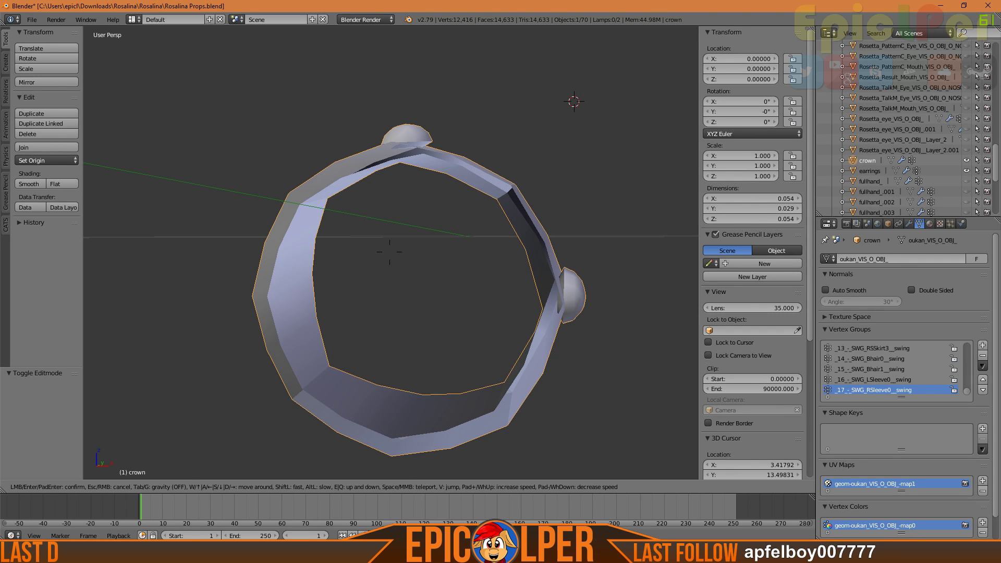
pyautogui.click(389, 251)
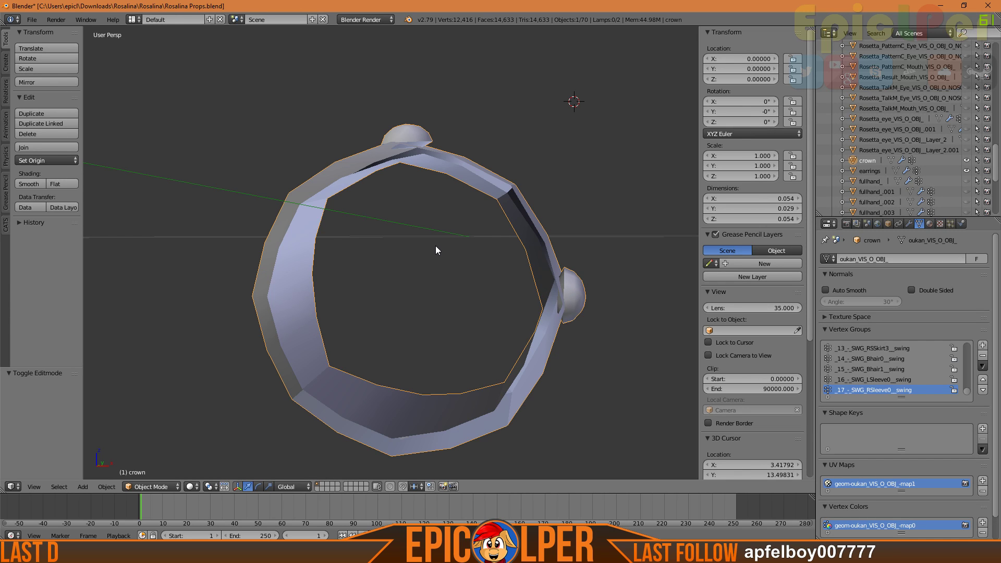
pyautogui.press('g')
pyautogui.rightClick(436, 270)
pyautogui.moveTo(416, 251); pyautogui.dragTo(420, 251, button='middle')
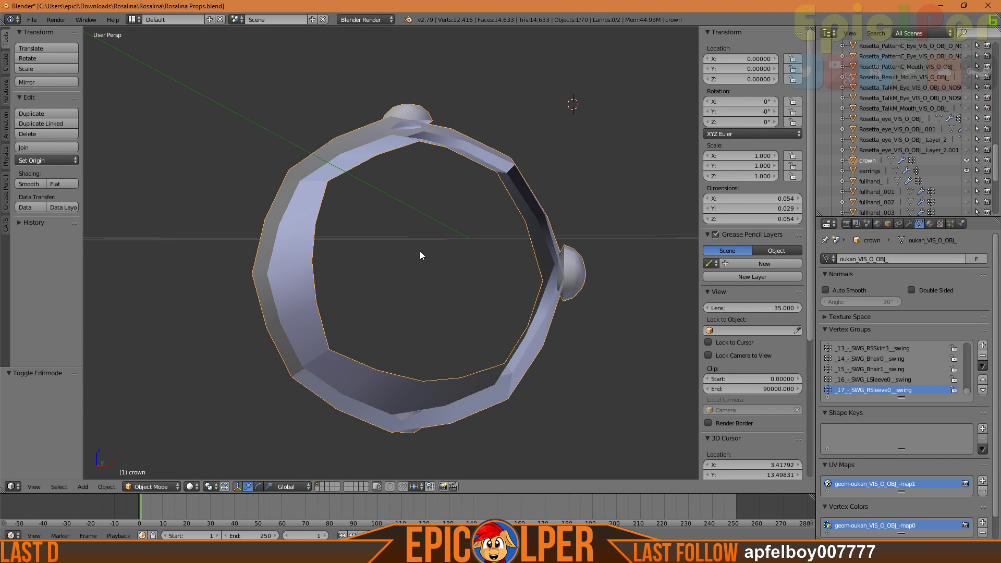
# Switch to Noesis, preview Rosalina Crown.stl from the inner Rosalina folder and examine the crown's walls and open base from several angles
pyautogui.hotkey('alt', 'Tab')
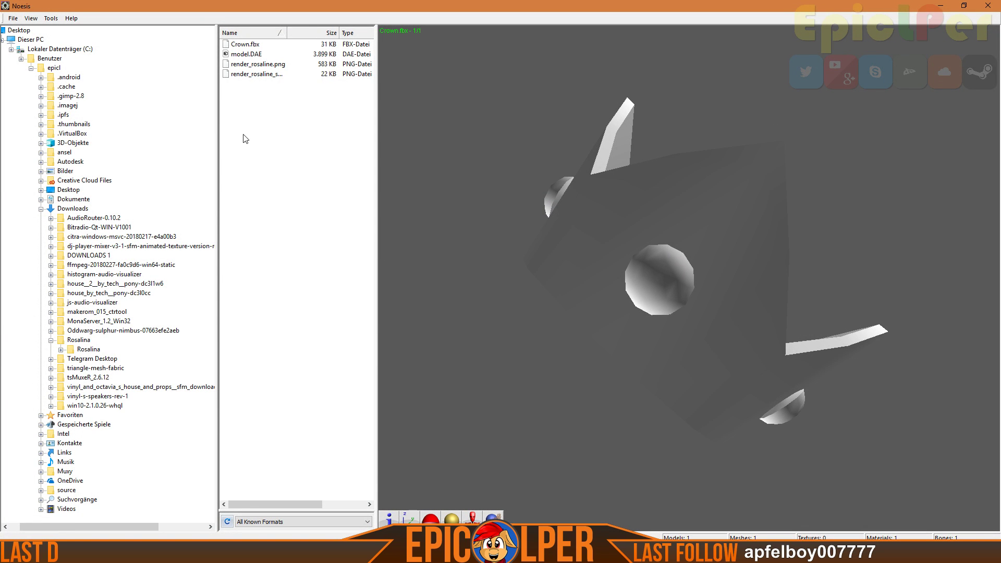
pyautogui.click(88, 349)
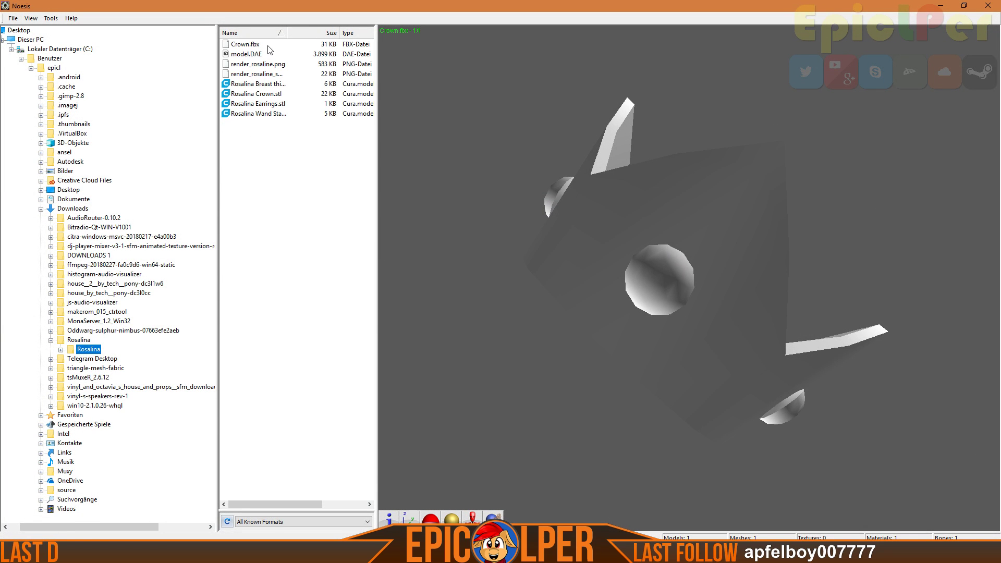
pyautogui.moveTo(285, 34); pyautogui.dragTo(303, 31)
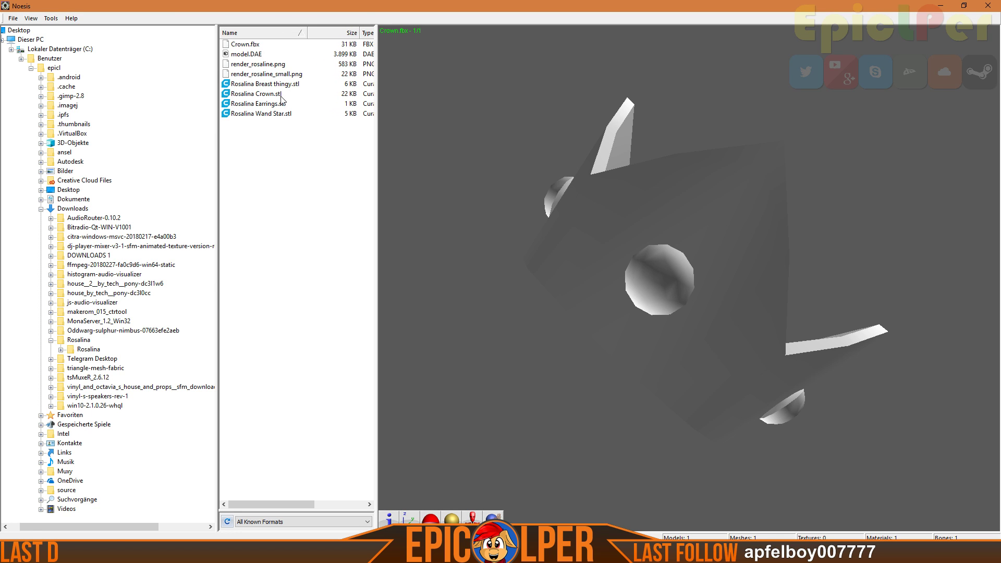
pyautogui.moveTo(525, 268); pyautogui.dragTo(691, 281)
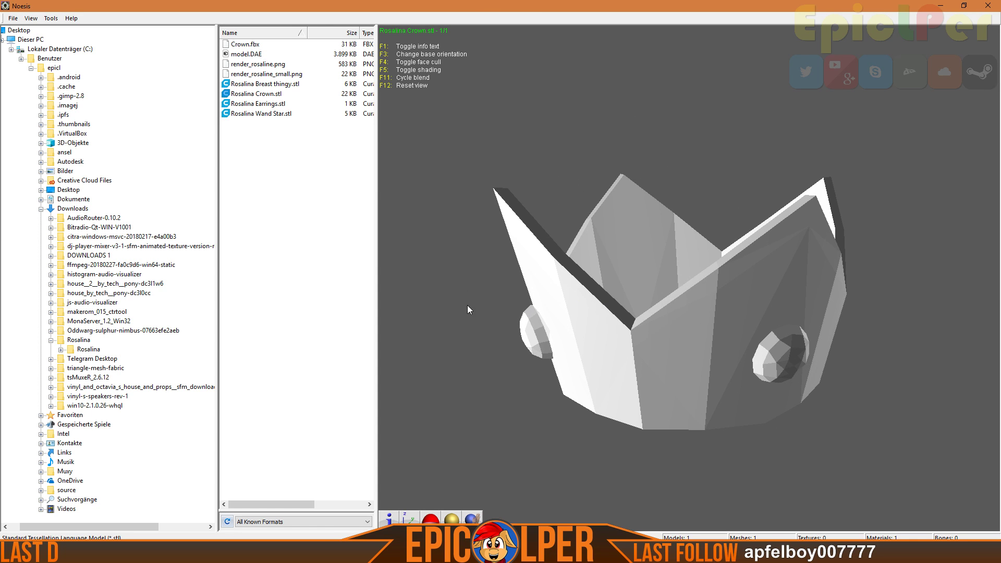
pyautogui.moveTo(480, 321); pyautogui.dragTo(740, 281)
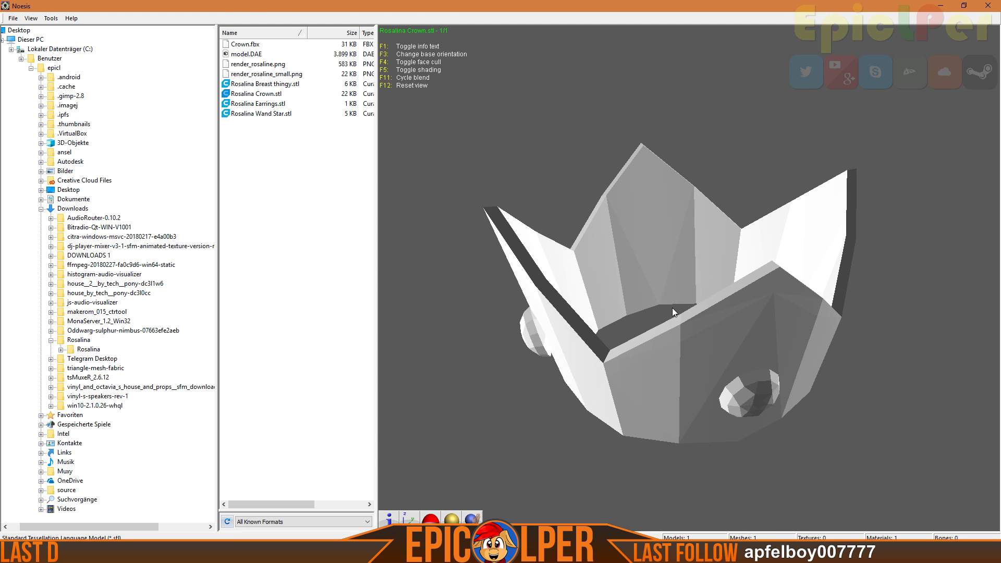
pyautogui.moveTo(672, 309); pyautogui.dragTo(685, 291)
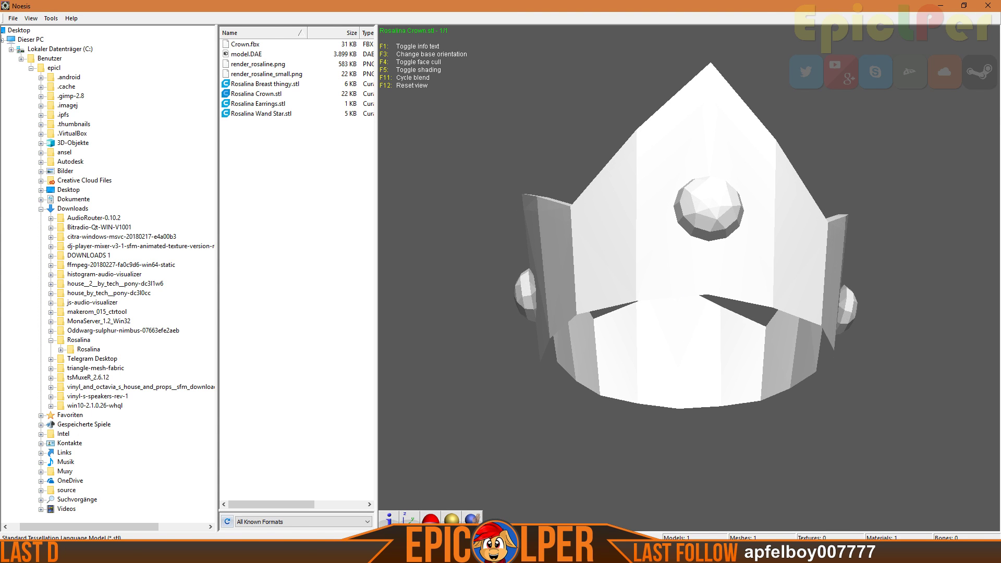
# Switch to Cura, show the crown's sliced layers up to layer 287 and examine the inside of its base
pyautogui.hotkey('alt', 'Tab')
pyautogui.moveTo(766, 295); pyautogui.dragTo(766, 180)
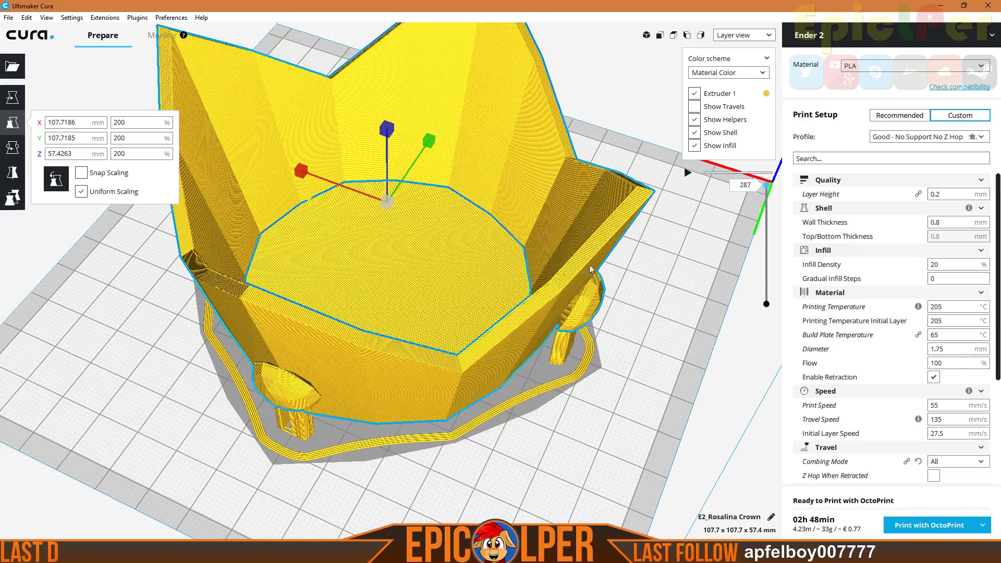
pyautogui.moveTo(411, 282); pyautogui.dragTo(511, 232, button='right')
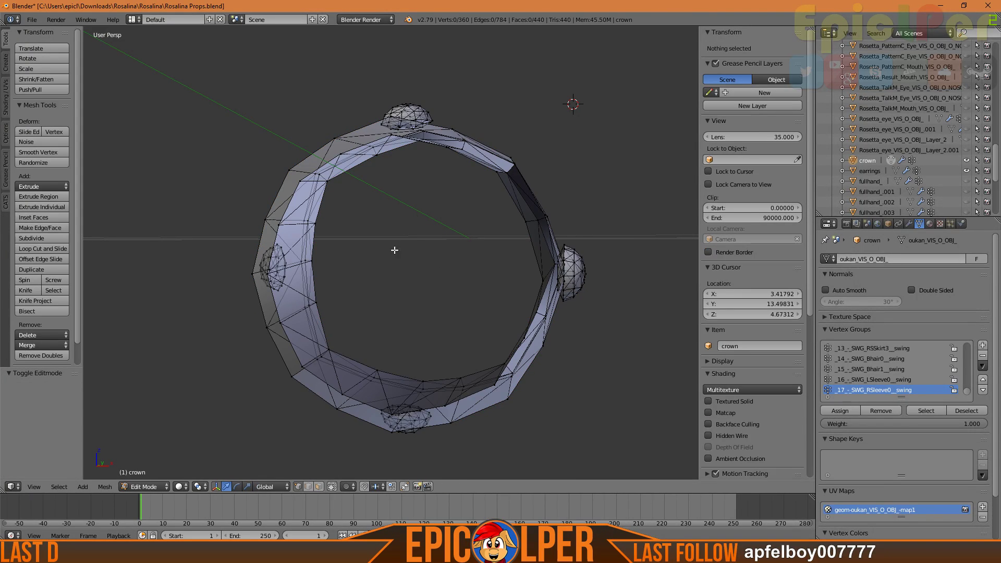
# Back in Blender, limit the crown's mesh selection to visible geometry in Edit Mode, with its open base in view
pyautogui.moveTo(389, 218); pyautogui.dragTo(388, 220, button='middle')
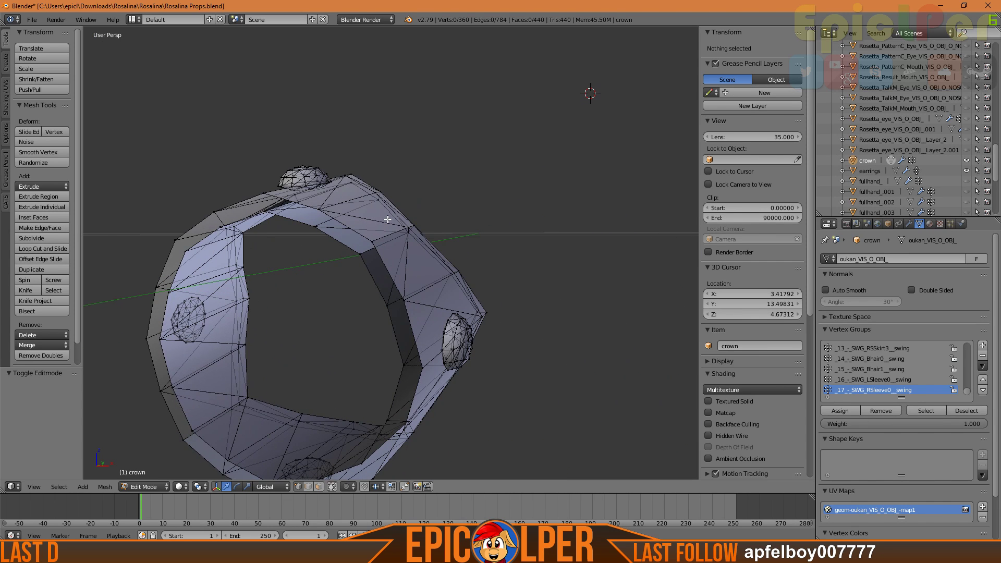
pyautogui.click(332, 486)
pyautogui.moveTo(313, 339); pyautogui.dragTo(321, 337, button='middle')
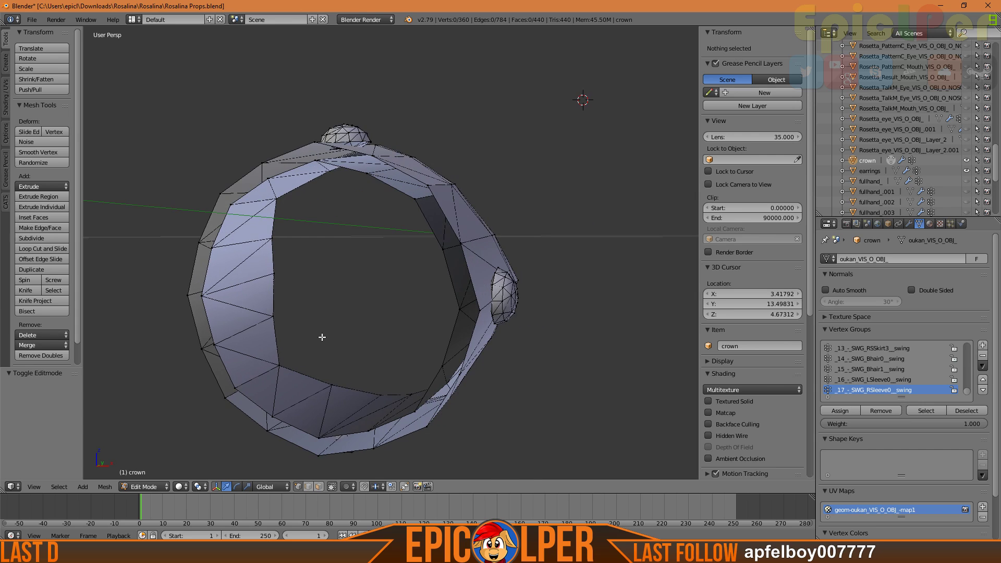
pyautogui.moveTo(343, 290); pyautogui.dragTo(342, 296, button='middle')
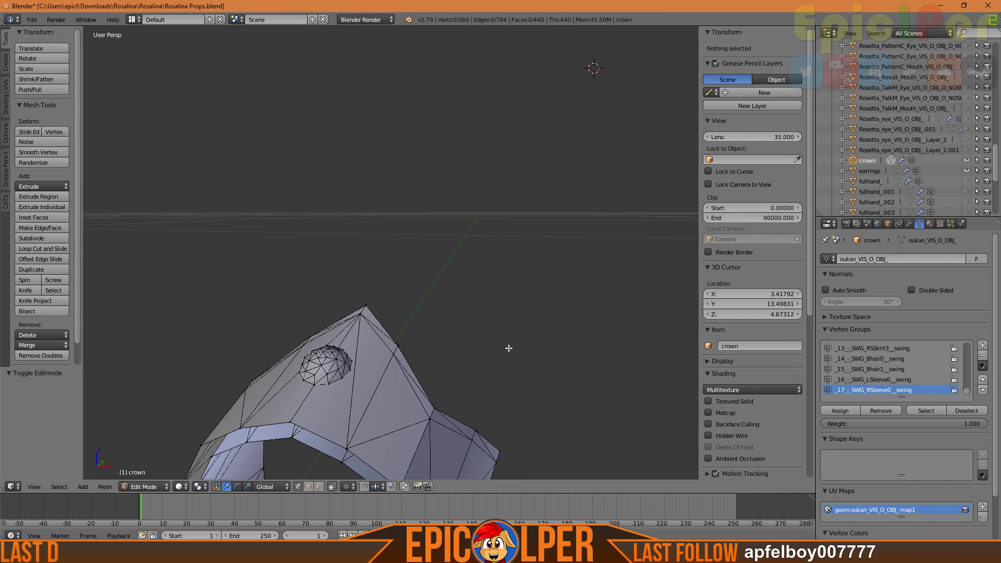
pyautogui.keyDown('shift'); pyautogui.moveTo(503, 344); pyautogui.dragTo(536, 270, button='middle'); pyautogui.keyUp('shift')
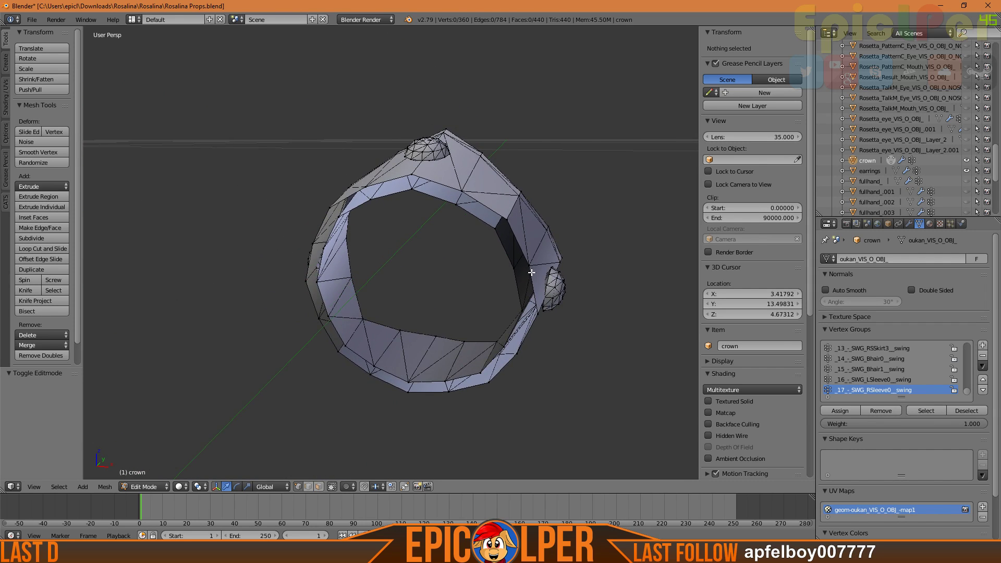
# Select the inner and outer rim vertices all the way around the crown's open base
pyautogui.rightClick(504, 231)
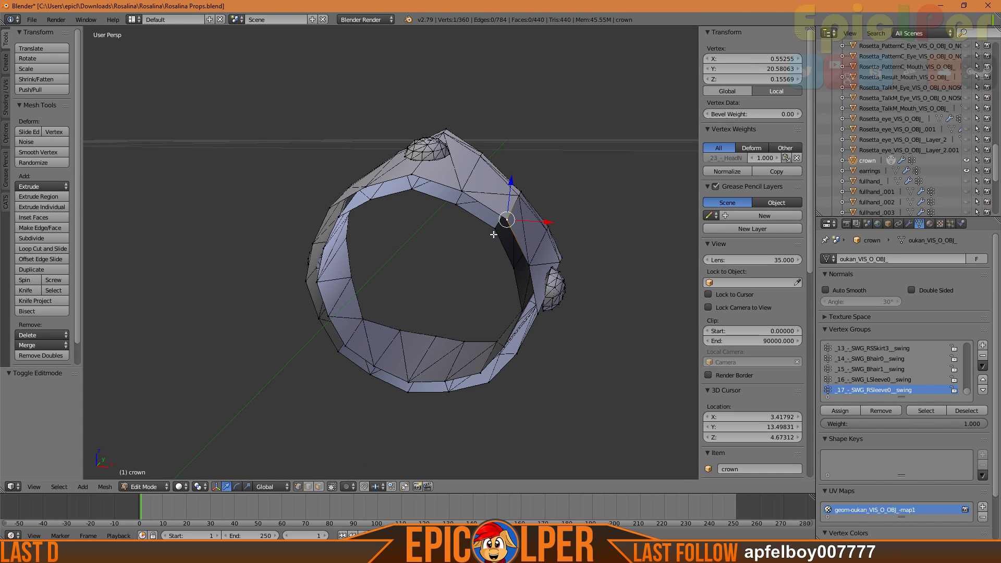
pyautogui.keyDown('shift'); pyautogui.rightClick(446, 189); pyautogui.keyUp('shift')
pyautogui.keyDown('shift'); pyautogui.rightClick(420, 183); pyautogui.keyUp('shift')
pyautogui.keyDown('shift'); pyautogui.rightClick(401, 188); pyautogui.keyUp('shift')
pyautogui.keyDown('shift'); pyautogui.rightClick(379, 198); pyautogui.keyUp('shift')
pyautogui.keyDown('shift'); pyautogui.rightClick(369, 189); pyautogui.keyUp('shift')
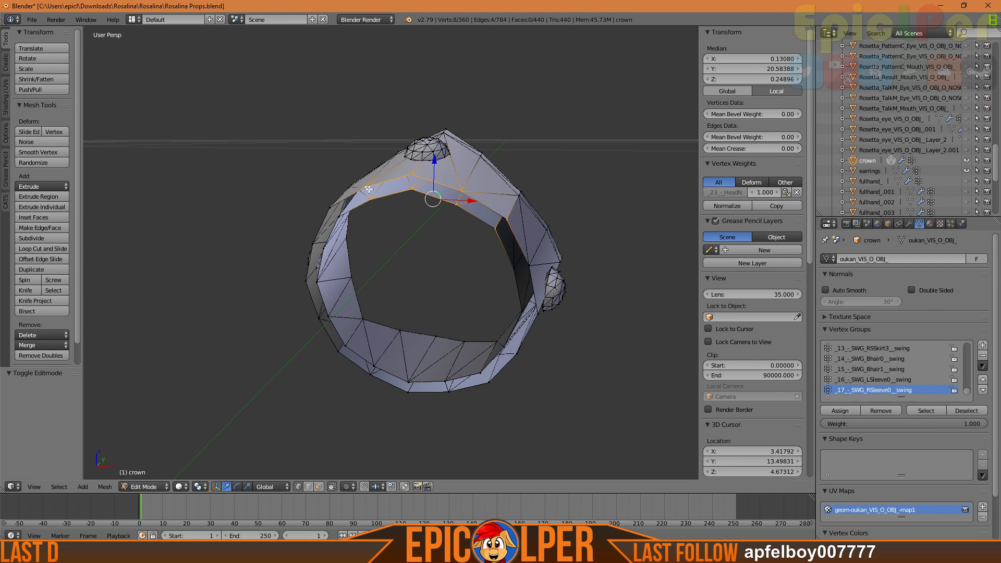
pyautogui.keyDown('shift'); pyautogui.rightClick(333, 211); pyautogui.keyUp('shift')
pyautogui.keyDown('shift'); pyautogui.rightClick(316, 246); pyautogui.keyUp('shift')
pyautogui.keyDown('shift'); pyautogui.rightClick(328, 245); pyautogui.keyUp('shift')
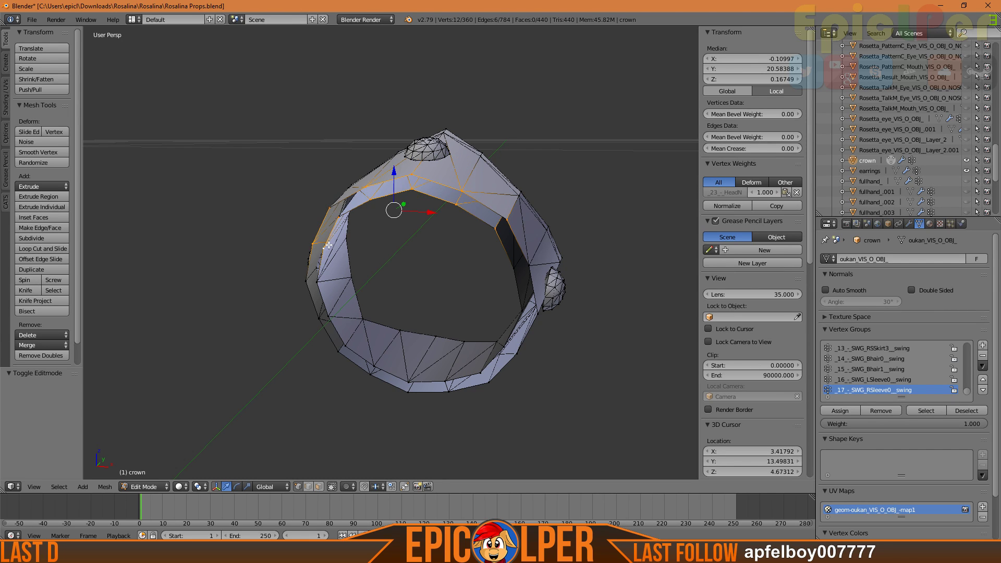
pyautogui.keyDown('shift'); pyautogui.rightClick(306, 280); pyautogui.keyUp('shift')
pyautogui.keyDown('shift'); pyautogui.rightClick(318, 281); pyautogui.keyUp('shift')
pyautogui.keyDown('shift'); pyautogui.rightClick(318, 316); pyautogui.keyUp('shift')
pyautogui.keyDown('shift'); pyautogui.rightClick(328, 315); pyautogui.keyUp('shift')
pyautogui.keyDown('shift'); pyautogui.rightClick(338, 350); pyautogui.keyUp('shift')
pyautogui.keyDown('shift'); pyautogui.rightClick(344, 346); pyautogui.keyUp('shift')
pyautogui.keyDown('shift'); pyautogui.rightClick(374, 366); pyautogui.keyUp('shift')
pyautogui.keyDown('shift'); pyautogui.rightClick(369, 377); pyautogui.keyUp('shift')
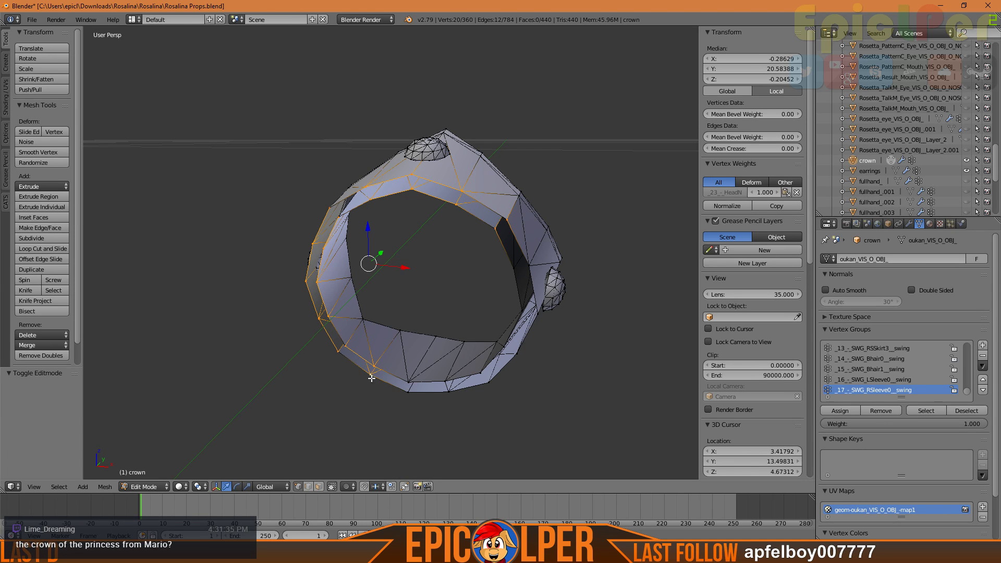
pyautogui.keyDown('shift'); pyautogui.rightClick(408, 392); pyautogui.keyUp('shift')
pyautogui.keyDown('shift'); pyautogui.rightClick(408, 382); pyautogui.keyUp('shift')
pyautogui.keyDown('shift'); pyautogui.rightClick(448, 391); pyautogui.keyUp('shift')
pyautogui.keyDown('shift'); pyautogui.rightClick(464, 344); pyautogui.keyUp('shift')
pyautogui.keyDown('shift'); pyautogui.rightClick(488, 383); pyautogui.keyUp('shift')
pyautogui.keyDown('shift'); pyautogui.rightClick(505, 354); pyautogui.keyUp('shift')
pyautogui.keyDown('shift'); pyautogui.rightClick(499, 344); pyautogui.keyUp('shift')
pyautogui.keyDown('shift'); pyautogui.rightClick(517, 355); pyautogui.keyUp('shift')
pyautogui.keyDown('shift'); pyautogui.rightClick(522, 316); pyautogui.keyUp('shift')
pyautogui.keyDown('shift'); pyautogui.rightClick(537, 297); pyautogui.keyUp('shift')
pyautogui.keyDown('shift'); pyautogui.rightClick(530, 263); pyautogui.keyUp('shift')
pyautogui.keyDown('shift'); pyautogui.rightClick(515, 268); pyautogui.keyUp('shift')
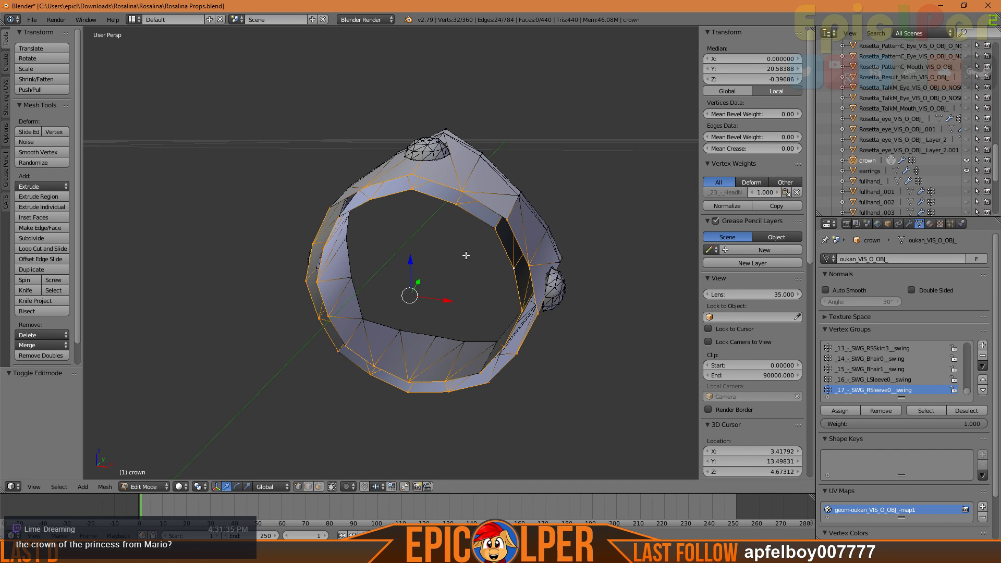
pyautogui.rightClick(520, 224)
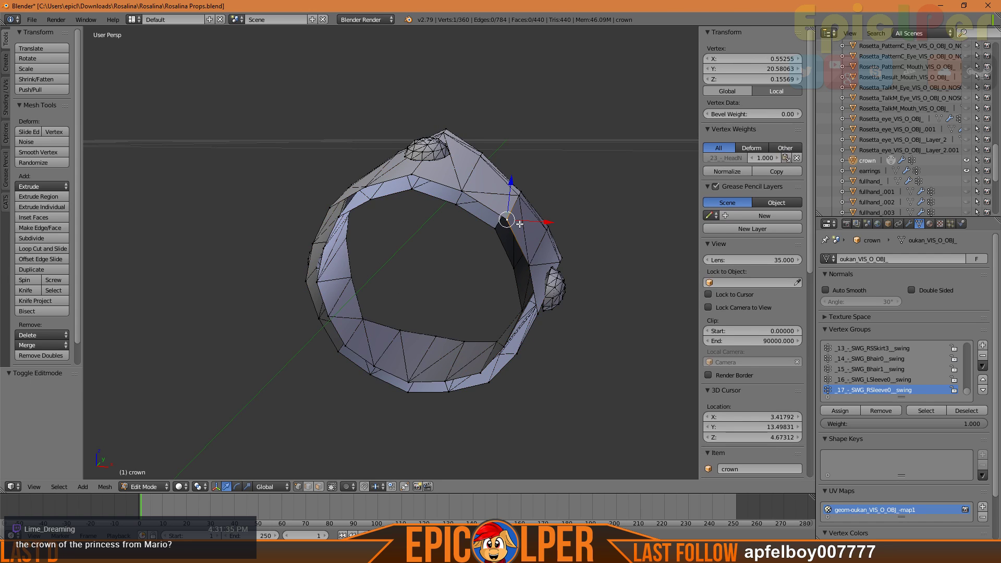
pyautogui.hotkey('ctrl', 'z')
# Fly around the crown to examine the selected base rim and the faces between its inner and outer walls
pyautogui.moveTo(522, 223); pyautogui.dragTo(545, 217, button='middle')
pyautogui.scroll(1, 462, 338)
pyautogui.scroll(-1, 463, 338)
pyautogui.hotkey('shift', 'f')
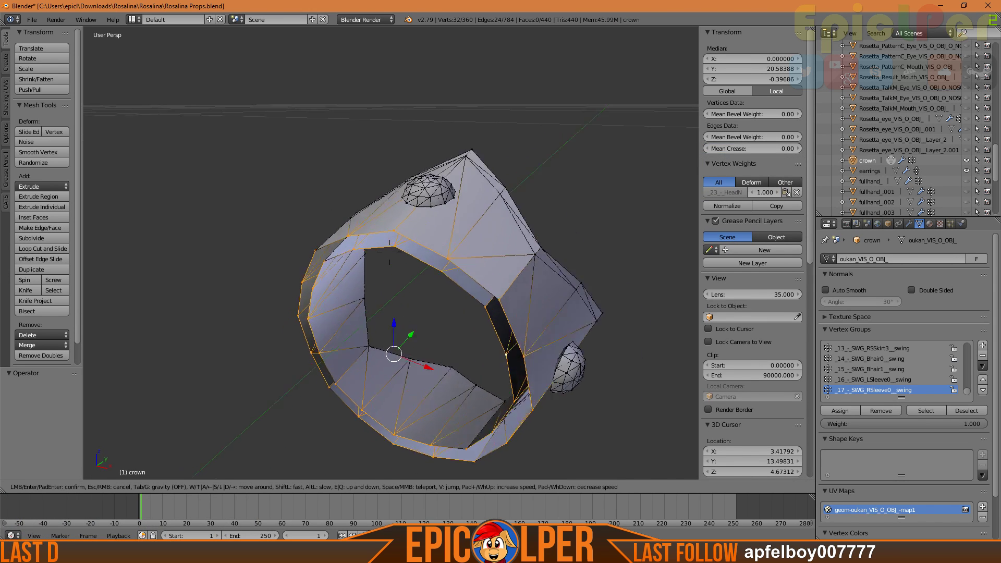
pyautogui.press('w')
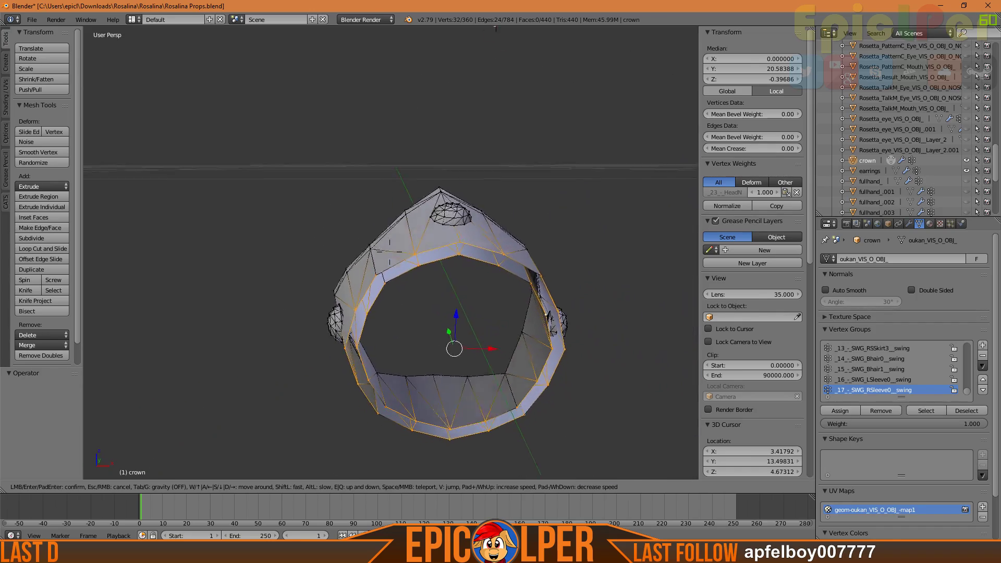
pyautogui.press('w')
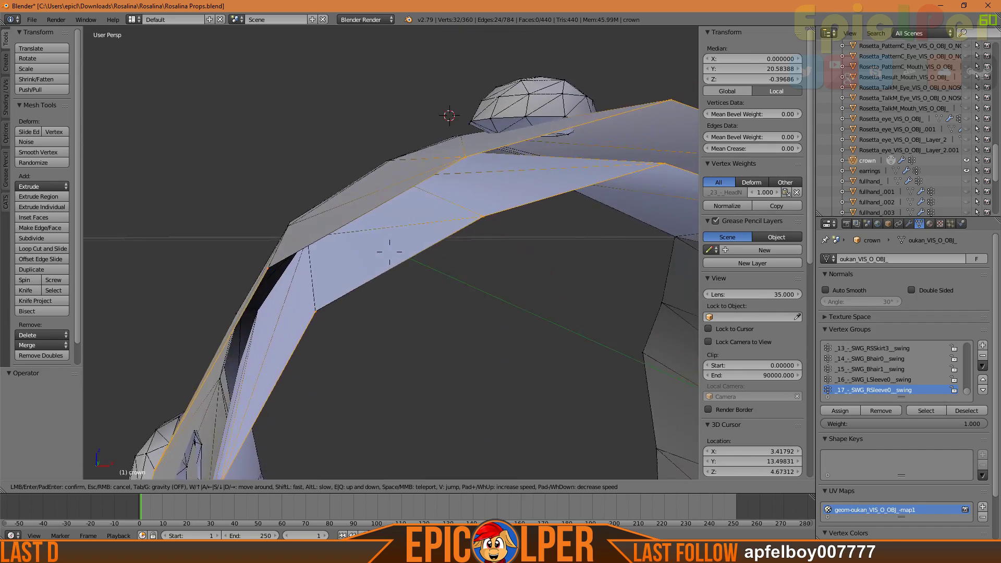
pyautogui.press('s')
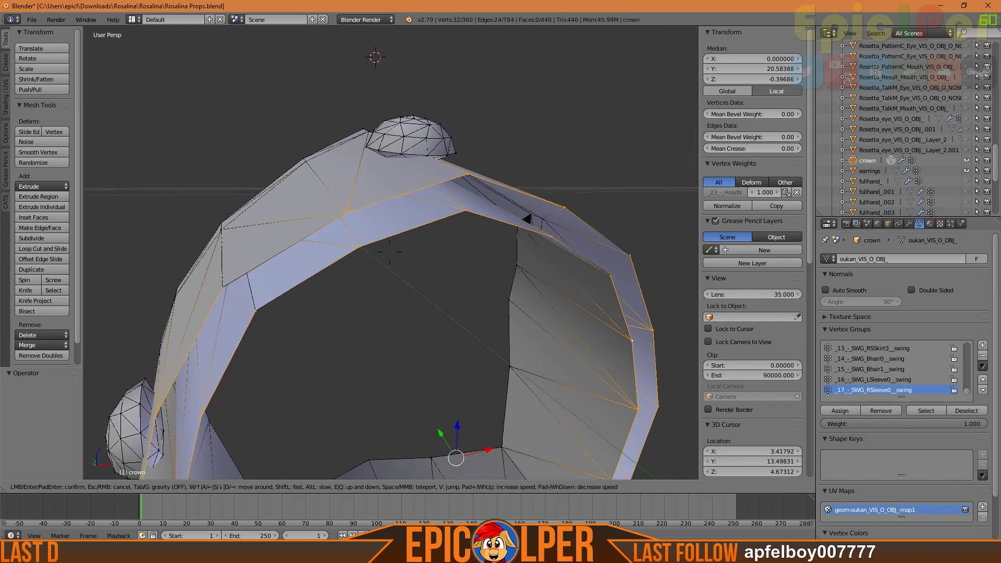
pyautogui.press('a')
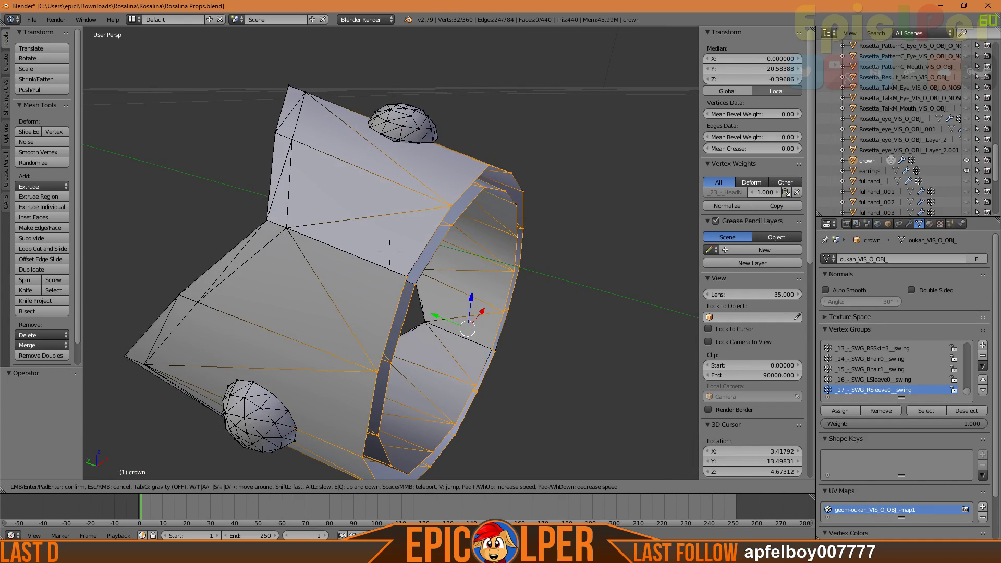
pyautogui.press('q')
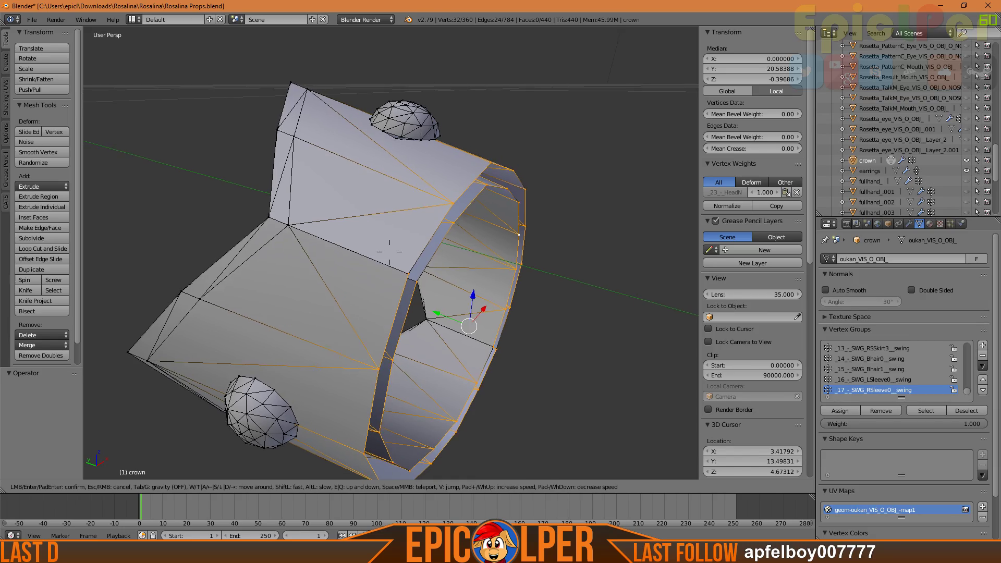
pyautogui.press('w')
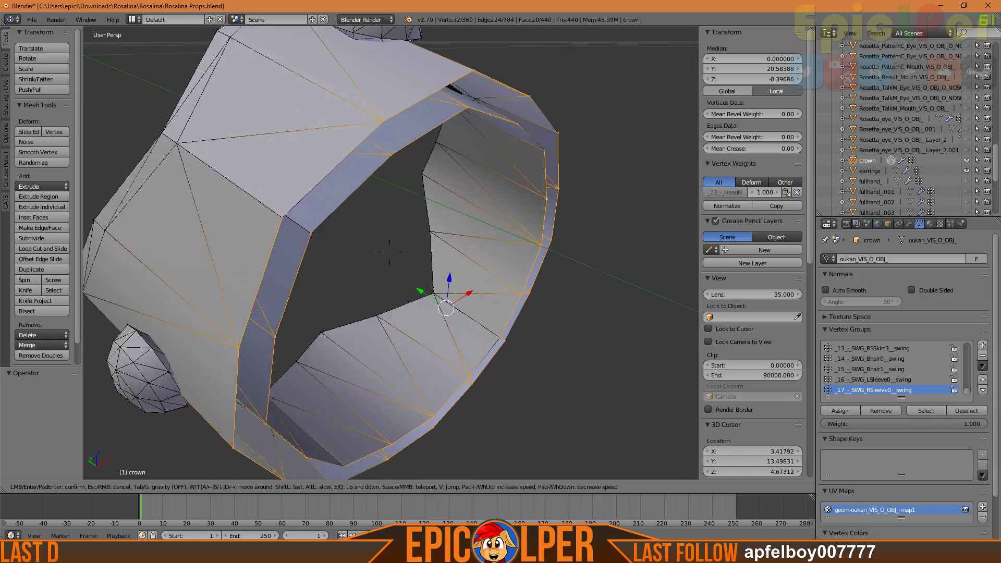
pyautogui.press('Escape')
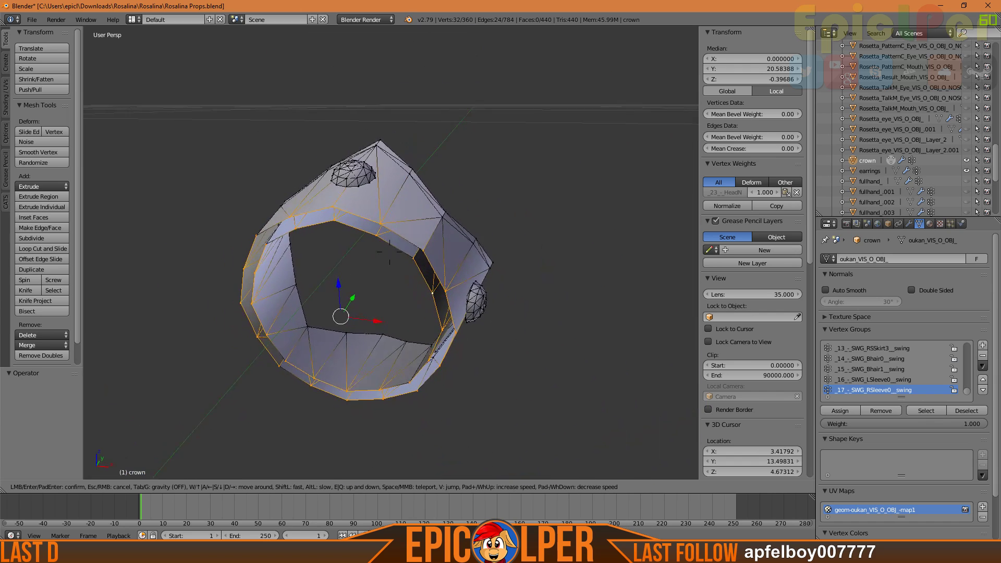
# Select the crown's entire mesh instead of the base rim and remove its duplicate vertices
pyautogui.press('a')
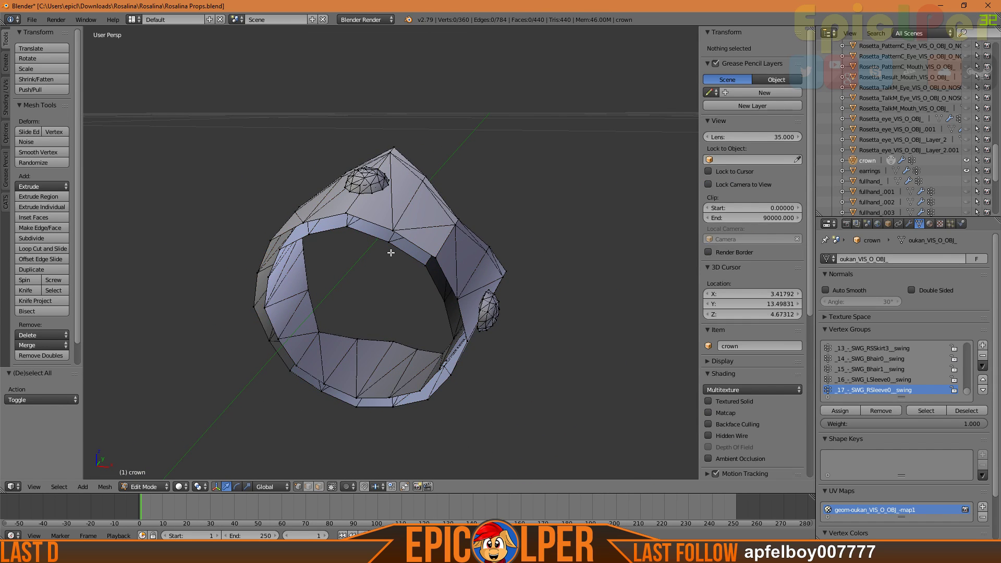
pyautogui.press('a')
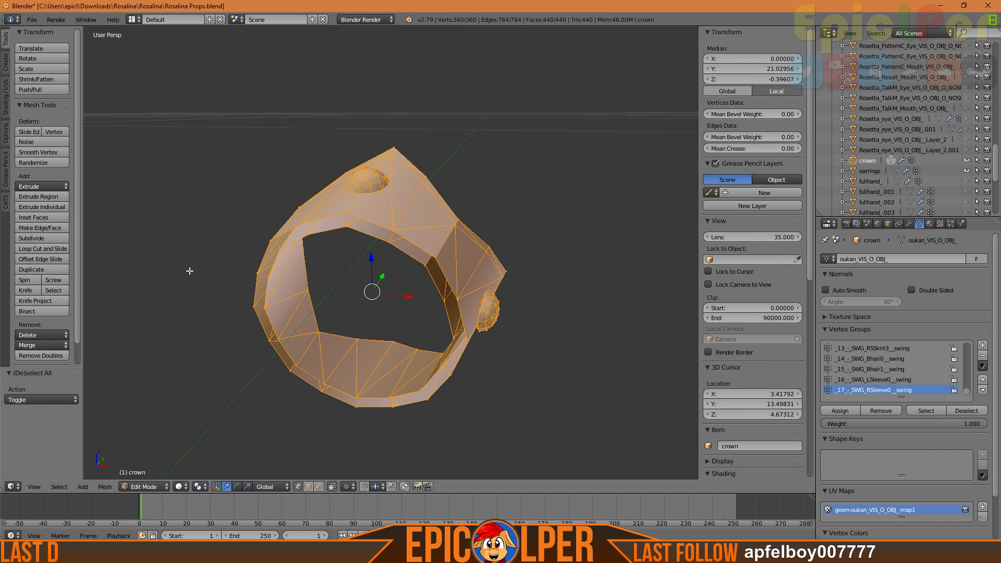
pyautogui.click(54, 358)
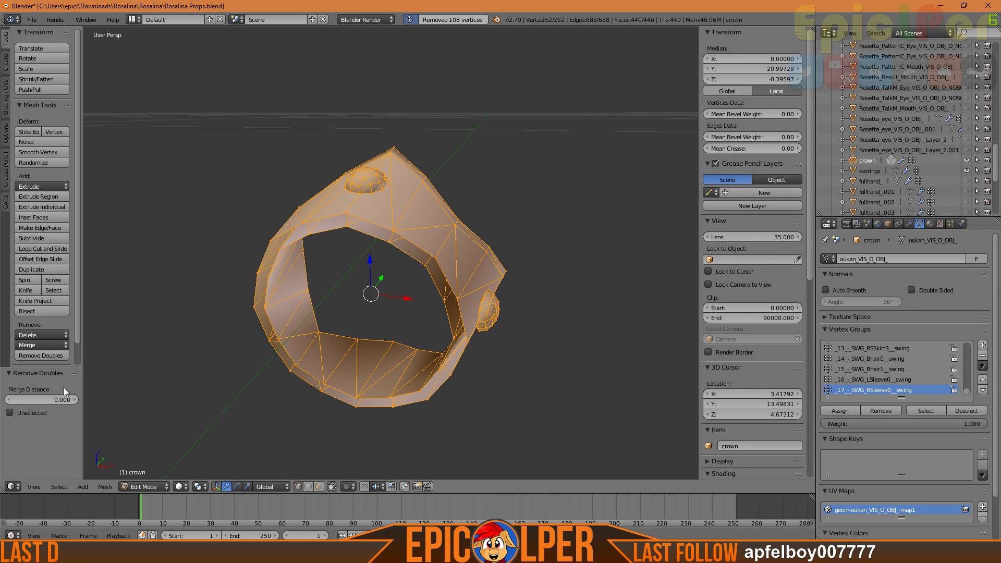
# Try a Remove Doubles merge distance of 0.1 on the crown
pyautogui.click(30, 399)
pyautogui.write('0.1')
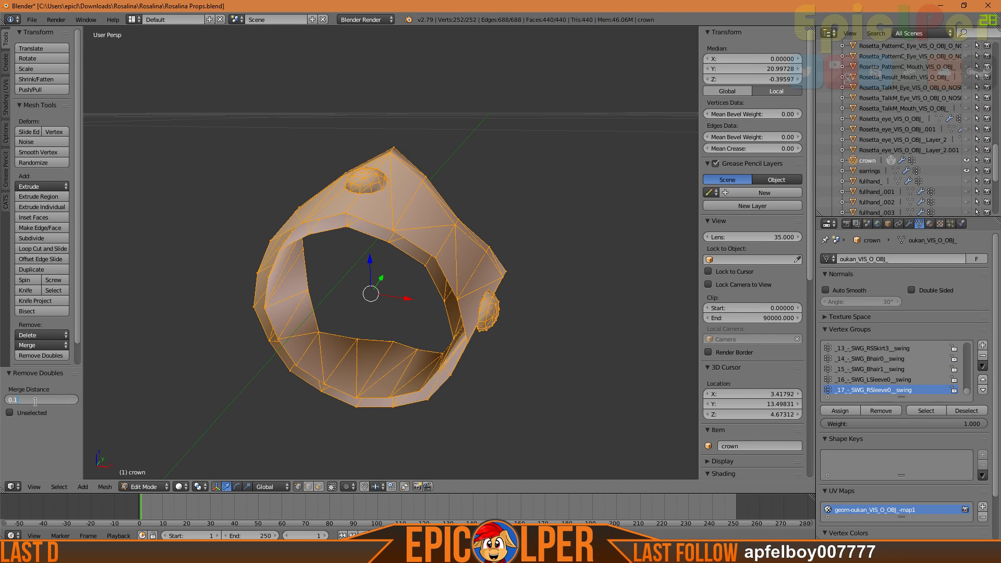
pyautogui.press('Return')
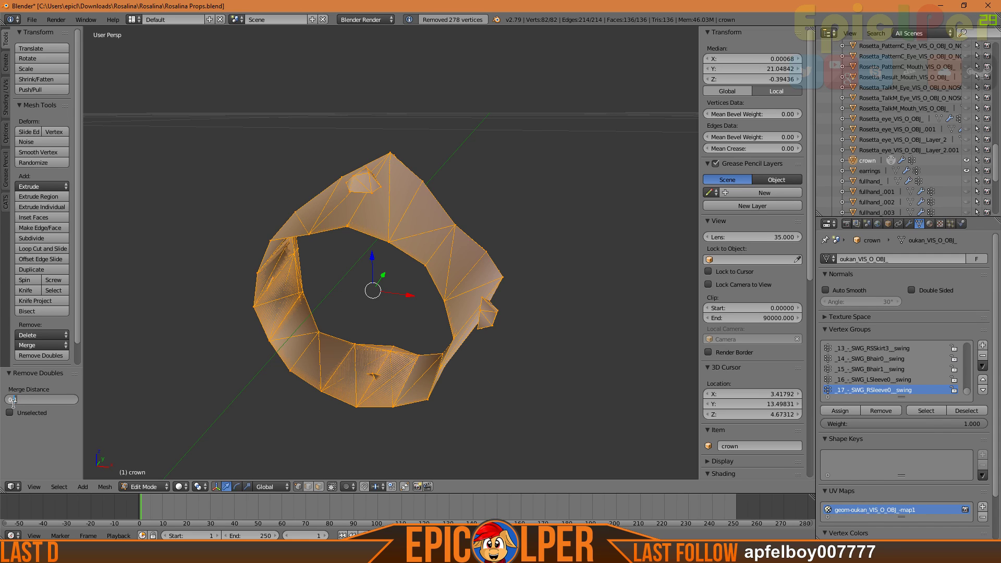
# Reduce the Remove Doubles merge distance to 0.005 and further to 0.001
pyautogui.write('0.005')
pyautogui.press('Return')
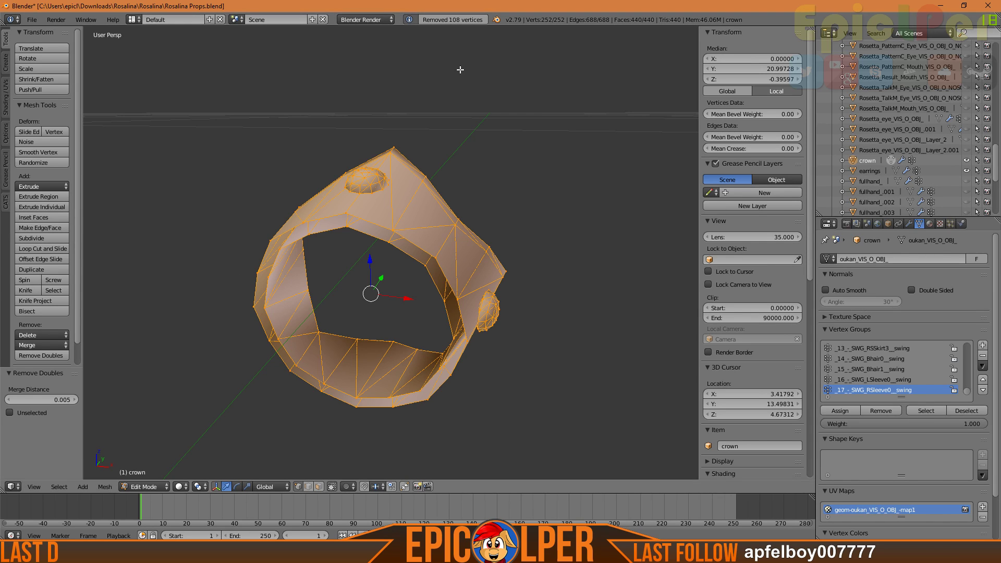
pyautogui.click(26, 399)
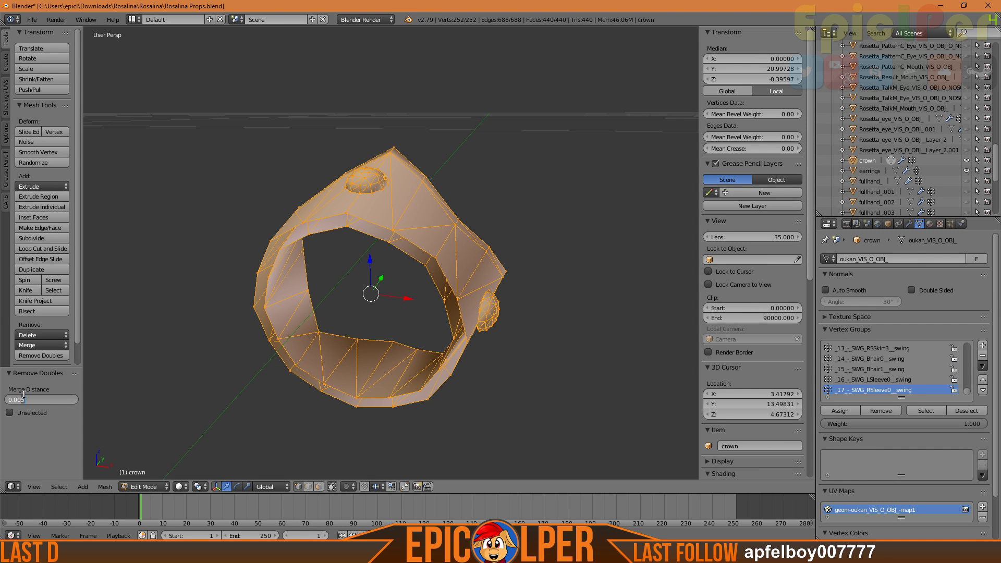
pyautogui.press('Return')
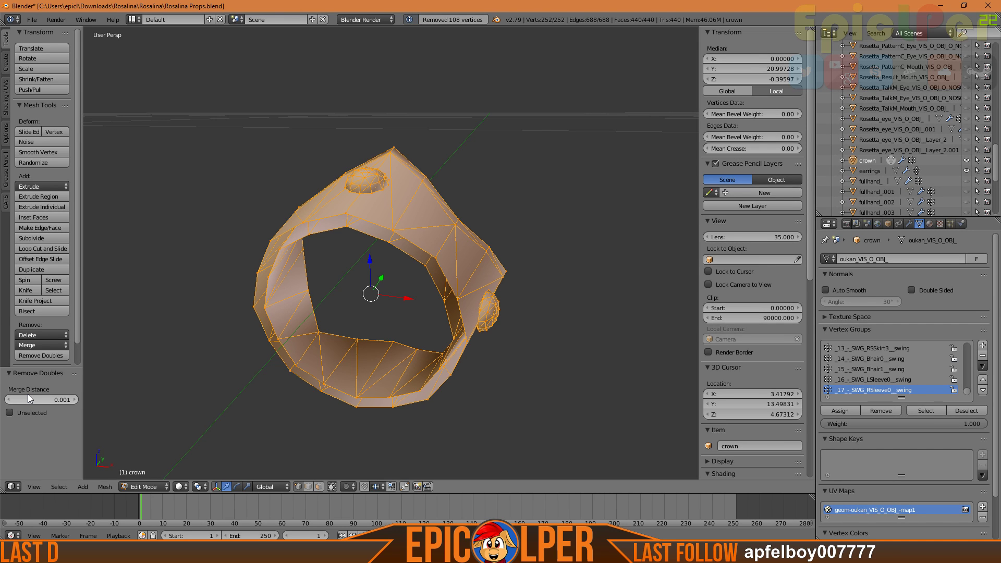
# Try a larger Remove Doubles merge distance of 0.05 on the crown
pyautogui.moveTo(41, 399)
pyautogui.mouseDown()
pyautogui.moveTo(93, 399)
pyautogui.moveTo(50, 399)
pyautogui.mouseUp()
pyautogui.click(50, 401)
pyautogui.click(19, 400)
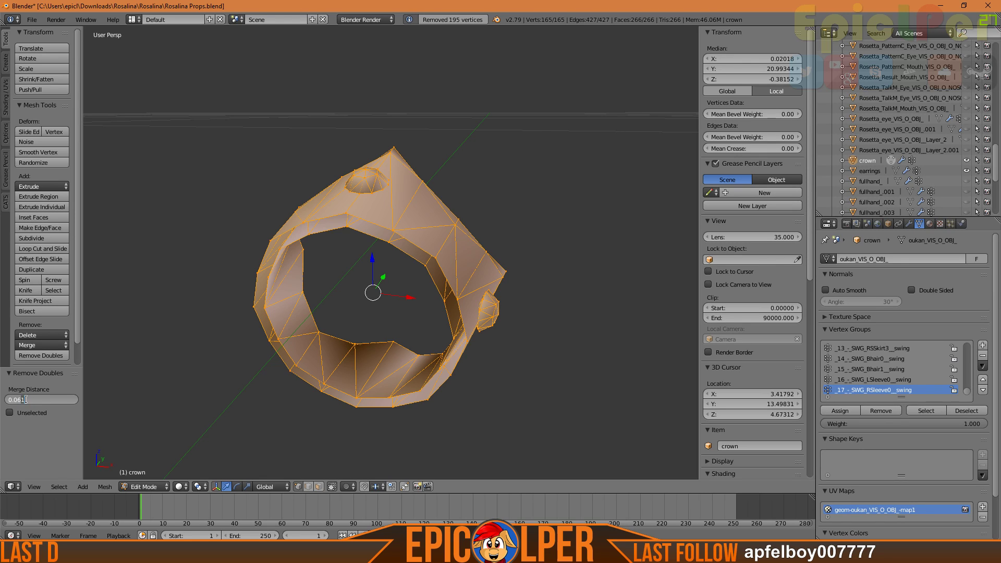
pyautogui.press('Delete')
pyautogui.press('Delete')
pyautogui.write('5')
pyautogui.press('Return')
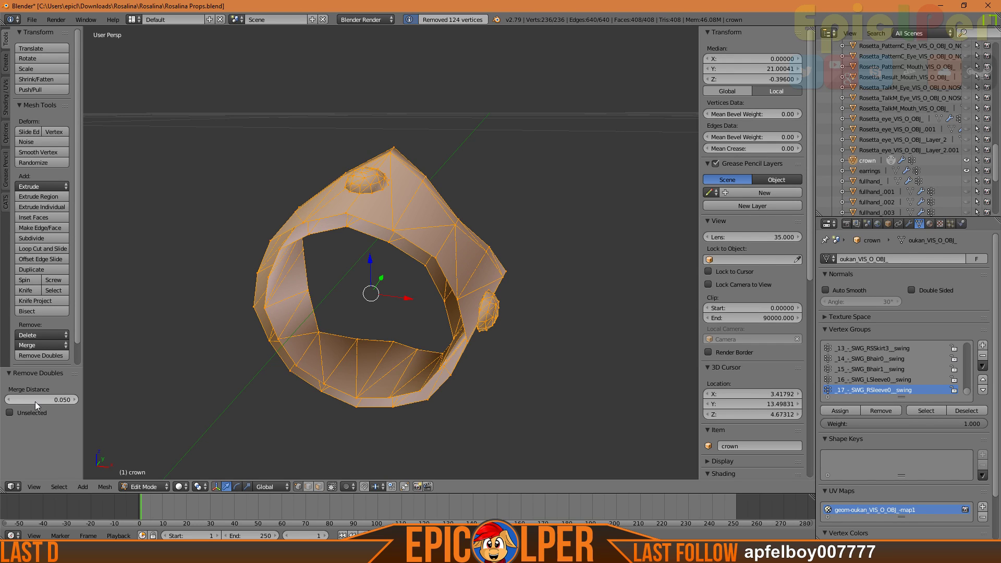
# Lower the crown's Remove Doubles merge distance to 0.02
pyautogui.click(17, 400)
pyautogui.click(17, 399)
pyautogui.press('Delete')
pyautogui.write('2')
pyautogui.press('Return')
# Reduce the Remove Doubles merge distance to 0.008 and further to 0.007
pyautogui.doubleClick(16, 399)
pyautogui.press('Delete')
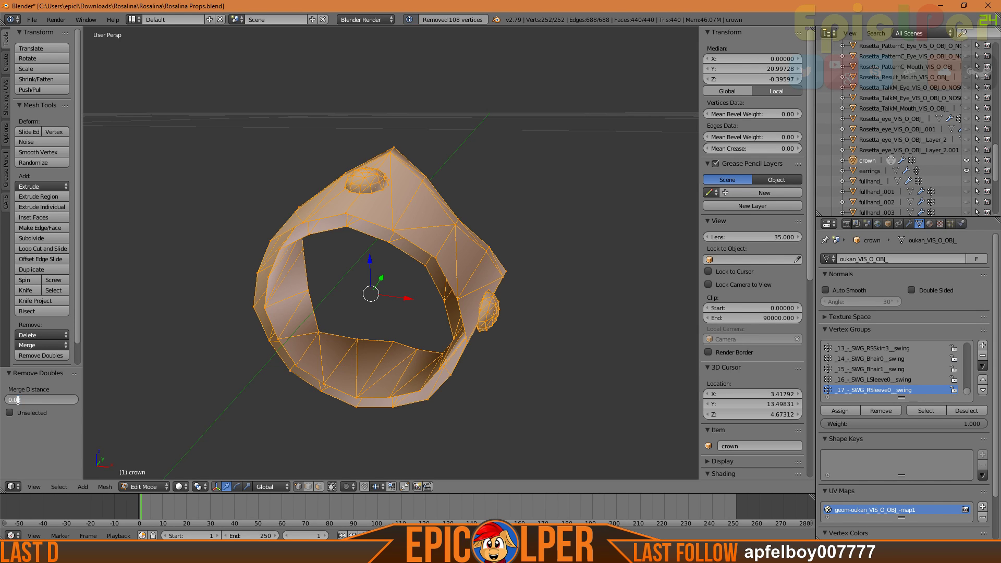
pyautogui.write('0')
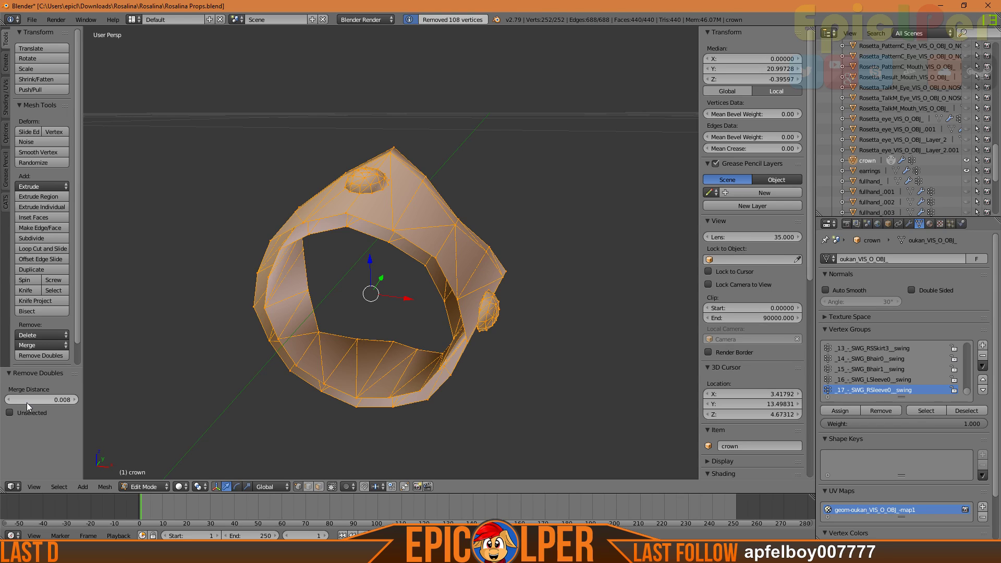
pyautogui.write('8')
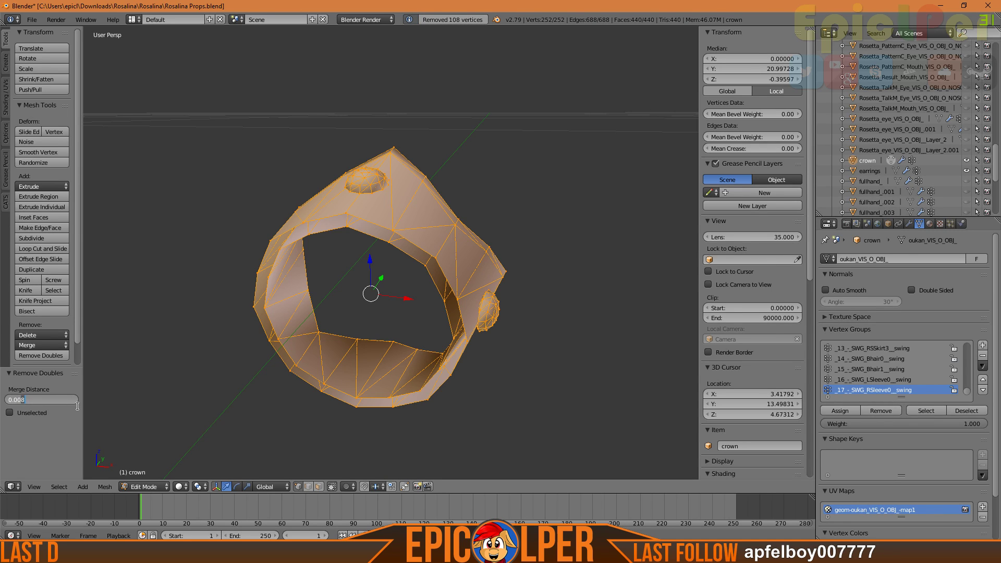
pyautogui.press('BackSpace')
pyautogui.write('7')
pyautogui.press('Return')
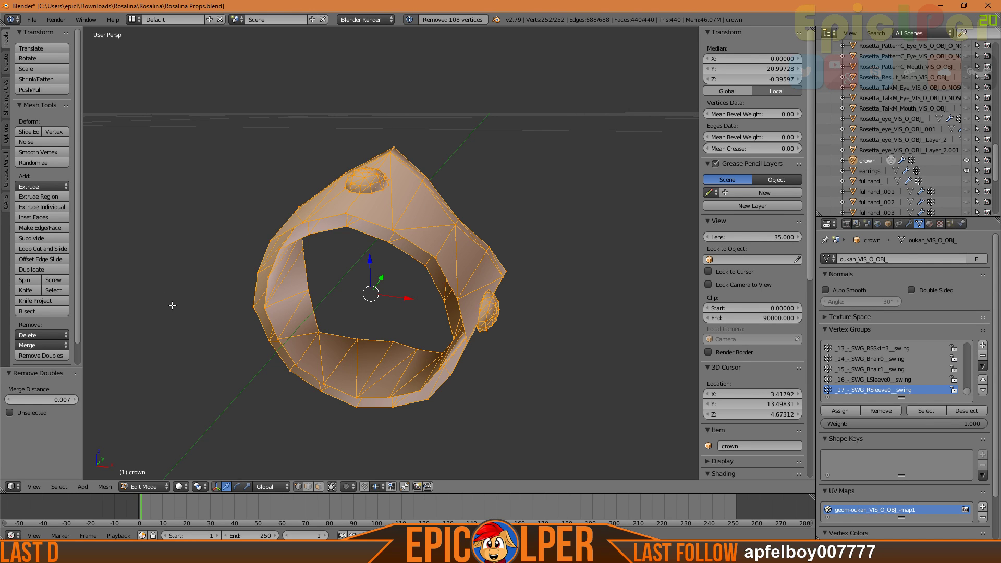
# Compare the whole crown with and without its merged duplicate vertices by repeatedly undoing and redoing the merge
pyautogui.press('a')
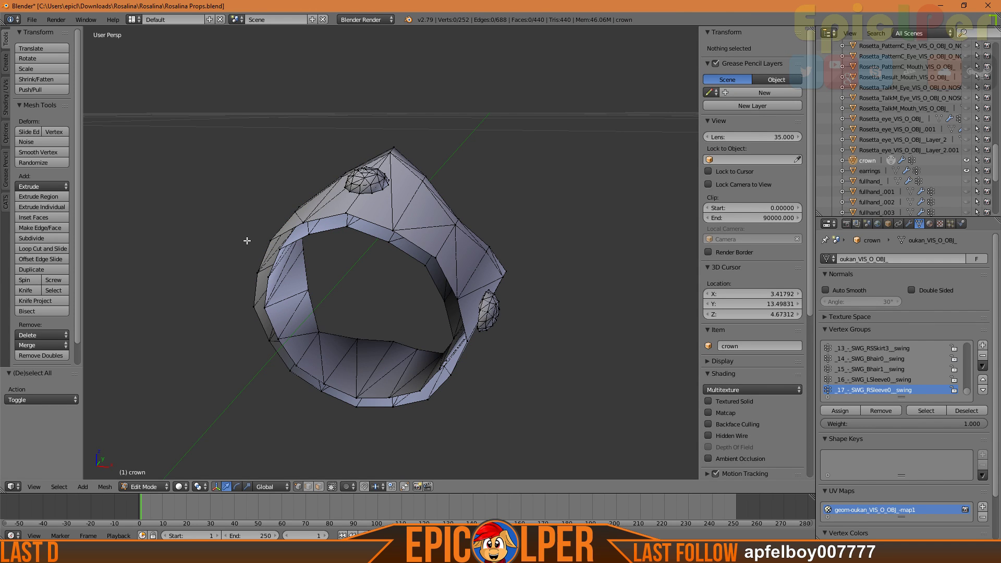
pyautogui.moveTo(246, 228)
pyautogui.mouseDown(button='middle')
pyautogui.moveTo(276, 233)
pyautogui.moveTo(248, 228)
pyautogui.mouseUp(button='middle')
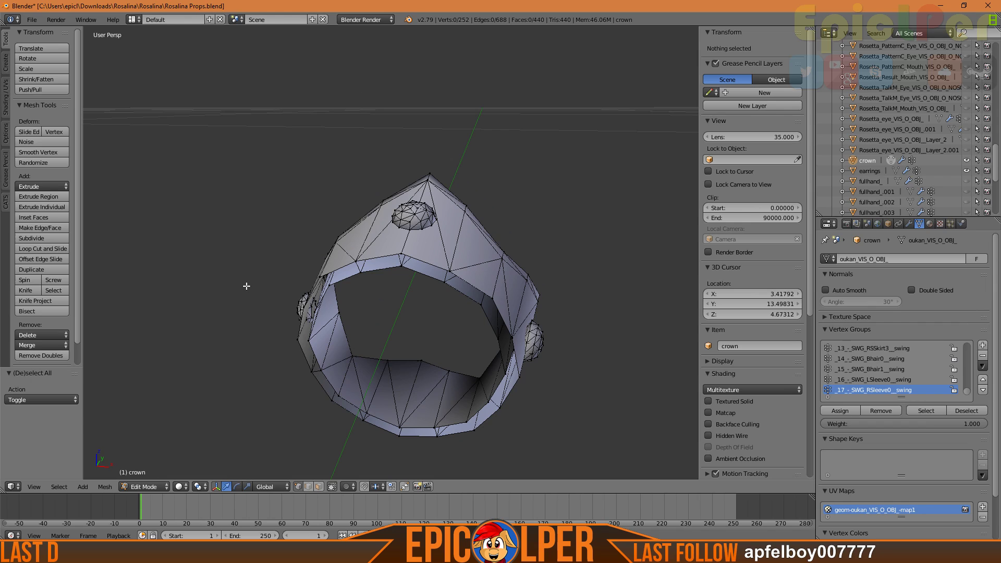
pyautogui.press('a')
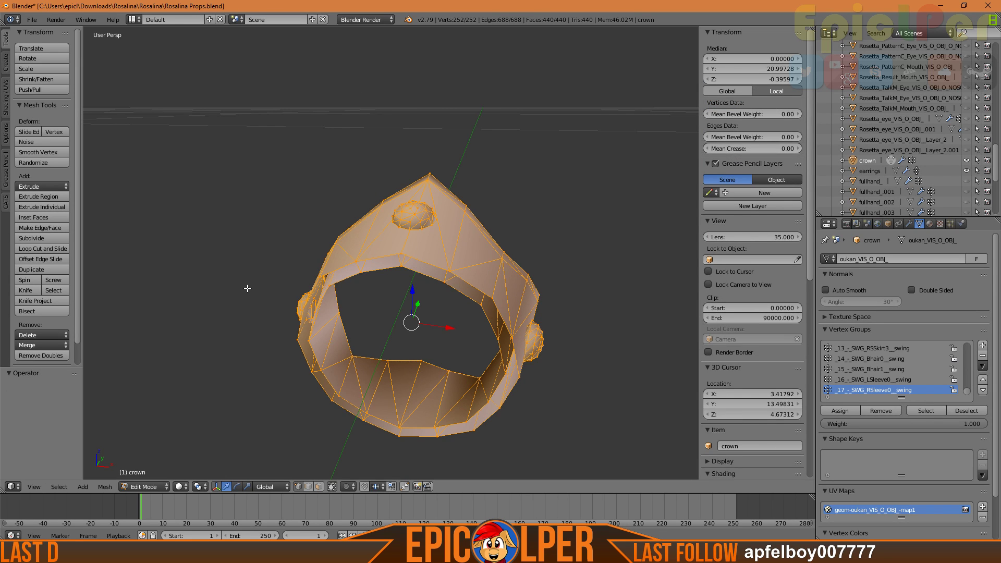
pyautogui.hotkey('ctrl', 'z')
pyautogui.hotkey('ctrl', 'shift', 'z')
pyautogui.hotkey('ctrl', 'z')
pyautogui.hotkey('ctrl', 'shift', 'z')
pyautogui.hotkey('ctrl', 'z')
pyautogui.hotkey('ctrl', 'shift', 'z')
pyautogui.hotkey('ctrl', 'z')
pyautogui.hotkey('ctrl', 'shift', 'z')
pyautogui.hotkey('ctrl', 'z')
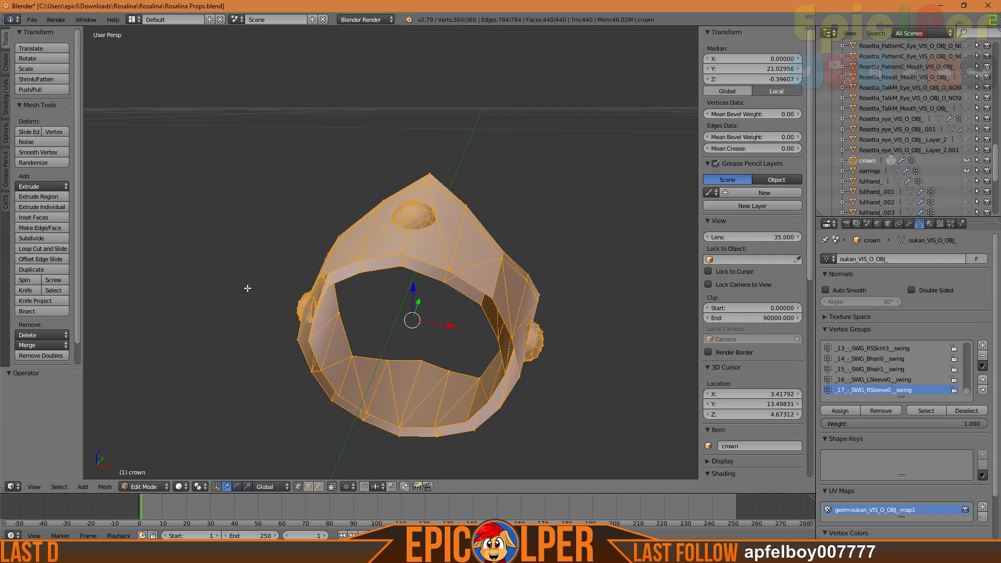
pyautogui.hotkey('ctrl', 'shift', 'z')
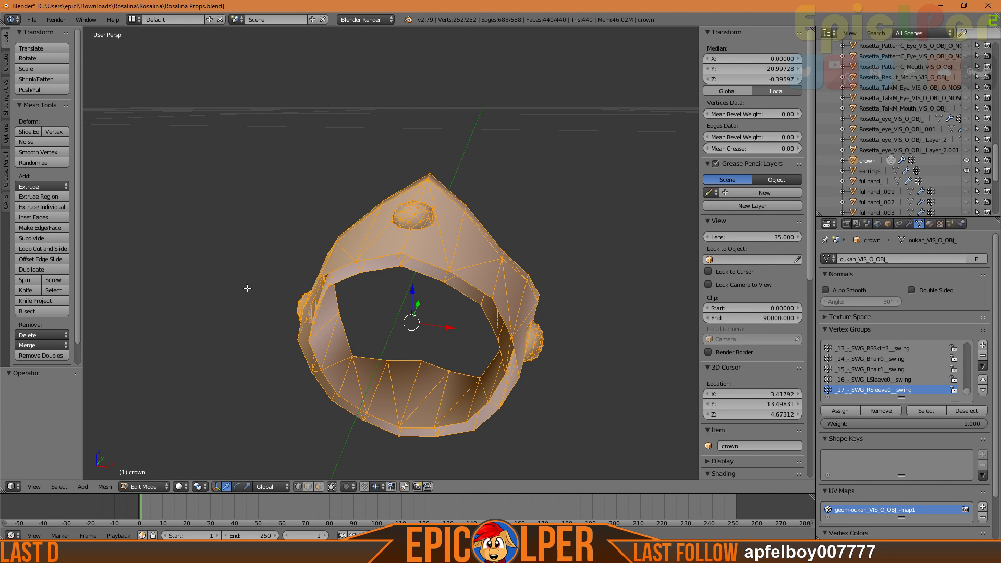
pyautogui.hotkey('ctrl', 'z')
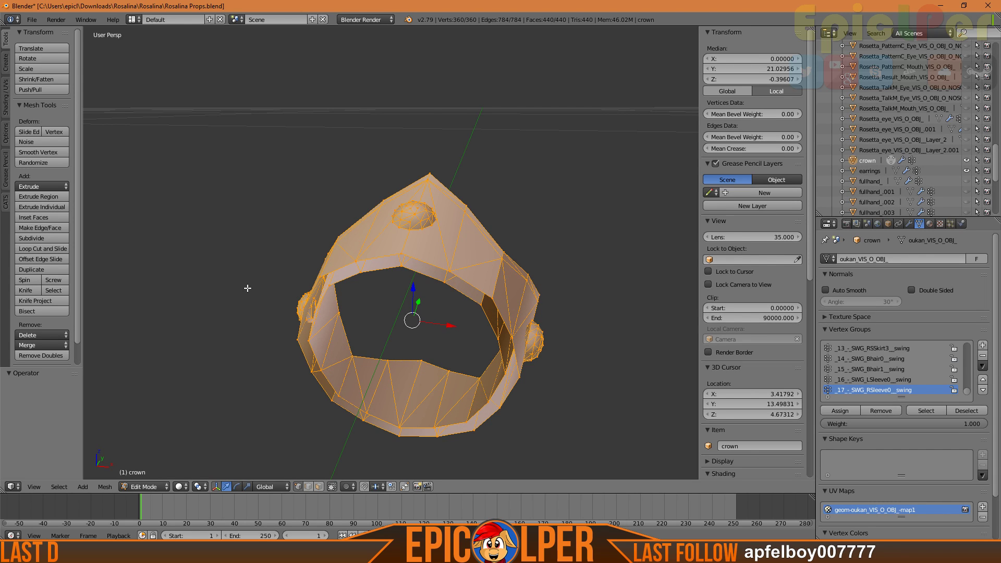
pyautogui.hotkey('ctrl', 'shift', 'z')
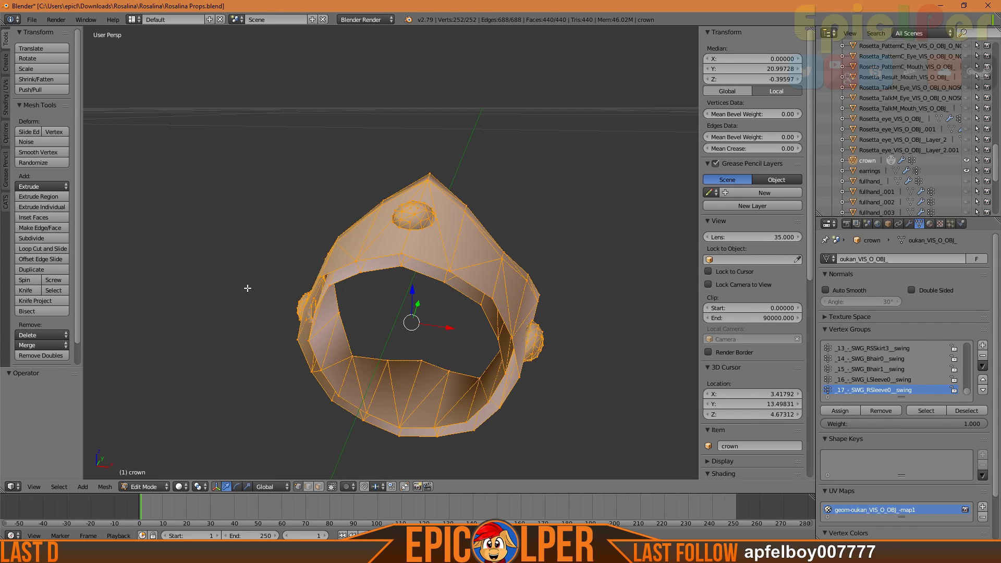
# Undo back to the base rim selection and redo forward to the merged crown mesh
pyautogui.press('a')
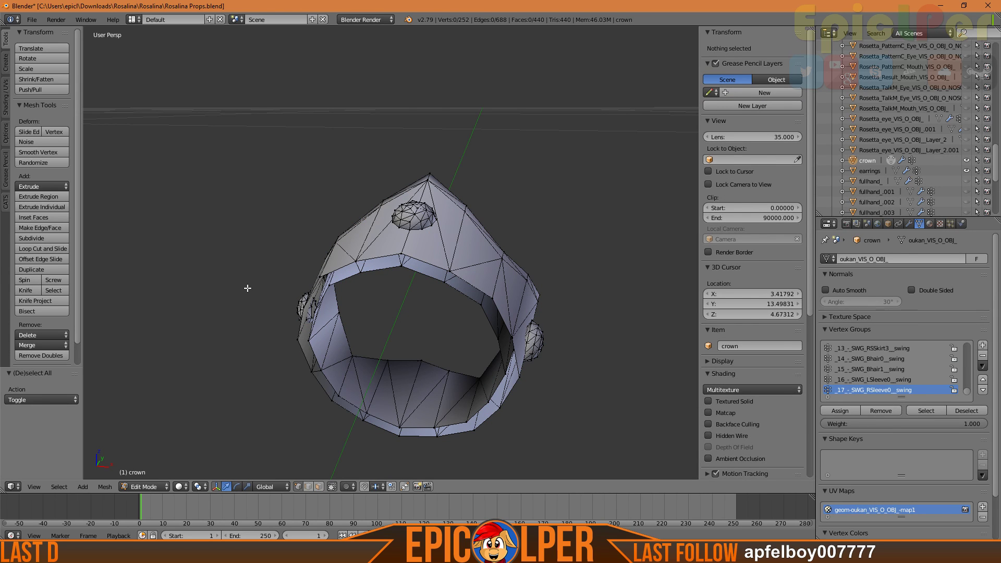
pyautogui.press('a')
pyautogui.hotkey('ctrl', 'z')
pyautogui.hotkey('ctrl', 'z')
pyautogui.hotkey('ctrl', 'z')
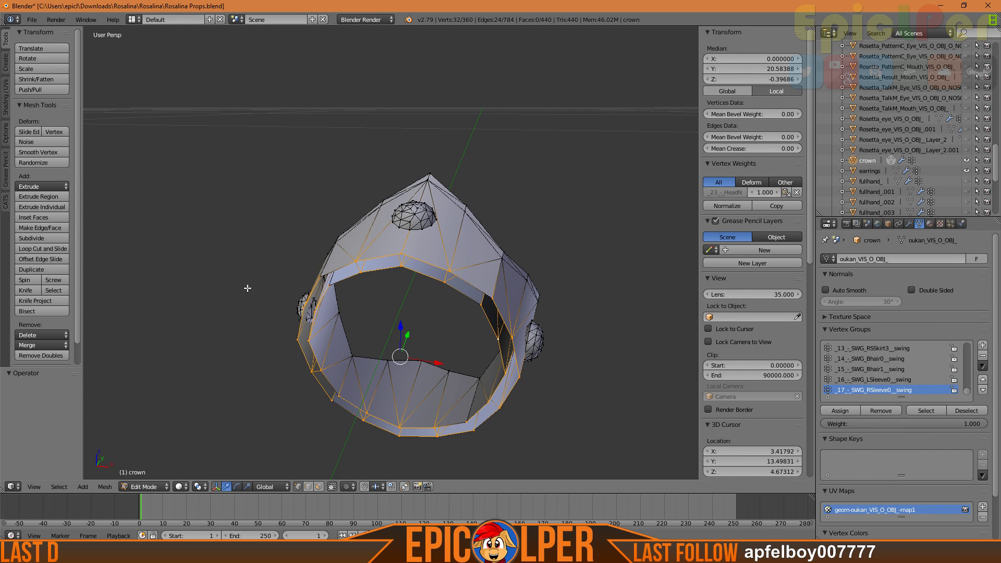
pyautogui.hotkey('ctrl', 'shift', 'z')
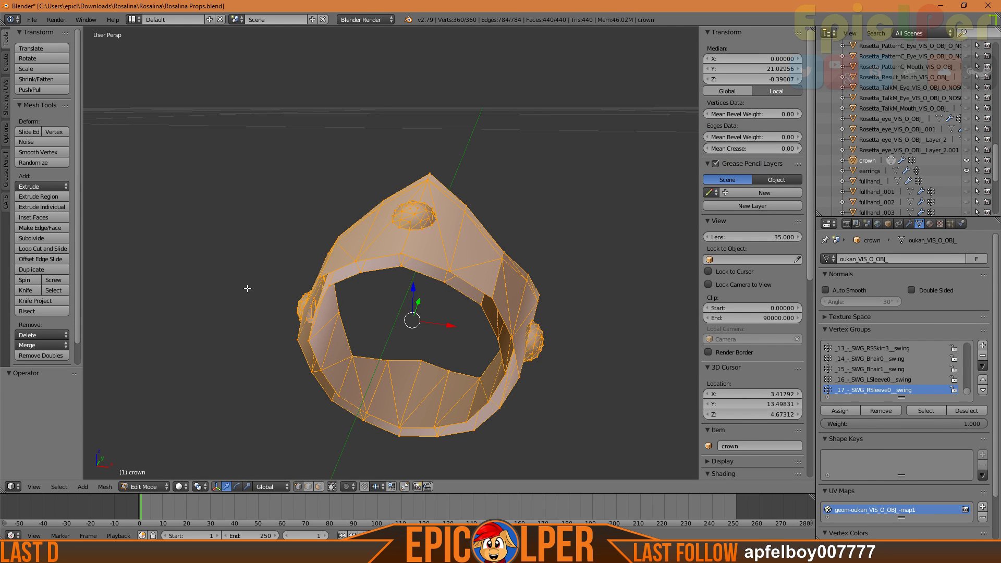
pyautogui.hotkey('ctrl', 'shift', 'z')
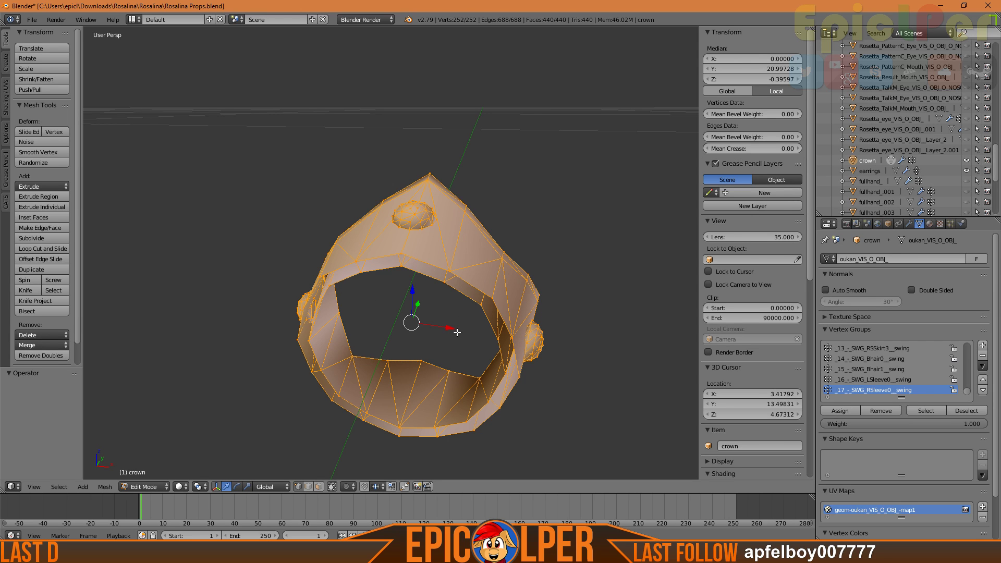
# Inspect the faces inside the crown's front, then undo the removal of duplicate vertices
pyautogui.hotkey('shift', 'f')
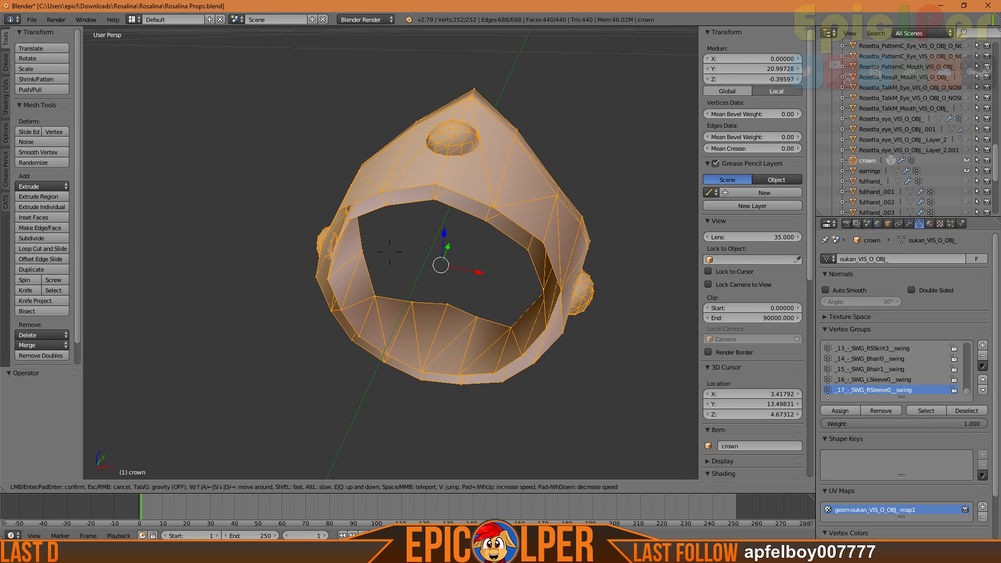
pyautogui.press('w')
pyautogui.press('s')
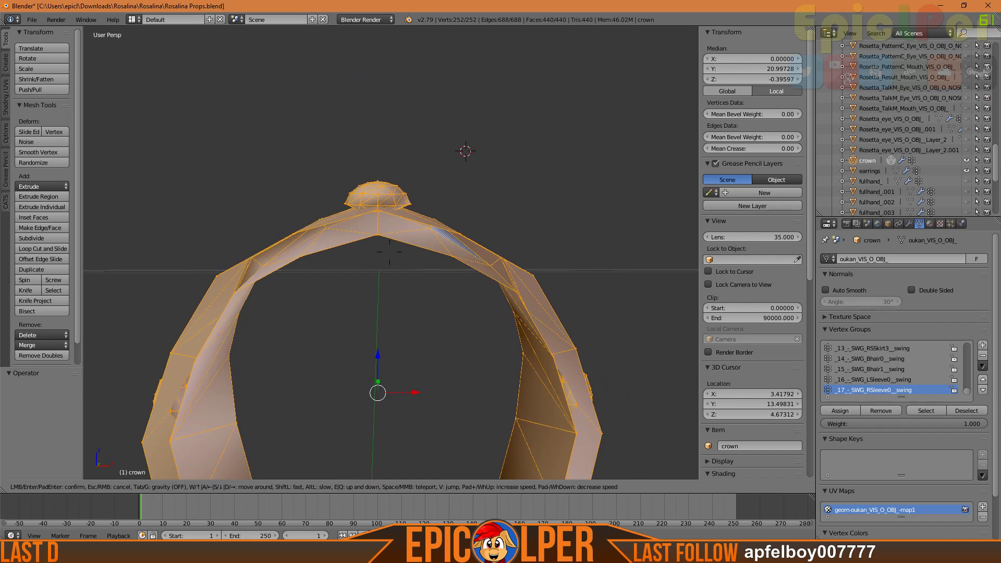
pyautogui.click(390, 253)
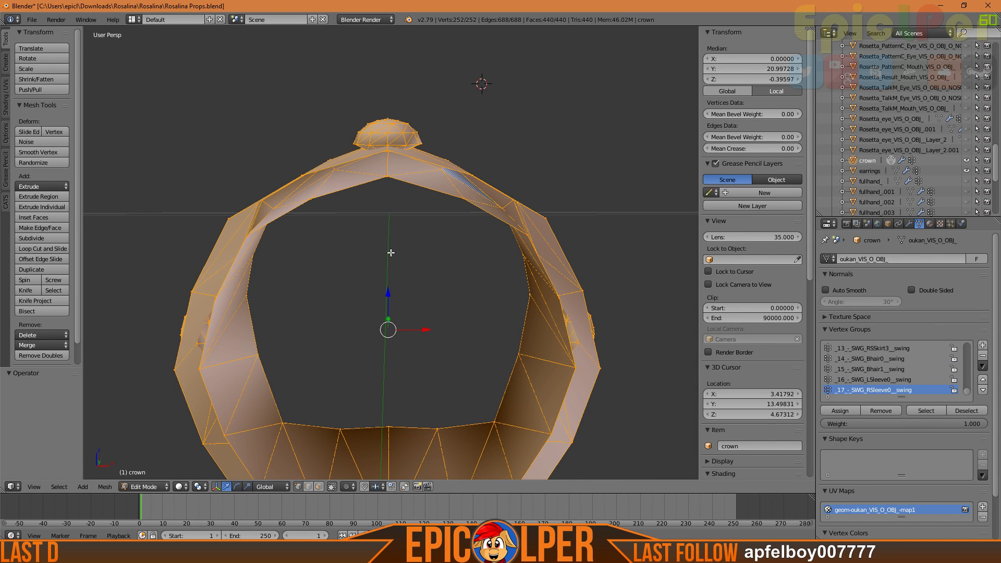
pyautogui.hotkey('ctrl', 'z')
pyautogui.hotkey('ctrl', 'shift', 'z')
pyautogui.hotkey('ctrl', 'z')
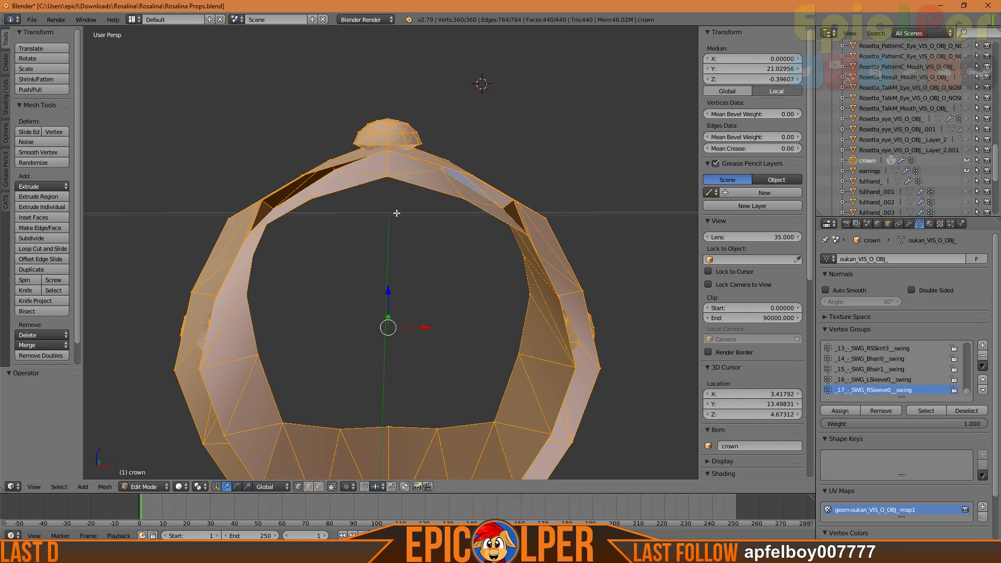
# Select the inner and outer edge vertices around most of the crown's base rim, replacing the whole-mesh selection
pyautogui.hotkey('shift', 'f')
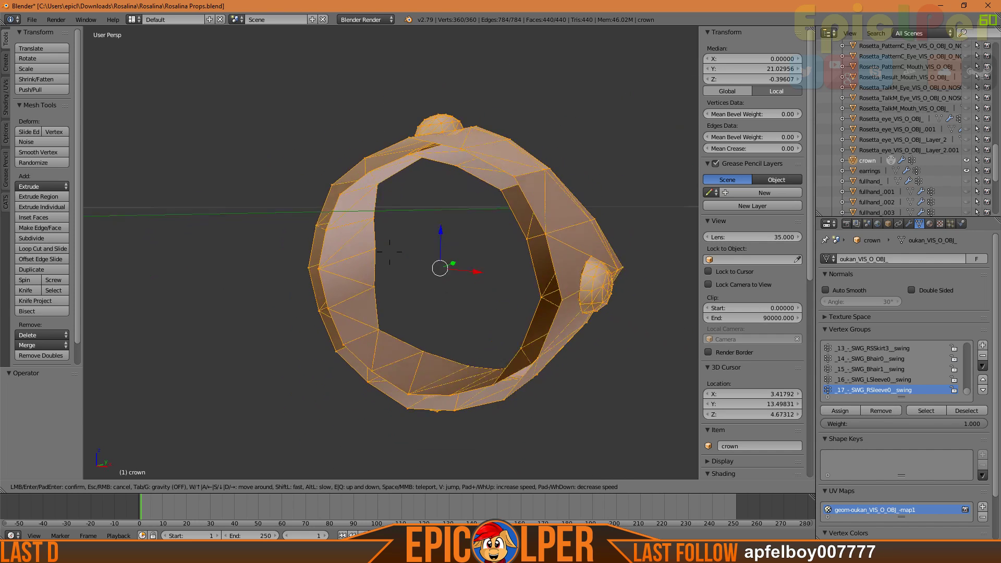
pyautogui.click(391, 253)
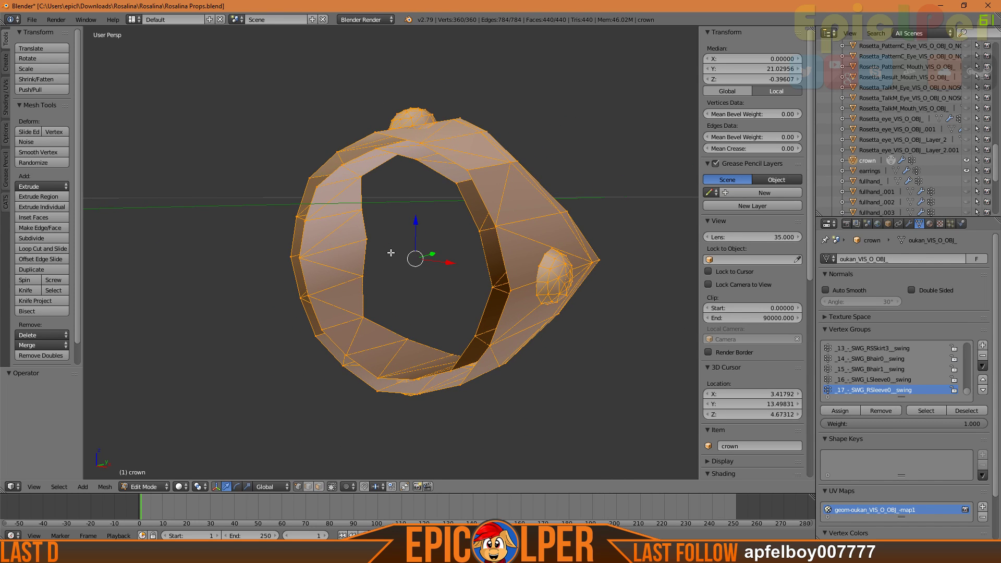
pyautogui.rightClick(369, 143)
pyautogui.keyDown('shift'); pyautogui.rightClick(372, 133); pyautogui.keyUp('shift')
pyautogui.keyDown('shift'); pyautogui.rightClick(337, 153); pyautogui.keyUp('shift')
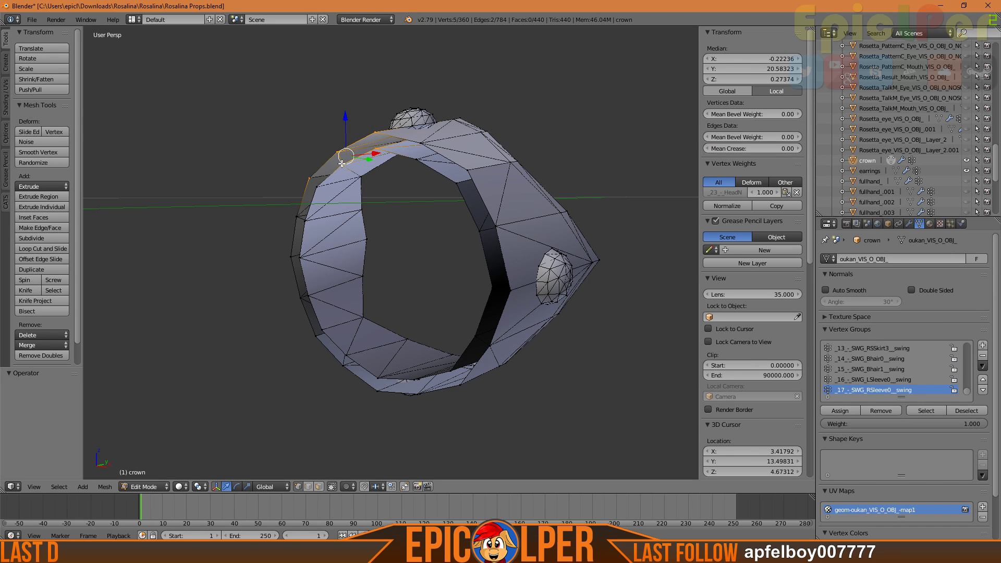
pyautogui.keyDown('shift'); pyautogui.rightClick(305, 219); pyautogui.keyUp('shift')
pyautogui.keyDown('shift'); pyautogui.rightClick(291, 257); pyautogui.keyUp('shift')
pyautogui.keyDown('shift'); pyautogui.rightClick(300, 256); pyautogui.keyUp('shift')
pyautogui.keyDown('shift'); pyautogui.rightClick(302, 298); pyautogui.keyUp('shift')
pyautogui.keyDown('shift'); pyautogui.rightClick(308, 295); pyautogui.keyUp('shift')
pyautogui.keyDown('shift'); pyautogui.rightClick(316, 335); pyautogui.keyUp('shift')
pyautogui.keyDown('shift'); pyautogui.rightClick(323, 330); pyautogui.keyUp('shift')
pyautogui.keyDown('shift'); pyautogui.rightClick(347, 357); pyautogui.keyUp('shift')
pyautogui.keyDown('shift'); pyautogui.rightClick(343, 365); pyautogui.keyUp('shift')
pyautogui.keyDown('shift'); pyautogui.rightClick(377, 376); pyautogui.keyUp('shift')
pyautogui.keyDown('shift'); pyautogui.rightClick(377, 390); pyautogui.keyUp('shift')
pyautogui.keyDown('shift'); pyautogui.rightClick(415, 379); pyautogui.keyUp('shift')
pyautogui.keyDown('shift'); pyautogui.rightClick(420, 392); pyautogui.keyUp('shift')
pyautogui.keyDown('shift'); pyautogui.rightClick(461, 385); pyautogui.keyUp('shift')
pyautogui.keyDown('shift'); pyautogui.rightClick(453, 371); pyautogui.keyUp('shift')
pyautogui.keyDown('shift'); pyautogui.rightClick(483, 341); pyautogui.keyUp('shift')
pyautogui.keyDown('shift'); pyautogui.rightClick(476, 337); pyautogui.keyUp('shift')
pyautogui.keyDown('shift'); pyautogui.rightClick(506, 292); pyautogui.keyUp('shift')
# Turn off limiting the selection to visible geometry so the crown's hidden rim vertices can be picked
pyautogui.hotkey('shift', 'f')
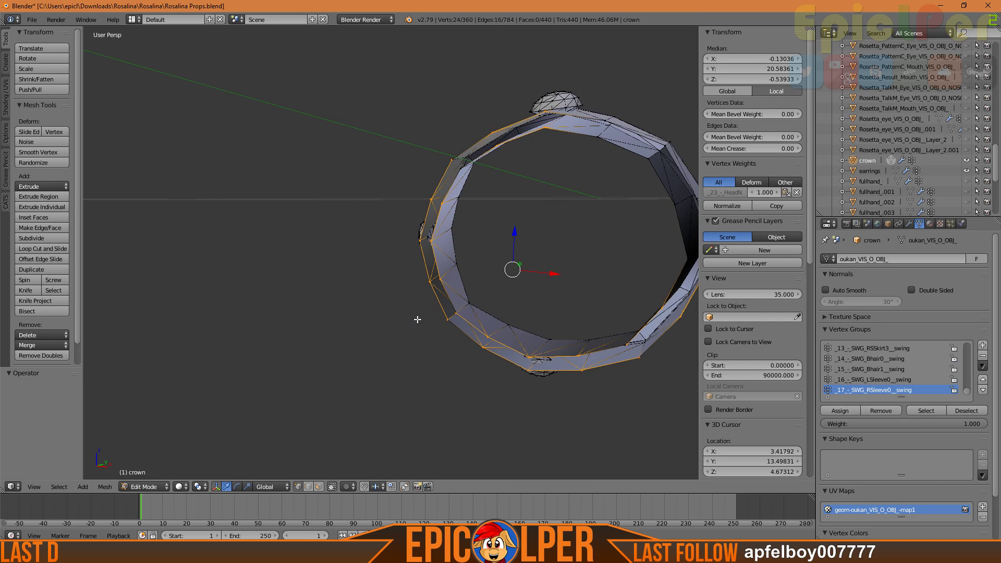
pyautogui.press('w')
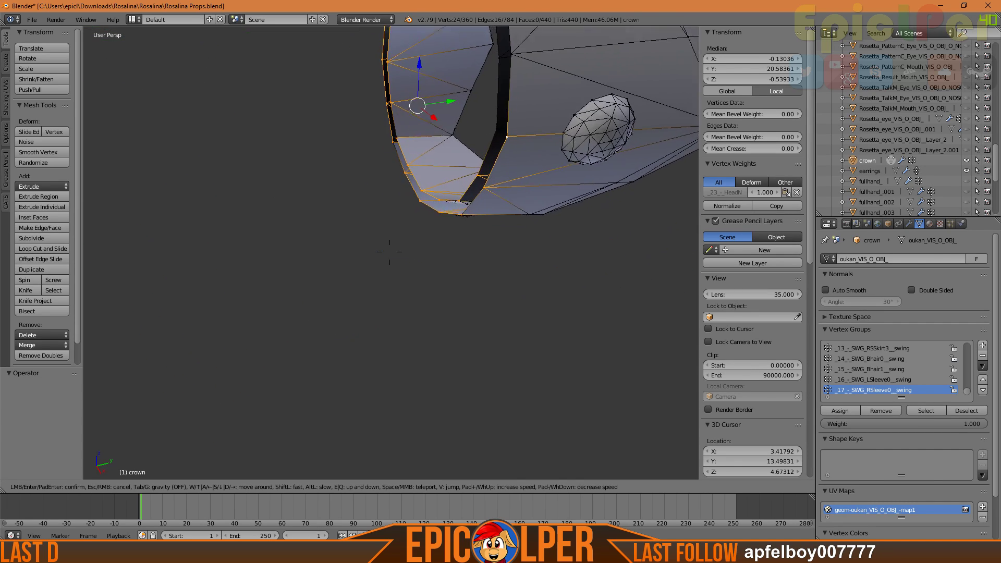
pyautogui.press('w')
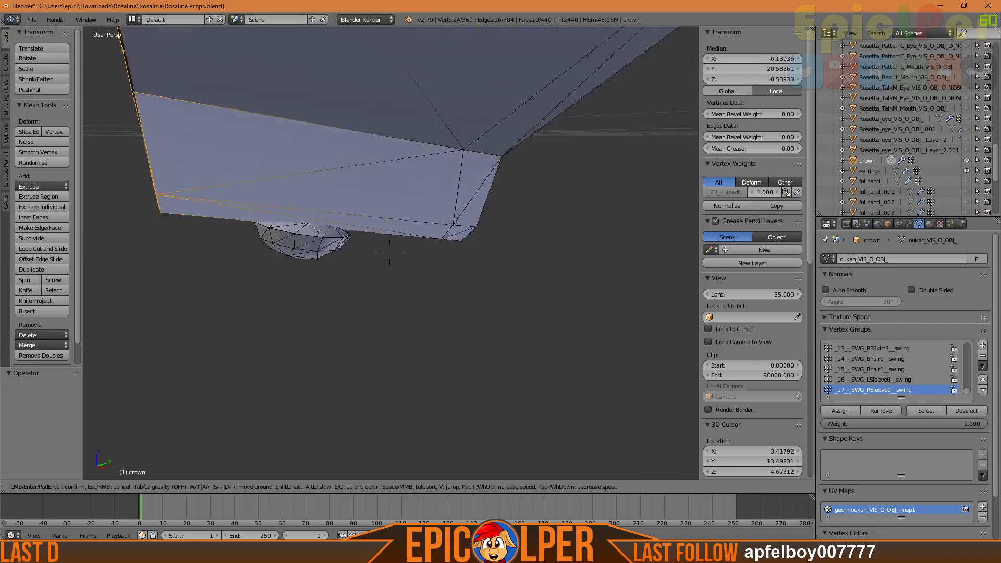
pyautogui.press('w')
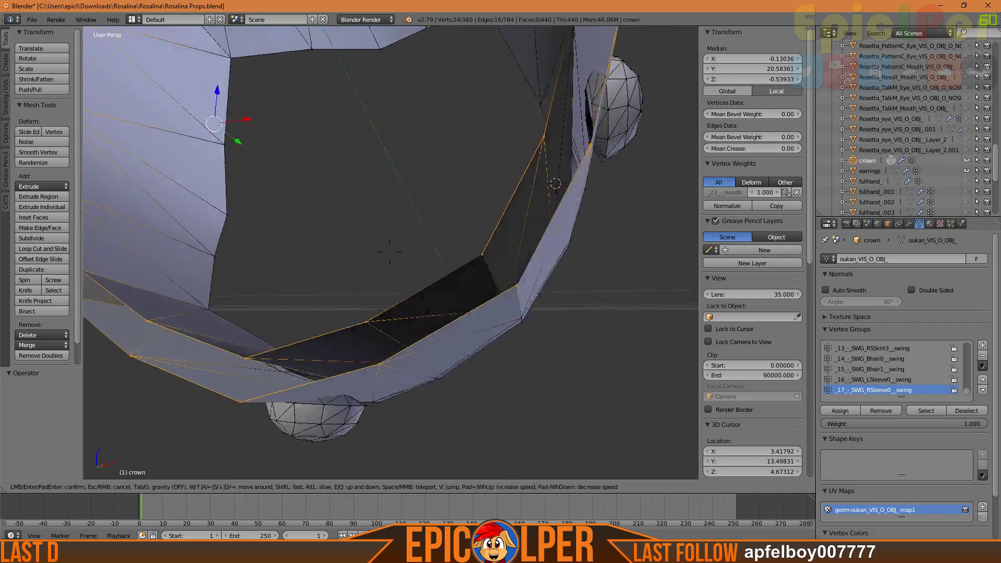
pyautogui.press('w')
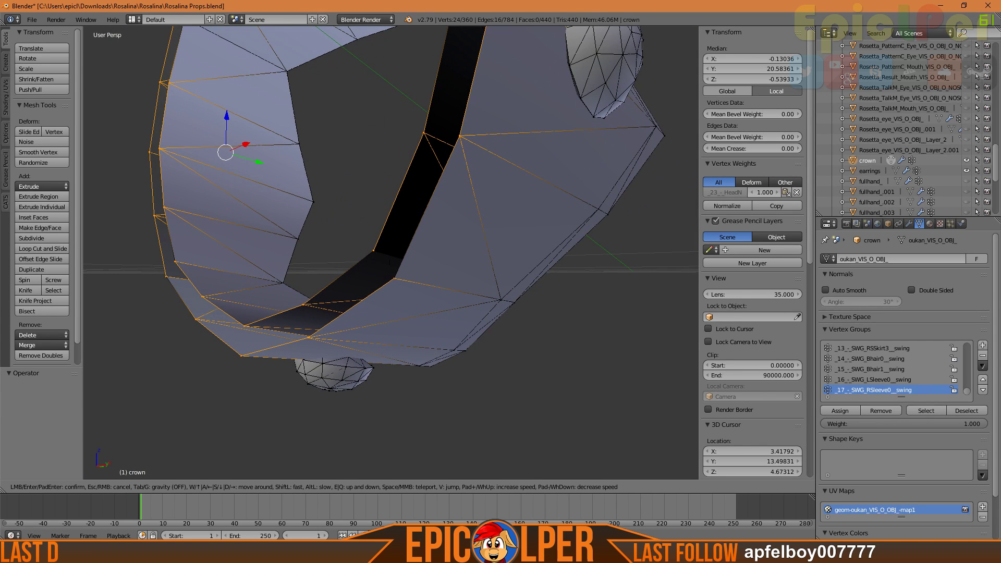
pyautogui.click(390, 249)
pyautogui.click(333, 486)
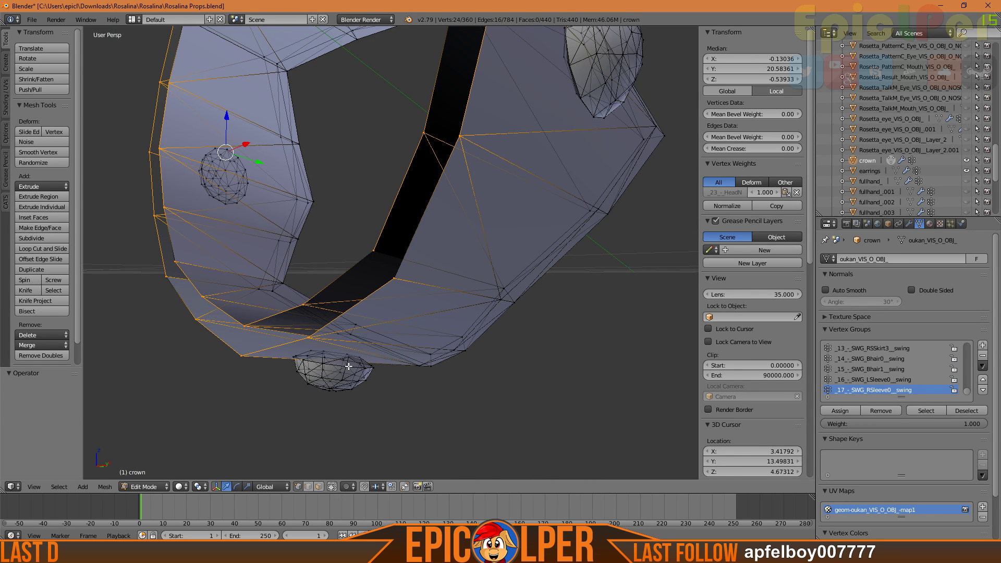
# Add the missed inner and outer vertices along the lower sides of the crown's base rim to the selection
pyautogui.keyDown('shift'); pyautogui.rightClick(390, 293); pyautogui.keyUp('shift')
pyautogui.moveTo(371, 261)
pyautogui.keyDown('ctrl'); pyautogui.mouseDown()
pyautogui.moveTo(364, 241)
pyautogui.moveTo(349, 247)
pyautogui.moveTo(356, 264)
pyautogui.mouseUp(); pyautogui.keyUp('ctrl')
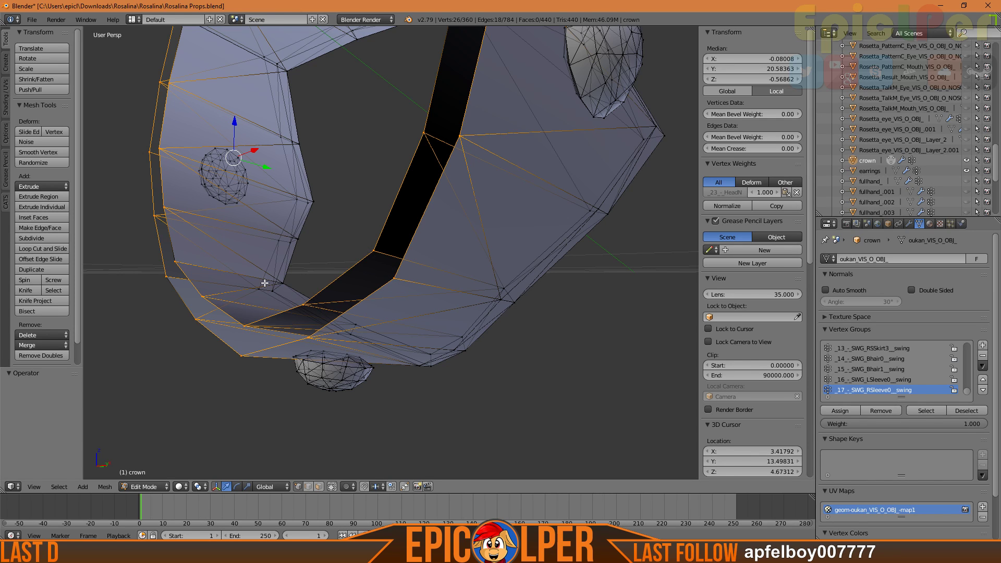
pyautogui.keyDown('shift'); pyautogui.rightClick(174, 261); pyautogui.keyUp('shift')
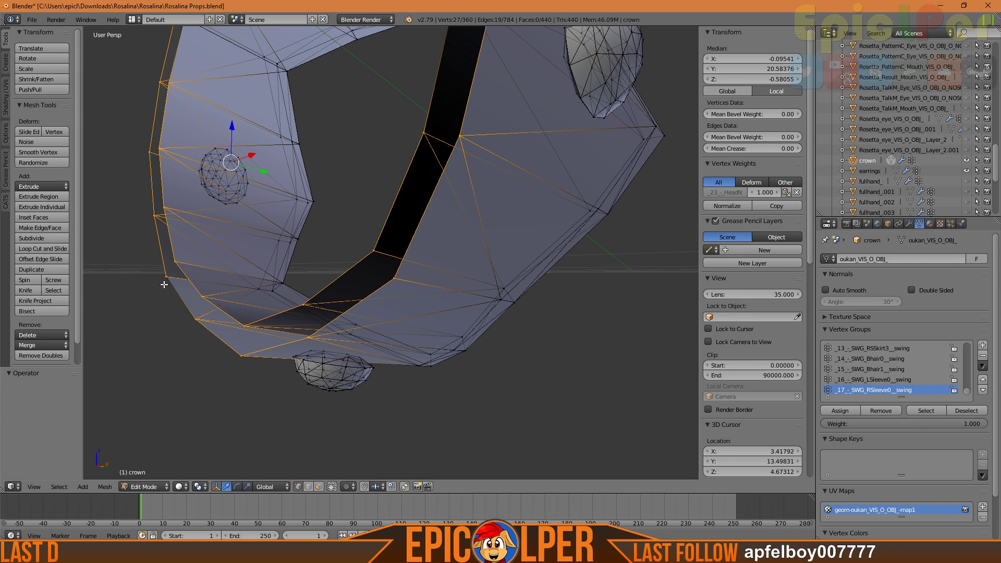
pyautogui.keyDown('shift'); pyautogui.rightClick(164, 276); pyautogui.keyUp('shift')
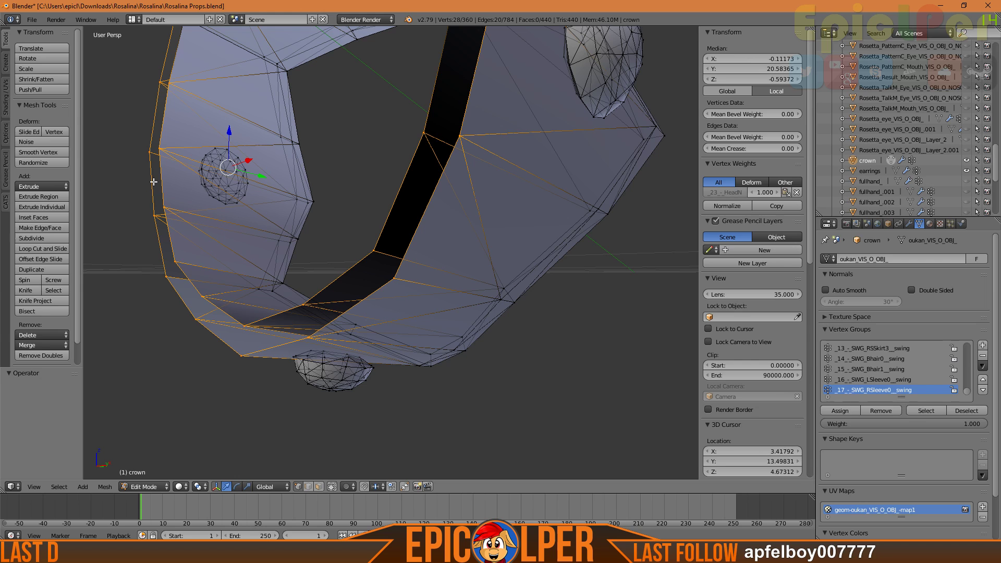
# Extend the selection through the inner and outer rim vertices along the side of the base with the dark gap
pyautogui.moveTo(283, 136); pyautogui.dragTo(284, 150, button='middle')
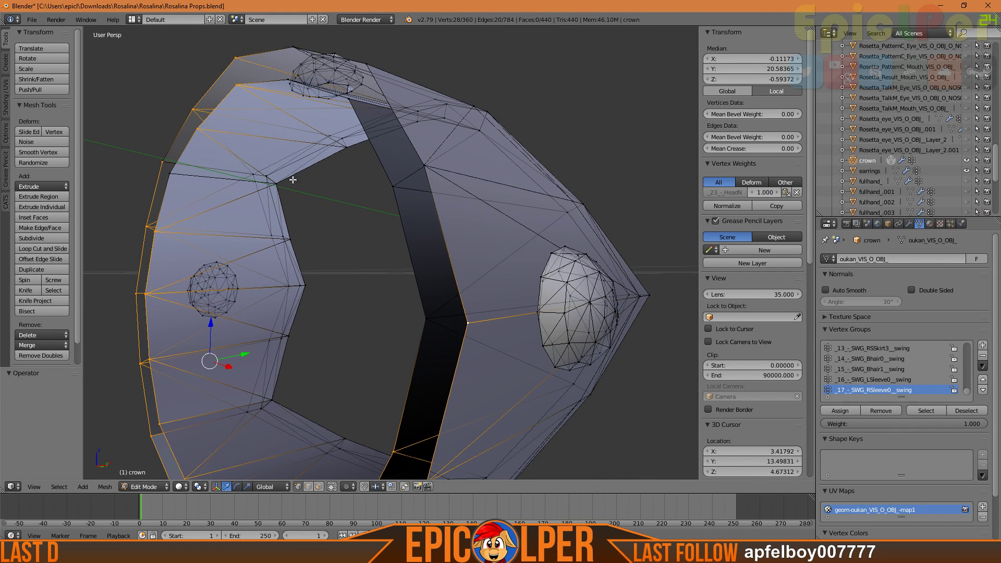
pyautogui.keyDown('ctrl'); pyautogui.moveTo(426, 312); pyautogui.dragTo(424, 310); pyautogui.keyUp('ctrl')
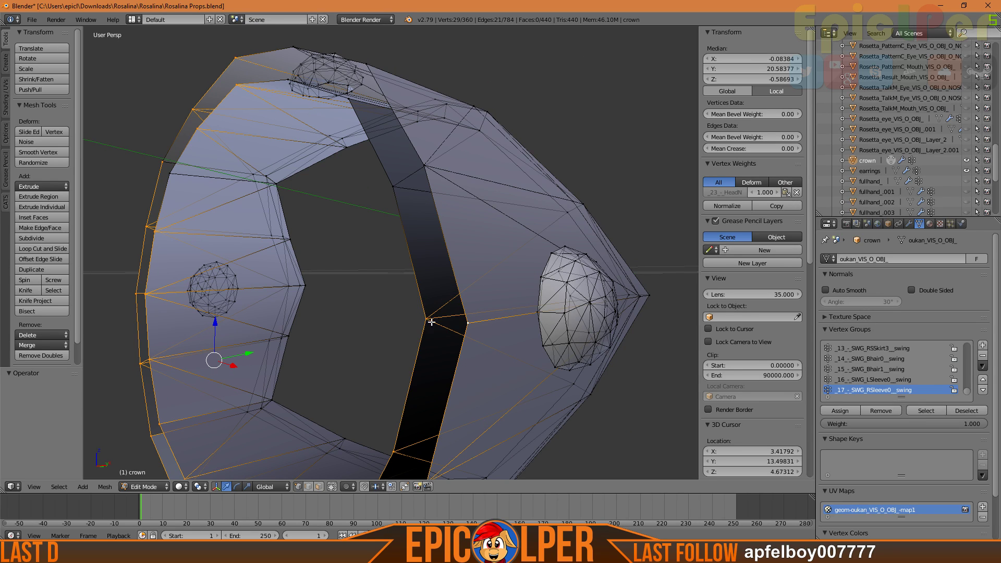
pyautogui.moveTo(408, 166)
pyautogui.keyDown('ctrl'); pyautogui.mouseDown()
pyautogui.moveTo(435, 168)
pyautogui.moveTo(388, 211)
pyautogui.moveTo(409, 159)
pyautogui.mouseUp(); pyautogui.keyUp('ctrl')
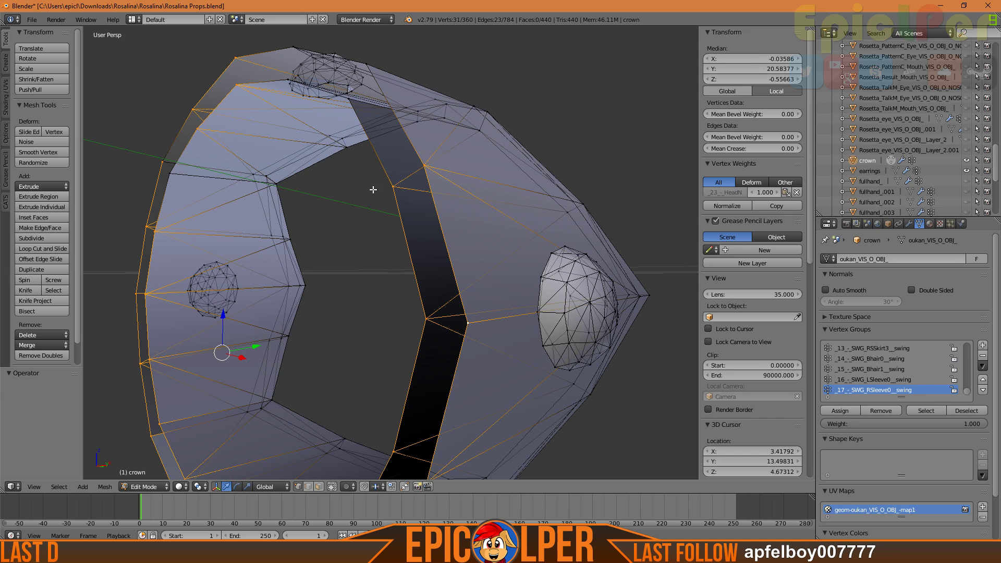
pyautogui.moveTo(373, 189); pyautogui.dragTo(437, 237, button='middle')
pyautogui.moveTo(448, 247)
pyautogui.keyDown('ctrl'); pyautogui.mouseDown()
pyautogui.moveTo(472, 206)
pyautogui.moveTo(411, 268)
pyautogui.moveTo(404, 246)
pyautogui.mouseUp(); pyautogui.keyUp('ctrl')
pyautogui.moveTo(395, 238); pyautogui.dragTo(485, 266, button='middle')
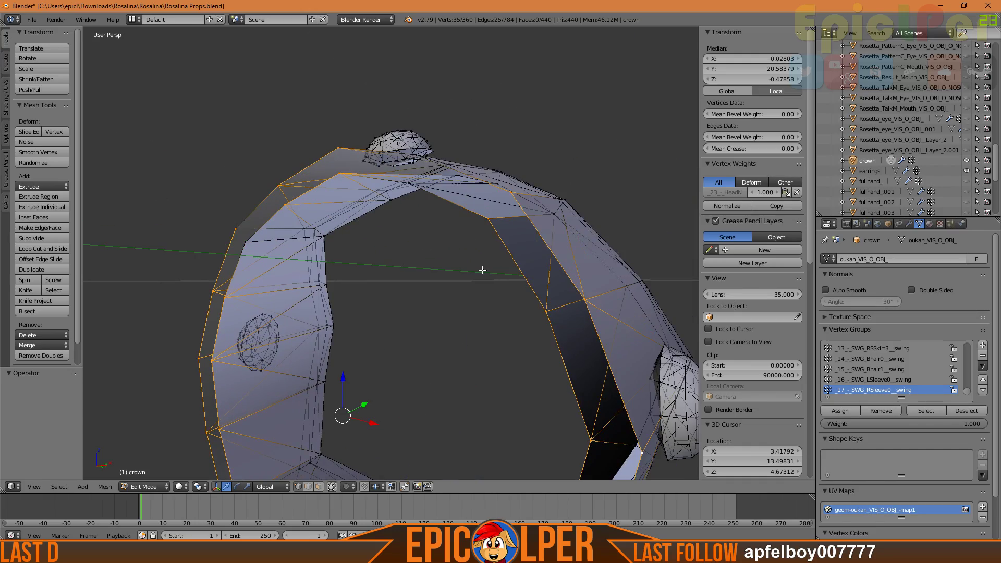
# Complete the base rim selection with the remaining vertices below the tall crown point and on the far side
pyautogui.hotkey('shift', 'f')
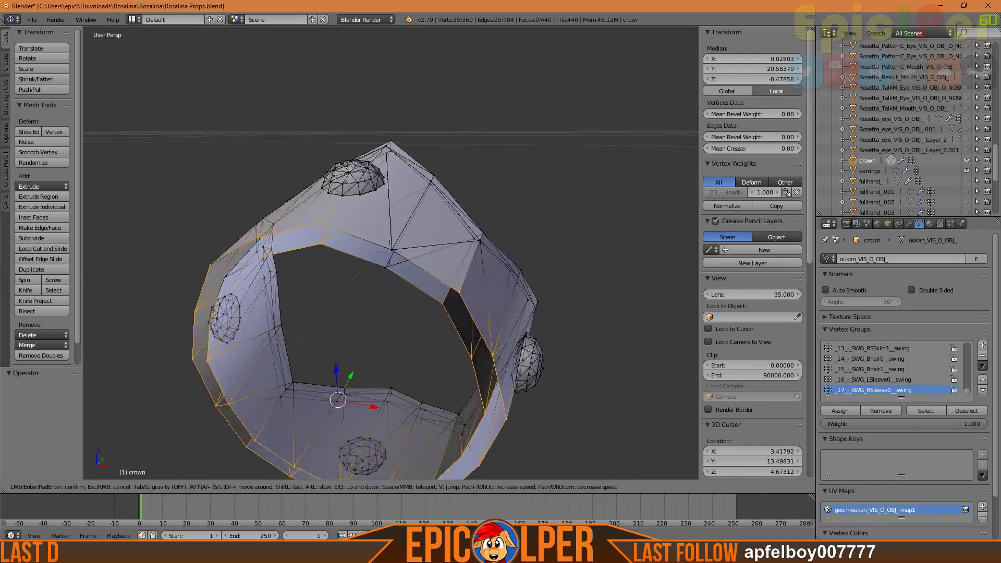
pyautogui.press('w')
pyautogui.click(396, 266)
pyautogui.moveTo(396, 266)
pyautogui.keyDown('ctrl'); pyautogui.mouseDown()
pyautogui.moveTo(438, 234)
pyautogui.moveTo(398, 251)
pyautogui.moveTo(396, 263)
pyautogui.mouseUp(); pyautogui.keyUp('ctrl')
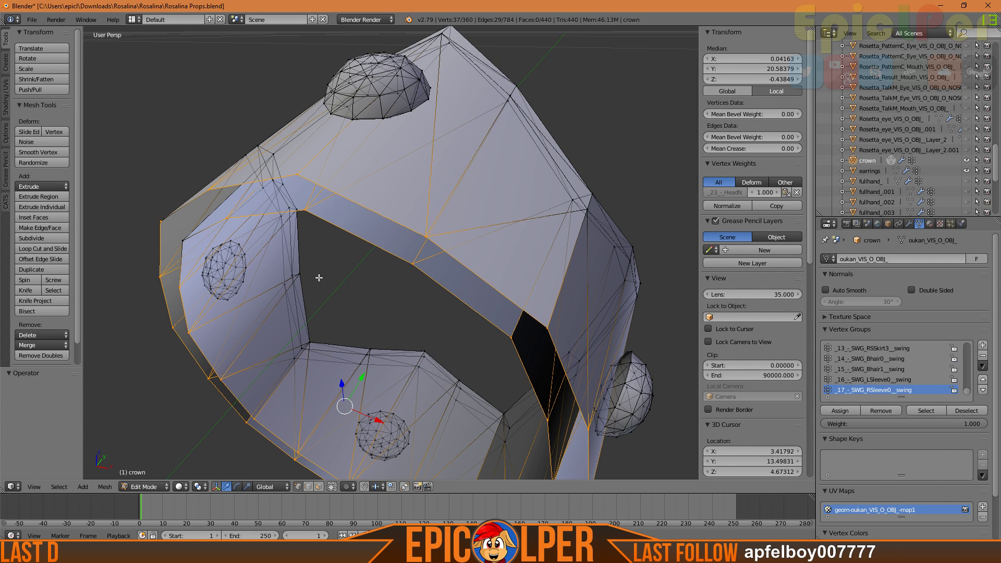
pyautogui.moveTo(182, 241)
pyautogui.keyDown('ctrl'); pyautogui.mouseDown()
pyautogui.moveTo(155, 212)
pyautogui.moveTo(183, 238)
pyautogui.mouseUp(); pyautogui.keyUp('ctrl')
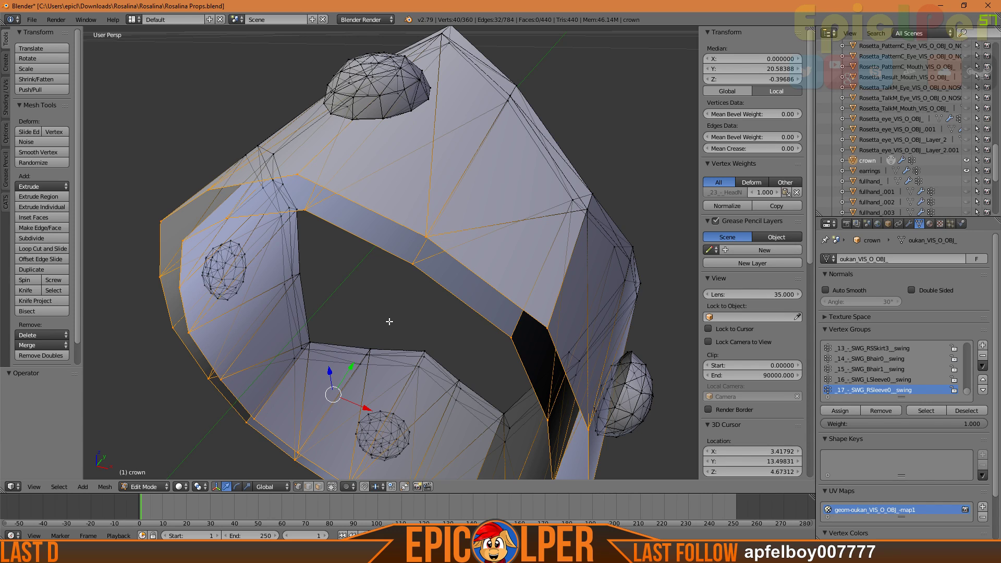
# Try to close the selected base rim with Grid Fill
pyautogui.keyDown('shift'); pyautogui.moveTo(383, 299); pyautogui.dragTo(383, 293, button='middle'); pyautogui.keyUp('shift')
pyautogui.keyDown('ctrl'); pyautogui.scroll(2, 384, 292); pyautogui.keyUp('ctrl')
pyautogui.keyDown('shift'); pyautogui.scroll(3, 384, 292); pyautogui.keyUp('shift')
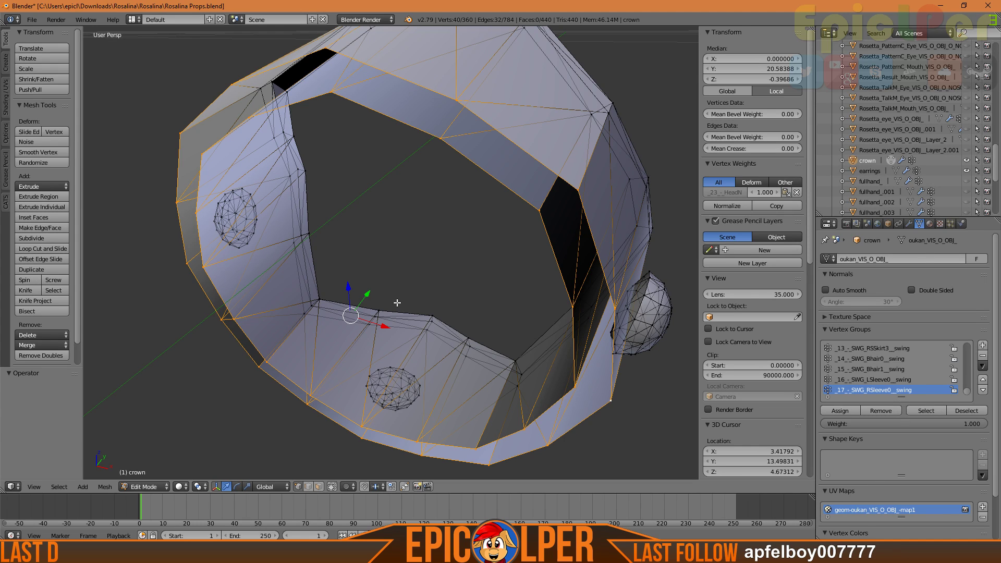
pyautogui.press('space')
pyautogui.write('repa')
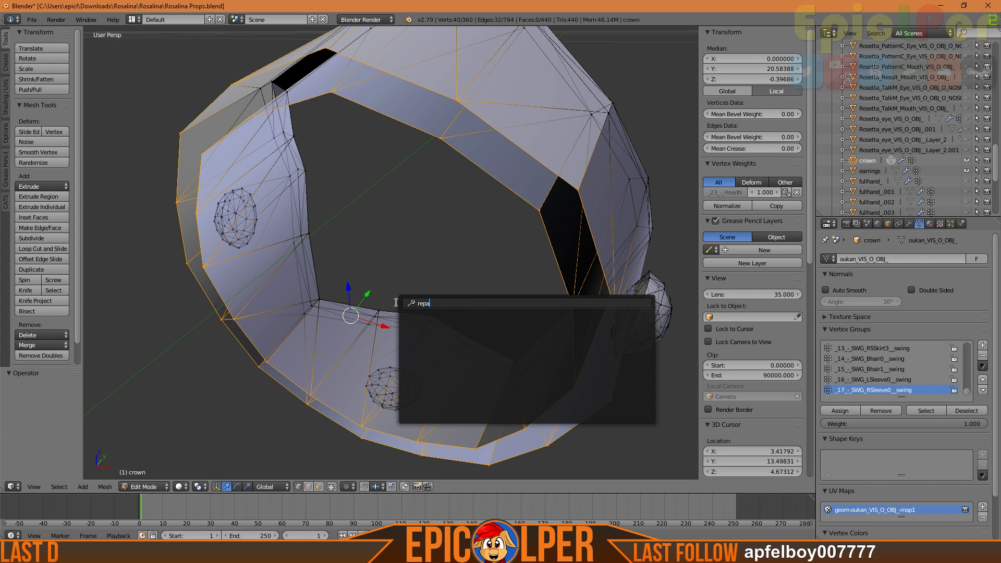
pyautogui.press('BackSpace')
pyautogui.press('BackSpace')
pyautogui.press('BackSpace')
pyautogui.press('BackSpace')
pyautogui.write('fill')
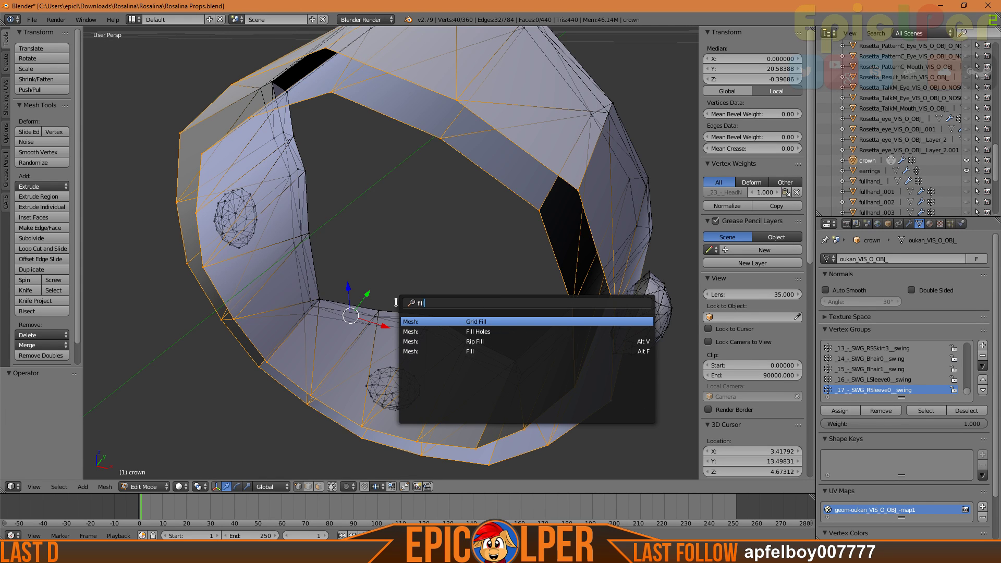
pyautogui.press('Return')
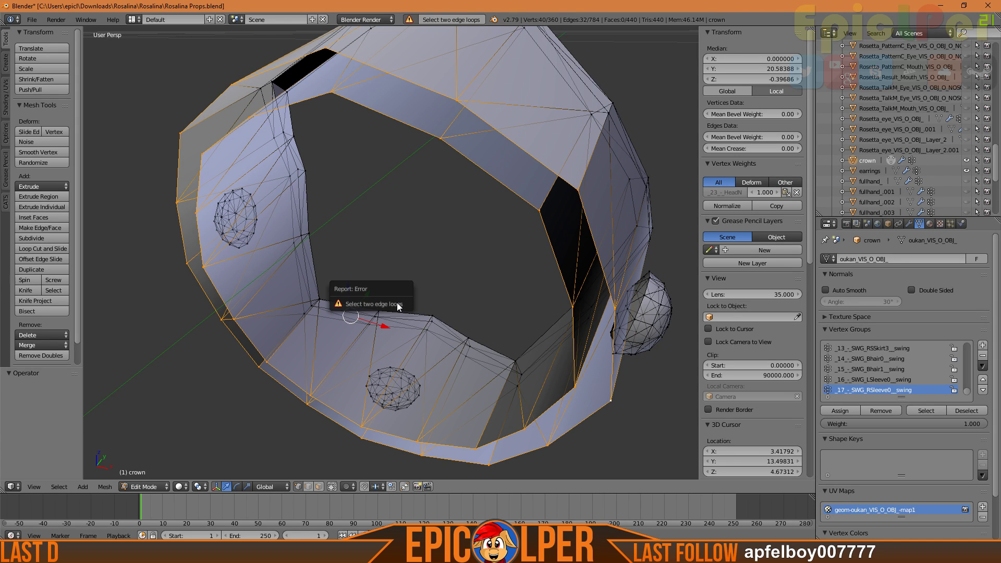
# Try Fill Holes on the selected base rim with the number of sides set to 5
pyautogui.press('space')
pyautogui.write('fill')
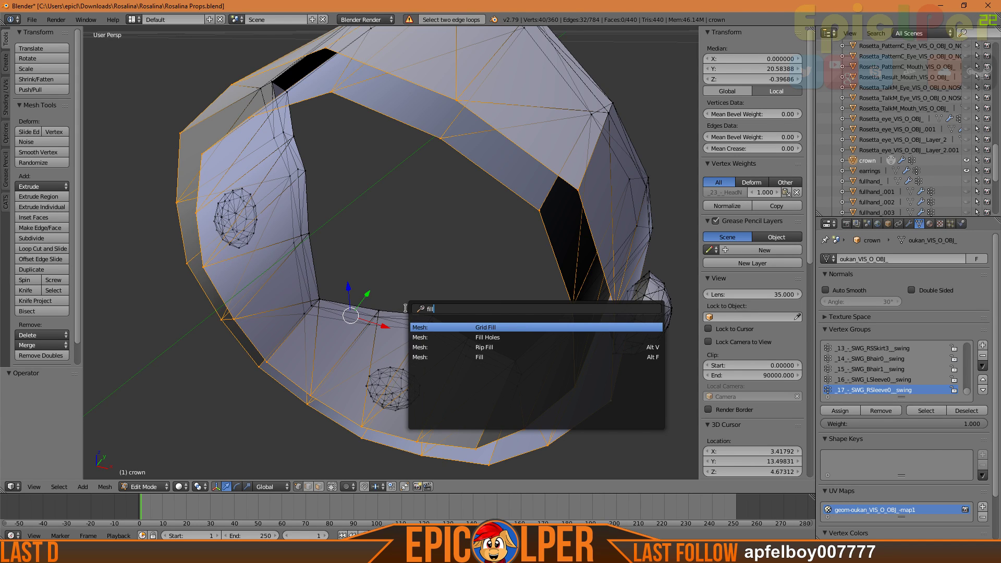
pyautogui.press('Down')
pyautogui.press('Return')
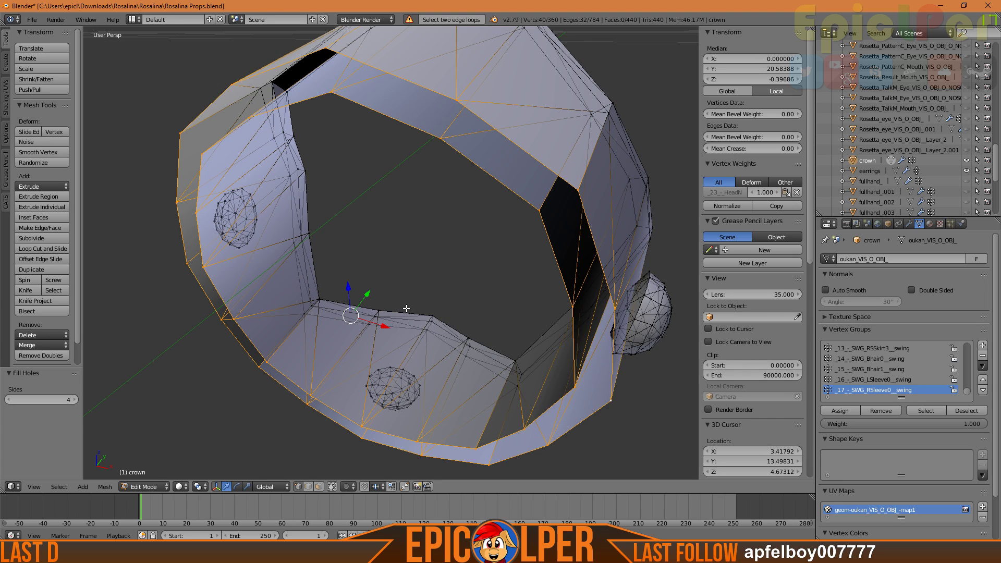
pyautogui.scroll(-8, 366, 246)
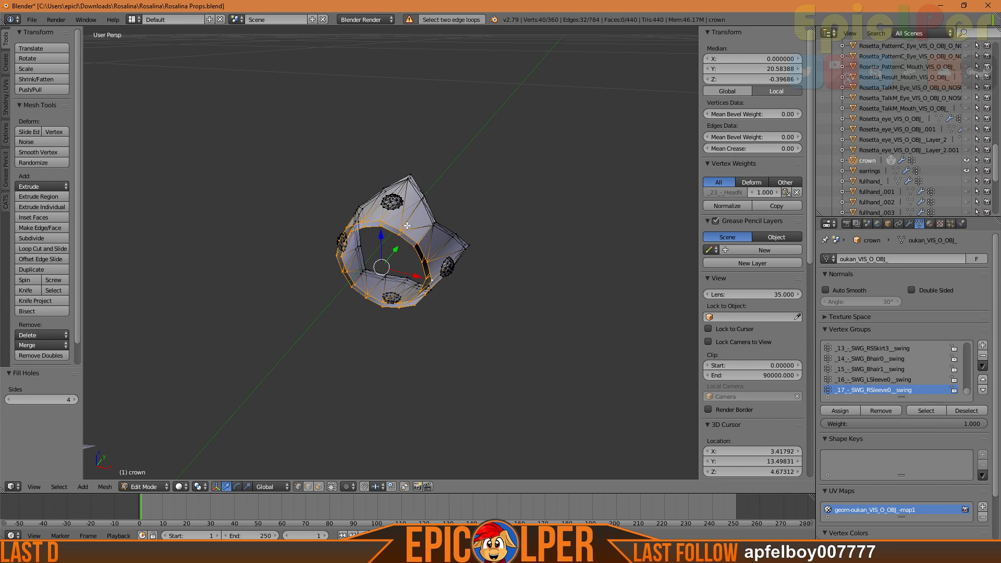
pyautogui.scroll(8, 367, 246)
pyautogui.moveTo(44, 405)
pyautogui.mouseDown()
pyautogui.moveTo(78, 399)
pyautogui.moveTo(50, 399)
pyautogui.mouseUp()
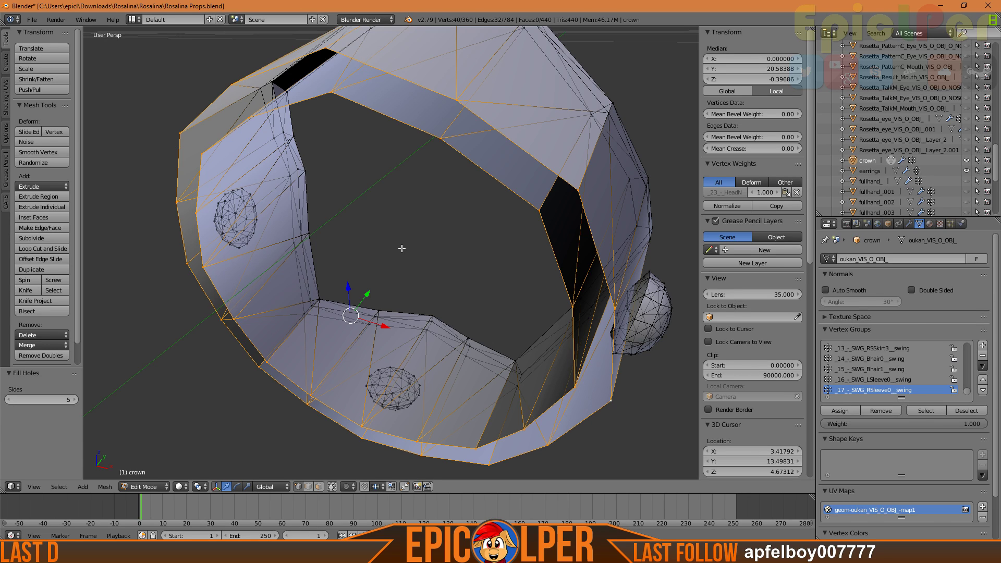
# Search the commands for a fill operation to apply to the selected base rim
pyautogui.press('space')
pyautogui.write('fill')
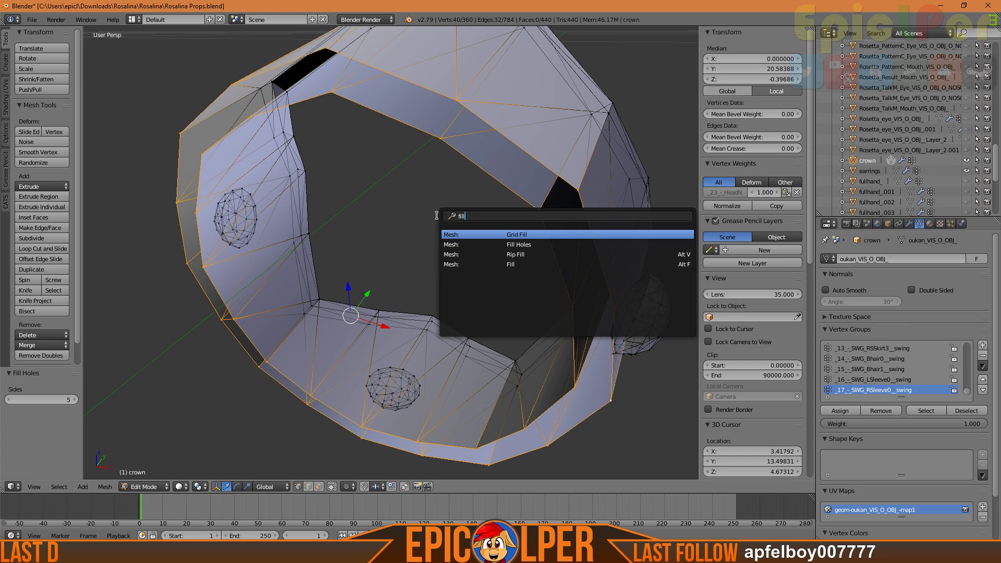
# Try the Fill operation on the selected inner and outer rim loops of the crown
pyautogui.press('Down')
pyautogui.press('Down')
pyautogui.press('Down')
pyautogui.press('Return')
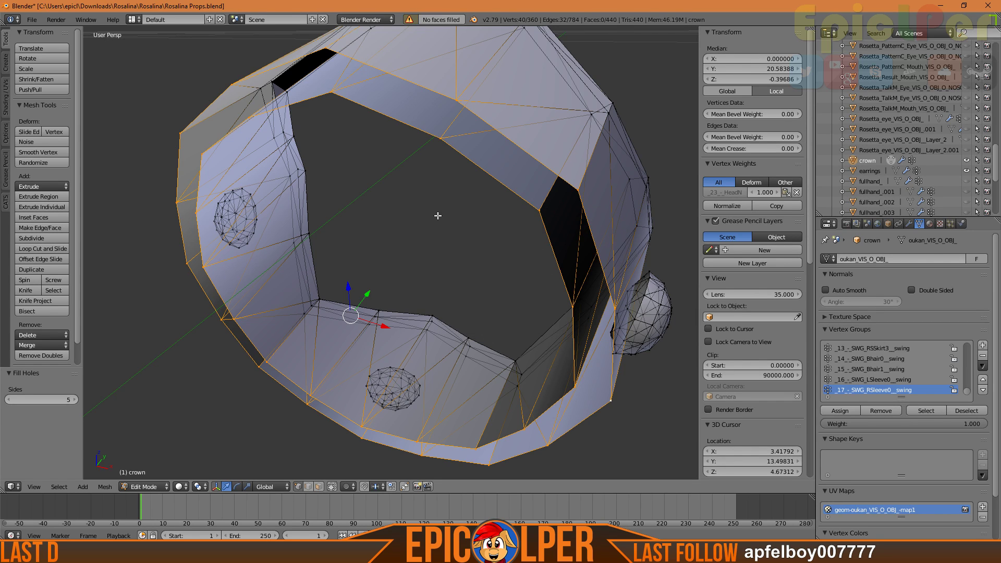
# Try the Rip Fill operation on the selected rim loops of the crown
pyautogui.press('space')
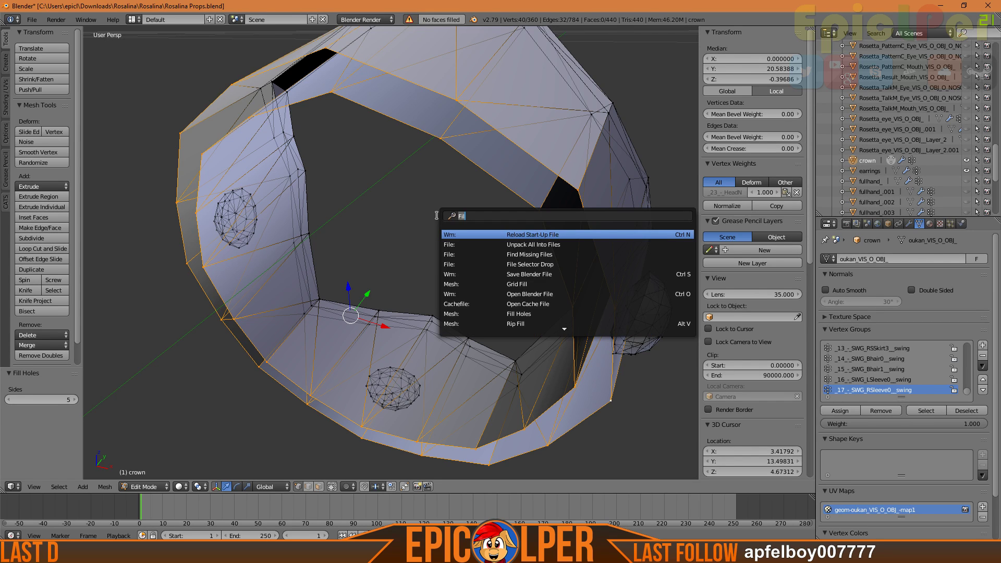
pyautogui.write('rip')
pyautogui.press('Down')
pyautogui.press('Down')
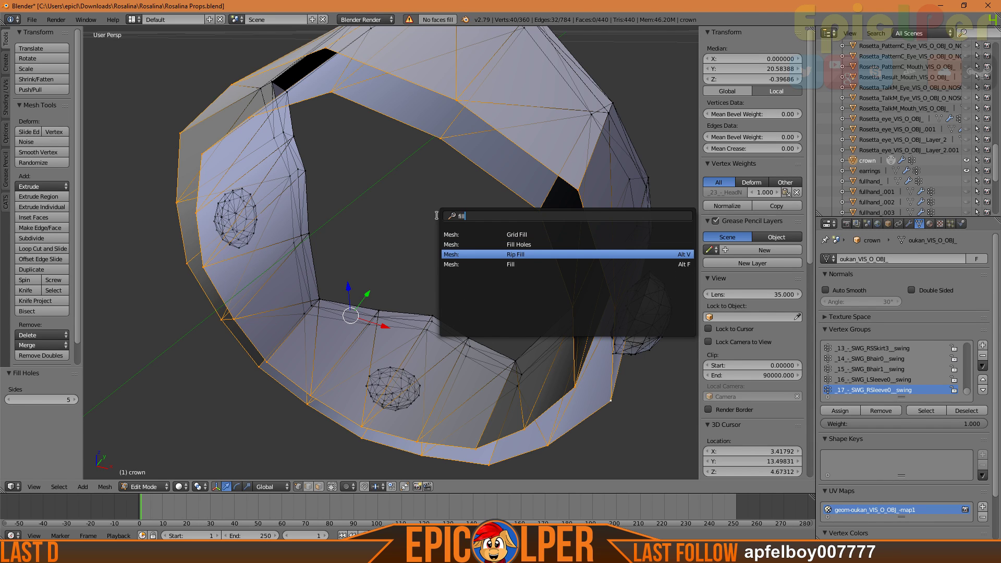
pyautogui.press('Return')
pyautogui.scroll(-8, 411, 303)
pyautogui.scroll(8, 411, 303)
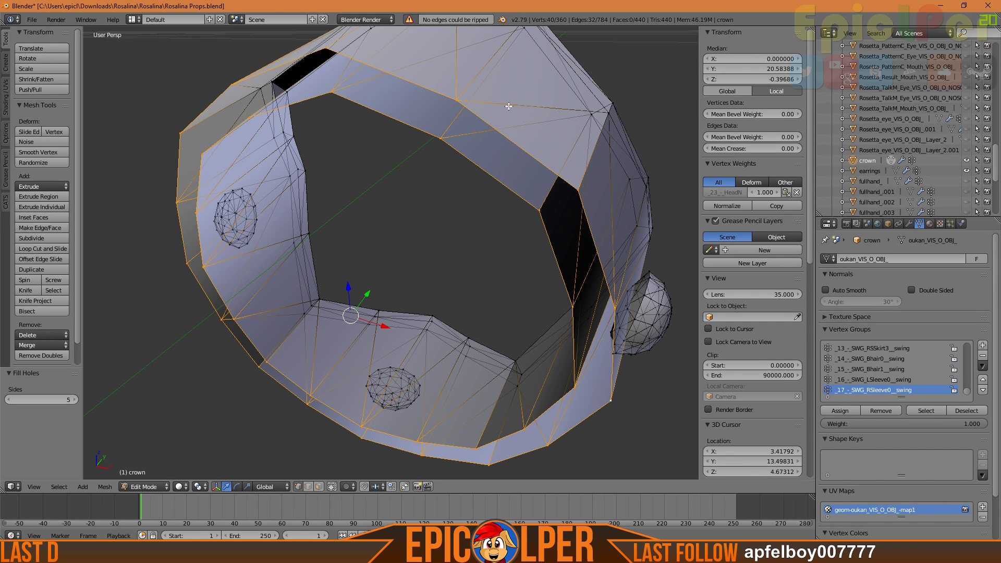
# Select three neighbouring vertices spanning the gap in the crown's upper rim and try to close it with Fill
pyautogui.rightClick(435, 107)
pyautogui.keyDown('ctrl'); pyautogui.rightClick(427, 134); pyautogui.keyUp('ctrl')
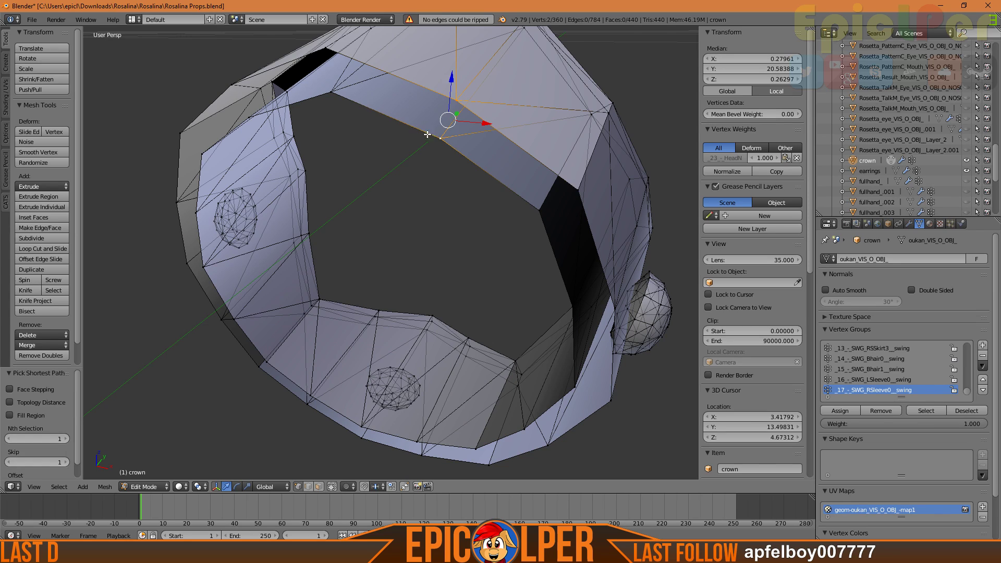
pyautogui.keyDown('shift'); pyautogui.rightClick(325, 48); pyautogui.keyUp('shift')
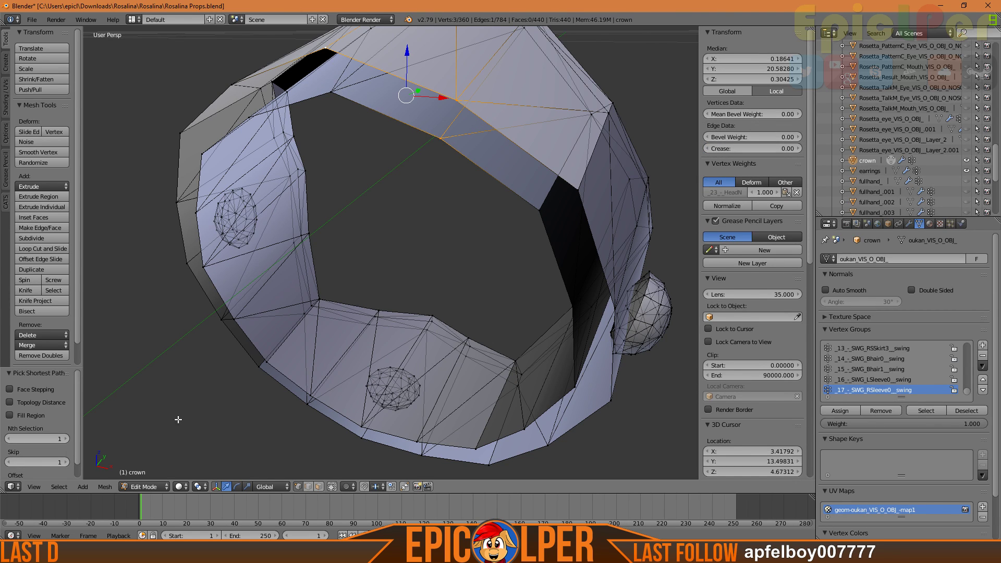
pyautogui.click(83, 487)
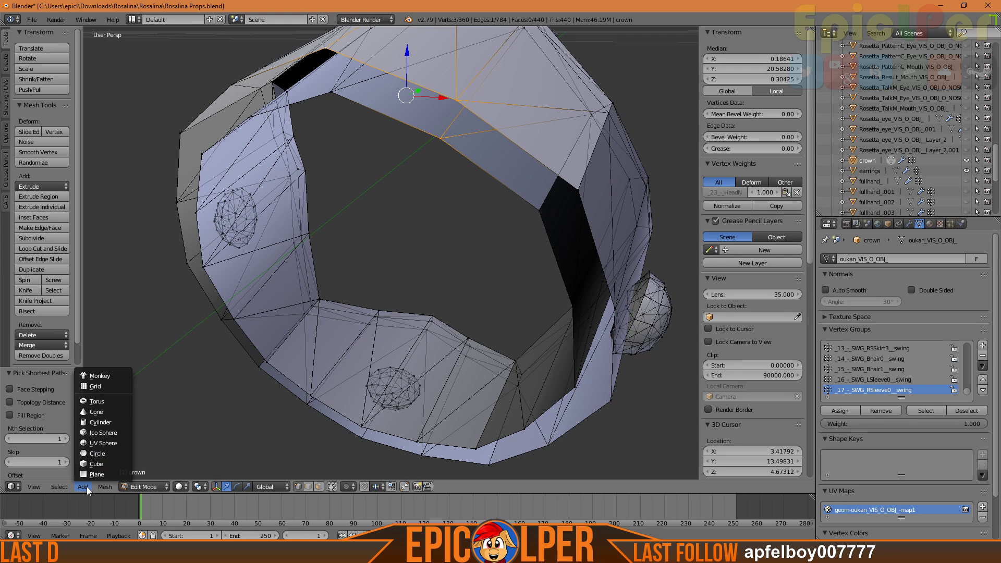
pyautogui.moveTo(99, 489)
pyautogui.moveTo(142, 343)
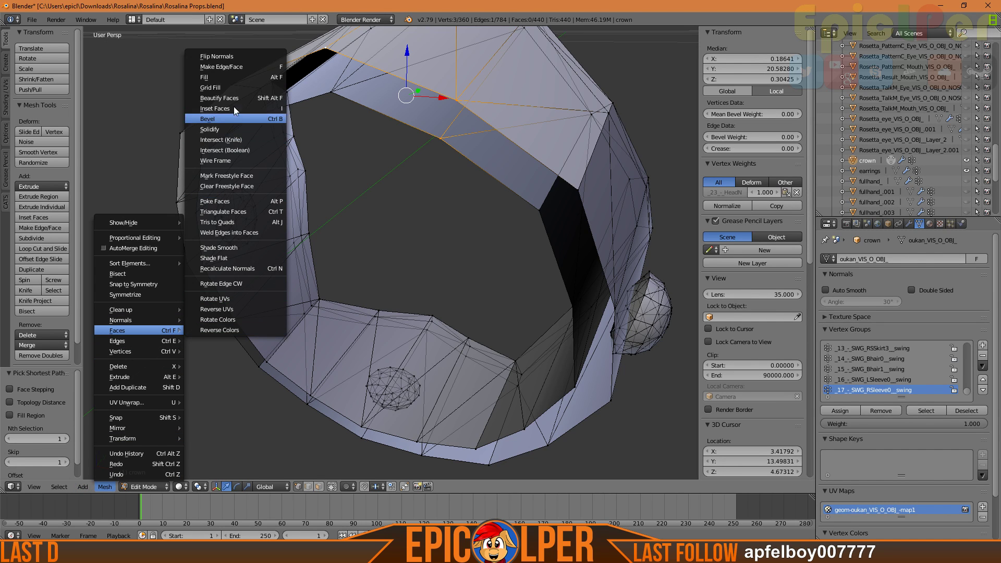
pyautogui.click(240, 79)
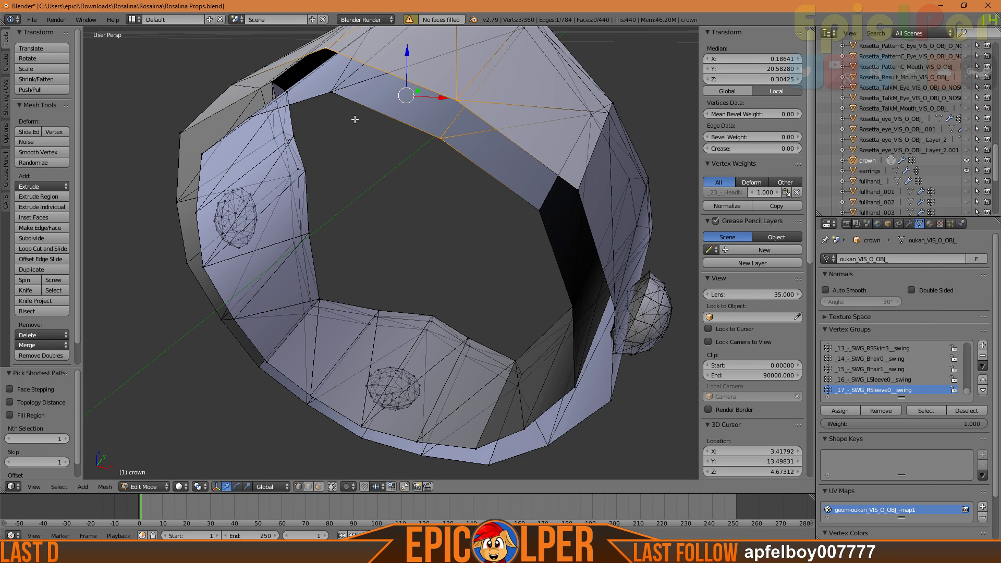
pyautogui.click(98, 487)
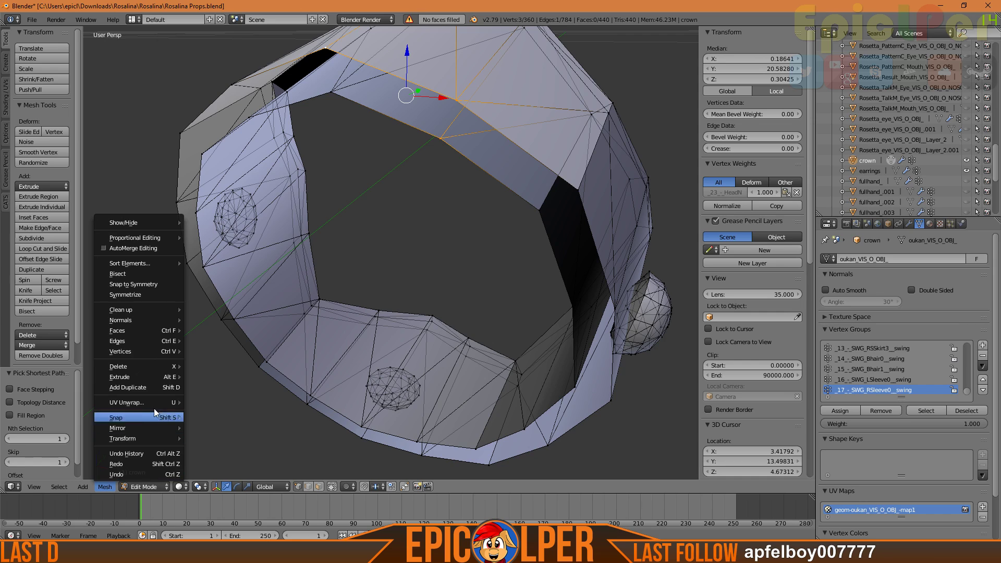
pyautogui.moveTo(160, 372)
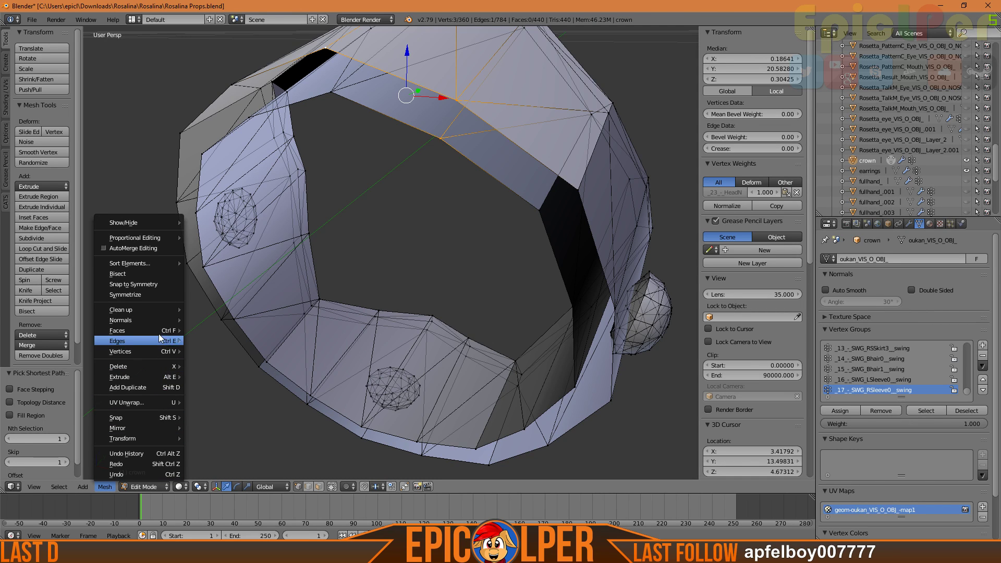
pyautogui.moveTo(162, 328)
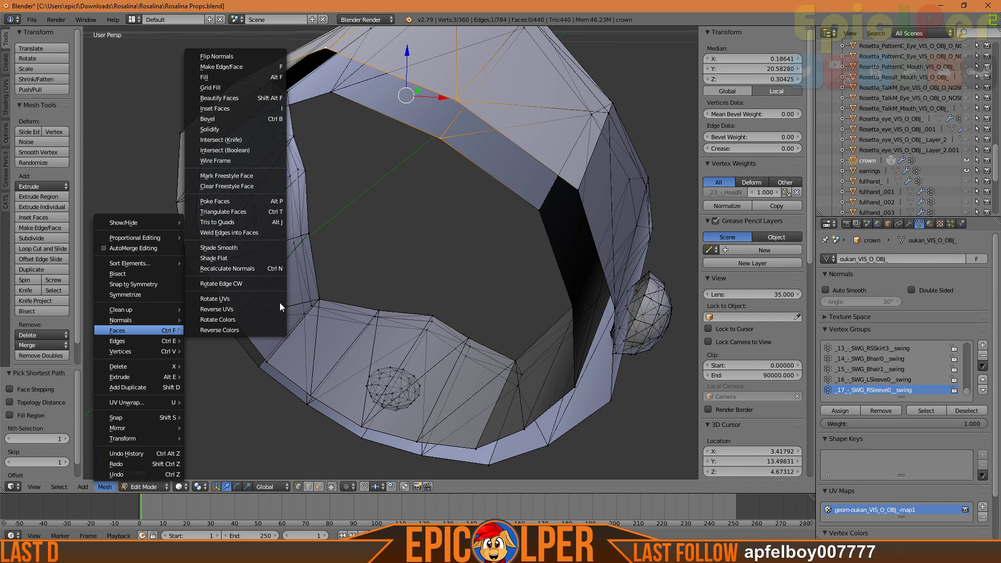
pyautogui.click(263, 78)
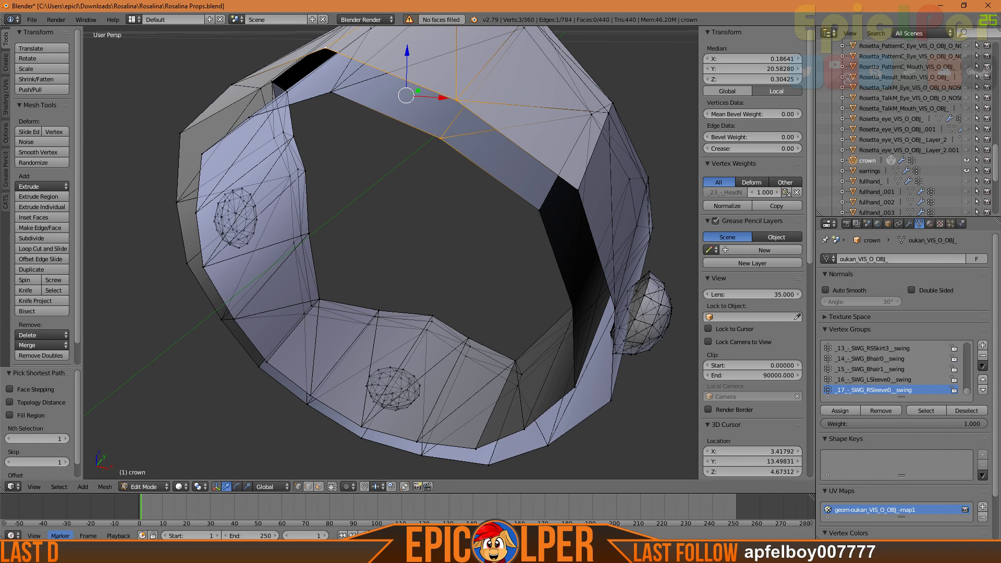
# Try Triangulate Faces on the three selected rim vertices
pyautogui.click(106, 487)
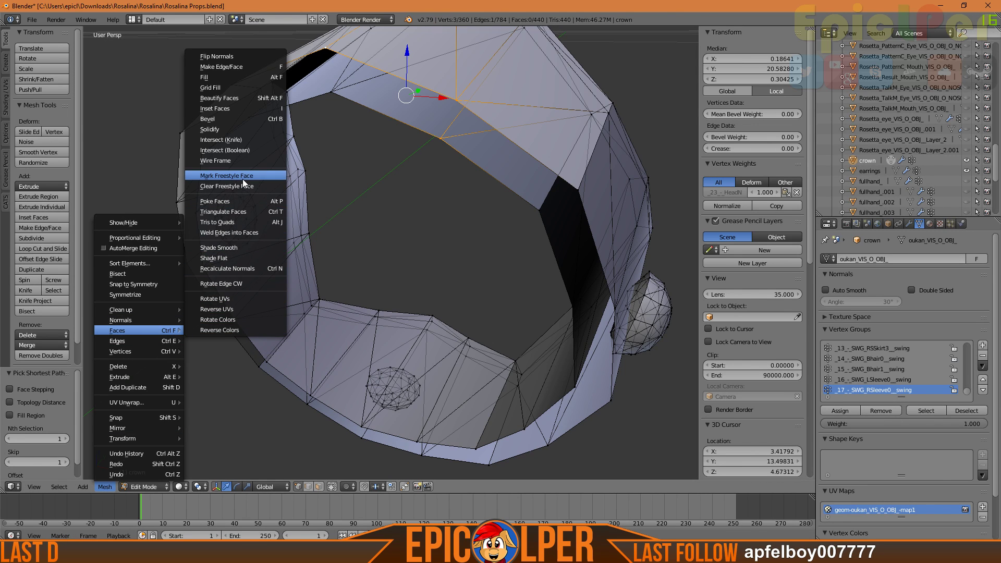
pyautogui.click(263, 213)
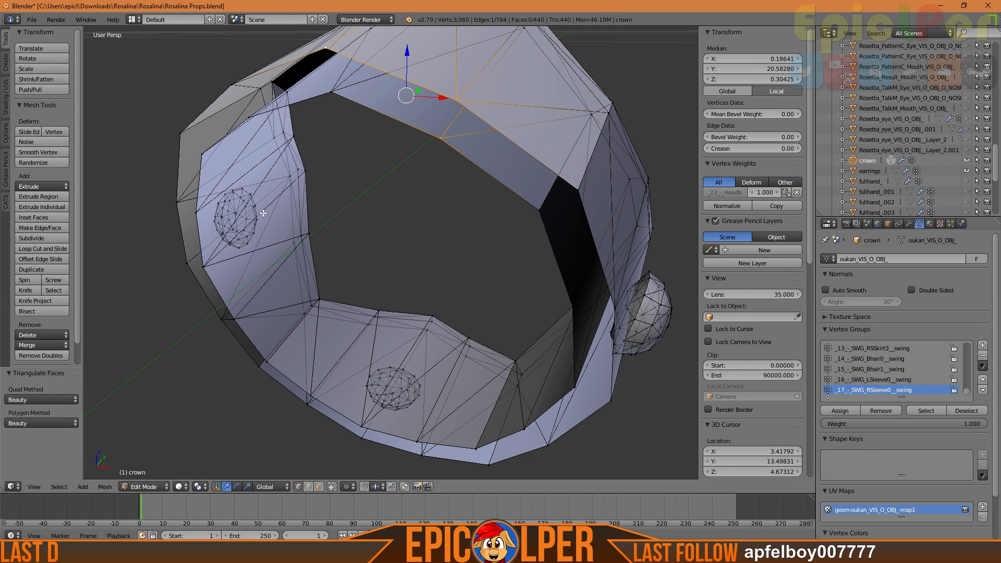
pyautogui.click(107, 486)
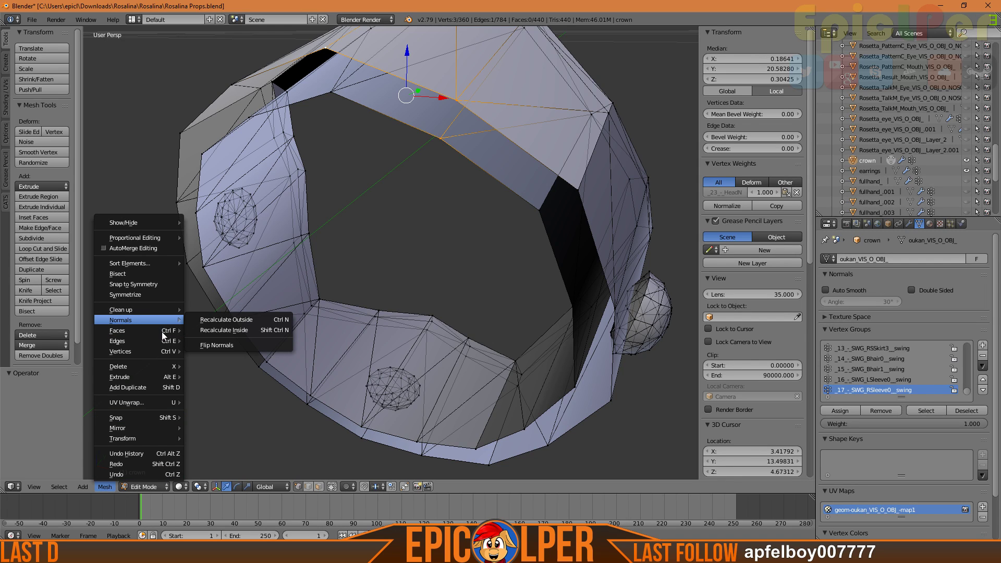
pyautogui.moveTo(161, 331)
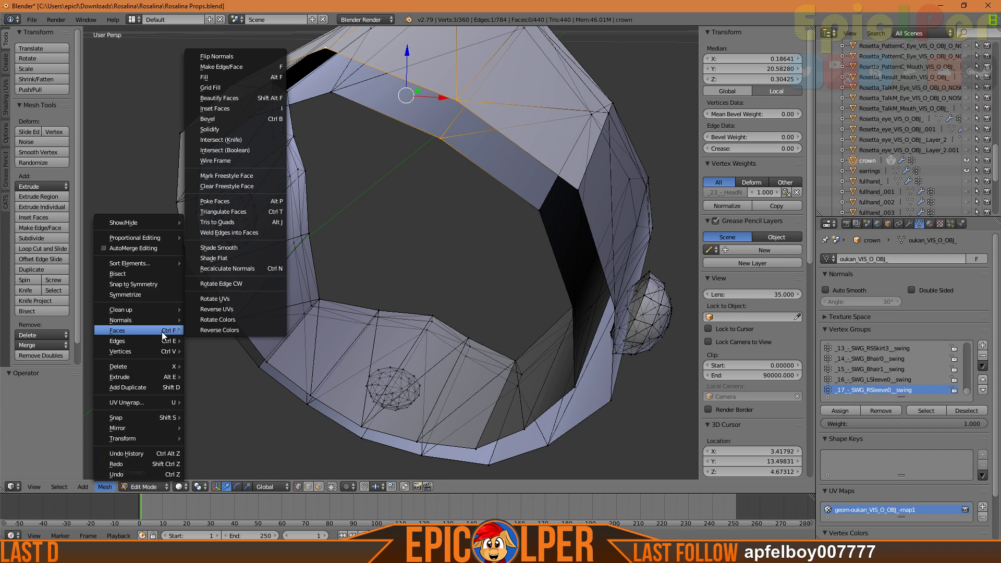
# Try Solidify on the three selected rim vertices and undo it
pyautogui.click(105, 487)
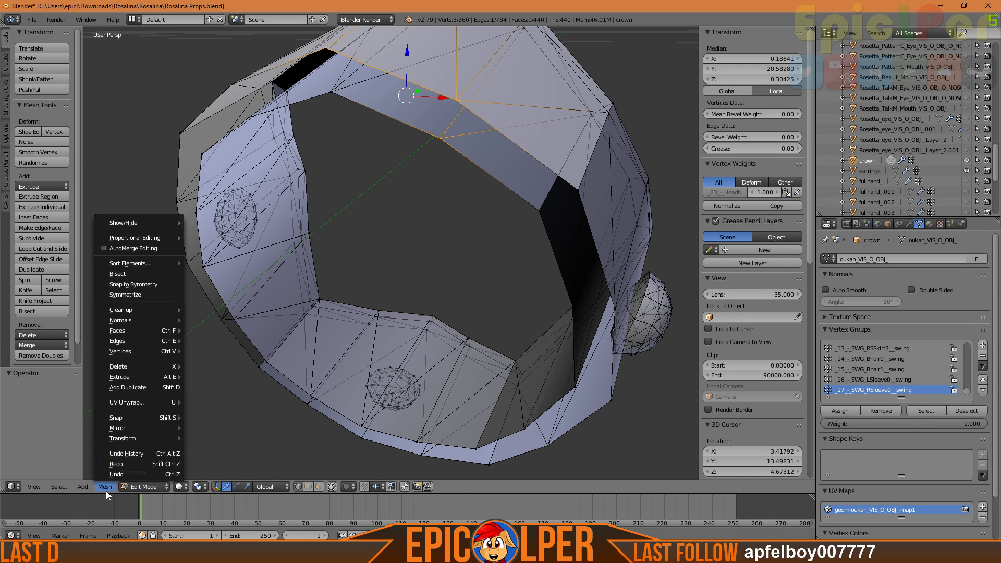
pyautogui.moveTo(164, 330)
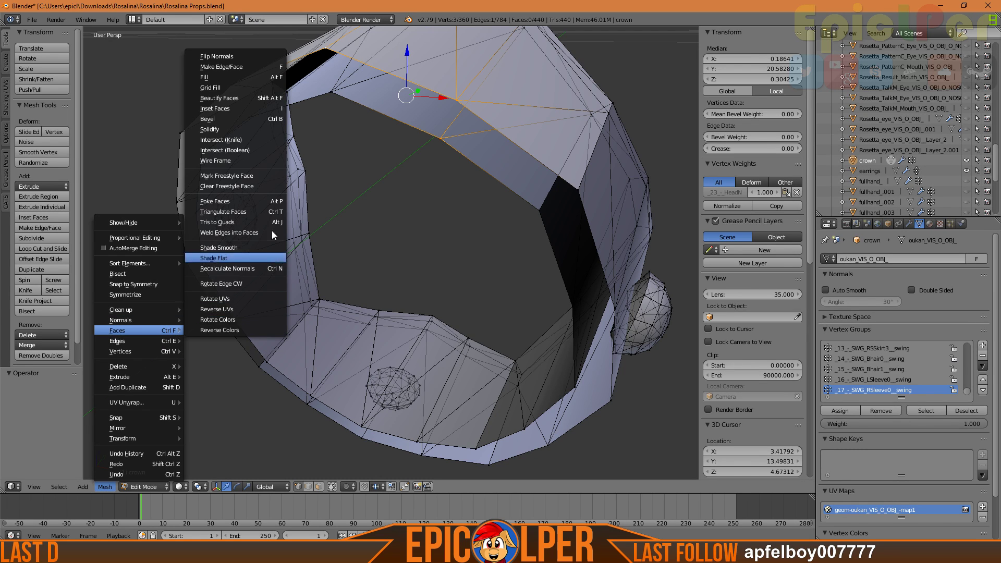
pyautogui.click(265, 130)
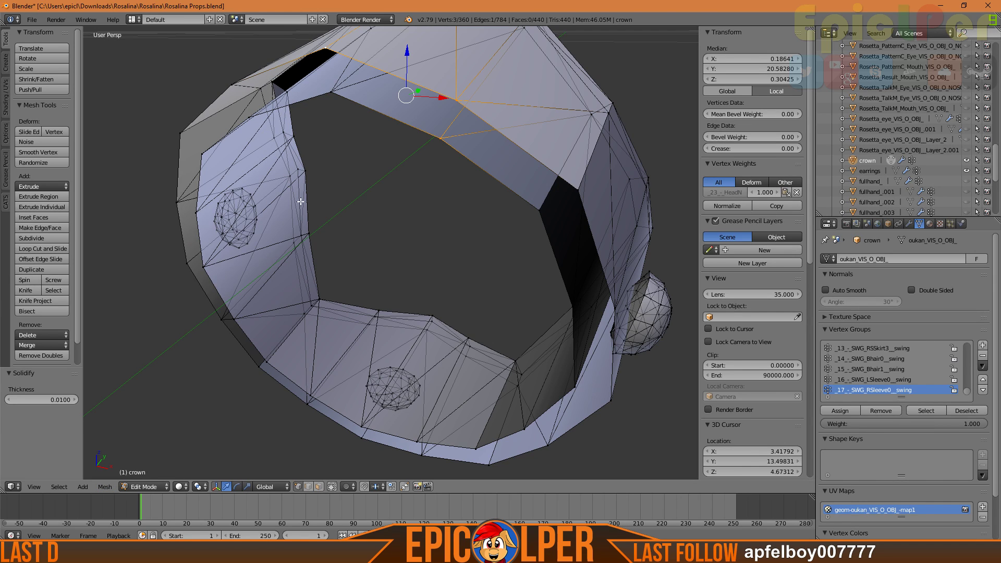
pyautogui.hotkey('ctrl', 'z')
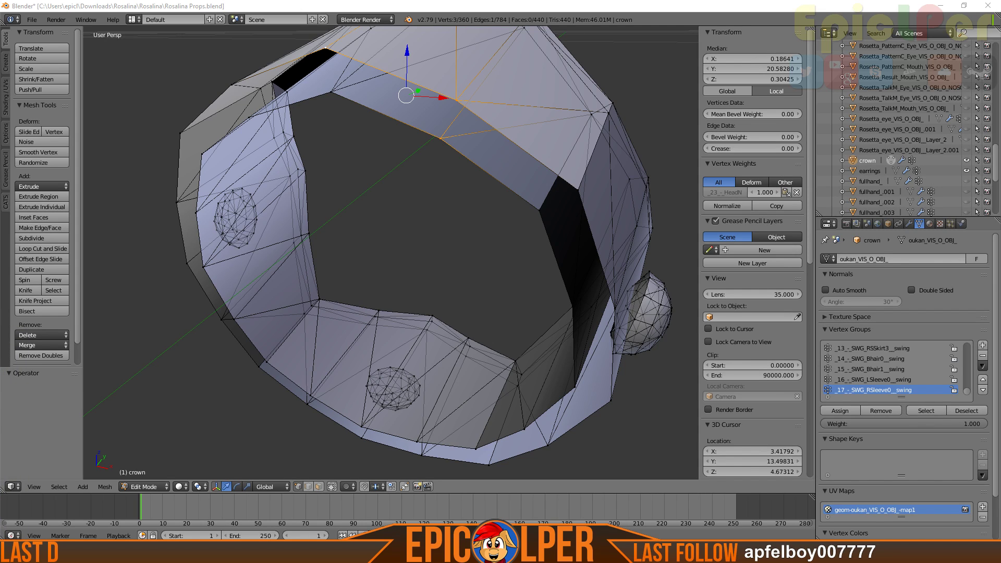
pyautogui.hotkey('alt', 'Tab')
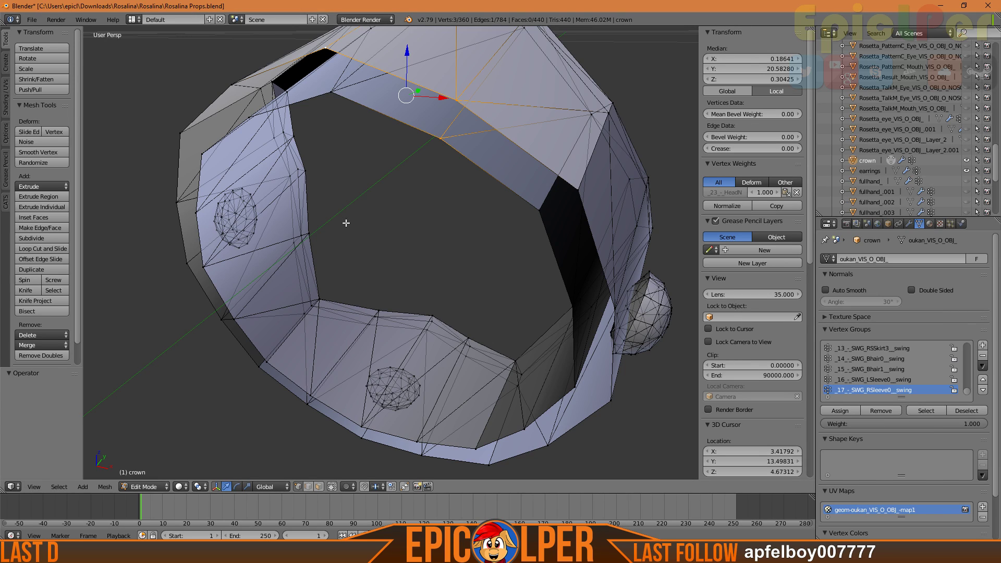
# Create two triangular faces bridging the outer and inner edges of one upper rim segment
pyautogui.press('f')
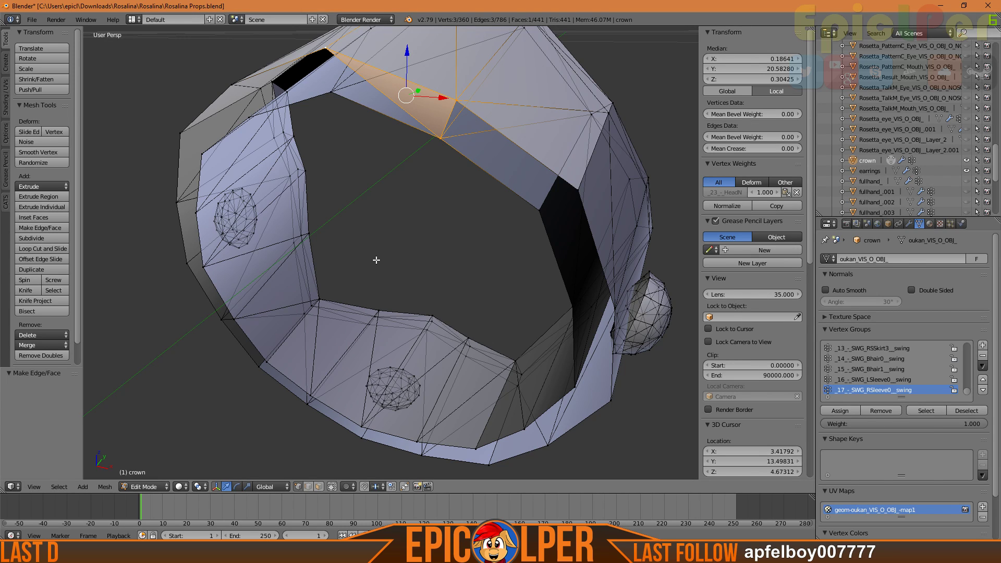
pyautogui.rightClick(326, 48)
pyautogui.keyDown('shift'); pyautogui.rightClick(331, 95); pyautogui.keyUp('shift')
pyautogui.keyDown('shift'); pyautogui.rightClick(437, 136); pyautogui.keyUp('shift')
pyautogui.press('f')
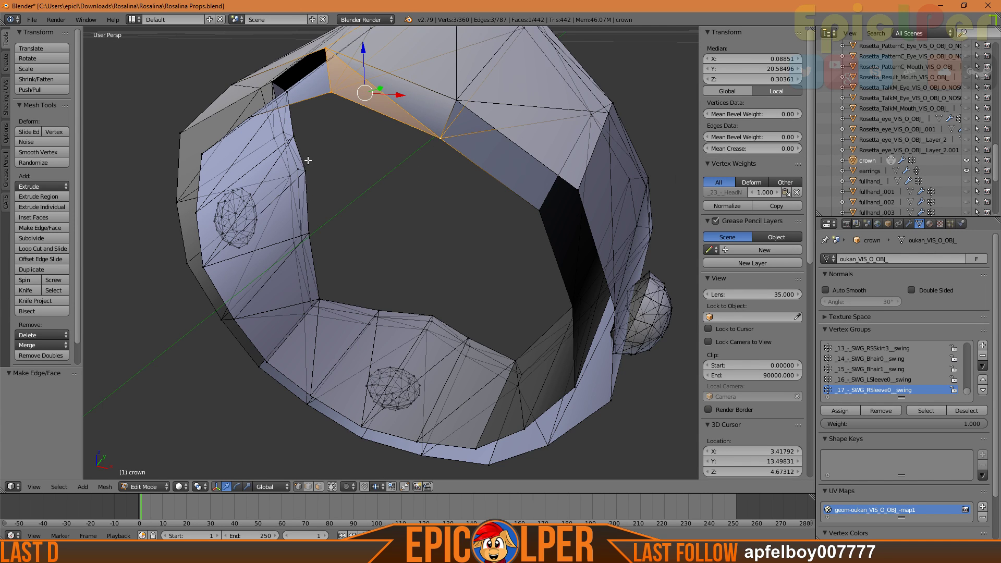
# Create a single face from six vertices across the two adjoining upper rim segments on the other side of the rim's midpoint
pyautogui.moveTo(308, 154); pyautogui.dragTo(352, 170, button='middle')
pyautogui.rightClick(624, 49)
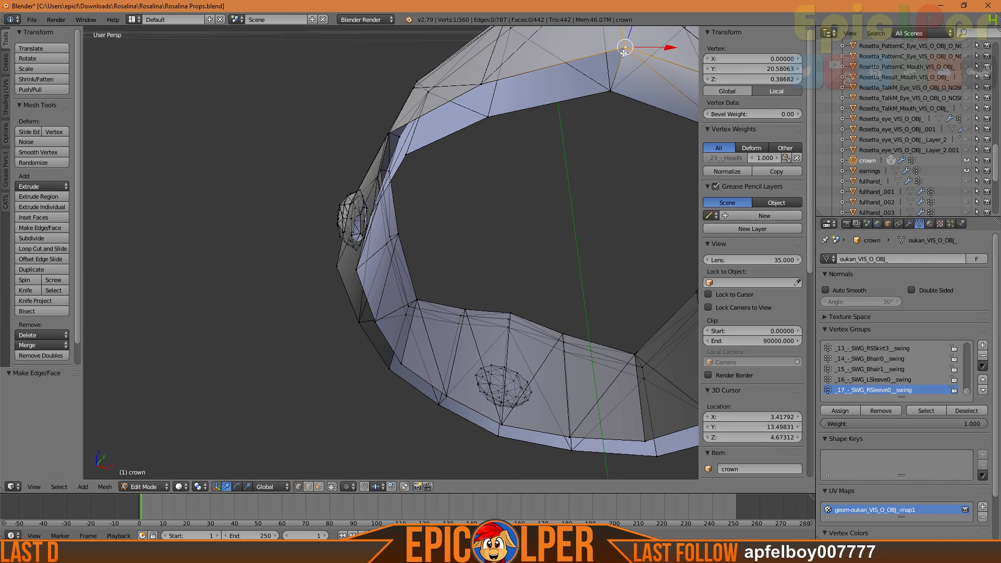
pyautogui.keyDown('shift'); pyautogui.rightClick(610, 92); pyautogui.keyUp('shift')
pyautogui.keyDown('shift'); pyautogui.rightClick(487, 117); pyautogui.keyUp('shift')
pyautogui.keyDown('shift'); pyautogui.rightClick(480, 85); pyautogui.keyUp('shift')
pyautogui.keyDown('shift'); pyautogui.rightClick(388, 134); pyautogui.keyUp('shift')
pyautogui.keyDown('shift'); pyautogui.rightClick(404, 153); pyautogui.keyUp('shift')
pyautogui.press('f')
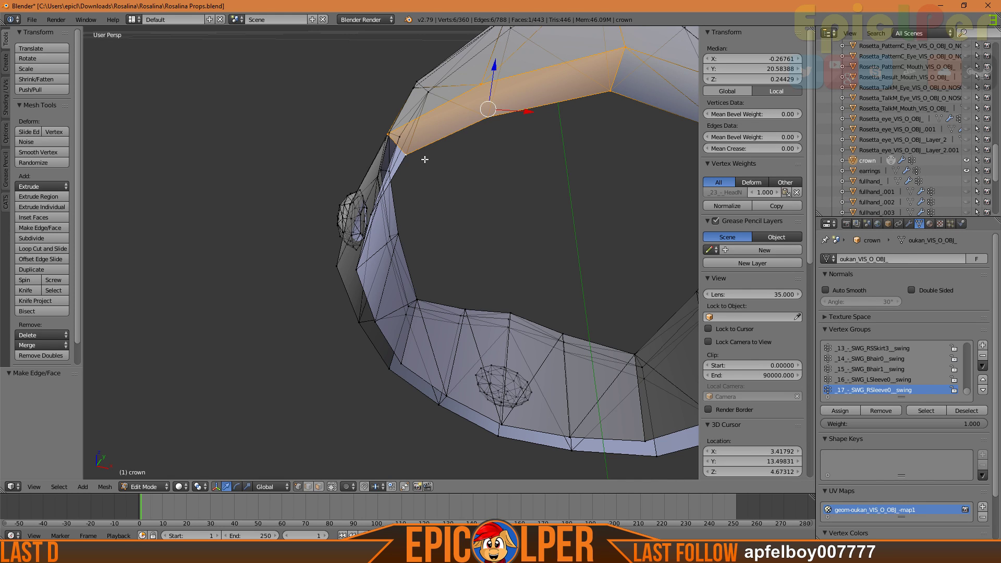
# Undo the new rim faces and vertex picks back to the full selection of both rim loops
pyautogui.moveTo(535, 182); pyautogui.dragTo(520, 178, button='middle')
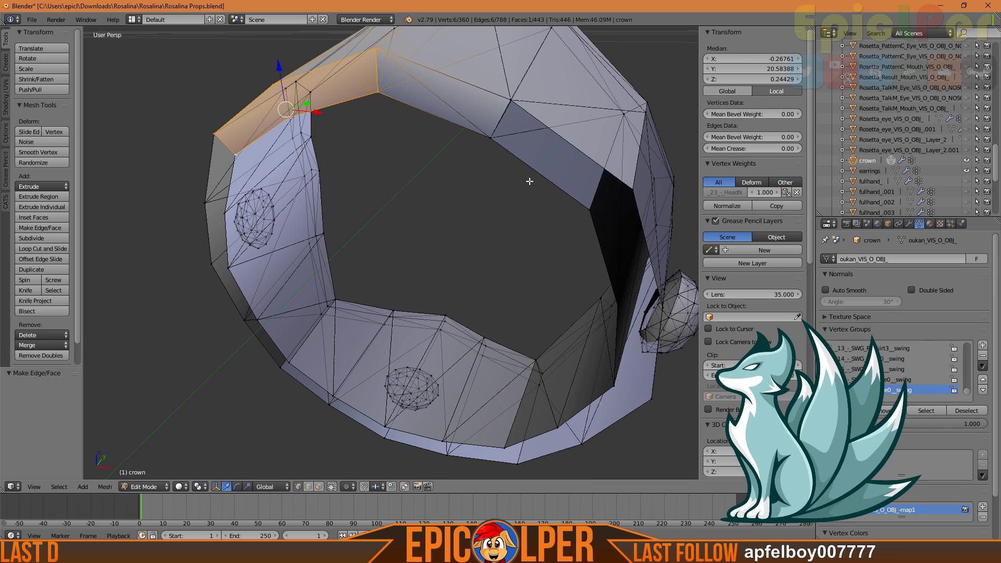
pyautogui.hotkey('ctrl', 'z')
pyautogui.hotkey('ctrl', 'z')
pyautogui.hotkey('ctrl', 'z')
pyautogui.hotkey('ctrl', 'z')
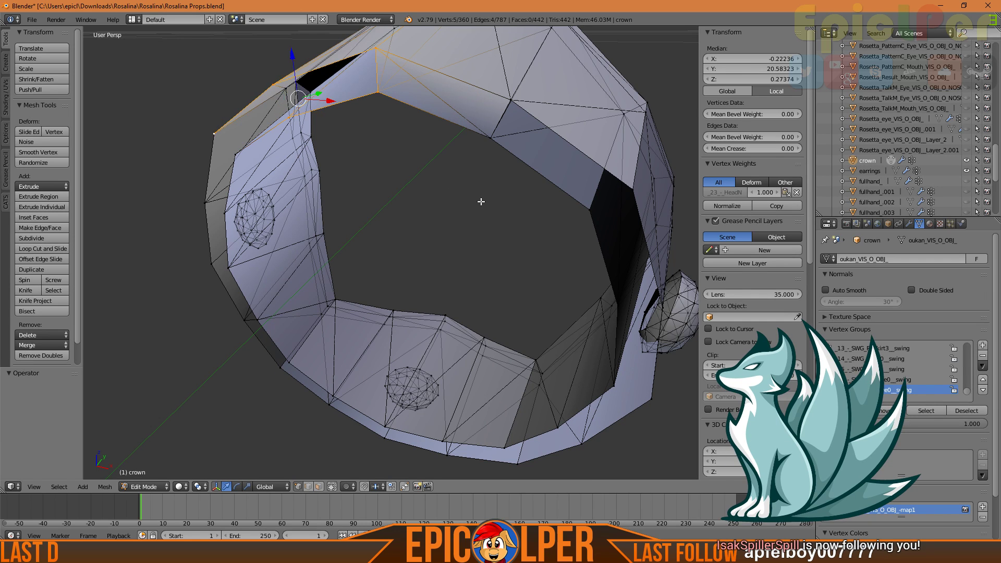
pyautogui.hotkey('ctrl', 'z')
pyautogui.hotkey('ctrl', 'z')
pyautogui.hotkey('ctrl', 'z')
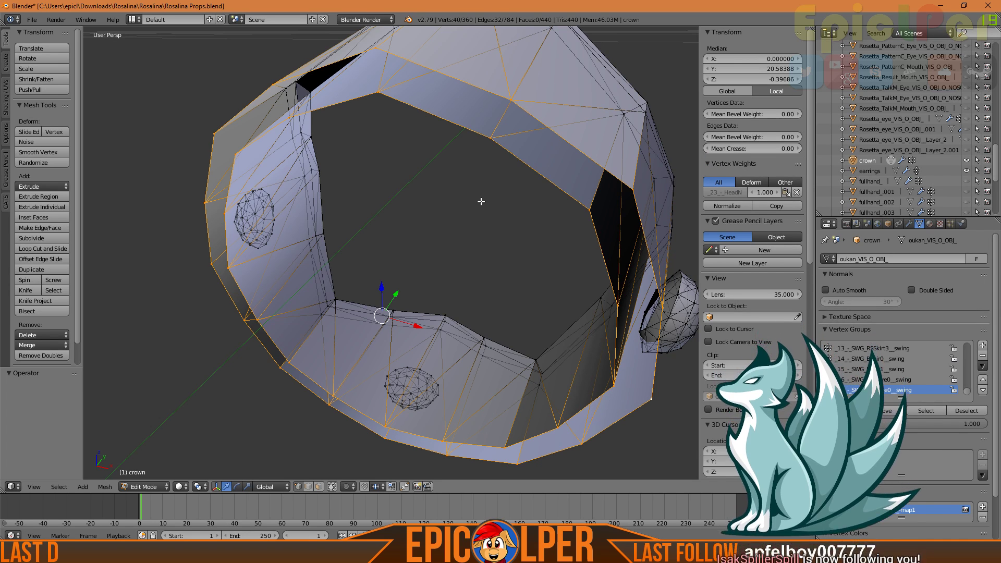
# Try making one face from the full rim loop selection and undo it
pyautogui.press('f')
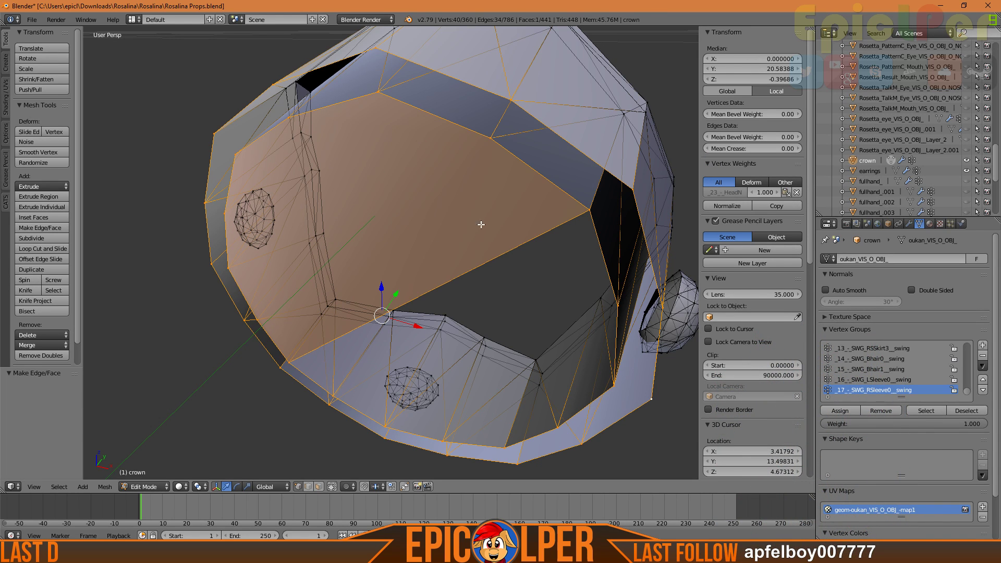
pyautogui.hotkey('ctrl', 'z')
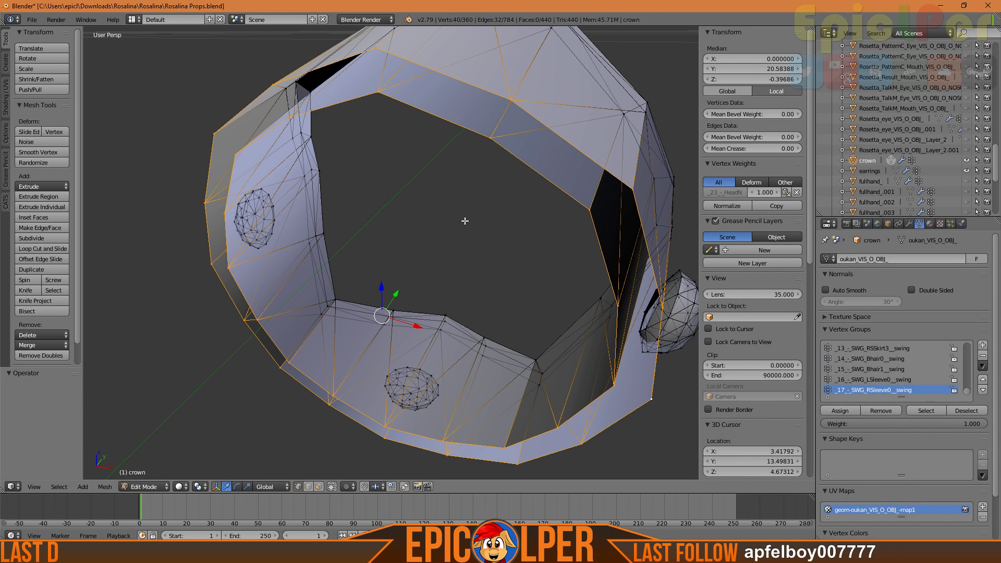
# Select six vertices on the inner and outer edges of two adjoining upper rim segments, centred on the rim's midpoint
pyautogui.rightClick(490, 138)
pyautogui.keyDown('shift'); pyautogui.rightClick(377, 92); pyautogui.keyUp('shift')
pyautogui.keyDown('shift'); pyautogui.rightClick(285, 118); pyautogui.keyUp('shift')
pyautogui.keyDown('shift'); pyautogui.rightClick(286, 88); pyautogui.keyUp('shift')
pyautogui.keyDown('shift'); pyautogui.rightClick(375, 48); pyautogui.keyUp('shift')
pyautogui.keyDown('shift'); pyautogui.rightClick(504, 101); pyautogui.keyUp('shift')
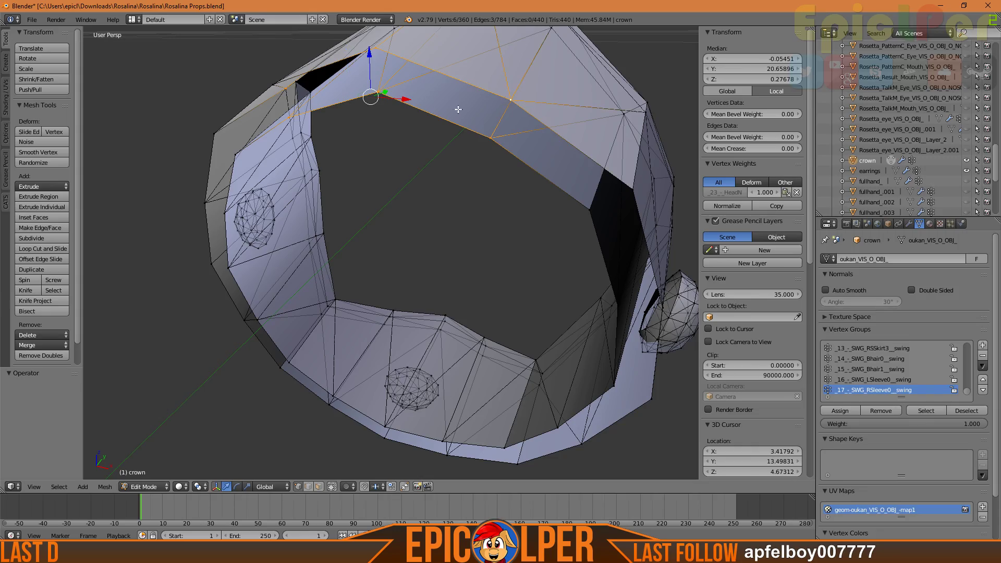
# Limit selection to visible geometry so the crown's hidden vertices and edges are occluded
pyautogui.hotkey('shift', 'f')
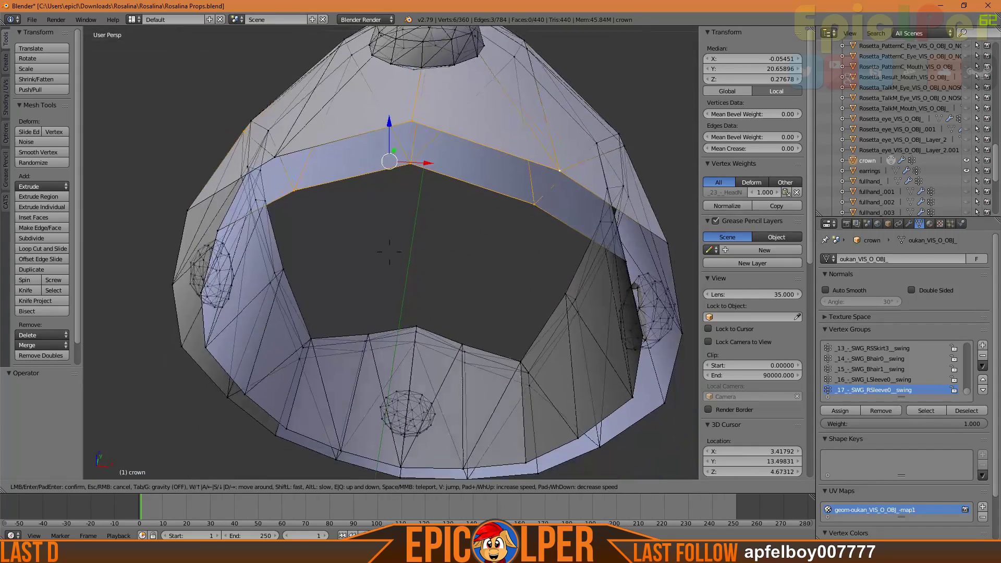
pyautogui.click(391, 253)
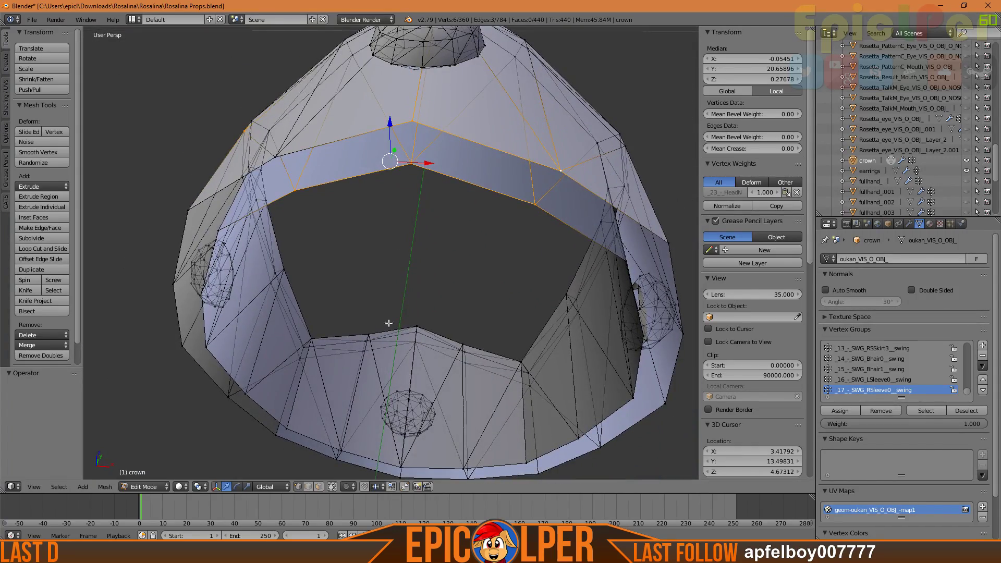
pyautogui.click(332, 486)
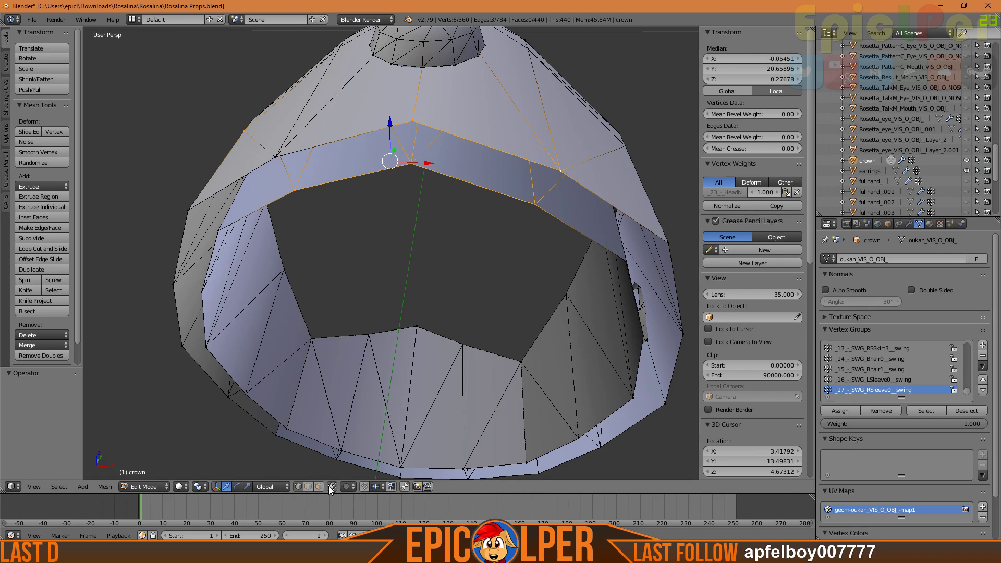
# Try filling the two upper rim segments around the midpoint with one six-vertex face and undo it
pyautogui.click(276, 156)
pyautogui.keyDown('shift'); pyautogui.click(294, 190); pyautogui.keyUp('shift')
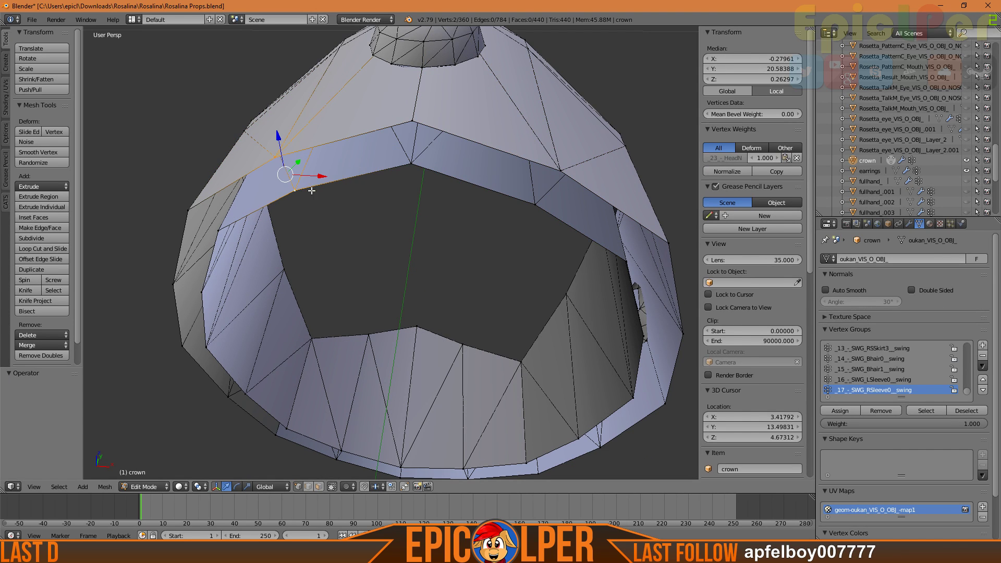
pyautogui.keyDown('shift'); pyautogui.click(412, 165); pyautogui.keyUp('shift')
pyautogui.keyDown('shift'); pyautogui.click(411, 122); pyautogui.keyUp('shift')
pyautogui.keyDown('shift'); pyautogui.click(567, 174); pyautogui.keyUp('shift')
pyautogui.keyDown('shift'); pyautogui.click(537, 205); pyautogui.keyUp('shift')
pyautogui.press('f')
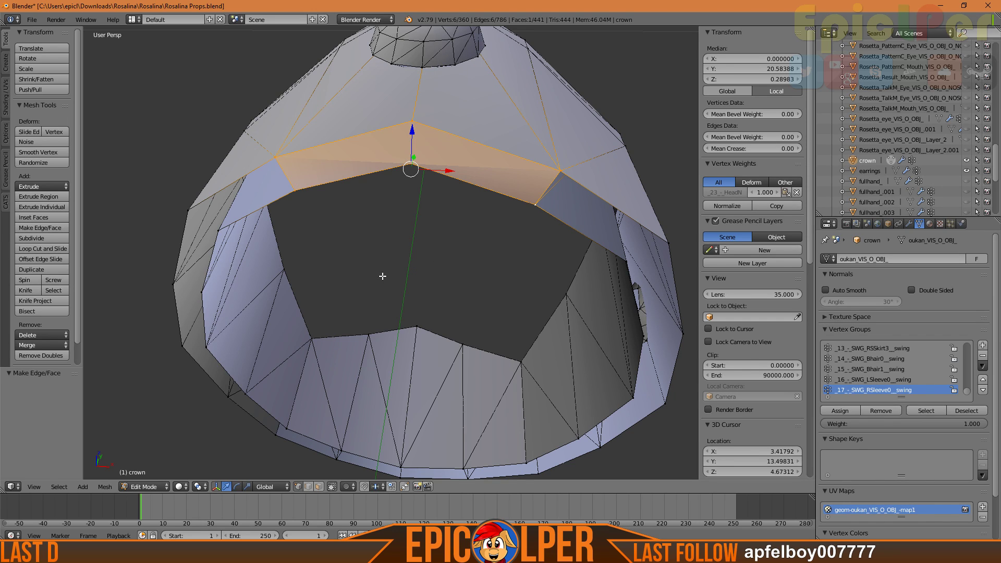
pyautogui.hotkey('ctrl', 'z')
# Fill the upper rim segment just right of the rim's midpoint with two triangular faces between the inner and outer edges
pyautogui.click(413, 165)
pyautogui.keyDown('shift'); pyautogui.click(412, 125); pyautogui.keyUp('shift')
pyautogui.keyDown('shift'); pyautogui.click(558, 171); pyautogui.keyUp('shift')
pyautogui.press('f')
pyautogui.click(535, 204)
pyautogui.keyDown('shift'); pyautogui.click(558, 172); pyautogui.keyUp('shift')
pyautogui.keyDown('shift'); pyautogui.click(413, 167); pyautogui.keyUp('shift')
pyautogui.press('f')
# Fill the upper rim segment just left of the rim's midpoint with two triangular faces
pyautogui.click(413, 165)
pyautogui.keyDown('shift'); pyautogui.click(412, 125); pyautogui.keyUp('shift')
pyautogui.keyDown('shift'); pyautogui.click(277, 155); pyautogui.keyUp('shift')
pyautogui.press('f')
pyautogui.click(295, 190)
pyautogui.keyDown('shift'); pyautogui.click(404, 168); pyautogui.keyUp('shift')
pyautogui.keyDown('shift'); pyautogui.click(268, 171); pyautogui.keyUp('shift')
pyautogui.press('f')
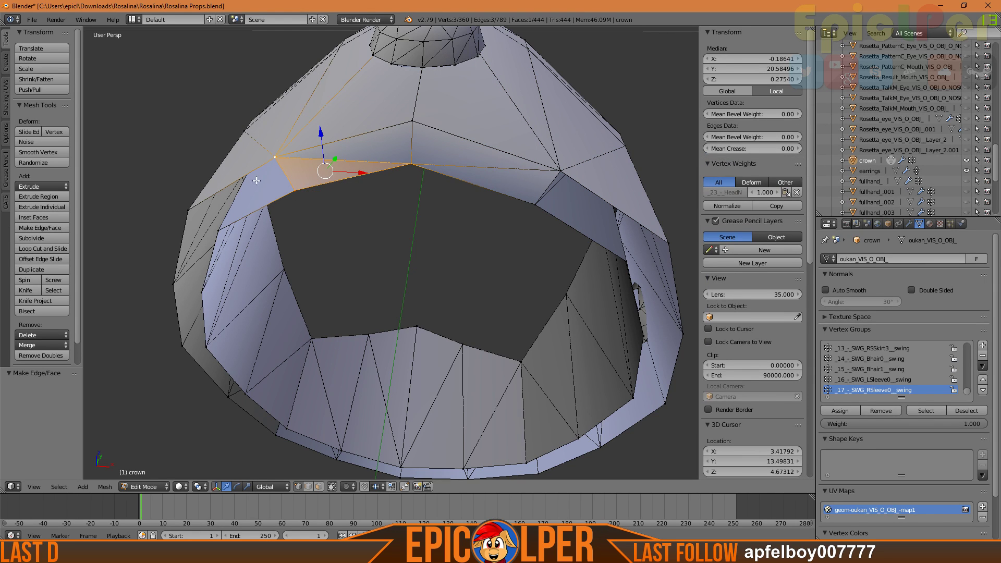
# Fill the adjoining upper-left rim segment, second from the midpoint, with two triangular faces between the inner and outer edges
pyautogui.rightClick(218, 230)
pyautogui.keyDown('shift'); pyautogui.rightClick(276, 158); pyautogui.keyUp('shift')
pyautogui.keyDown('shift'); pyautogui.rightClick(293, 190); pyautogui.keyUp('shift')
pyautogui.press('f')
pyautogui.rightClick(190, 209)
pyautogui.keyDown('shift'); pyautogui.rightClick(218, 230); pyautogui.keyUp('shift')
pyautogui.keyDown('shift'); pyautogui.rightClick(275, 158); pyautogui.keyUp('shift')
pyautogui.press('f')
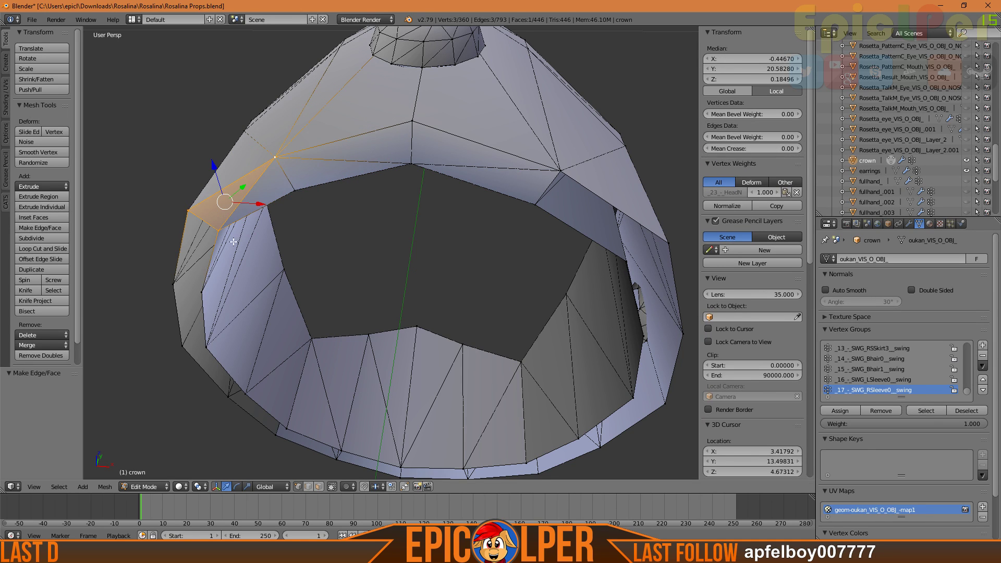
# Fill the uppermost segment of the rim's left side with two triangular faces joining the inner and outer vertices
pyautogui.rightClick(211, 230)
pyautogui.keyDown('shift'); pyautogui.rightClick(188, 265); pyautogui.keyUp('shift')
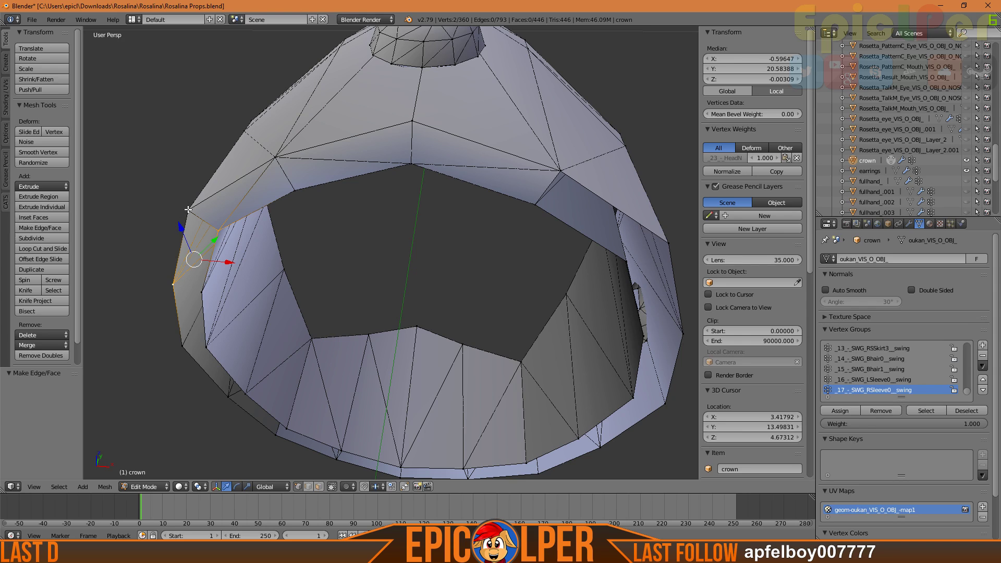
pyautogui.keyDown('shift'); pyautogui.rightClick(190, 232); pyautogui.keyUp('shift')
pyautogui.press('f')
pyautogui.rightClick(200, 292)
pyautogui.keyDown('shift'); pyautogui.rightClick(219, 230); pyautogui.keyUp('shift')
pyautogui.keyDown('shift'); pyautogui.rightClick(173, 285); pyautogui.keyUp('shift')
pyautogui.press('f')
# Fill the next segment down the rim's left side, around its widest point, with two triangular faces
pyautogui.rightClick(204, 348)
pyautogui.keyDown('shift'); pyautogui.rightClick(202, 290); pyautogui.keyUp('shift')
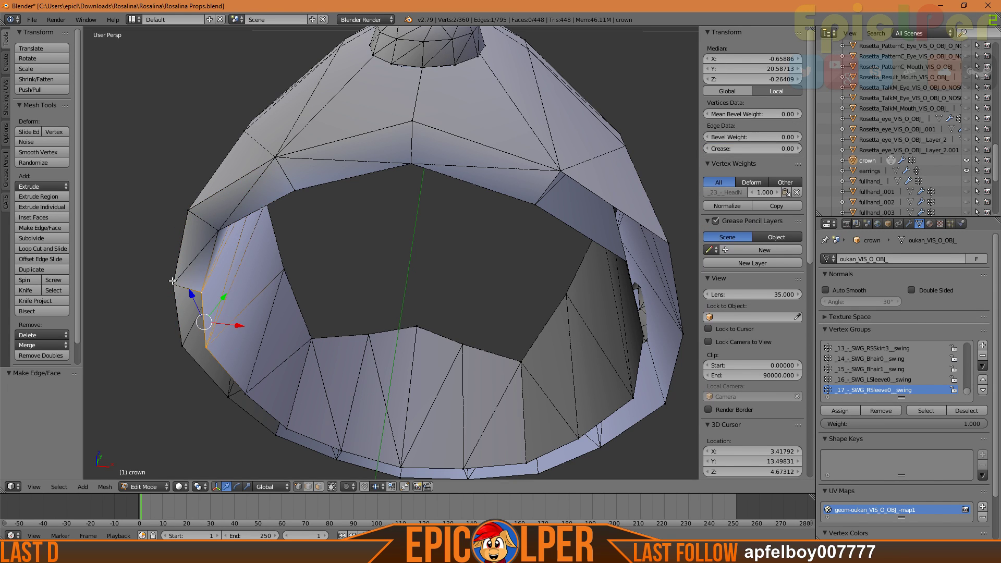
pyautogui.keyDown('shift'); pyautogui.rightClick(175, 284); pyautogui.keyUp('shift')
pyautogui.press('f')
pyautogui.rightClick(182, 345)
pyautogui.keyDown('shift'); pyautogui.rightClick(173, 285); pyautogui.keyUp('shift')
pyautogui.keyDown('shift'); pyautogui.rightClick(203, 347); pyautogui.keyUp('shift')
pyautogui.press('f')
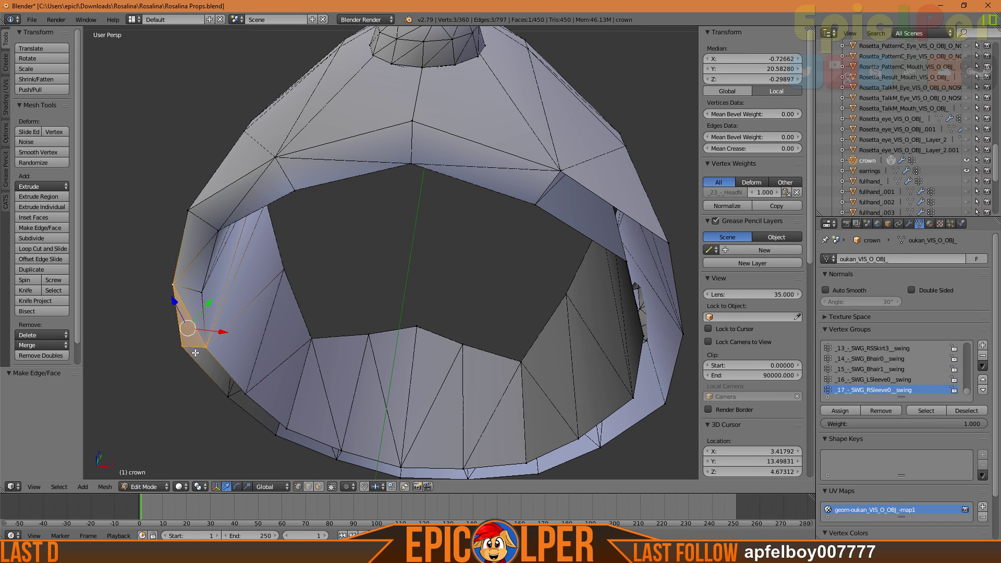
# Fill the lower-left rim segment directly below the widest part with two triangular faces
pyautogui.rightClick(209, 348)
pyautogui.keyDown('shift'); pyautogui.rightClick(228, 396); pyautogui.keyUp('shift')
pyautogui.keyDown('shift'); pyautogui.rightClick(182, 346); pyautogui.keyUp('shift')
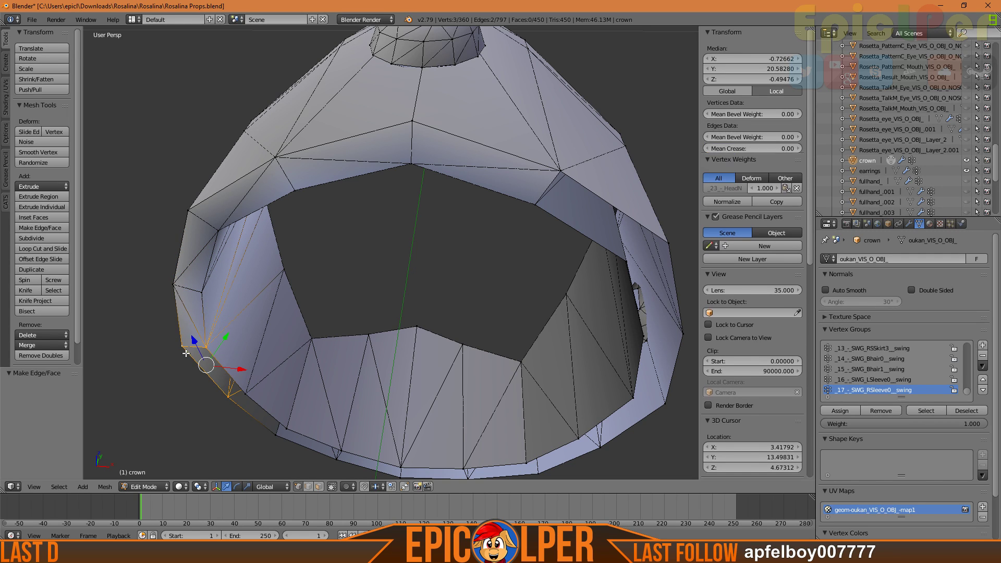
pyautogui.press('f')
pyautogui.rightClick(226, 397)
pyautogui.keyDown('shift'); pyautogui.rightClick(244, 391); pyautogui.keyUp('shift')
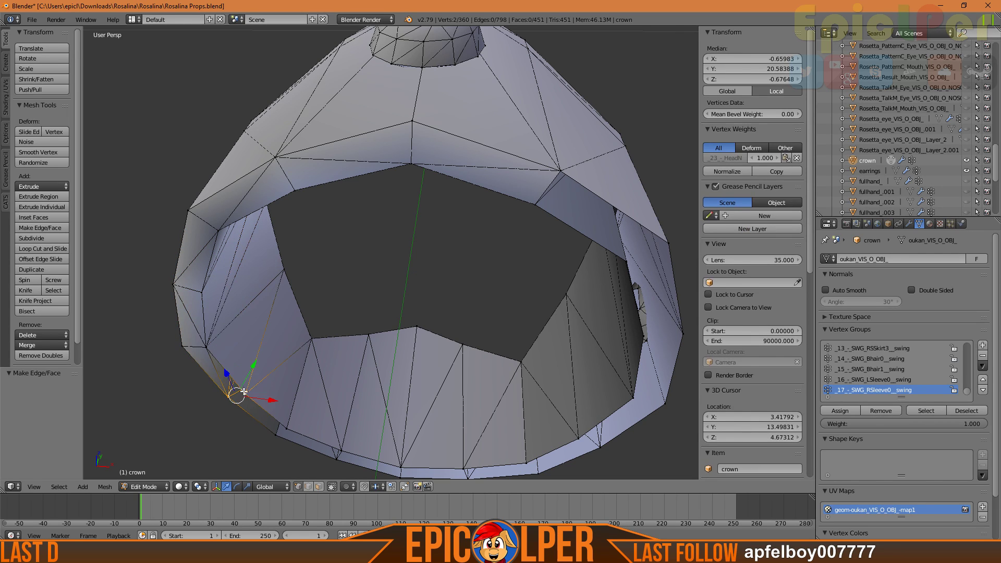
pyautogui.keyDown('shift'); pyautogui.rightClick(210, 348); pyautogui.keyUp('shift')
pyautogui.press('f')
# Continue around the lower-left rim curve by filling the following segment with two triangular faces
pyautogui.rightClick(246, 392)
pyautogui.keyDown('shift'); pyautogui.rightClick(274, 434); pyautogui.keyUp('shift')
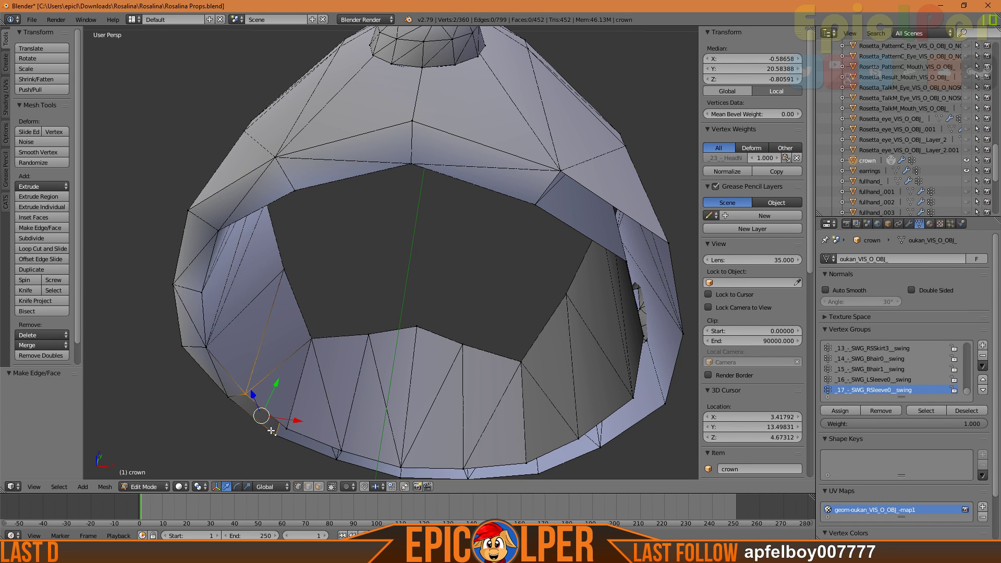
pyautogui.keyDown('shift'); pyautogui.rightClick(224, 398); pyautogui.keyUp('shift')
pyautogui.press('f')
pyautogui.rightClick(246, 394)
pyautogui.keyDown('shift'); pyautogui.rightClick(284, 428); pyautogui.keyUp('shift')
pyautogui.keyDown('shift'); pyautogui.rightClick(280, 436); pyautogui.keyUp('shift')
pyautogui.press('f')
# Fill the rim segment where the lower-left curve meets the bottom with two triangular faces
pyautogui.rightClick(287, 432)
pyautogui.keyDown('shift'); pyautogui.rightClick(340, 464); pyautogui.keyUp('shift')
pyautogui.keyDown('shift'); pyautogui.rightClick(343, 454); pyautogui.keyUp('shift')
pyautogui.press('f')
pyautogui.rightClick(278, 439)
pyautogui.keyDown('shift'); pyautogui.rightClick(287, 431); pyautogui.keyUp('shift')
pyautogui.keyDown('shift'); pyautogui.rightClick(338, 460); pyautogui.keyUp('shift')
pyautogui.press('f')
# Fill the first bottom rim segment, left of the lowest point, with two triangular faces
pyautogui.rightClick(341, 449)
pyautogui.keyDown('shift'); pyautogui.rightClick(402, 469); pyautogui.keyUp('shift')
pyautogui.keyDown('shift'); pyautogui.rightClick(400, 477); pyautogui.keyUp('shift')
pyautogui.press('f')
pyautogui.rightClick(338, 461)
pyautogui.keyDown('shift'); pyautogui.rightClick(343, 453); pyautogui.keyUp('shift')
pyautogui.keyDown('shift'); pyautogui.rightClick(398, 476); pyautogui.keyUp('shift')
pyautogui.press('f')
# Fill the lowest segment at the bottom of the rim with two triangular faces
pyautogui.moveTo(498, 465); pyautogui.dragTo(330, 412, button='middle')
pyautogui.rightClick(332, 361)
pyautogui.keyDown('shift'); pyautogui.rightClick(335, 371); pyautogui.keyUp('shift')
pyautogui.keyDown('shift'); pyautogui.rightClick(398, 368); pyautogui.keyUp('shift')
pyautogui.press('f')
pyautogui.rightClick(353, 361)
pyautogui.keyDown('shift'); pyautogui.rightClick(389, 359); pyautogui.keyUp('shift')
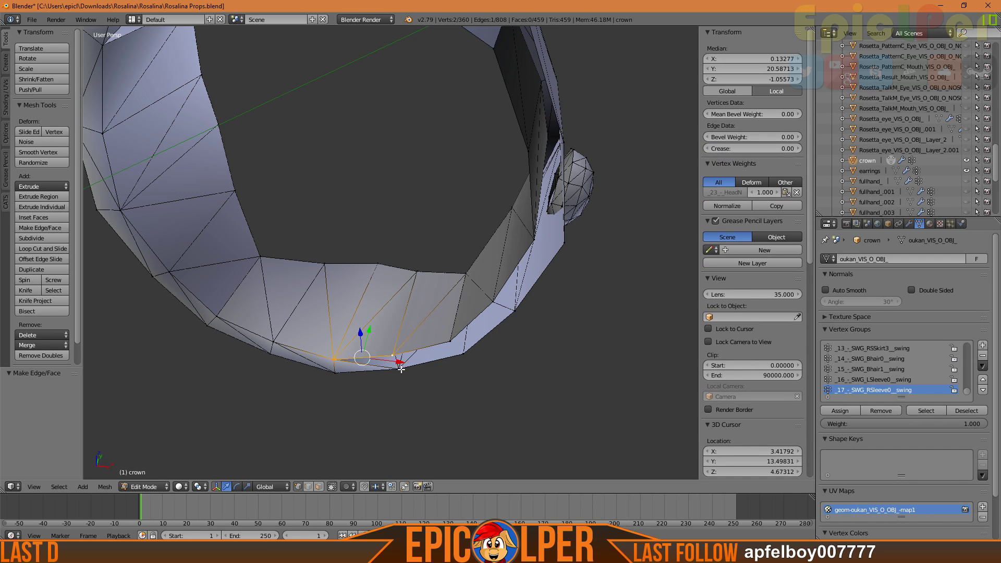
pyautogui.keyDown('shift'); pyautogui.rightClick(399, 366); pyautogui.keyUp('shift')
pyautogui.press('f')
# Bridge the bottom rim segment just right of the lowest one with a triangular face across its inner edge
pyautogui.rightClick(398, 359)
pyautogui.keyDown('shift'); pyautogui.rightClick(446, 344); pyautogui.keyUp('shift')
pyautogui.keyDown('shift'); pyautogui.rightClick(458, 352); pyautogui.keyUp('shift')
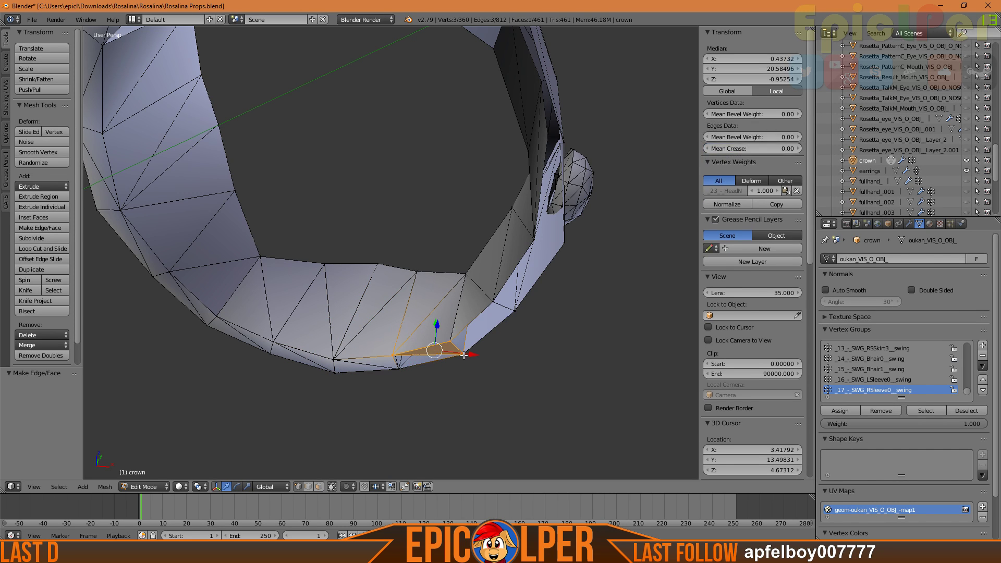
pyautogui.press('f')
# Fill the lower-right rim segment where the curve starts rising toward the side gem with two triangular faces
pyautogui.rightClick(453, 345)
pyautogui.keyDown('shift'); pyautogui.rightClick(493, 304); pyautogui.keyUp('shift')
pyautogui.keyDown('shift'); pyautogui.rightClick(514, 311); pyautogui.keyUp('shift')
pyautogui.press('f')
pyautogui.rightClick(514, 312)
pyautogui.keyDown('shift'); pyautogui.rightClick(463, 353); pyautogui.keyUp('shift')
pyautogui.keyDown('shift'); pyautogui.rightClick(456, 342); pyautogui.keyUp('shift')
pyautogui.press('f')
# Fill the lower-right rim segment leading up to just below the side gem with two triangular faces
pyautogui.rightClick(502, 306)
pyautogui.keyDown('shift'); pyautogui.rightClick(514, 312); pyautogui.keyUp('shift')
pyautogui.keyDown('shift'); pyautogui.rightClick(569, 250); pyautogui.keyUp('shift')
pyautogui.press('f')
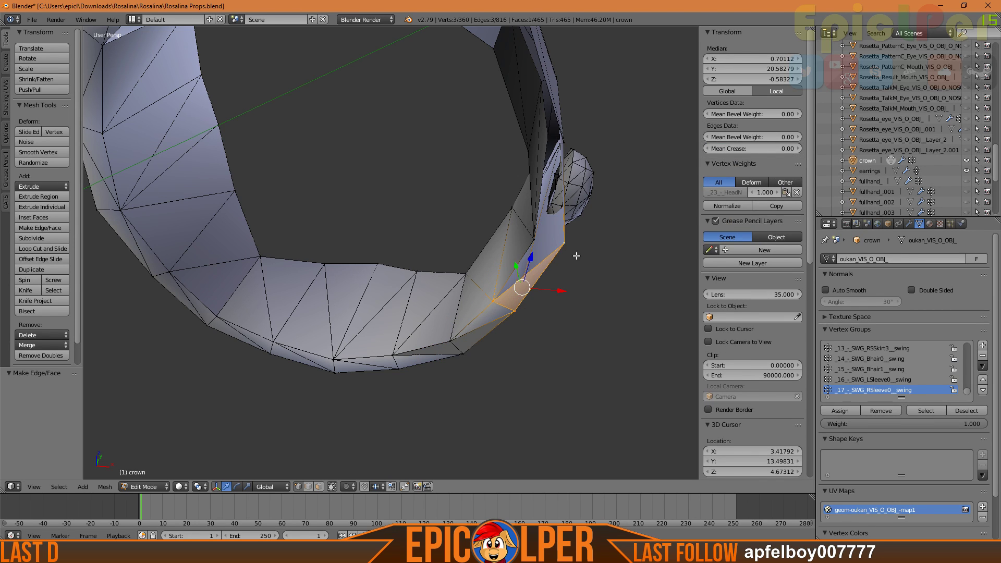
pyautogui.rightClick(566, 245)
pyautogui.keyDown('shift'); pyautogui.rightClick(539, 243); pyautogui.keyUp('shift')
pyautogui.keyDown('shift'); pyautogui.rightClick(490, 297); pyautogui.keyUp('shift')
pyautogui.press('f')
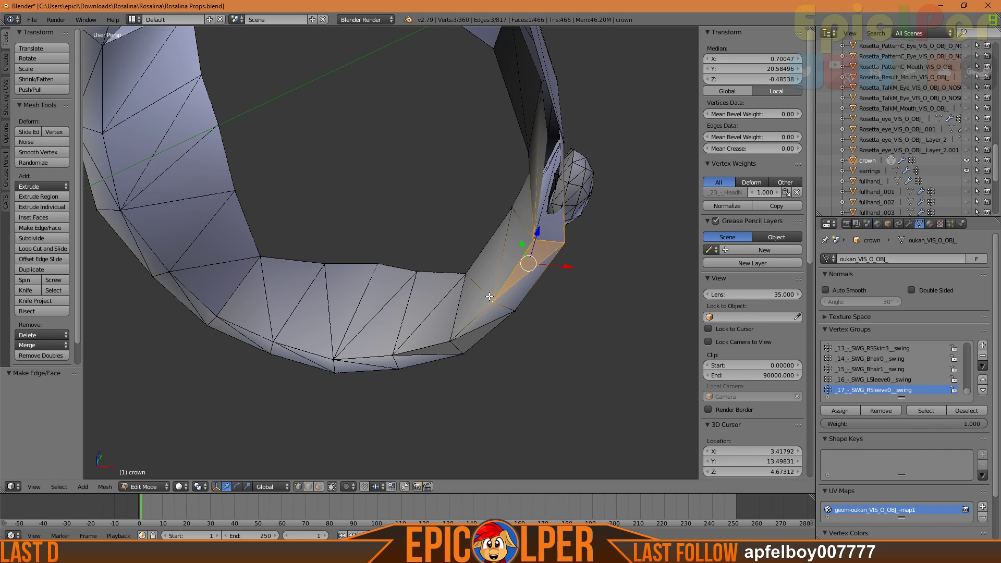
# Fill the rim segment beside the side gem with two triangular faces joining the inner and outer edges
pyautogui.rightClick(535, 243)
pyautogui.keyDown('shift'); pyautogui.rightClick(527, 156); pyautogui.keyUp('shift')
pyautogui.keyDown('shift'); pyautogui.rightClick(566, 243); pyautogui.keyUp('shift')
pyautogui.press('f')
pyautogui.rightClick(564, 243)
pyautogui.keyDown('shift'); pyautogui.rightClick(563, 142); pyautogui.keyUp('shift')
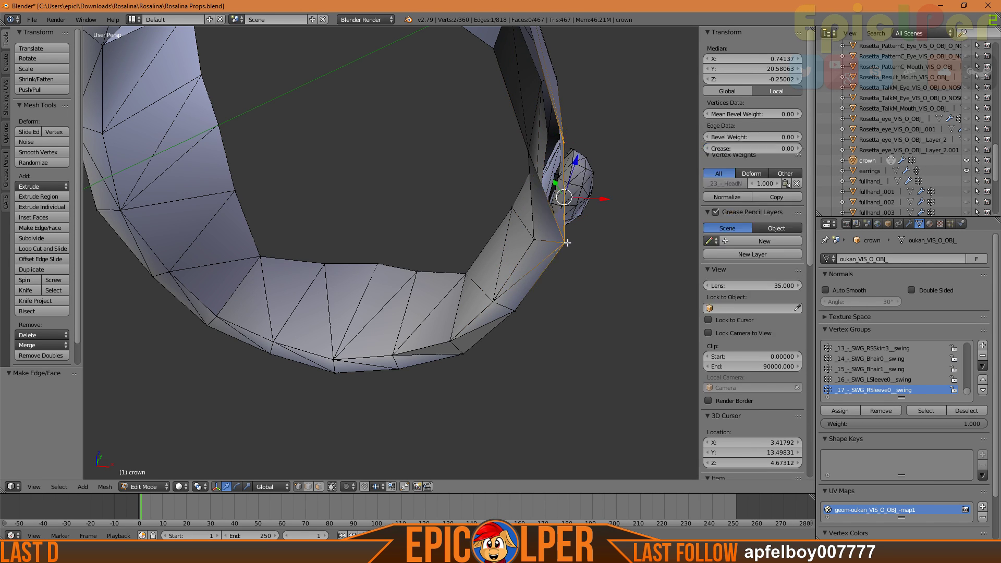
pyautogui.keyDown('shift'); pyautogui.rightClick(529, 152); pyautogui.keyUp('shift')
pyautogui.press('f')
# Fill the rim segment between the side gem and the upper-right corner with two triangular faces
pyautogui.rightClick(528, 151)
pyautogui.keyDown('shift'); pyautogui.rightClick(496, 52); pyautogui.keyUp('shift')
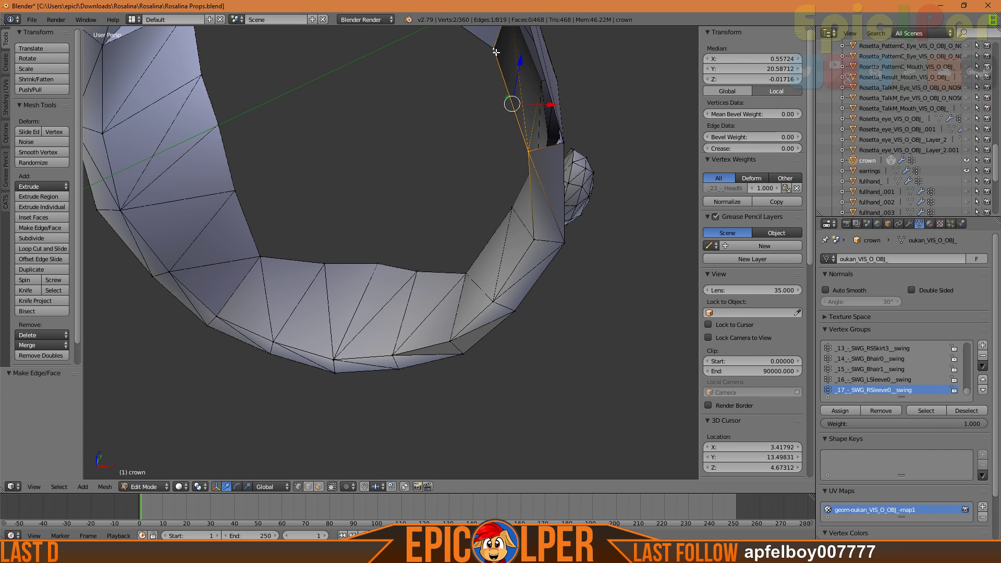
pyautogui.keyDown('shift'); pyautogui.rightClick(564, 145); pyautogui.keyUp('shift')
pyautogui.press('f')
pyautogui.moveTo(601, 138); pyautogui.dragTo(599, 145, button='middle')
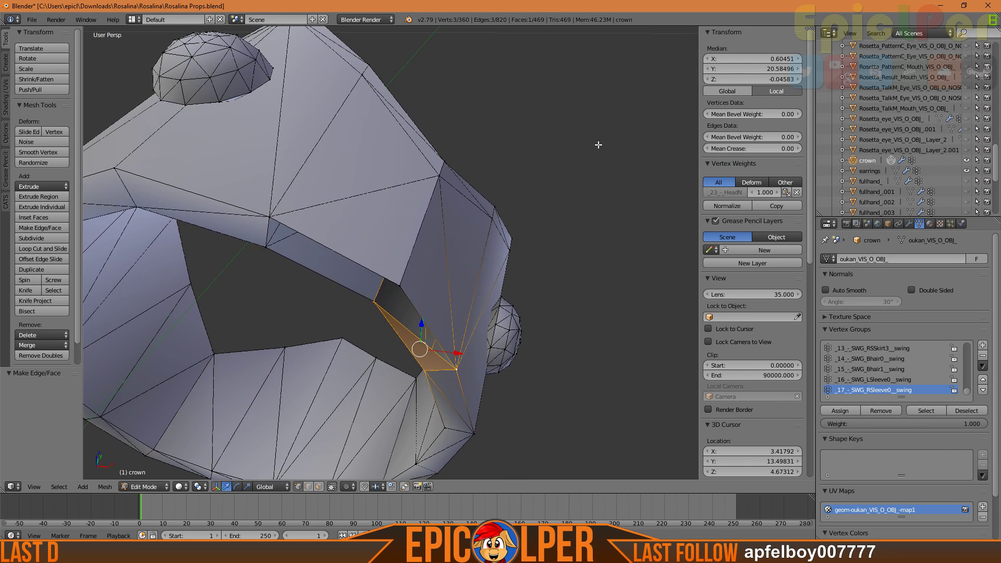
pyautogui.rightClick(400, 292)
pyautogui.keyDown('shift'); pyautogui.rightClick(380, 306); pyautogui.keyUp('shift')
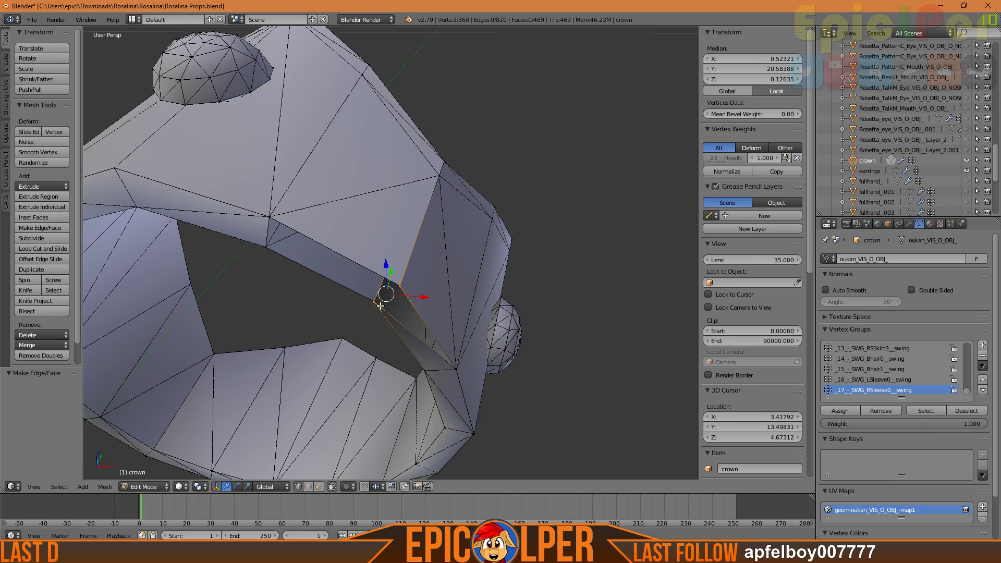
pyautogui.keyDown('shift'); pyautogui.rightClick(457, 371); pyautogui.keyUp('shift')
pyautogui.press('f')
# Close the last open upper-right rim segment with two triangular faces
pyautogui.rightClick(265, 248)
pyautogui.keyDown('shift'); pyautogui.rightClick(400, 285); pyautogui.keyUp('shift')
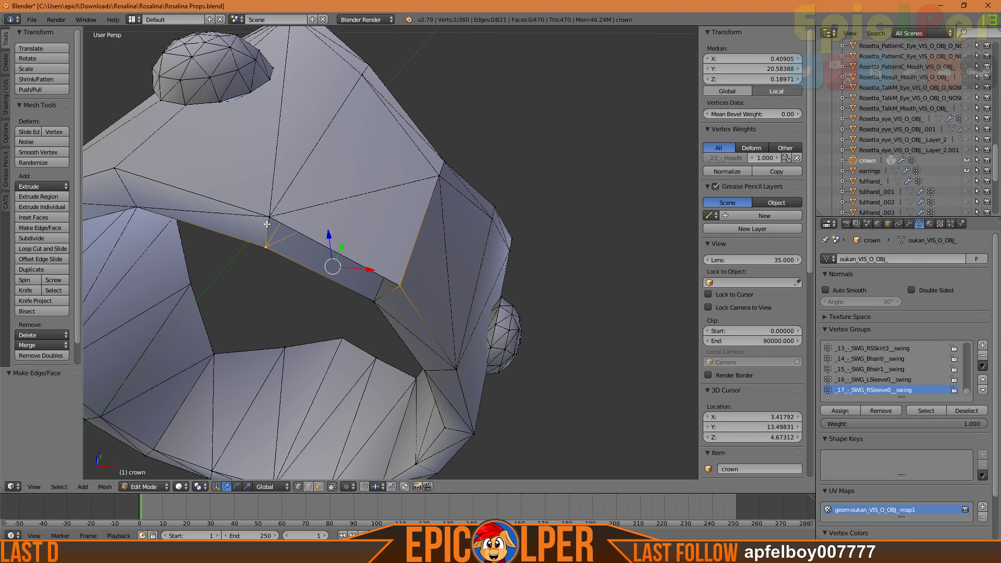
pyautogui.keyDown('shift'); pyautogui.rightClick(271, 218); pyautogui.keyUp('shift')
pyautogui.press('f')
pyautogui.rightClick(266, 248)
pyautogui.keyDown('shift'); pyautogui.rightClick(374, 301); pyautogui.keyUp('shift')
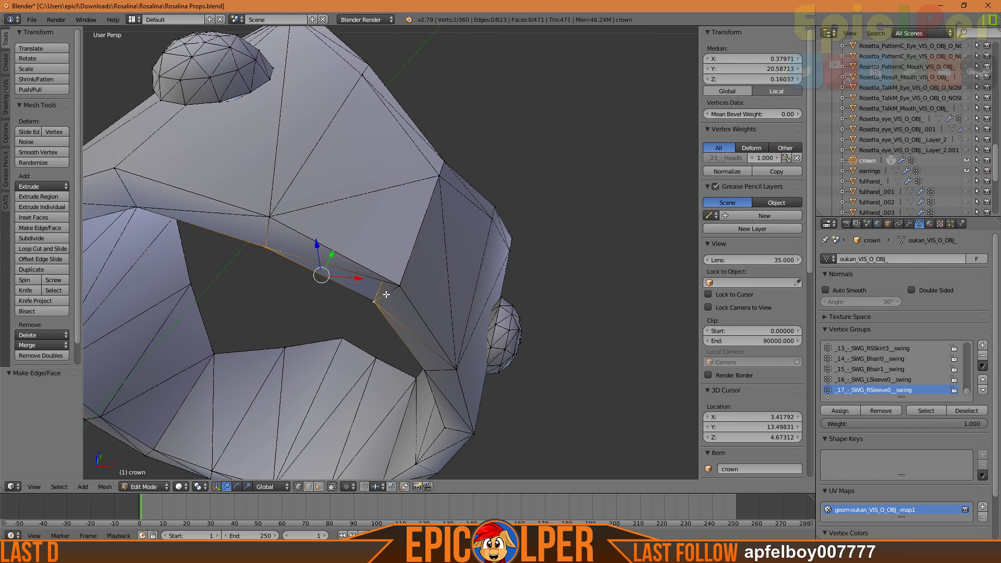
pyautogui.keyDown('shift'); pyautogui.rightClick(399, 286); pyautogui.keyUp('shift')
pyautogui.press('f')
# Examine the crown's closed rim from several angles and distances for remaining gaps
pyautogui.moveTo(303, 323); pyautogui.dragTo(312, 318, button='middle')
pyautogui.moveTo(384, 357); pyautogui.dragTo(478, 299, button='middle')
pyautogui.scroll(-8, 482, 267)
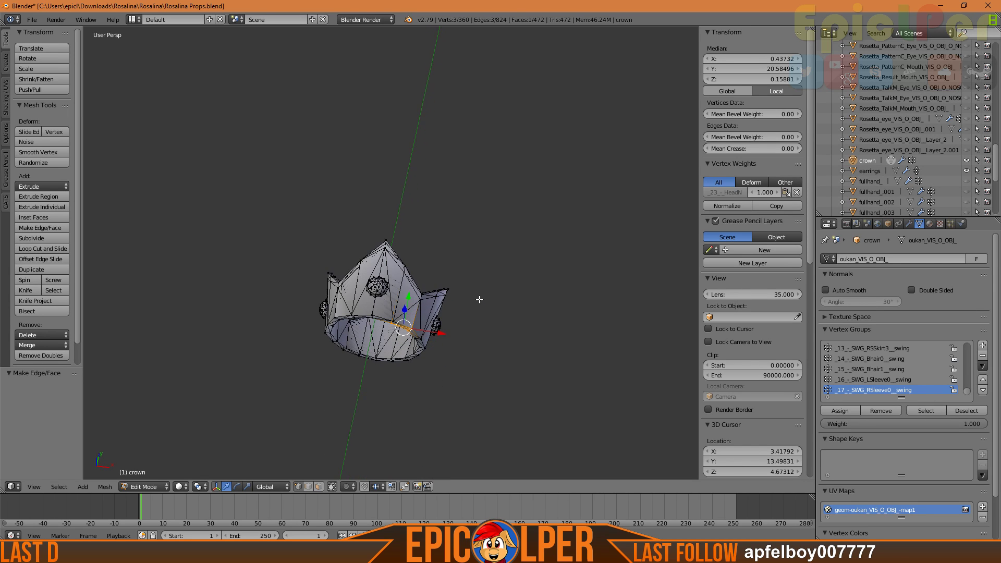
pyautogui.scroll(6, 469, 328)
pyautogui.moveTo(458, 374); pyautogui.dragTo(464, 358, button='middle')
pyautogui.scroll(-6, 464, 360)
pyautogui.scroll(6, 465, 361)
pyautogui.moveTo(497, 319); pyautogui.dragTo(497, 320, button='middle')
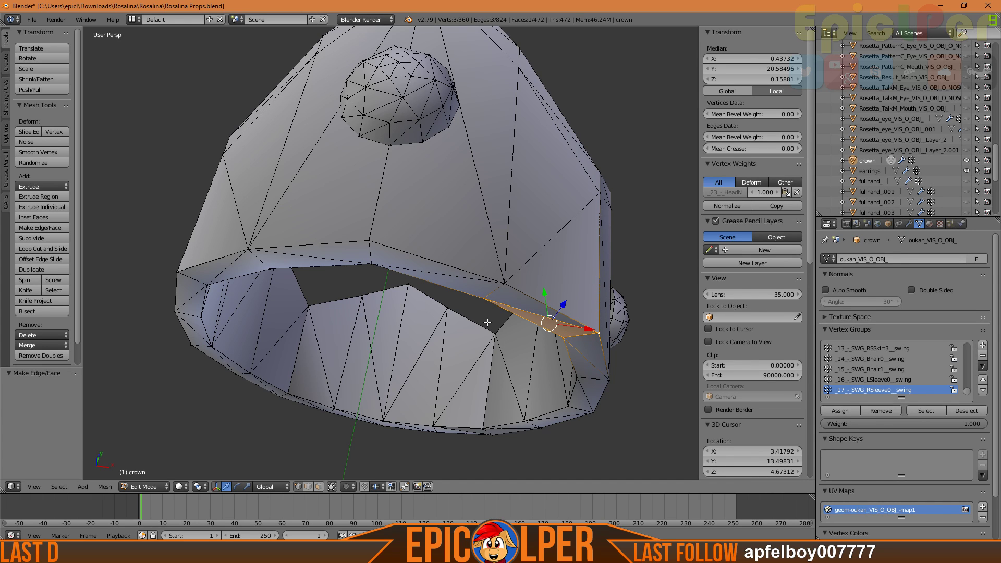
pyautogui.scroll(-8, 478, 349)
pyautogui.scroll(8, 478, 349)
pyautogui.moveTo(469, 271); pyautogui.dragTo(464, 303, button='middle')
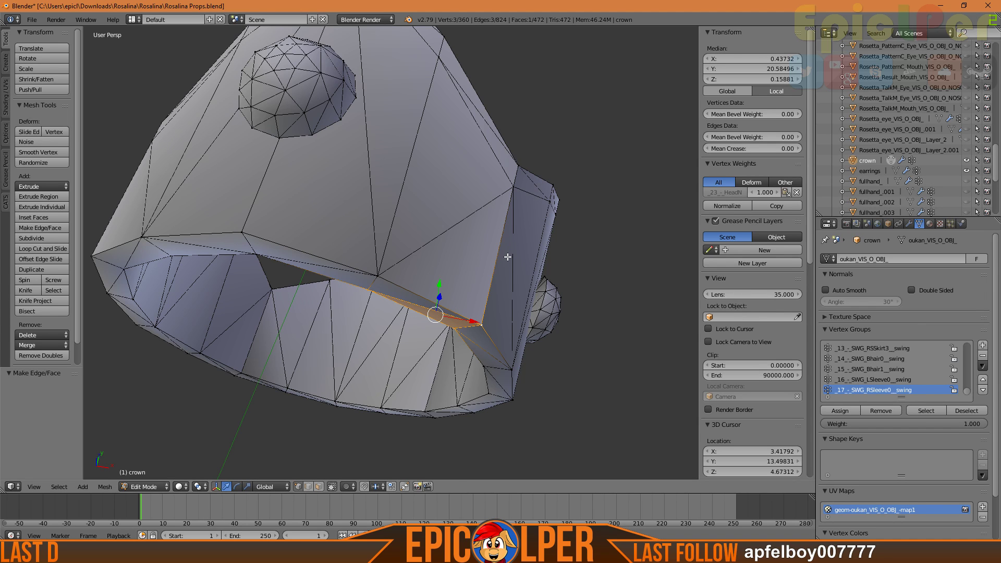
# Return the crown to Object Mode and check its shaded rim up close
pyautogui.press('Tab')
pyautogui.scroll(-6, 333, 287)
pyautogui.moveTo(408, 308); pyautogui.dragTo(438, 323, button='middle')
pyautogui.scroll(5, 512, 371)
pyautogui.moveTo(512, 371)
pyautogui.mouseDown(button='middle')
pyautogui.moveTo(510, 349)
pyautogui.moveTo(508, 358)
pyautogui.mouseUp(button='middle')
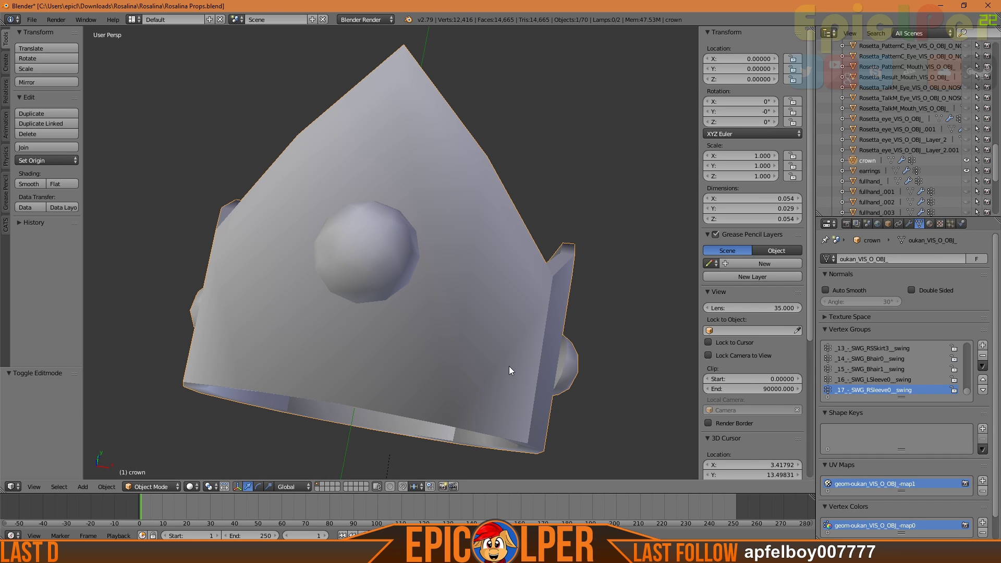
# Select all visible objects and export the selection as STL, overwriting Rosalina Crown.stl in the Rosalina folder
pyautogui.press('a')
pyautogui.press('a')
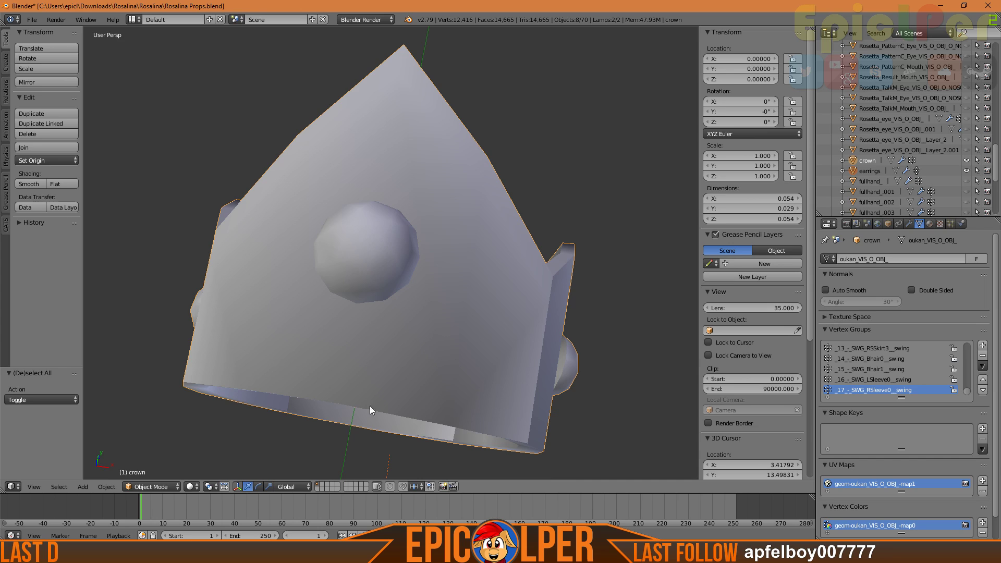
pyautogui.click(32, 19)
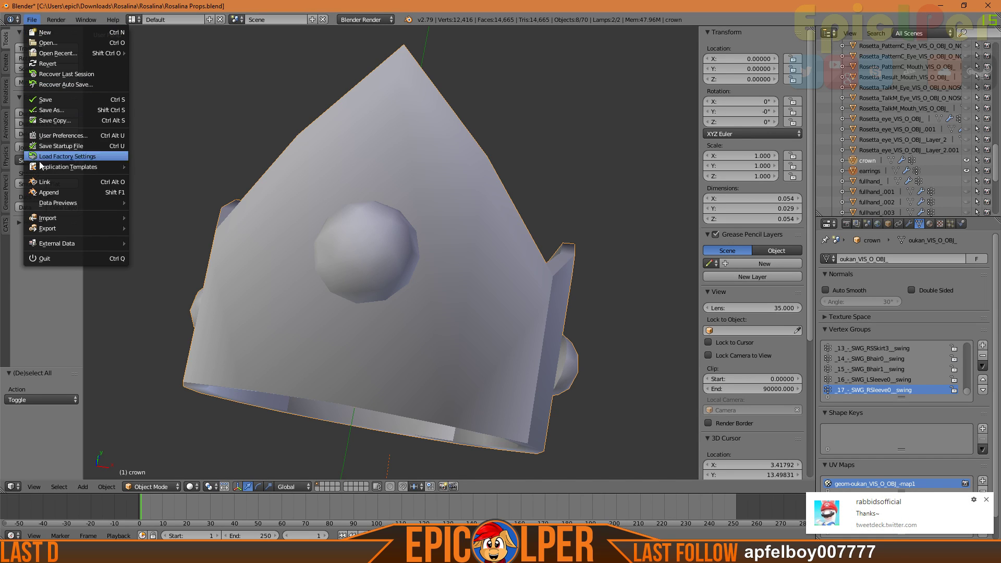
pyautogui.moveTo(54, 221)
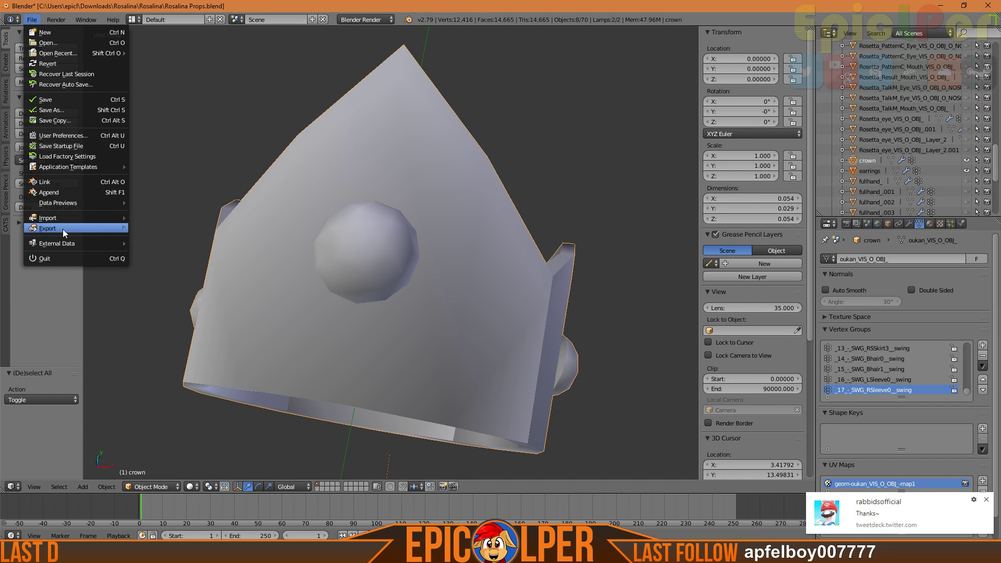
pyautogui.click(170, 322)
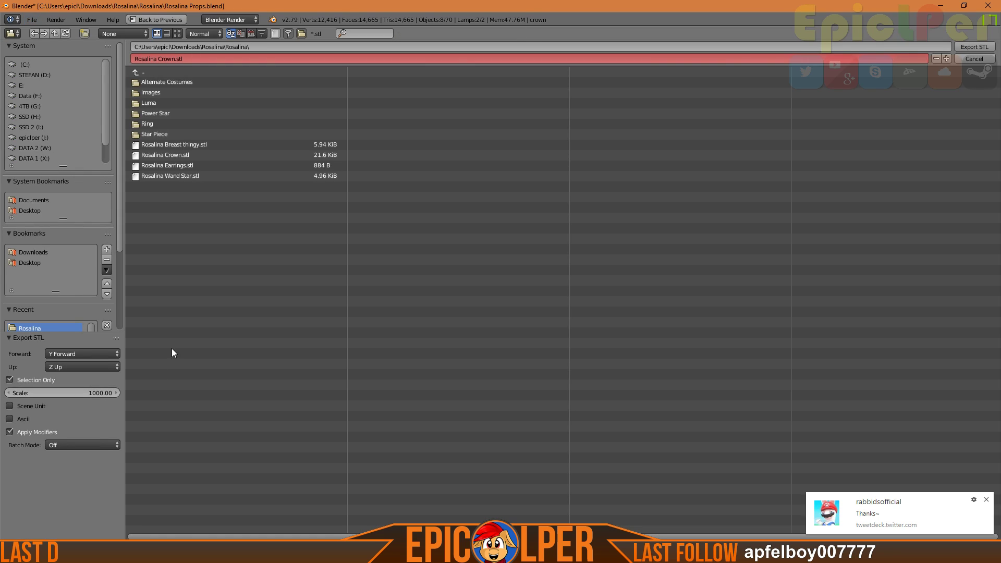
pyautogui.click(178, 163)
pyautogui.doubleClick(178, 156)
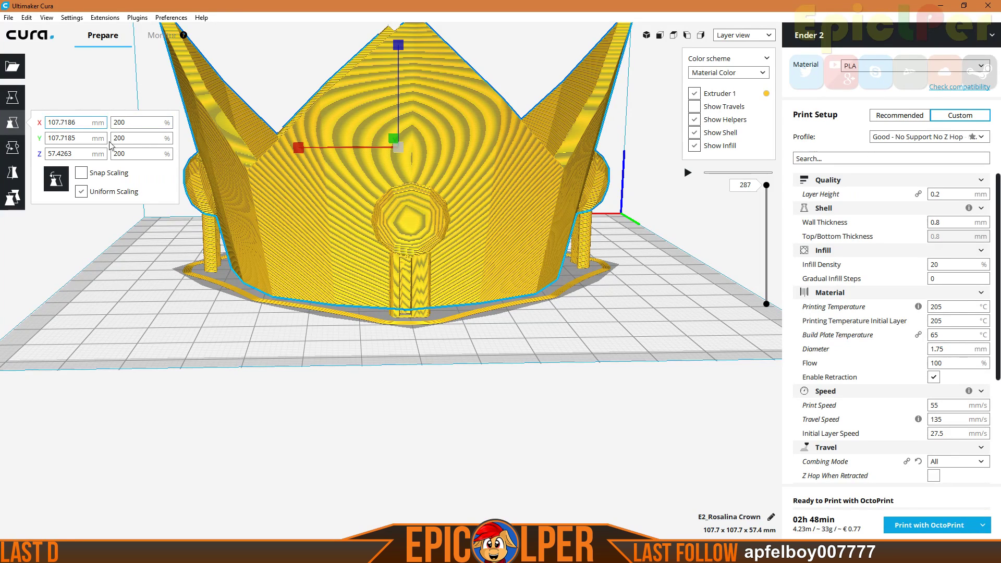
# Switch to Ultimaker Cura and replace the crown on the build plate with the newly exported Rosalina Crown.stl
pyautogui.press('Delete')
pyautogui.click(3, 60)
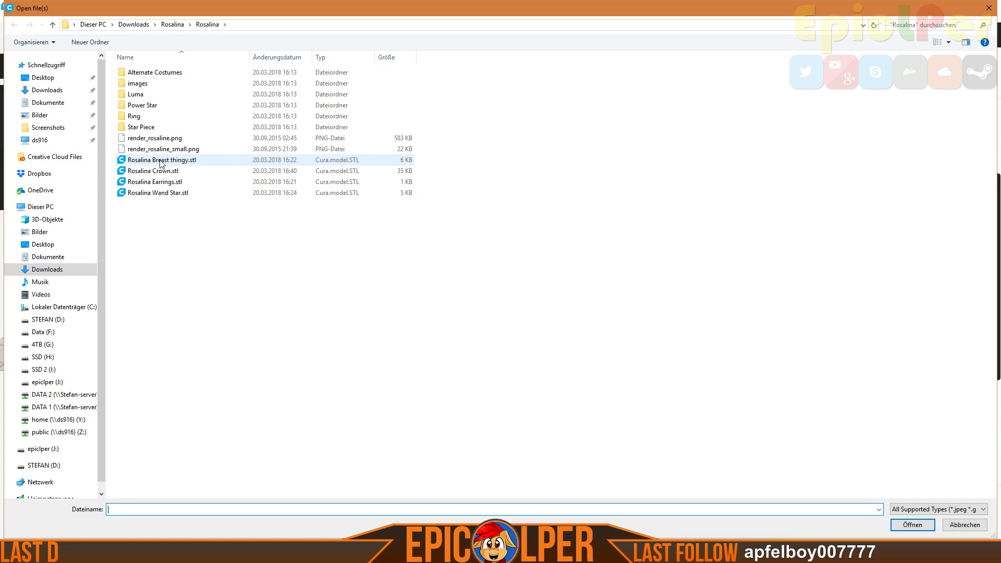
pyautogui.doubleClick(156, 171)
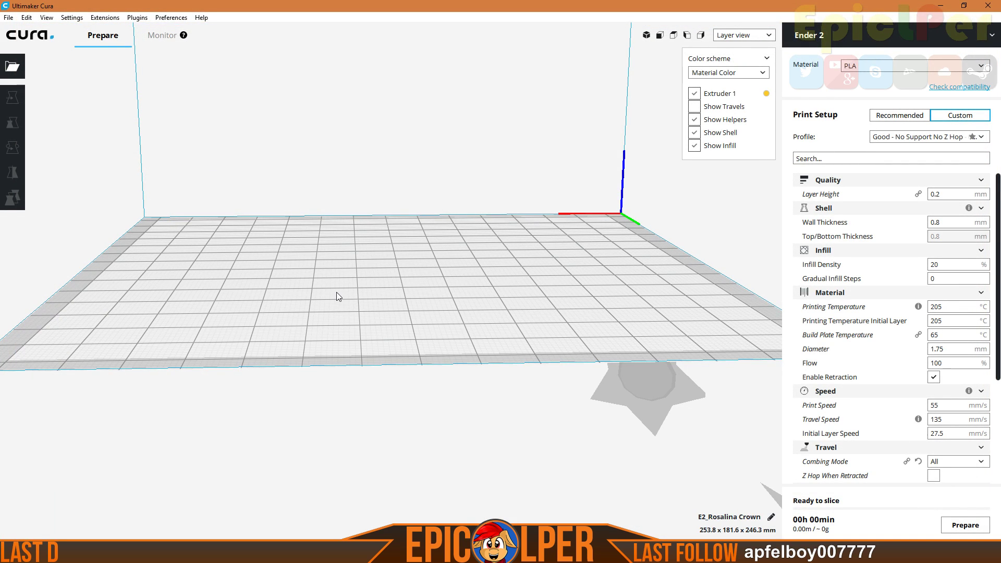
pyautogui.rightClick(633, 386)
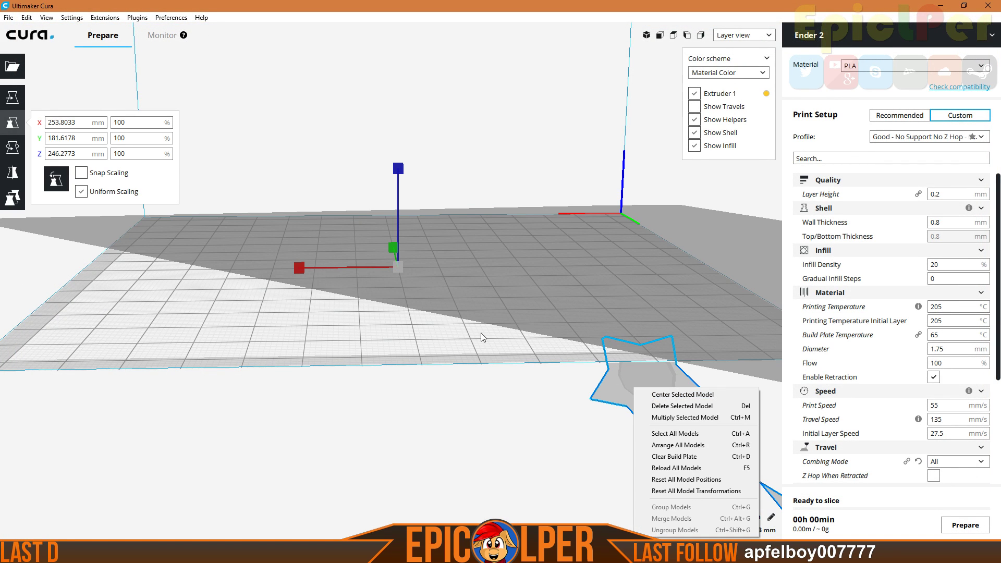
pyautogui.scroll(-2, 488, 396)
pyautogui.scroll(4, 496, 474)
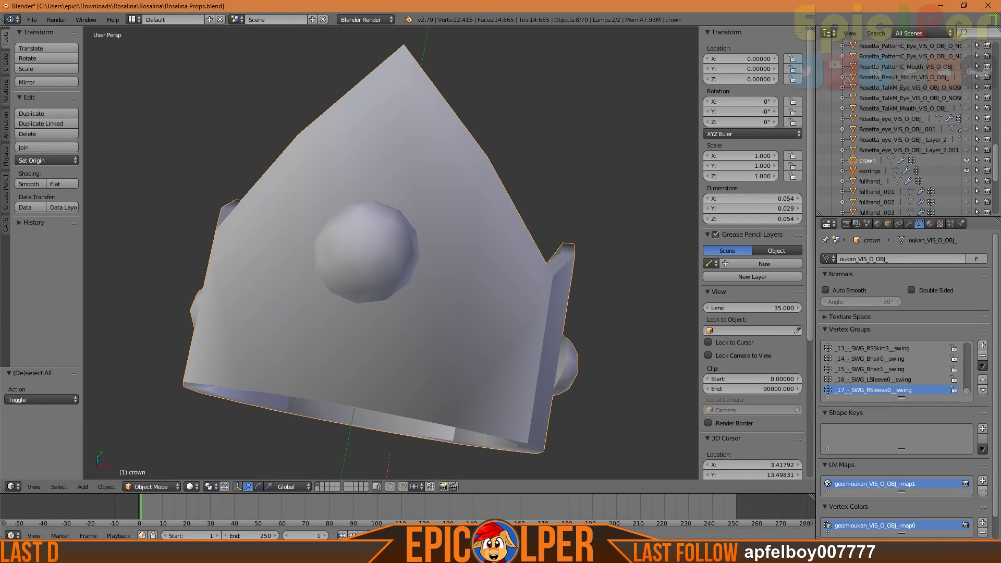
# Switch to Blender, select only the crown and export the selection as STL, overwriting Rosalina Crown.stl in the Rosalina folder
pyautogui.rightClick(342, 205)
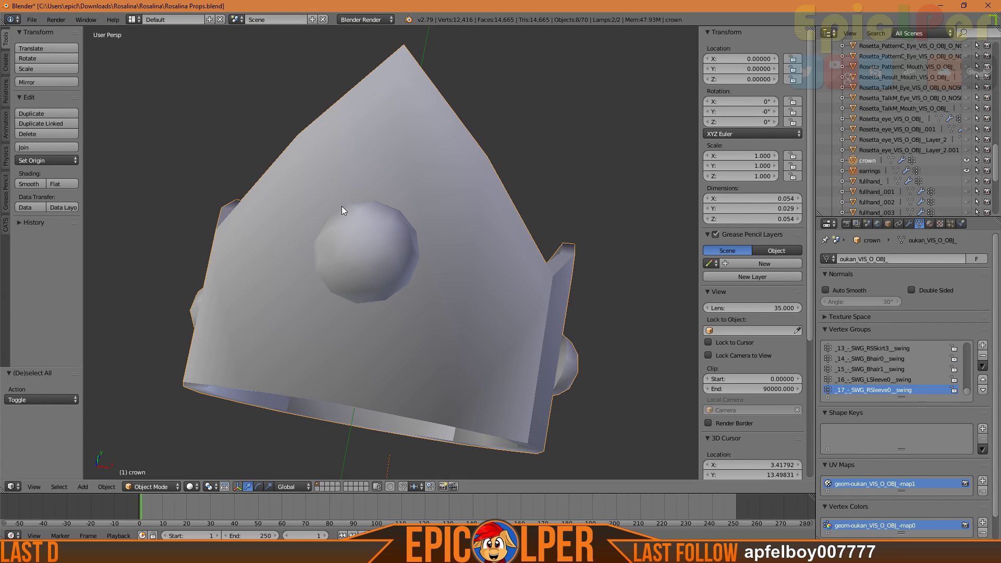
pyautogui.scroll(-6, 342, 206)
pyautogui.scroll(3, 341, 207)
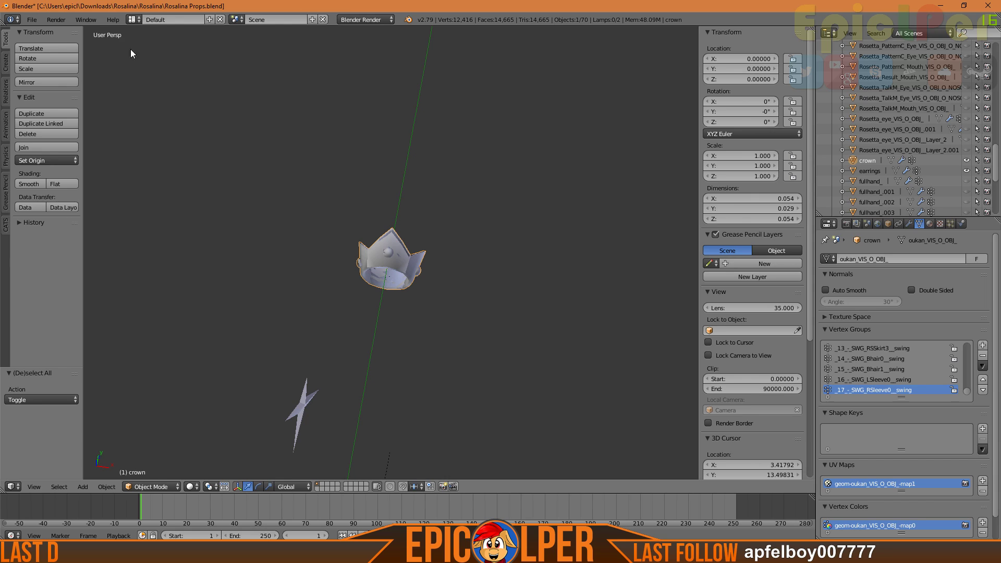
pyautogui.click(32, 19)
pyautogui.moveTo(79, 227)
pyautogui.click(172, 321)
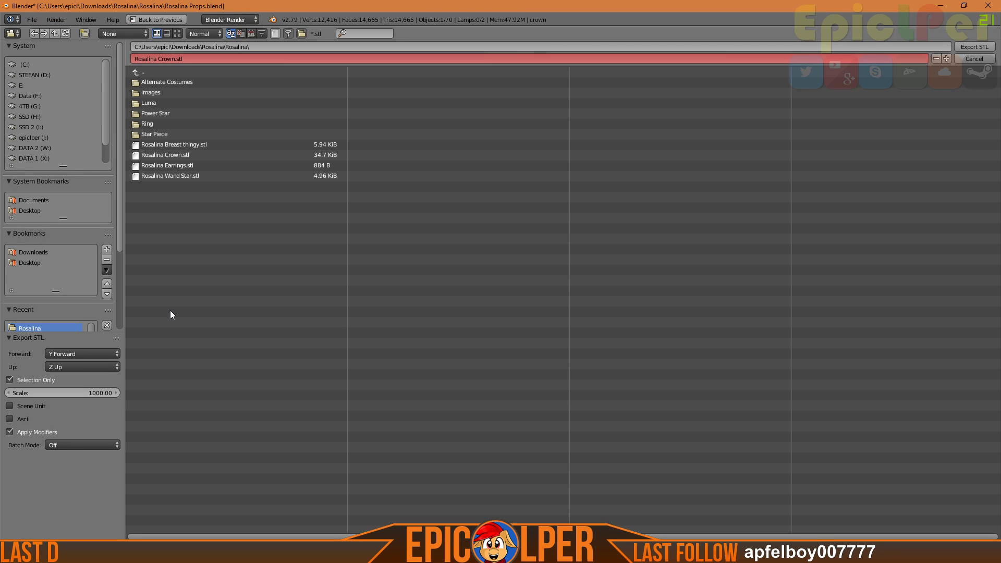
pyautogui.click(34, 379)
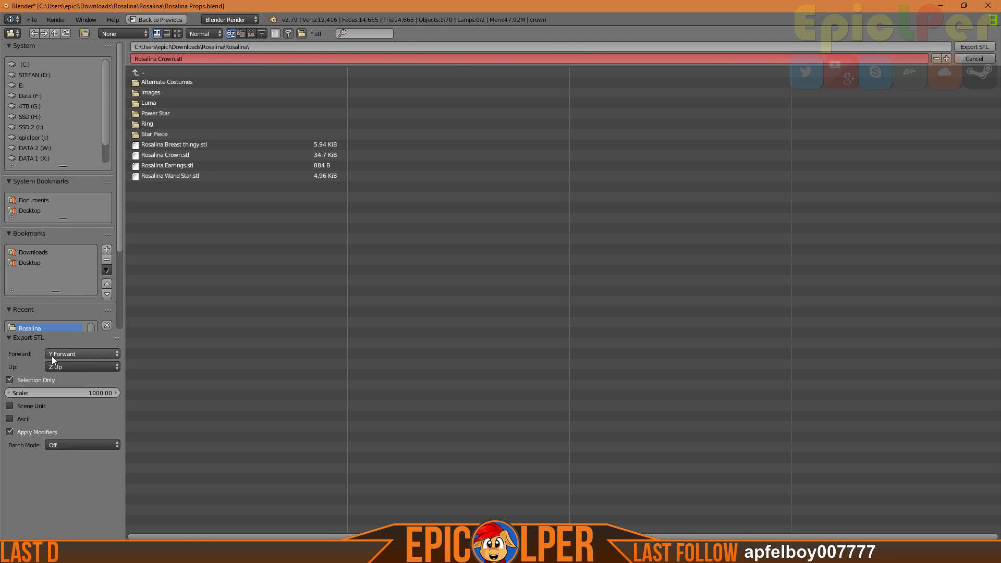
pyautogui.doubleClick(159, 155)
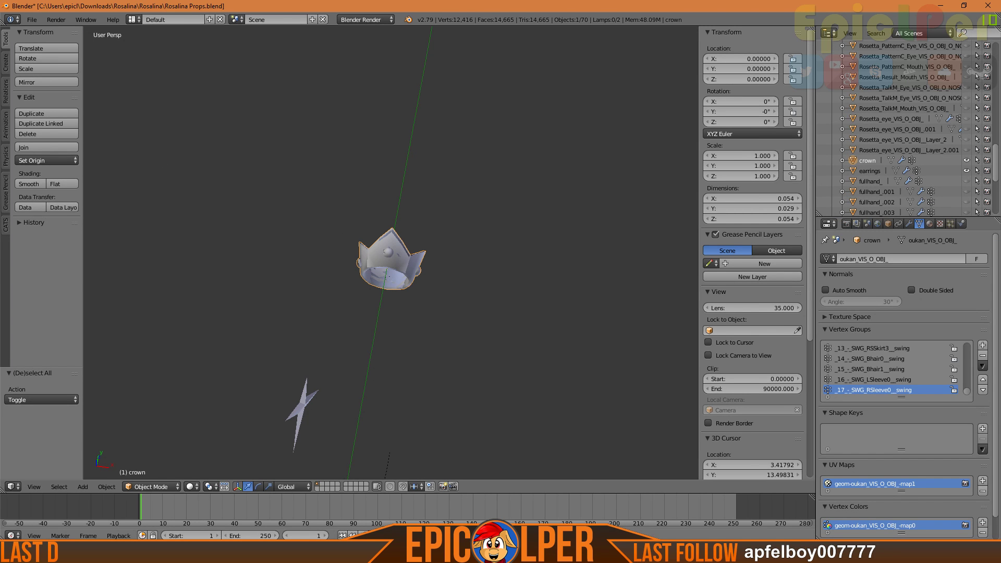
# Switch to Ultimaker Cura, delete all models from the build plate and open the re-exported Rosalina Crown.stl
pyautogui.click(524, 551)
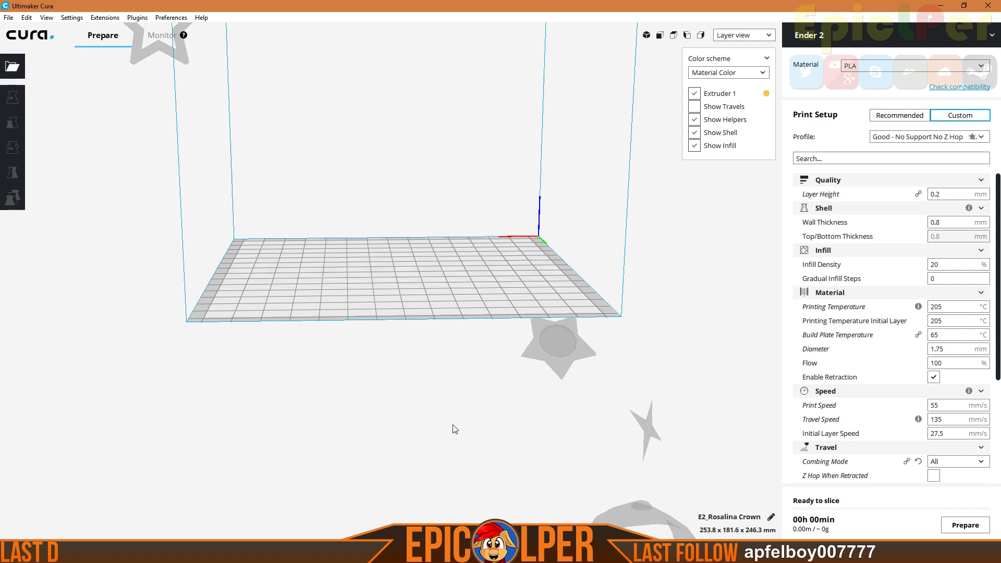
pyautogui.rightClick(295, 297)
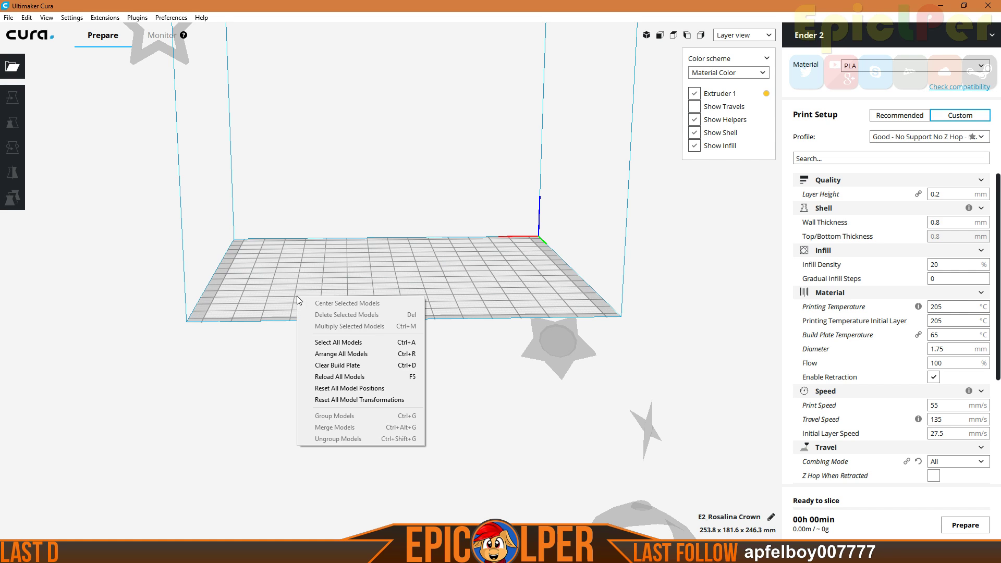
pyautogui.click(321, 345)
pyautogui.press('Delete')
pyautogui.click(13, 67)
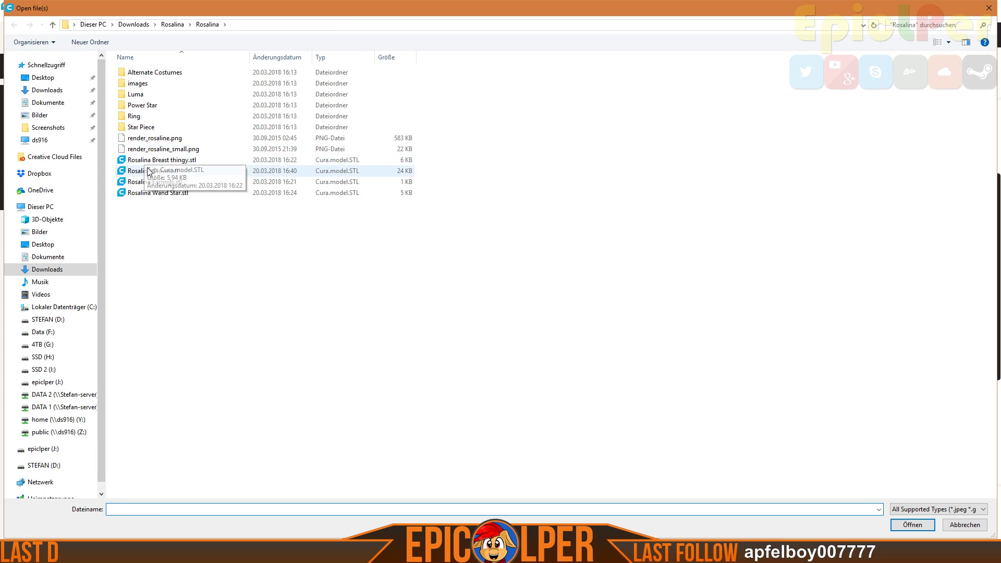
pyautogui.doubleClick(150, 171)
pyautogui.click(451, 215)
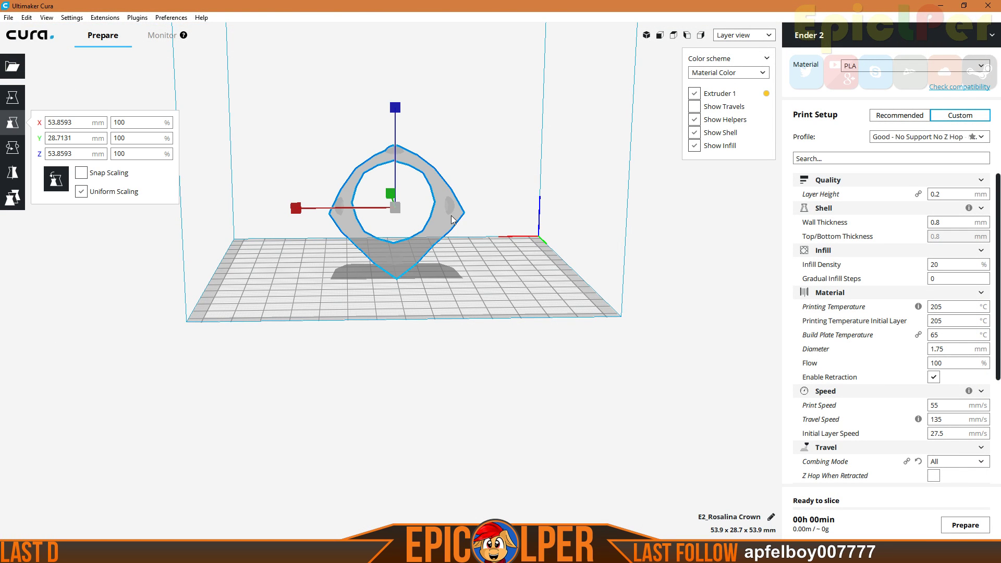
# Show the crown in Solid view and rotate it so its rim lies on the build plate with the points upward
pyautogui.rightClick(451, 215)
pyautogui.click(450, 212)
pyautogui.scroll(1, 452, 217)
pyautogui.click(13, 147)
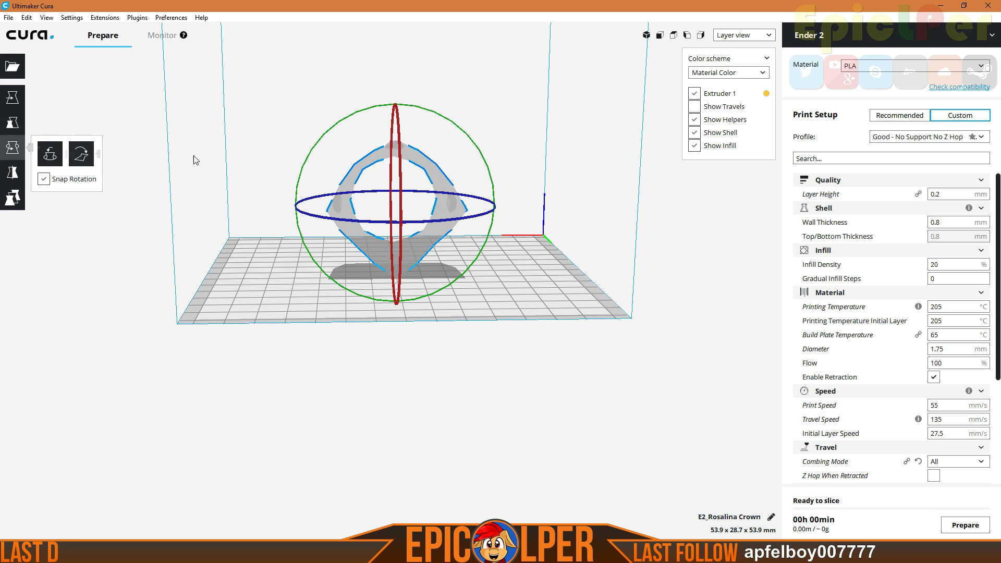
pyautogui.click(740, 35)
pyautogui.click(727, 52)
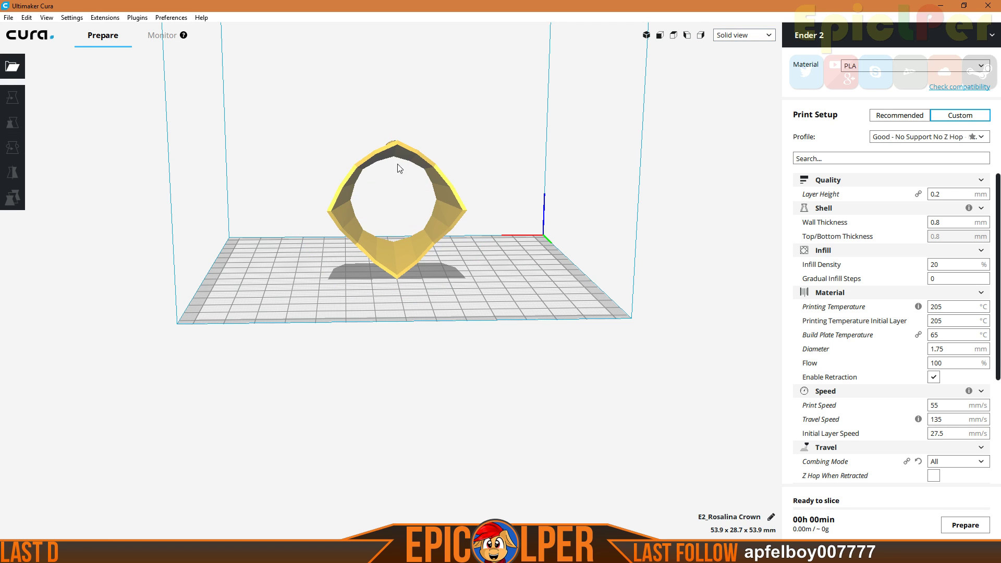
pyautogui.moveTo(249, 195); pyautogui.dragTo(417, 204, button='right')
pyautogui.click(412, 205)
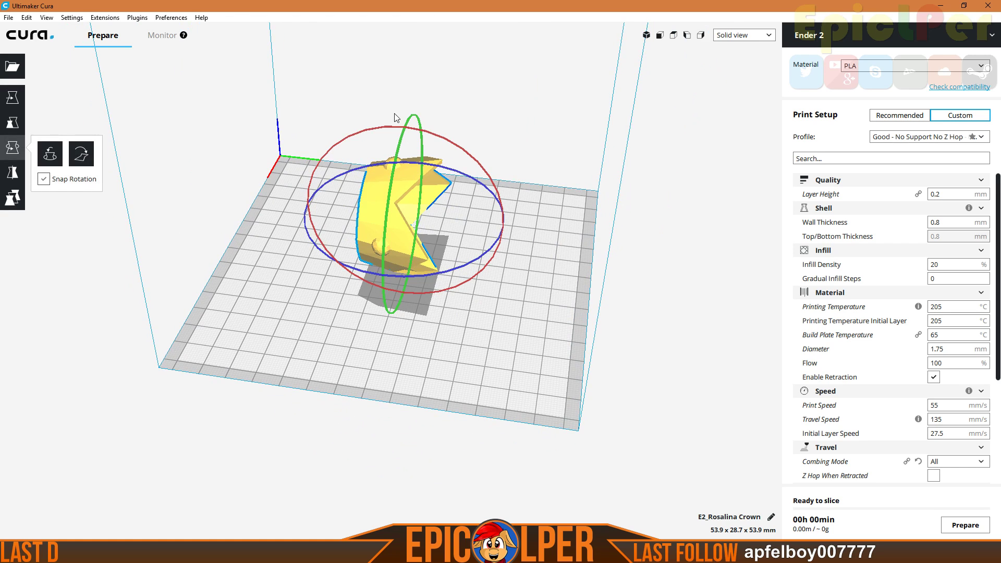
pyautogui.moveTo(468, 155); pyautogui.dragTo(197, 156)
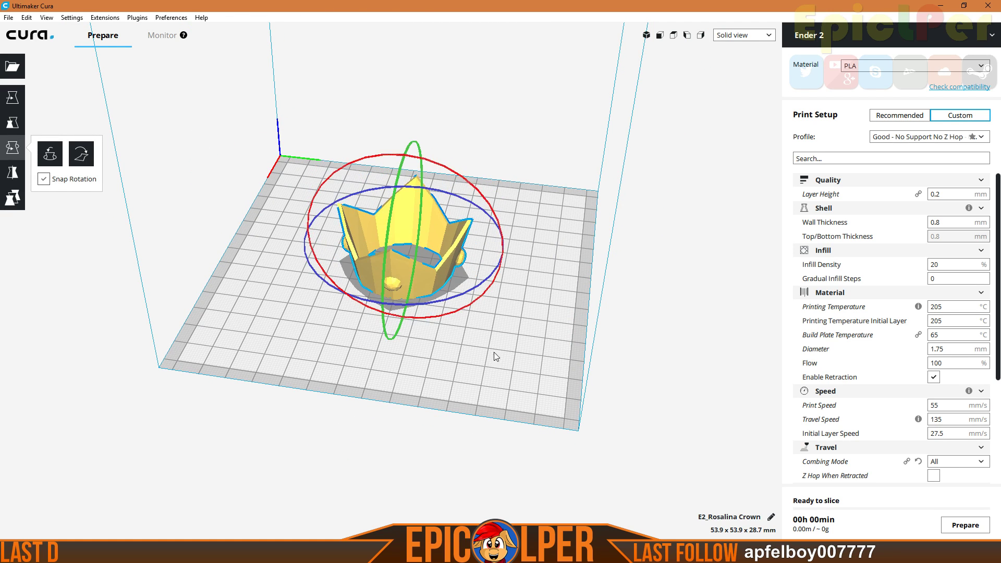
# Examine the crown's underside for overhangs or gaps in Cura and compare it with the rim in Blender
pyautogui.moveTo(475, 342); pyautogui.dragTo(530, 212, button='right')
pyautogui.scroll(5, 422, 239)
pyautogui.scroll(2, 511, 262)
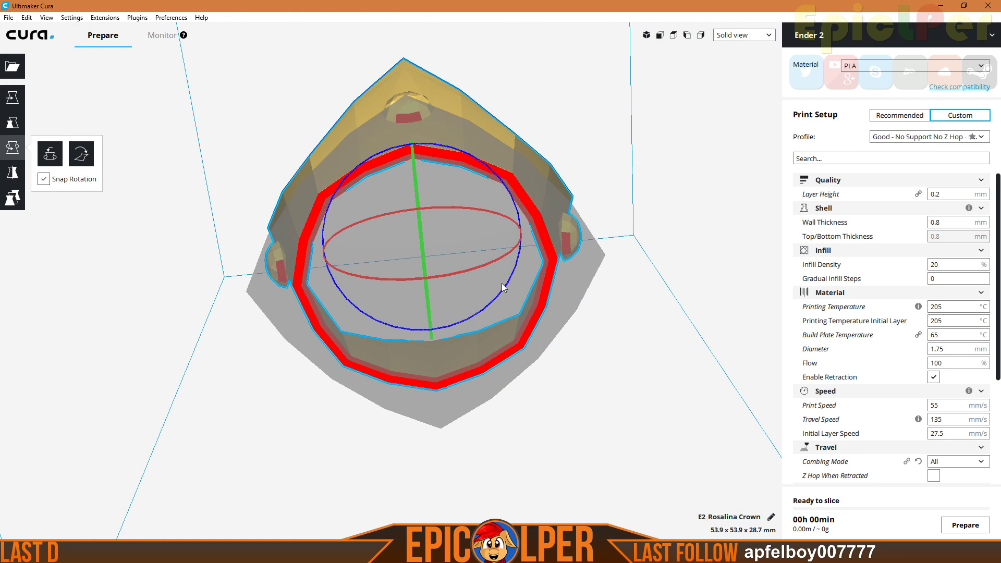
pyautogui.moveTo(482, 296); pyautogui.dragTo(455, 312, button='right')
pyautogui.moveTo(372, 353); pyautogui.dragTo(452, 229, button='right')
pyautogui.scroll(3, 534, 227)
pyautogui.hotkey('alt', 'Tab')
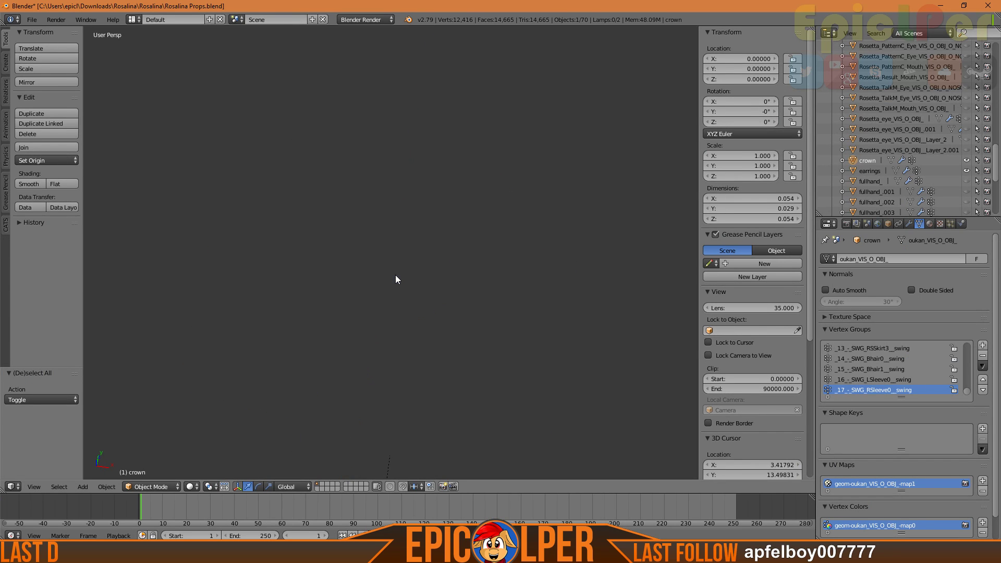
pyautogui.moveTo(461, 392); pyautogui.dragTo(401, 274, button='middle')
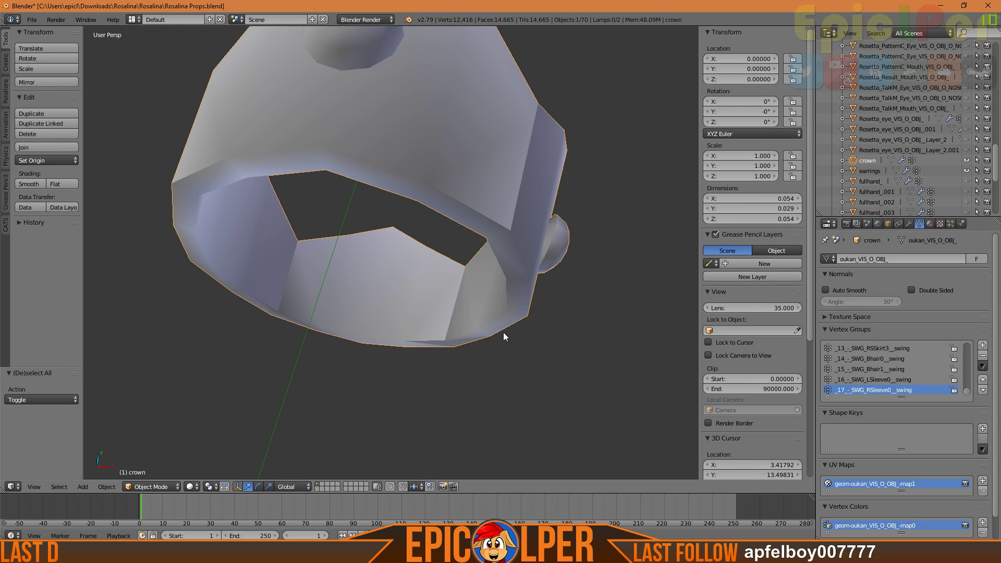
pyautogui.moveTo(436, 336); pyautogui.dragTo(469, 365, button='middle')
pyautogui.hotkey('alt', 'Tab')
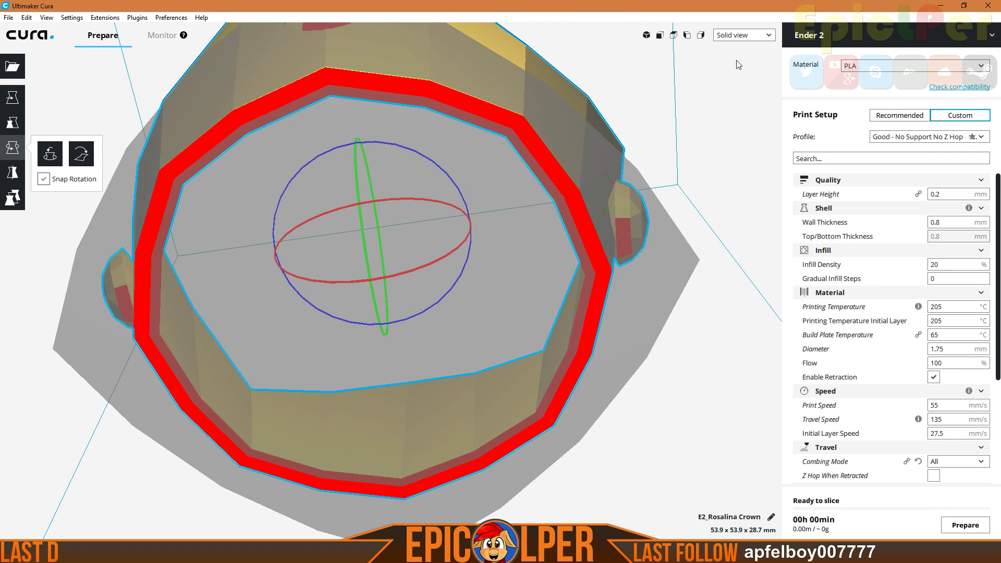
# Slice the crown in Cura and inspect the result in Layer view from above
pyautogui.click(736, 38)
pyautogui.click(732, 76)
pyautogui.click(723, 38)
pyautogui.click(727, 74)
pyautogui.click(728, 38)
pyautogui.click(724, 67)
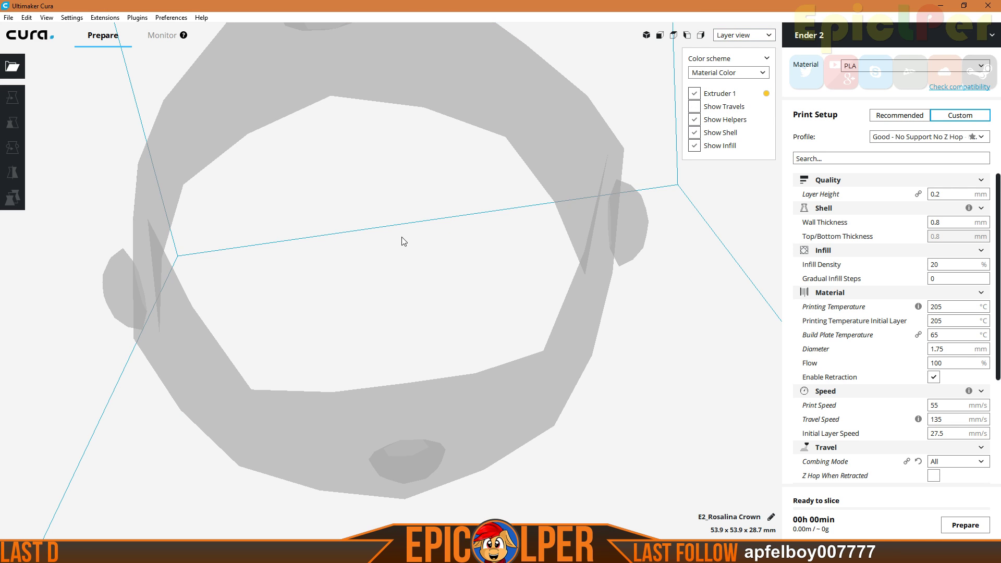
pyautogui.moveTo(432, 223); pyautogui.dragTo(429, 361, button='right')
pyautogui.scroll(-4, 470, 194)
pyautogui.moveTo(471, 195); pyautogui.dragTo(480, 413, button='right')
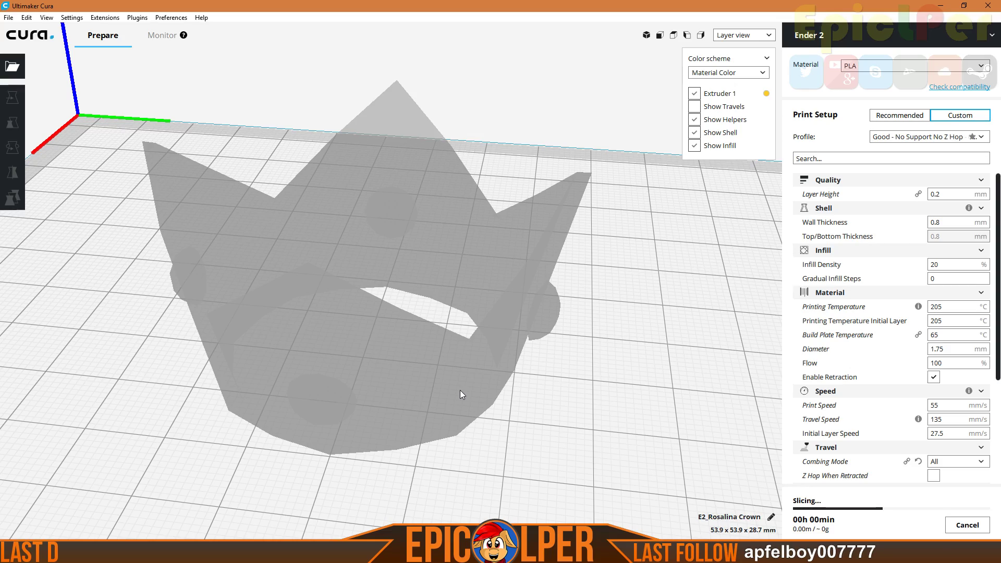
pyautogui.moveTo(426, 358); pyautogui.dragTo(334, 412, button='right')
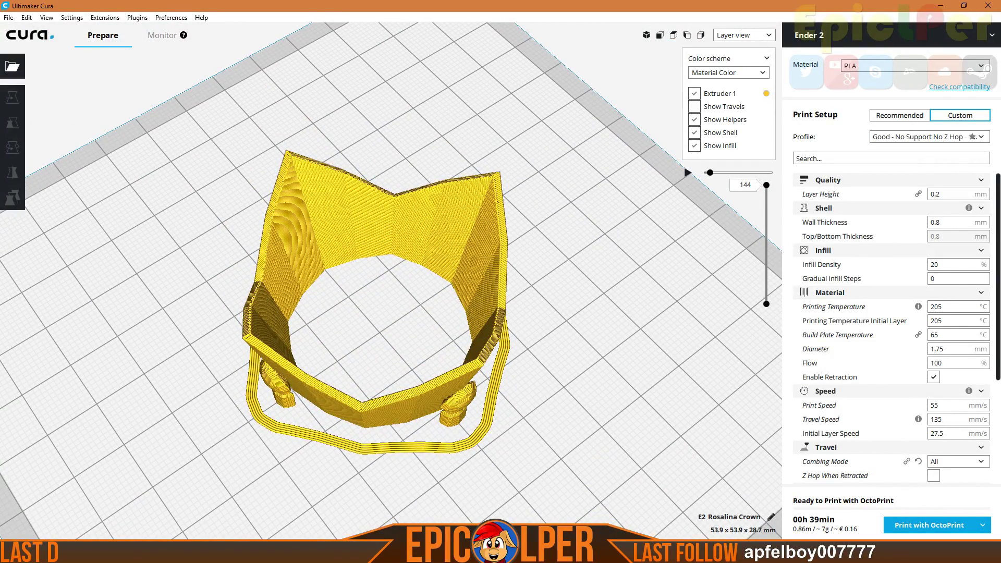
# Return to Blender and remove the Armature modifier from the crown
pyautogui.click(941, 6)
pyautogui.scroll(-9, 472, 285)
pyautogui.scroll(8, 474, 288)
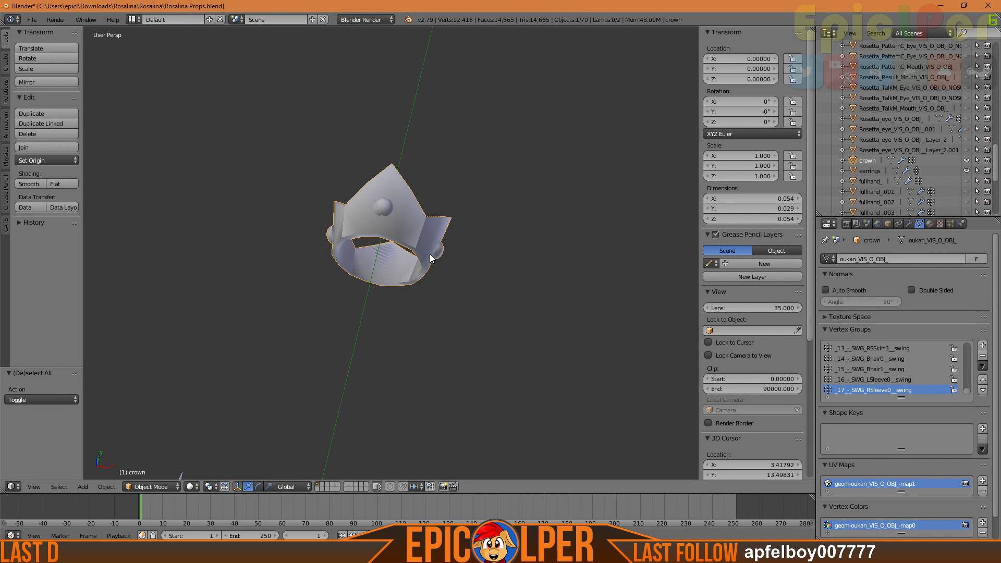
pyautogui.click(909, 223)
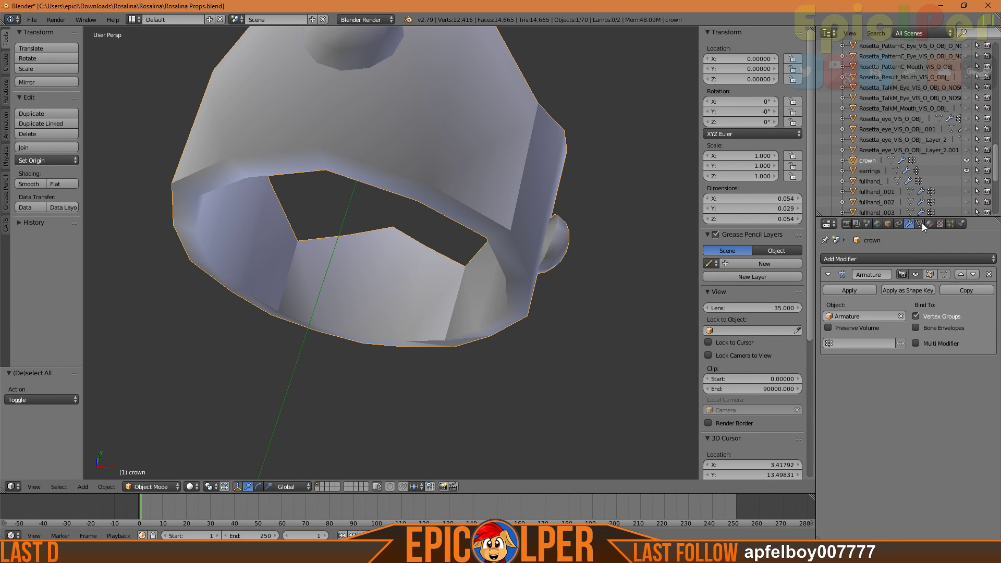
pyautogui.click(920, 224)
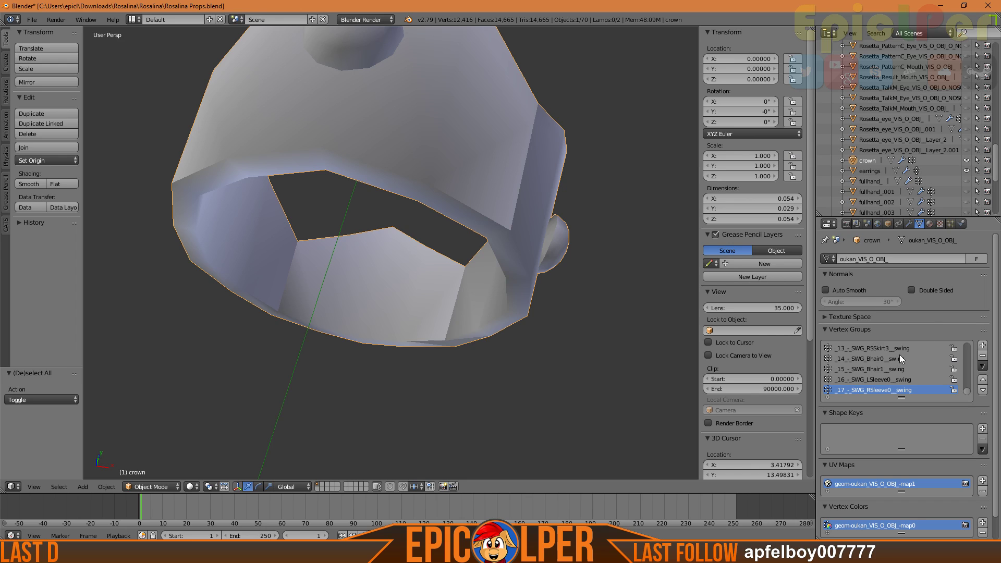
pyautogui.click(908, 224)
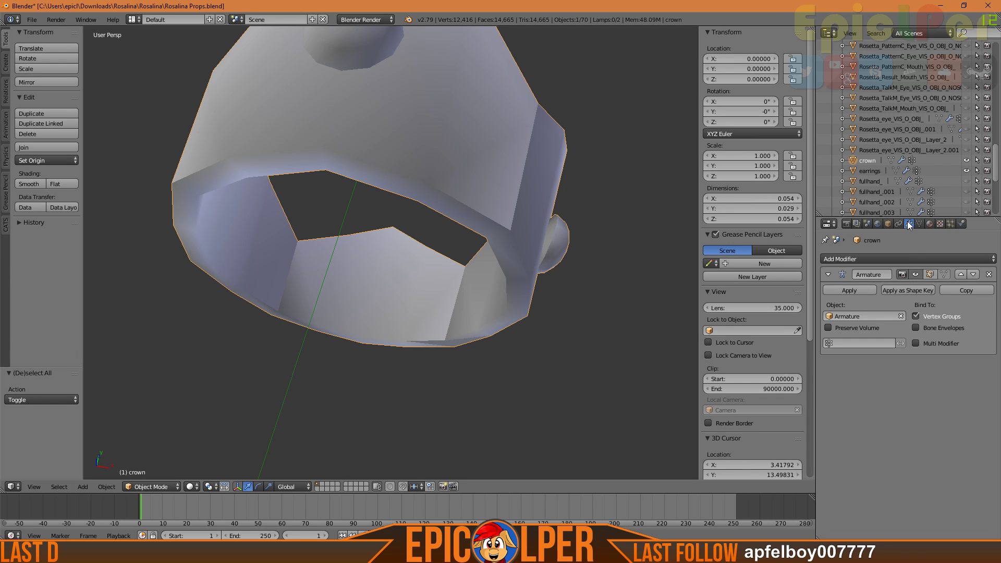
pyautogui.click(990, 275)
# Try a Subdivision Surface modifier on the crown and remove it again
pyautogui.click(884, 258)
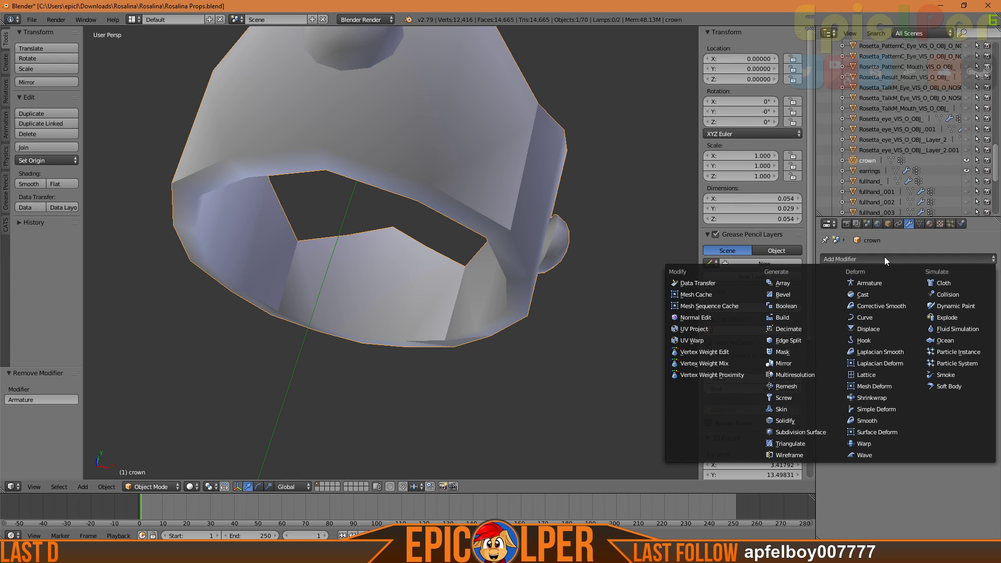
pyautogui.click(799, 432)
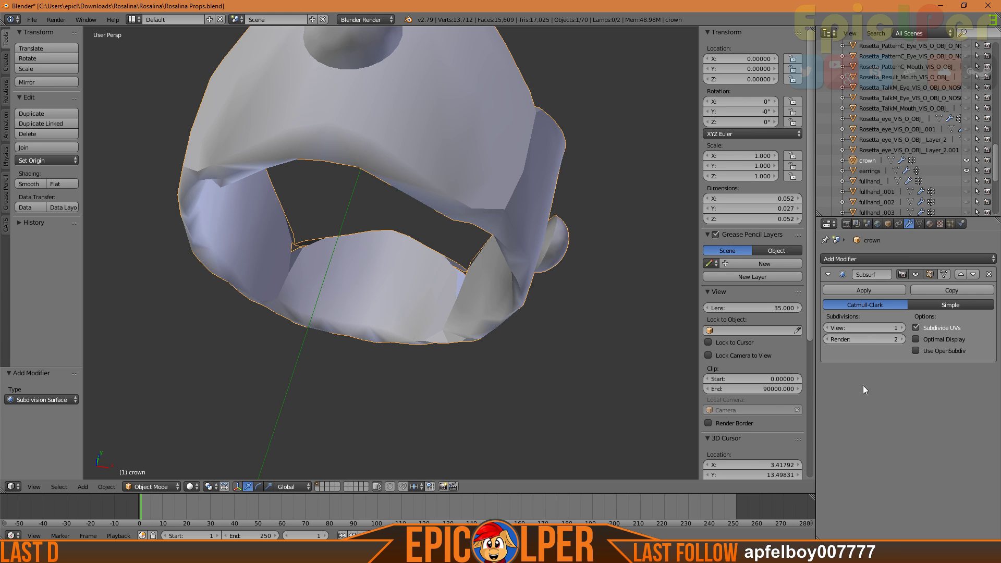
pyautogui.click(987, 274)
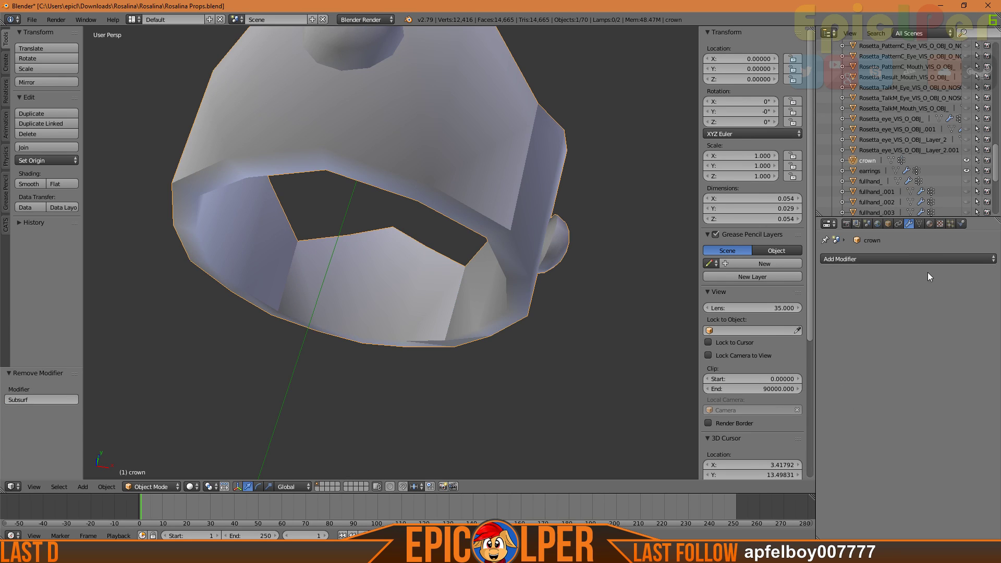
pyautogui.click(920, 258)
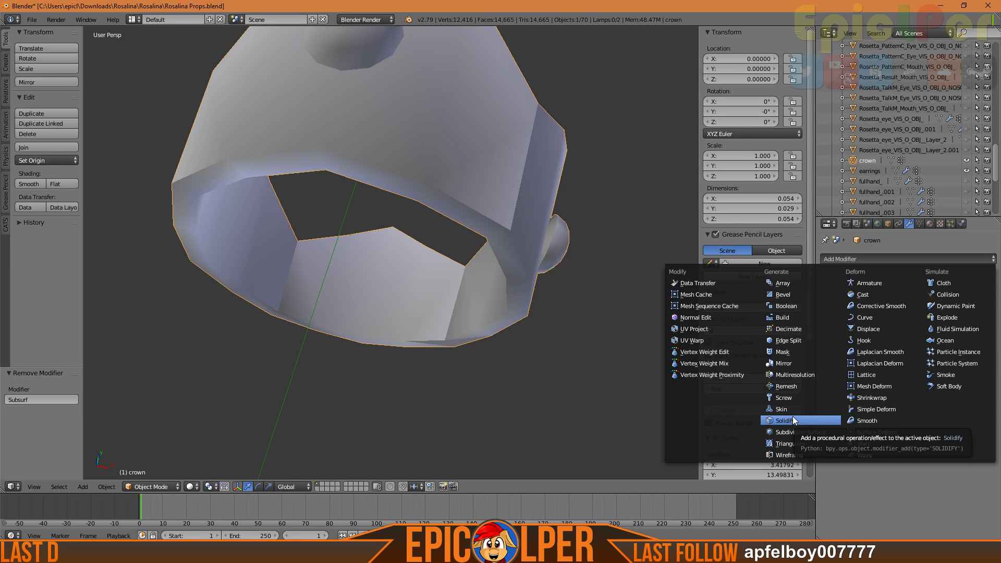
pyautogui.moveTo(358, 332); pyautogui.dragTo(312, 381, button='middle')
pyautogui.moveTo(416, 429); pyautogui.dragTo(425, 339, button='middle')
pyautogui.scroll(-6, 424, 339)
pyautogui.scroll(6, 361, 297)
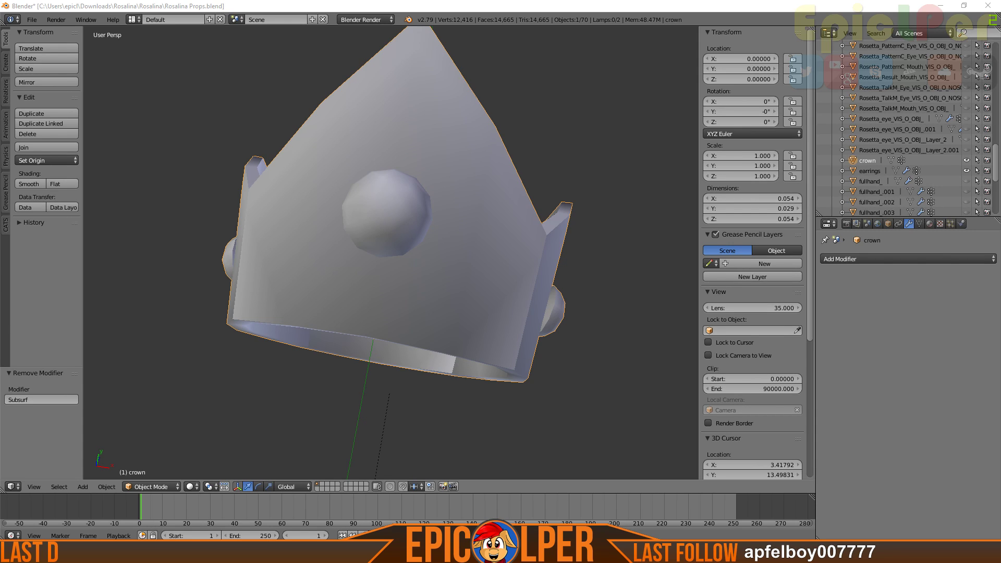
pyautogui.click(420, 180)
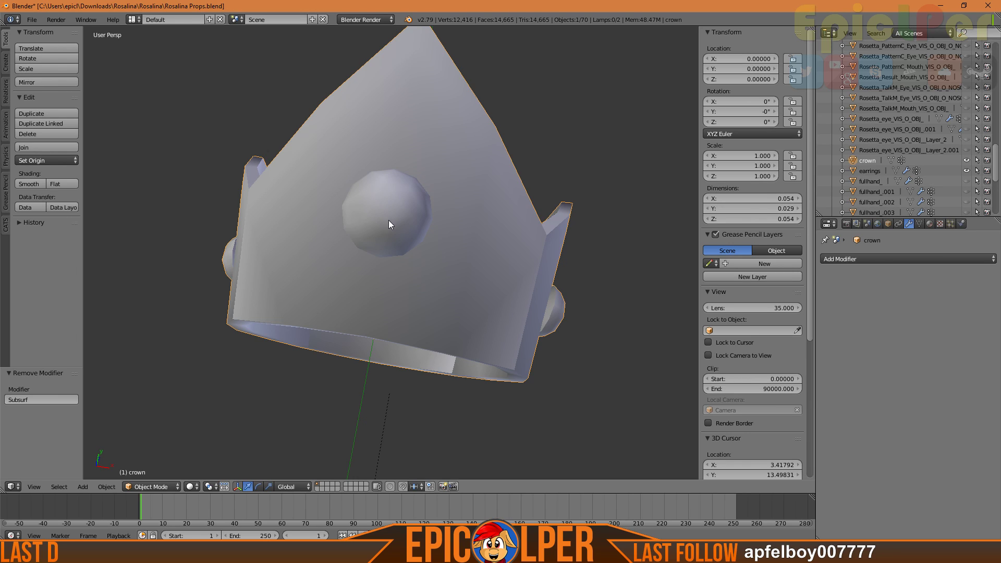
pyautogui.press('x')
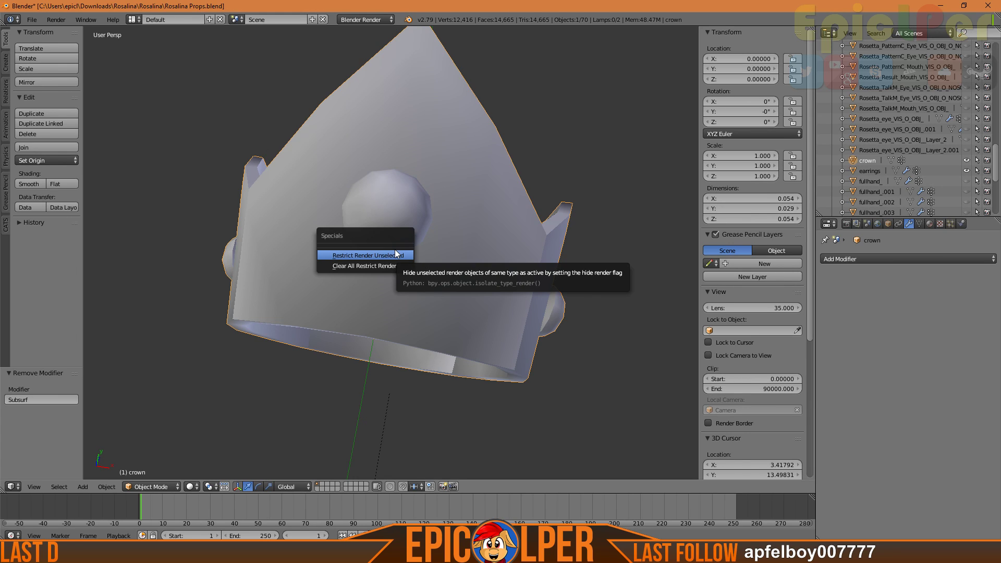
pyautogui.press('Escape')
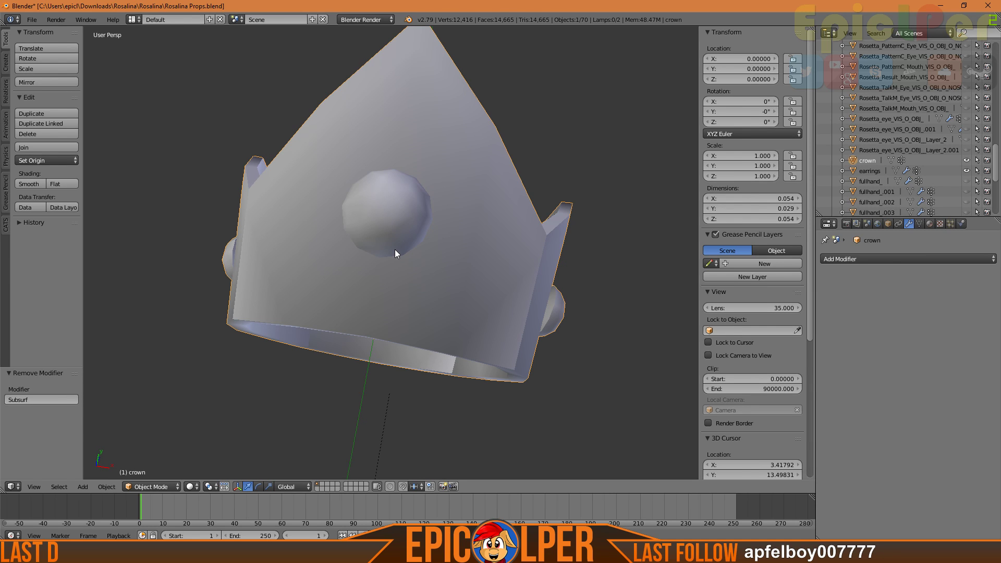
# Try subdividing the crown's entire mesh twice and check the denser wireframe around the bottom rim
pyautogui.press('Tab')
pyautogui.press('a')
pyautogui.press('a')
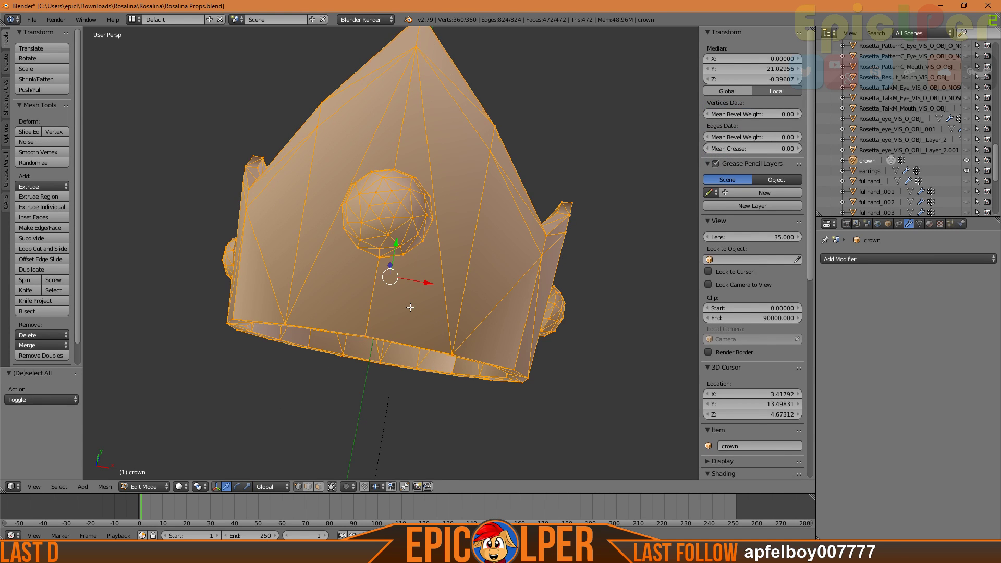
pyautogui.press('w')
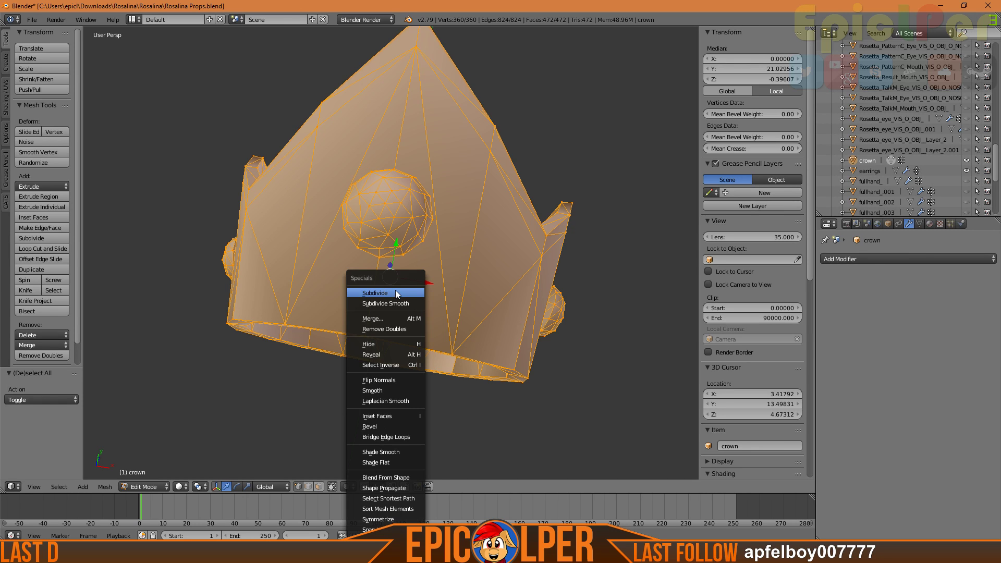
pyautogui.click(395, 292)
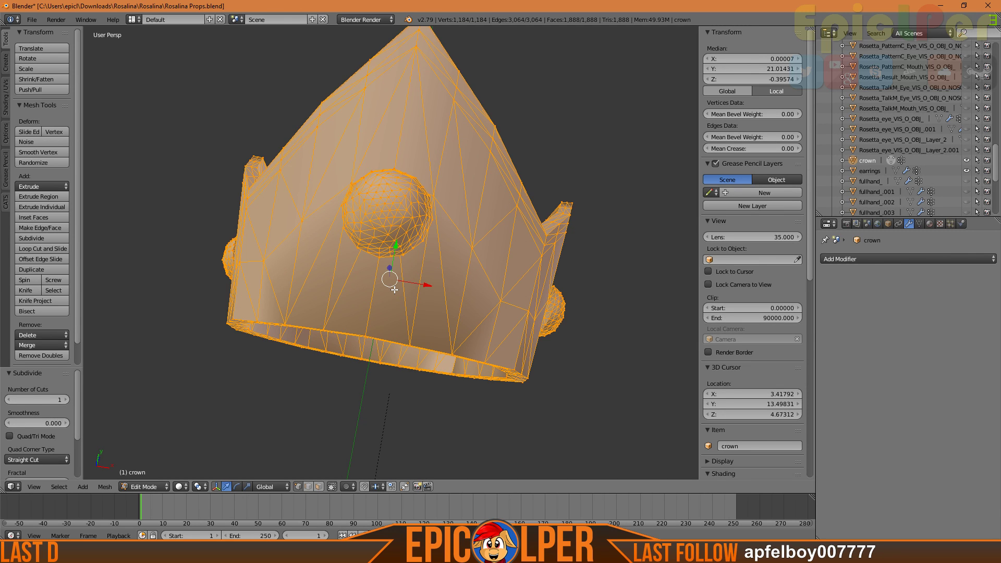
pyautogui.press('w')
pyautogui.click(394, 290)
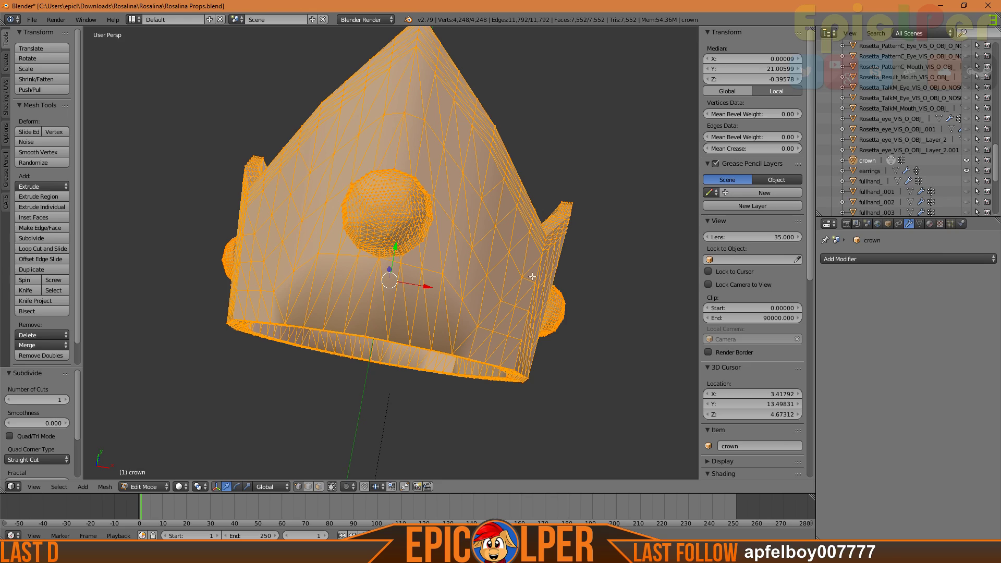
pyautogui.scroll(3, 586, 202)
pyautogui.moveTo(585, 202); pyautogui.dragTo(596, 206, button='middle')
pyautogui.scroll(2, 575, 250)
pyautogui.moveTo(576, 251); pyautogui.dragTo(560, 229, button='middle')
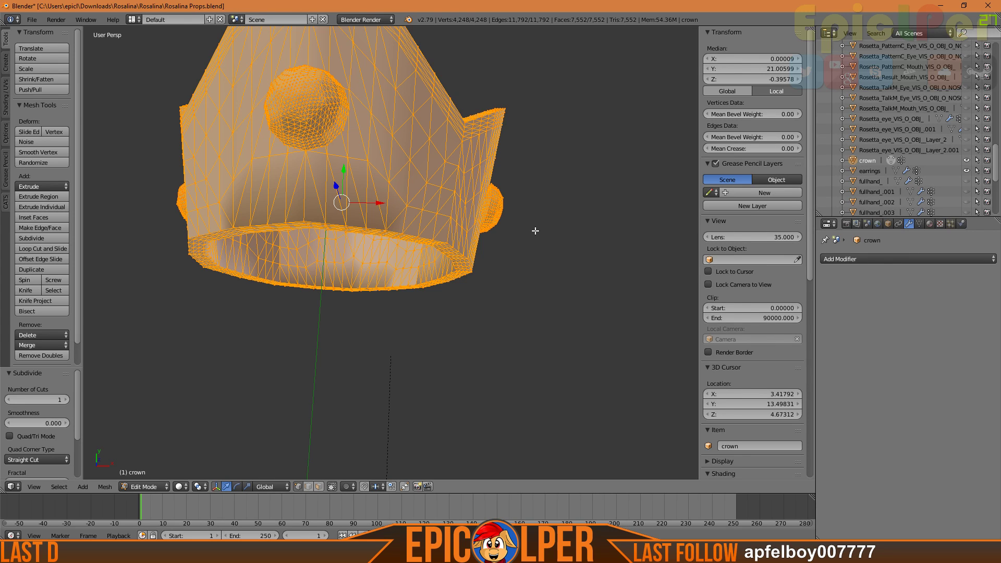
# Try Subdivide Smooth on the crown's whole mesh, and undo it together with the earlier subdivisions
pyautogui.press('w')
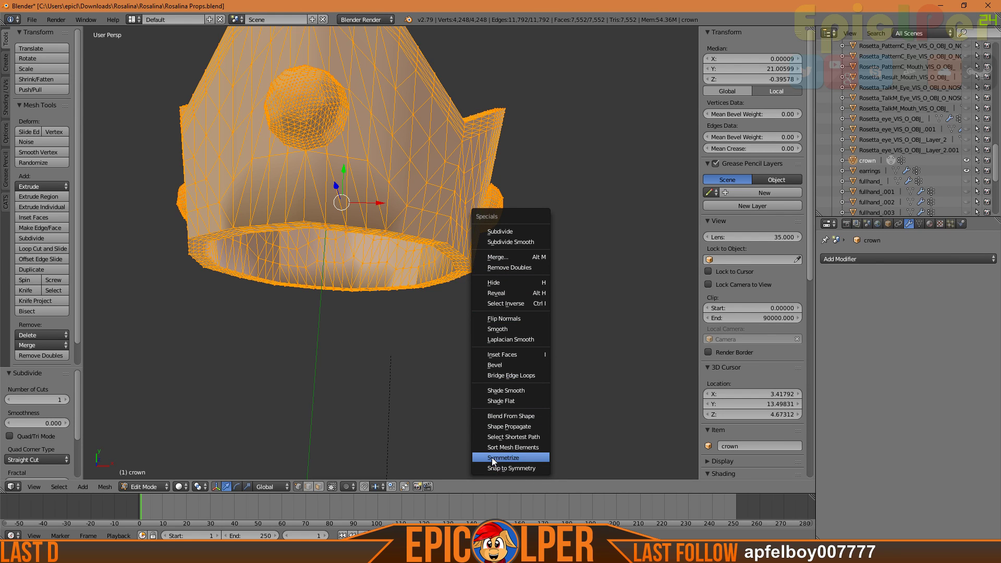
pyautogui.click(505, 242)
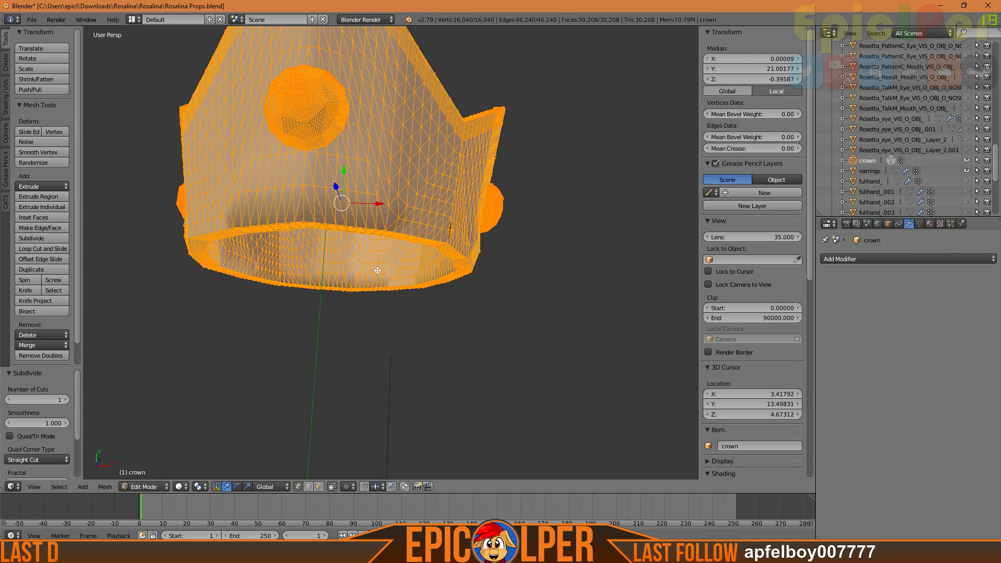
pyautogui.hotkey('ctrl', 'z')
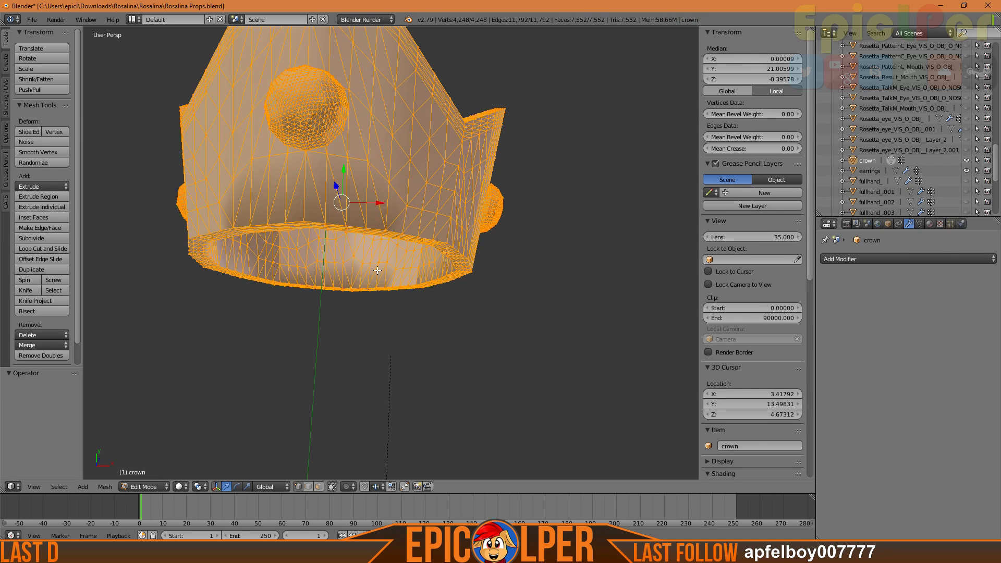
pyautogui.press('w')
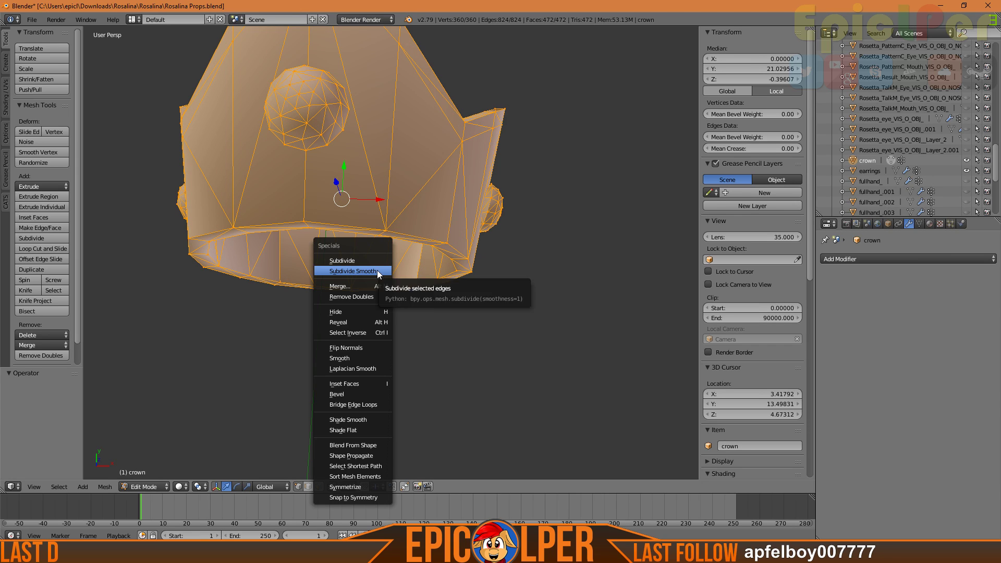
pyautogui.click(377, 270)
pyautogui.hotkey('ctrl', 'z')
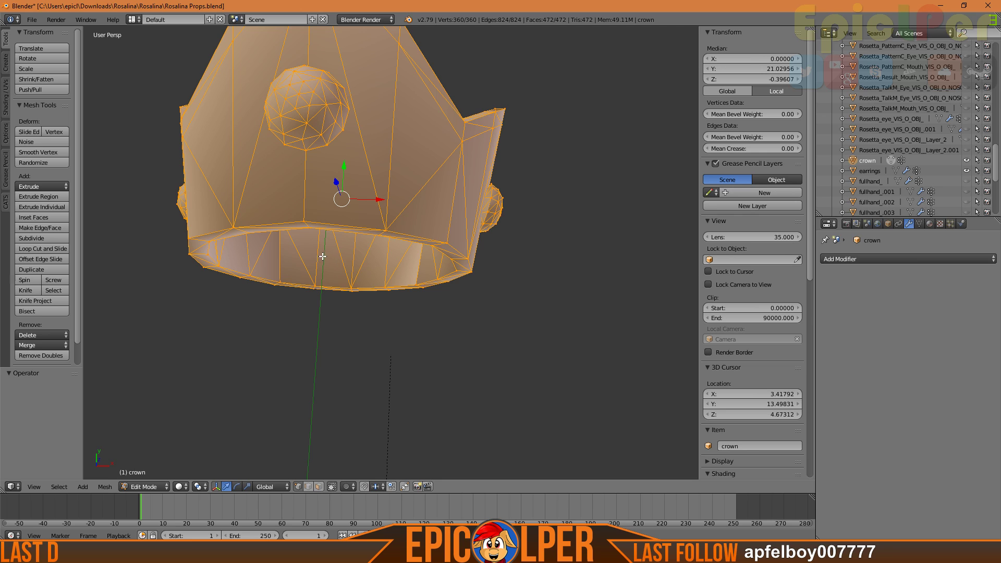
# Compare the sliced crown's inner and outer walls in Cura with the crown's mesh in Blender
pyautogui.press('KP_1')
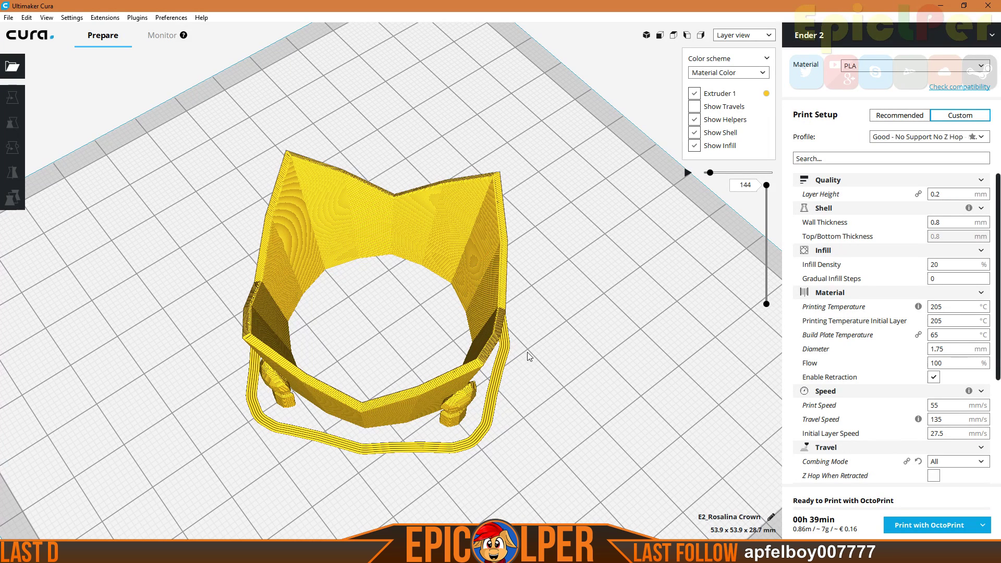
pyautogui.moveTo(140, 367); pyautogui.dragTo(304, 261, button='right')
pyautogui.moveTo(247, 287); pyautogui.dragTo(433, 341, button='right')
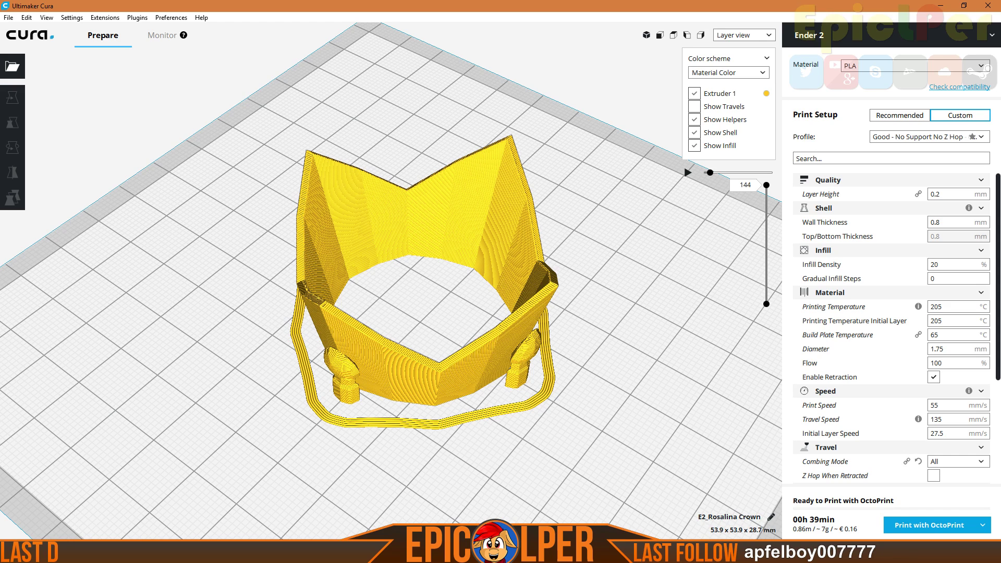
pyautogui.hotkey('alt', 'Tab')
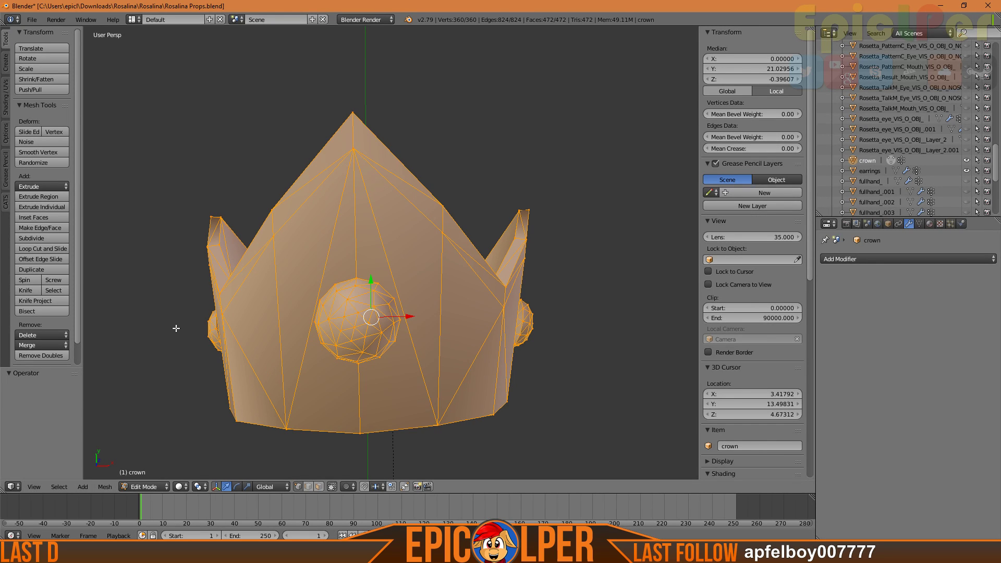
pyautogui.hotkey('alt', 'Tab')
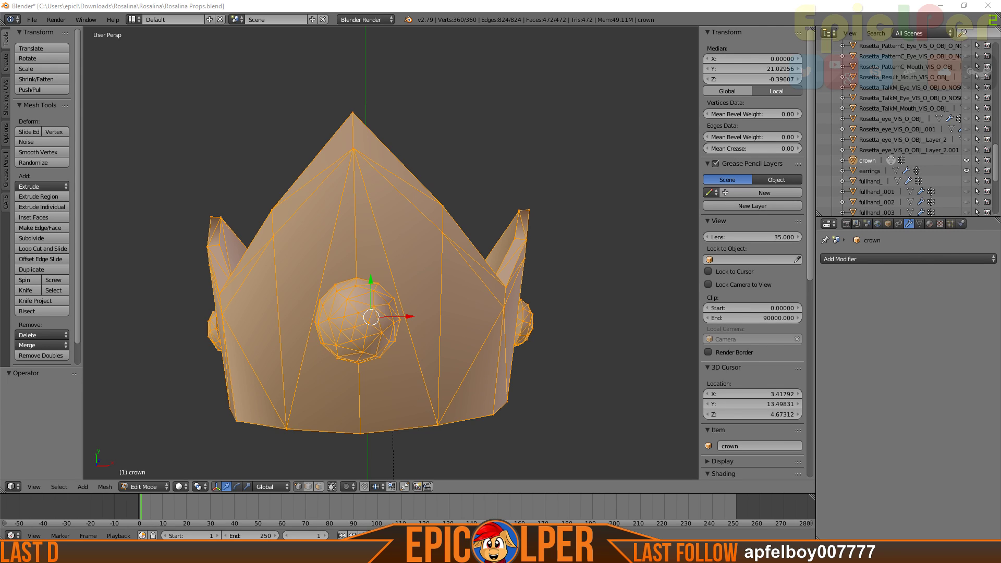
# Try a Subdivision Surface modifier on the crown with the Simple and Catmull-Clark types, and remove it
pyautogui.click(904, 259)
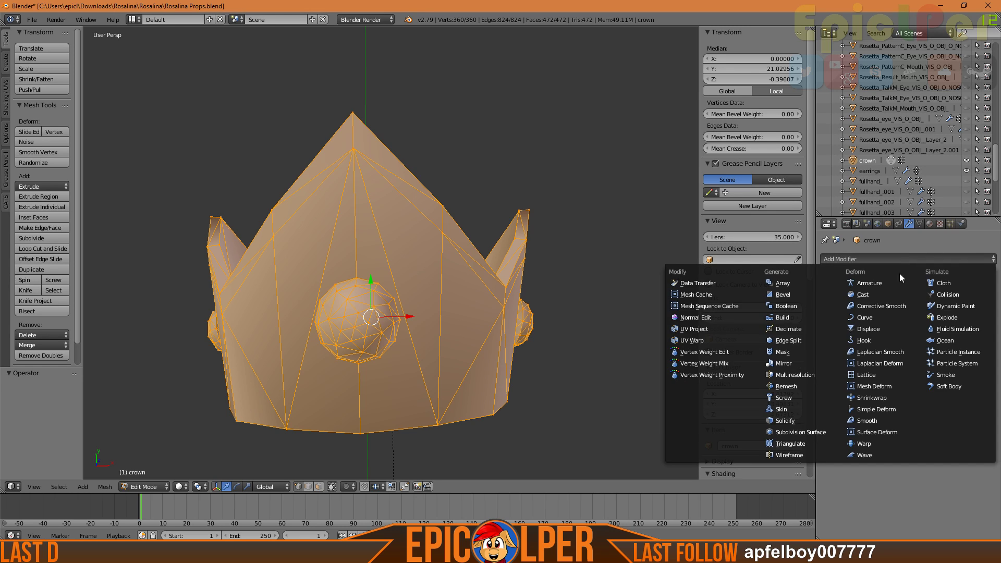
pyautogui.click(800, 433)
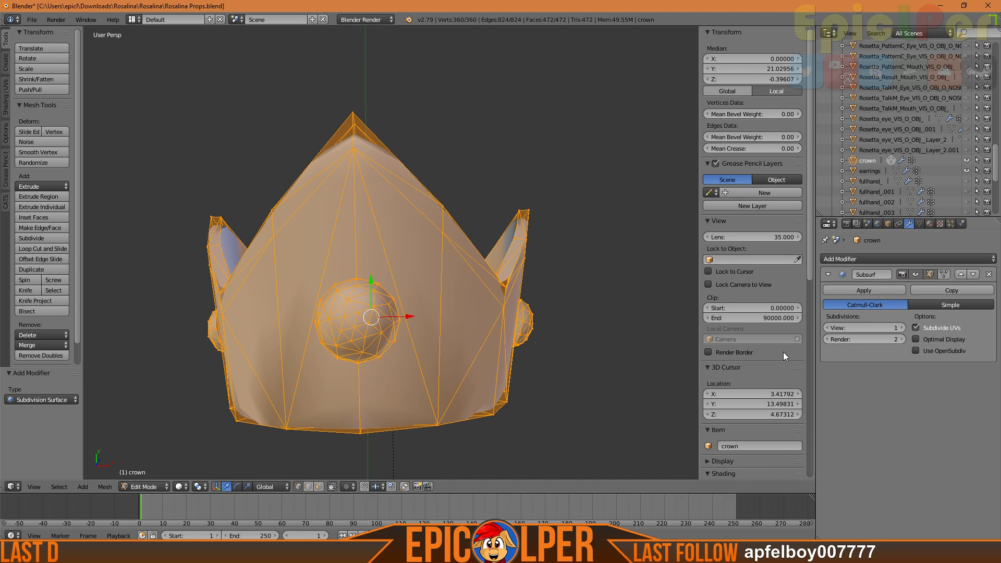
pyautogui.click(915, 306)
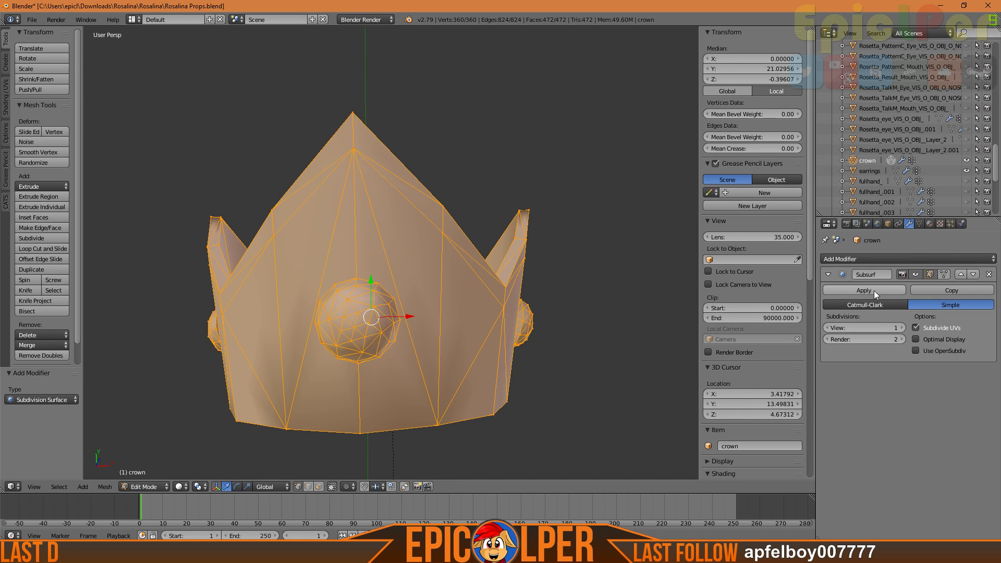
pyautogui.moveTo(857, 328)
pyautogui.mouseDown()
pyautogui.moveTo(892, 328)
pyautogui.moveTo(829, 324)
pyautogui.moveTo(886, 328)
pyautogui.moveTo(845, 328)
pyautogui.mouseUp()
pyautogui.click(896, 305)
pyautogui.click(989, 274)
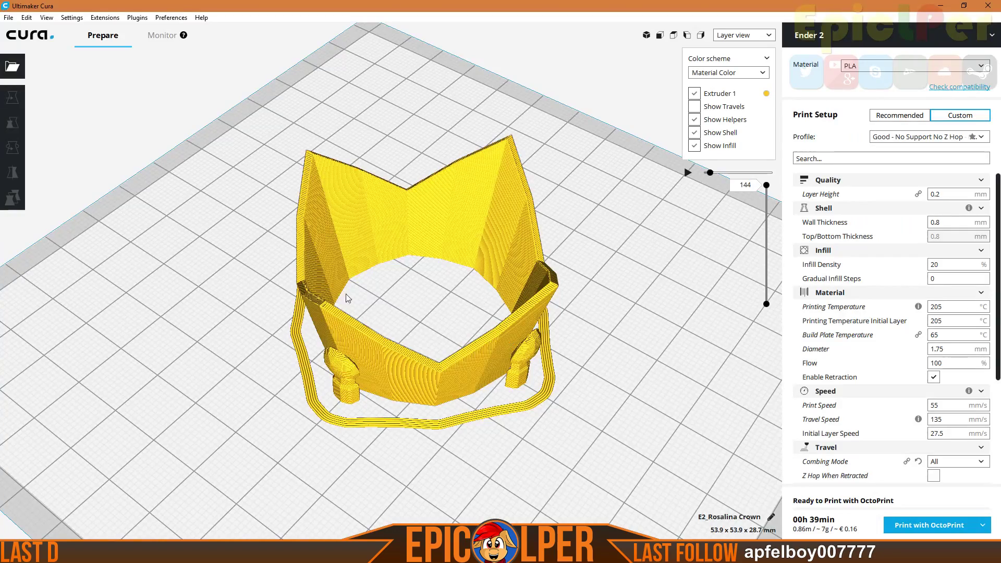
# Switch to Cura, scale the crown uniformly to 150 %, raise the scale to 180 %, and slice it
pyautogui.moveTo(349, 298); pyautogui.dragTo(249, 317, button='right')
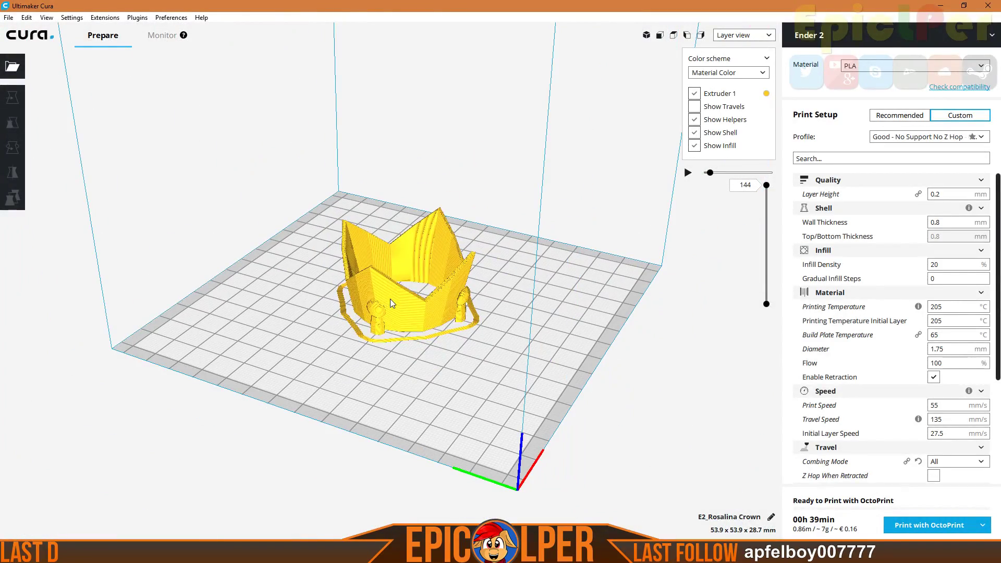
pyautogui.click(390, 299)
pyautogui.click(12, 122)
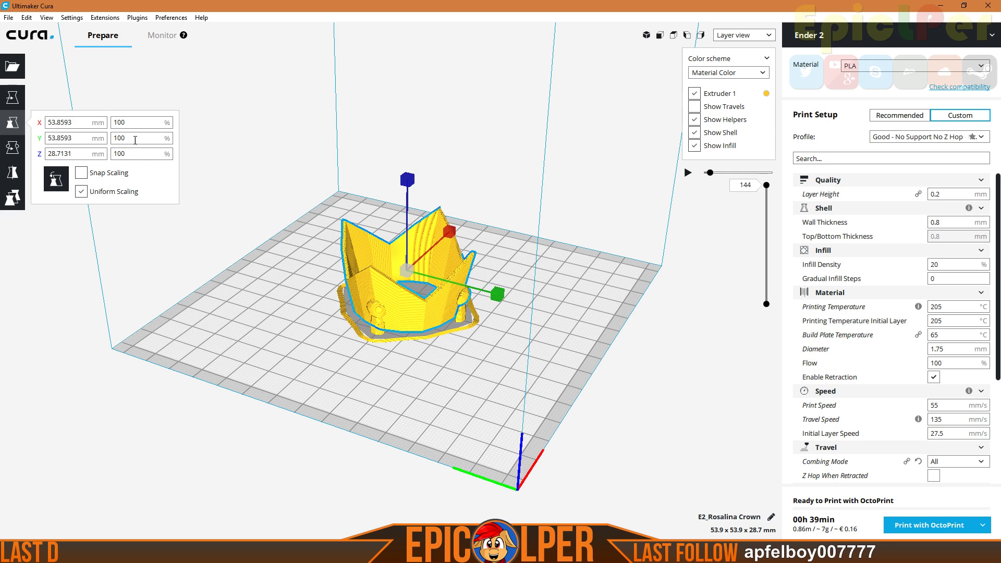
pyautogui.write('5')
pyautogui.press('Return')
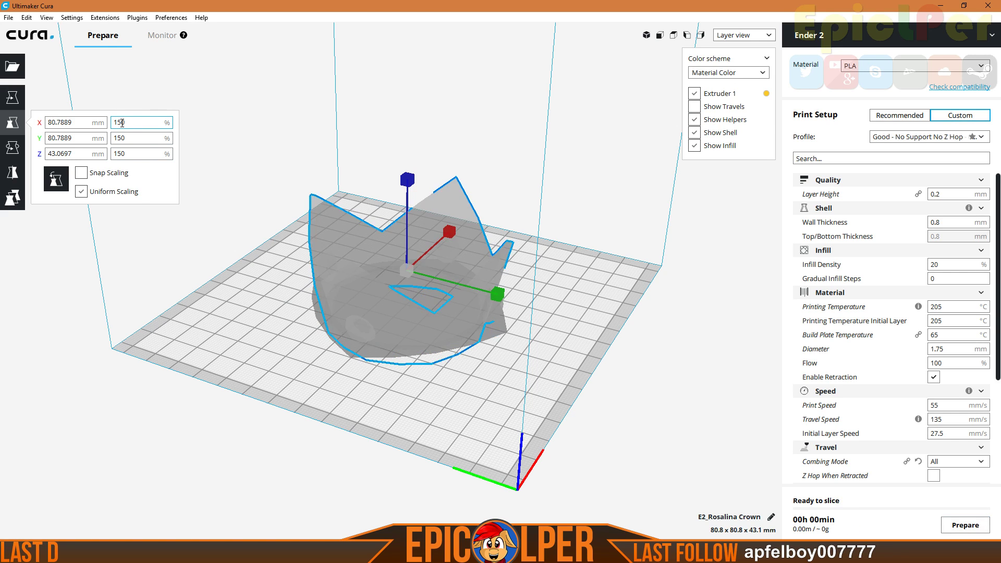
pyautogui.moveTo(192, 287); pyautogui.dragTo(165, 359, button='right')
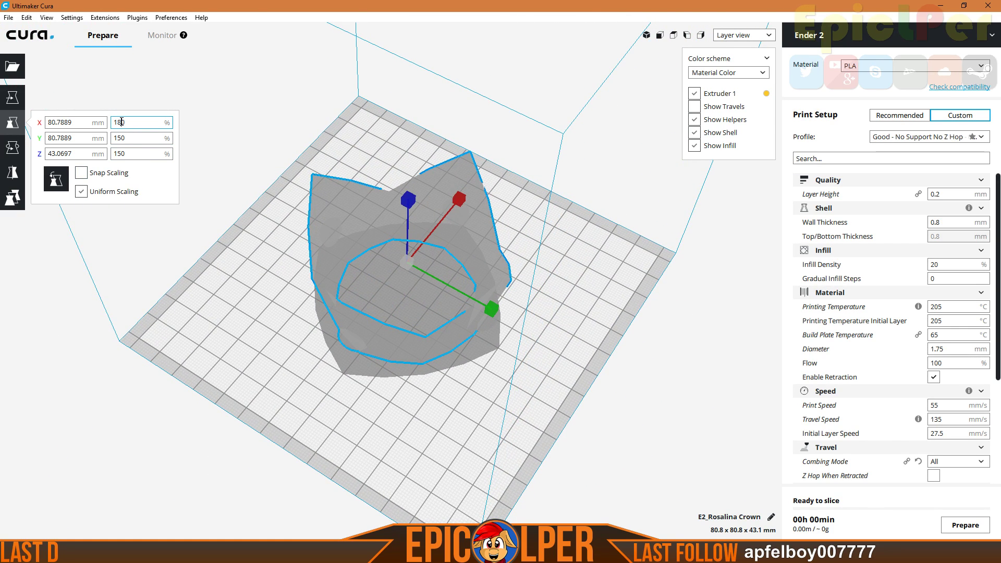
pyautogui.press('Return')
pyautogui.moveTo(133, 309); pyautogui.dragTo(145, 266, button='right')
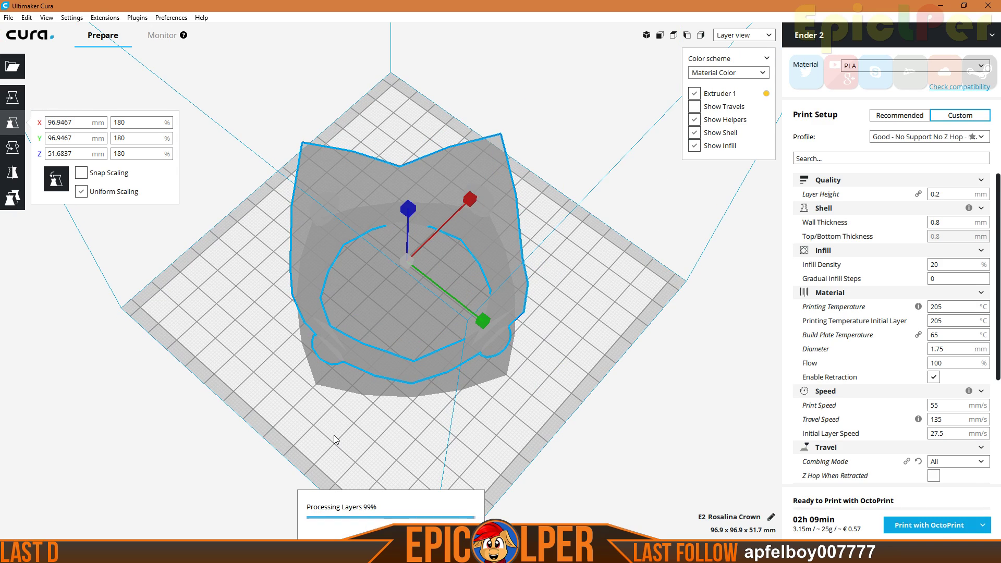
# Inspect the sliced crown from all sides and underneath, including the supports under its spheres and the support settings
pyautogui.moveTo(336, 440); pyautogui.dragTo(319, 371, button='right')
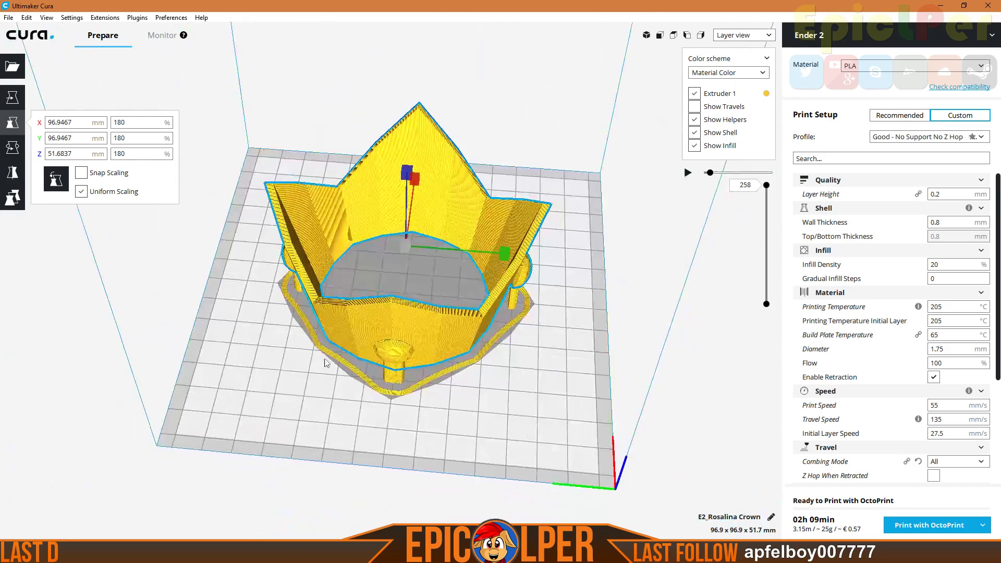
pyautogui.moveTo(371, 288); pyautogui.dragTo(371, 254, button='right')
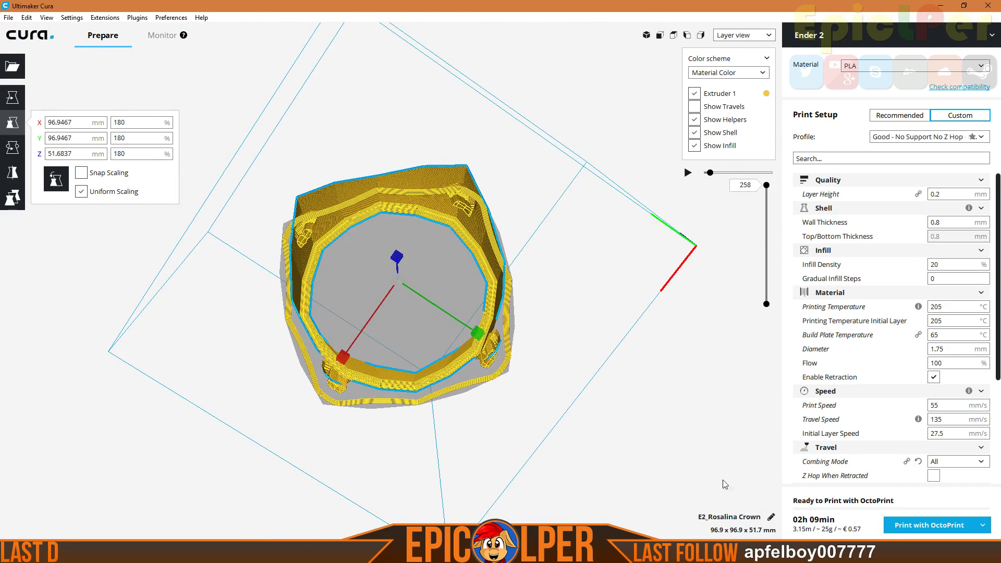
pyautogui.moveTo(202, 348); pyautogui.dragTo(196, 410, button='right')
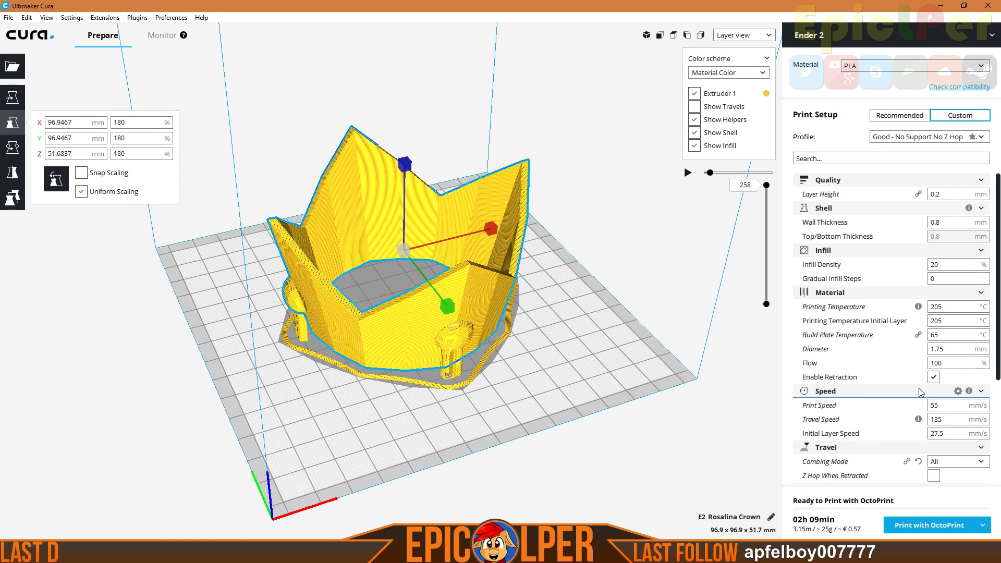
pyautogui.moveTo(997, 357); pyautogui.dragTo(992, 458)
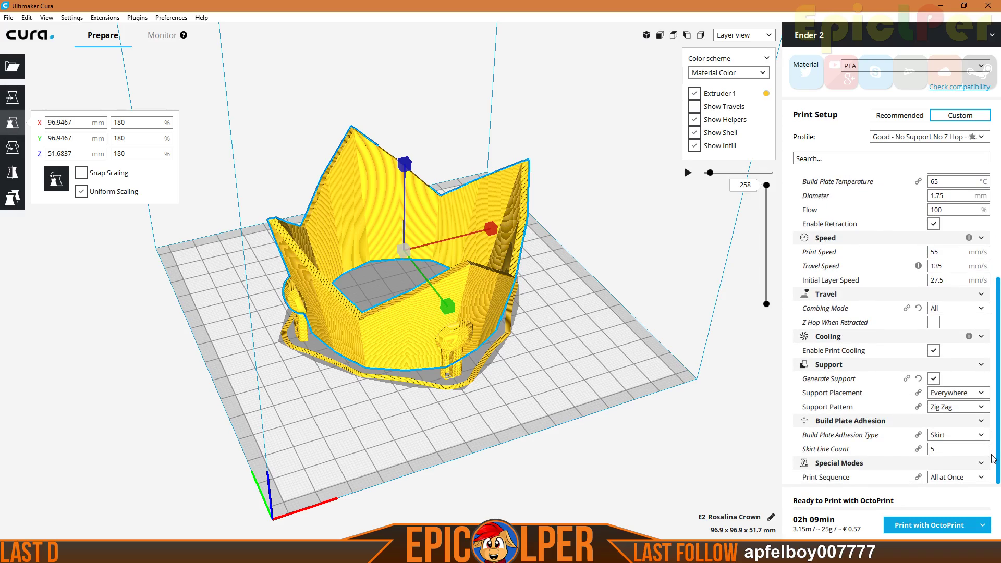
pyautogui.moveTo(592, 440); pyautogui.dragTo(724, 354, button='right')
pyautogui.scroll(5, 643, 309)
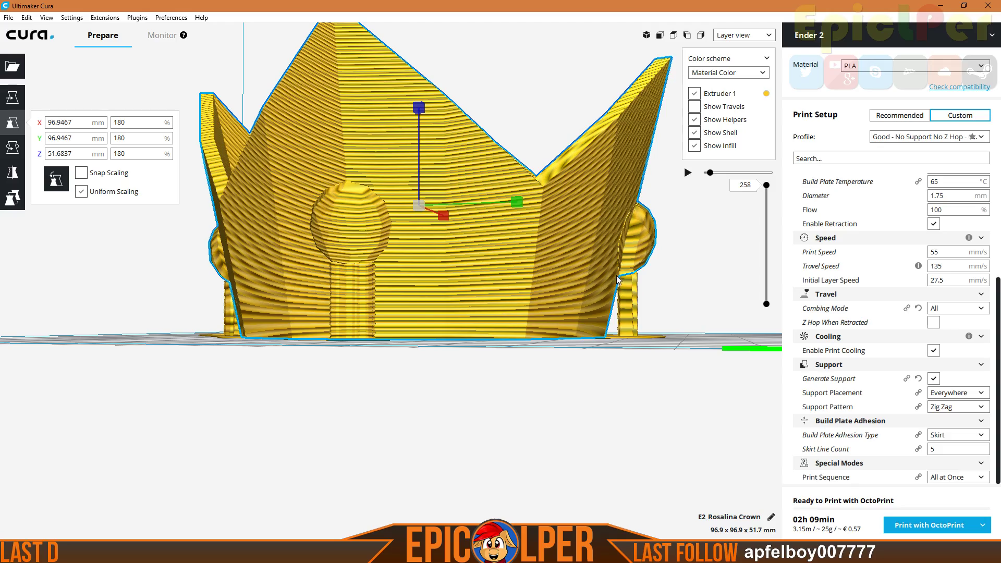
pyautogui.moveTo(511, 358); pyautogui.dragTo(256, 473, button='right')
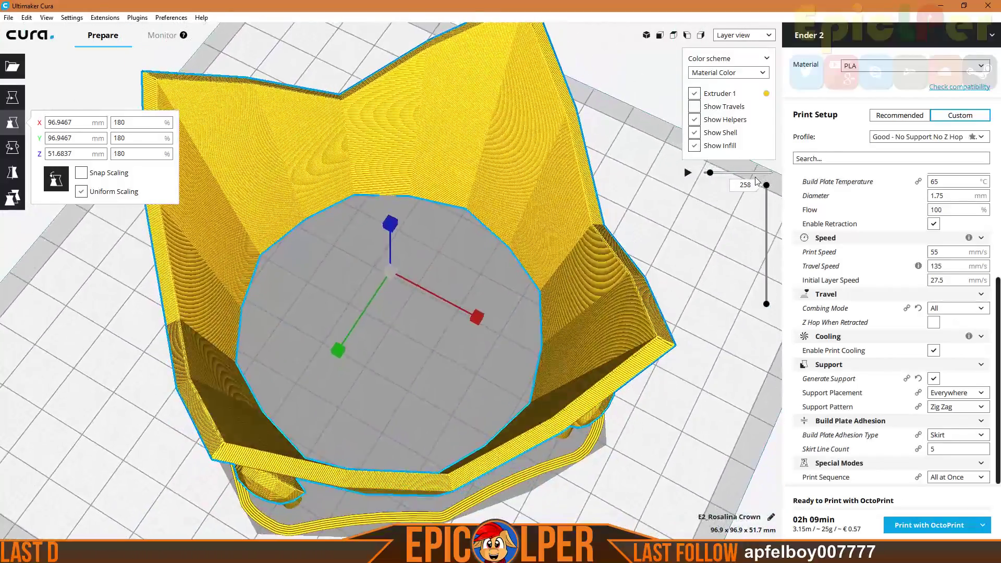
# Step through the crown's lower and middle layers in Layer view to examine the infill inside its walls and spheres
pyautogui.moveTo(765, 188); pyautogui.dragTo(749, 268)
pyautogui.press('Up')
pyautogui.press('Up')
pyautogui.press('Up')
pyautogui.press('Up')
pyautogui.press('Up')
pyautogui.press('Up')
pyautogui.press('Up')
pyautogui.press('Up')
pyautogui.press('Up')
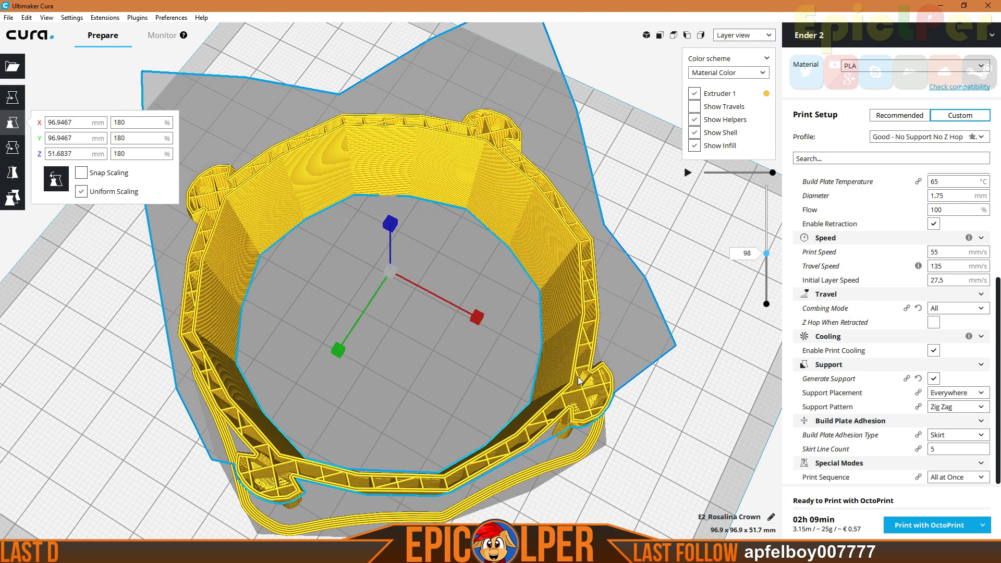
pyautogui.moveTo(769, 257); pyautogui.dragTo(759, 234)
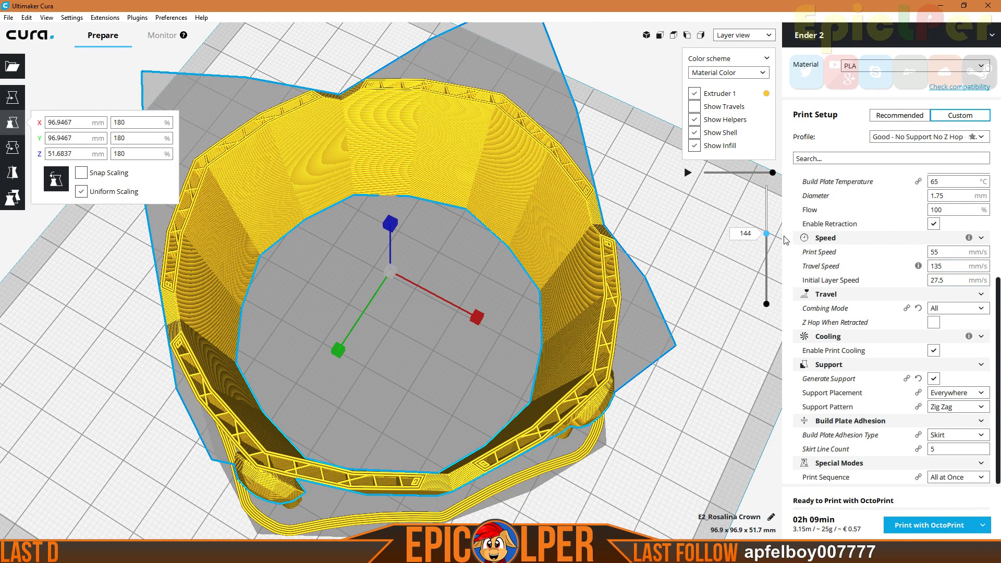
pyautogui.moveTo(766, 239); pyautogui.dragTo(766, 257)
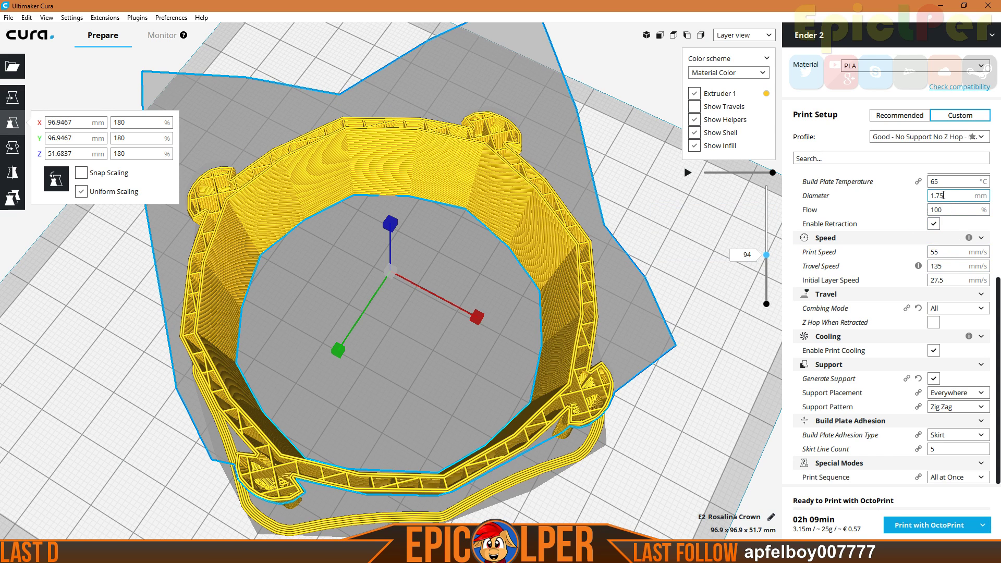
# Set the infill density to 40 % and slice the crown again
pyautogui.scroll(5, 941, 202)
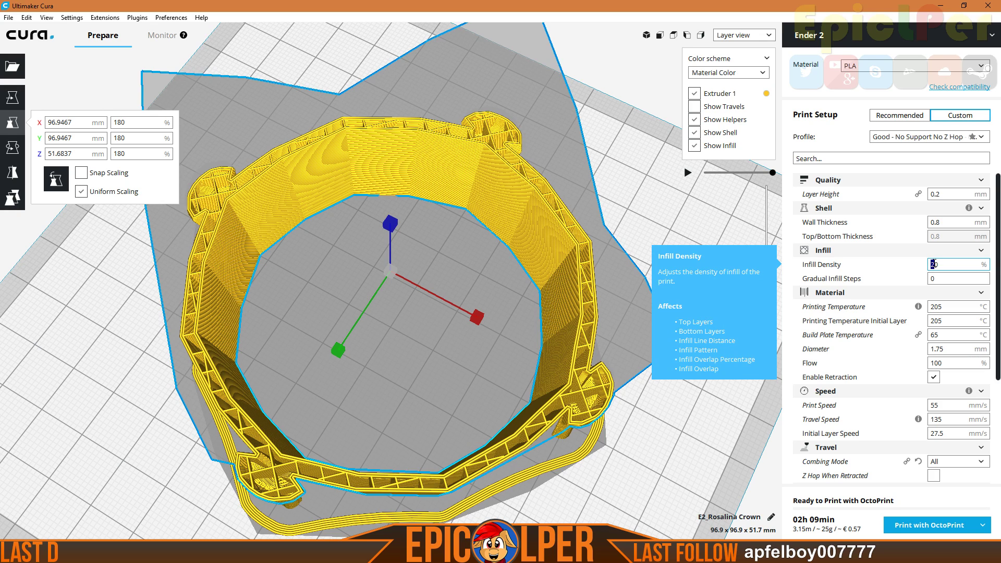
pyautogui.write('4')
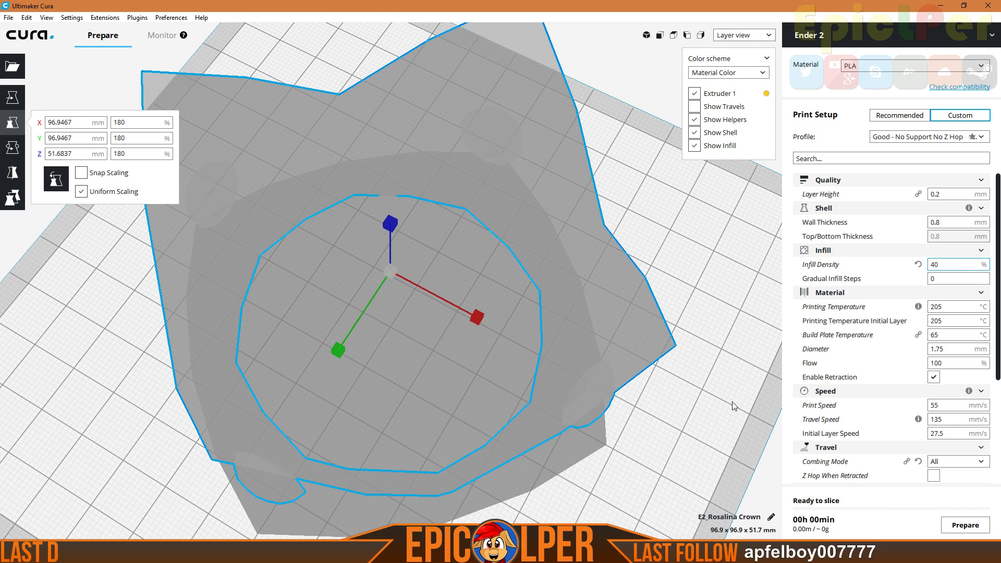
pyautogui.click(972, 529)
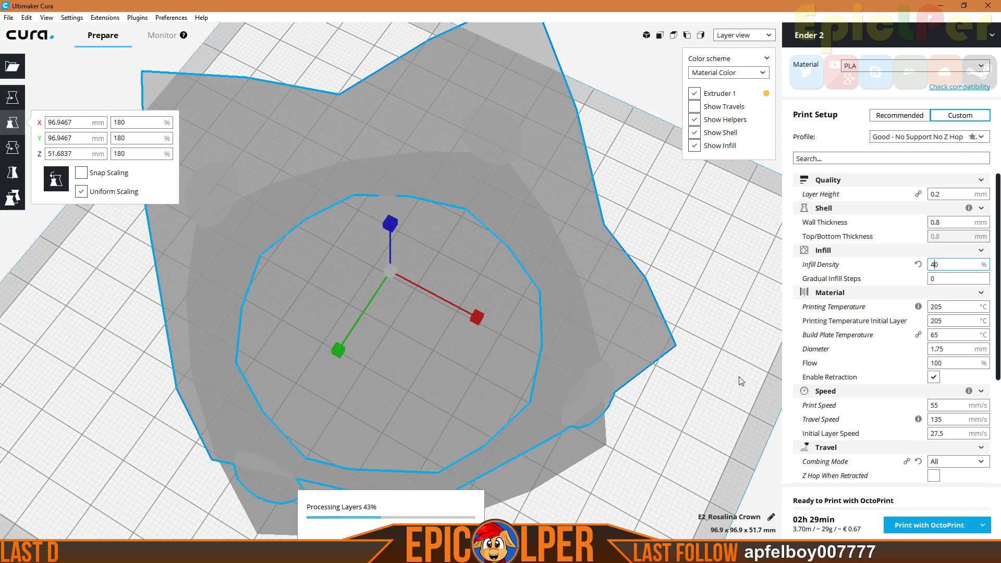
# Test combing mode Off on the sliced crown, and return combing mode to All with a fresh slice
pyautogui.moveTo(766, 255); pyautogui.dragTo(759, 232)
pyautogui.scroll(-3, 991, 389)
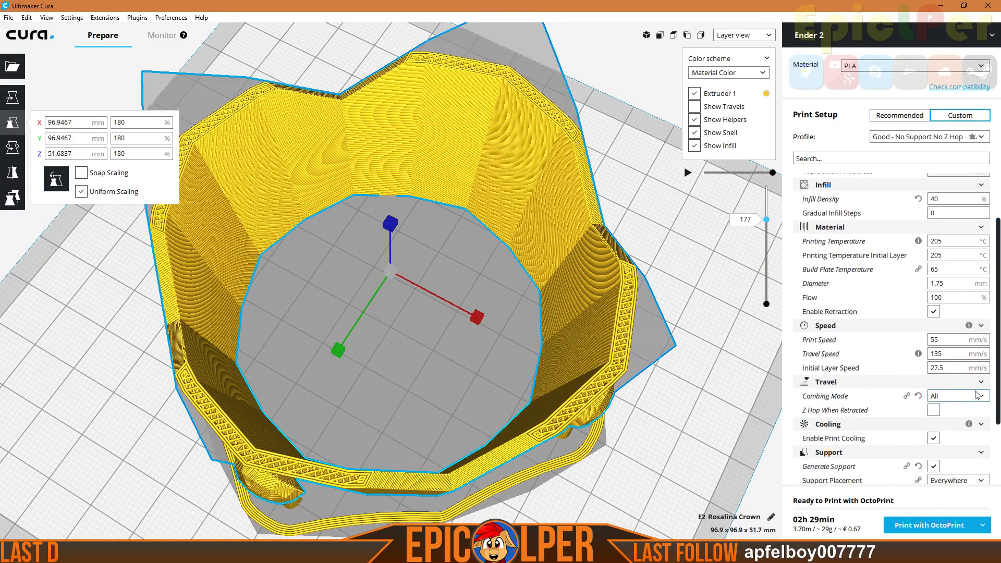
pyautogui.click(943, 397)
pyautogui.click(944, 409)
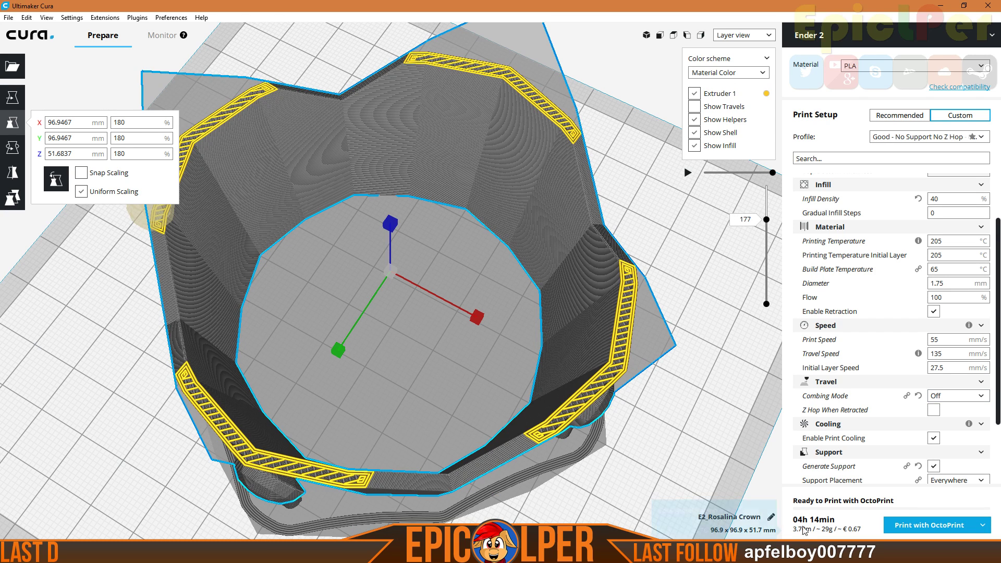
pyautogui.click(950, 397)
pyautogui.click(949, 416)
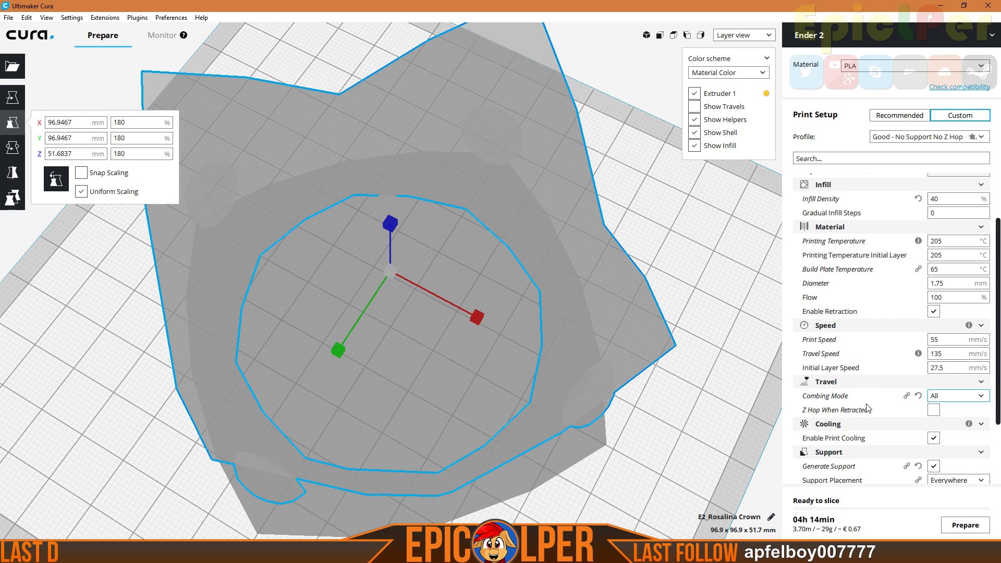
pyautogui.moveTo(836, 399)
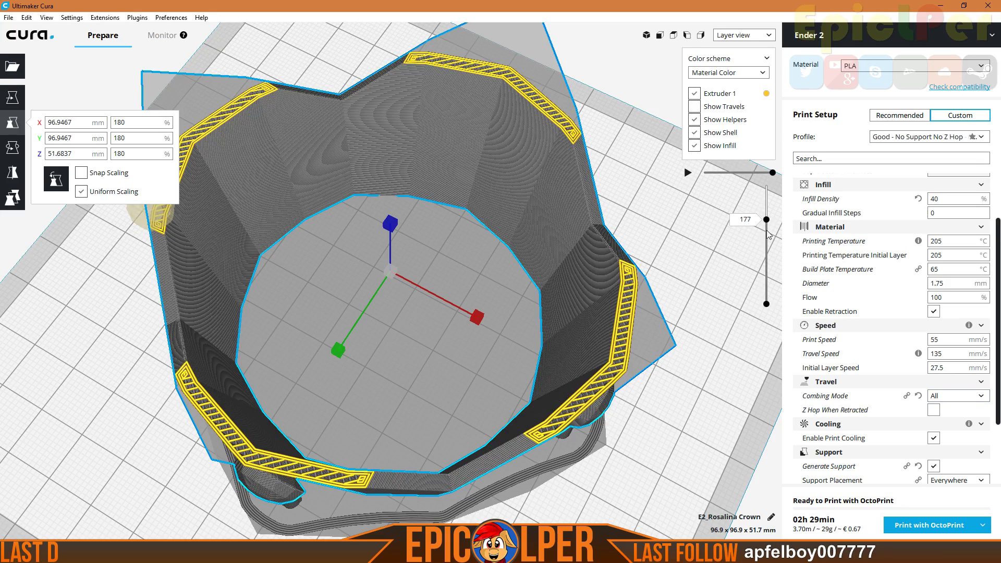
# Step through the crown's layers from above to examine the infill, and inspect the full sliced crown from the side
pyautogui.moveTo(766, 219); pyautogui.dragTo(764, 286)
pyautogui.click(673, 35)
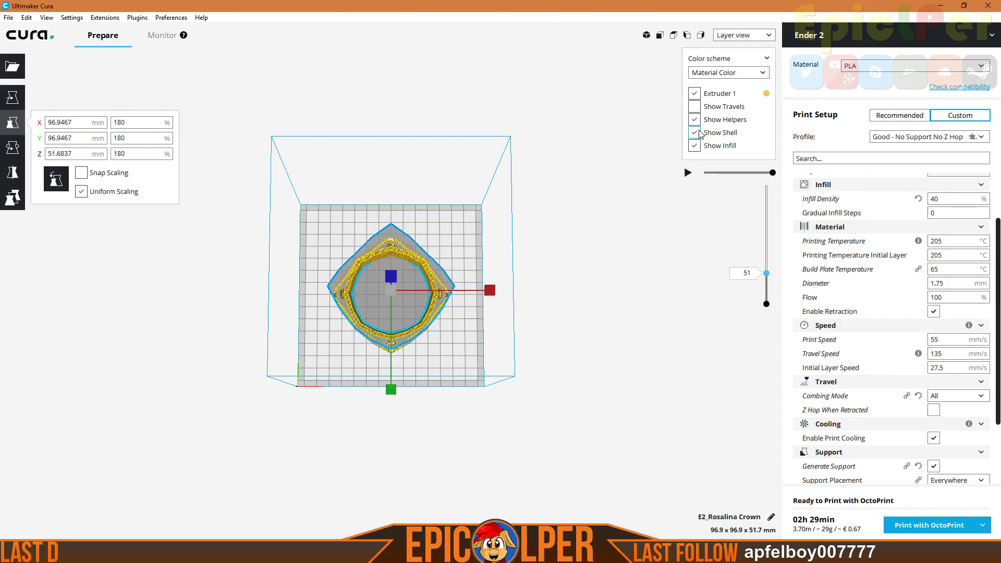
pyautogui.scroll(10, 500, 333)
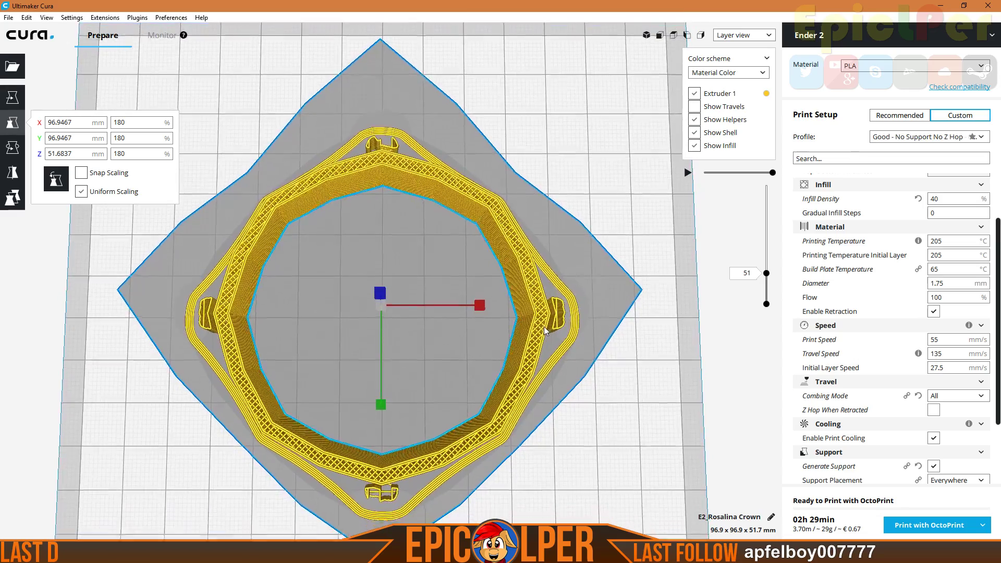
pyautogui.moveTo(765, 273); pyautogui.dragTo(760, 252)
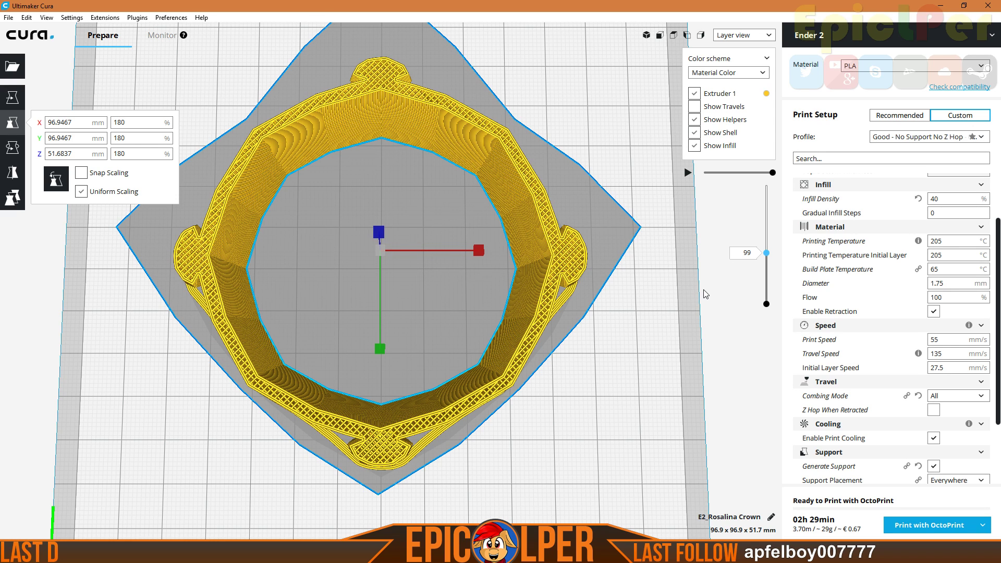
pyautogui.moveTo(766, 253); pyautogui.dragTo(765, 185)
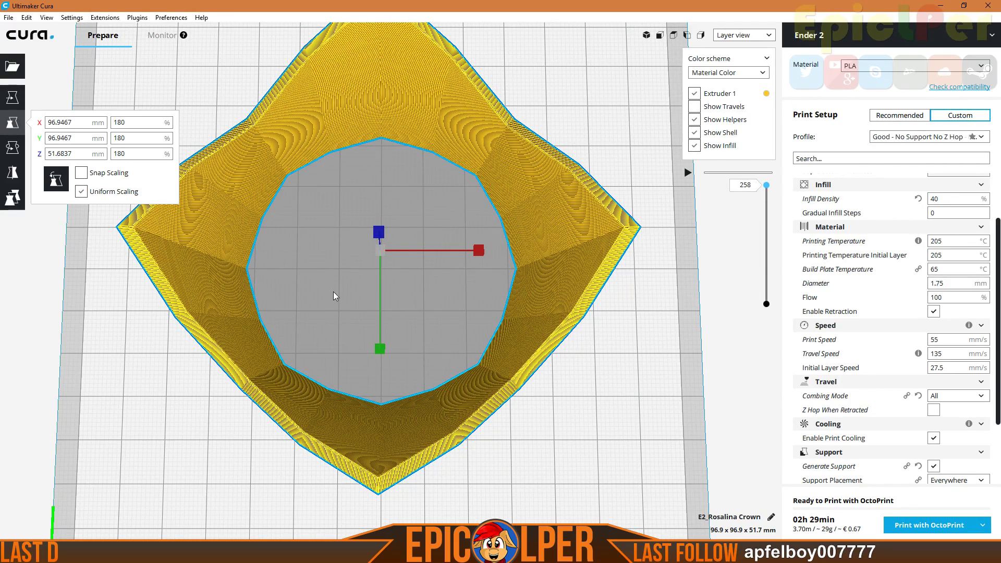
pyautogui.moveTo(391, 391); pyautogui.dragTo(440, 459, button='right')
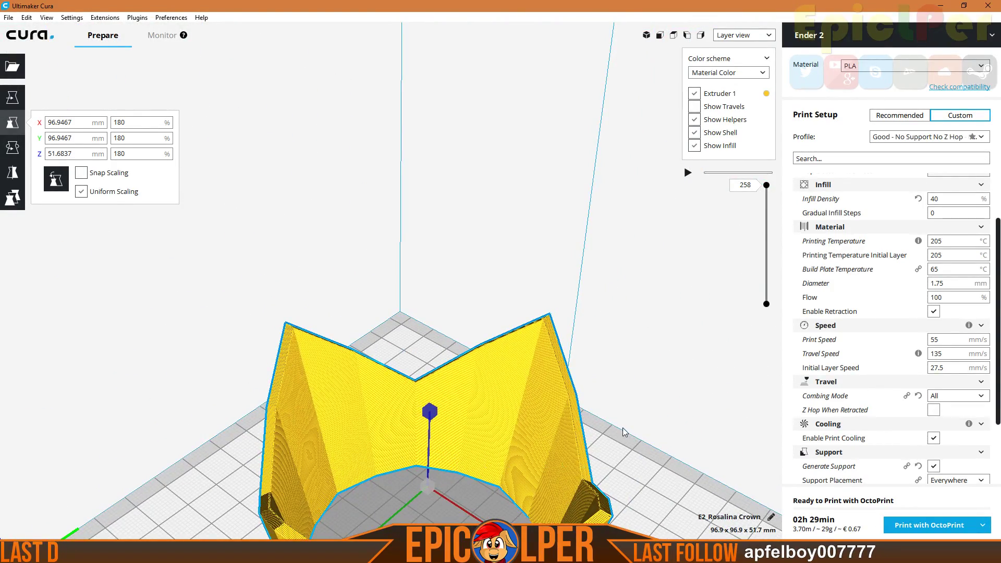
pyautogui.keyDown('shift'); pyautogui.moveTo(639, 384); pyautogui.dragTo(623, 238, button='right'); pyautogui.keyUp('shift')
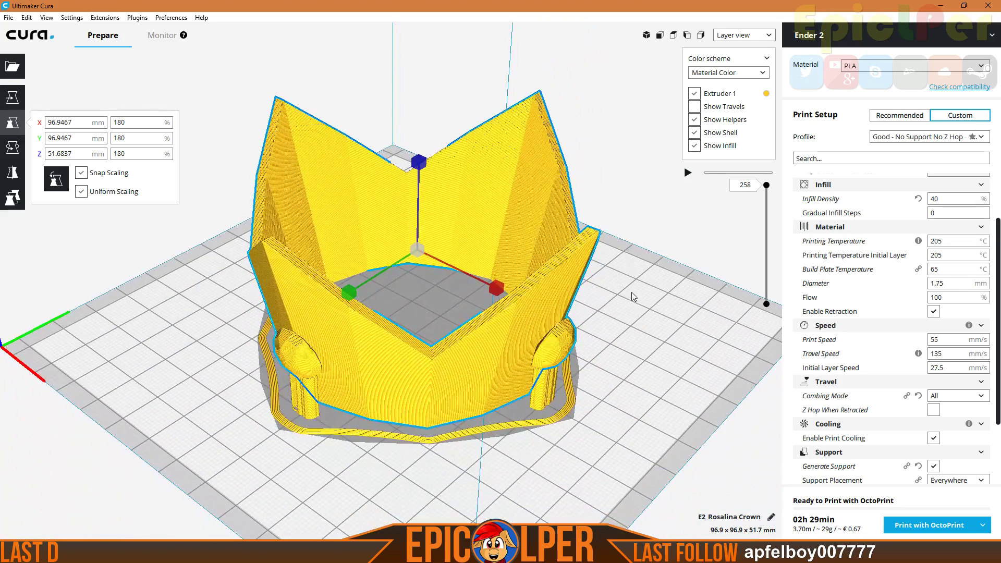
pyautogui.moveTo(628, 310); pyautogui.dragTo(658, 357, button='right')
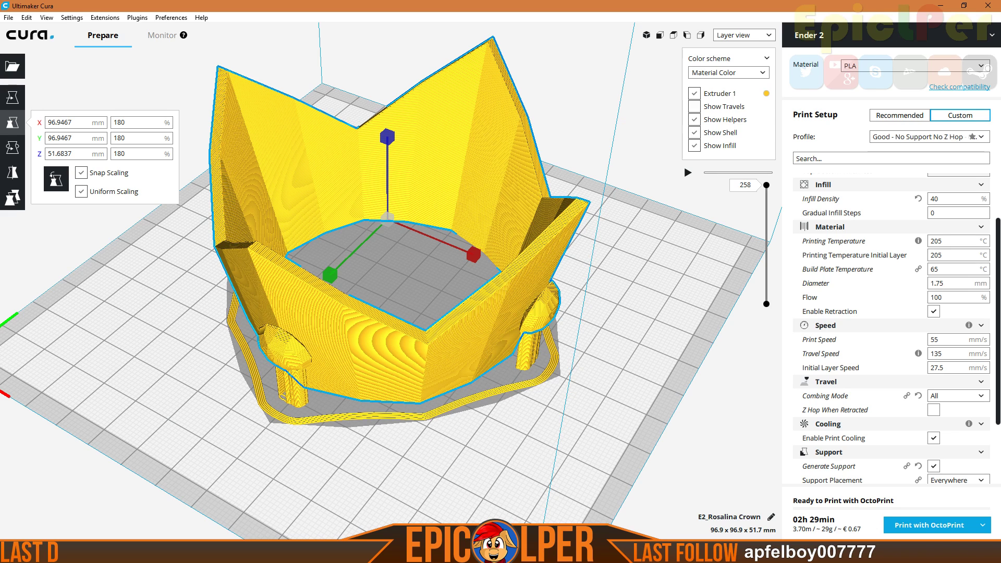
# Switch to the browser and view the full reference picture of Rosalina on the Rosalina & Luma model page
pyautogui.hotkey('alt', 'Tab')
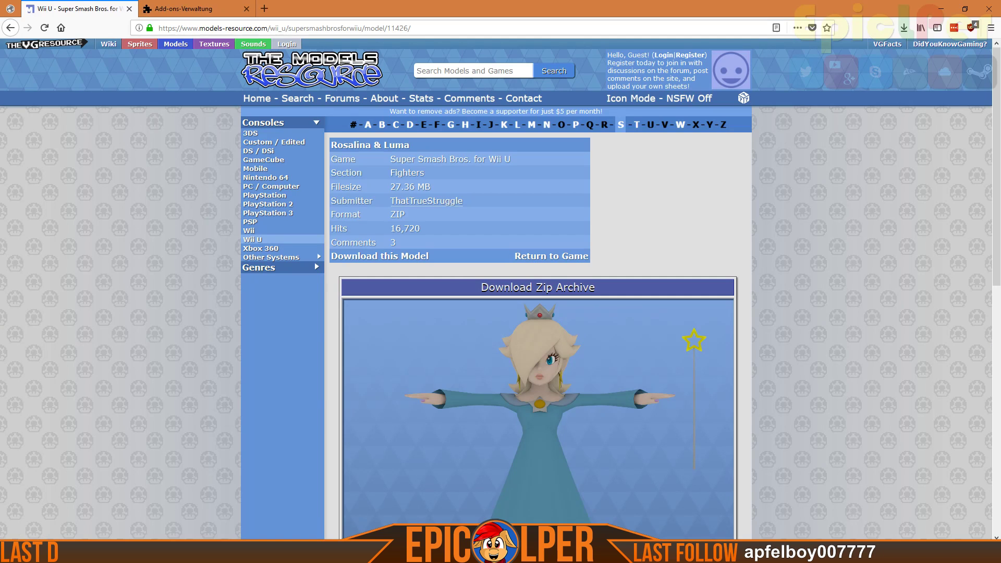
pyautogui.scroll(-3, 695, 372)
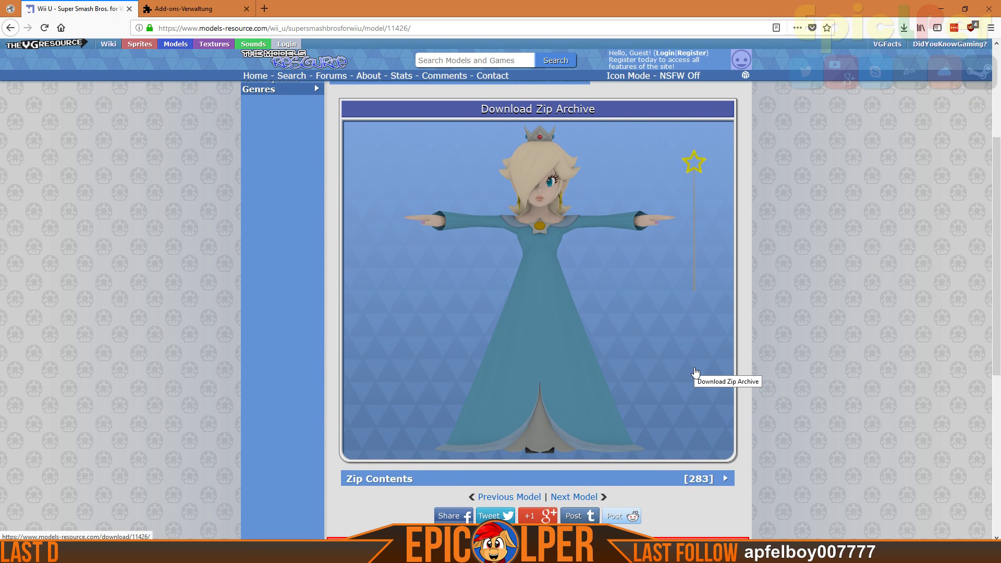
pyautogui.click(696, 373)
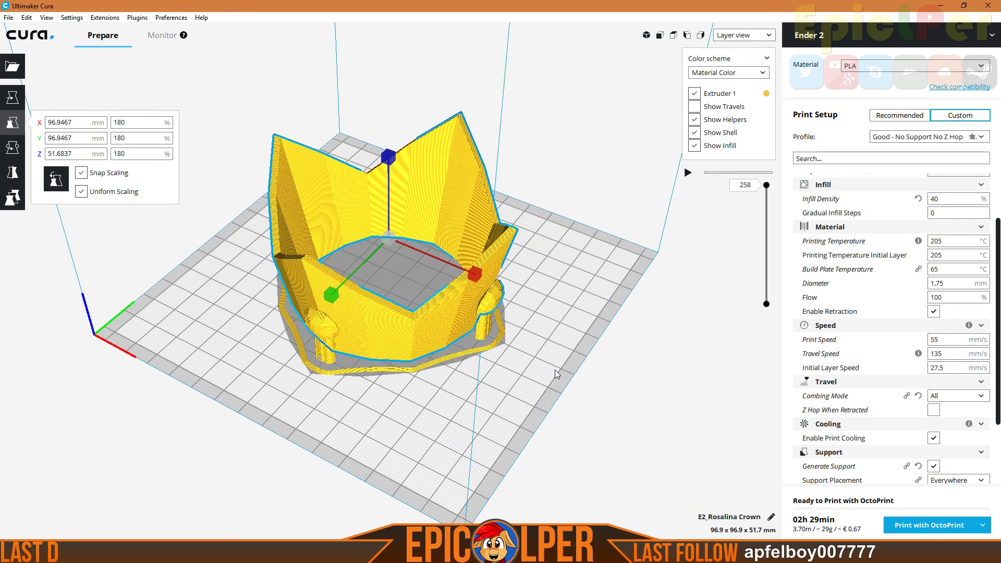
pyautogui.moveTo(637, 309); pyautogui.dragTo(198, 26, button='right')
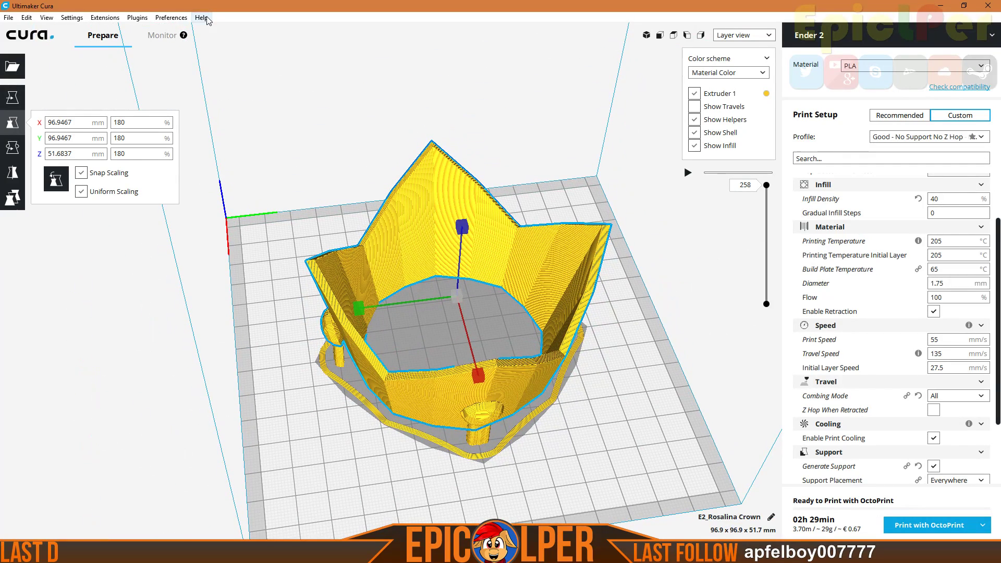
pyautogui.click(52, 19)
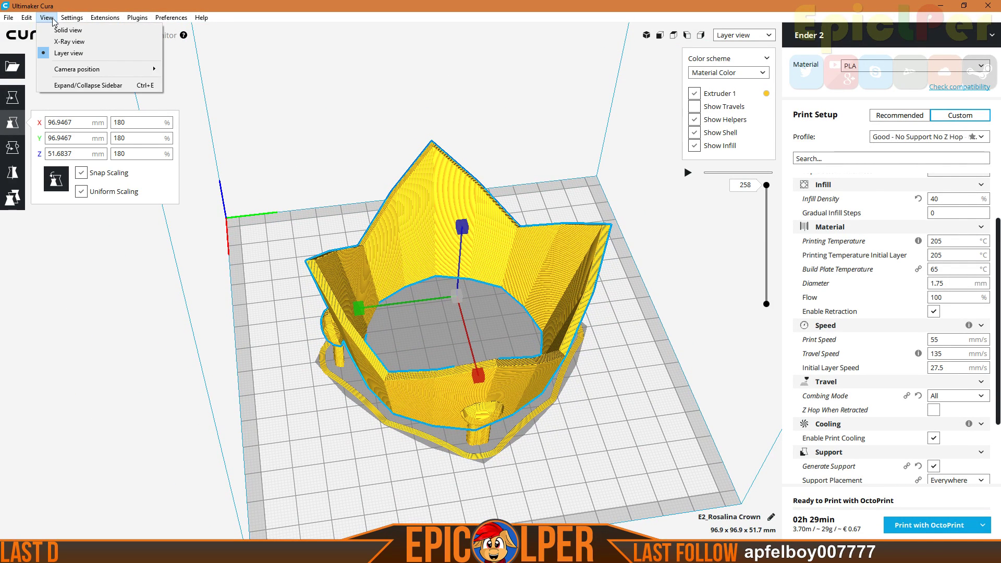
pyautogui.click(27, 18)
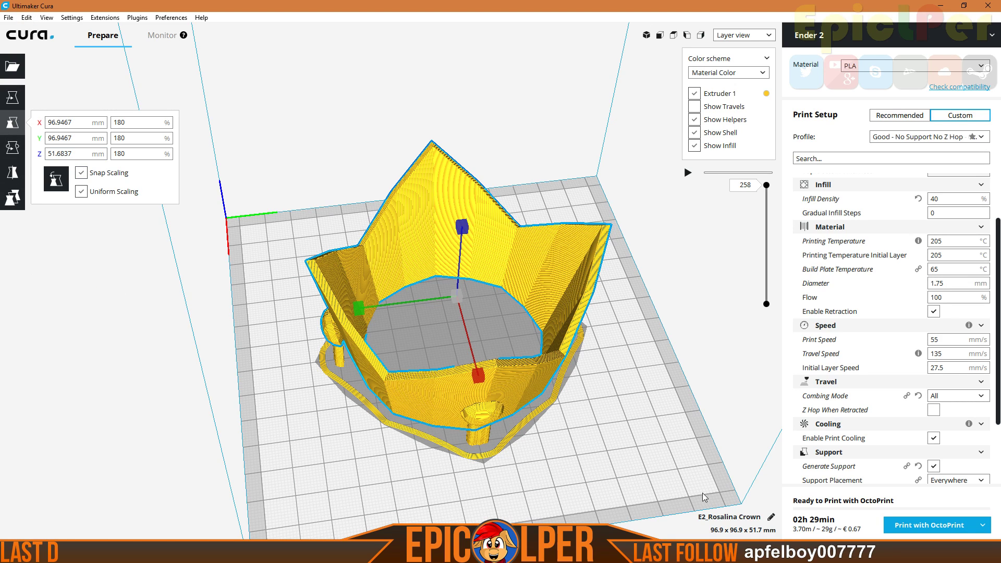
pyautogui.moveTo(632, 401); pyautogui.dragTo(386, 403, button='right')
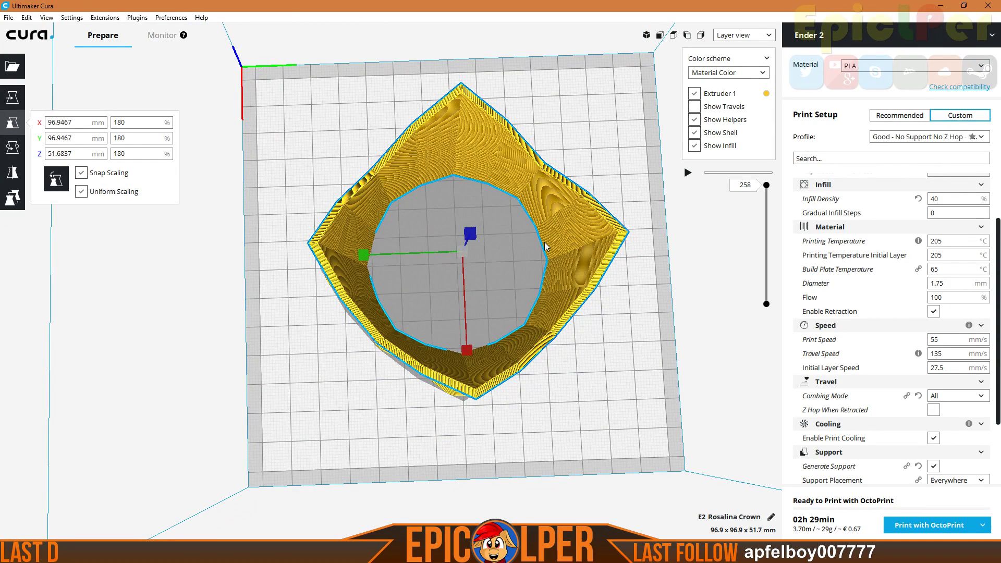
pyautogui.moveTo(765, 185)
pyautogui.mouseDown()
pyautogui.moveTo(765, 292)
pyautogui.moveTo(772, 183)
pyautogui.mouseUp()
# Remove the "E2_" prefix from the print job name, leaving it as Rosalina Crown
pyautogui.click(770, 529)
pyautogui.click(769, 517)
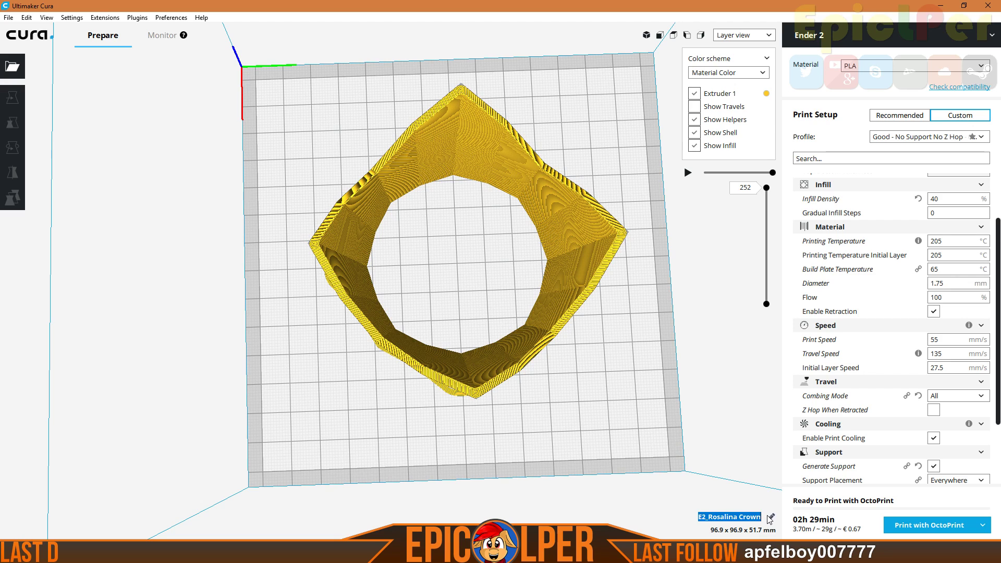
pyautogui.click(709, 517)
pyautogui.press('BackSpace')
pyautogui.press('BackSpace')
pyautogui.press('BackSpace')
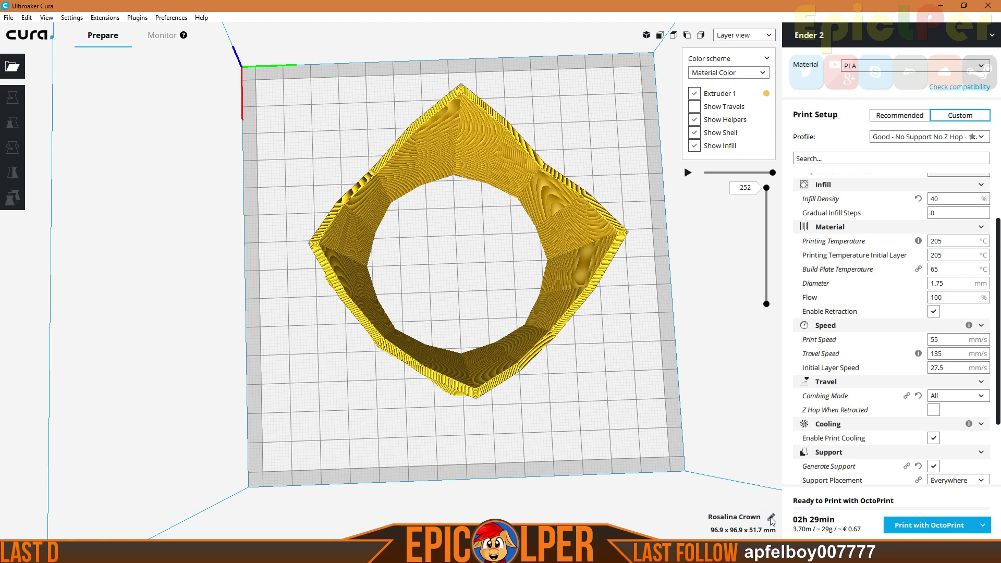
pyautogui.rightClick(732, 537)
pyautogui.click(693, 530)
# Select the crown from above and reduce its uniform scale to 140 %
pyautogui.moveTo(668, 410); pyautogui.dragTo(592, 400, button='right')
pyautogui.click(661, 38)
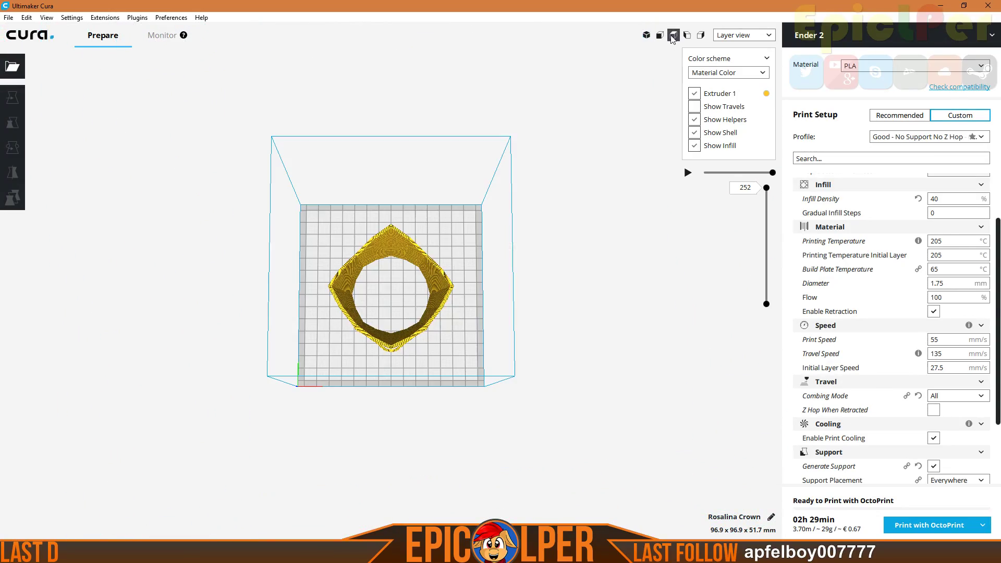
pyautogui.scroll(4, 488, 327)
pyautogui.click(488, 328)
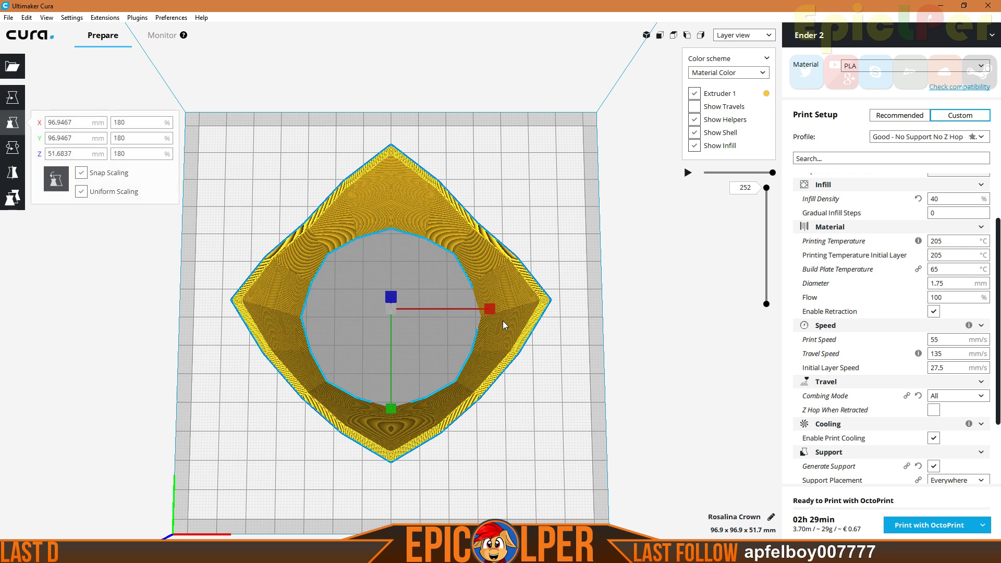
pyautogui.moveTo(388, 308); pyautogui.dragTo(391, 310)
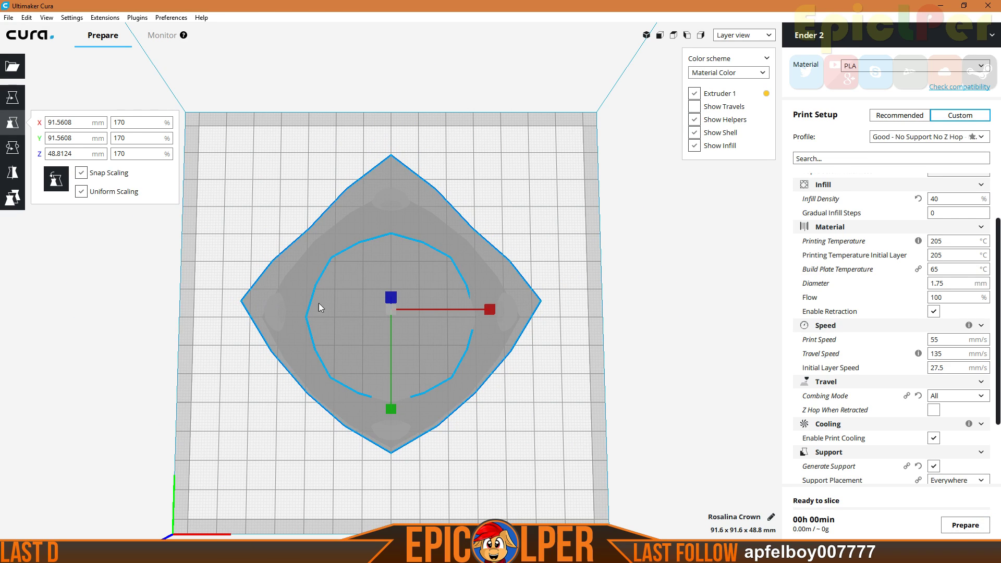
pyautogui.moveTo(117, 123); pyautogui.dragTo(120, 123)
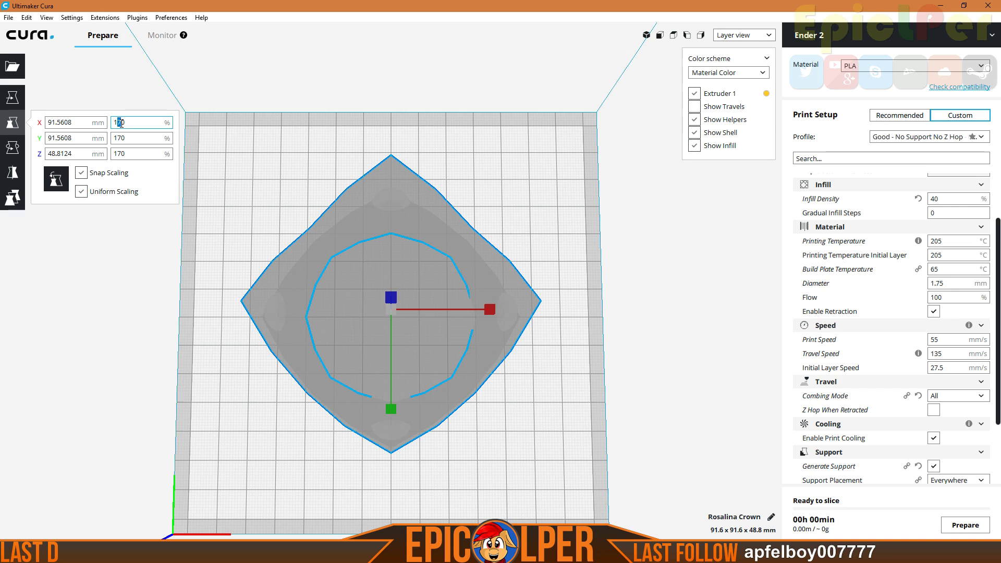
pyautogui.press('Return')
pyautogui.click(569, 230)
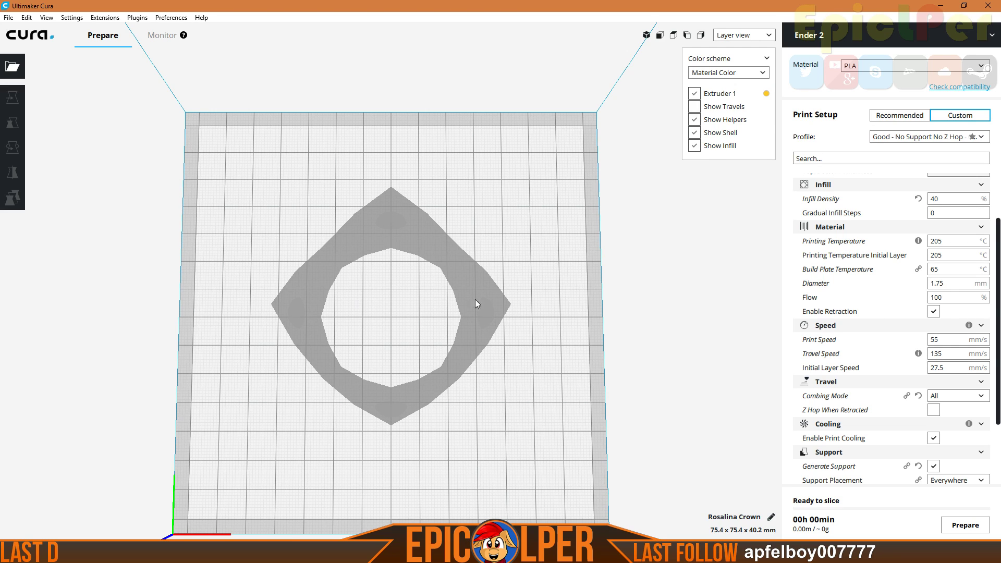
# Rotate the crown about 45° around its vertical axis so its points face the build plate's corners
pyautogui.click(491, 324)
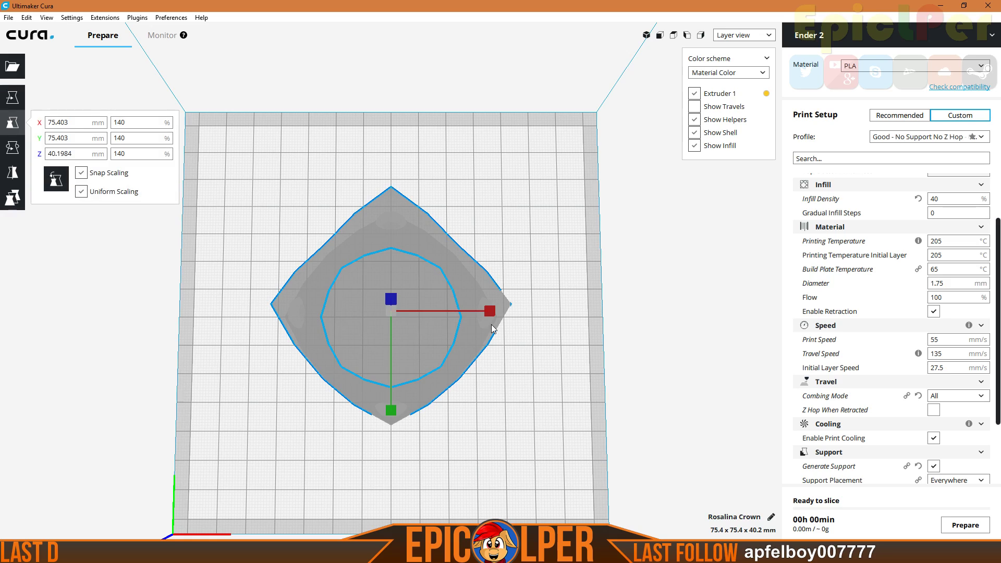
pyautogui.moveTo(552, 391)
pyautogui.mouseDown(button='right')
pyautogui.moveTo(539, 353)
pyautogui.moveTo(458, 354)
pyautogui.moveTo(425, 405)
pyautogui.moveTo(582, 401)
pyautogui.moveTo(568, 396)
pyautogui.mouseUp(button='right')
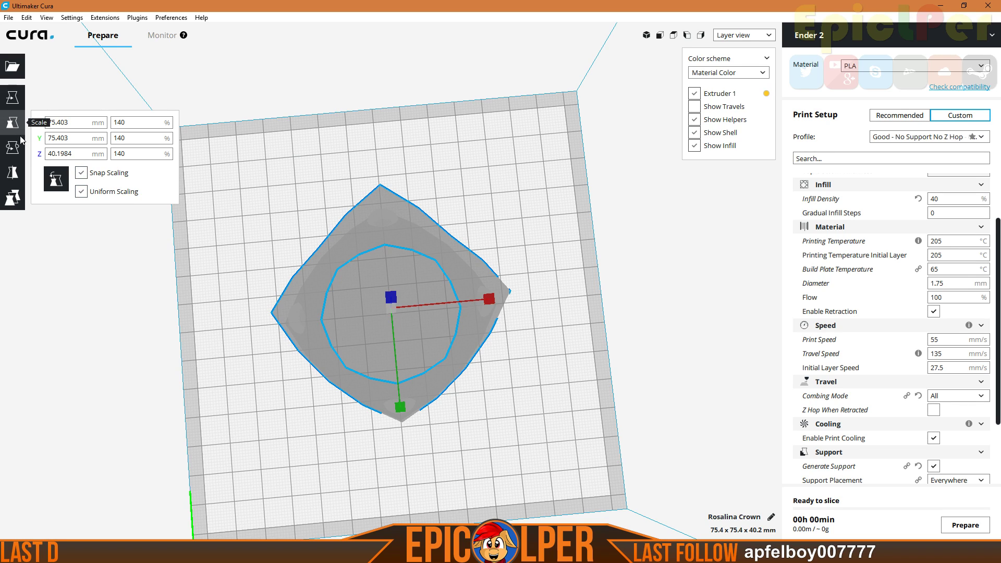
pyautogui.click(12, 146)
pyautogui.moveTo(464, 392); pyautogui.dragTo(390, 440)
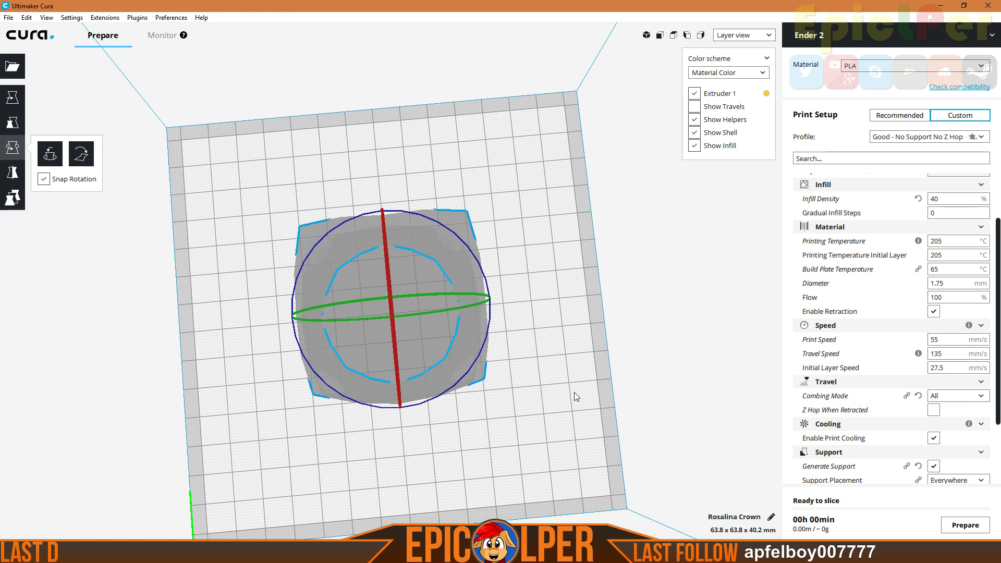
pyautogui.moveTo(454, 398); pyautogui.dragTo(467, 417)
pyautogui.click(413, 307)
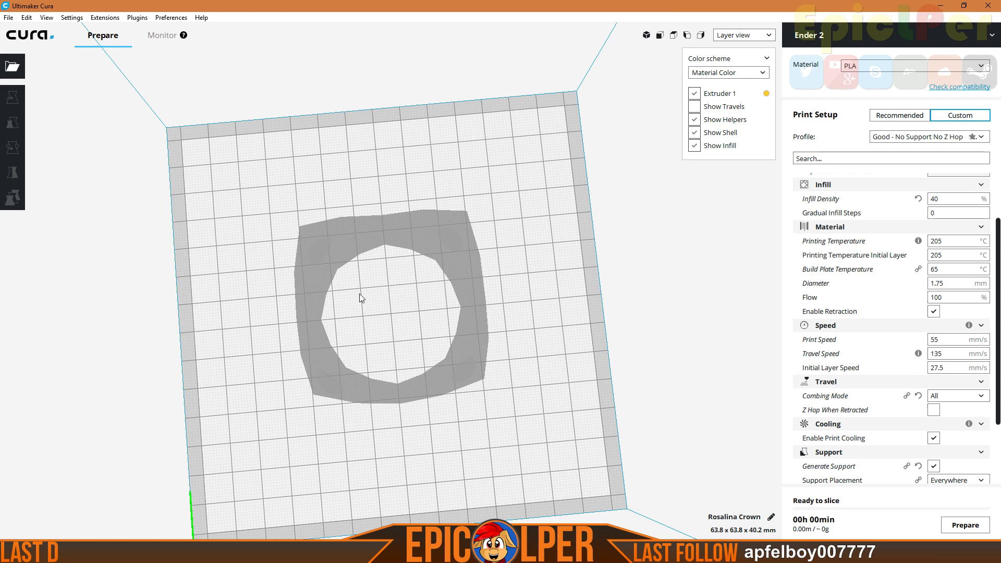
# View the rotated crown from straight above and display it in Solid view
pyautogui.click(673, 35)
pyautogui.scroll(3, 465, 275)
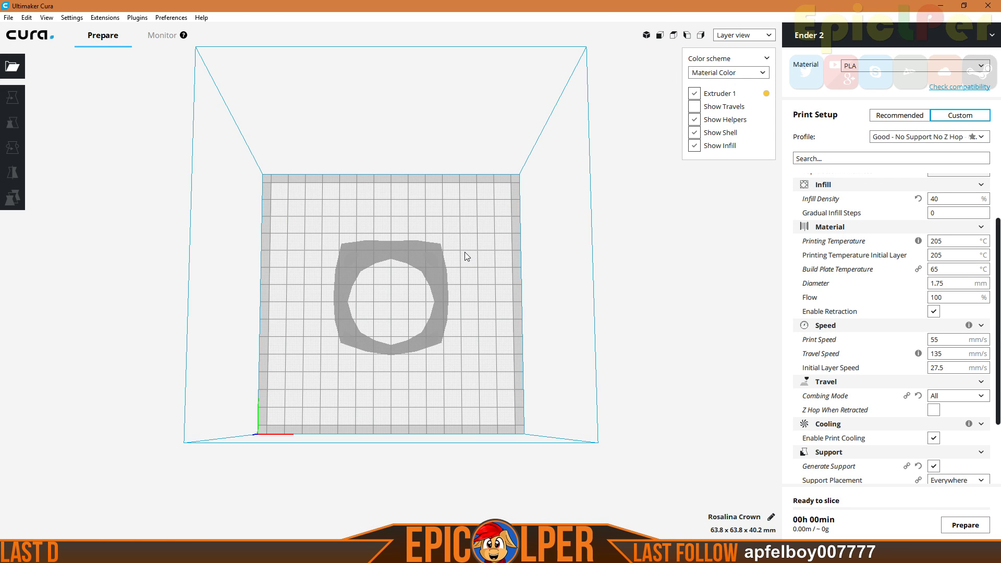
pyautogui.click(659, 35)
pyautogui.click(673, 35)
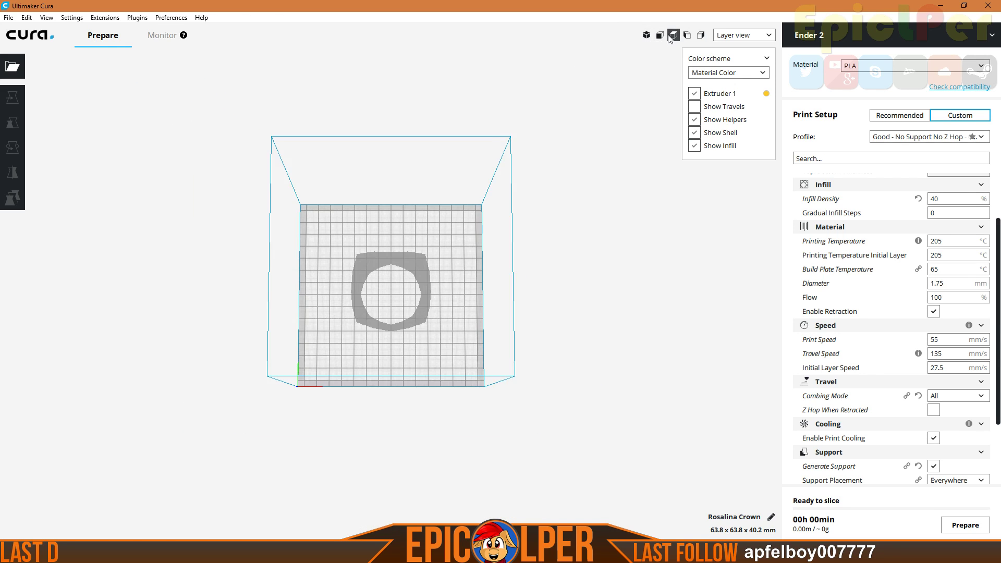
pyautogui.click(686, 35)
pyautogui.click(672, 35)
pyautogui.moveTo(567, 233)
pyautogui.mouseDown(button='right')
pyautogui.moveTo(564, 273)
pyautogui.moveTo(573, 250)
pyautogui.mouseUp(button='right')
pyautogui.click(672, 35)
pyautogui.scroll(5, 575, 355)
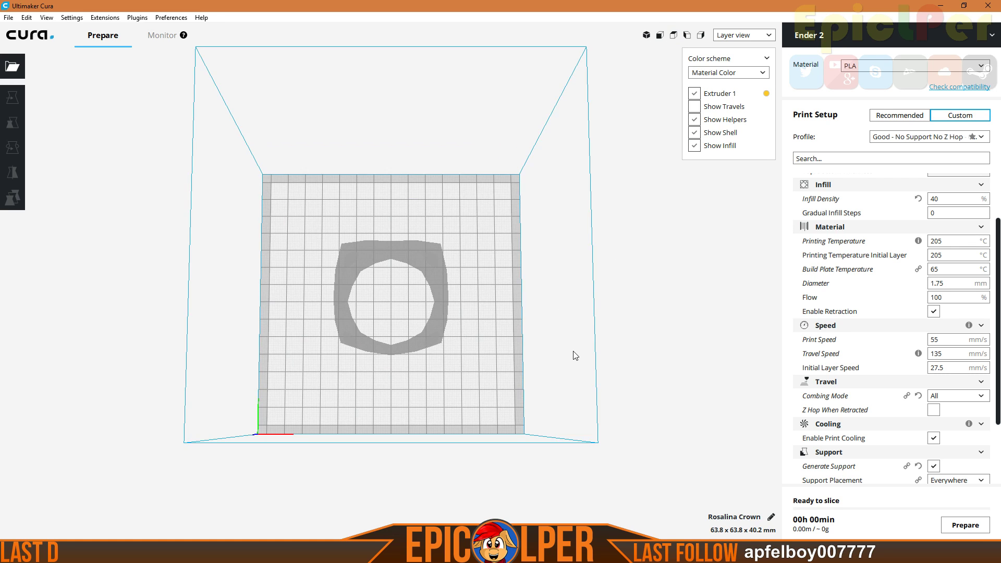
pyautogui.scroll(3, 575, 355)
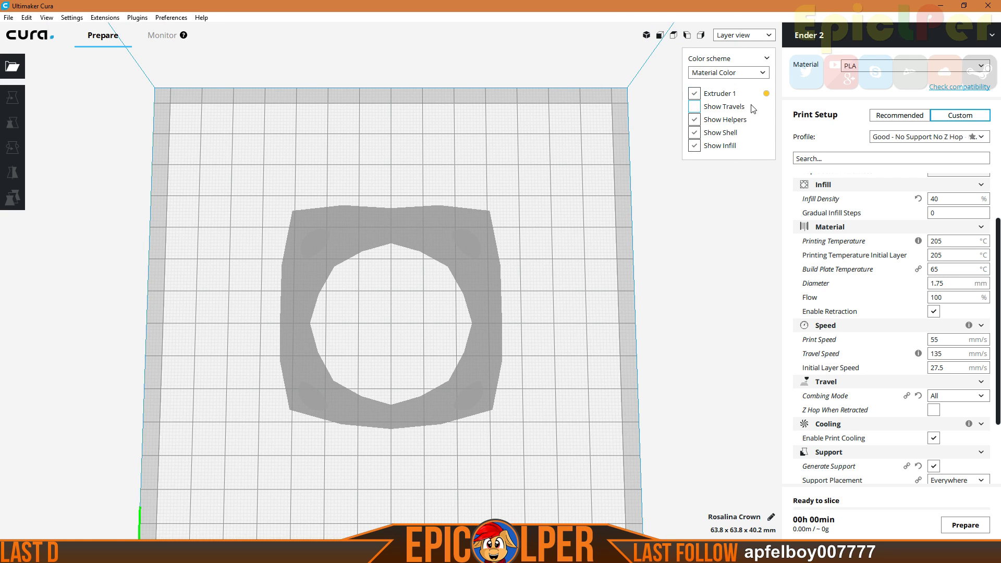
pyautogui.click(746, 35)
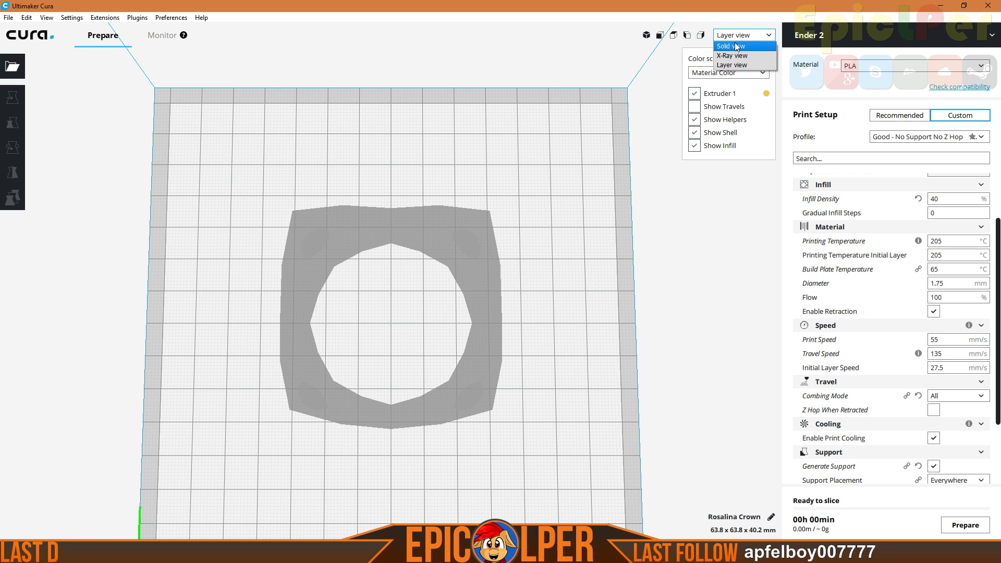
pyautogui.click(736, 44)
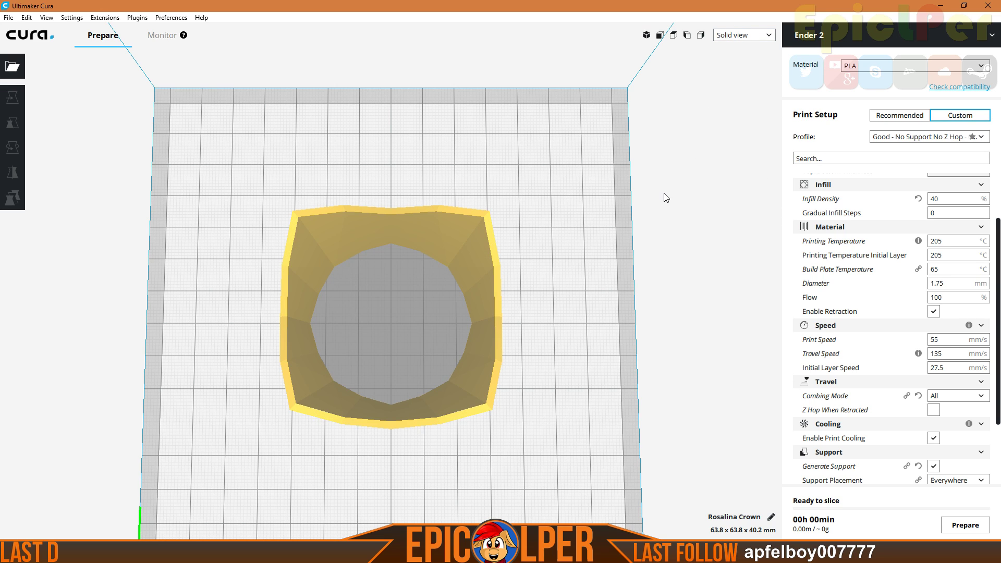
# Select the crown from above and set its uniform scale to 150 %
pyautogui.moveTo(672, 333); pyautogui.dragTo(684, 266, button='right')
pyautogui.click(673, 35)
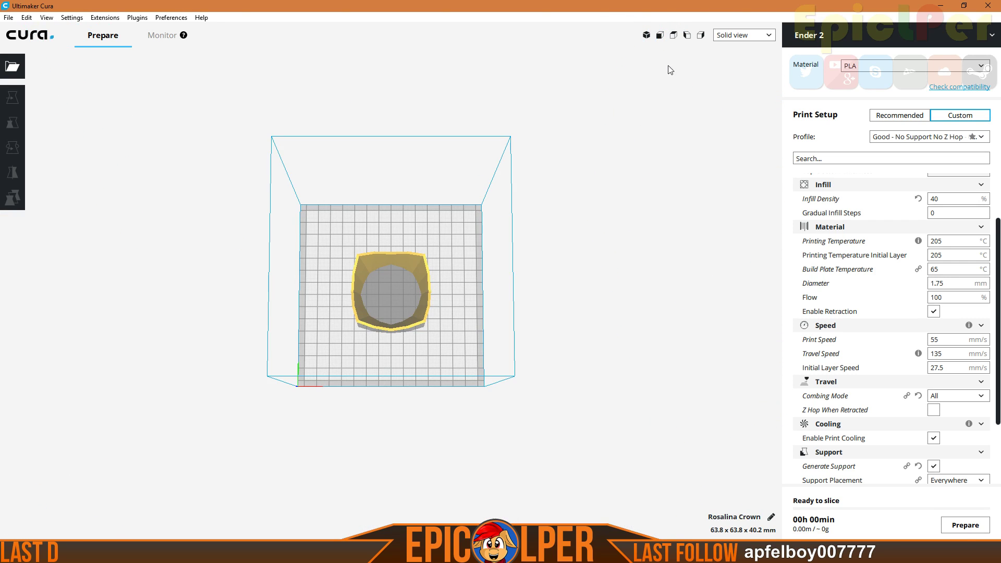
pyautogui.scroll(8, 527, 259)
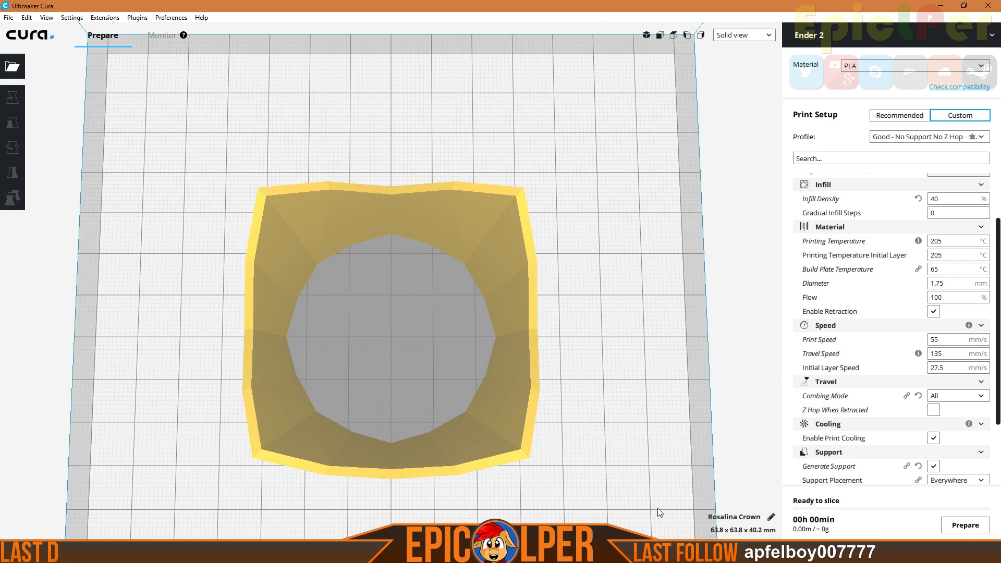
pyautogui.click(323, 211)
pyautogui.press('r')
pyautogui.click(13, 122)
pyautogui.moveTo(117, 122); pyautogui.dragTo(121, 122)
pyautogui.write('50')
pyautogui.press('Return')
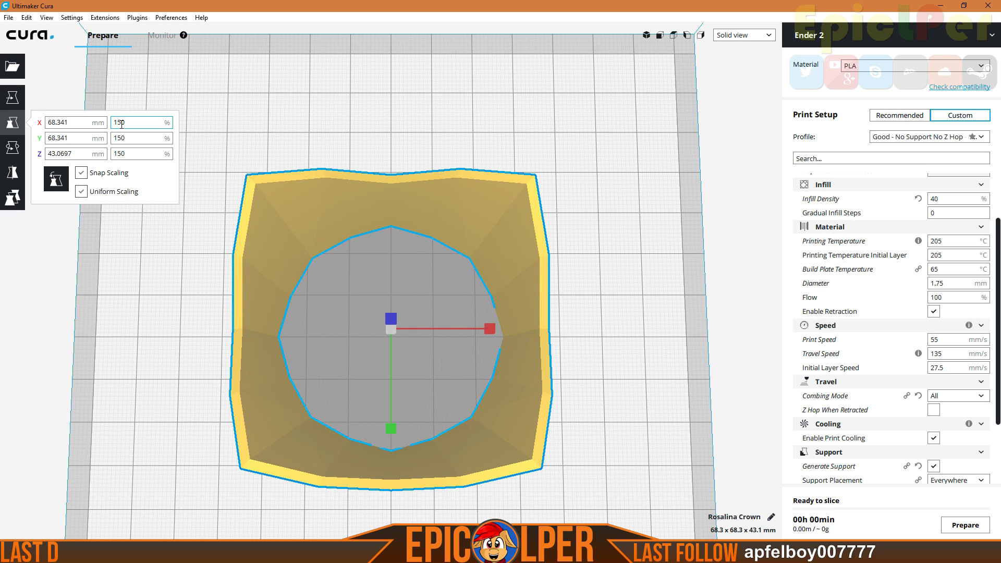
# Increase the crown's uniform scale to 160 %
pyautogui.moveTo(624, 390); pyautogui.dragTo(627, 374, button='middle')
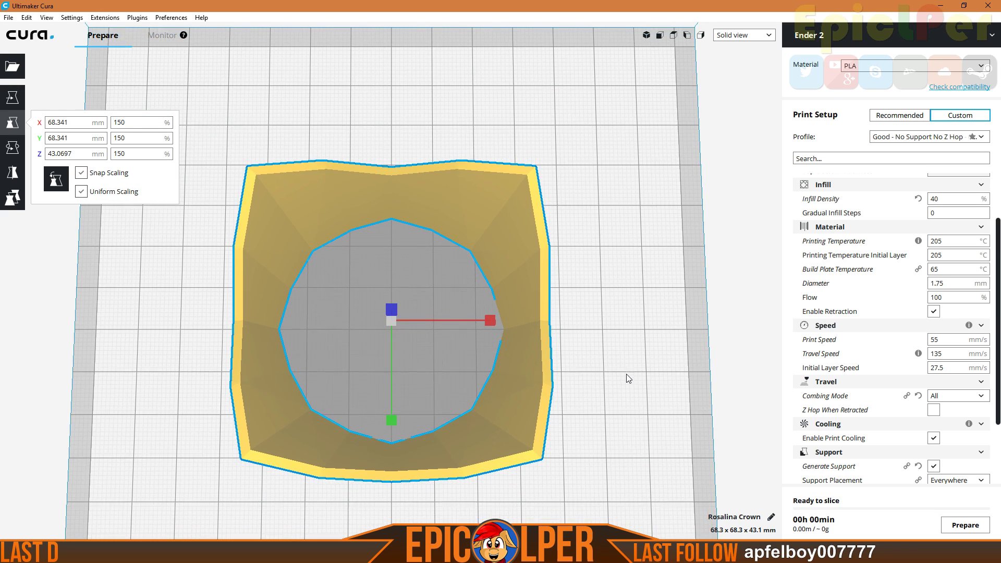
pyautogui.moveTo(116, 122); pyautogui.dragTo(120, 122)
pyautogui.write('6')
pyautogui.press('Return')
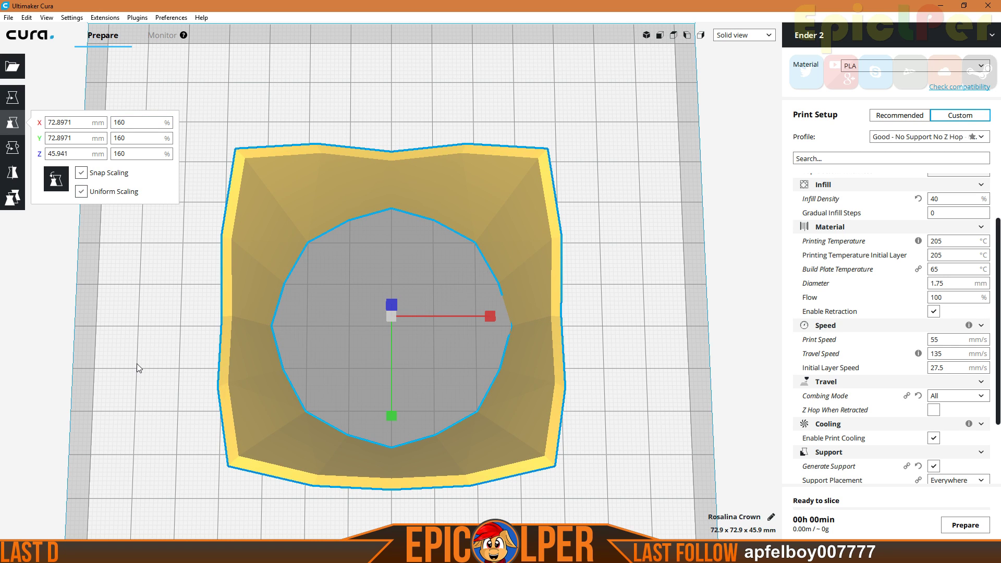
# Check the enlarged crown from above and at an angle, and slice it
pyautogui.moveTo(136, 364); pyautogui.dragTo(207, 326, button='right')
pyautogui.moveTo(198, 422); pyautogui.dragTo(374, 419, button='right')
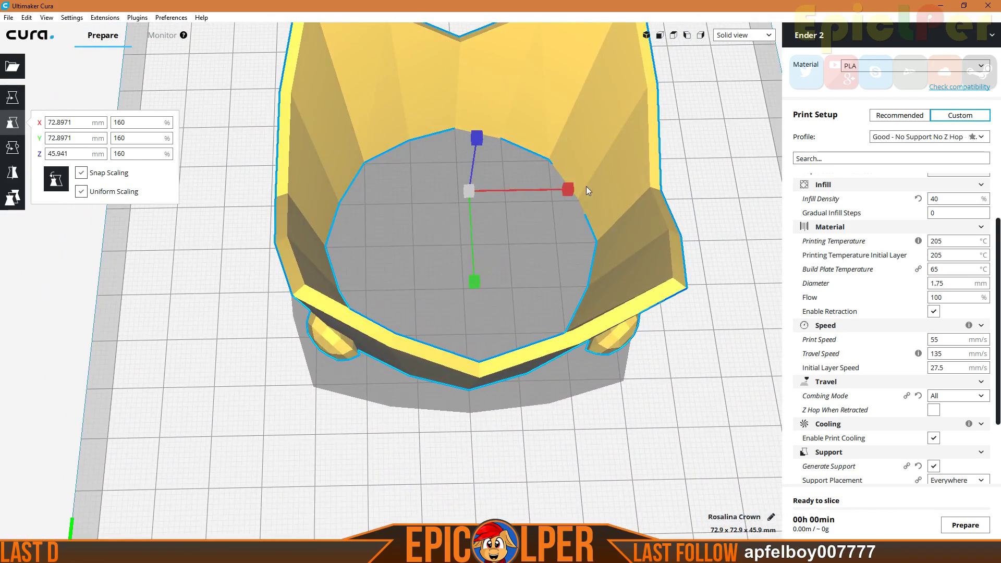
pyautogui.click(674, 35)
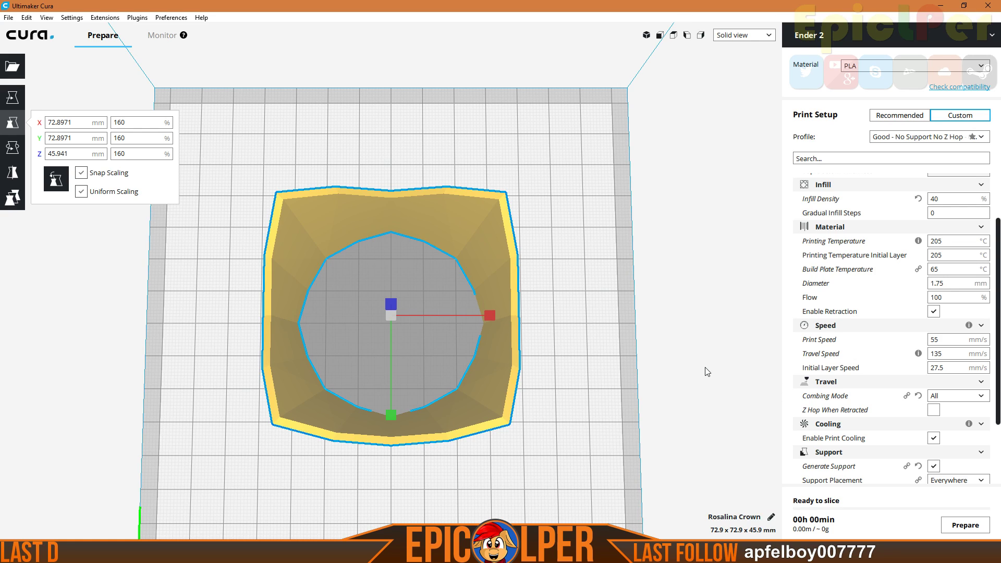
pyautogui.moveTo(446, 469); pyautogui.dragTo(636, 325, button='right')
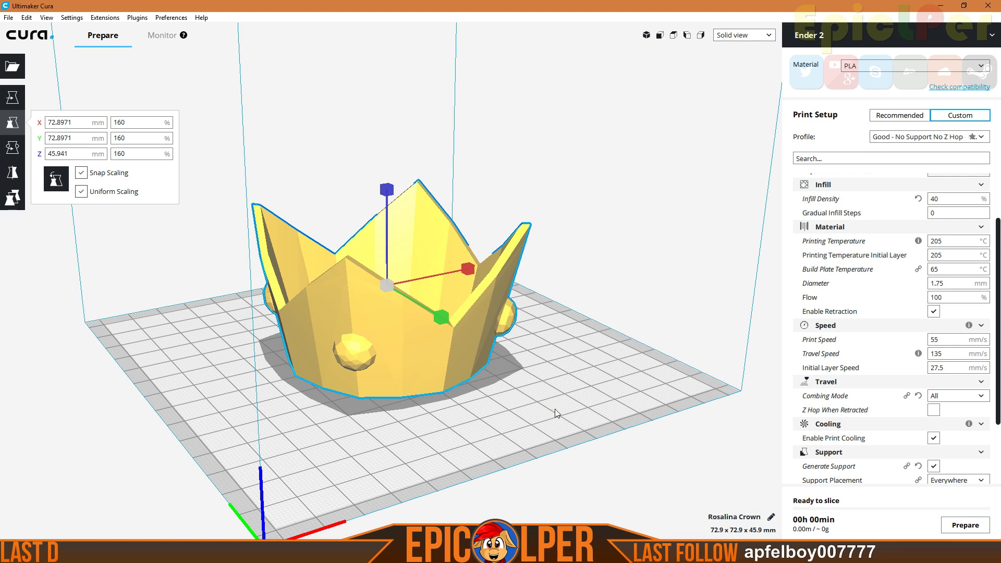
pyautogui.click(978, 527)
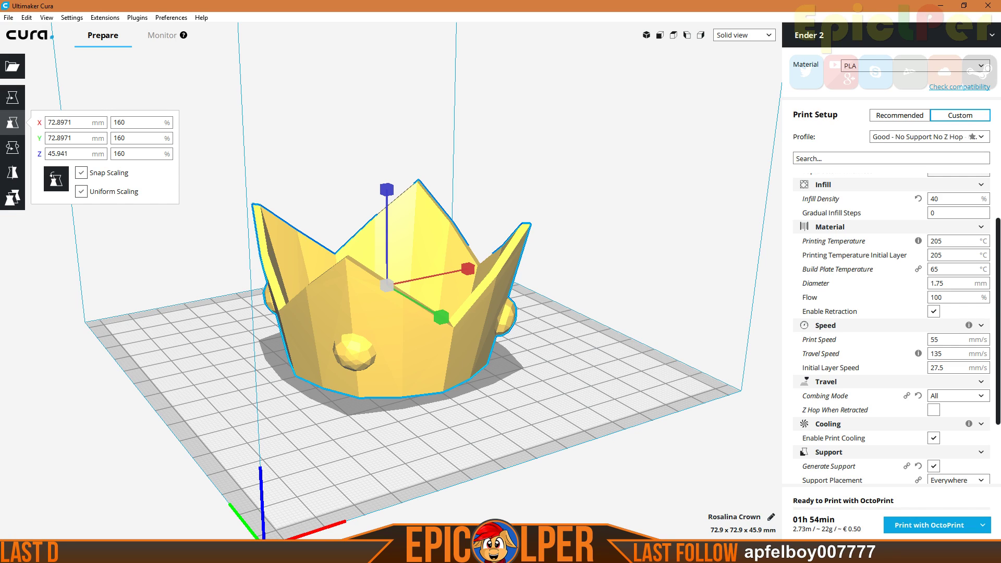
# Send the sliced Rosalina Crown job to OctoPrint and dismiss the notification
pyautogui.moveTo(655, 388); pyautogui.dragTo(583, 417, button='right')
pyautogui.click(929, 524)
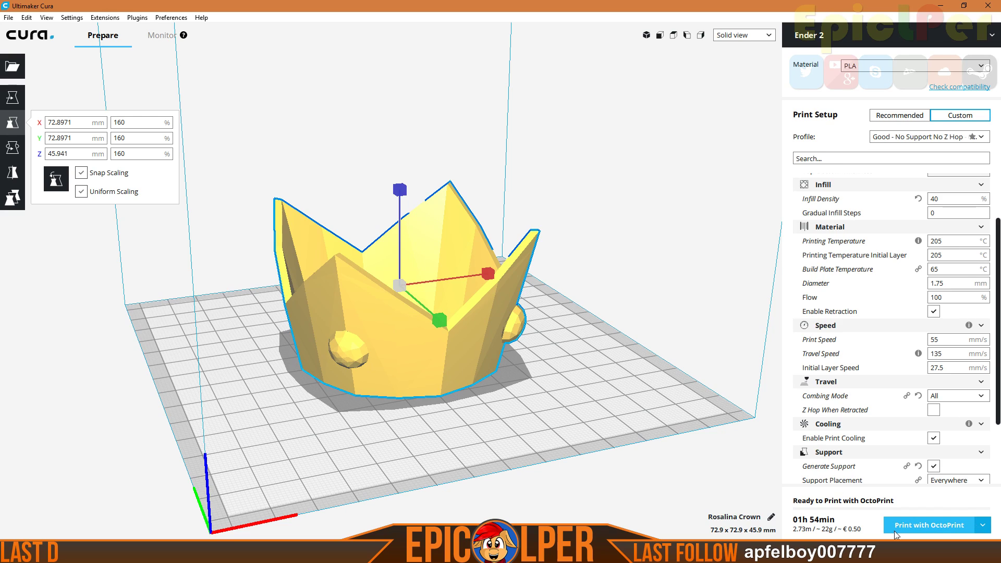
pyautogui.click(454, 528)
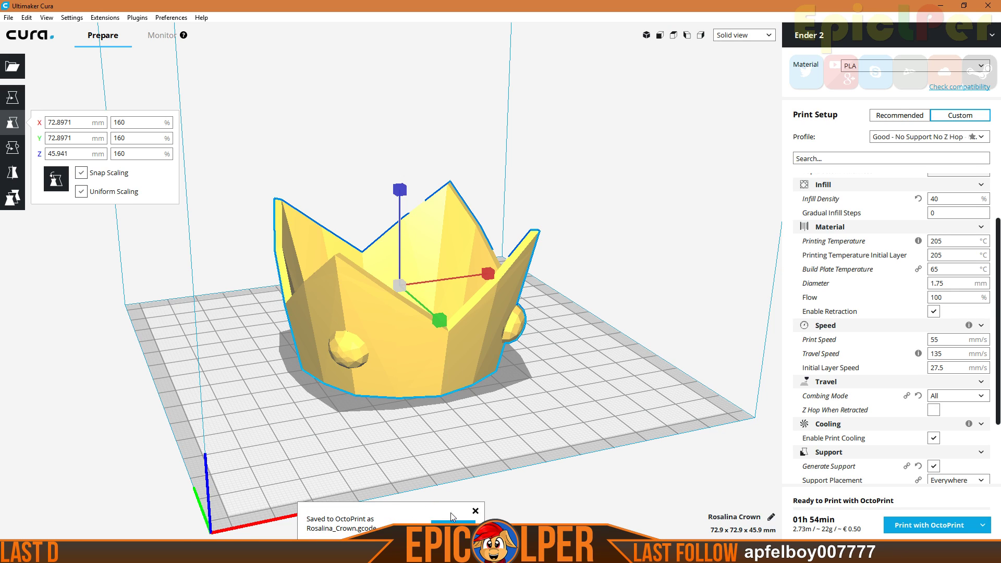
pyautogui.click(475, 511)
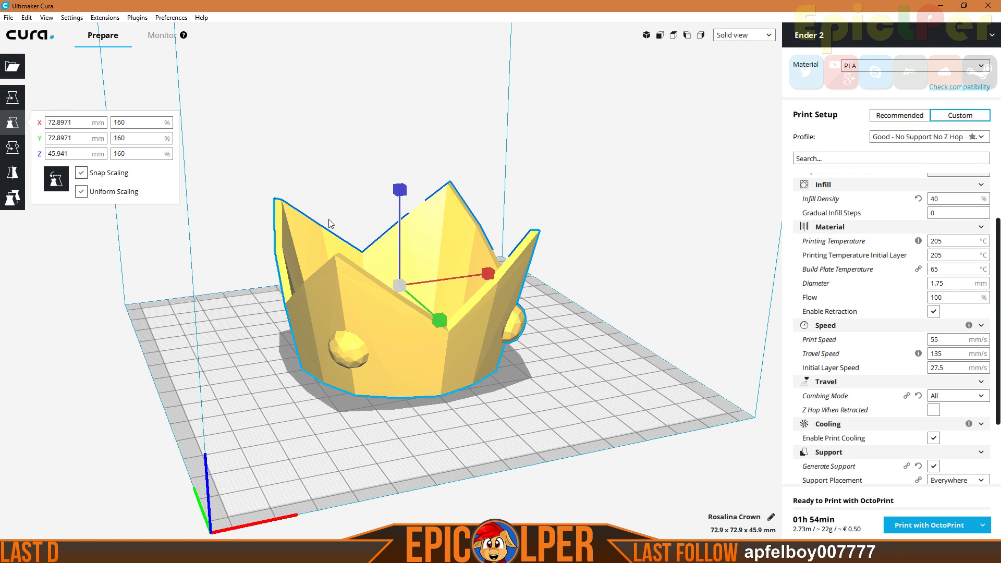
# Clear the crown off the build plate
pyautogui.rightClick(424, 289)
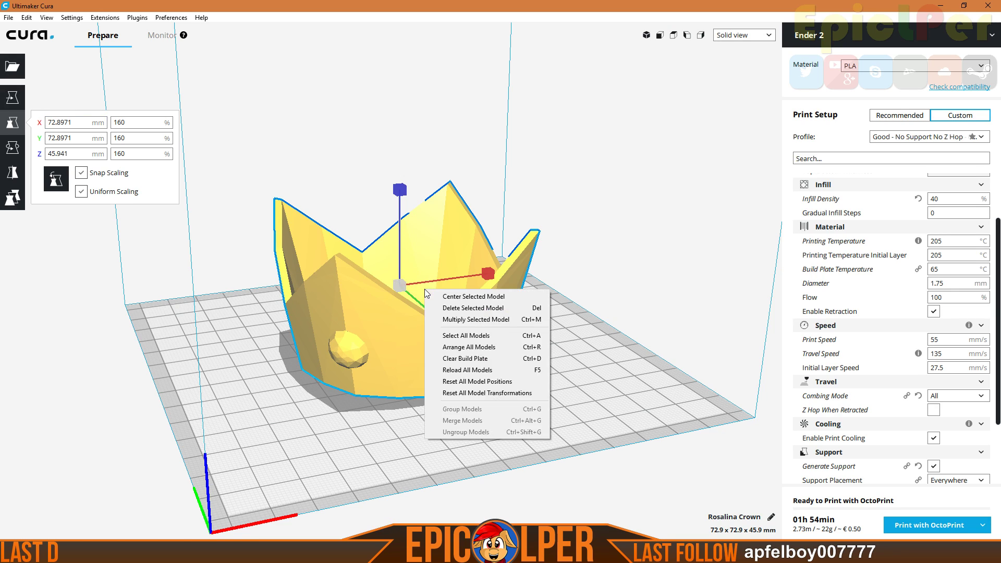
pyautogui.click(443, 358)
pyautogui.hotkey('alt', 'Tab')
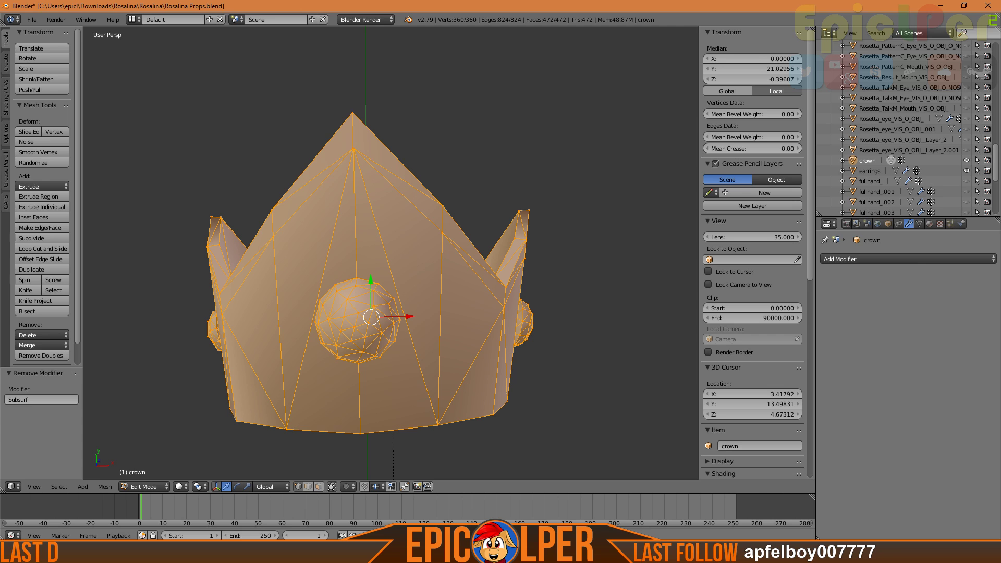
pyautogui.hotkey('alt', 'Tab')
# Try to load Rosalina Wand Star.stl from the Rosalina folder
pyautogui.click(15, 70)
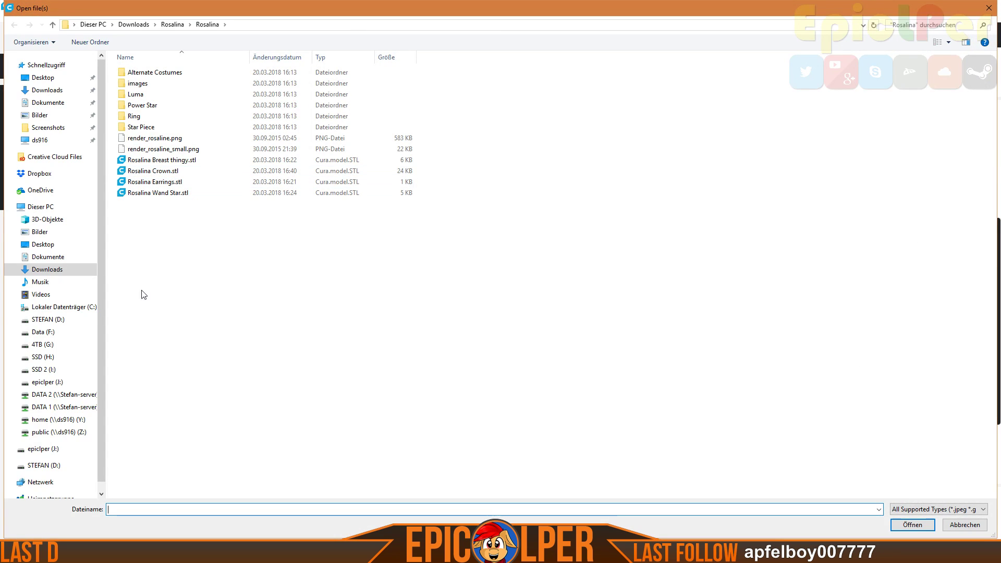
pyautogui.click(159, 181)
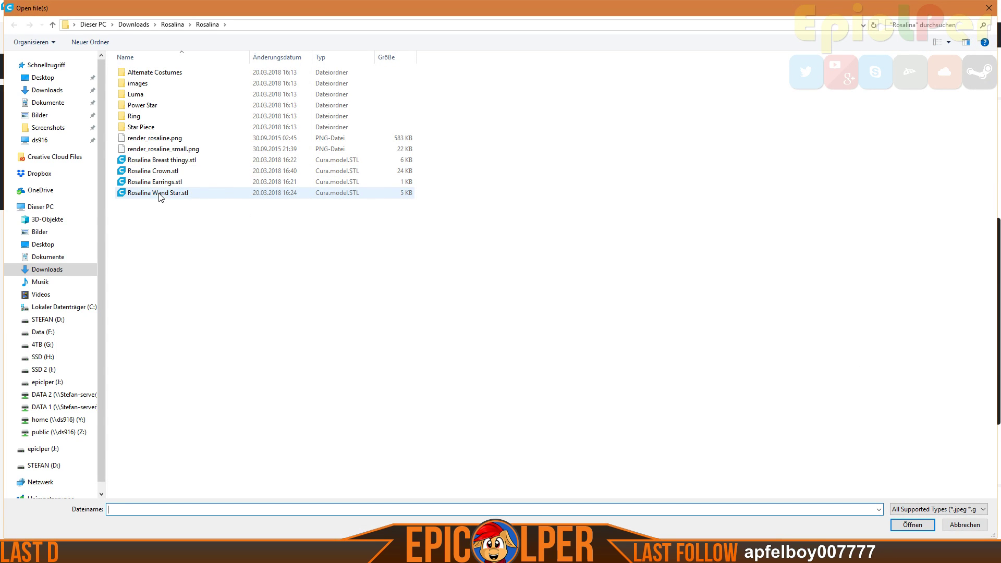
pyautogui.doubleClick(156, 192)
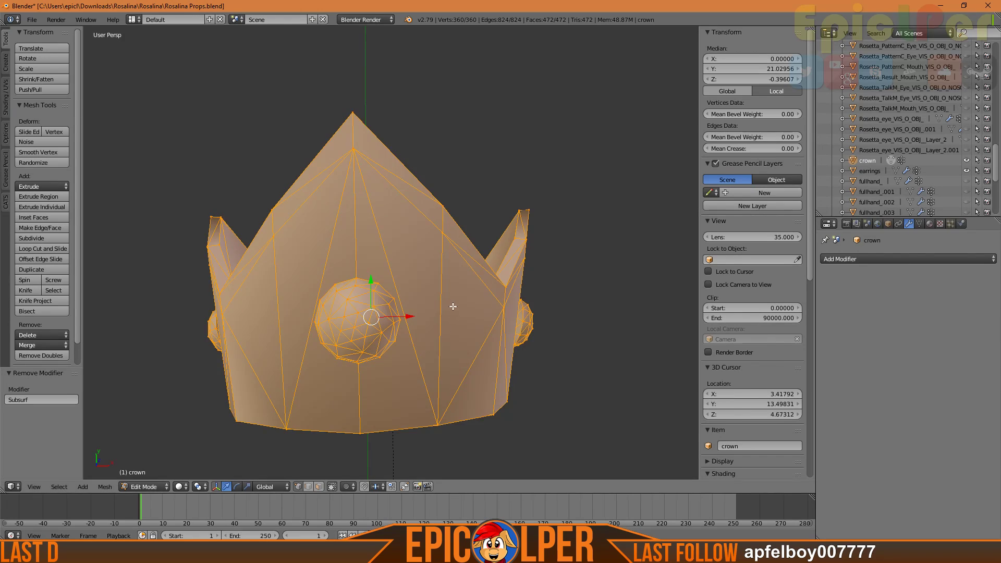
# In Blender, leave the crown's Edit Mode, select the wand star and save over Rosalina Props.blend
pyautogui.scroll(-10, 452, 306)
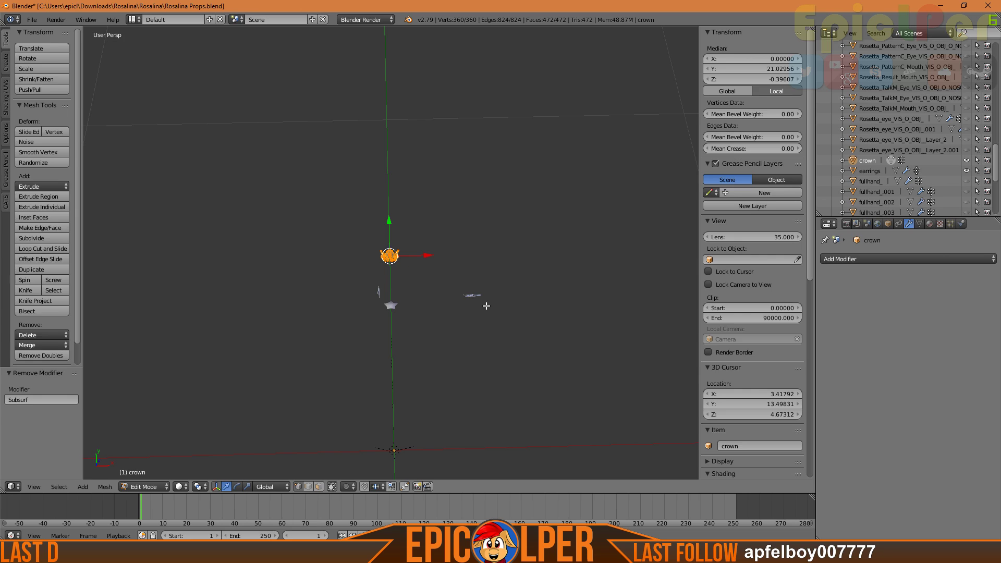
pyautogui.press('Tab')
pyautogui.rightClick(472, 296)
pyautogui.hotkey('ctrl', 's')
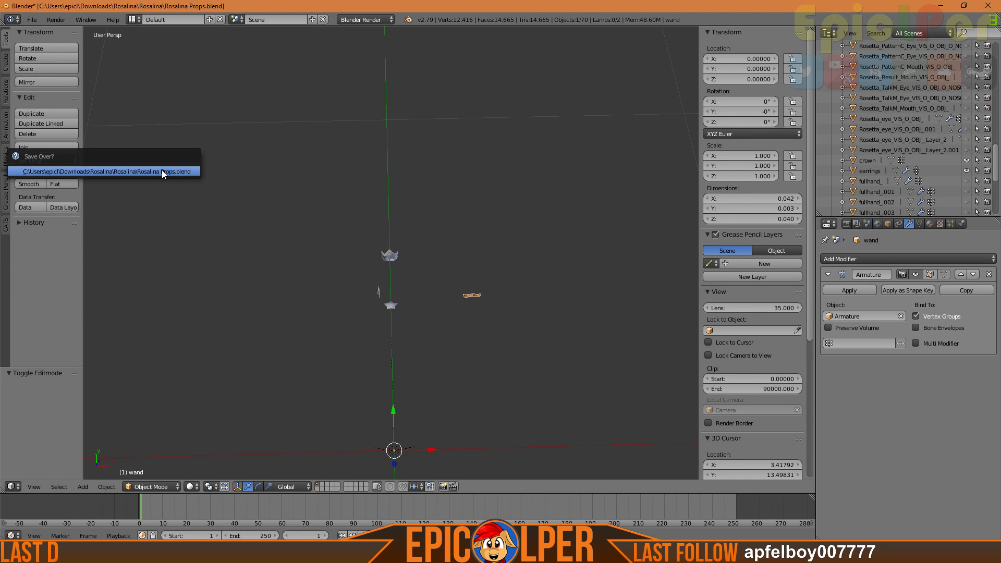
pyautogui.click(162, 169)
# Export the selected wand star as STL, overwriting Rosalina Wand Star.stl
pyautogui.scroll(8, 505, 313)
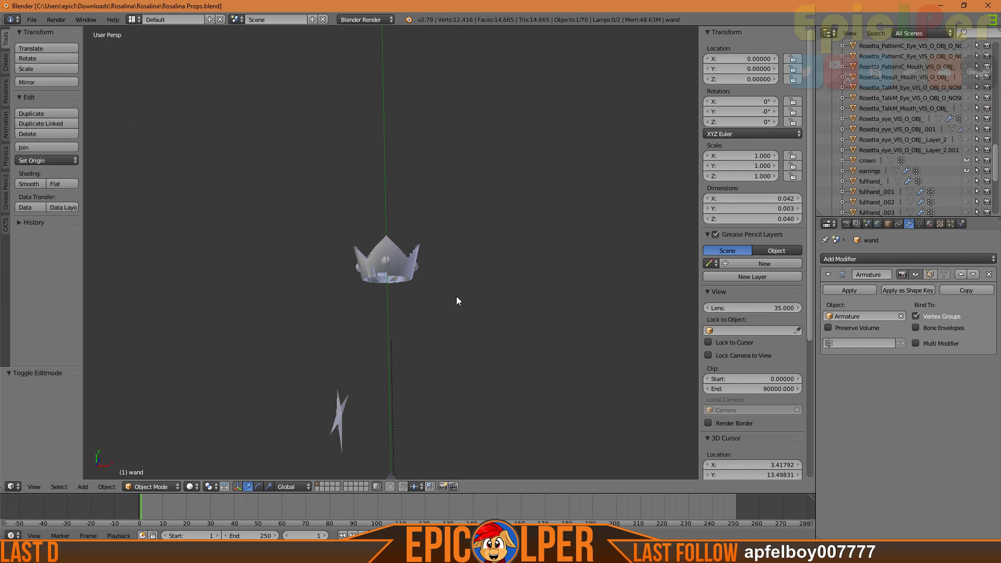
pyautogui.scroll(-4, 390, 219)
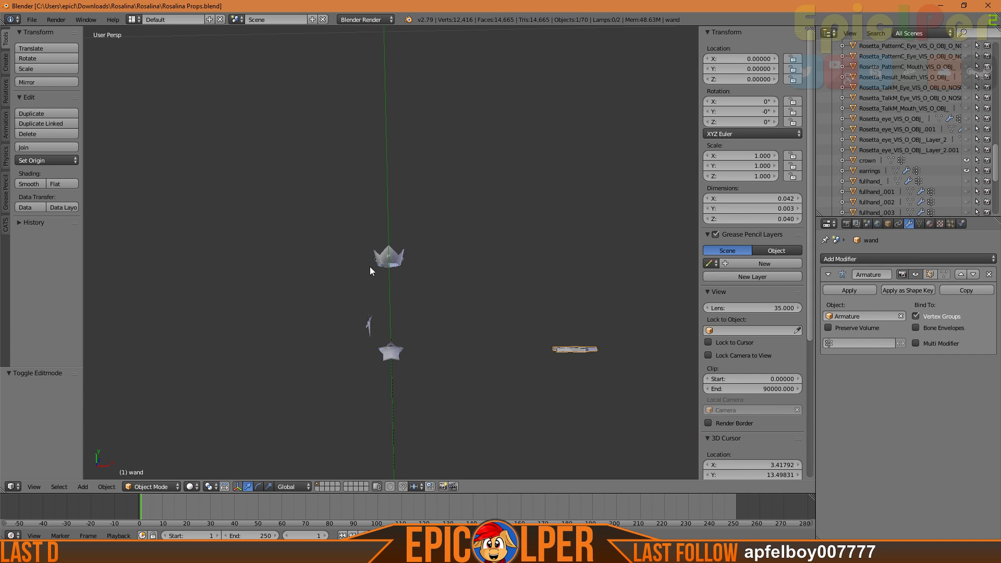
pyautogui.click(32, 19)
pyautogui.moveTo(62, 230)
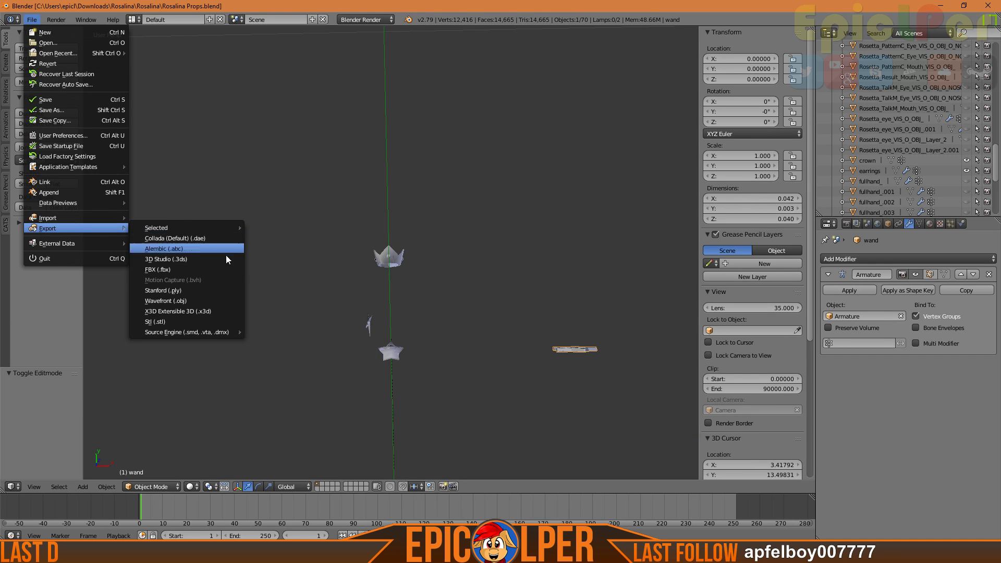
pyautogui.click(161, 321)
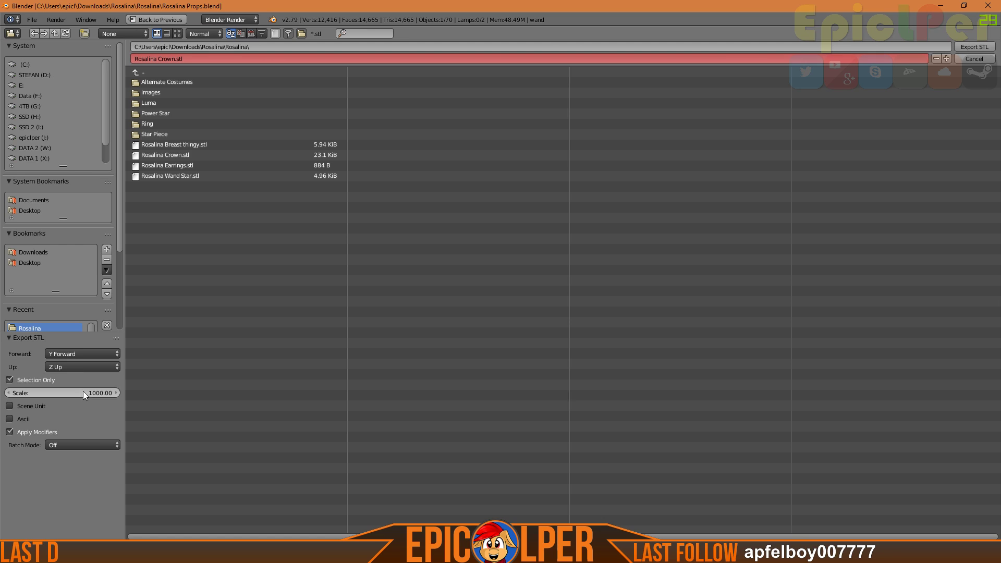
pyautogui.doubleClick(159, 175)
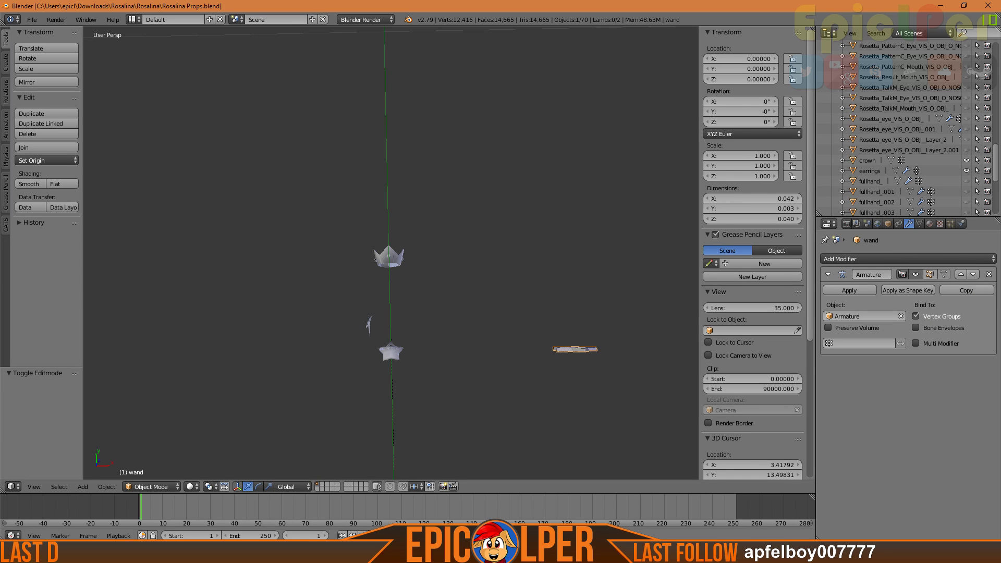
# Return to Cura, load the re-exported Rosalina Wand Star.stl and dismiss the loading notices
pyautogui.hotkey('alt', 'Tab')
pyautogui.click(13, 68)
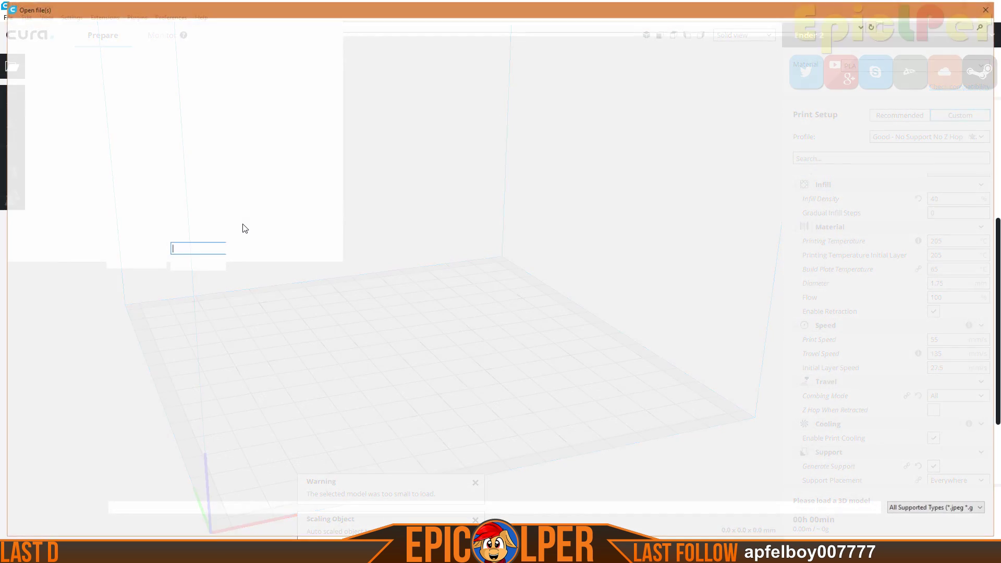
pyautogui.doubleClick(183, 193)
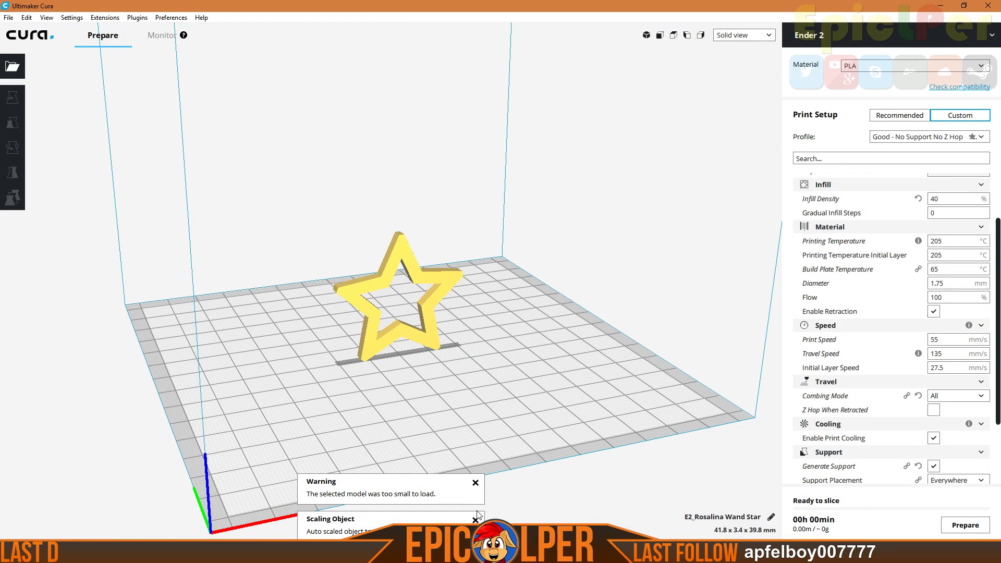
pyautogui.click(475, 521)
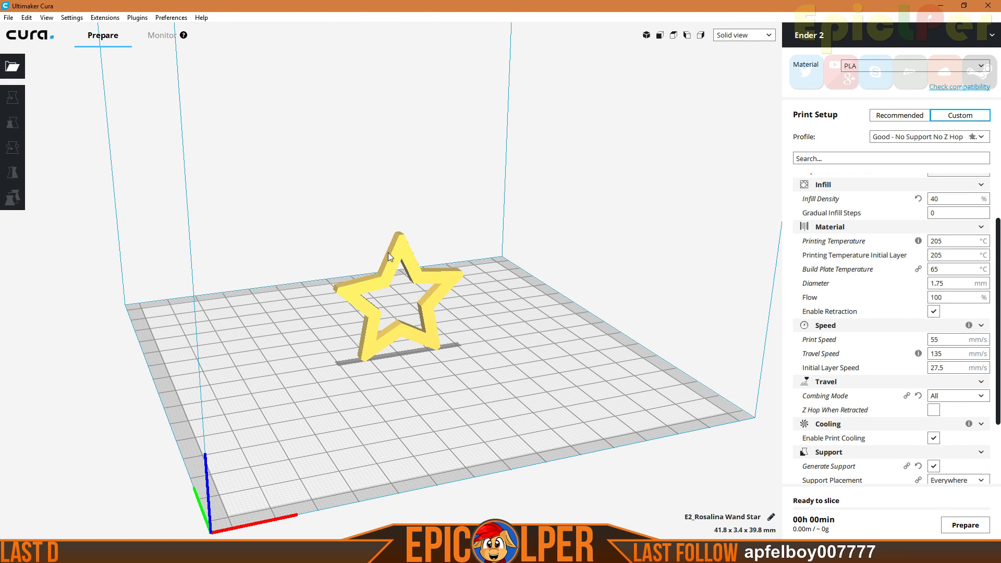
# Try a uniform scale of 160 % on the wand star, and undo it
pyautogui.click(392, 260)
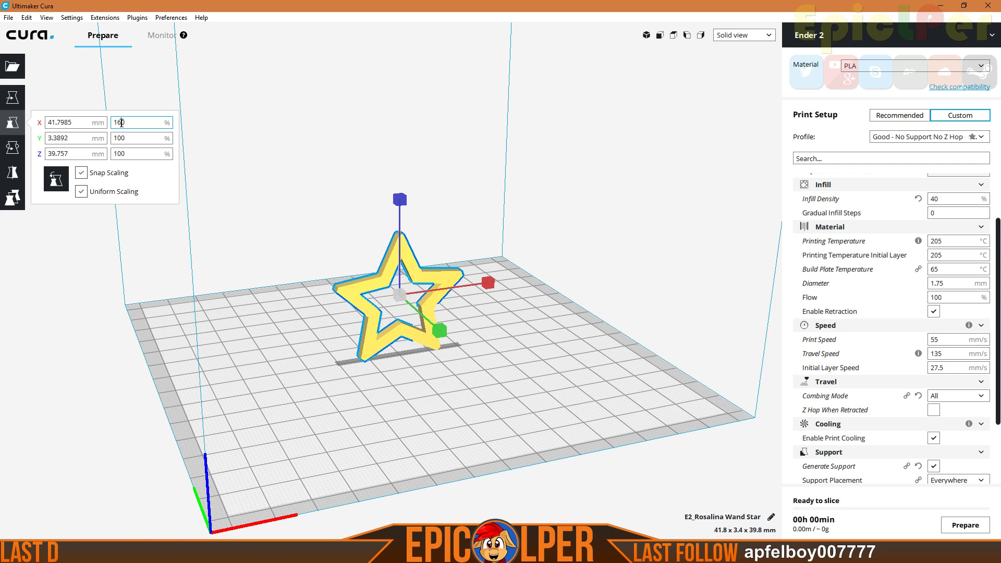
pyautogui.press('Return')
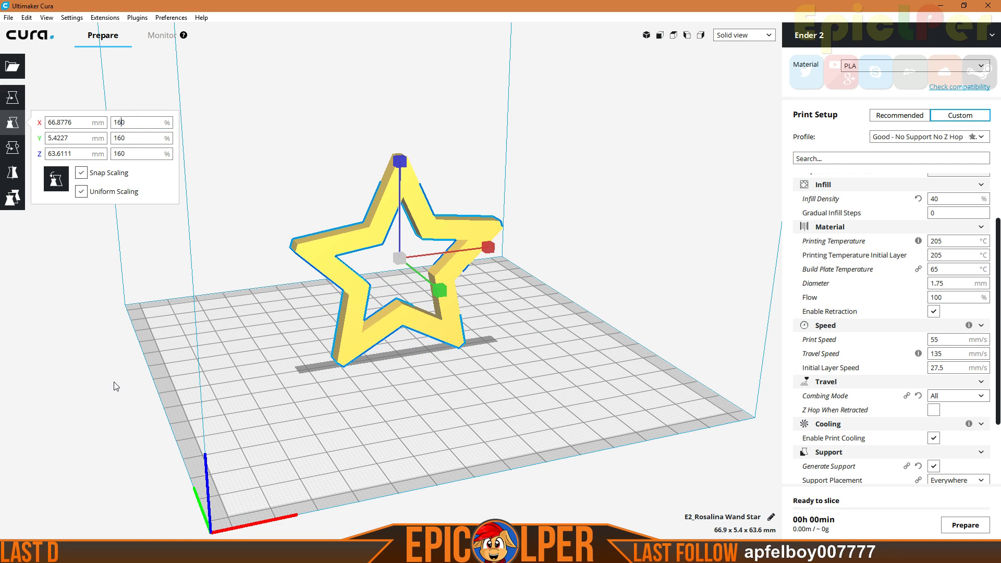
pyautogui.hotkey('ctrl', 'z')
pyautogui.click(110, 335)
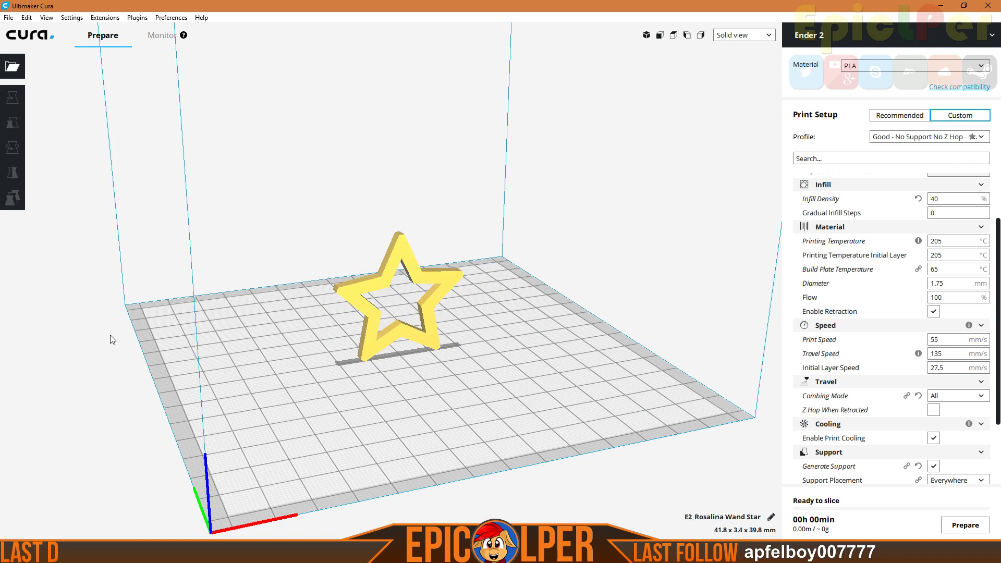
# Step back through the history to the crown, check its scale percentage, and restore the wand star
pyautogui.hotkey('ctrl', 'y')
pyautogui.hotkey('ctrl', 'z')
pyautogui.hotkey('ctrl', 'z')
pyautogui.hotkey('ctrl', 'z')
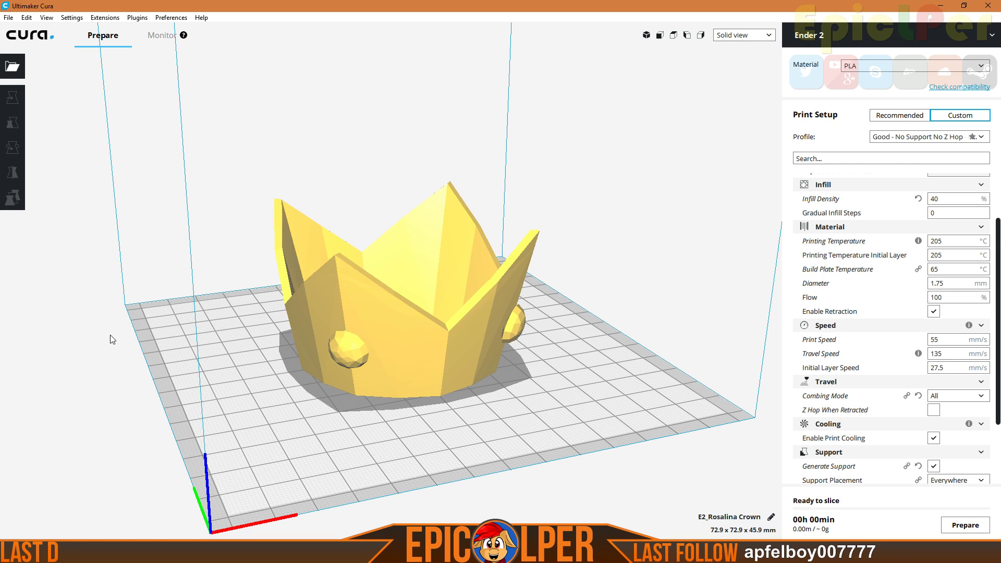
pyautogui.click(298, 251)
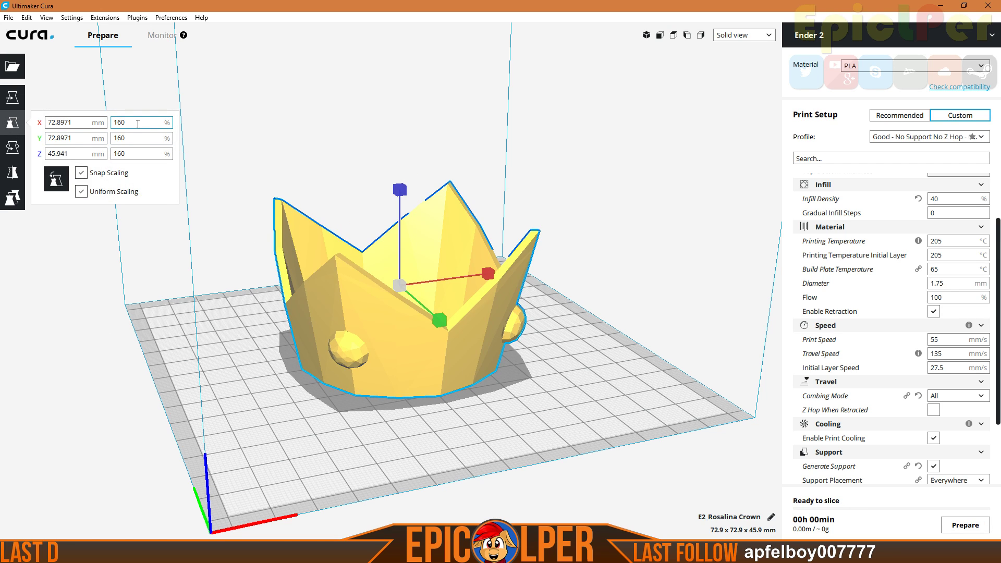
pyautogui.click(165, 333)
pyautogui.hotkey('ctrl', 'z')
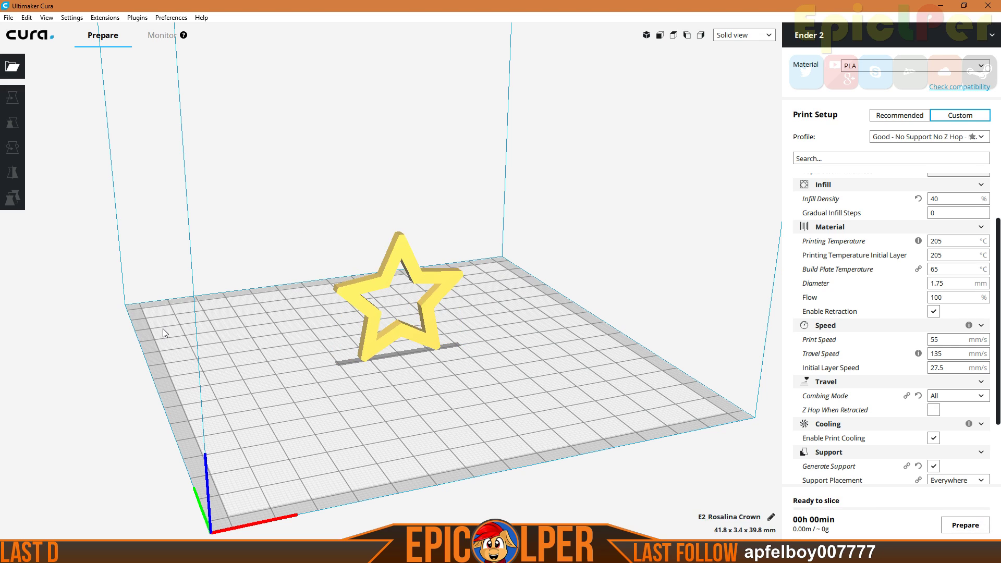
# Set the wand star's uniform scale to 160 %, matching the crown
pyautogui.click(380, 269)
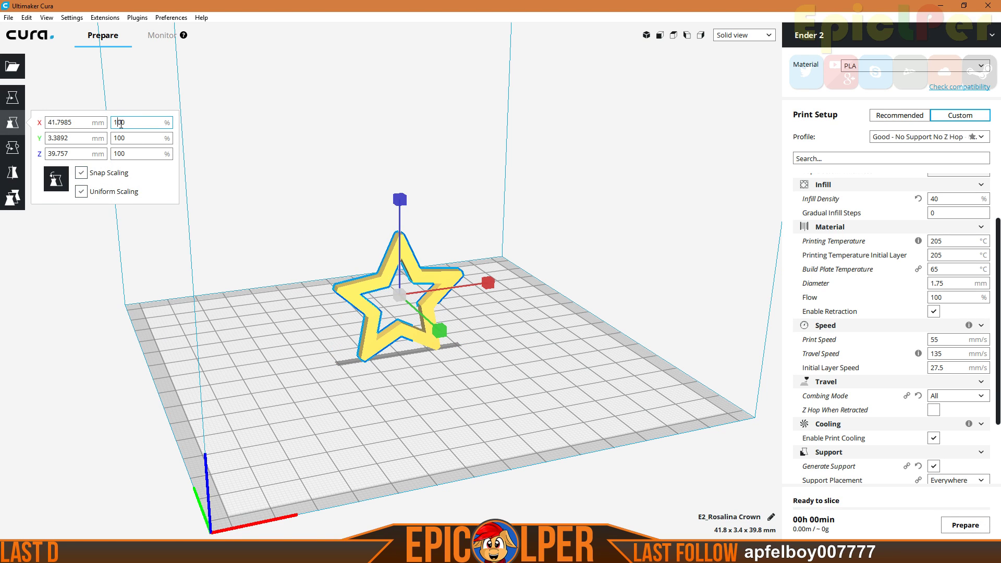
pyautogui.write('6')
pyautogui.click(318, 322)
pyautogui.click(343, 251)
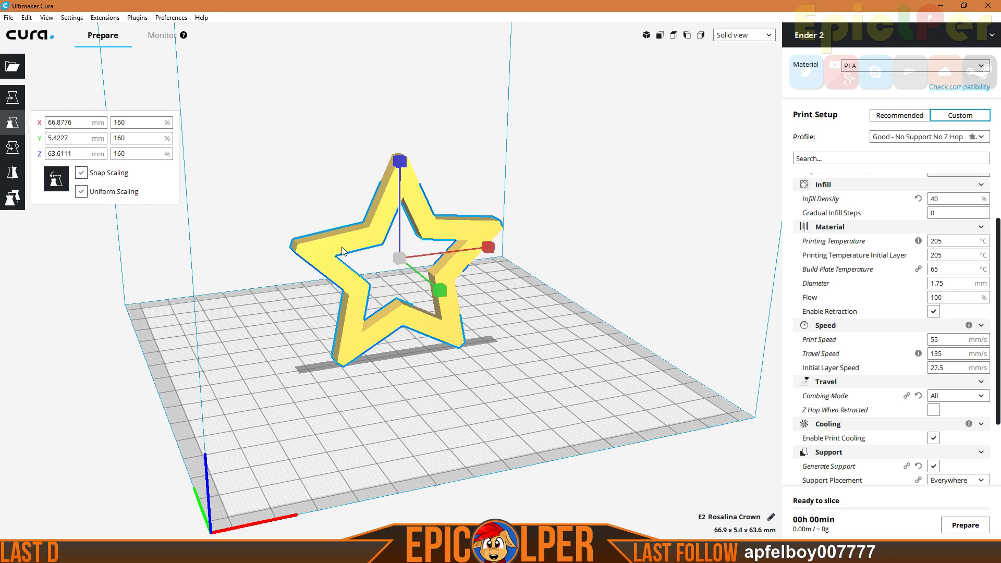
# Rotate the upright wand star with the Rotate tool until it lies flat on the build plate
pyautogui.click(12, 147)
pyautogui.moveTo(440, 271); pyautogui.dragTo(476, 401)
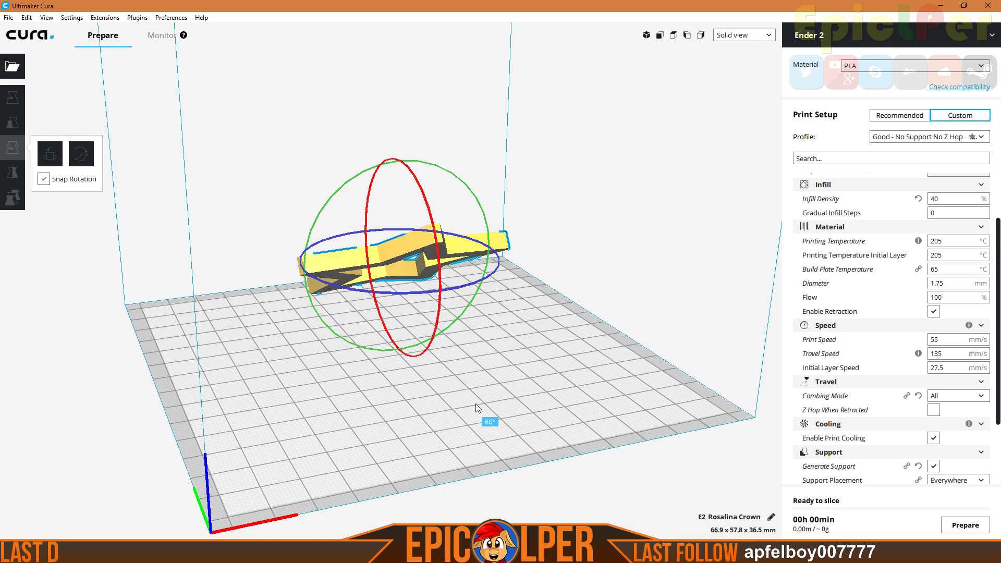
pyautogui.moveTo(480, 451); pyautogui.dragTo(590, 316)
pyautogui.moveTo(115, 292); pyautogui.dragTo(344, 379, button='right')
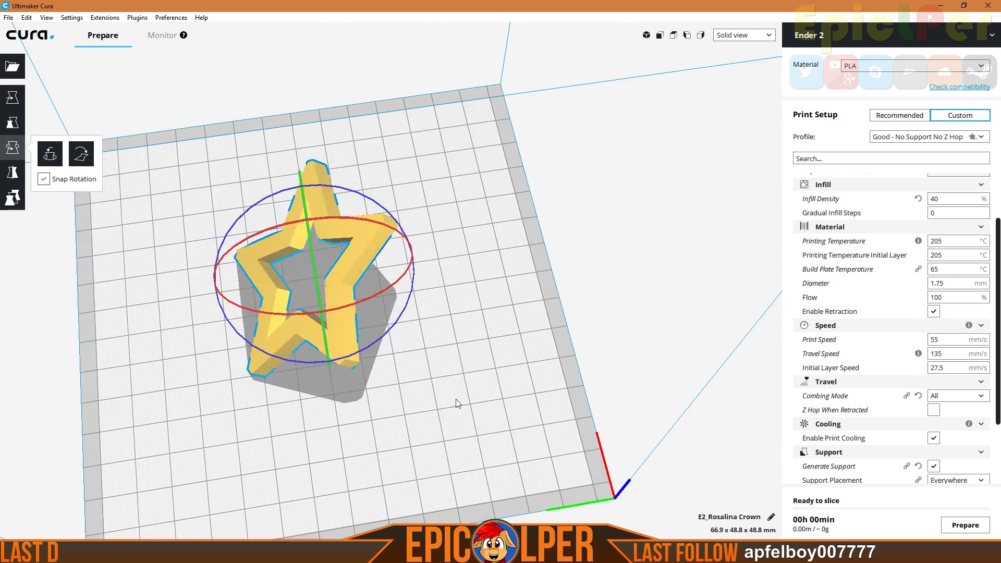
pyautogui.moveTo(459, 407); pyautogui.dragTo(409, 282, button='right')
pyautogui.moveTo(410, 286); pyautogui.dragTo(467, 281)
pyautogui.moveTo(509, 443); pyautogui.dragTo(547, 233, button='right')
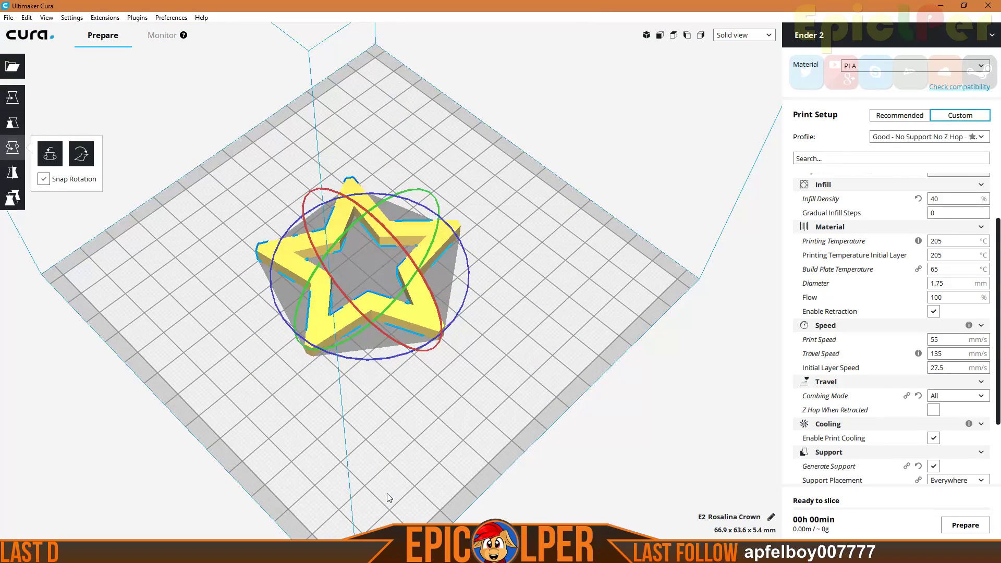
# View the build plate from the top and slice the flat wand star
pyautogui.click(673, 37)
pyautogui.scroll(5, 591, 331)
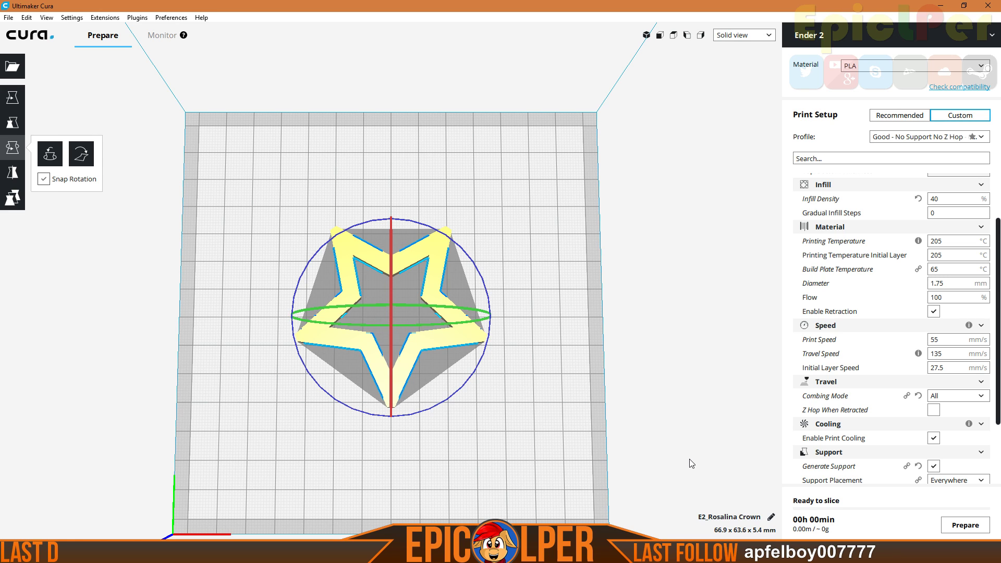
pyautogui.click(970, 523)
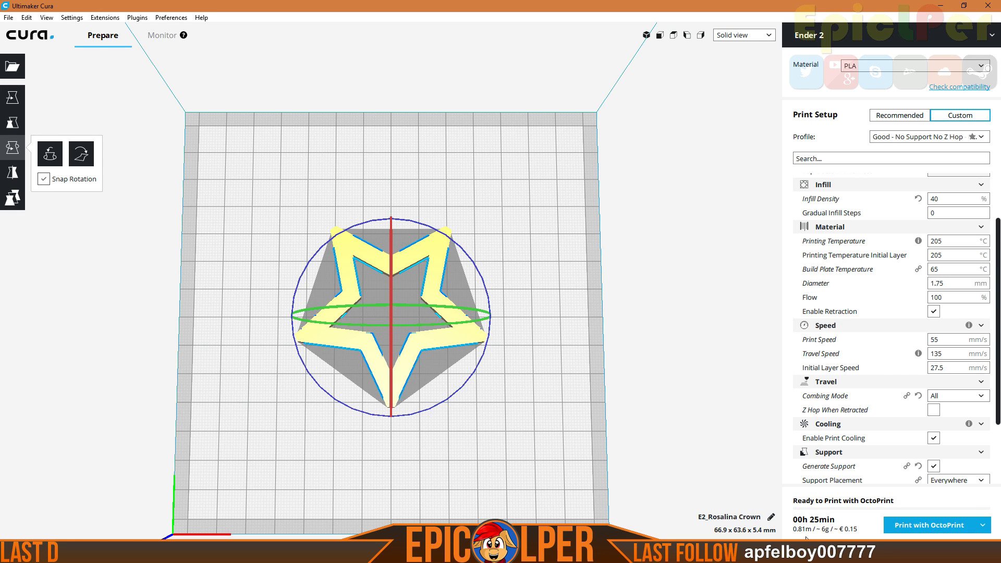
# Turn the wand star about its vertical axis so that one point faces the rear of the build plate
pyautogui.moveTo(502, 387); pyautogui.dragTo(553, 444, button='right')
pyautogui.click(456, 390)
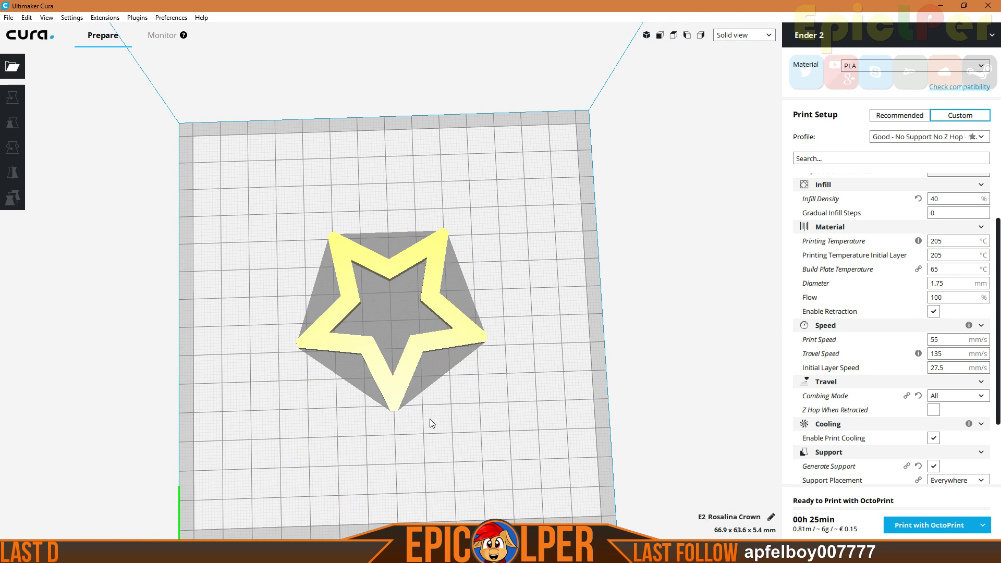
pyautogui.click(416, 366)
pyautogui.moveTo(471, 390); pyautogui.dragTo(465, 434)
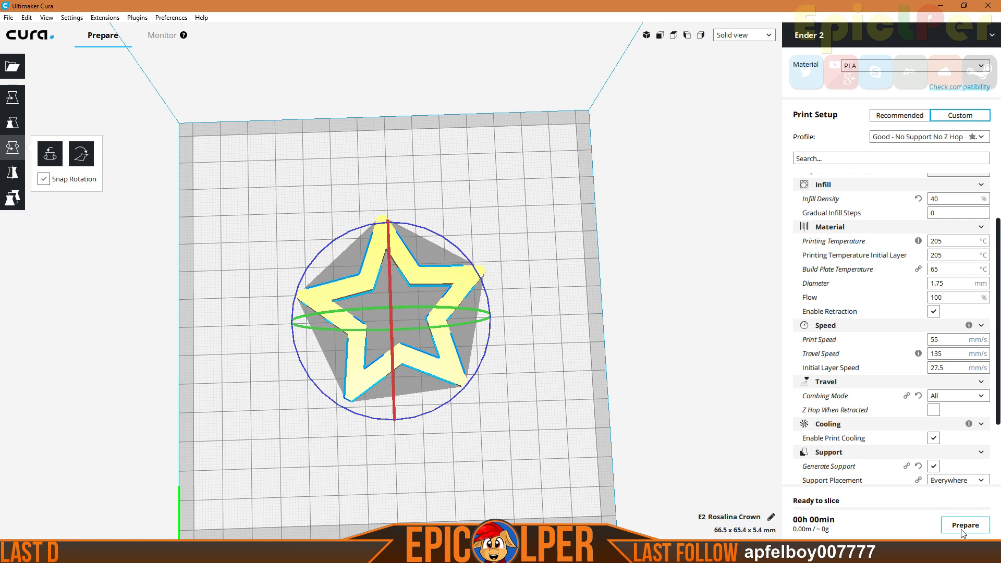
pyautogui.click(653, 374)
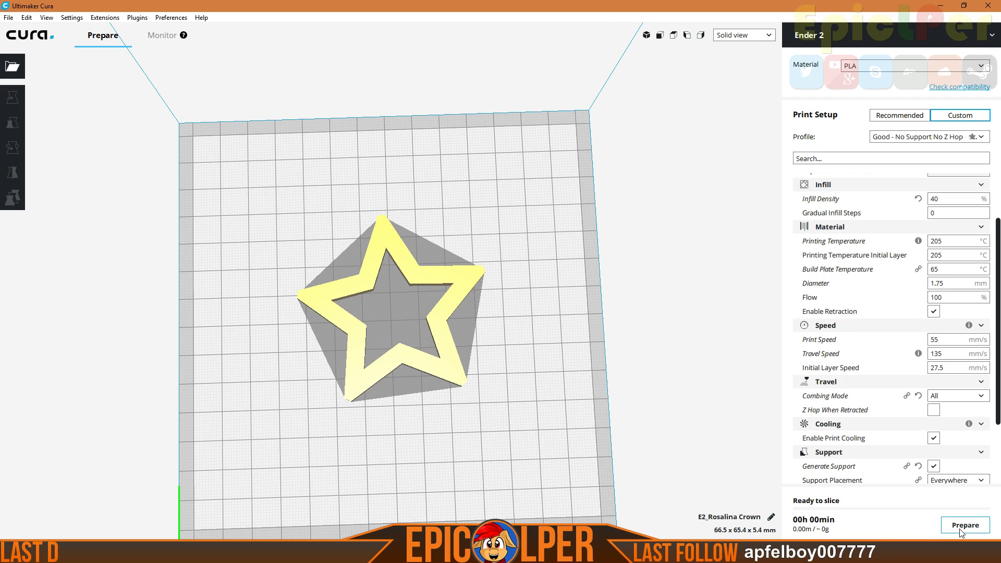
# Turn the star a little further about its vertical axis, slice it and display it in Layer view
pyautogui.moveTo(471, 449); pyautogui.dragTo(572, 226, button='right')
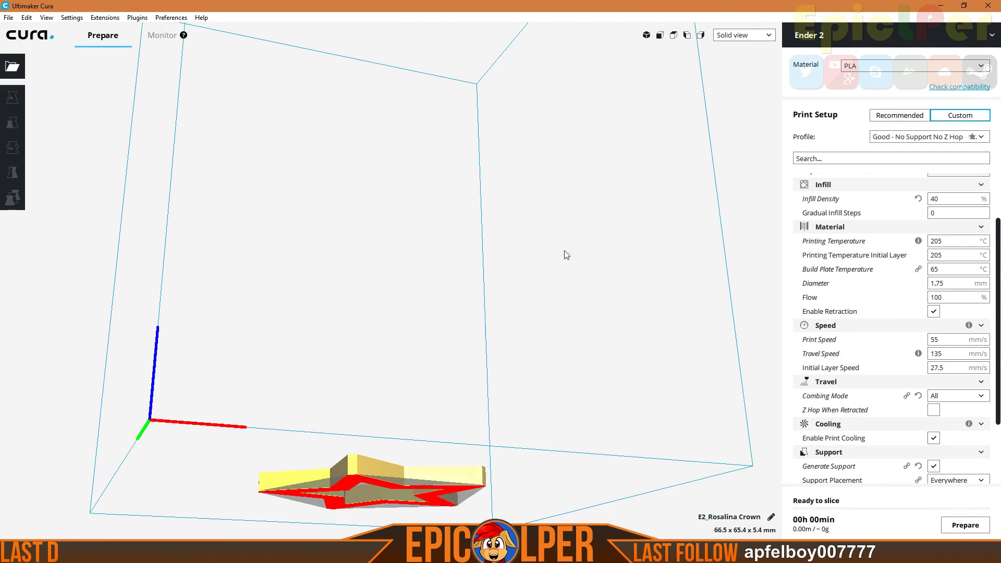
pyautogui.click(449, 476)
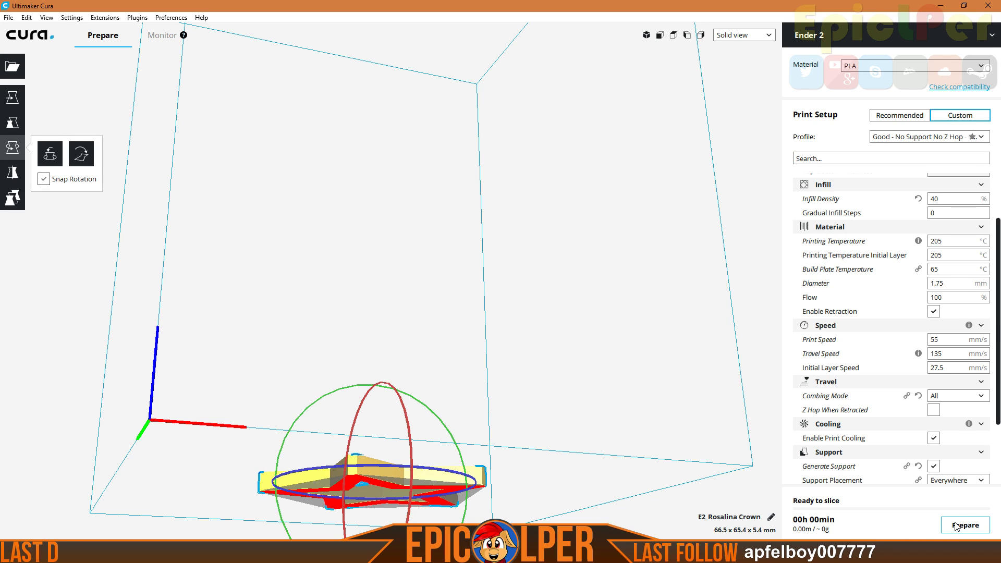
pyautogui.moveTo(459, 469)
pyautogui.mouseDown()
pyautogui.moveTo(405, 472)
pyautogui.moveTo(433, 474)
pyautogui.mouseUp()
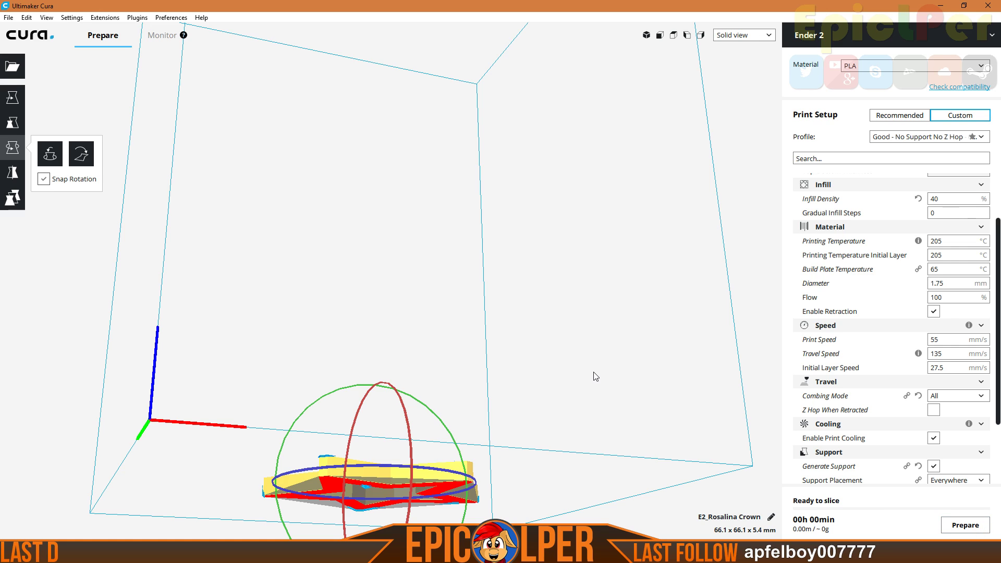
pyautogui.click(764, 35)
pyautogui.click(745, 64)
pyautogui.scroll(-5, 532, 347)
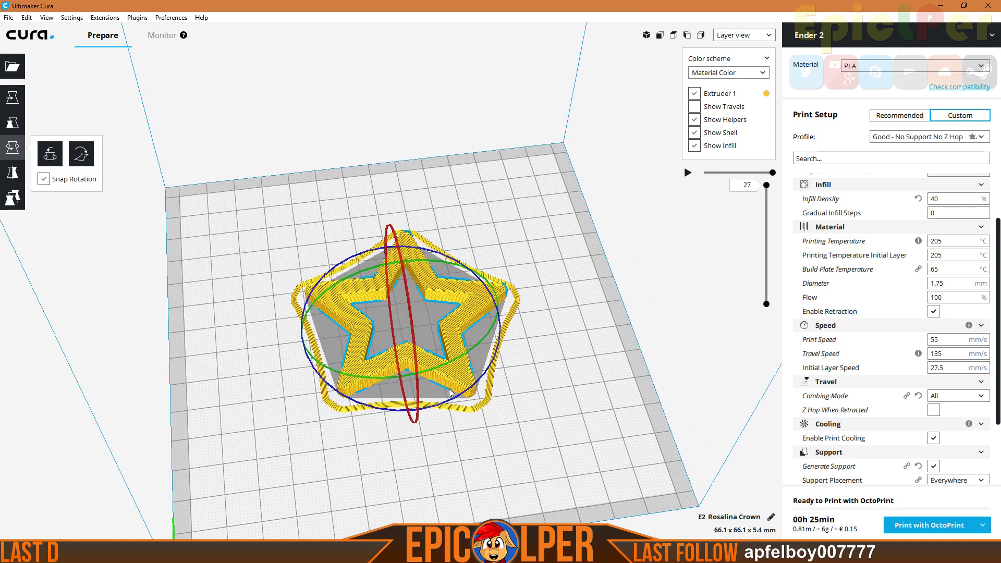
# Rotate the star back about its vertical axis, slice it again and deselect it
pyautogui.moveTo(471, 400); pyautogui.dragTo(493, 403)
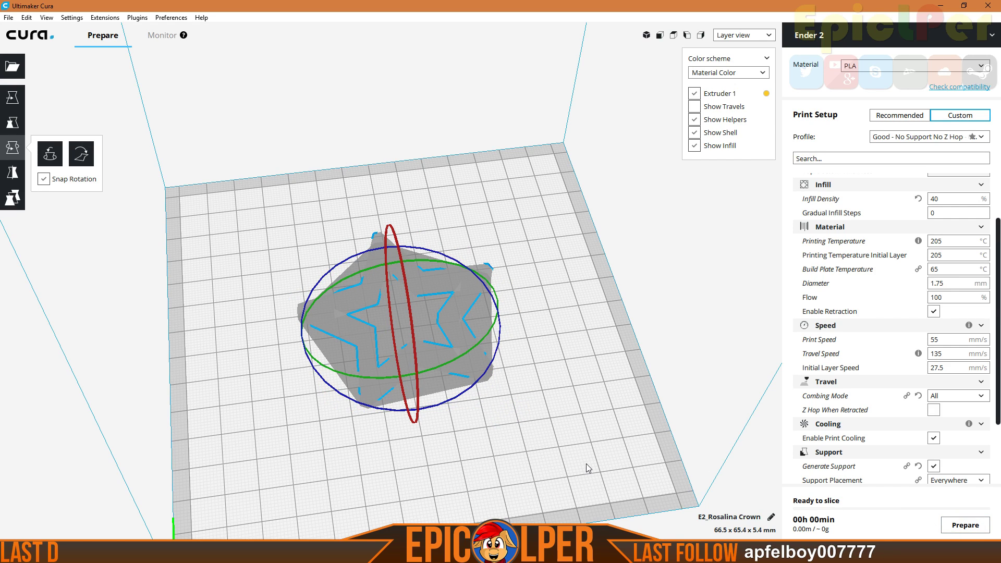
pyautogui.click(964, 527)
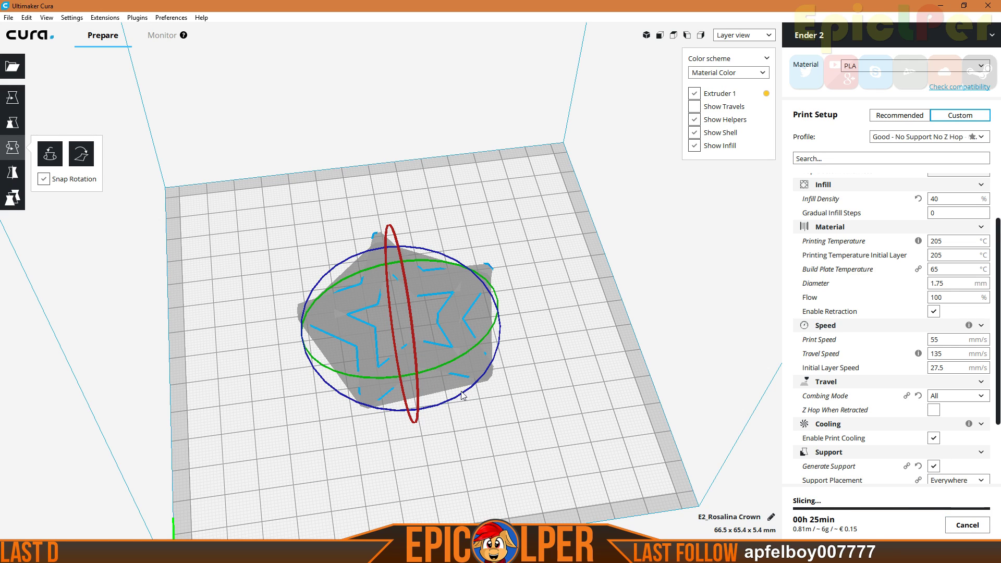
pyautogui.click(600, 442)
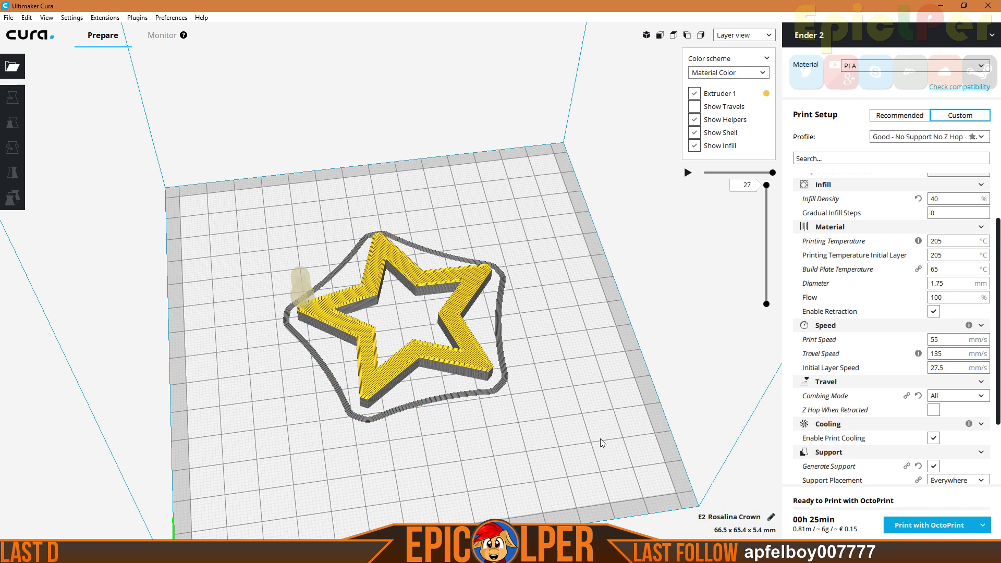
# Examine the sliced star layer by layer, from the lowest layers through layer 14 up to layer 27
pyautogui.moveTo(768, 183); pyautogui.dragTo(766, 295)
pyautogui.press('Up')
pyautogui.press('Up')
pyautogui.press('Up')
pyautogui.press('Up')
pyautogui.press('Up')
pyautogui.press('Up')
pyautogui.press('Up')
pyautogui.press('Up')
pyautogui.press('Up')
pyautogui.press('Up')
pyautogui.press('Up')
pyautogui.press('Up')
pyautogui.press('Up')
pyautogui.scroll(3, 588, 333)
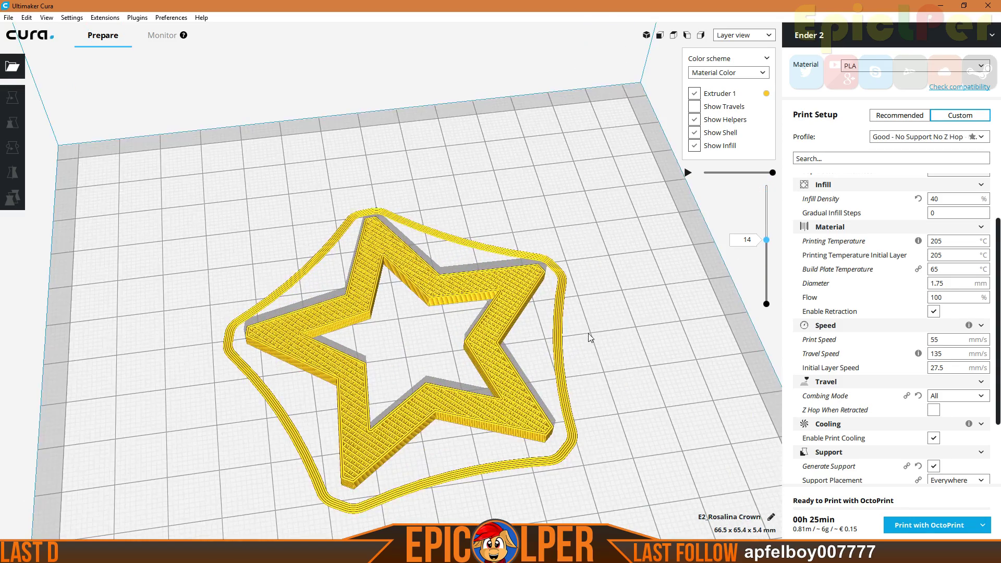
pyautogui.moveTo(605, 382); pyautogui.dragTo(595, 208, button='middle')
pyautogui.moveTo(594, 219); pyautogui.dragTo(563, 359, button='right')
pyautogui.moveTo(619, 199); pyautogui.dragTo(578, 365, button='middle')
pyautogui.click(672, 35)
pyautogui.scroll(5, 534, 319)
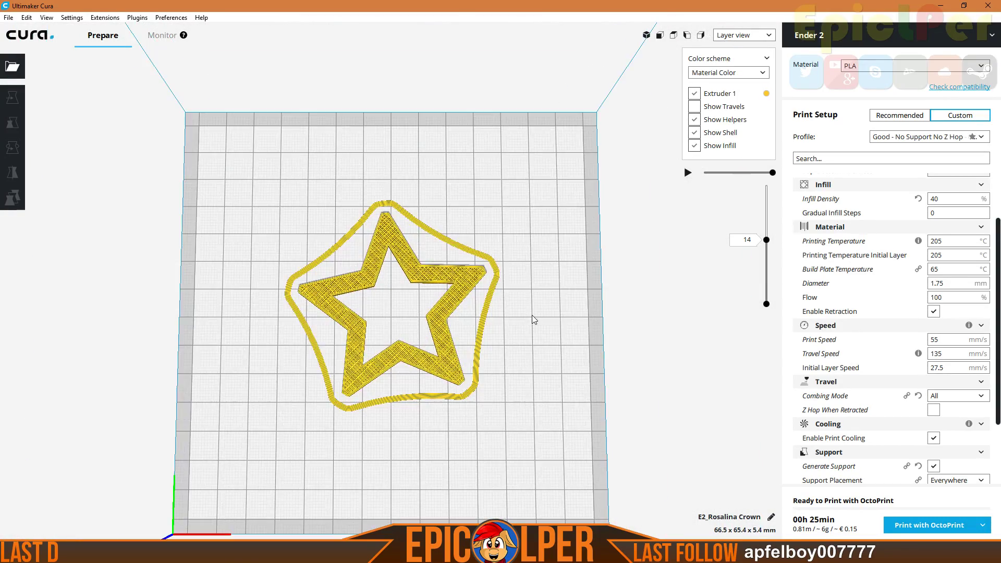
pyautogui.moveTo(610, 331); pyautogui.dragTo(598, 285, button='middle')
pyautogui.moveTo(766, 241); pyautogui.dragTo(740, 183)
pyautogui.scroll(-5, 680, 282)
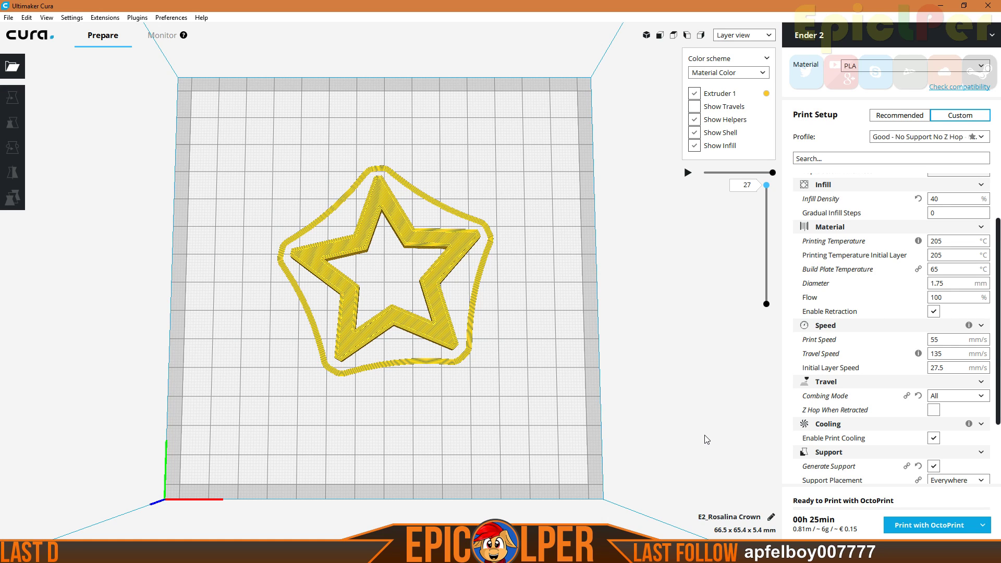
# Set the wand star's uniform scale to 190 % and slice it again
pyautogui.click(464, 240)
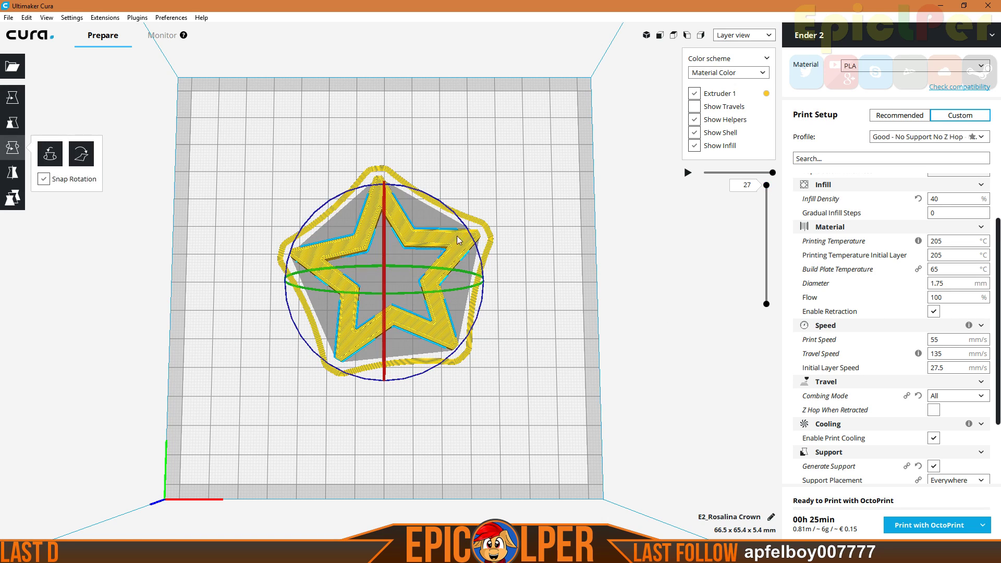
pyautogui.click(9, 125)
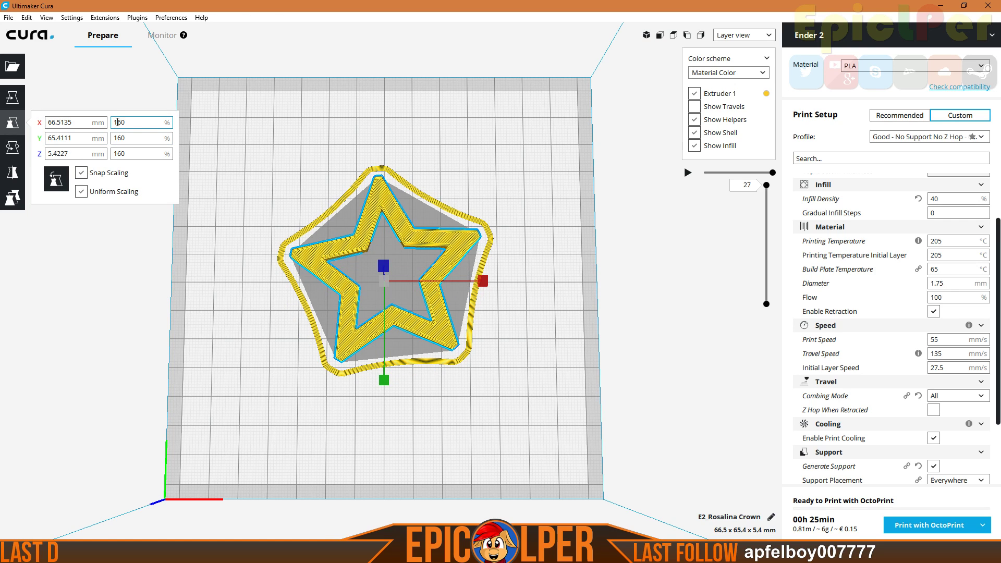
pyautogui.press('Return')
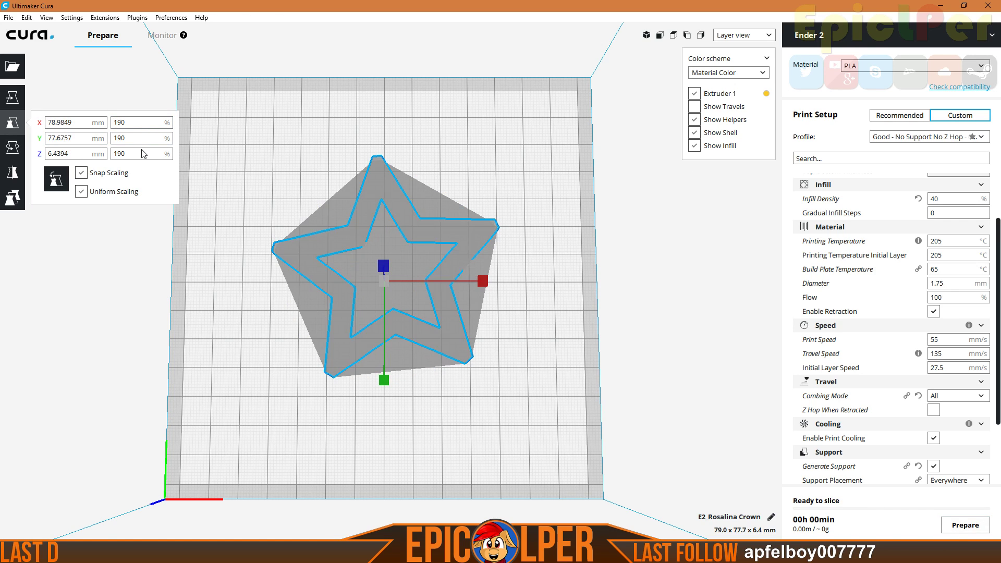
pyautogui.click(625, 332)
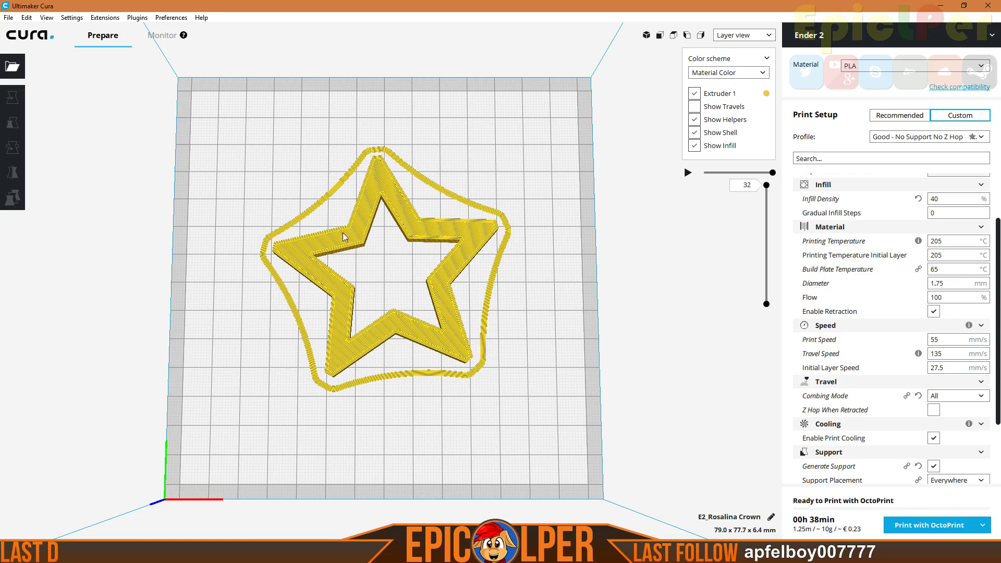
# Examine the enlarged star's sliced layers, lowering the layer range to layer 1 for a close look at the toolpaths
pyautogui.moveTo(557, 389); pyautogui.dragTo(611, 229, button='right')
pyautogui.moveTo(611, 229); pyautogui.dragTo(575, 278, button='middle')
pyautogui.scroll(-3, 576, 278)
pyautogui.moveTo(564, 254); pyautogui.dragTo(550, 274, button='right')
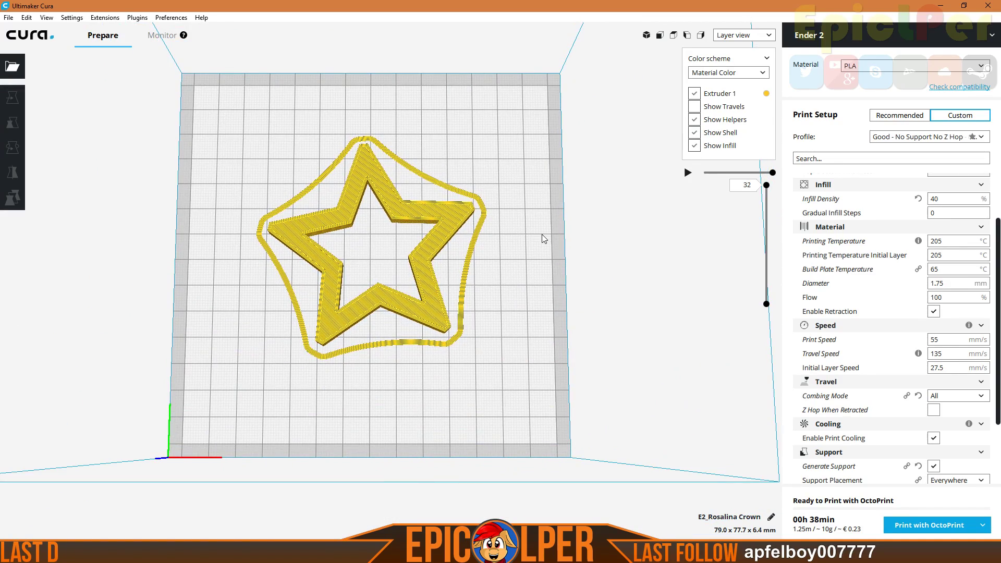
pyautogui.scroll(3, 542, 234)
pyautogui.moveTo(766, 185); pyautogui.dragTo(758, 323)
pyautogui.scroll(3, 542, 203)
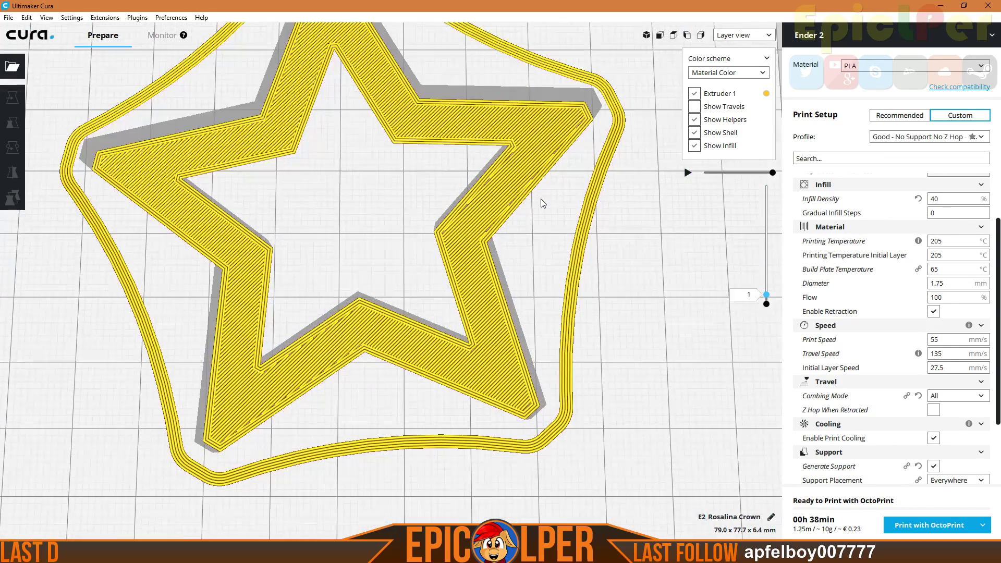
pyautogui.scroll(2, 541, 202)
pyautogui.scroll(-2, 541, 202)
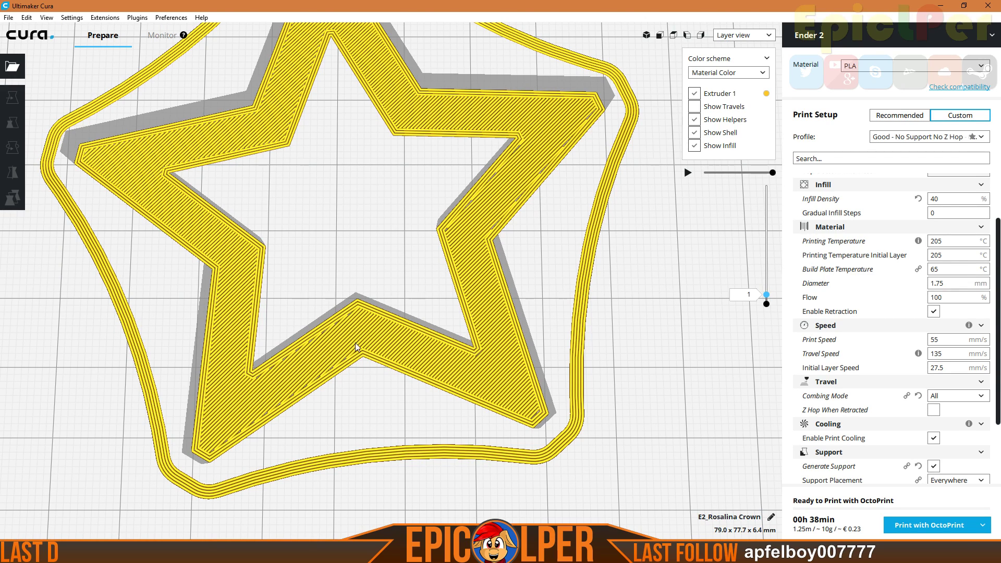
# Rotate the star freely about its vertical axis so its two front points are level, and slice it again
pyautogui.click(486, 330)
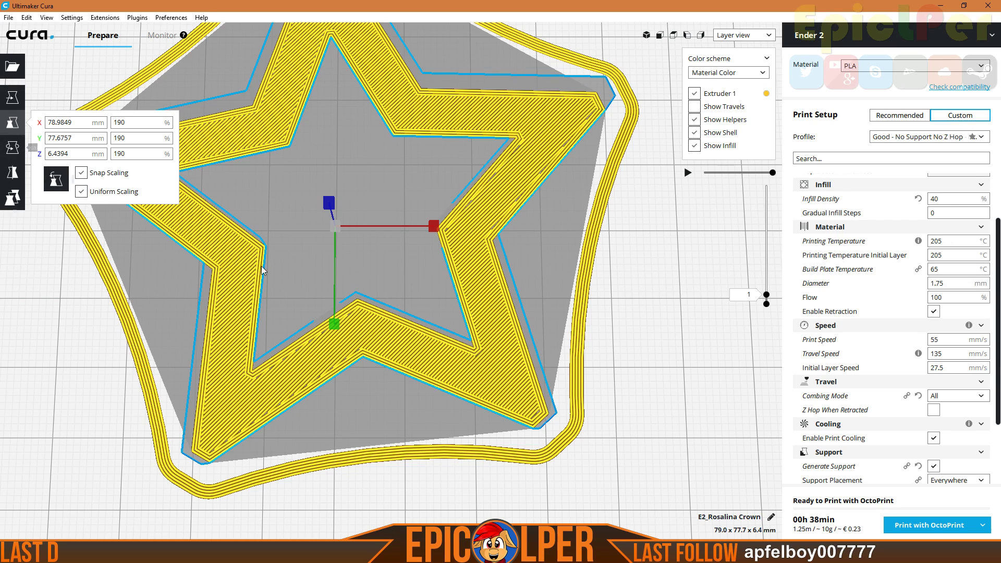
pyautogui.click(13, 148)
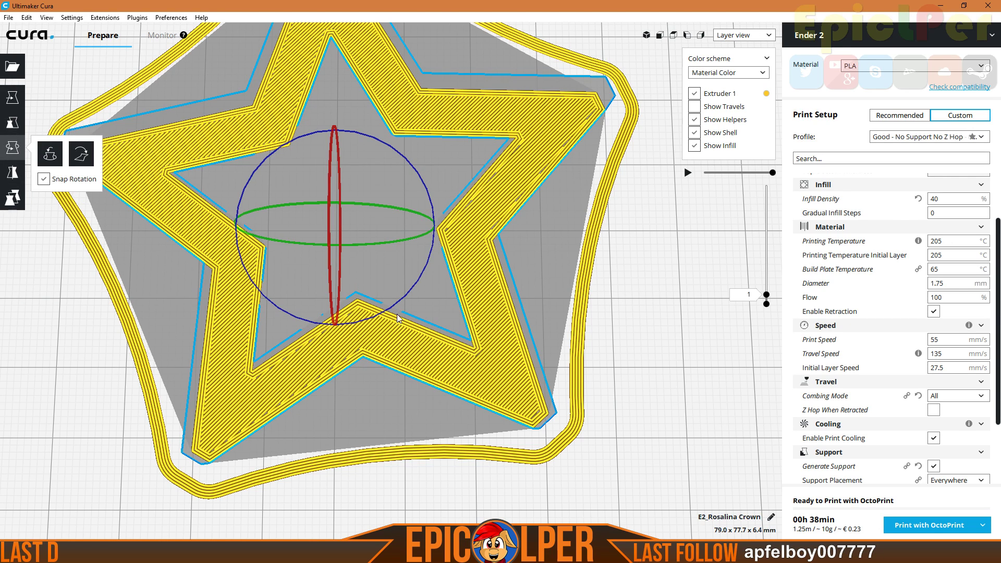
pyautogui.keyDown('shift'); pyautogui.moveTo(392, 311); pyautogui.dragTo(391, 334); pyautogui.keyUp('shift')
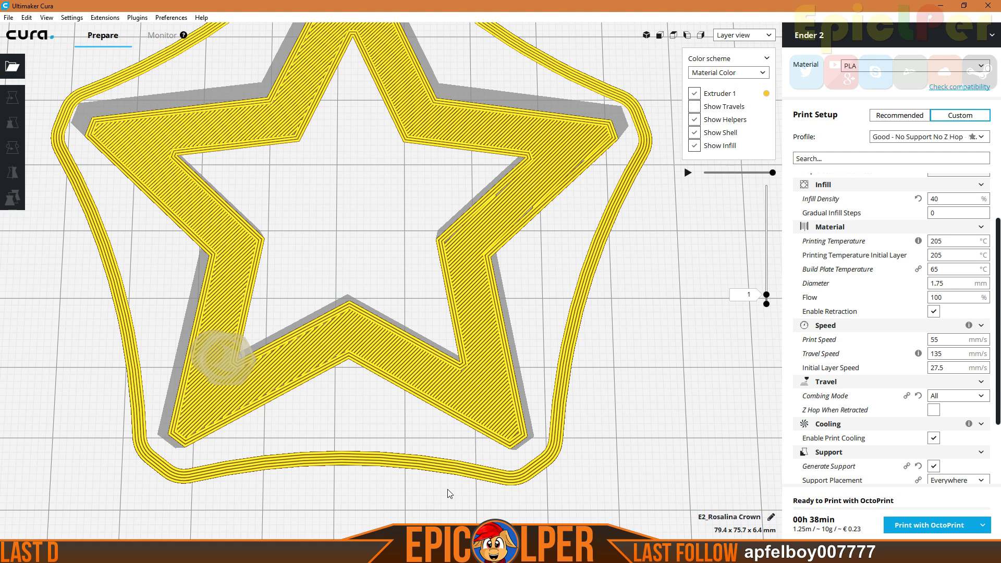
# Fine-tune the star's rotation about its vertical axis in small amounts, re-slicing to compare the first-layer toolpaths at the points
pyautogui.click(469, 411)
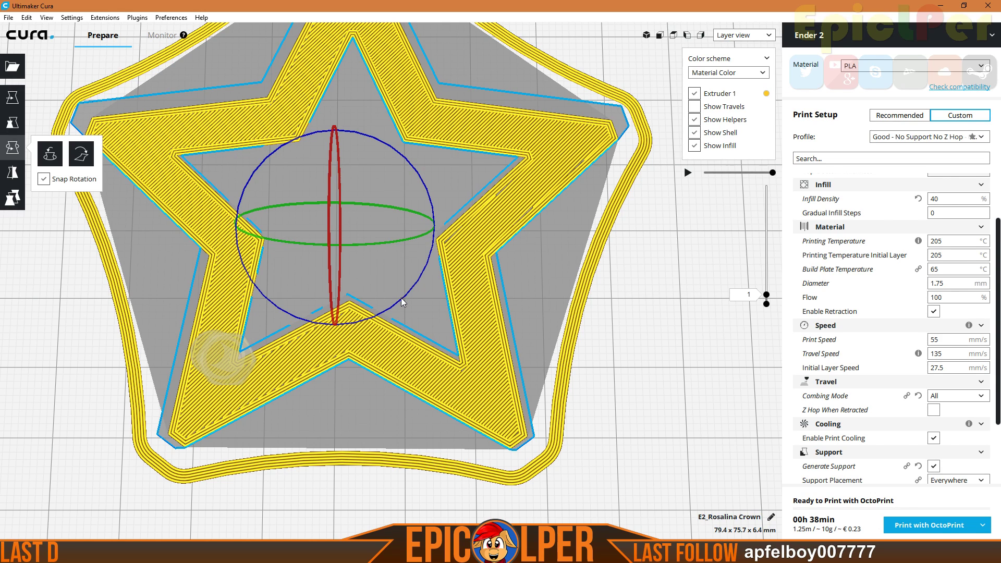
pyautogui.keyDown('shift'); pyautogui.moveTo(400, 307); pyautogui.dragTo(407, 316); pyautogui.keyUp('shift')
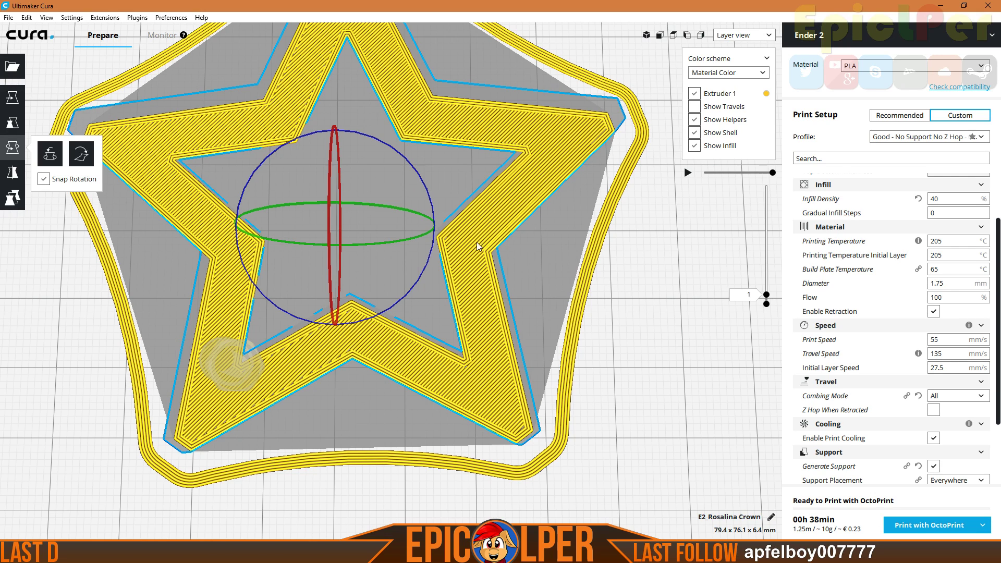
pyautogui.click(9, 152)
pyautogui.click(9, 152)
pyautogui.click(9, 152)
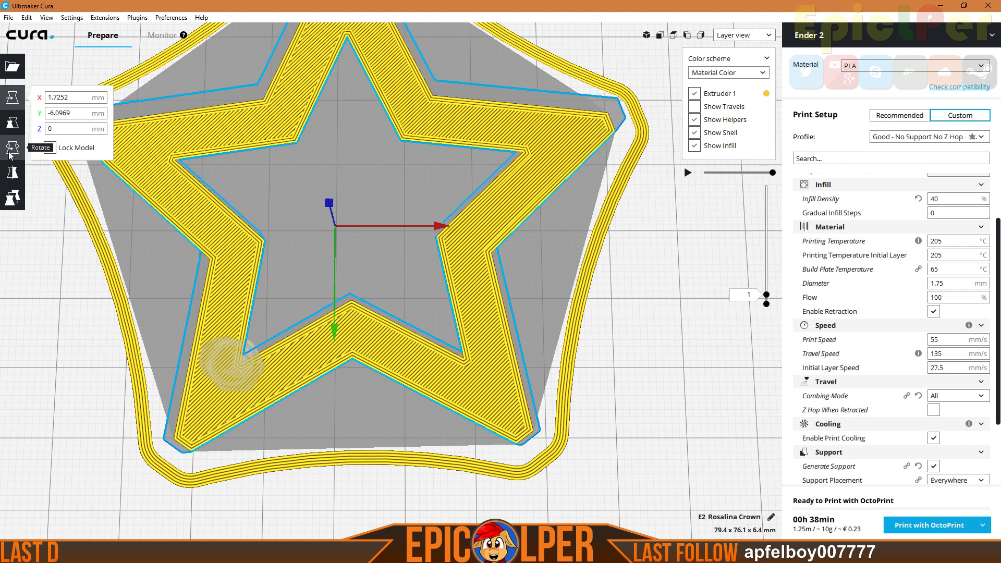
pyautogui.click(9, 152)
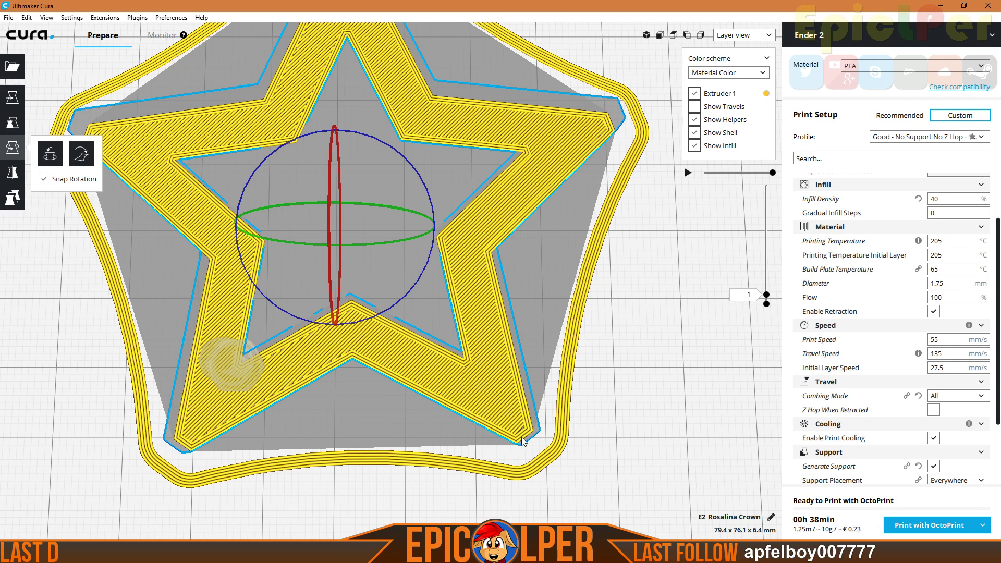
pyautogui.keyDown('shift'); pyautogui.moveTo(390, 312); pyautogui.dragTo(388, 313); pyautogui.keyUp('shift')
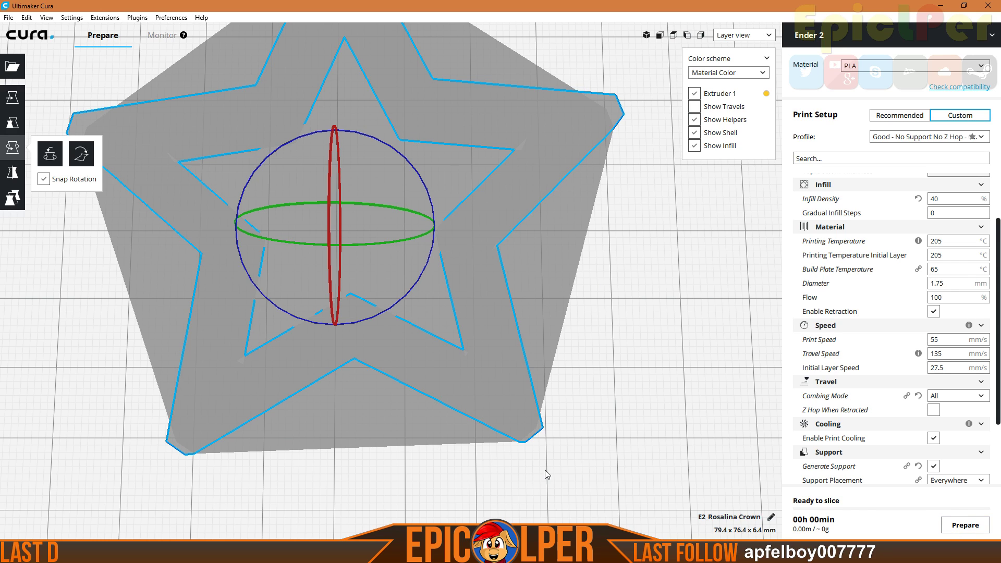
pyautogui.click(287, 553)
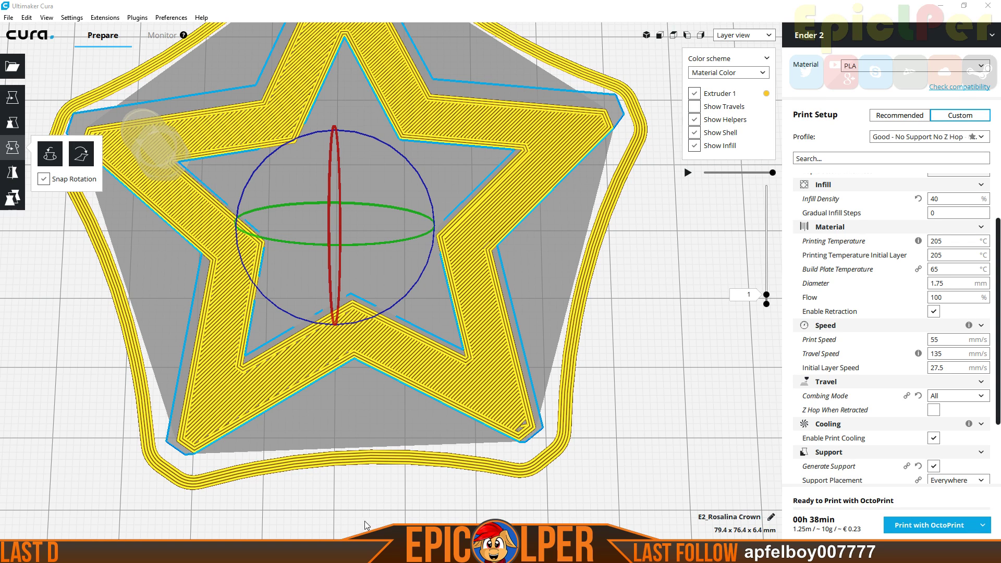
pyautogui.click(523, 434)
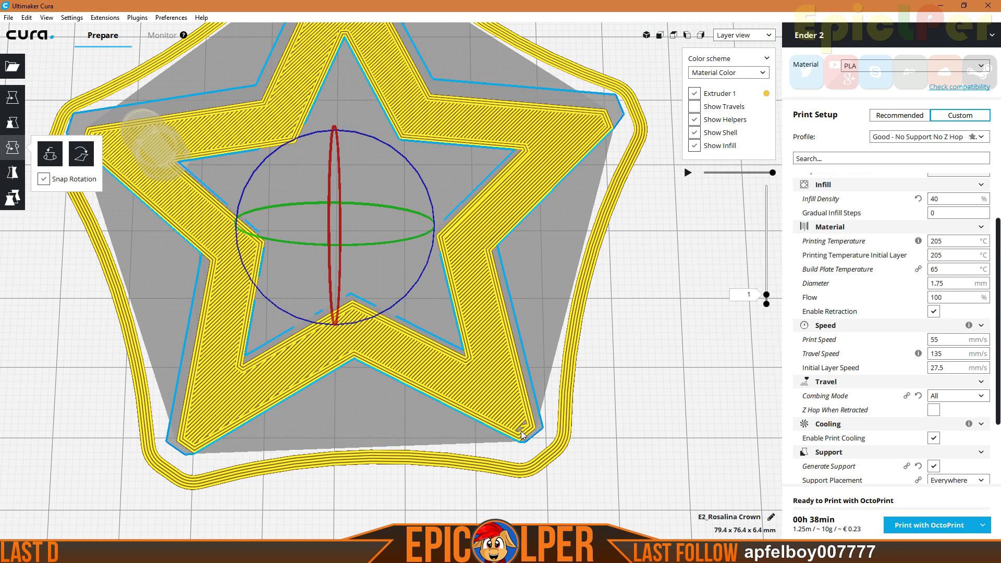
# Undo the star's last rotation and raise the layer range to layer 32 to show the whole sliced star
pyautogui.hotkey('ctrl', 'z')
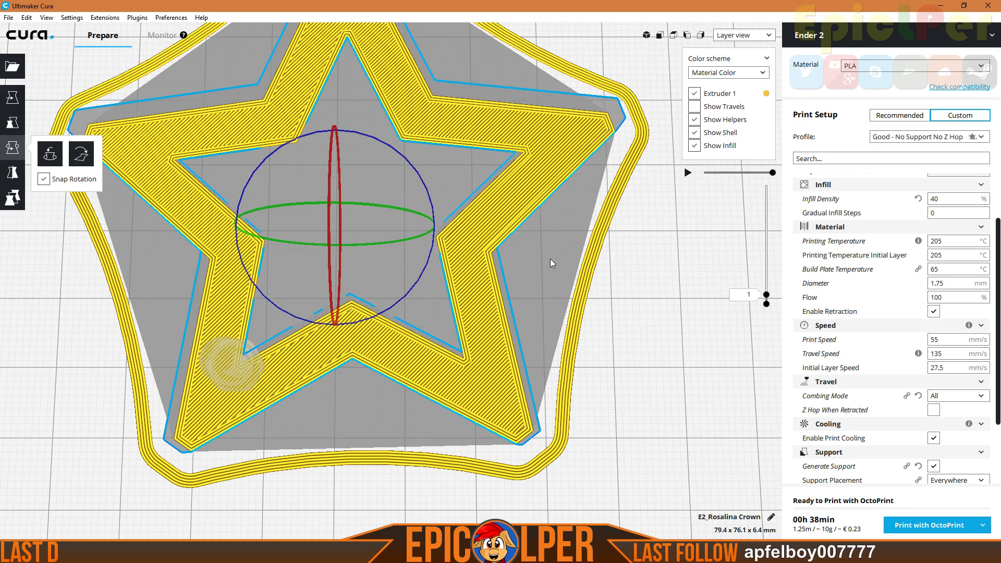
pyautogui.moveTo(546, 270); pyautogui.dragTo(587, 280, button='right')
pyautogui.moveTo(769, 293)
pyautogui.mouseDown()
pyautogui.moveTo(780, 180)
pyautogui.moveTo(764, 304)
pyautogui.moveTo(769, 177)
pyautogui.moveTo(765, 295)
pyautogui.mouseUp()
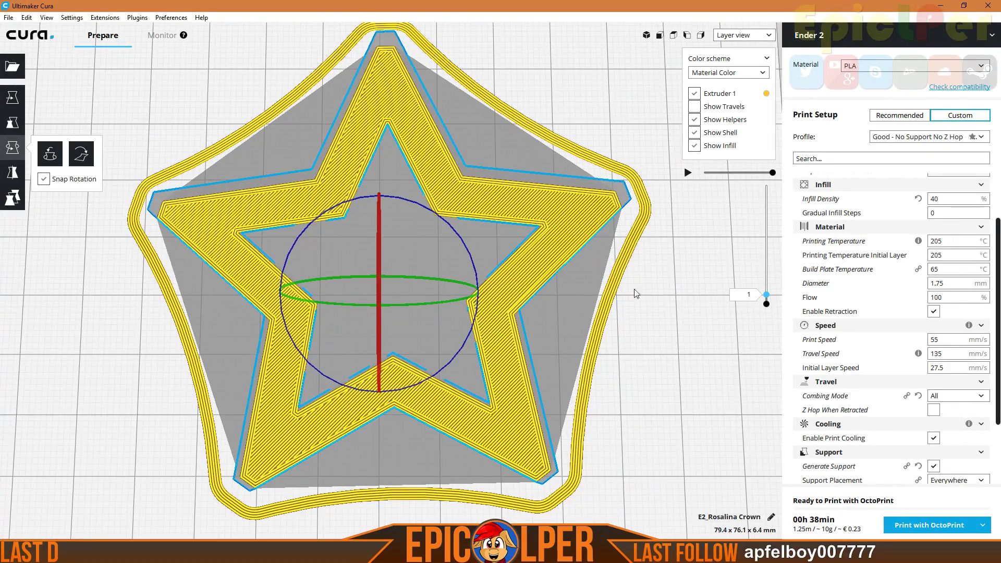
pyautogui.moveTo(766, 295); pyautogui.dragTo(766, 182)
# Rename the print job to Rosalina Star and send it to OctoPrint, dismissing the notifications
pyautogui.click(929, 525)
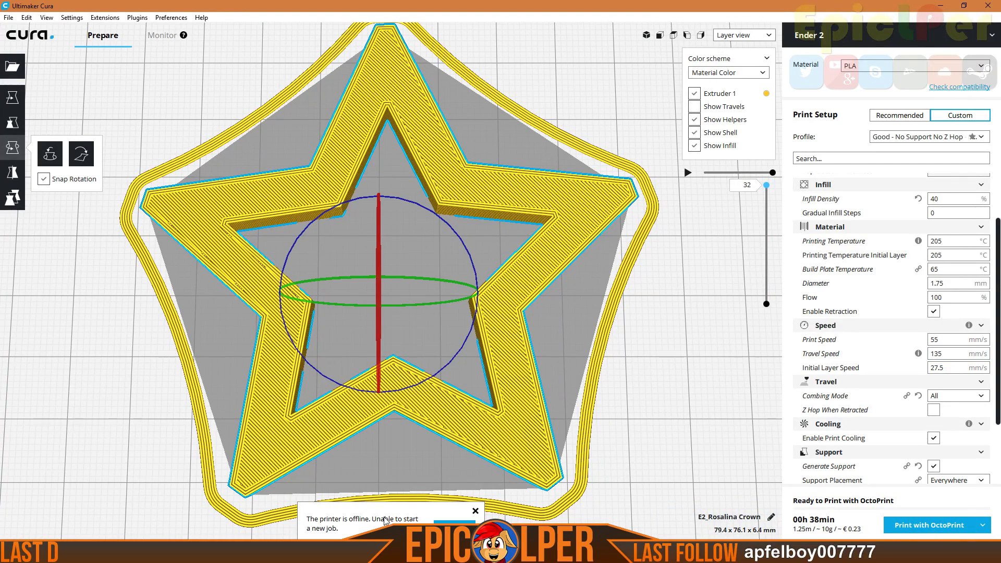
pyautogui.click(475, 512)
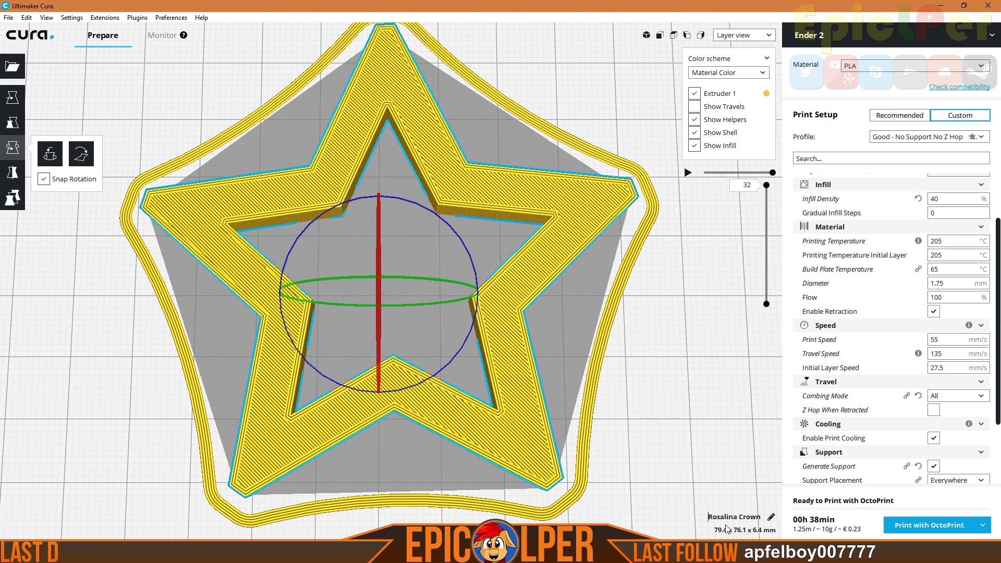
pyautogui.press('BackSpace')
pyautogui.press('BackSpace')
pyautogui.press('BackSpace')
pyautogui.press('BackSpace')
pyautogui.press('BackSpace')
pyautogui.write('Star')
pyautogui.click(932, 526)
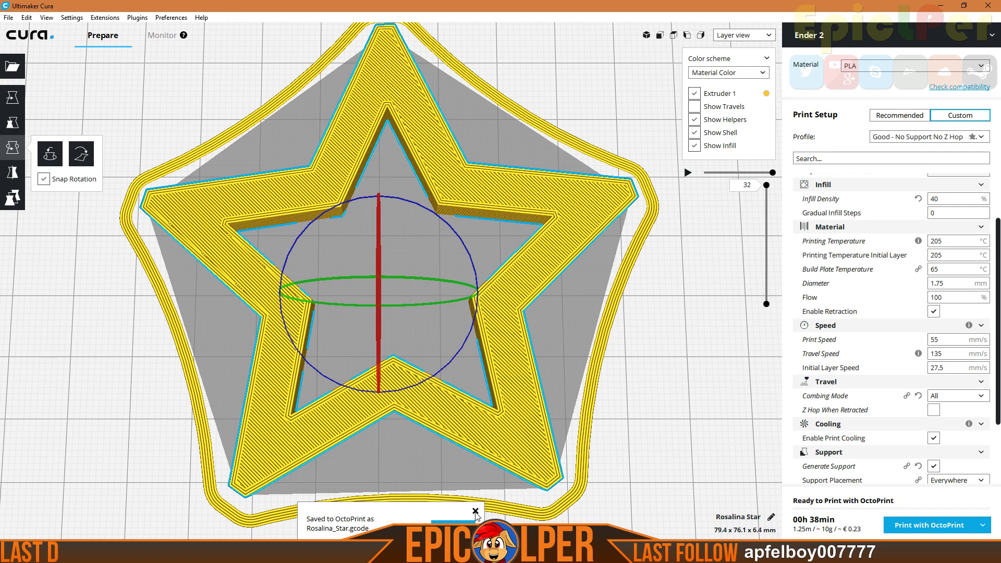
pyautogui.click(475, 514)
pyautogui.click(503, 461)
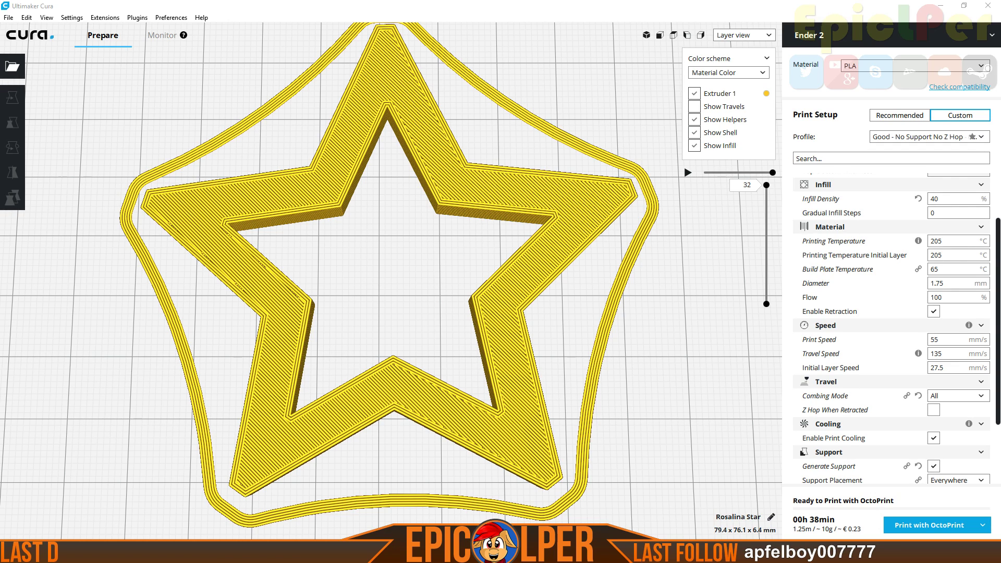
# Check the file list in OctoPrint for the uploaded Rosalina Star.gcode, and return to Cura
pyautogui.hotkey('alt', 'Tab')
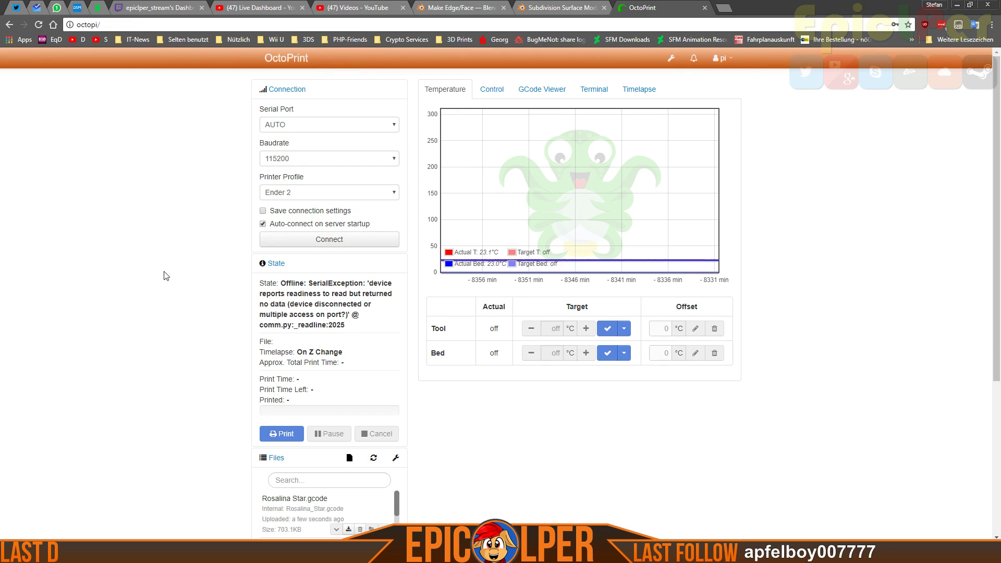
pyautogui.scroll(-4, 166, 275)
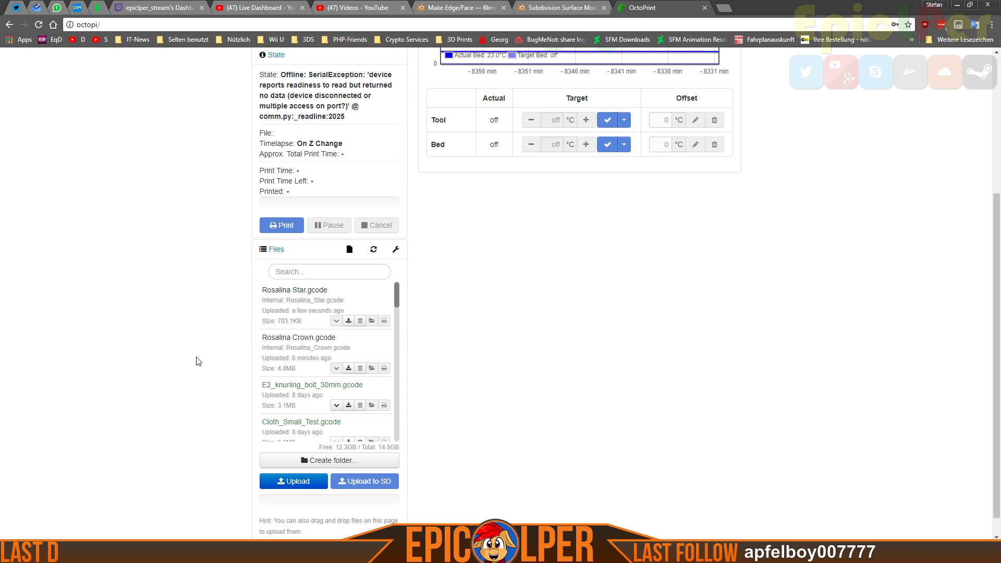
pyautogui.scroll(4, 197, 358)
pyautogui.hotkey('alt', 'Tab')
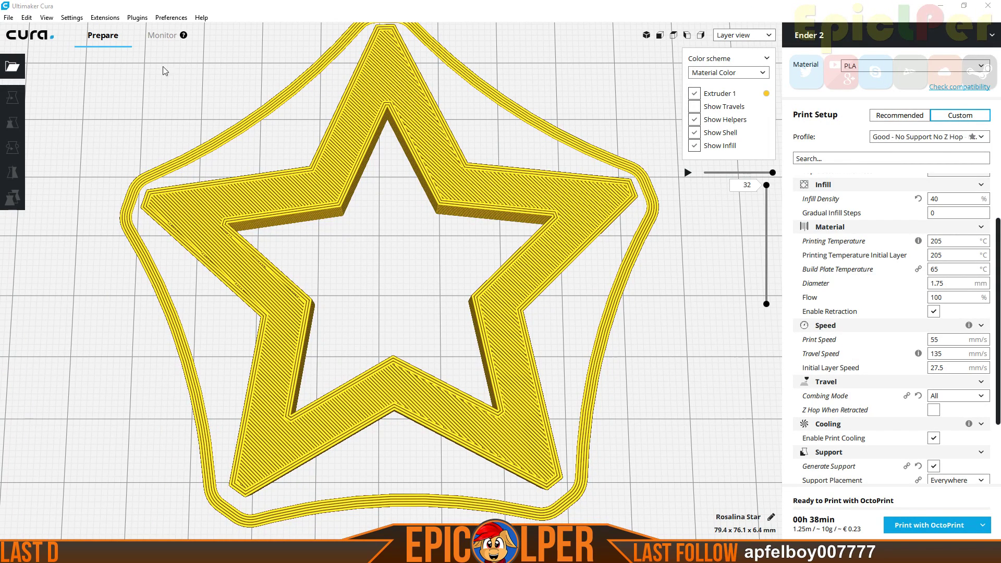
# Delete the wand star from the build plate and switch to Solid view
pyautogui.click(252, 226)
pyautogui.press('Delete')
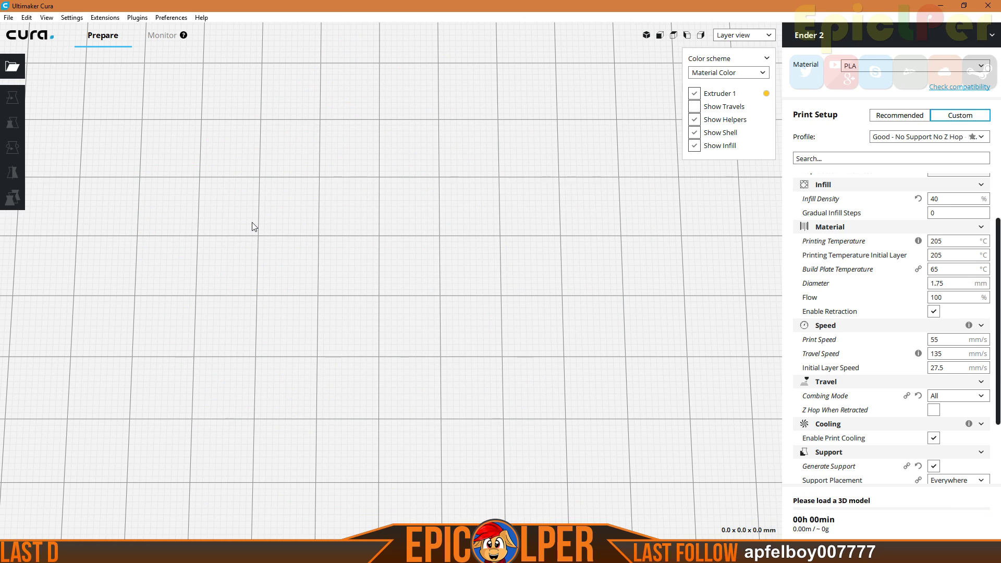
pyautogui.scroll(-5, 252, 222)
pyautogui.click(743, 35)
pyautogui.click(735, 45)
# Try to open Rosalina Breast thingy.stl from the Rosalina folder
pyautogui.click(12, 66)
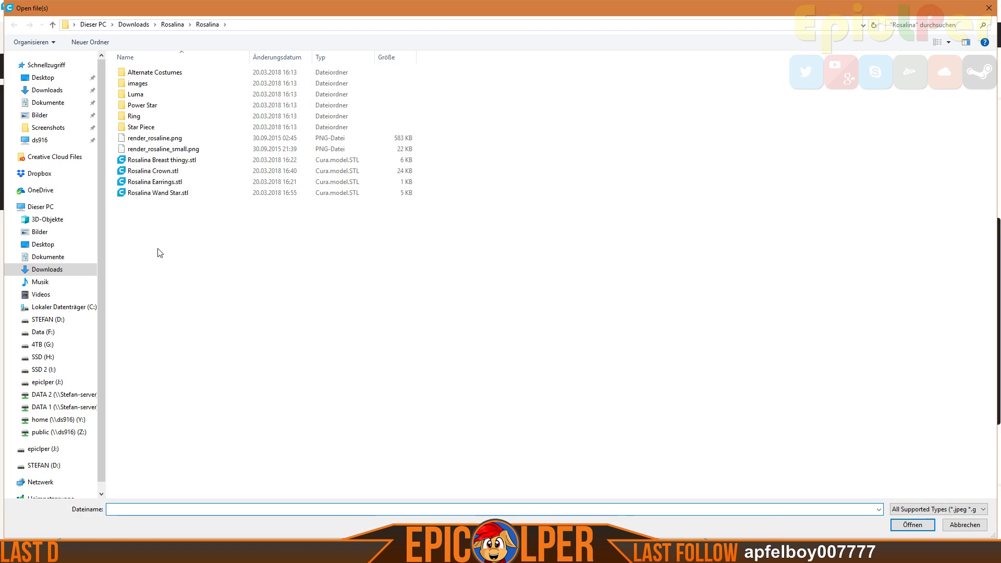
pyautogui.doubleClick(140, 160)
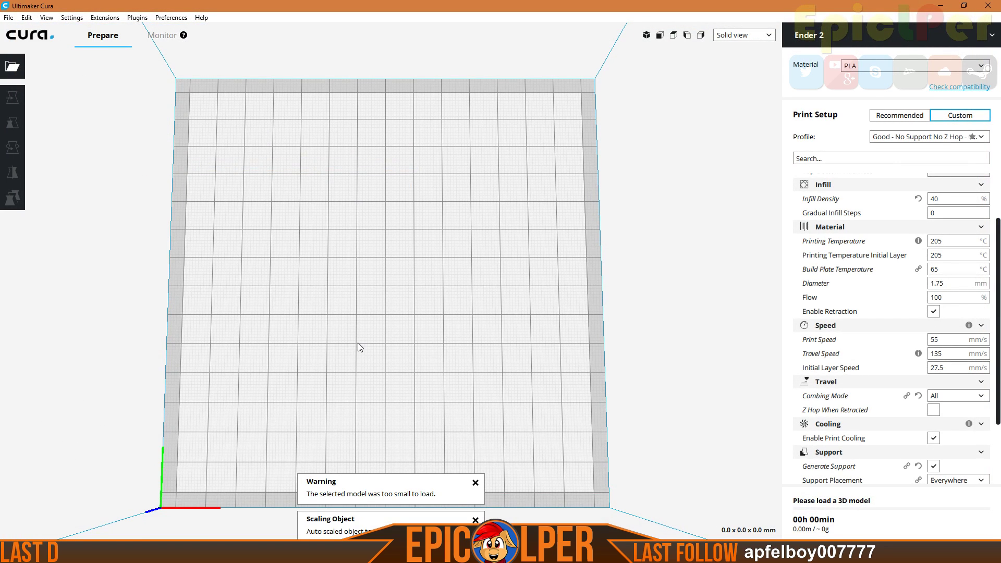
# Switch to Blender and export only the small star below the crown as STL, overwriting Rosalina Breast thingy.stl
pyautogui.hotkey('alt', 'Tab')
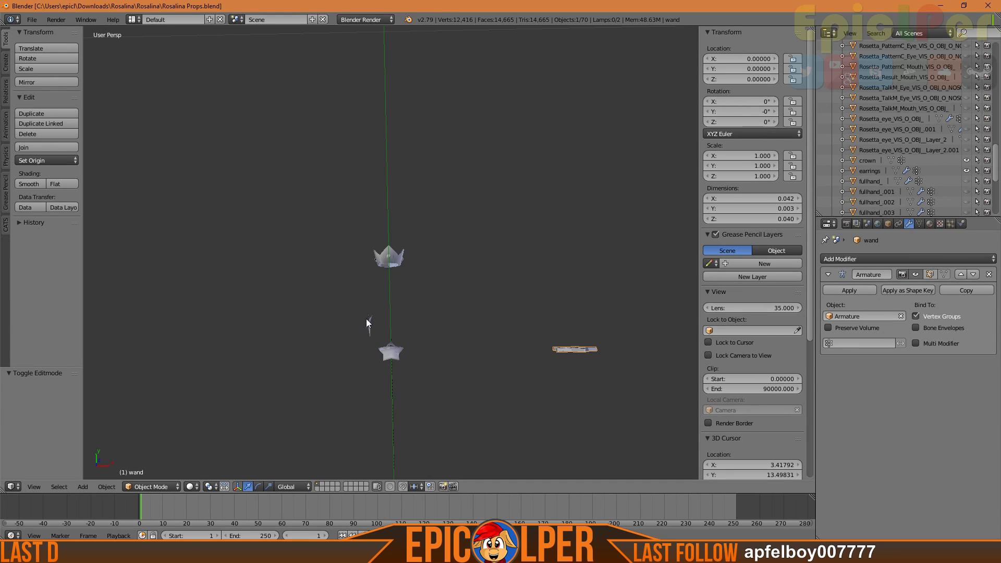
pyautogui.rightClick(395, 352)
pyautogui.click(32, 20)
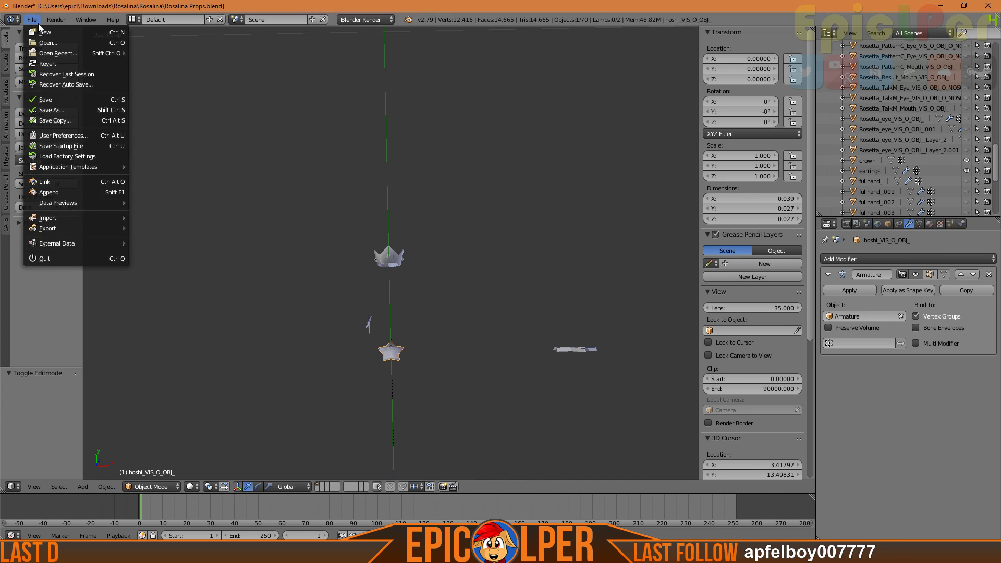
pyautogui.moveTo(86, 230)
pyautogui.click(192, 322)
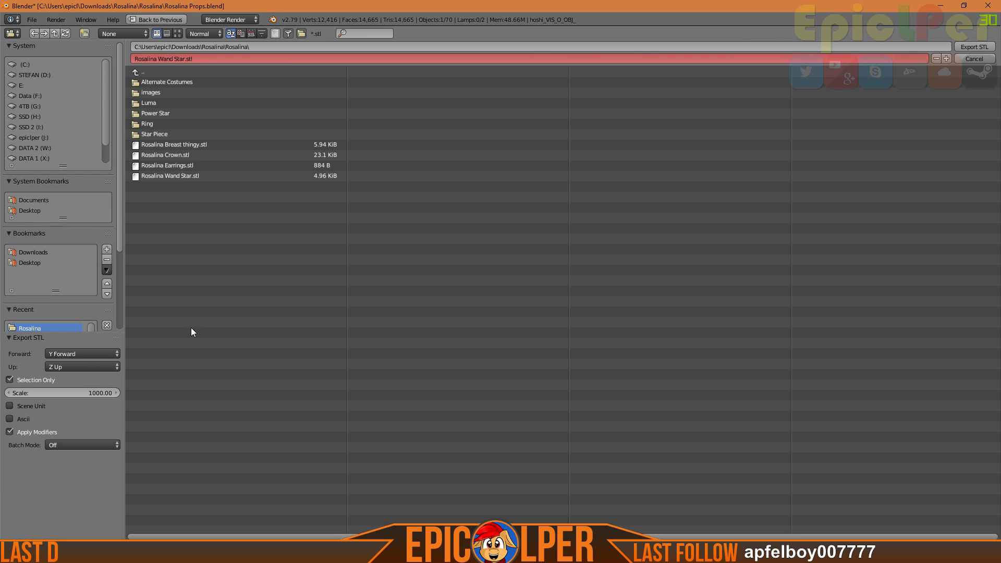
pyautogui.click(175, 145)
pyautogui.doubleClick(175, 145)
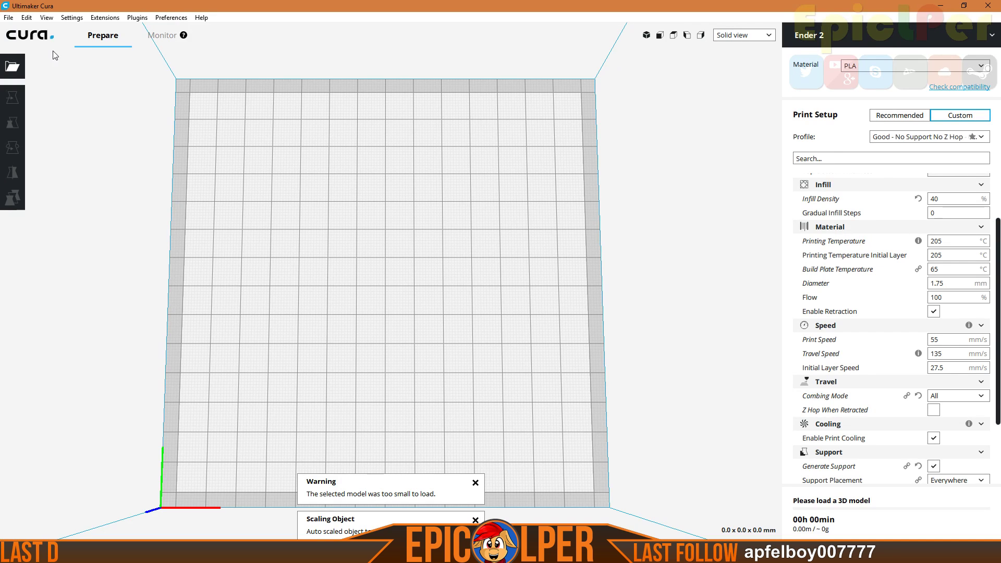
# Open the re-exported Rosalina Breast thingy.stl in Cura and dismiss the old notifications
pyautogui.click(24, 68)
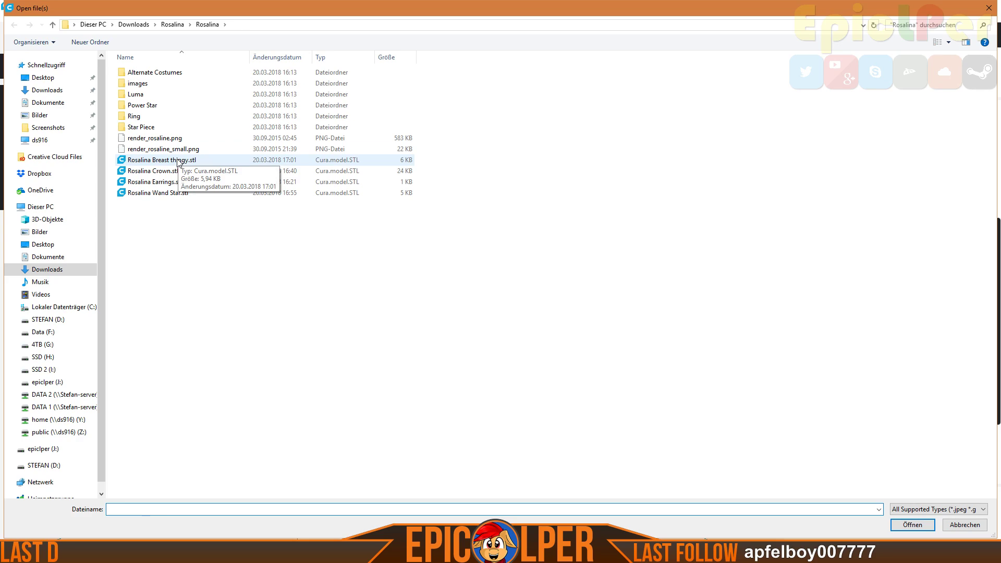
pyautogui.doubleClick(177, 159)
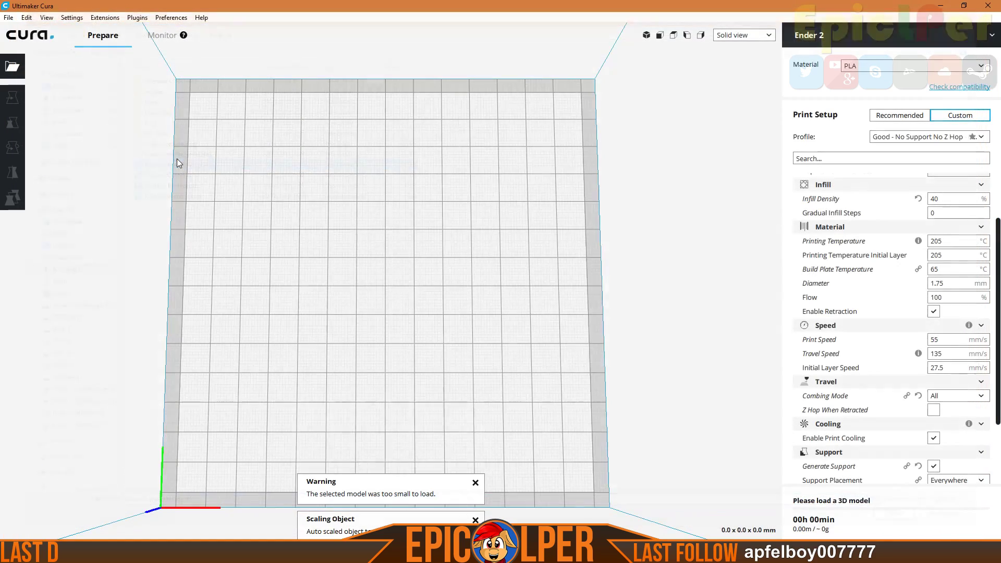
pyautogui.click(475, 482)
pyautogui.click(475, 519)
# Rotate the domed star so its flat back faces the build plate and lay it flat
pyautogui.moveTo(292, 412); pyautogui.dragTo(457, 332, button='right')
pyautogui.click(382, 310)
pyautogui.moveTo(480, 312); pyautogui.dragTo(521, 344)
pyautogui.moveTo(561, 409); pyautogui.dragTo(334, 306, button='right')
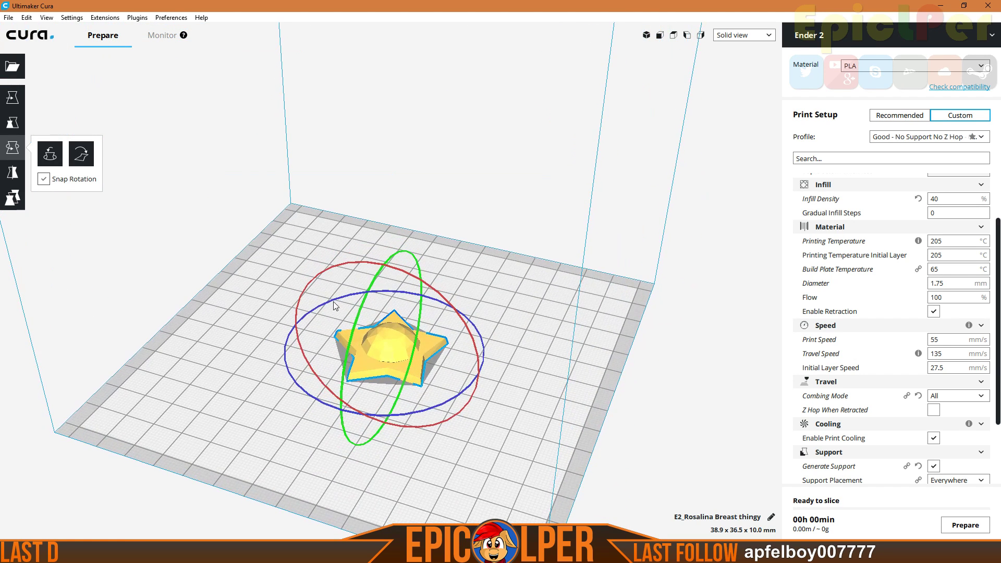
pyautogui.click(81, 153)
pyautogui.moveTo(521, 235); pyautogui.dragTo(497, 269, button='right')
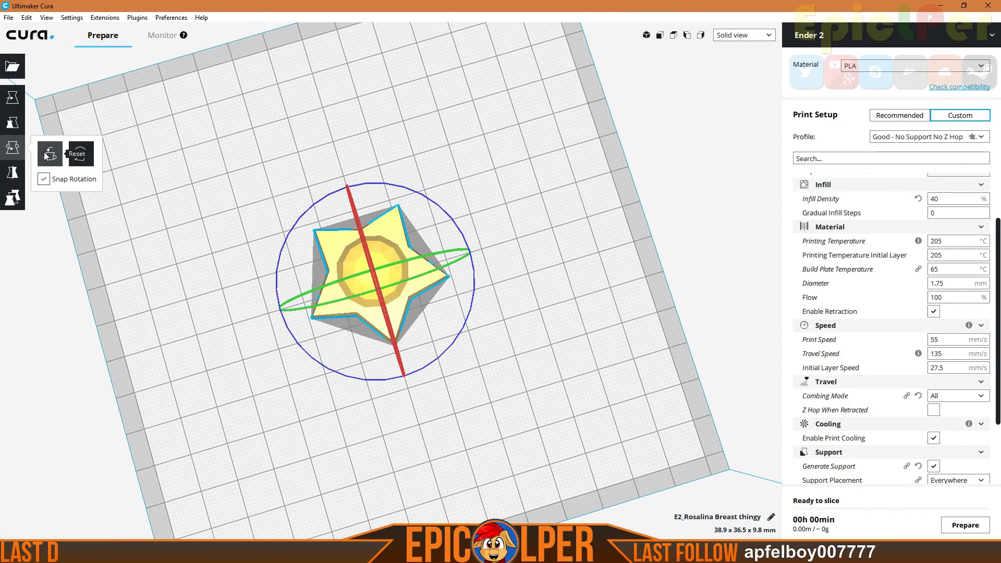
# Scale the domed star uniformly to 160 % and lay it flat on the build plate again
pyautogui.click(13, 122)
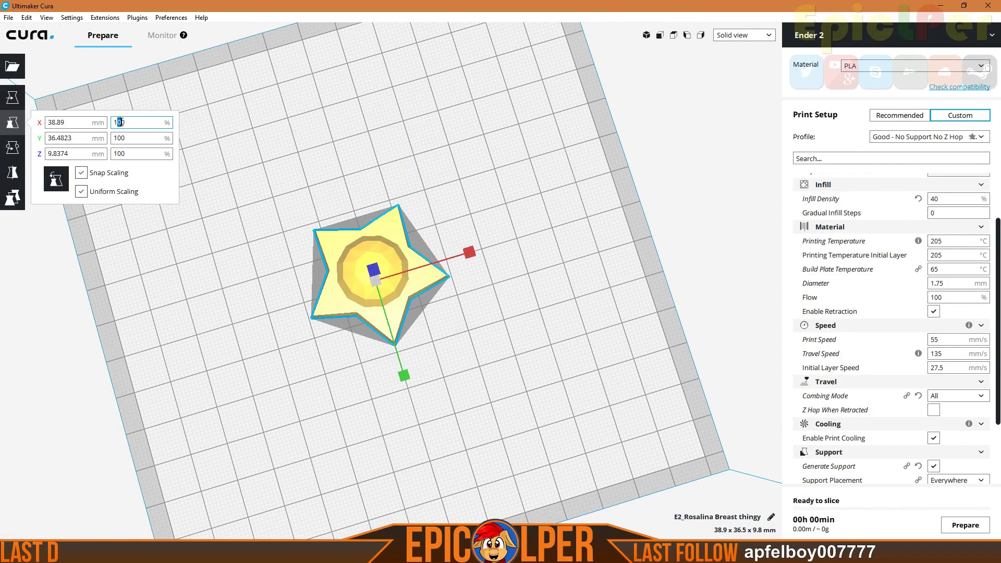
pyautogui.press('Tab')
pyautogui.moveTo(224, 344); pyautogui.dragTo(349, 357, button='right')
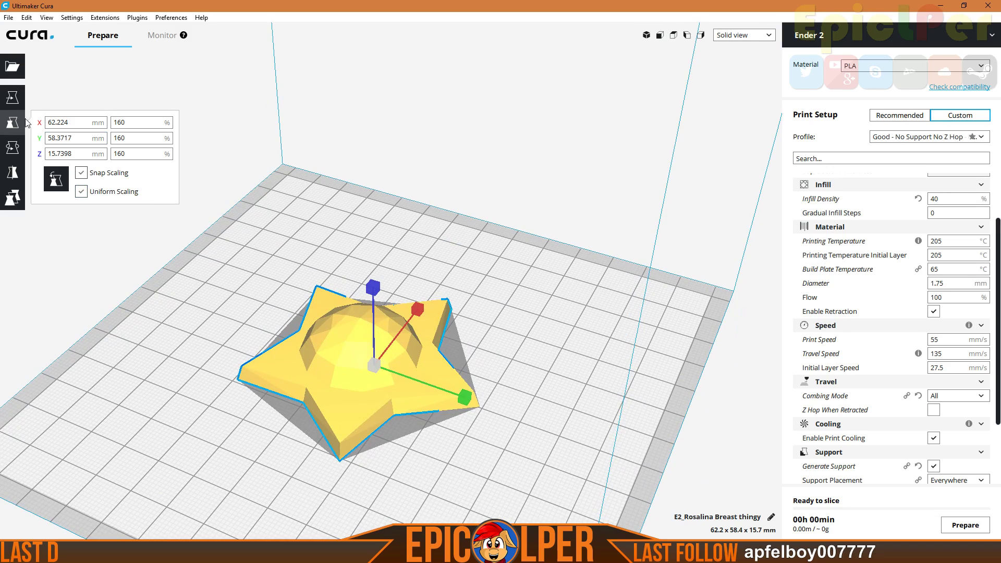
pyautogui.click(13, 149)
pyautogui.click(82, 155)
pyautogui.moveTo(179, 335); pyautogui.dragTo(508, 230, button='right')
# Slice the domed star in Layer view and lower the layer range to layer 1 to examine its first layer
pyautogui.click(757, 36)
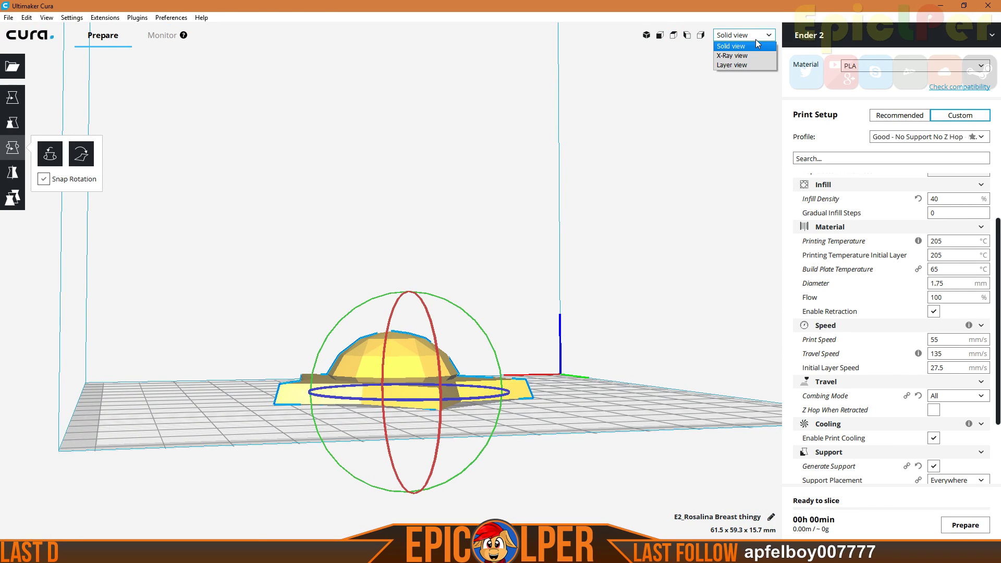
pyautogui.click(732, 65)
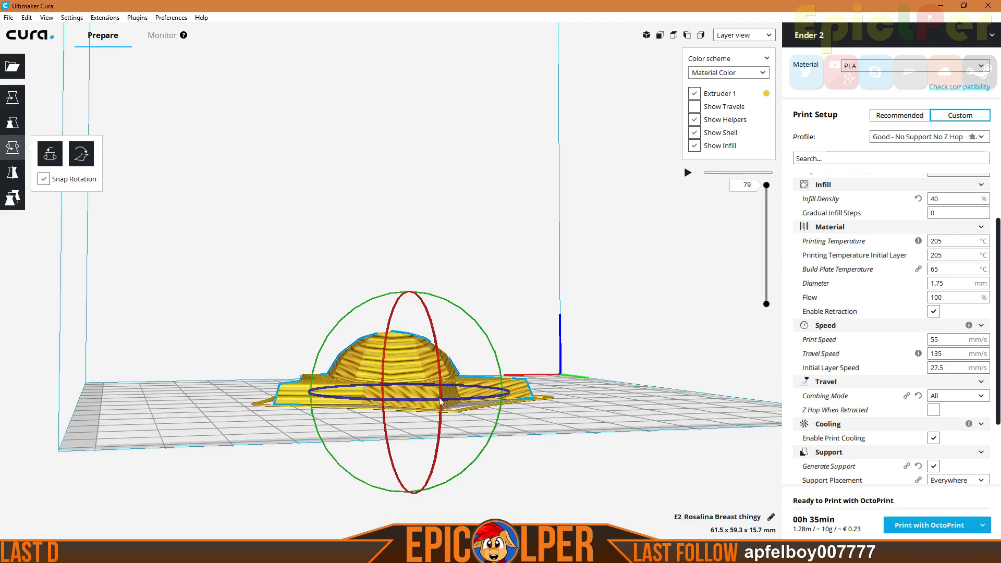
pyautogui.moveTo(600, 386); pyautogui.dragTo(369, 495, button='right')
pyautogui.scroll(5, 465, 407)
pyautogui.moveTo(654, 340); pyautogui.dragTo(763, 252, button='right')
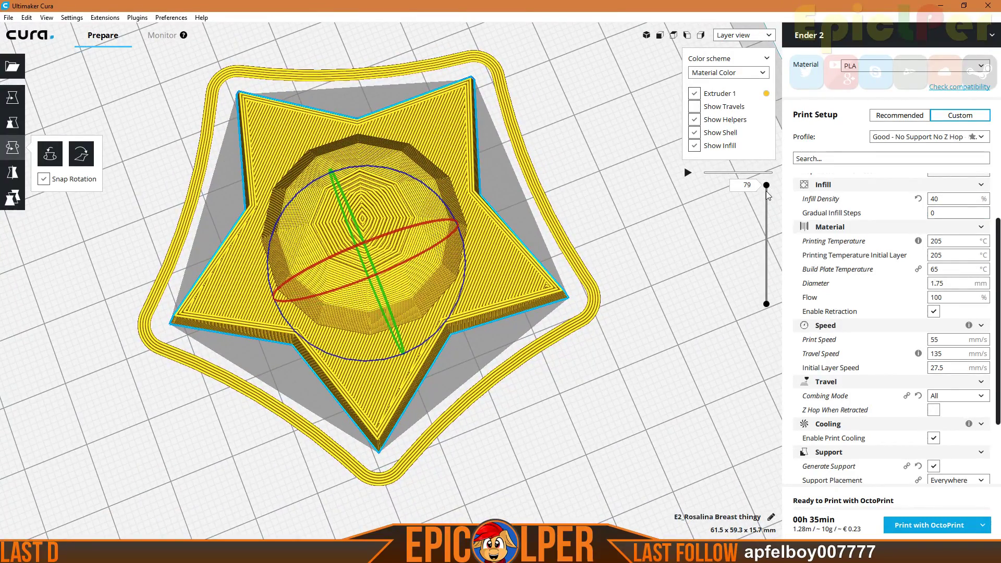
pyautogui.moveTo(769, 200); pyautogui.dragTo(751, 300)
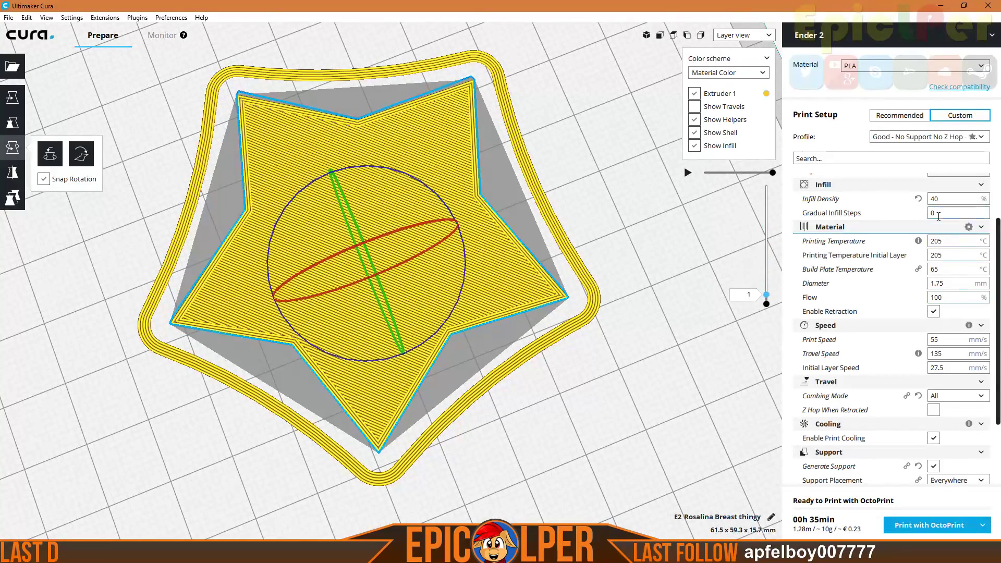
# Set the infill density to 20 %, re-slice, and raise the layer range to layer 79
pyautogui.scroll(3, 868, 252)
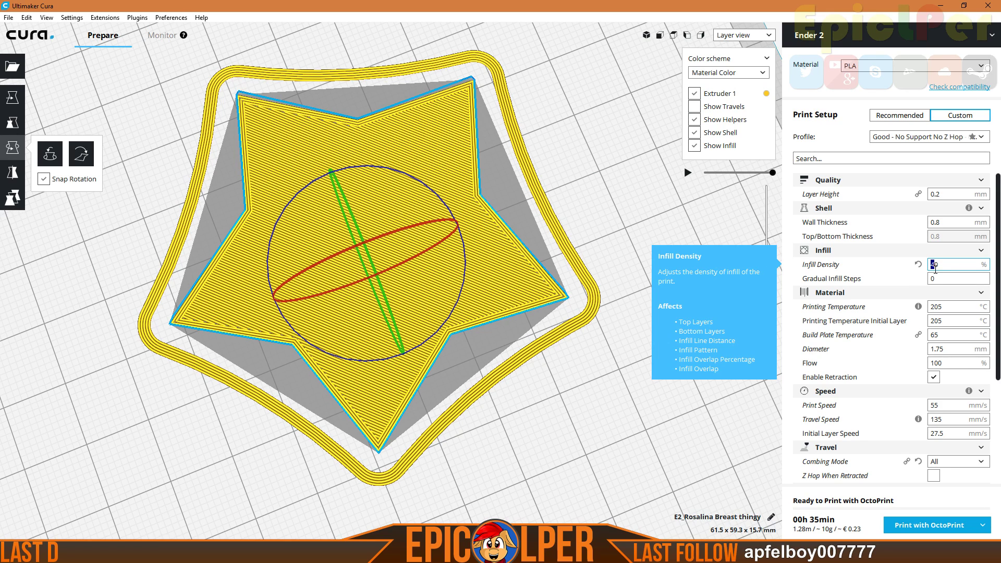
pyautogui.write('2')
pyautogui.press('Tab')
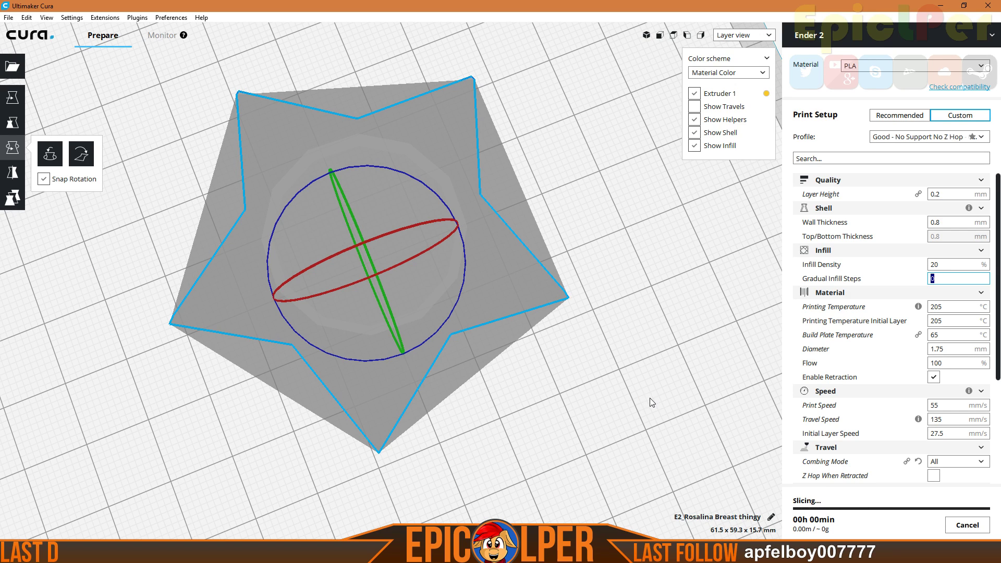
pyautogui.moveTo(519, 401); pyautogui.dragTo(727, 280, button='right')
pyautogui.moveTo(767, 298); pyautogui.dragTo(771, 186)
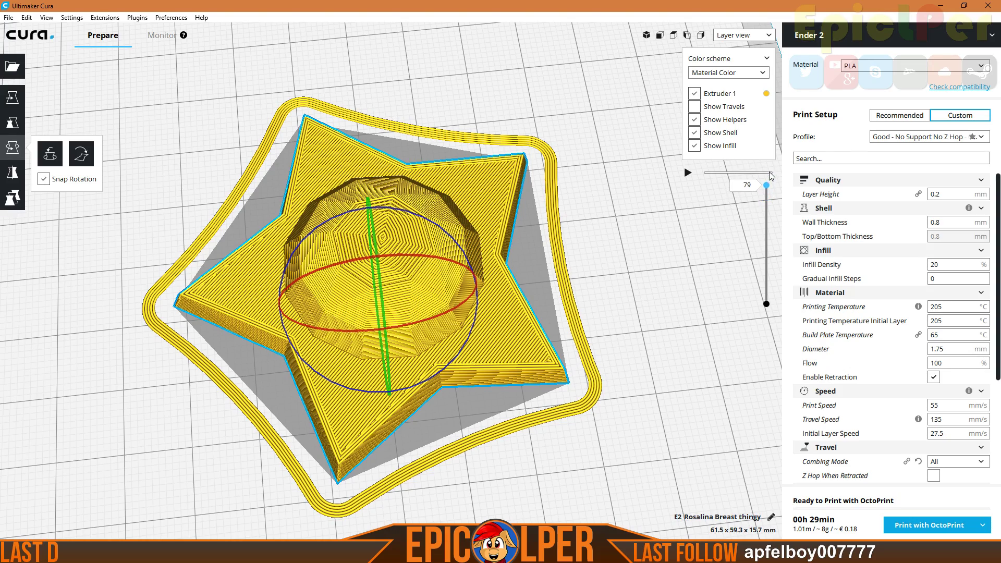
# Examine the domed star's outer shape and lower the layer range to layer 21 for a close look at the dome's infill
pyautogui.moveTo(733, 223); pyautogui.dragTo(678, 342, button='right')
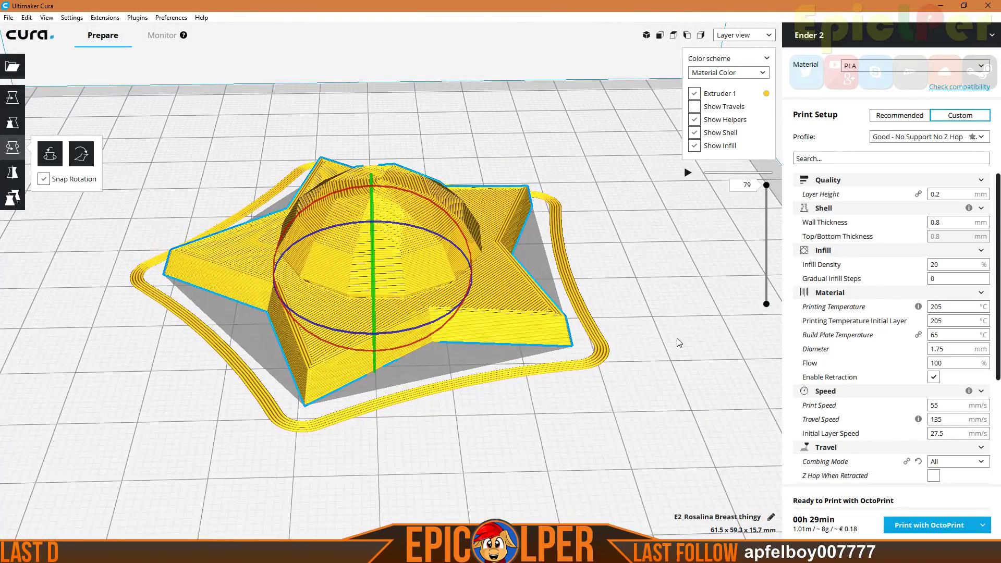
pyautogui.moveTo(669, 329); pyautogui.dragTo(668, 338, button='middle')
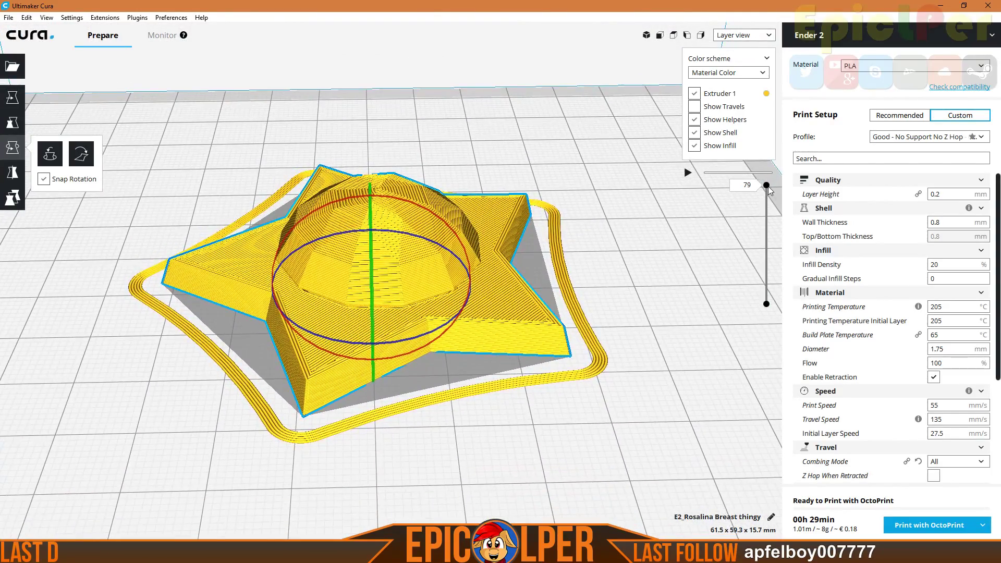
pyautogui.moveTo(766, 198); pyautogui.dragTo(760, 349)
pyautogui.moveTo(768, 305); pyautogui.dragTo(764, 276)
pyautogui.scroll(5, 553, 153)
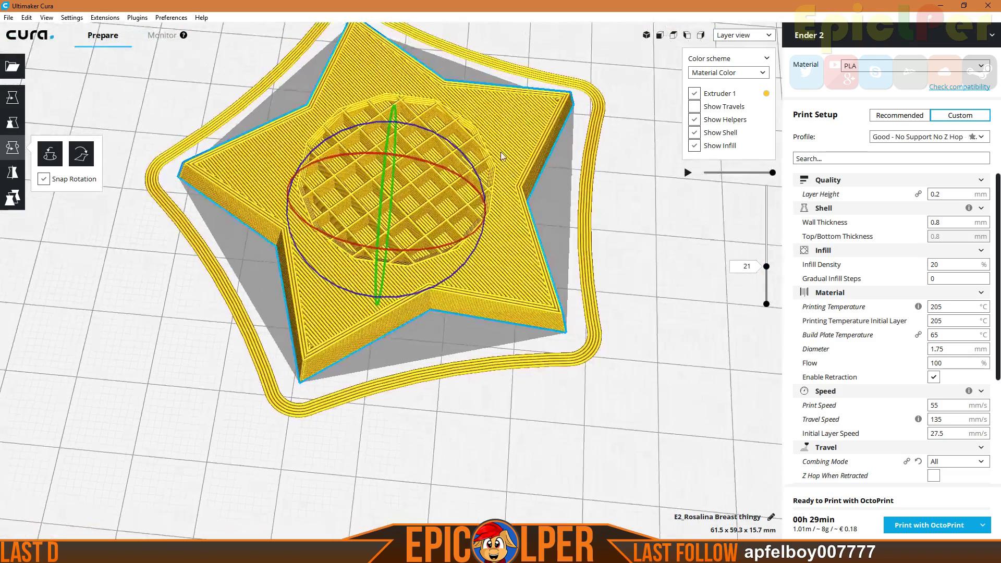
pyautogui.scroll(3, 553, 153)
pyautogui.scroll(-3, 540, 217)
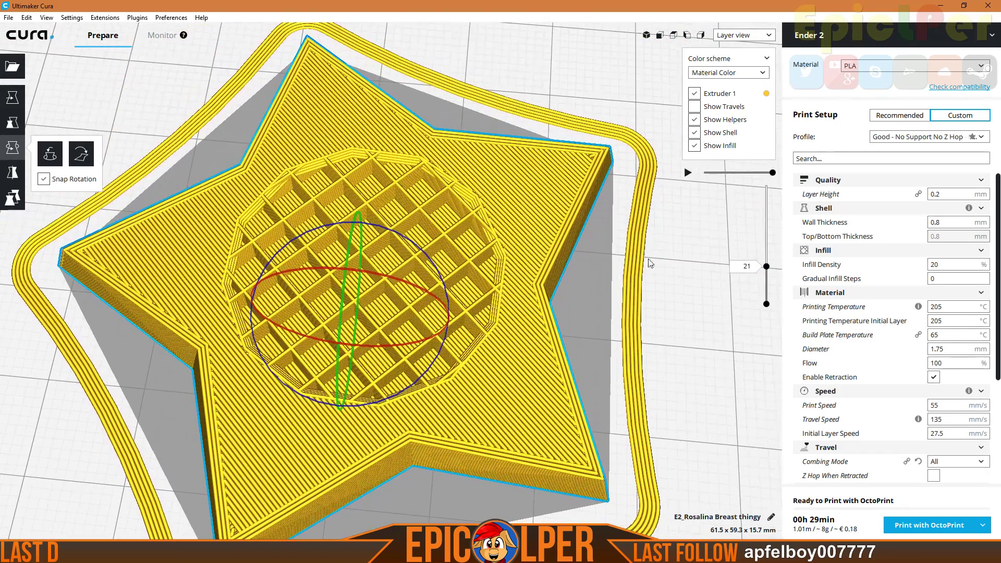
# Lower the layer range to the star's inner infill and step upward layer by layer to examine how the top surface closes
pyautogui.moveTo(767, 273); pyautogui.dragTo(767, 282)
pyautogui.press('Up')
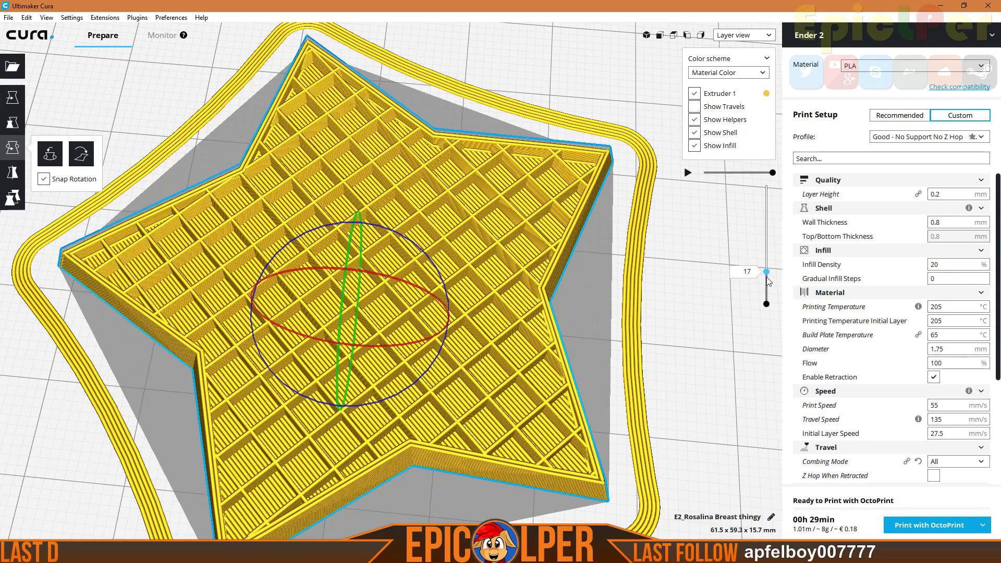
pyautogui.press('Up')
pyautogui.press('Up')
pyautogui.press('Up')
pyautogui.press('Up')
pyautogui.press('Up')
pyautogui.press('Up')
pyautogui.press('Up')
pyautogui.press('Up')
pyautogui.press('Up')
pyautogui.press('Up')
pyautogui.press('Up')
pyautogui.press('Up')
pyautogui.press('Up')
pyautogui.press('Up')
pyautogui.press('Up')
pyautogui.press('Up')
pyautogui.press('Up')
pyautogui.press('Up')
pyautogui.press('Up')
pyautogui.press('Up')
pyautogui.press('Up')
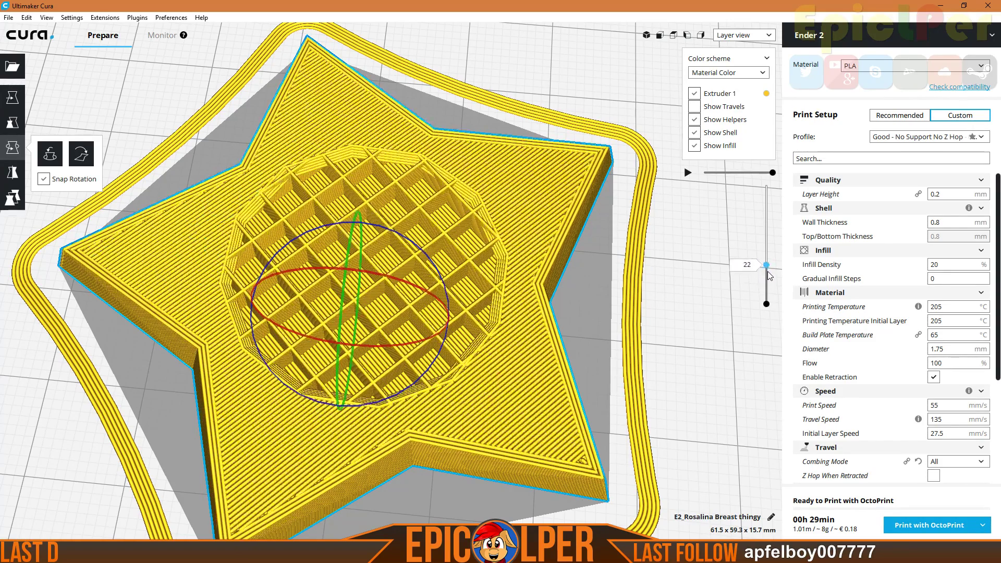
# Name the print job Rosalina Breast Thingy and send the sliced domed star to OctoPrint
pyautogui.moveTo(697, 308); pyautogui.dragTo(701, 296, button='right')
pyautogui.scroll(-4, 699, 295)
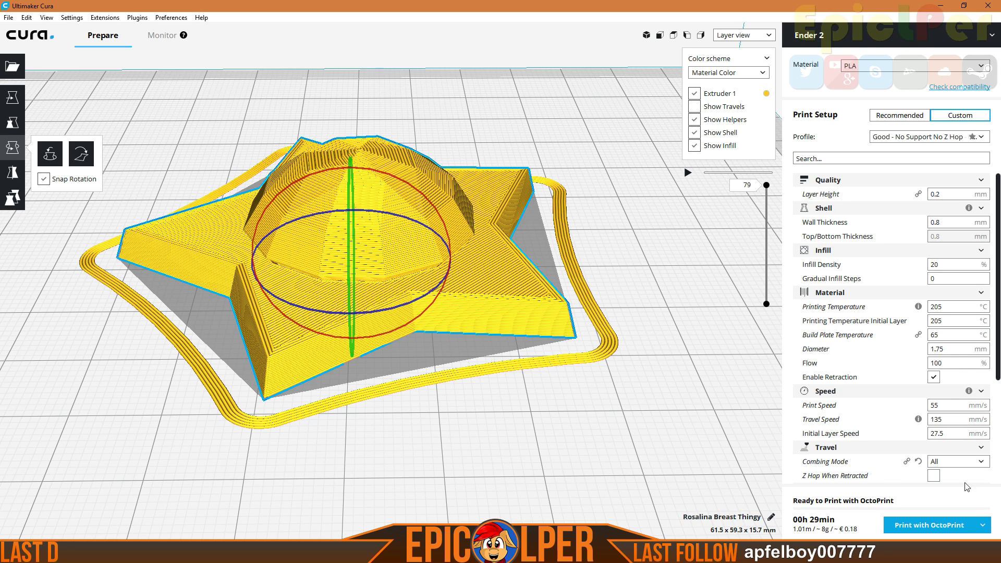
pyautogui.click(964, 524)
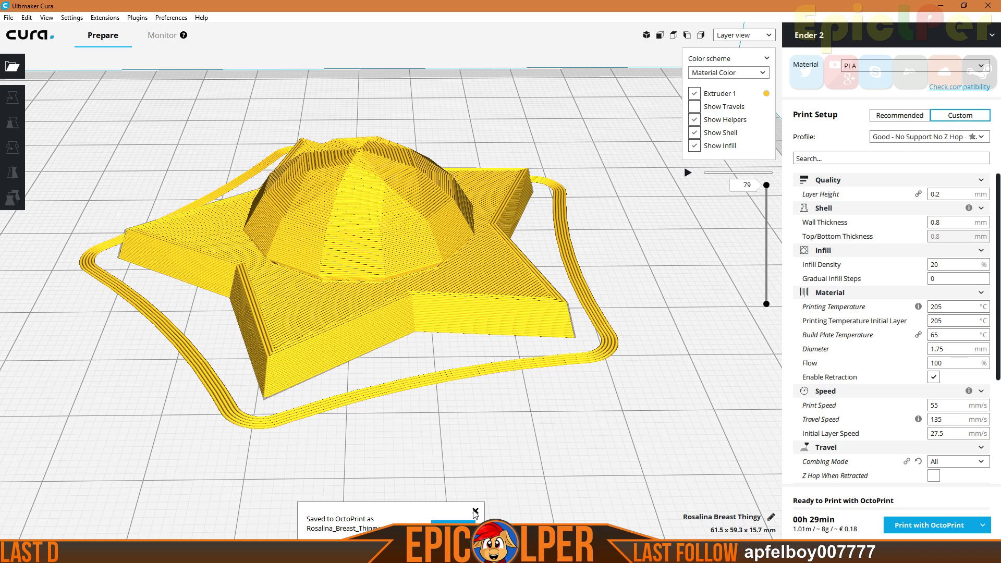
pyautogui.click(475, 511)
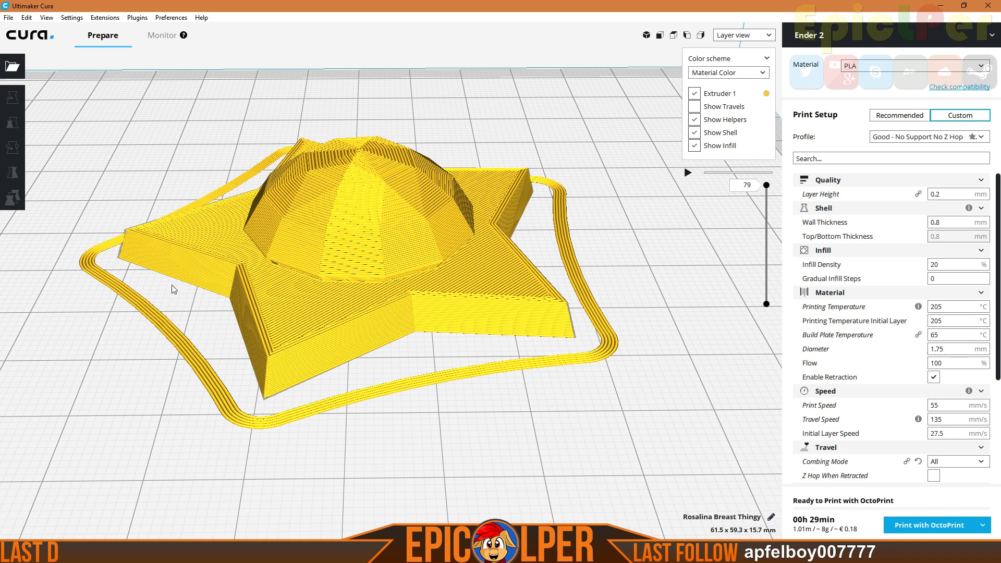
# Delete the domed star from the build plate and try to load Rosalina Earrings.stl
pyautogui.click(252, 249)
pyautogui.press('Delete')
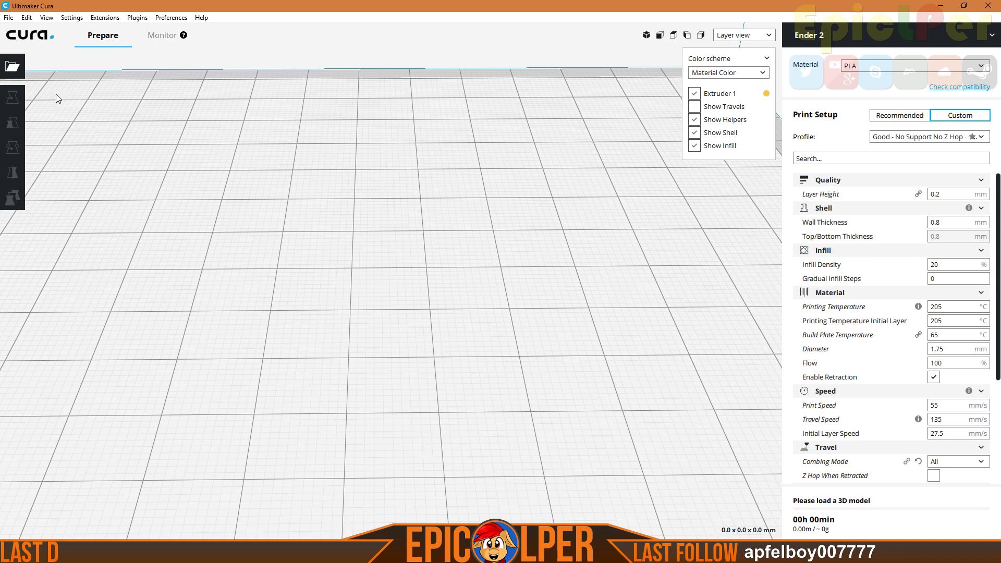
pyautogui.click(20, 70)
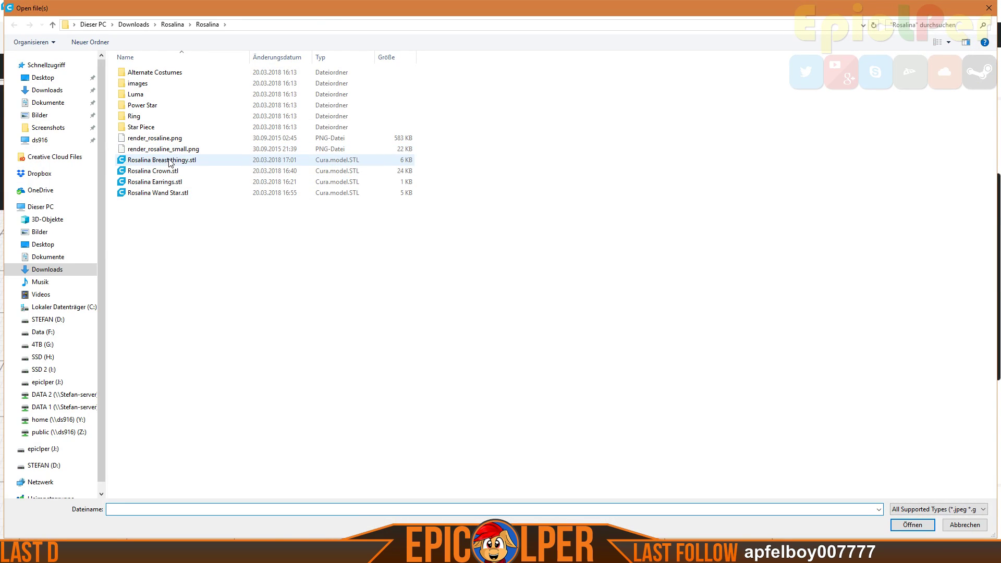
pyautogui.doubleClick(171, 182)
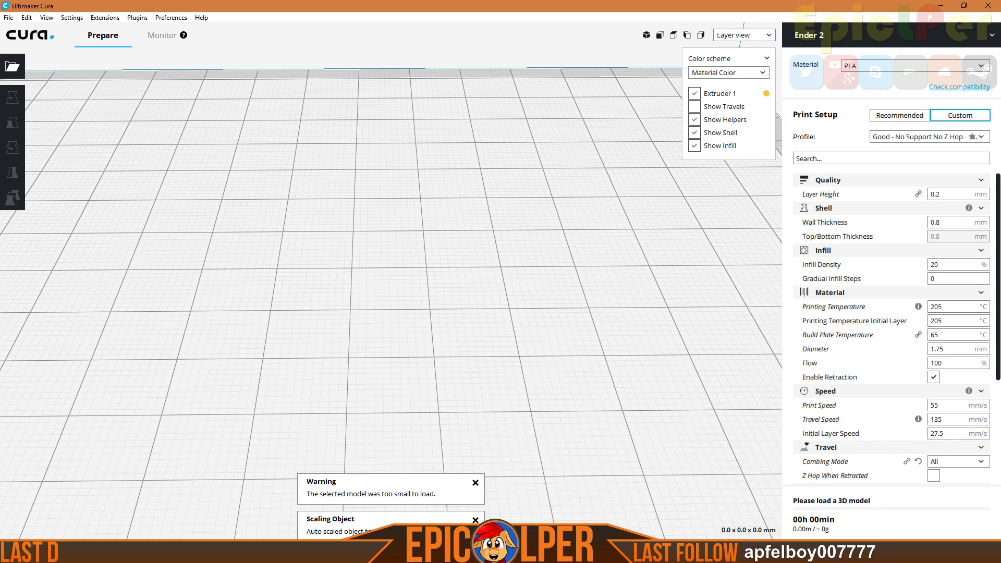
# Switch to Blender and export the selected earrings as STL, overwriting Rosalina Earrings.stl
pyautogui.hotkey('alt', 'Tab')
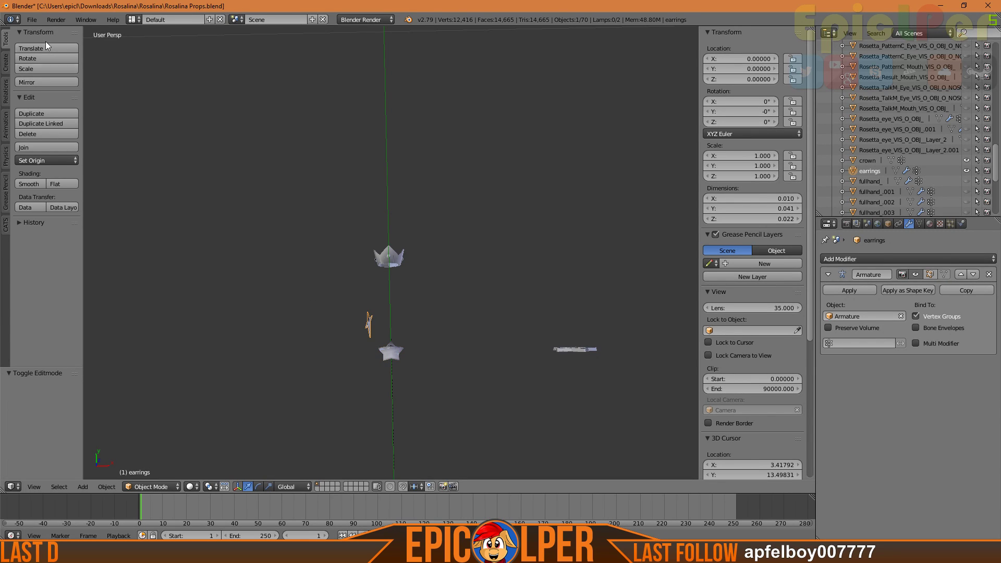
pyautogui.click(32, 19)
pyautogui.moveTo(67, 232)
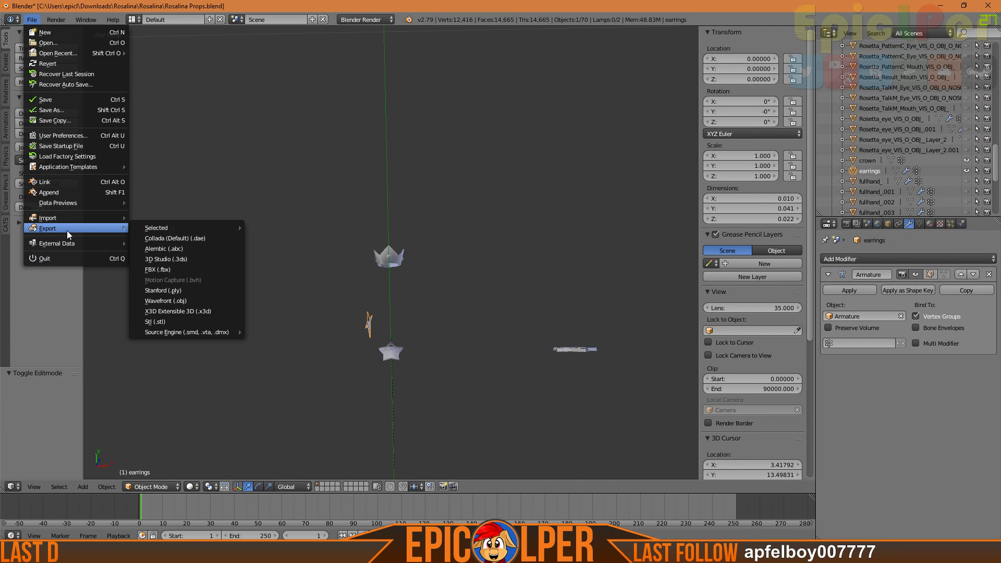
pyautogui.click(180, 321)
pyautogui.click(180, 165)
pyautogui.doubleClick(183, 166)
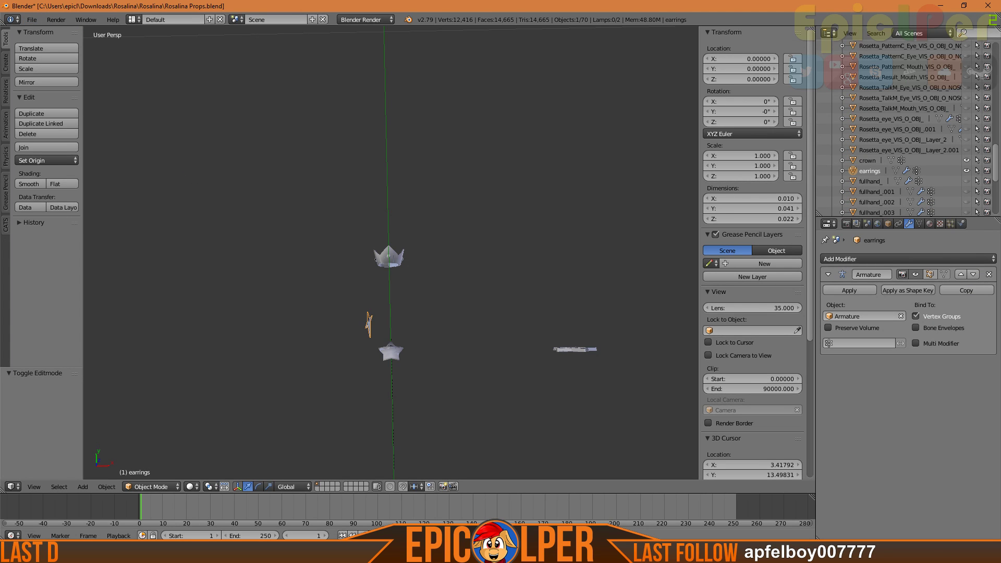
# Switch back to Cura, load the re-exported Rosalina Earrings.stl and show the selected earring in Solid view
pyautogui.hotkey('alt', 'Tab')
pyautogui.click(11, 68)
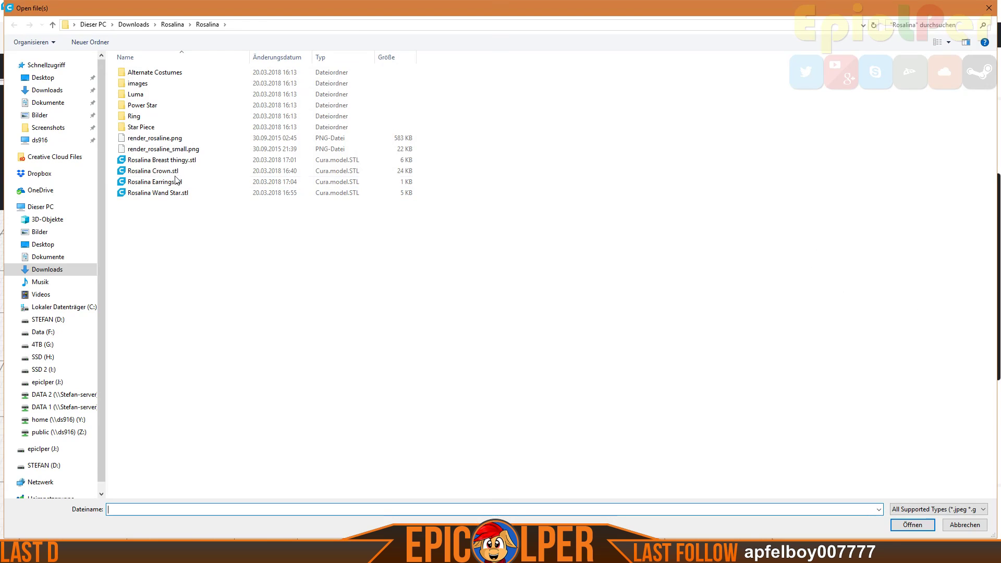
pyautogui.doubleClick(170, 181)
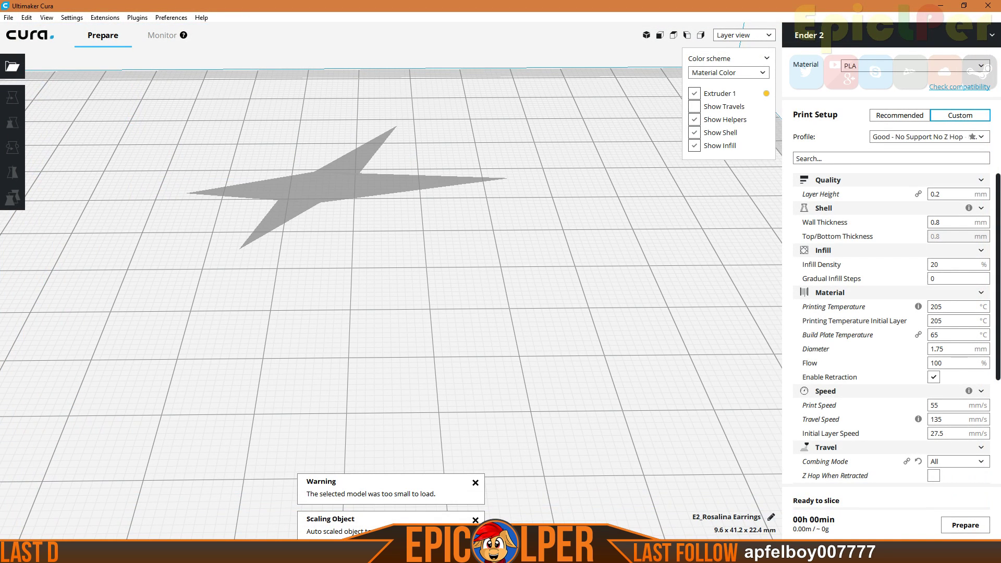
pyautogui.click(282, 219)
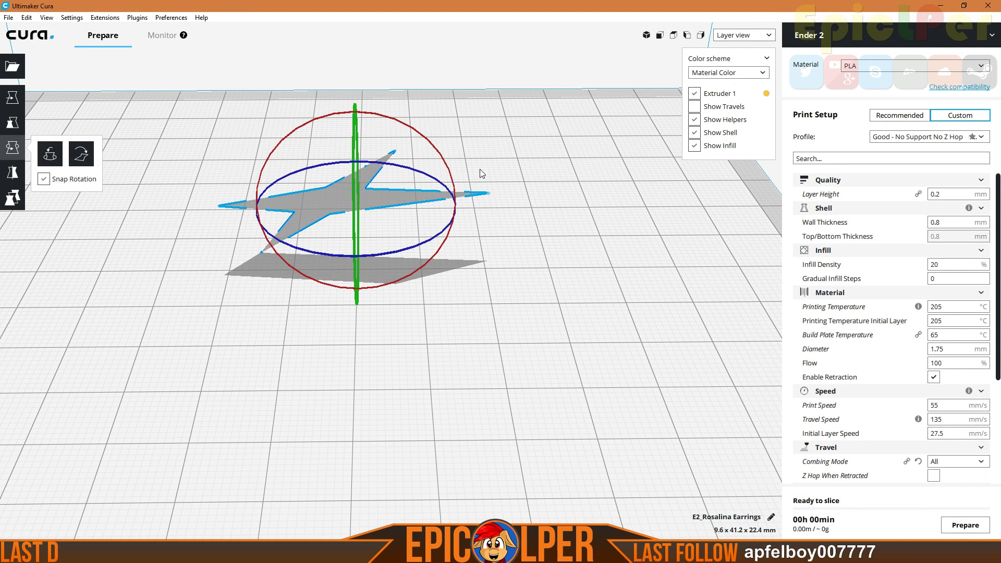
pyautogui.click(743, 35)
pyautogui.click(737, 48)
pyautogui.moveTo(522, 235); pyautogui.dragTo(306, 231, button='right')
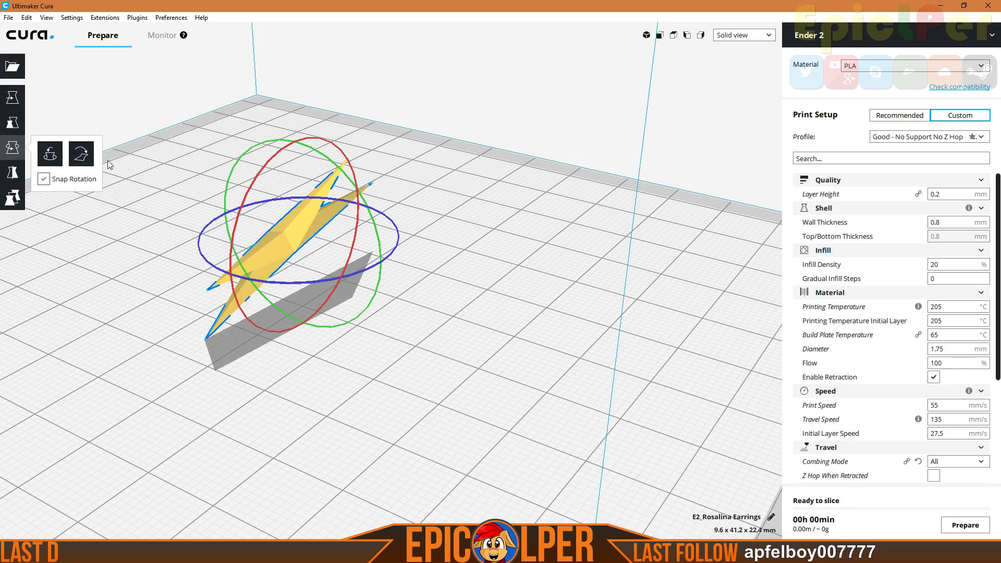
# Lay the earring star flat on the build plate and check how it rests
pyautogui.click(82, 154)
pyautogui.moveTo(205, 290); pyautogui.dragTo(249, 358, button='right')
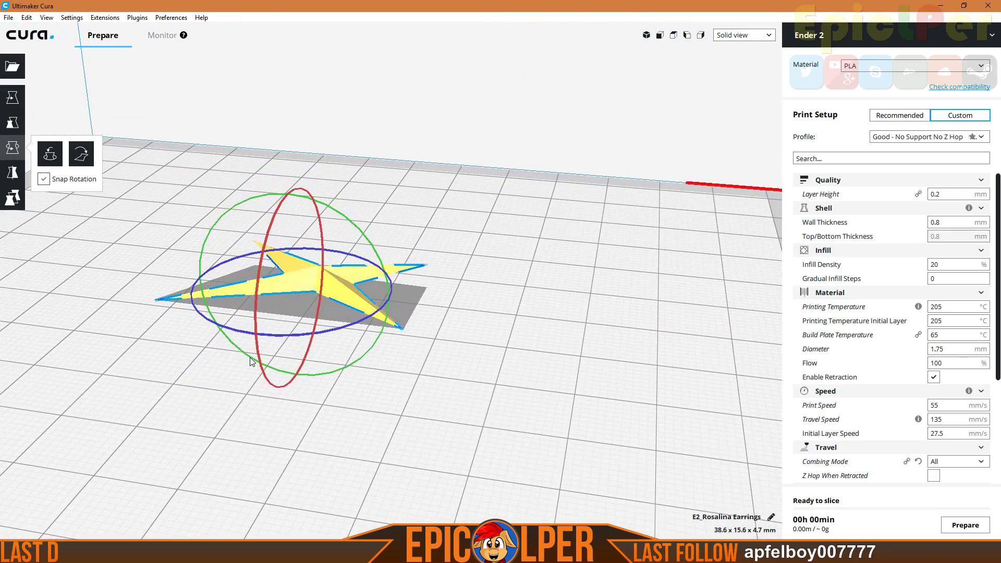
pyautogui.moveTo(148, 359); pyautogui.dragTo(232, 365, button='middle')
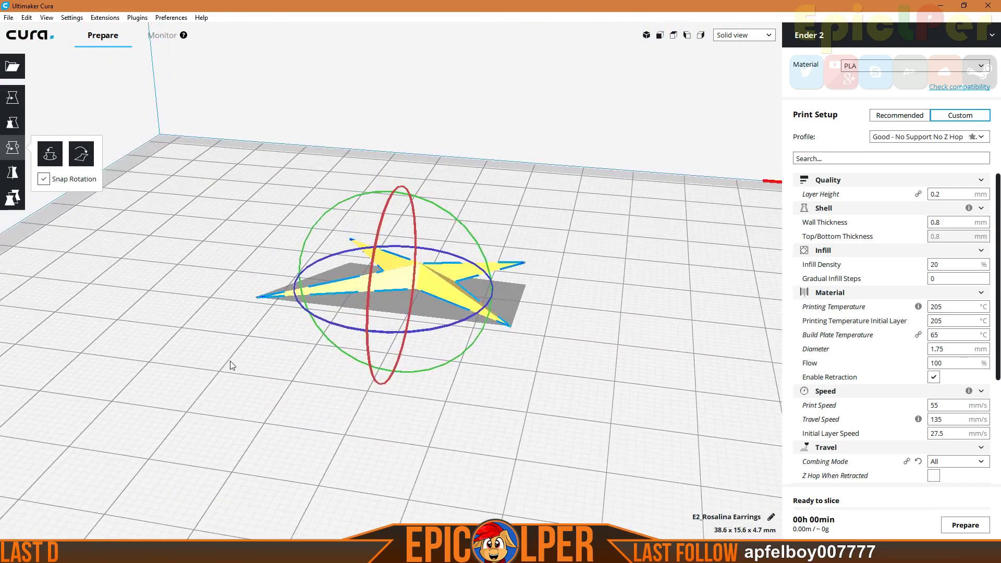
pyautogui.scroll(2, 455, 394)
pyautogui.moveTo(719, 309); pyautogui.dragTo(365, 219, button='right')
# Scale the earring uniformly to 160 %
pyautogui.click(23, 176)
pyautogui.click(18, 137)
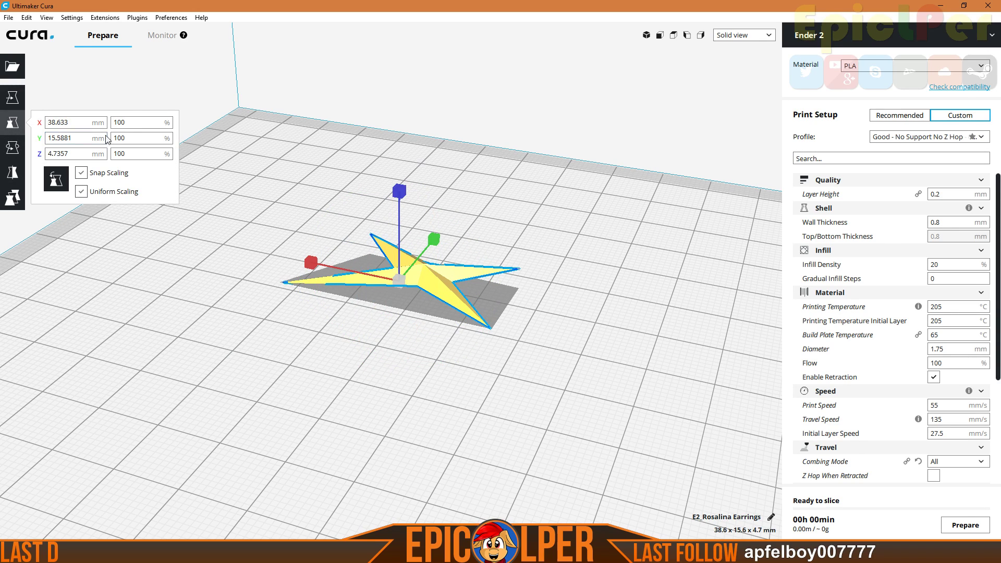
pyautogui.write('6')
pyautogui.press('Delete')
pyautogui.press('Return')
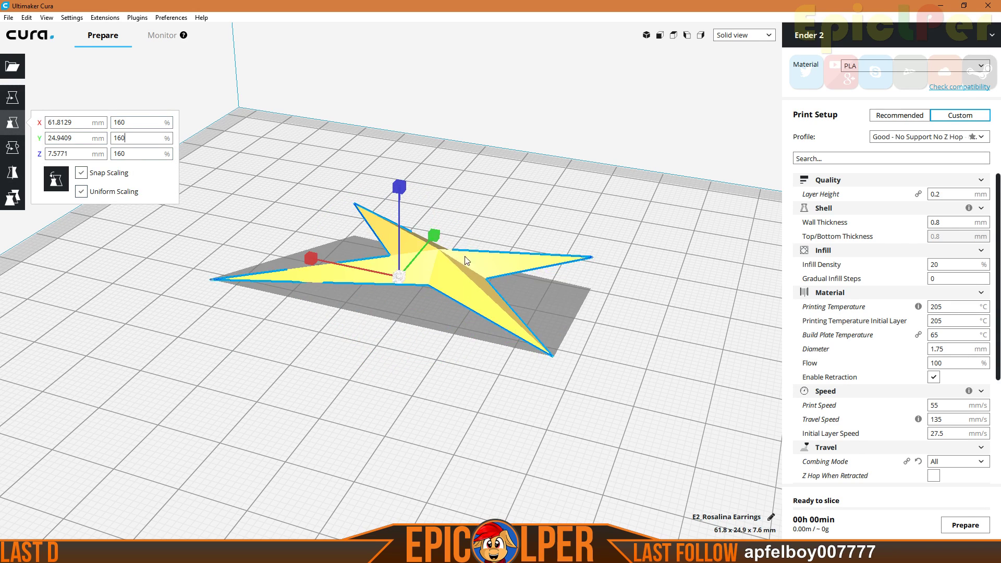
# Try a uniform scale of 130 % on the earring and return it to 100 %
pyautogui.scroll(-3, 528, 242)
pyautogui.moveTo(527, 242); pyautogui.dragTo(339, 273, button='right')
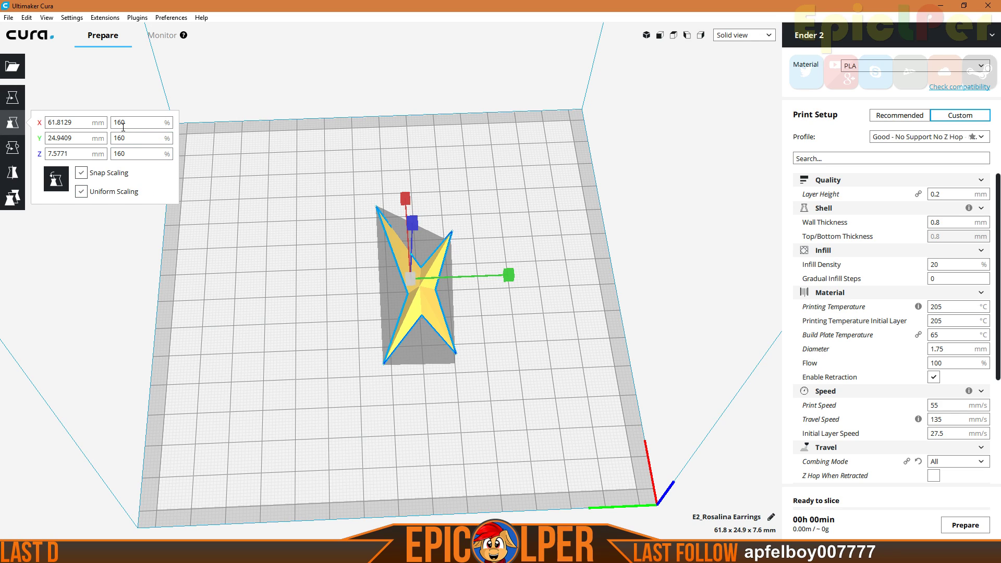
pyautogui.moveTo(117, 124); pyautogui.dragTo(121, 123)
pyautogui.write('3')
pyautogui.press('Return')
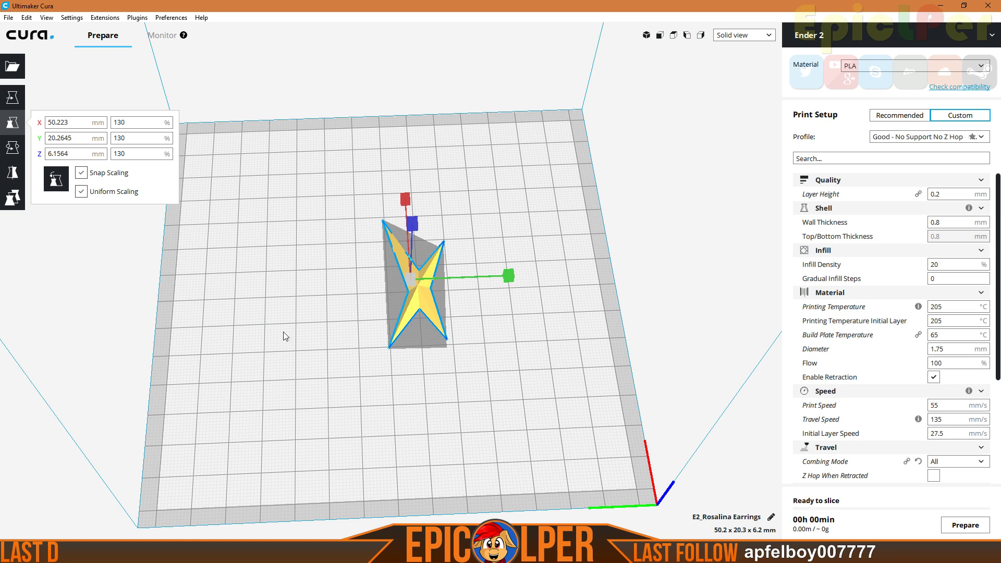
pyautogui.moveTo(118, 122); pyautogui.dragTo(121, 122)
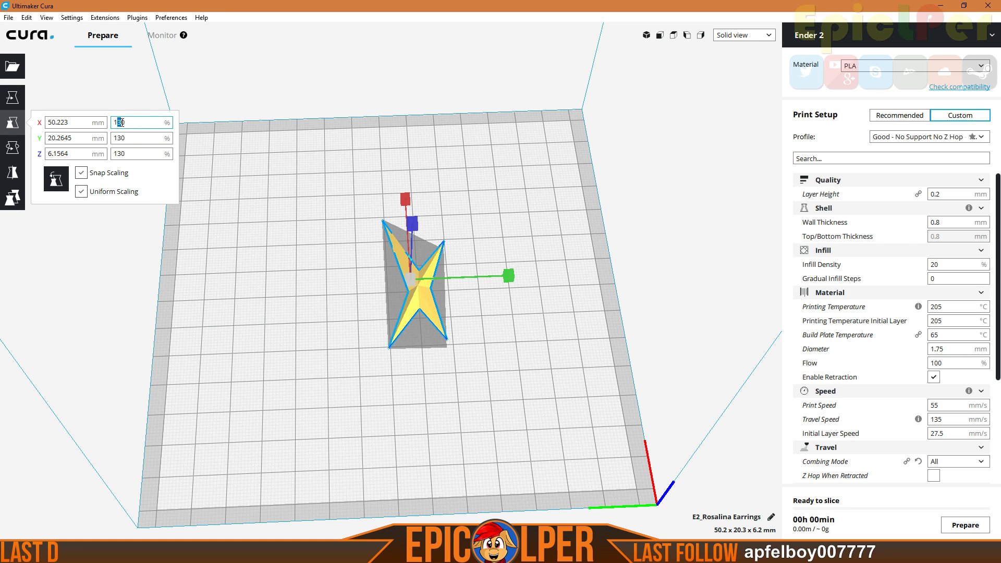
pyautogui.press('Return')
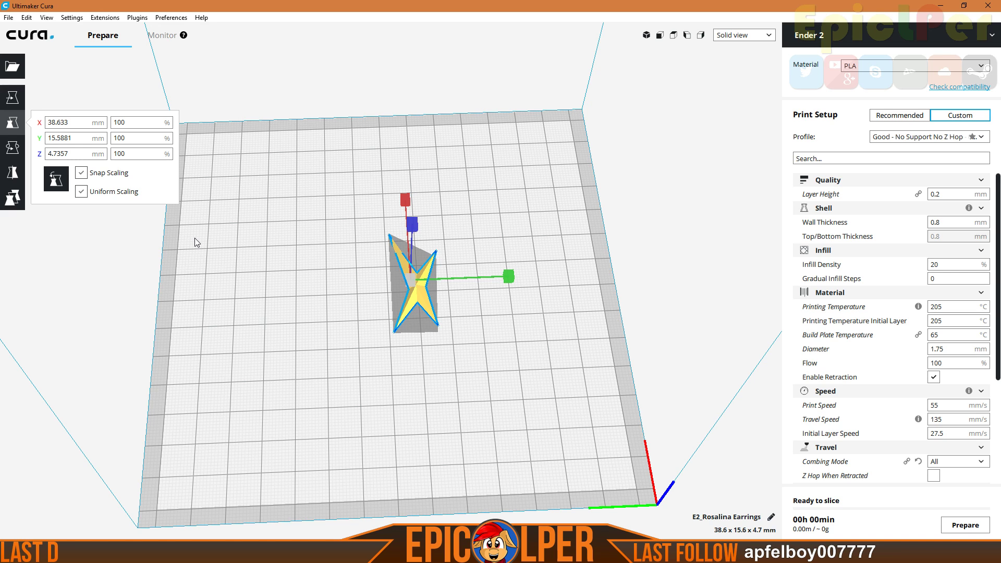
# Multiply the earring to add one copy beside it on the build plate
pyautogui.scroll(3, 449, 316)
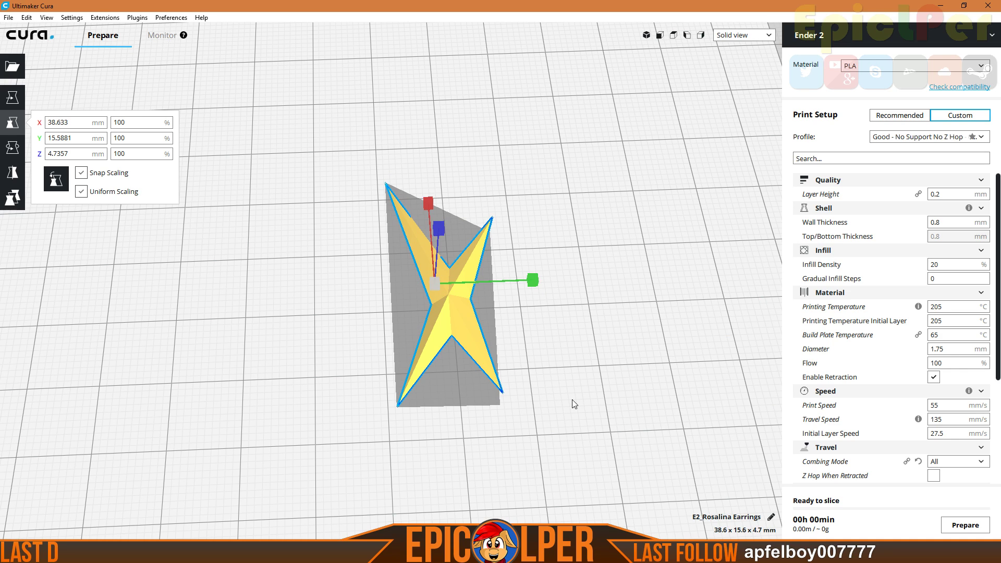
pyautogui.scroll(-1, 571, 399)
pyautogui.scroll(-1, 507, 377)
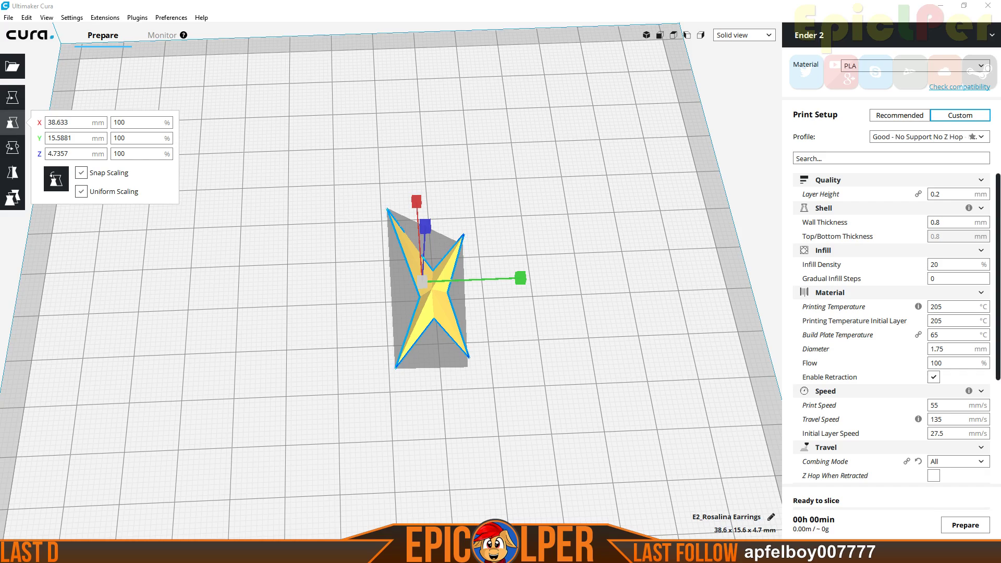
pyautogui.moveTo(490, 334); pyautogui.dragTo(233, 331, button='right')
pyautogui.moveTo(257, 364); pyautogui.dragTo(407, 317, button='right')
pyautogui.rightClick(420, 303)
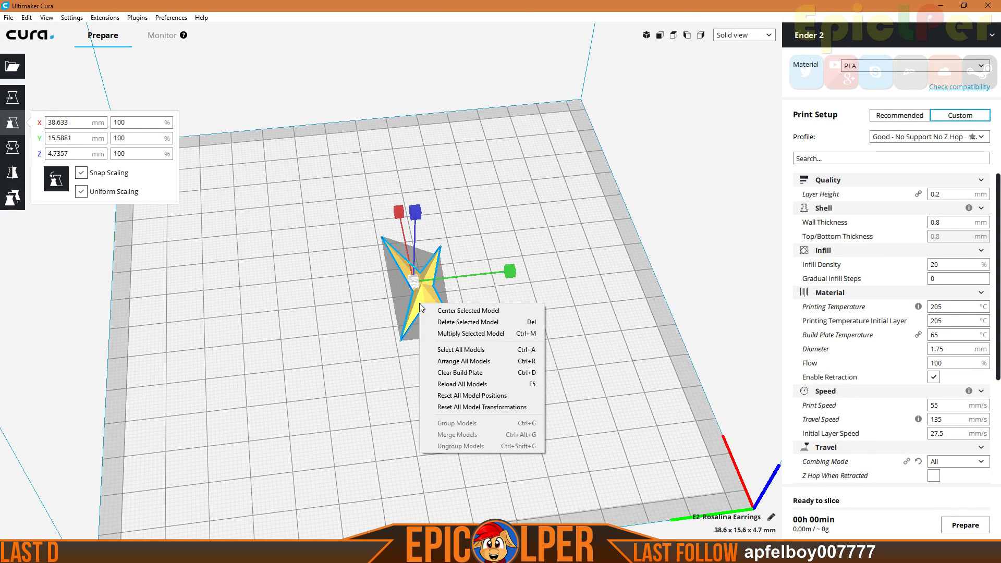
pyautogui.click(449, 334)
pyautogui.click(526, 278)
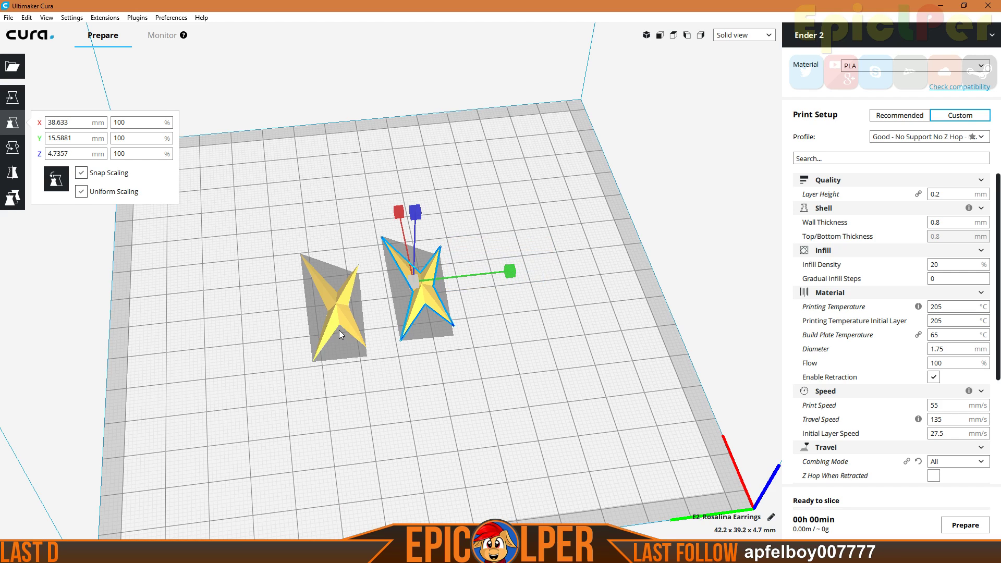
# Arrange all models on the build plate and clear the selection
pyautogui.rightClick(281, 318)
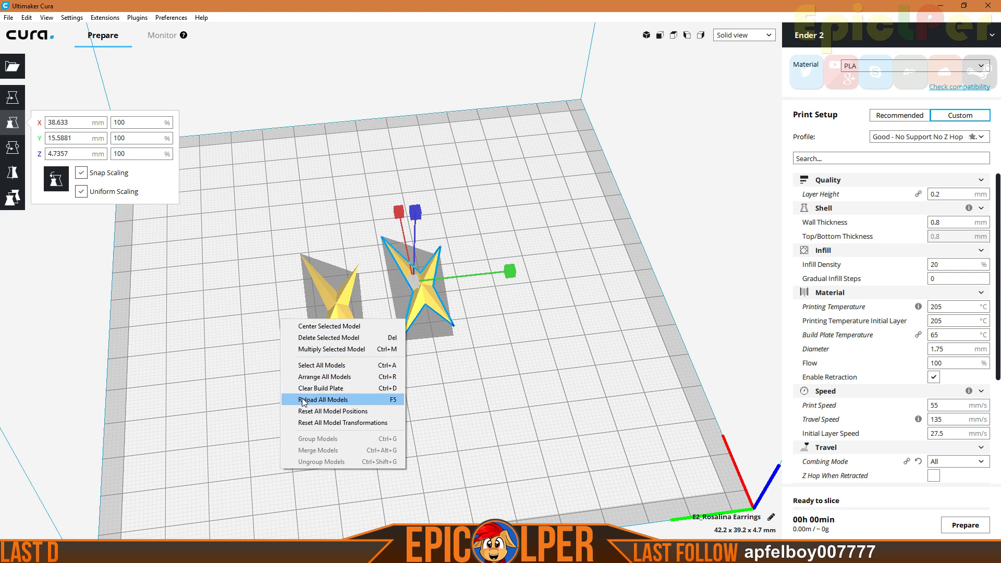
pyautogui.click(303, 376)
pyautogui.click(236, 370)
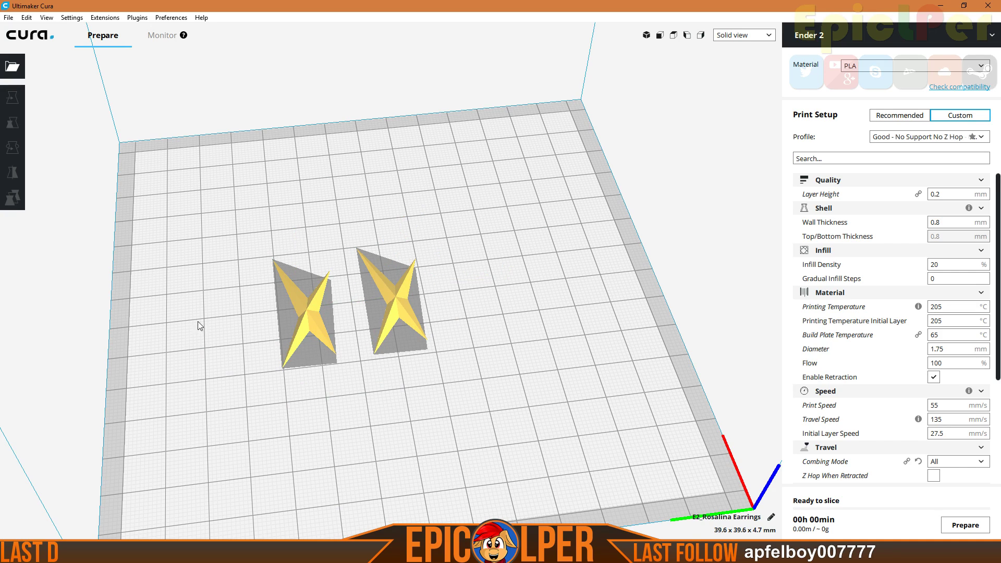
# Slice the two earrings and show them in Layer view
pyautogui.moveTo(508, 337); pyautogui.dragTo(461, 356, button='right')
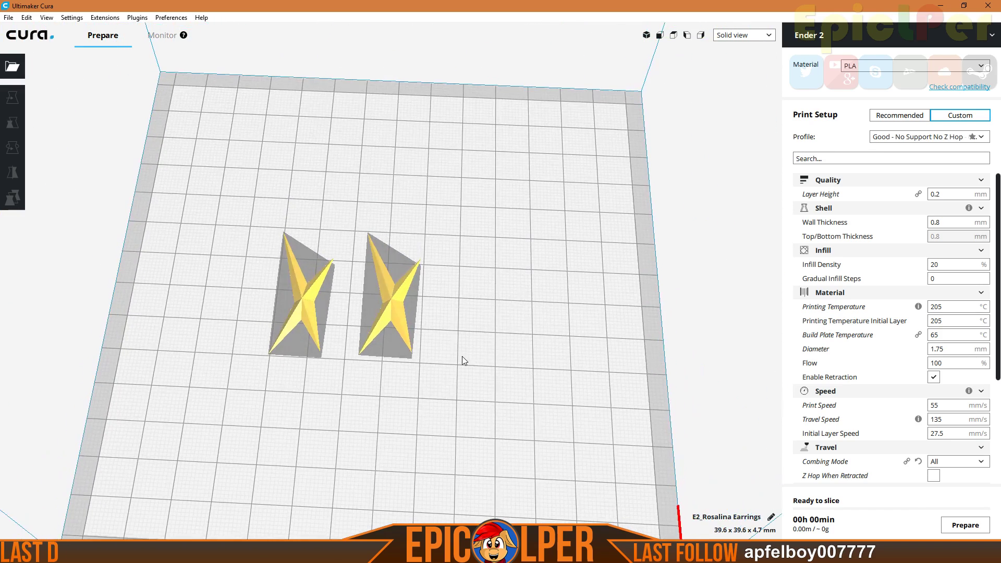
pyautogui.click(725, 37)
pyautogui.click(727, 67)
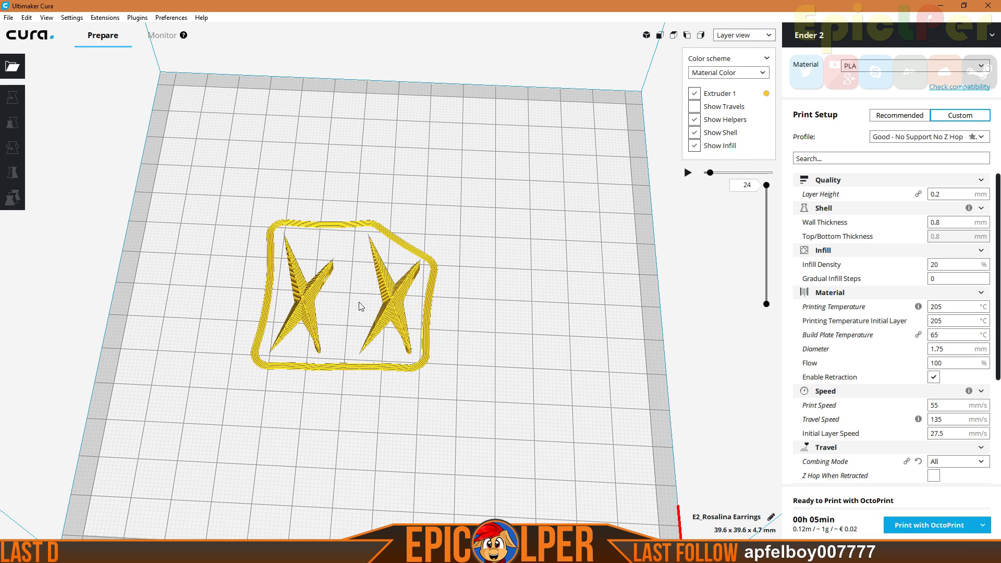
# Examine the two sliced earrings from several angles, checking the star arms and their raised tips
pyautogui.moveTo(324, 418); pyautogui.dragTo(278, 400, button='right')
pyautogui.scroll(7, 393, 260)
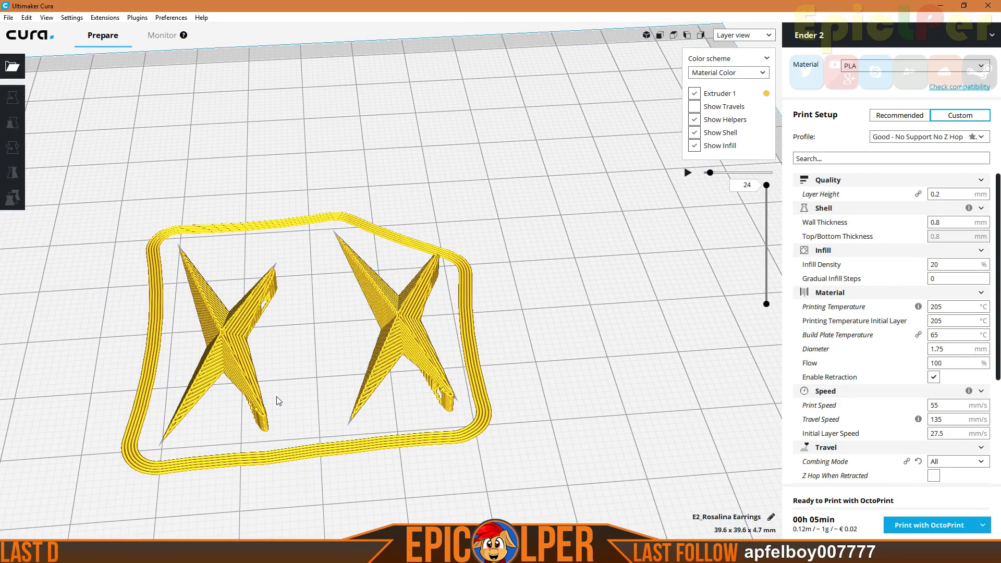
pyautogui.moveTo(317, 342); pyautogui.dragTo(396, 277, button='right')
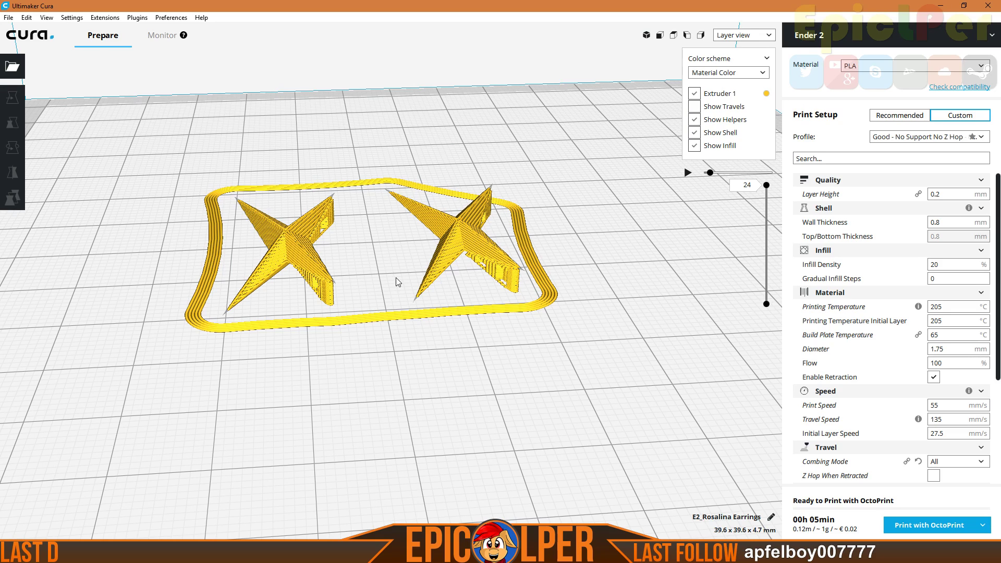
pyautogui.moveTo(377, 254); pyautogui.dragTo(373, 211, button='right')
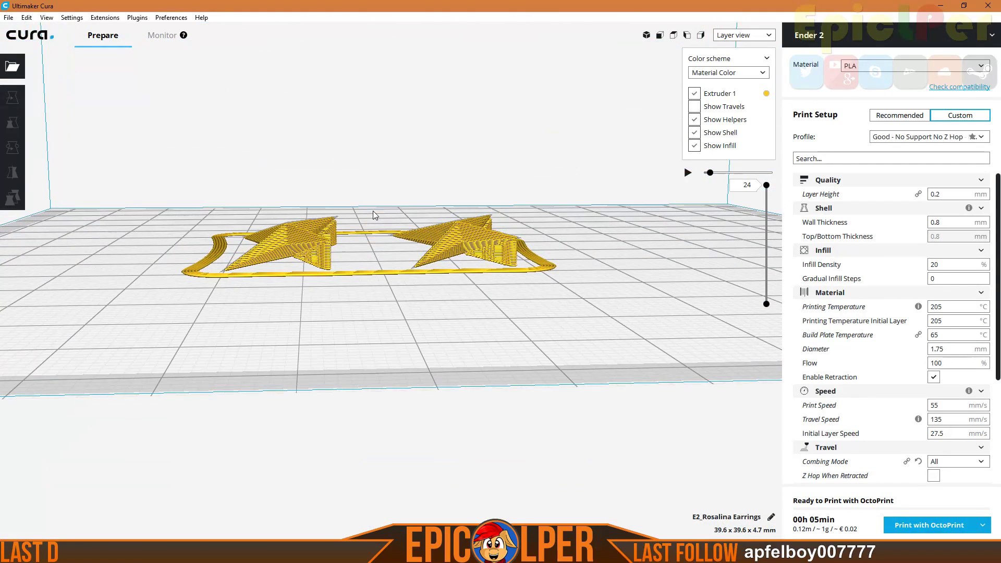
pyautogui.click(455, 236)
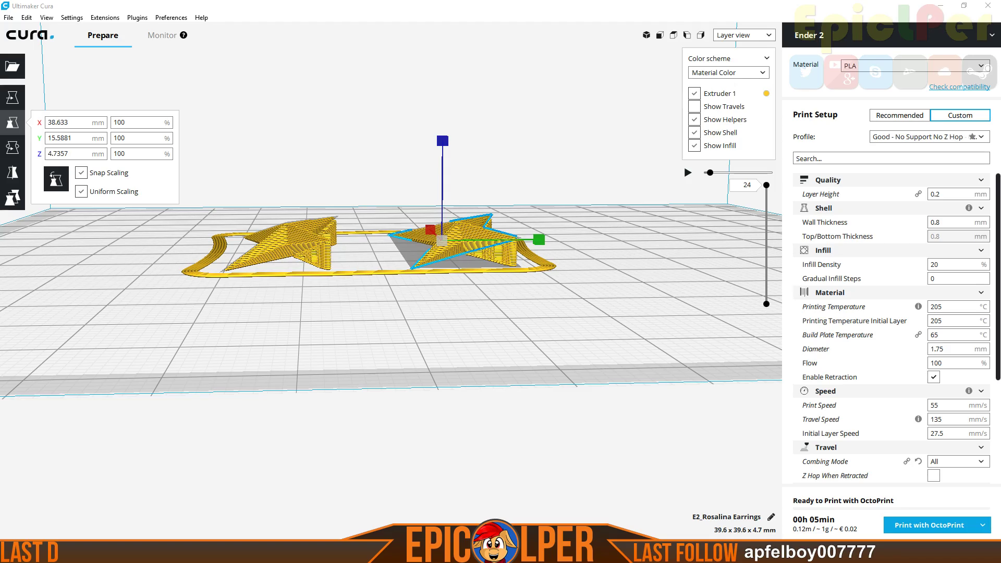
pyautogui.click(504, 280)
pyautogui.moveTo(504, 280); pyautogui.dragTo(458, 385, button='right')
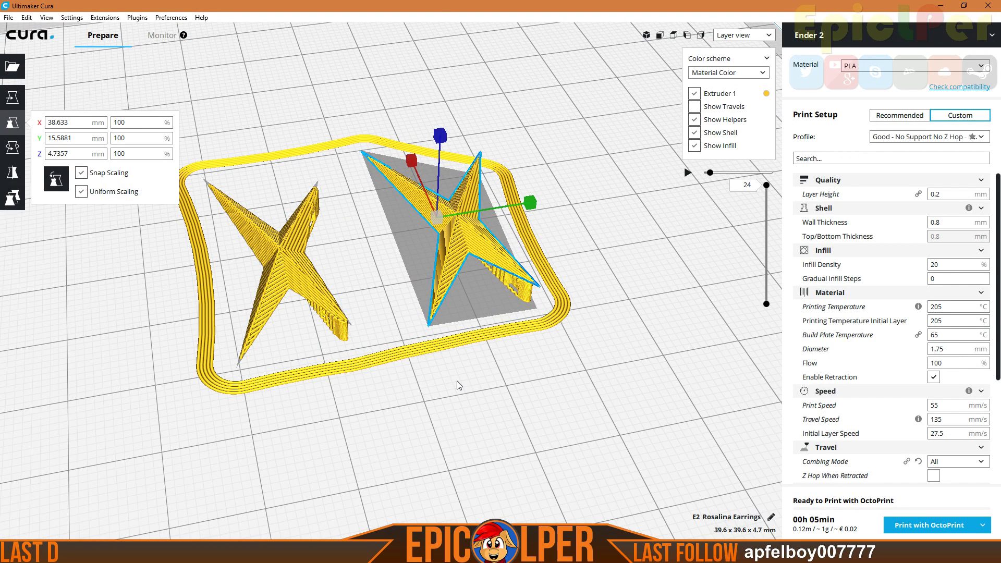
pyautogui.moveTo(439, 371); pyautogui.dragTo(436, 403, button='right')
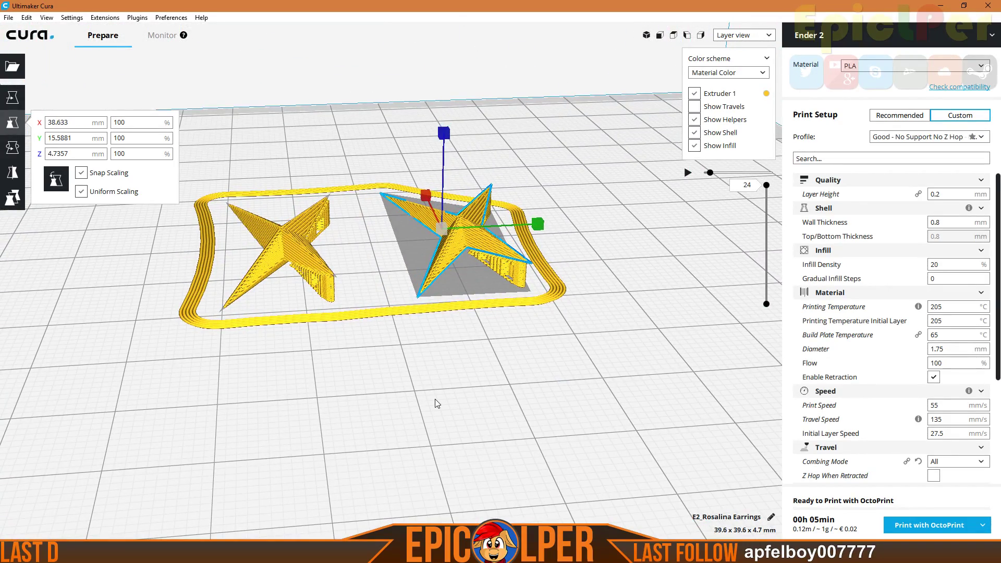
pyautogui.moveTo(435, 399); pyautogui.dragTo(513, 420, button='right')
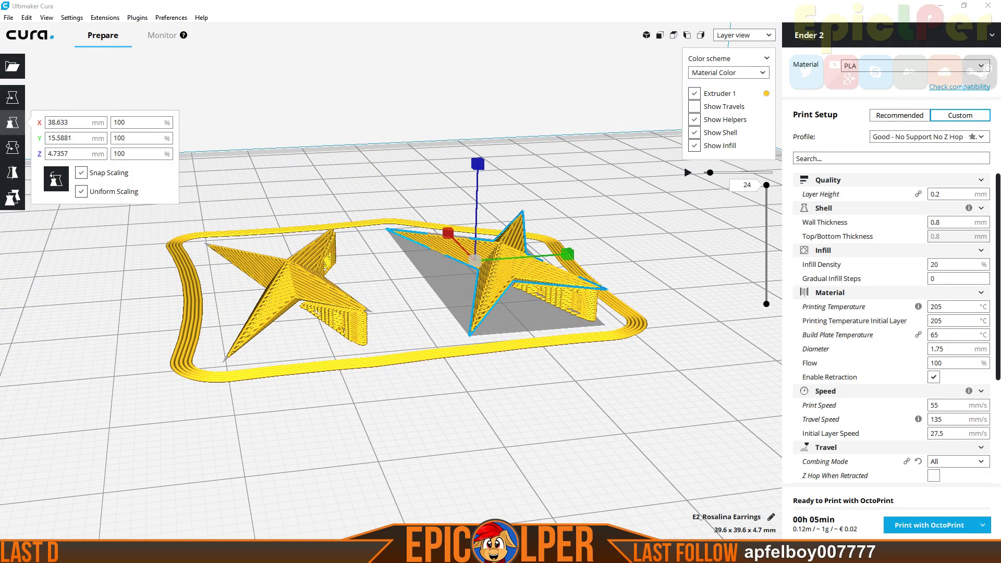
pyautogui.moveTo(519, 407); pyautogui.dragTo(533, 459, button='right')
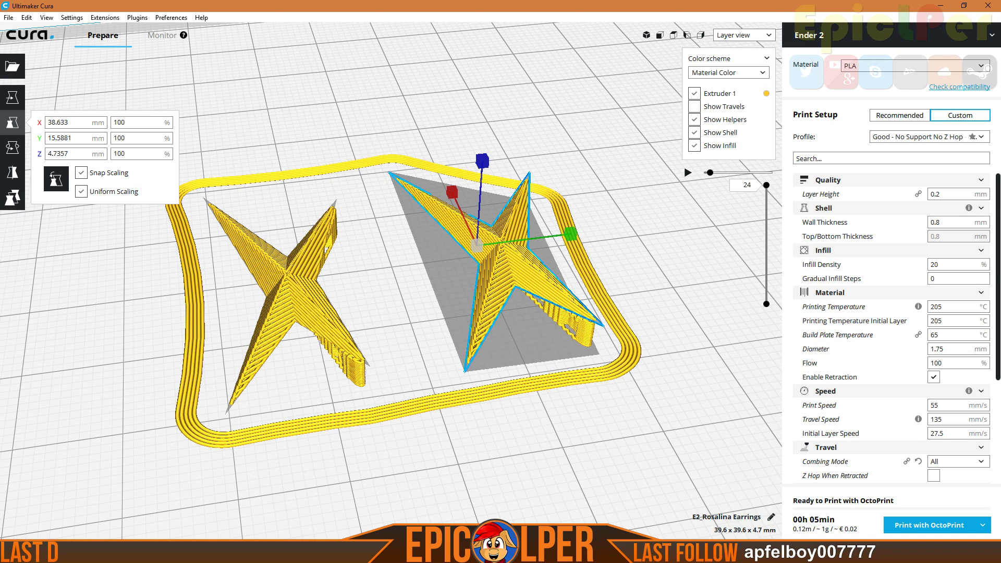
pyautogui.scroll(-3, 475, 443)
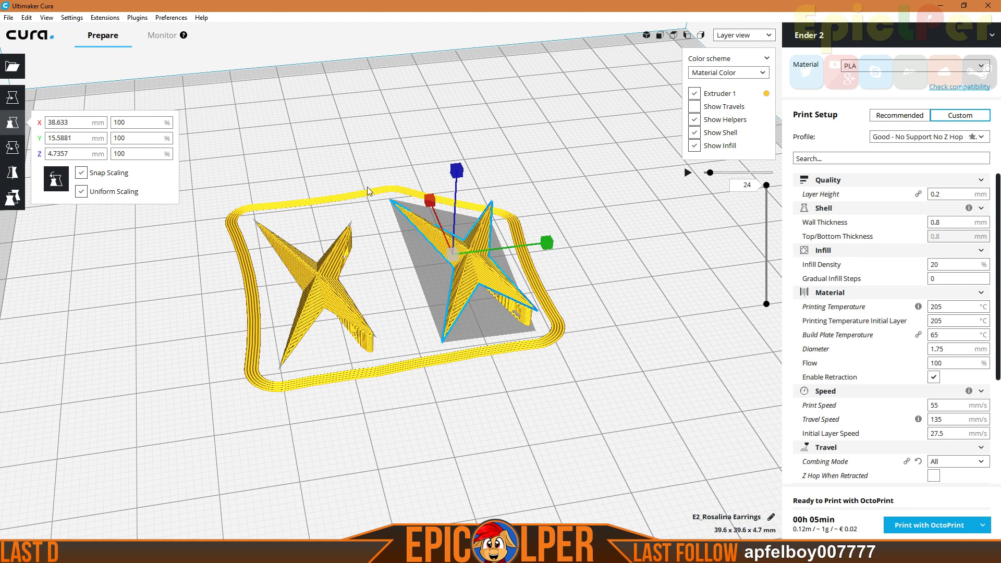
pyautogui.click(429, 432)
pyautogui.moveTo(432, 415); pyautogui.dragTo(458, 442, button='right')
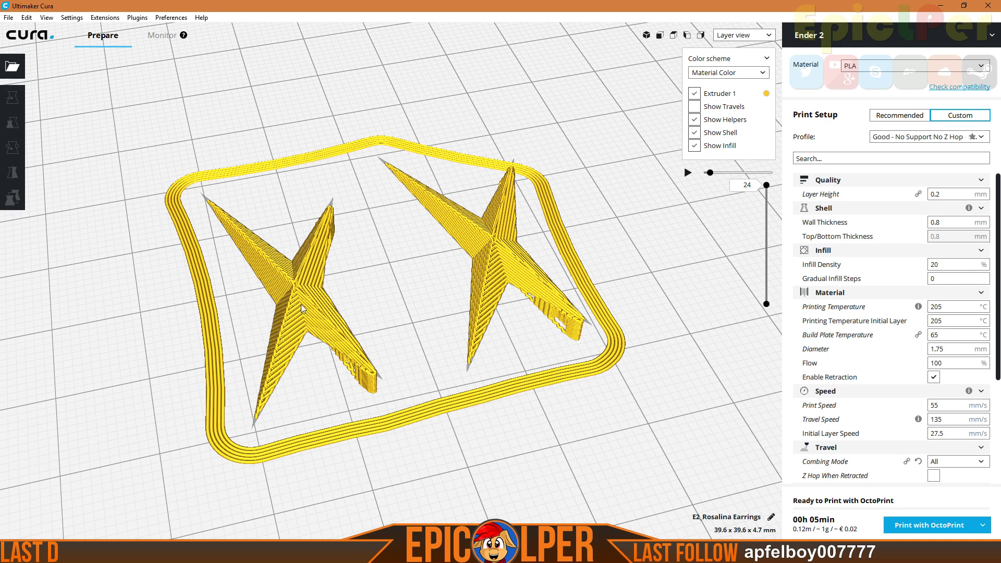
pyautogui.moveTo(448, 401); pyautogui.dragTo(333, 249, button='right')
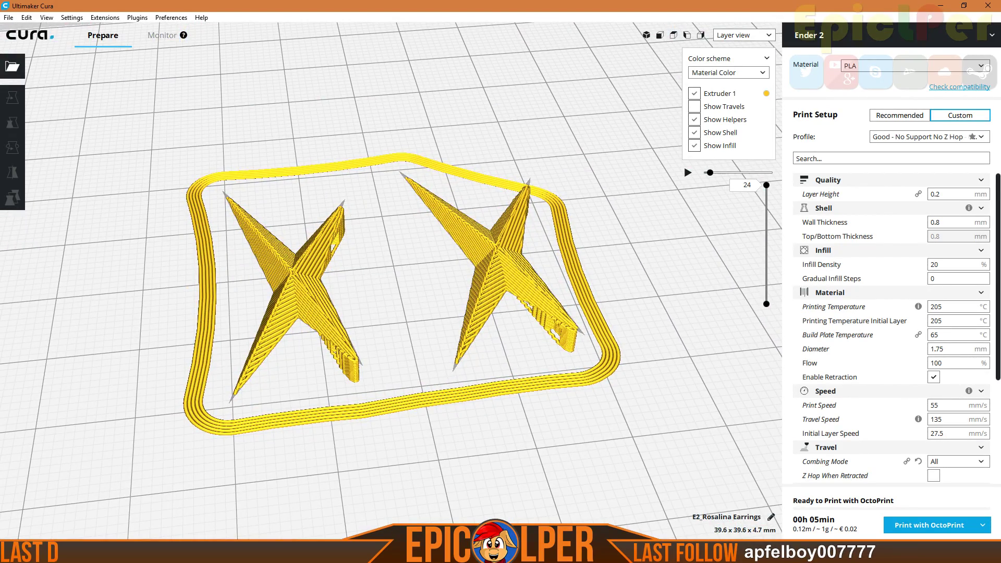